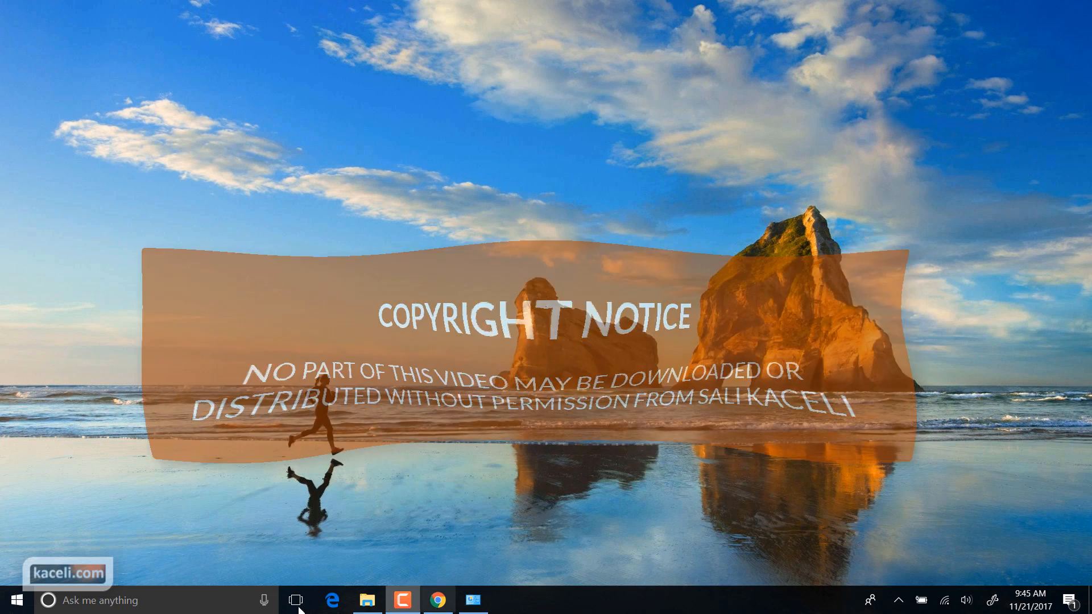
Launch Outlook 2016 from the Windows 10 search box by typing 'ou'
click(145, 601)
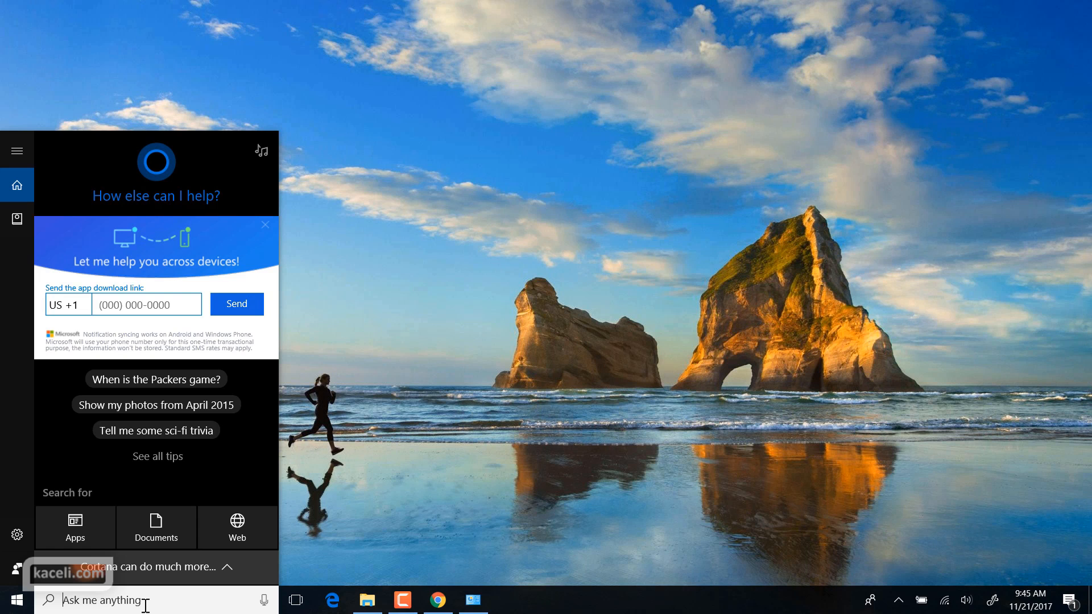
text(ou)
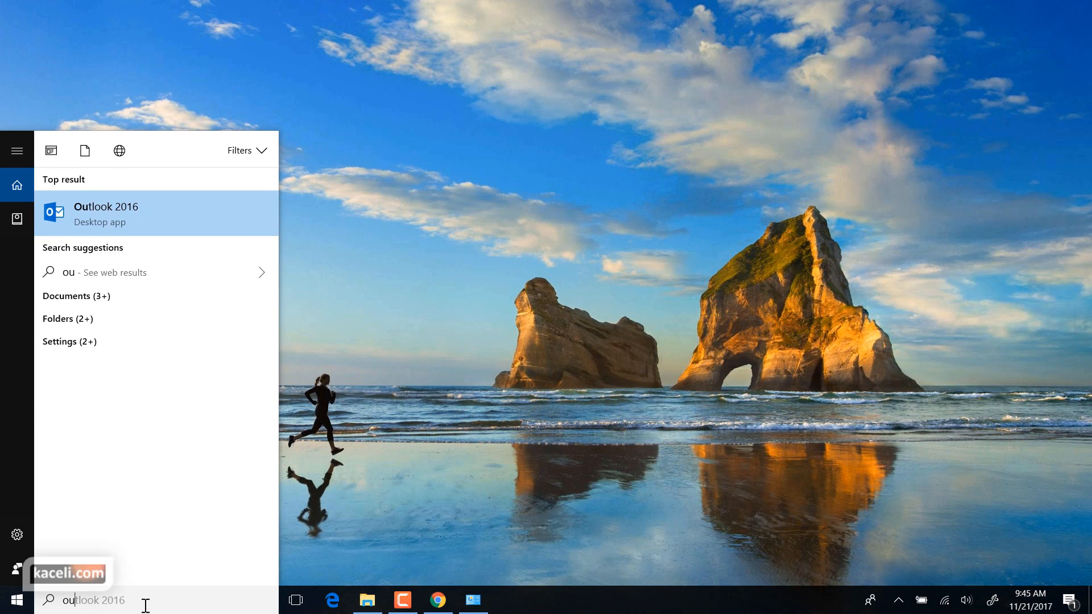
key(Return)
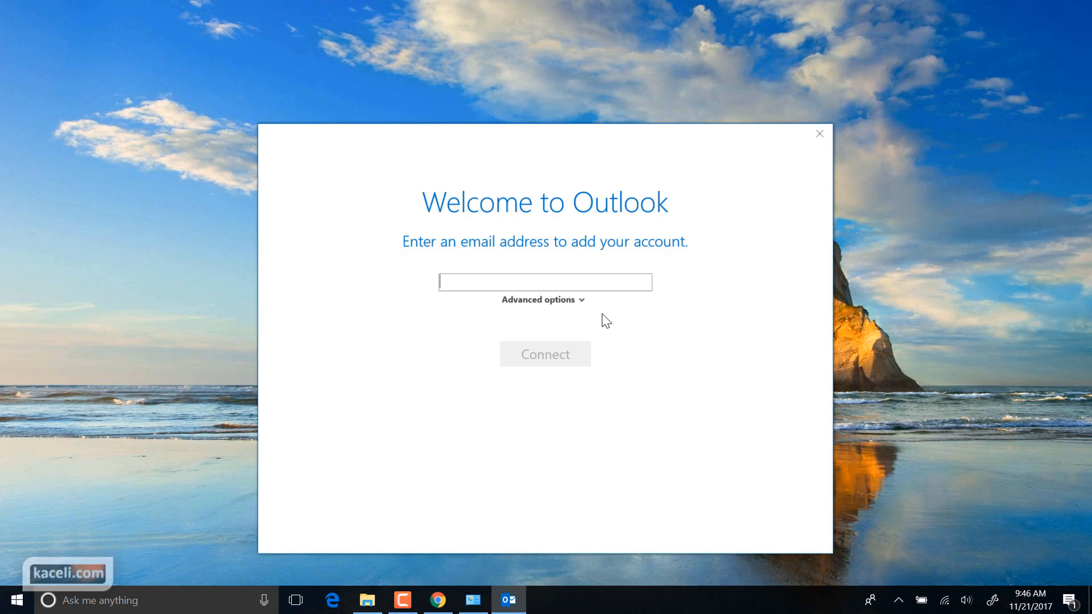
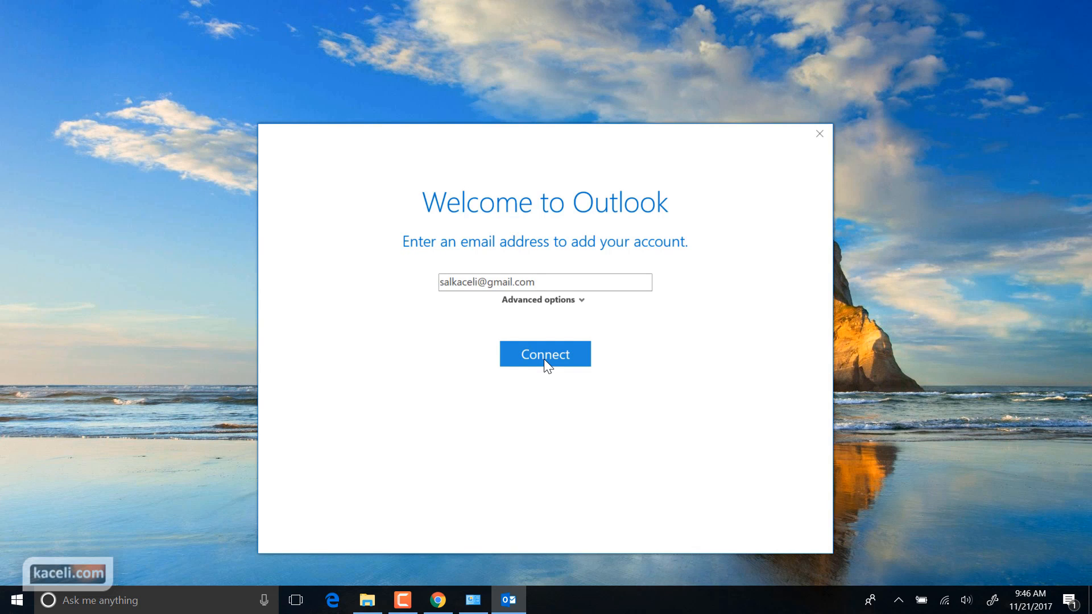
Enter the Gmail address and account password to begin adding the account in Outlook
click(544, 359)
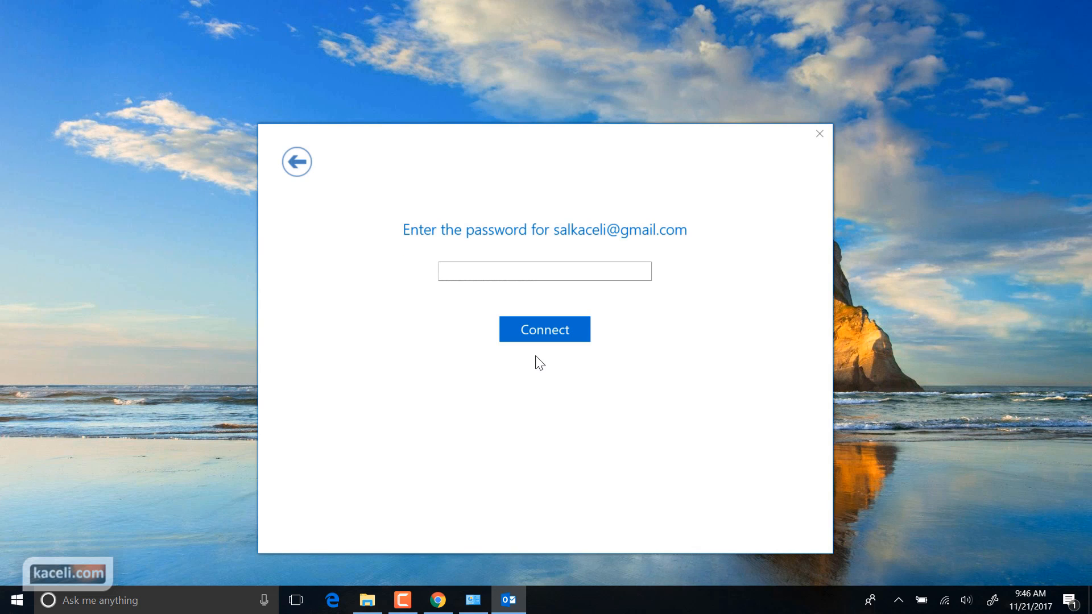
text(•••••••••••)
key(Return)
click(569, 351)
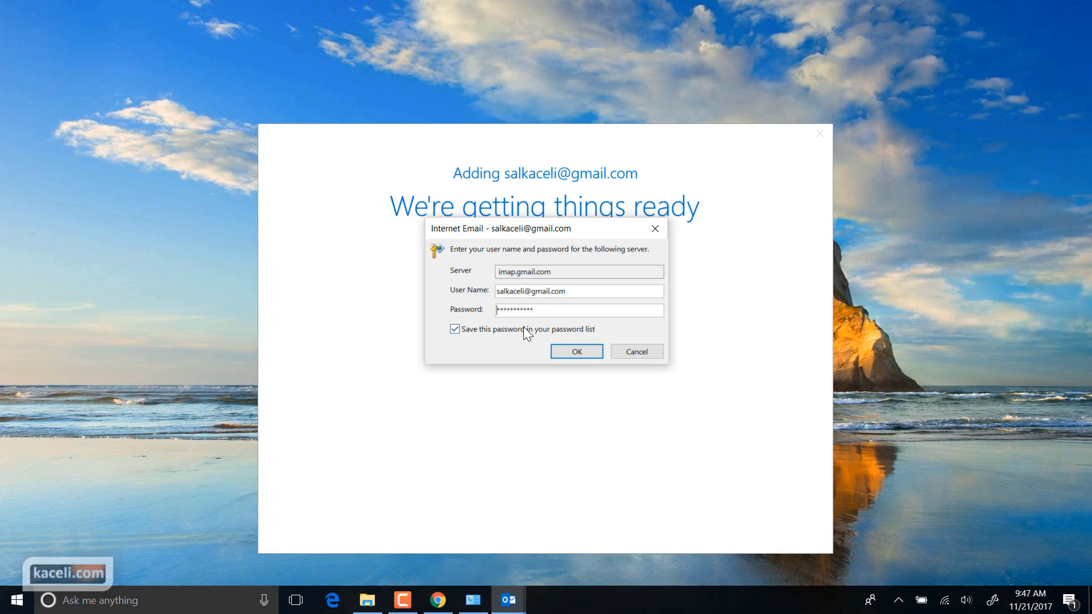
In Chrome, open Gmail Settings > Forwarding and POP/IMAP to confirm IMAP is enabled
click(438, 600)
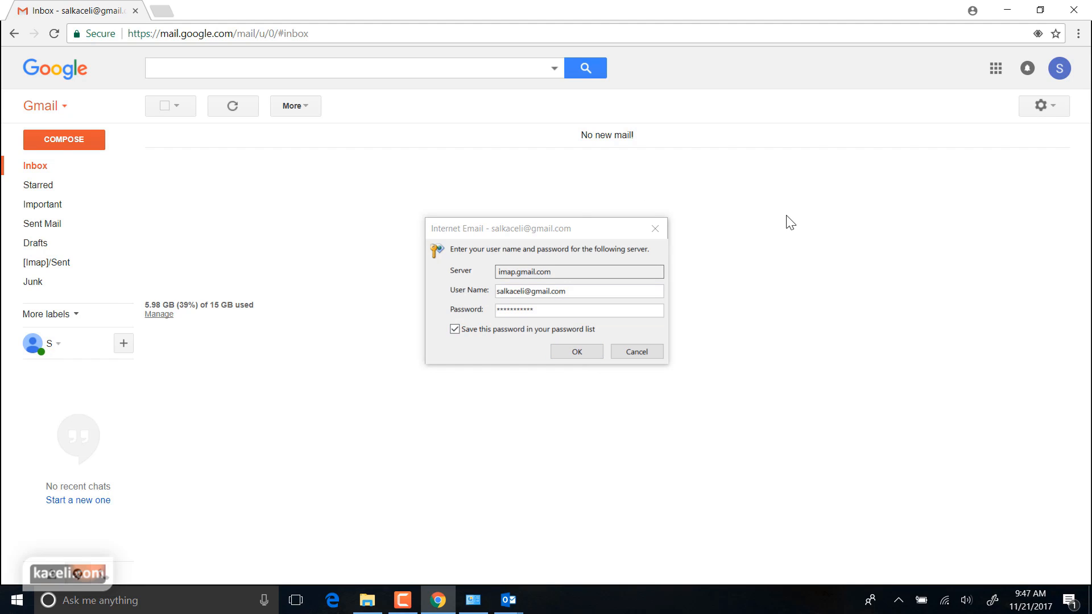
click(1054, 109)
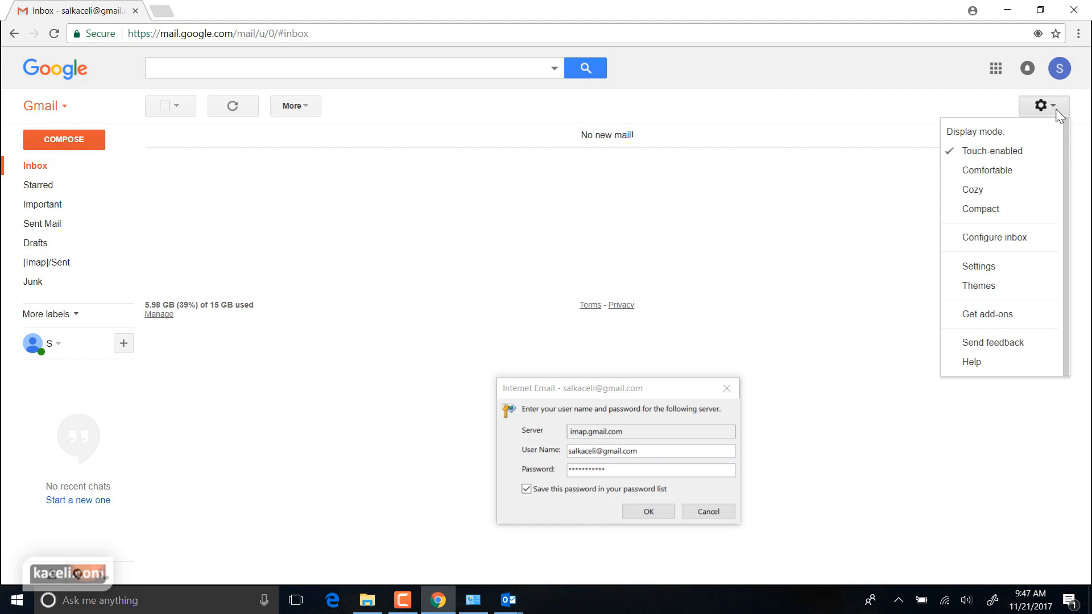
click(988, 277)
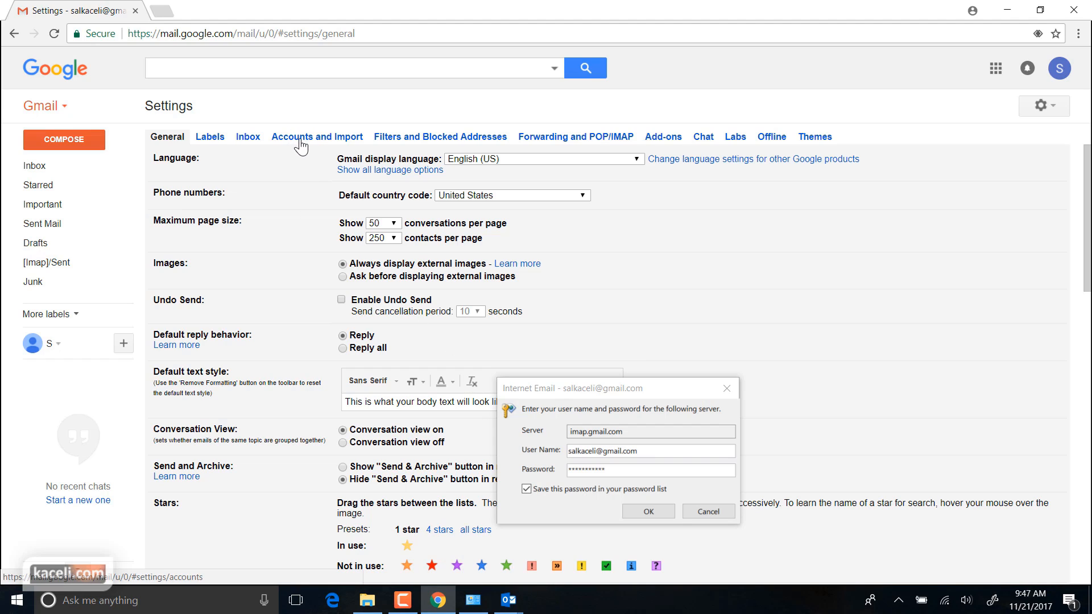
click(549, 141)
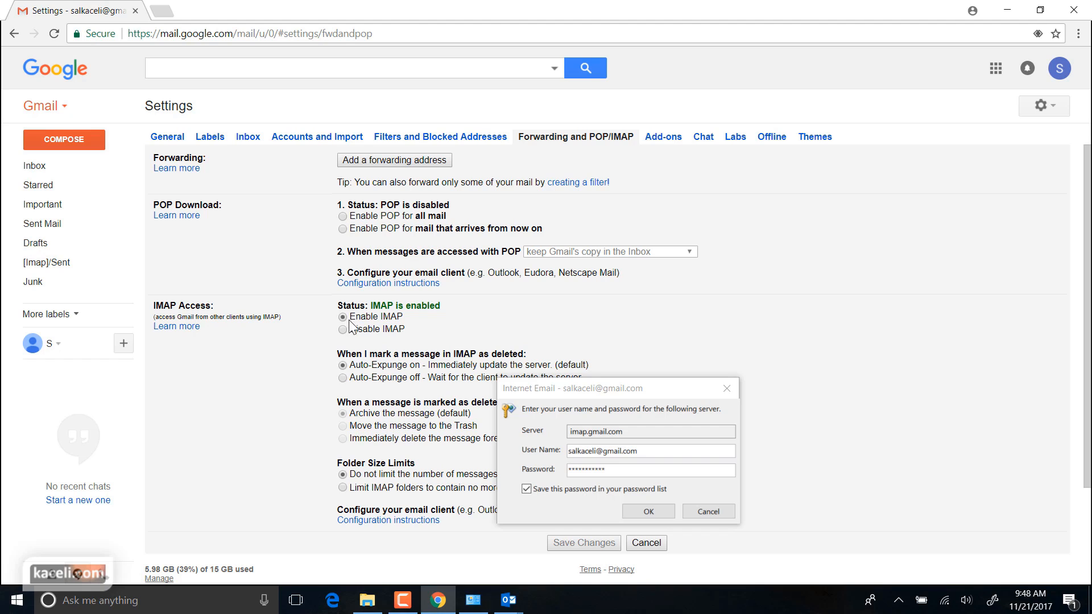
scroll(478, 318, down, 2)
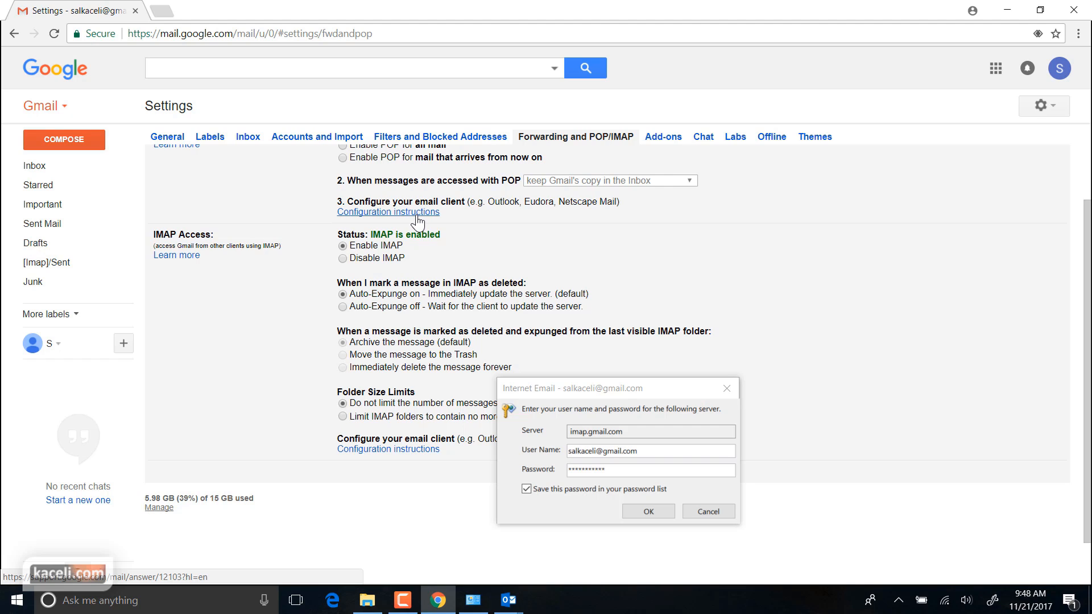
scroll(470, 250, up, 2)
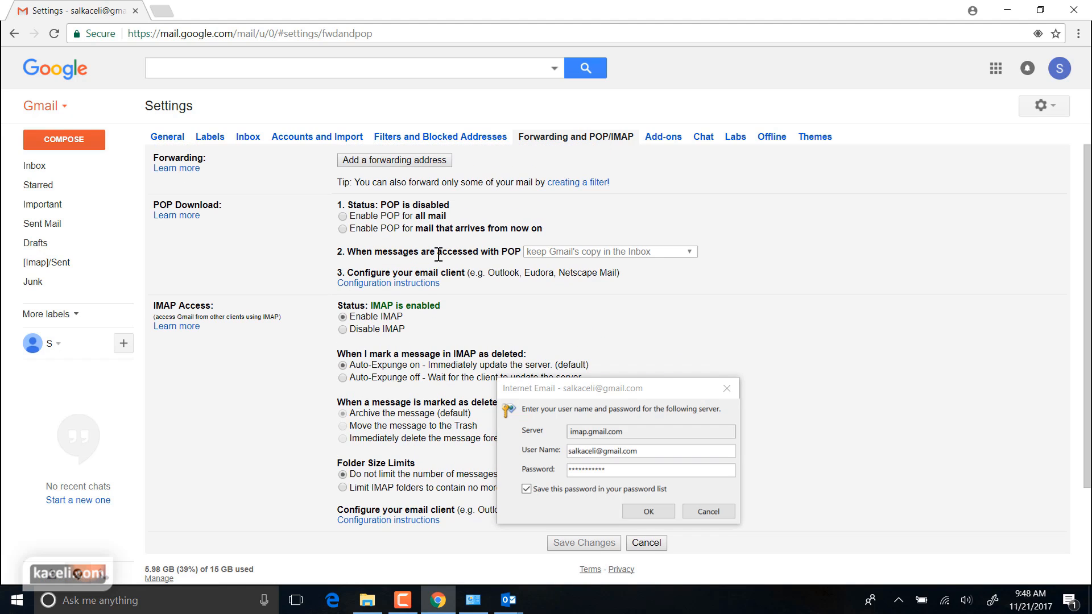
Review Gmail's mail-client server settings table, then confirm and dismiss Outlook's imap.gmail.com sign-in prompts
click(412, 284)
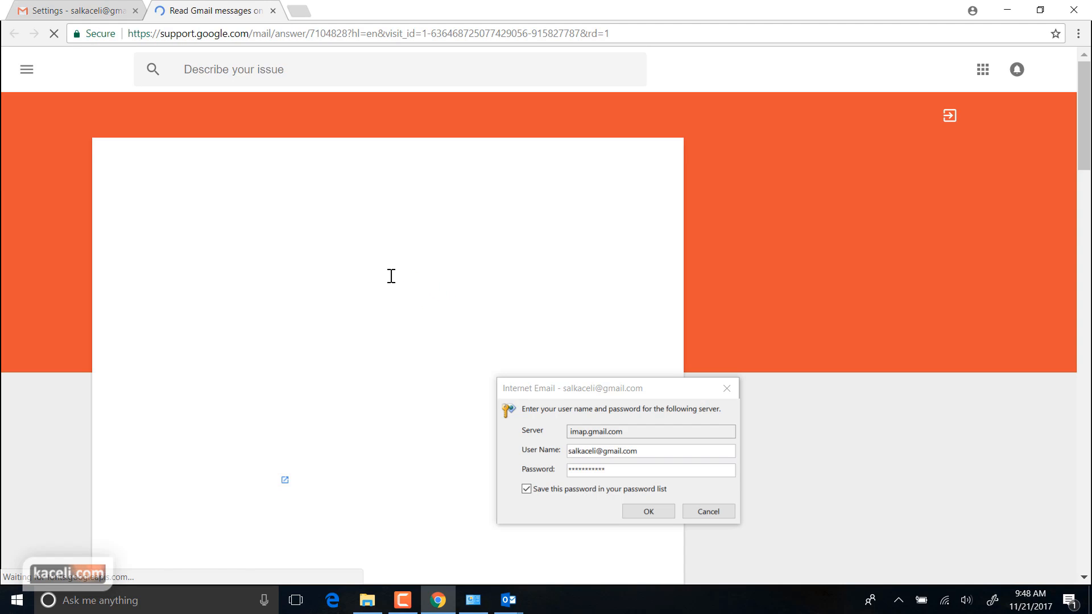
scroll(375, 301, down, 6)
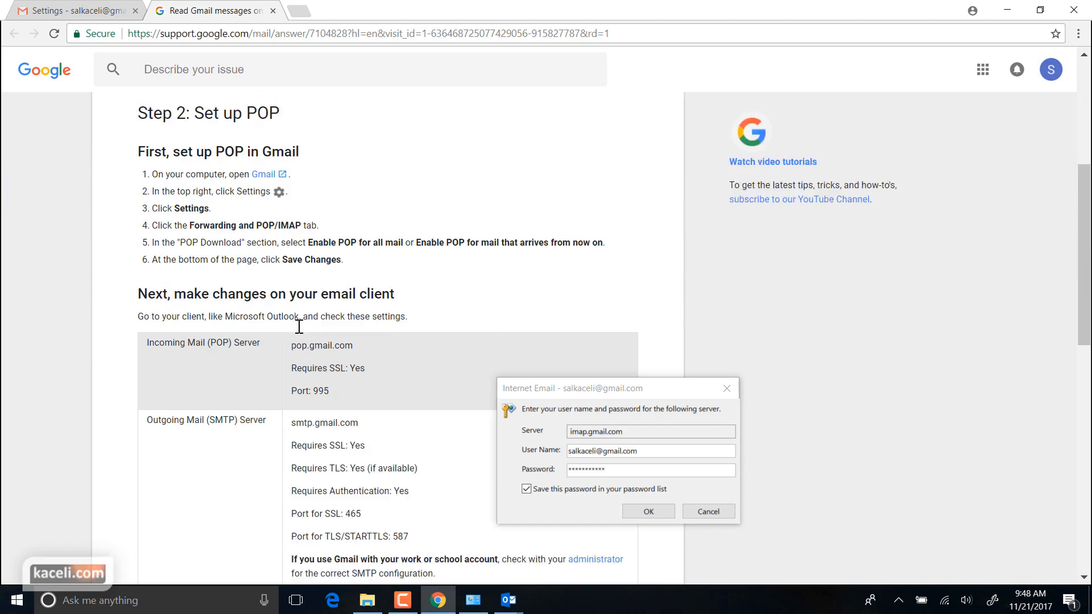
scroll(348, 340, down, 3)
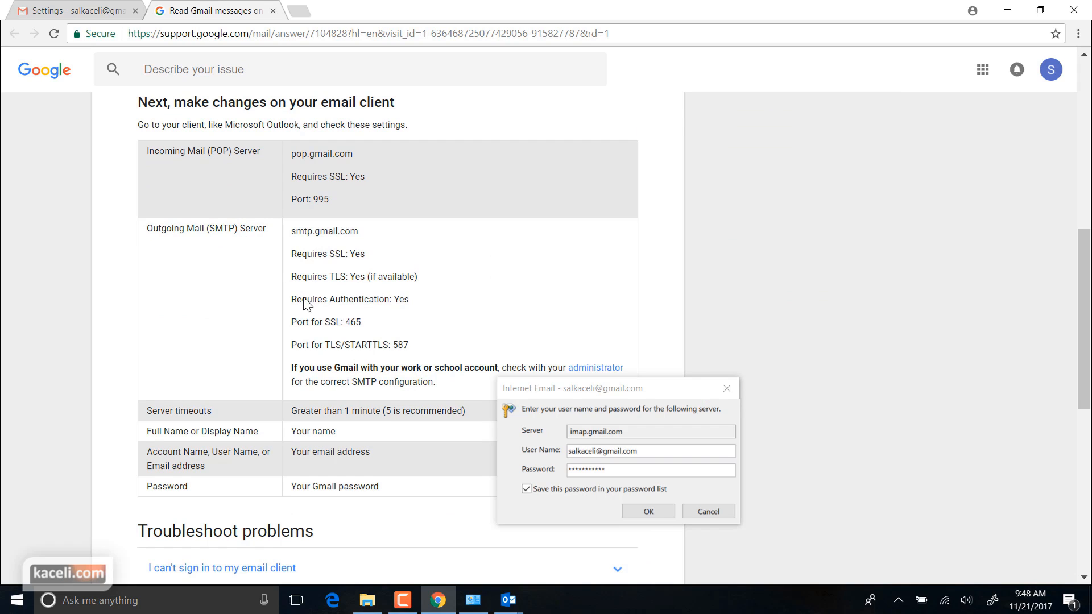
scroll(335, 256, up, 1)
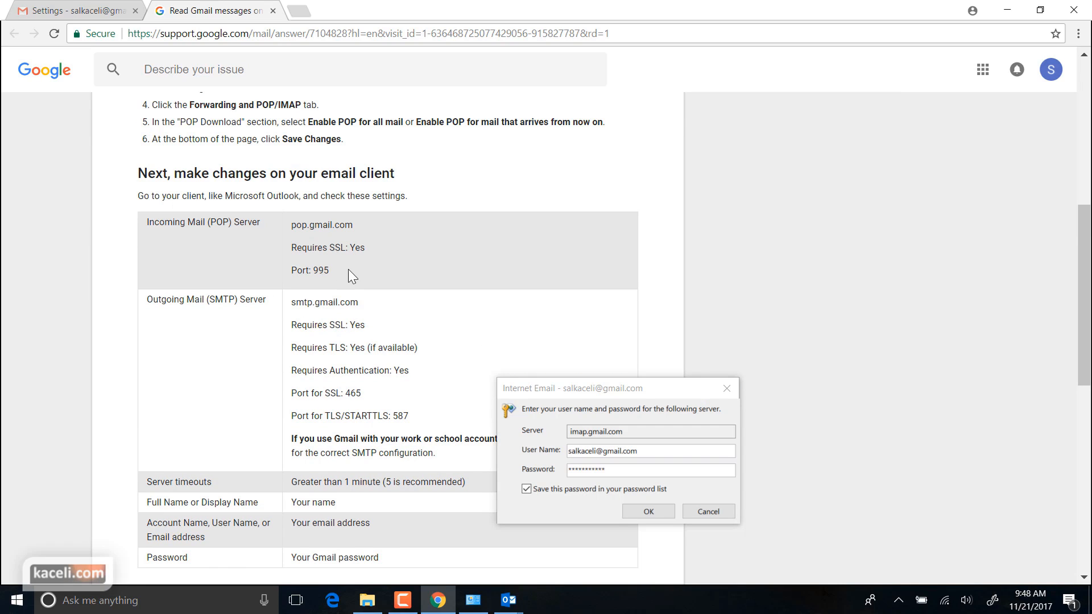
click(634, 508)
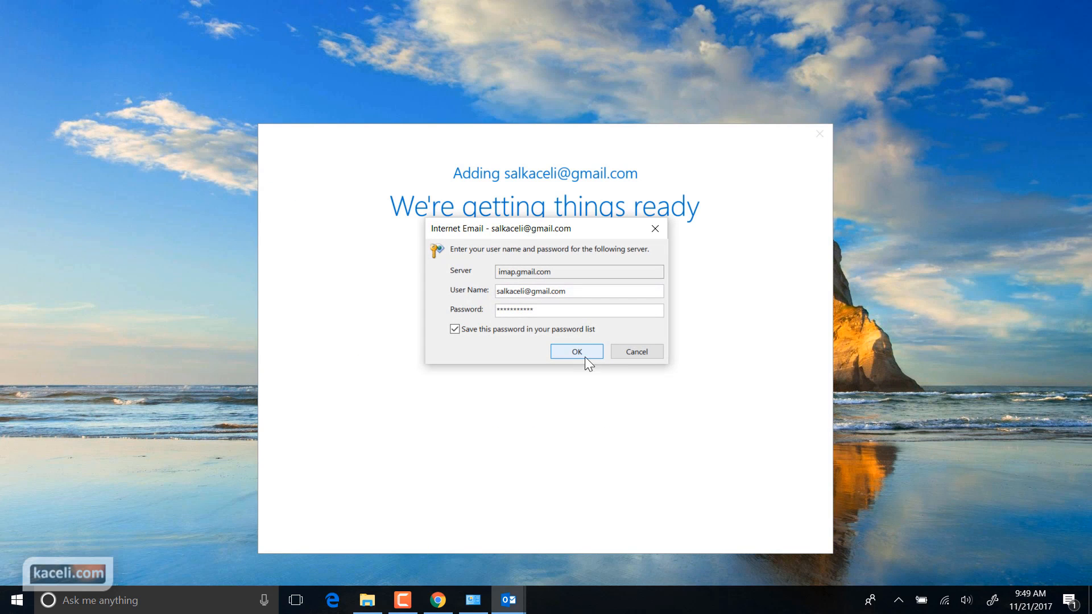
click(642, 353)
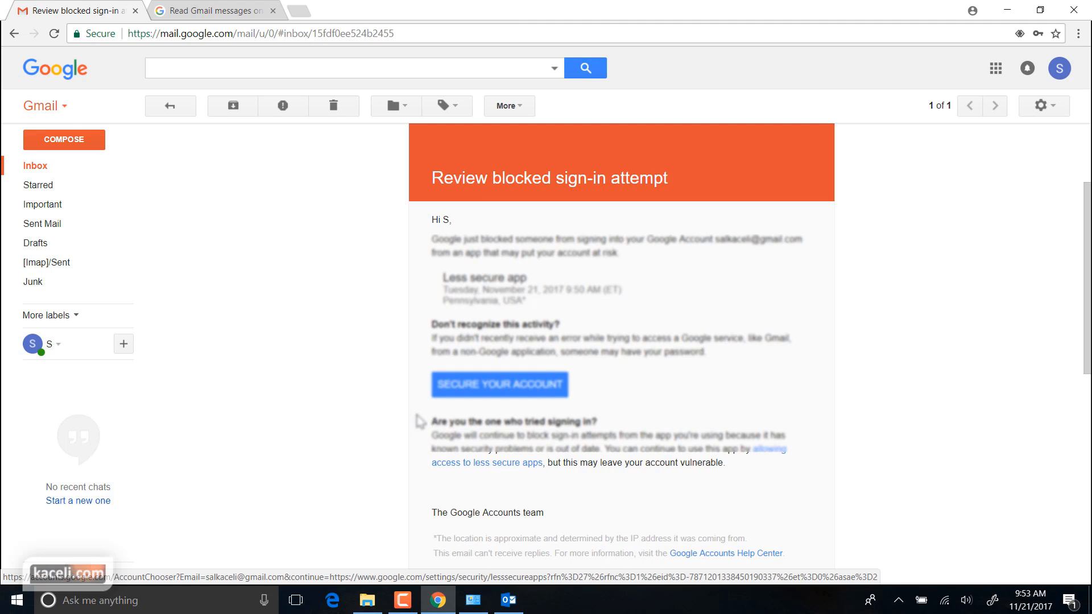
Open the 'Review blocked sign-in attempt' email and follow its less secure apps link
scroll(420, 421, up, 3)
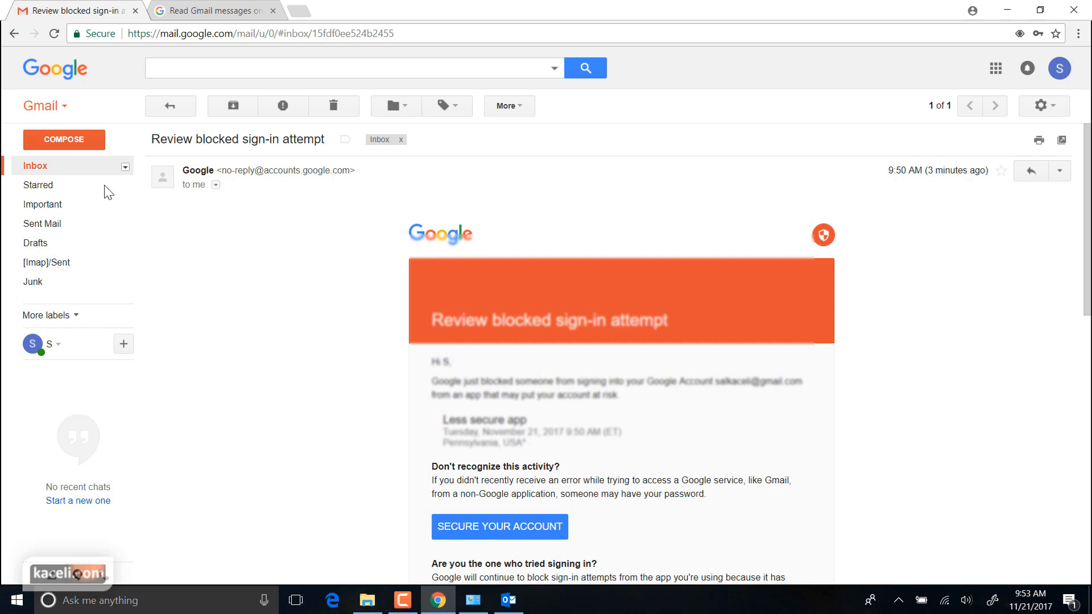
click(35, 166)
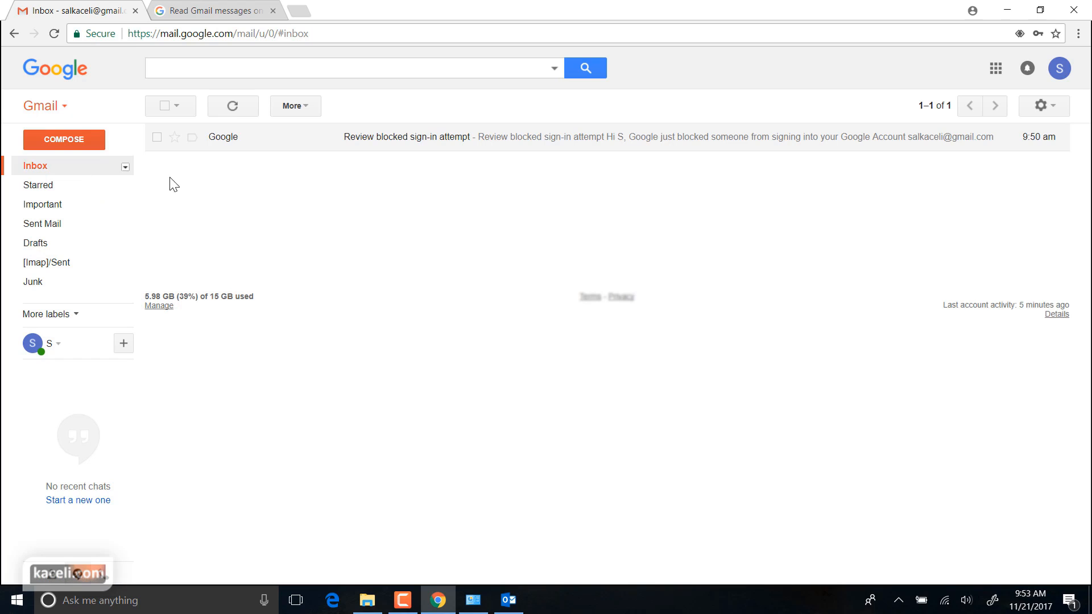
click(382, 146)
scroll(631, 445, down, 4)
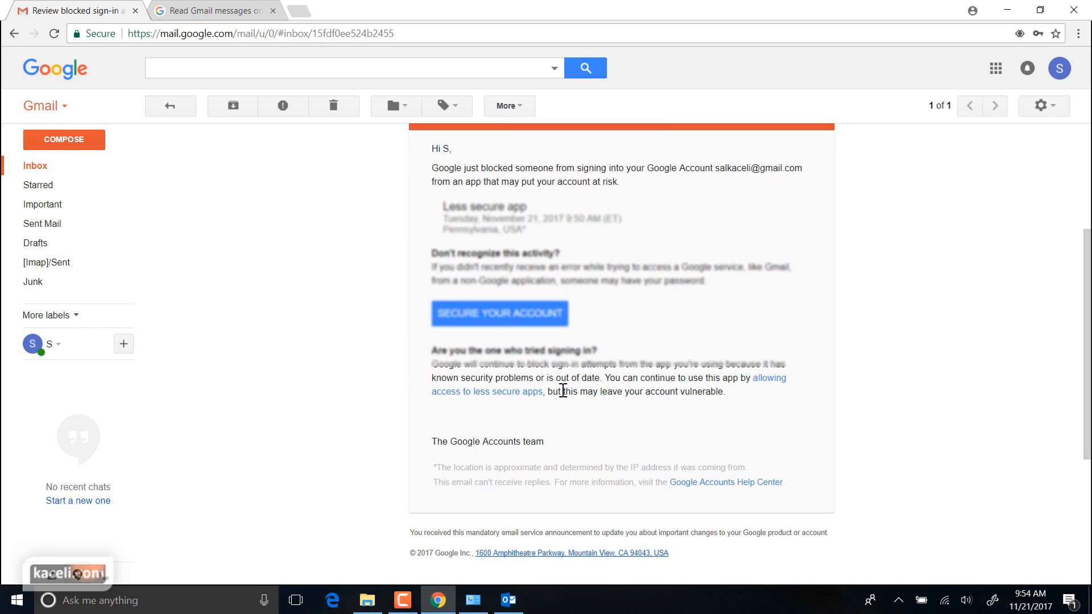
click(477, 403)
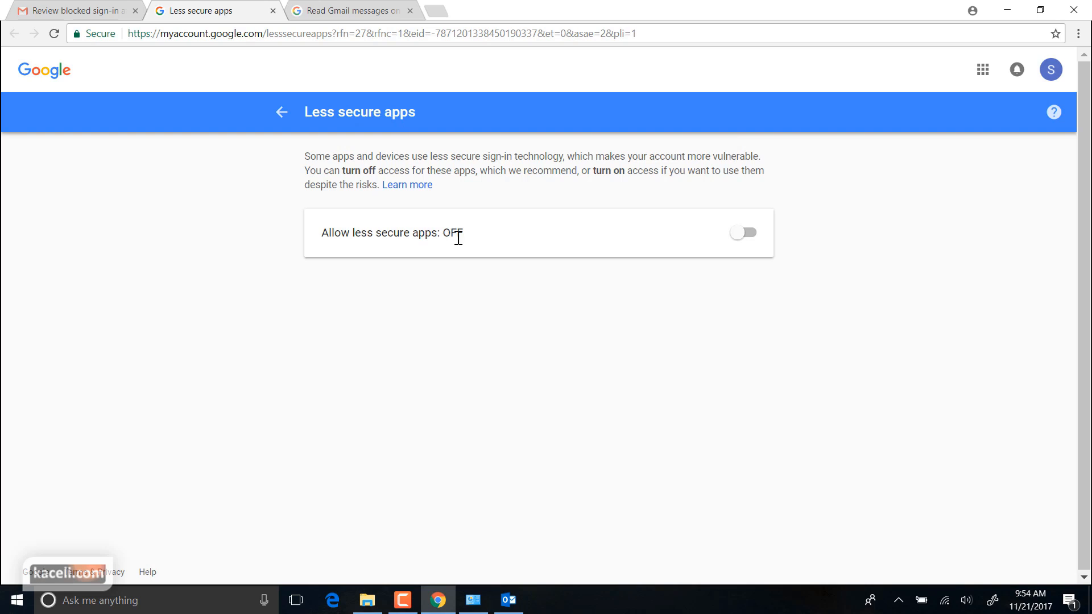
Turn Allow less secure apps ON and check the 'Access allowed' entry in Recent security events
click(748, 240)
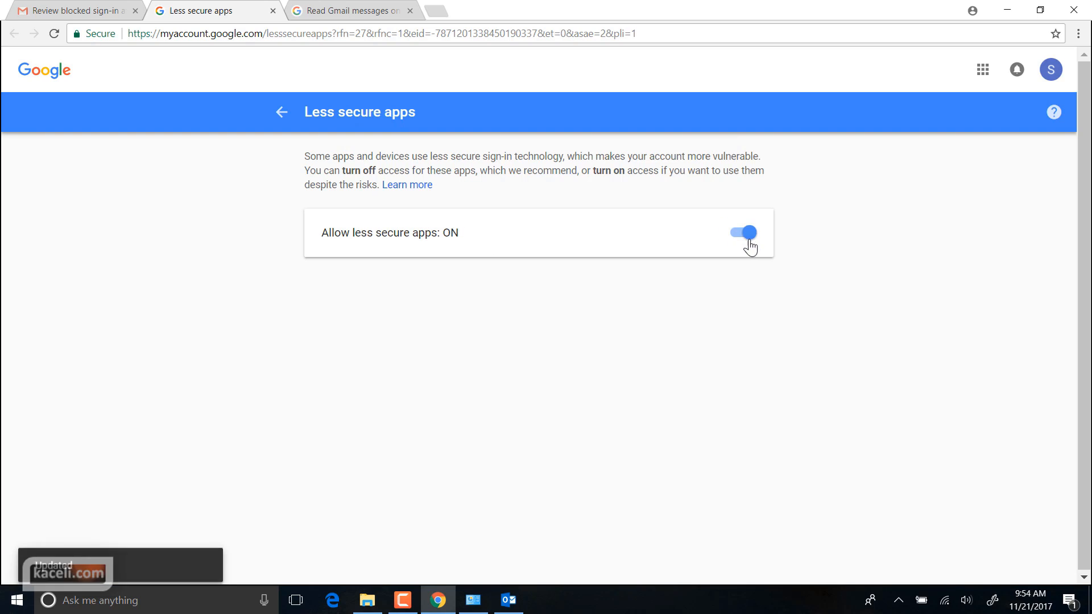
click(281, 111)
click(287, 35)
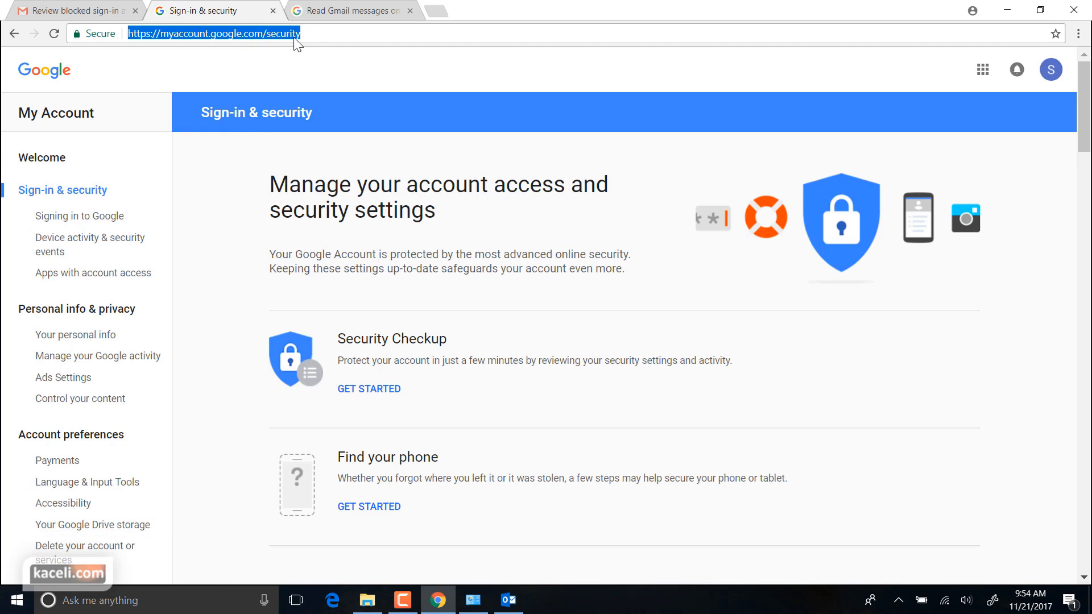
scroll(501, 370, down, 1)
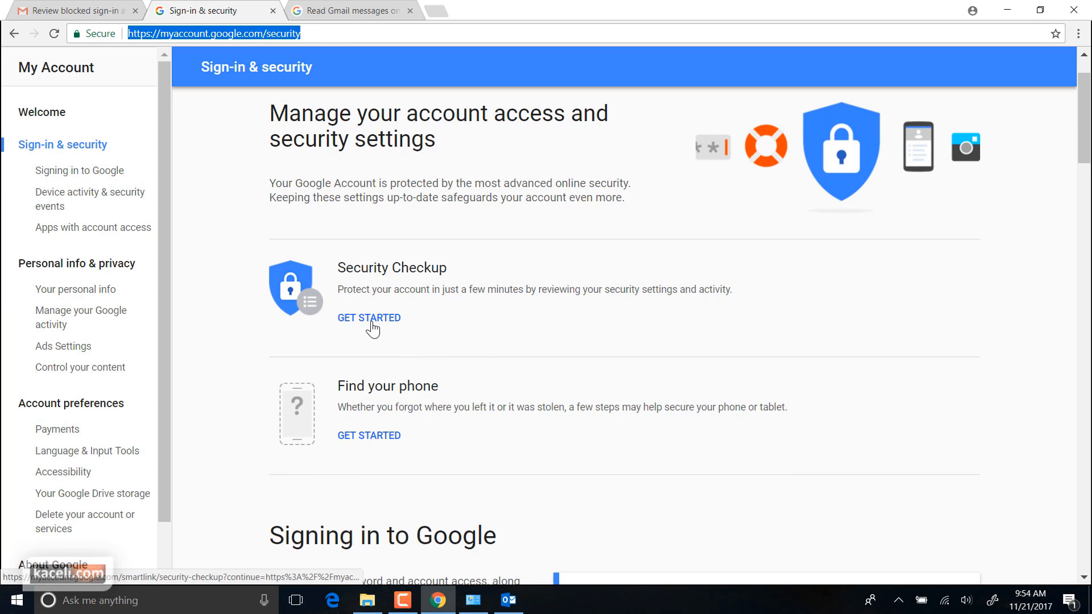
scroll(493, 368, down, 15)
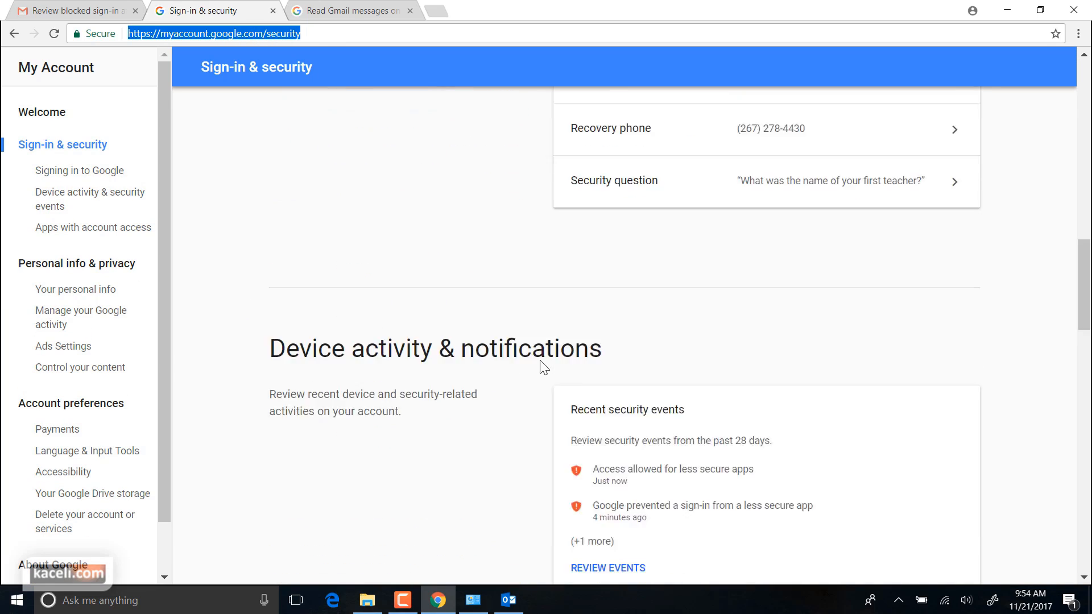
scroll(543, 367, down, 5)
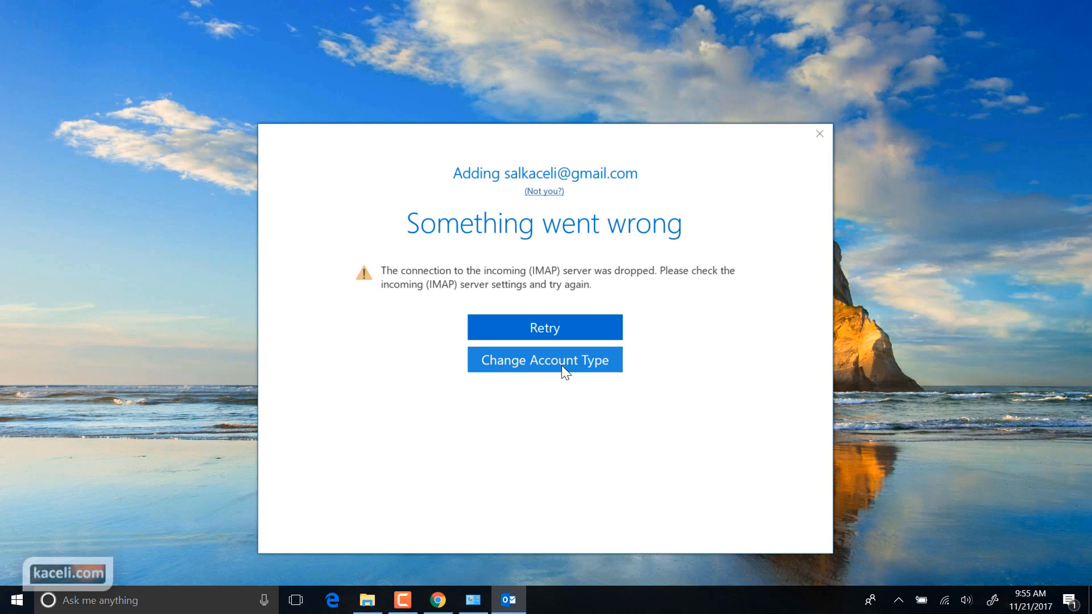
Set the Gmail account up as IMAP, accept the server settings, and enter the password to connect
click(562, 363)
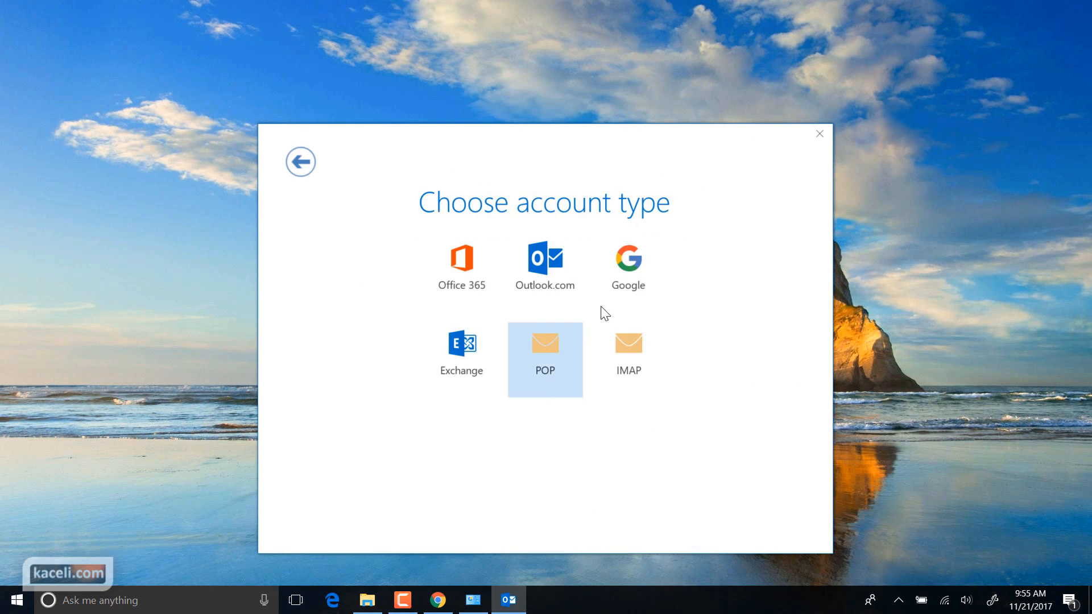
click(628, 352)
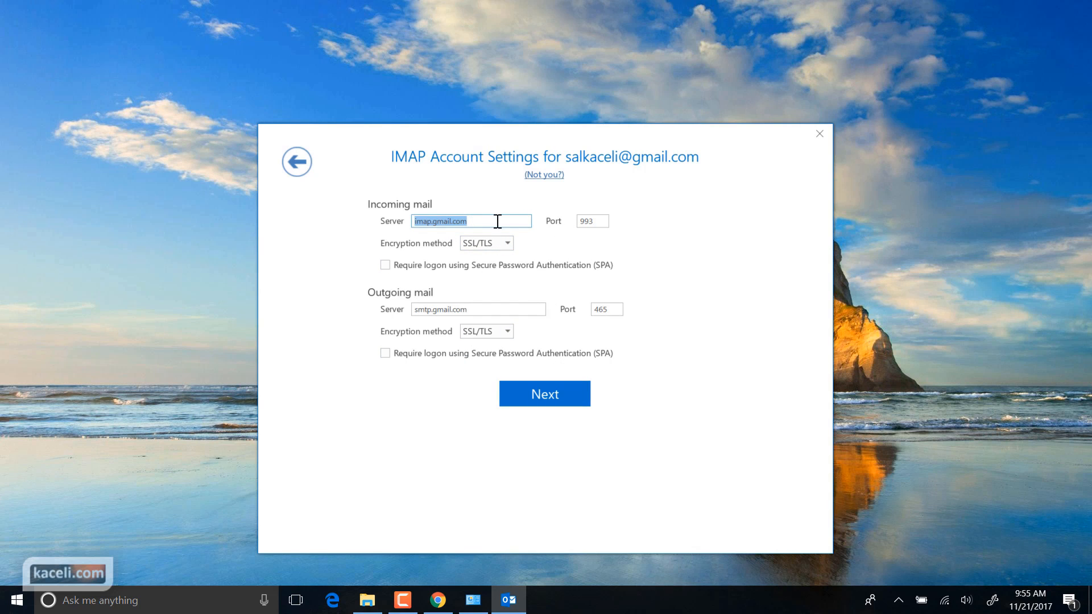
click(597, 223)
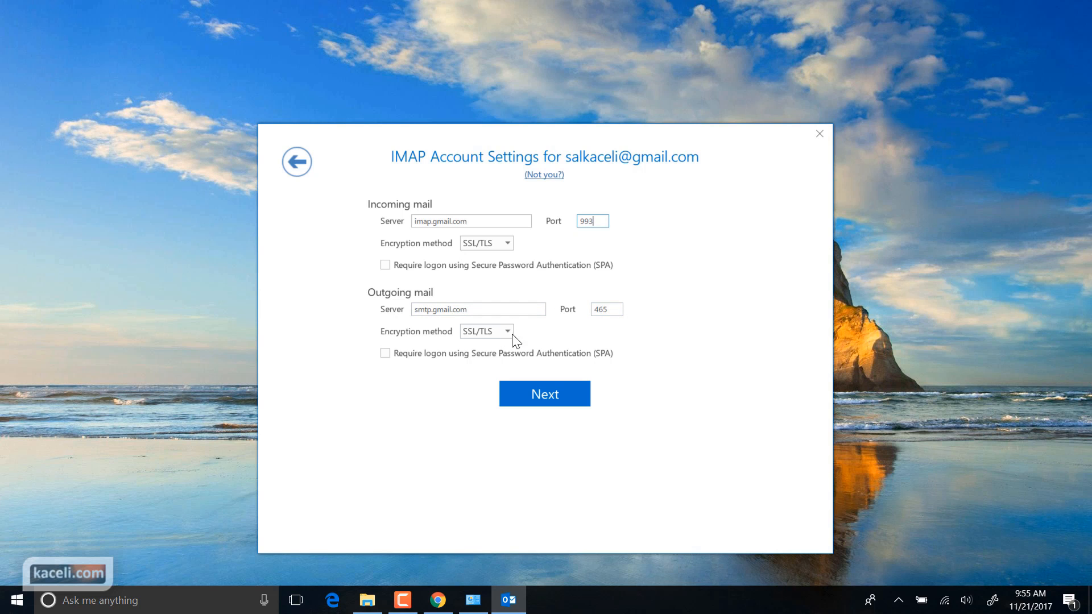
click(555, 396)
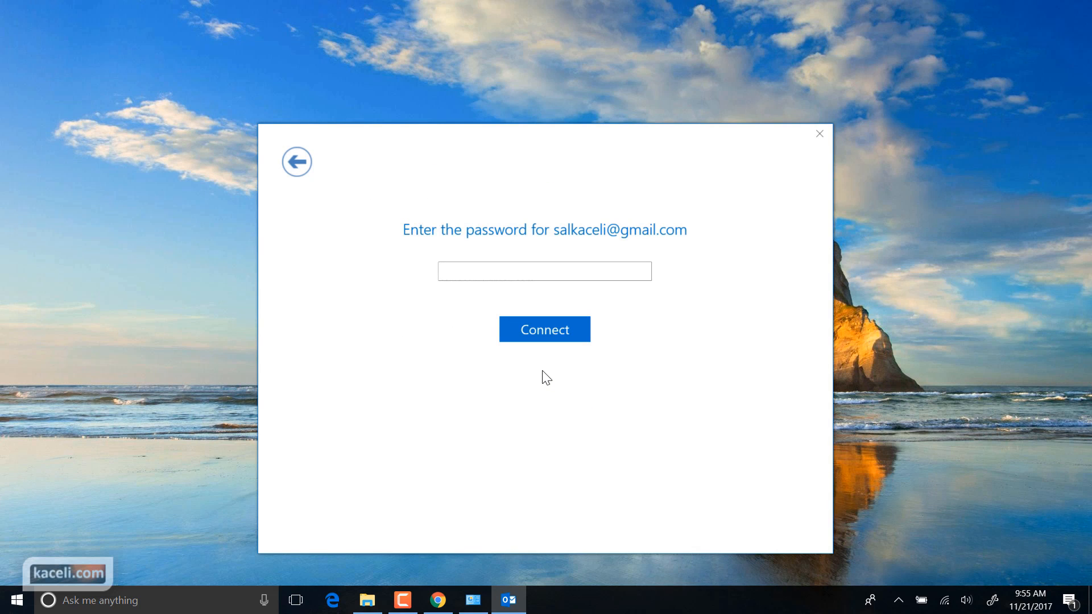
text(*****)
key(Return)
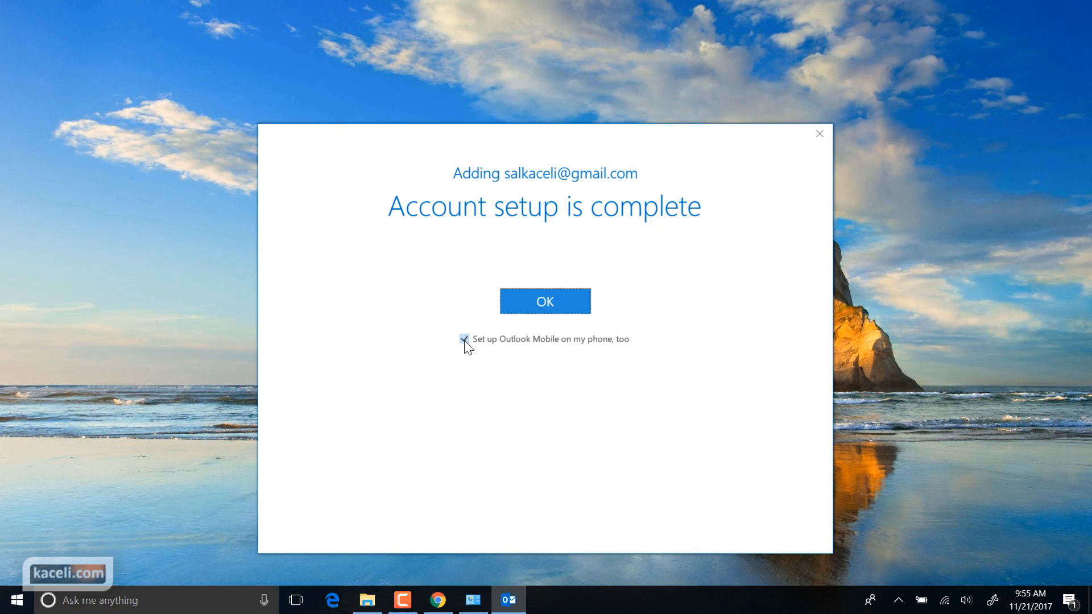
Uncheck 'Set up Outlook Mobile on my phone, too' and close the completed Gmail setup
click(464, 339)
click(526, 307)
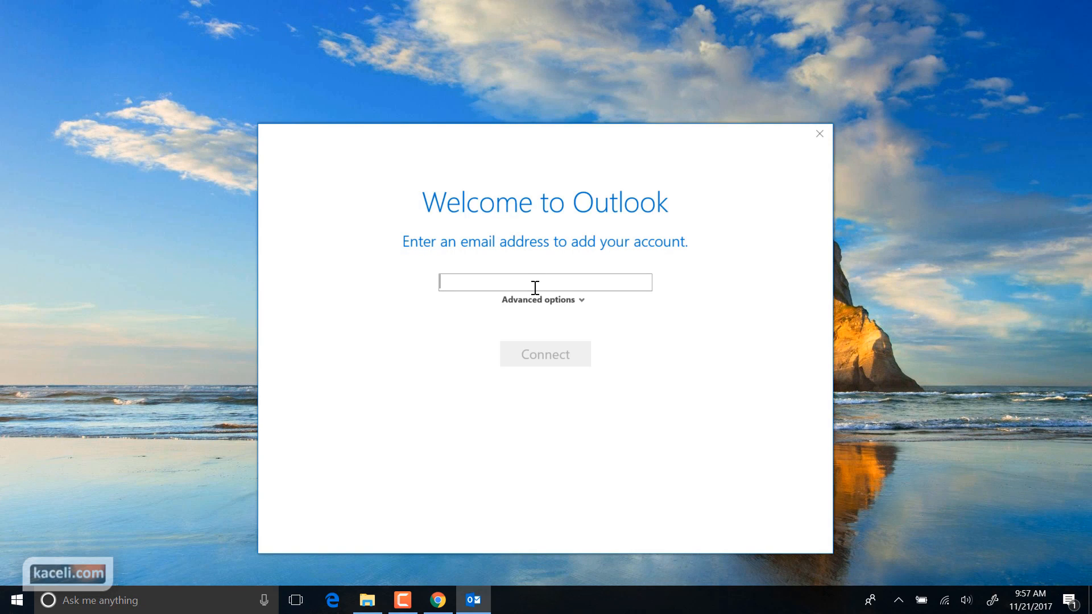
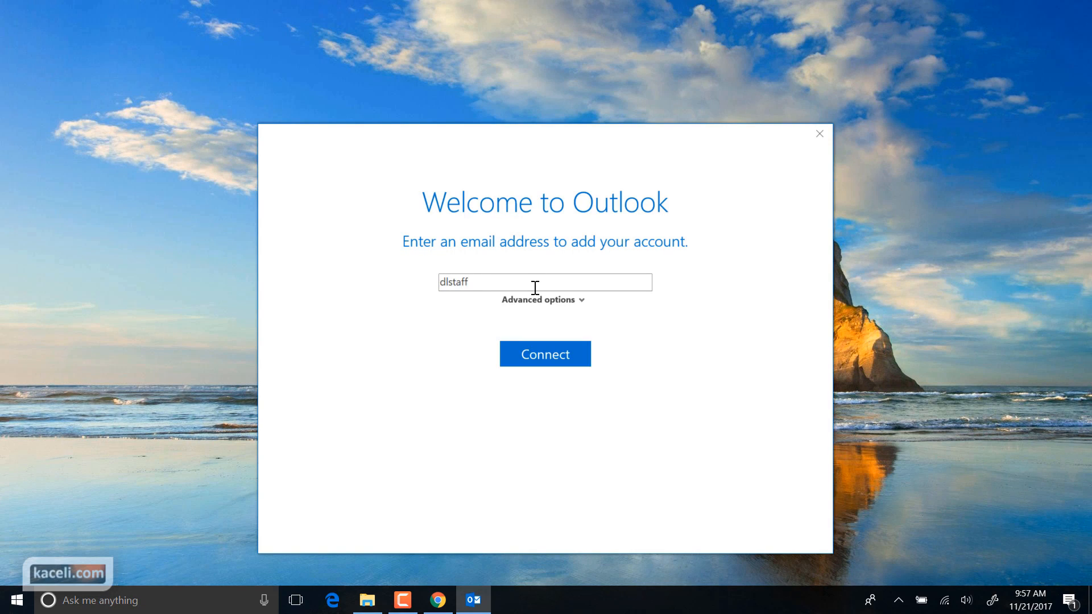
Enter the college staff email address with 'Let me set up my account manually' checked, and connect
click(561, 302)
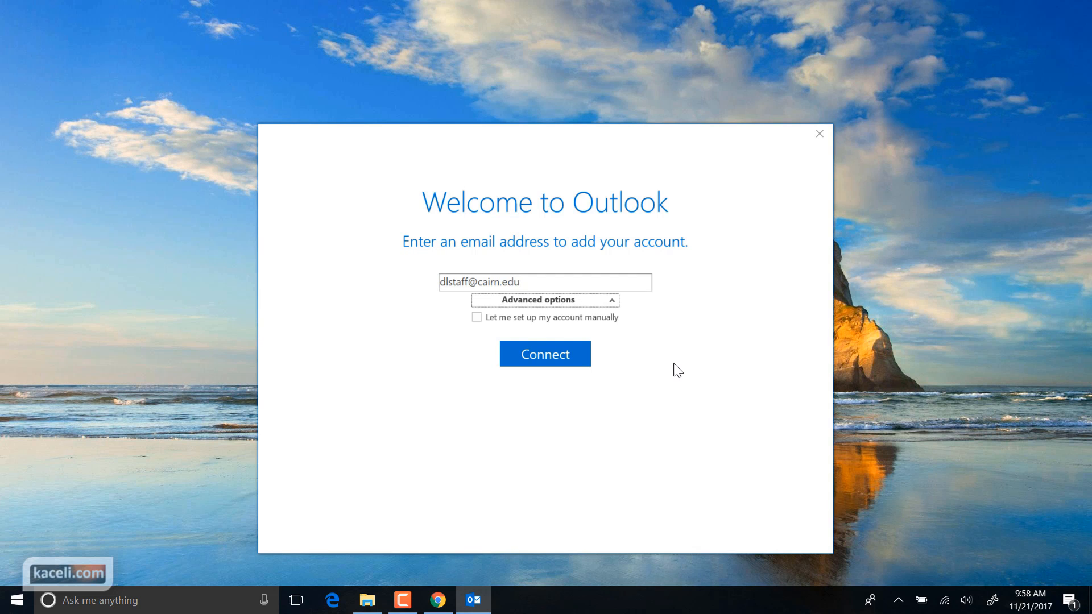
click(477, 317)
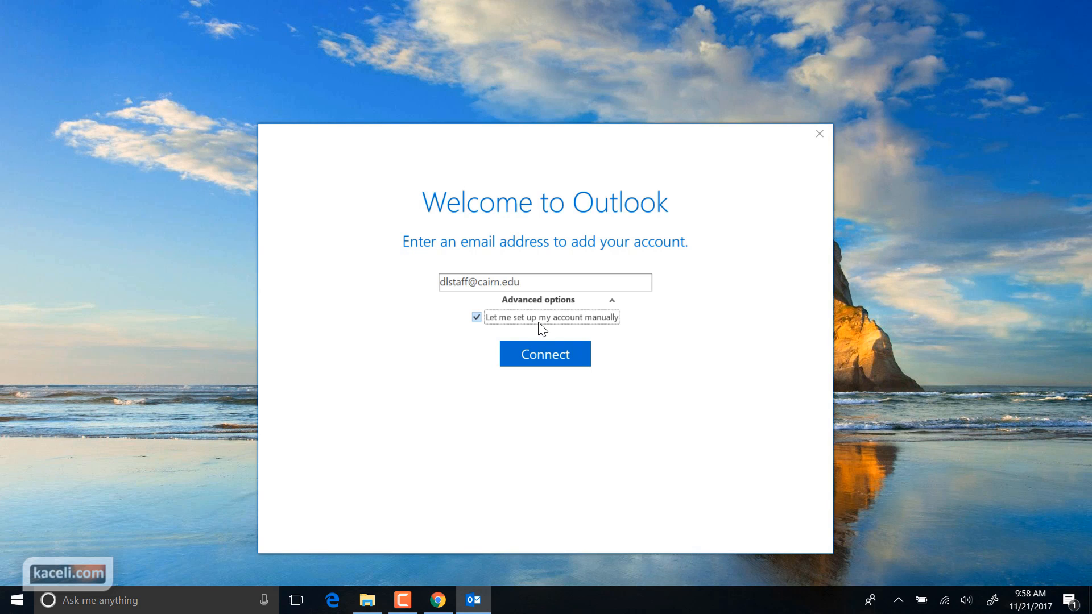
click(548, 357)
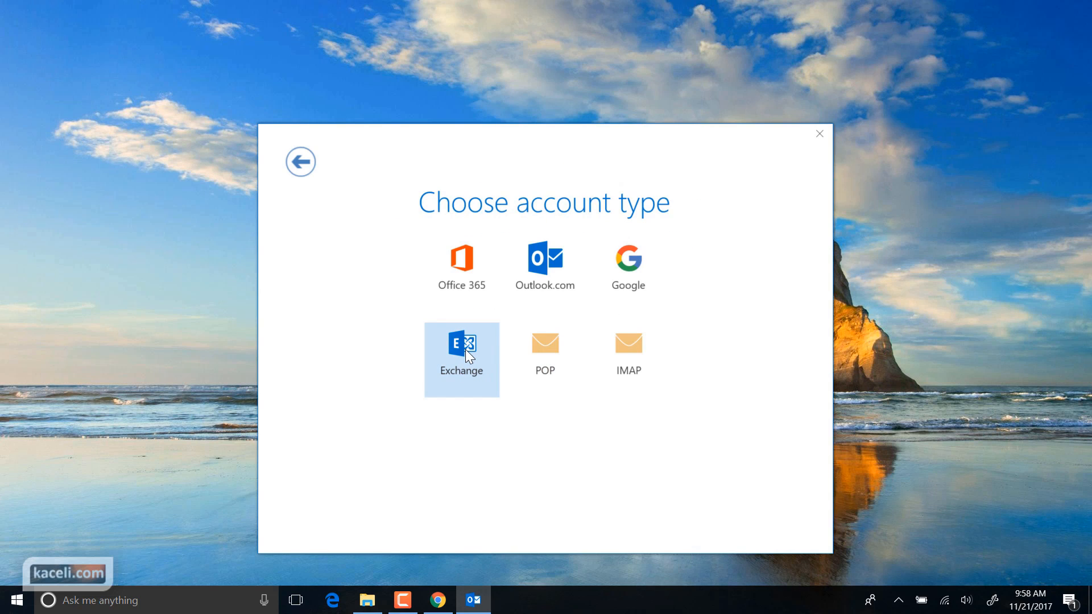
Choose Exchange as the account type, skip Outlook Mobile setup, and let Outlook load the inbox
click(465, 349)
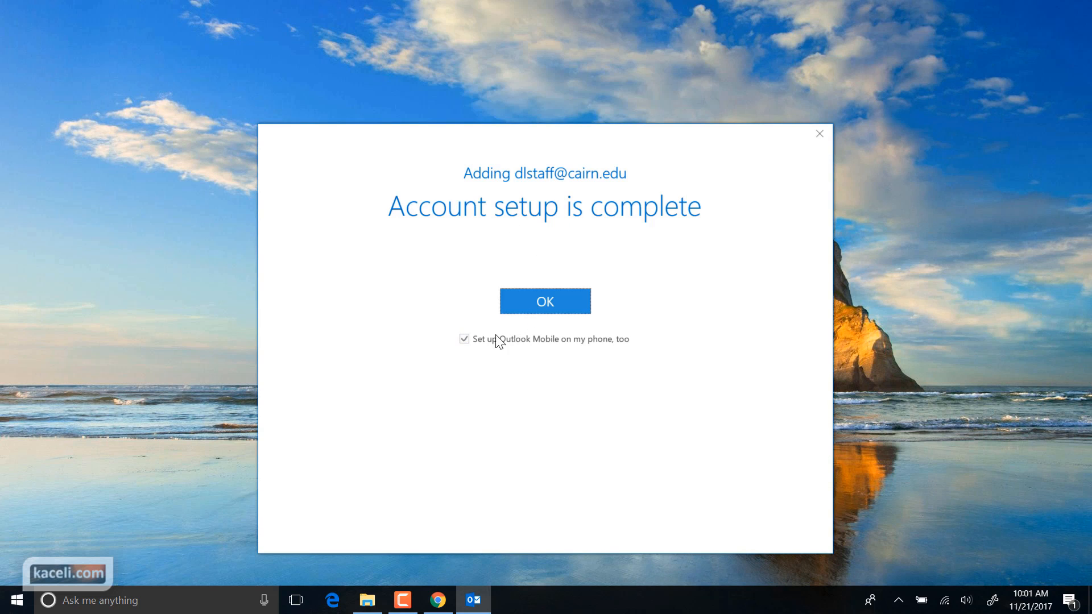
click(464, 341)
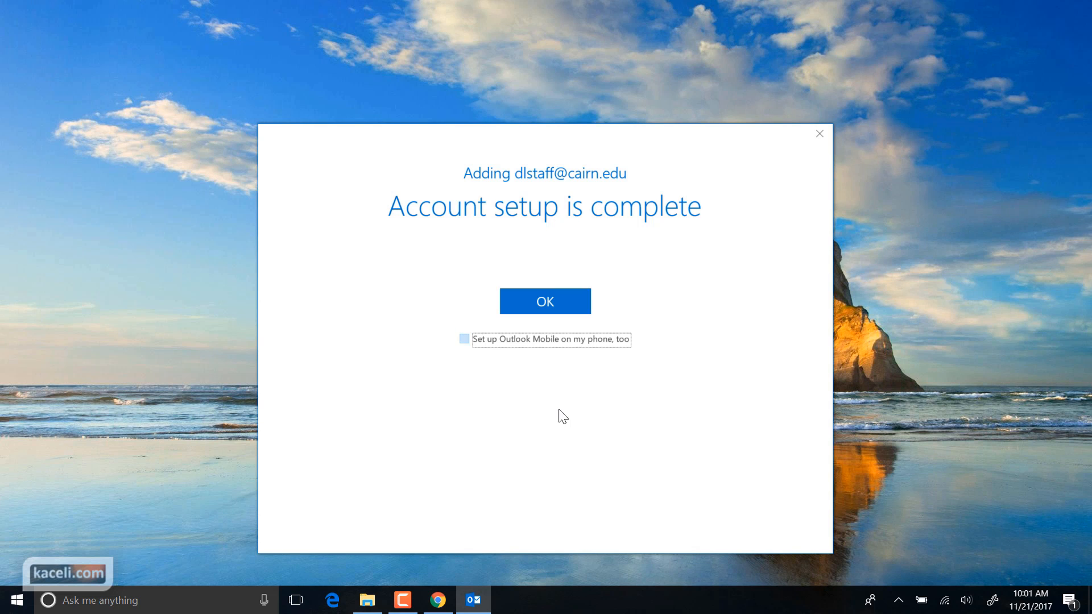
click(544, 302)
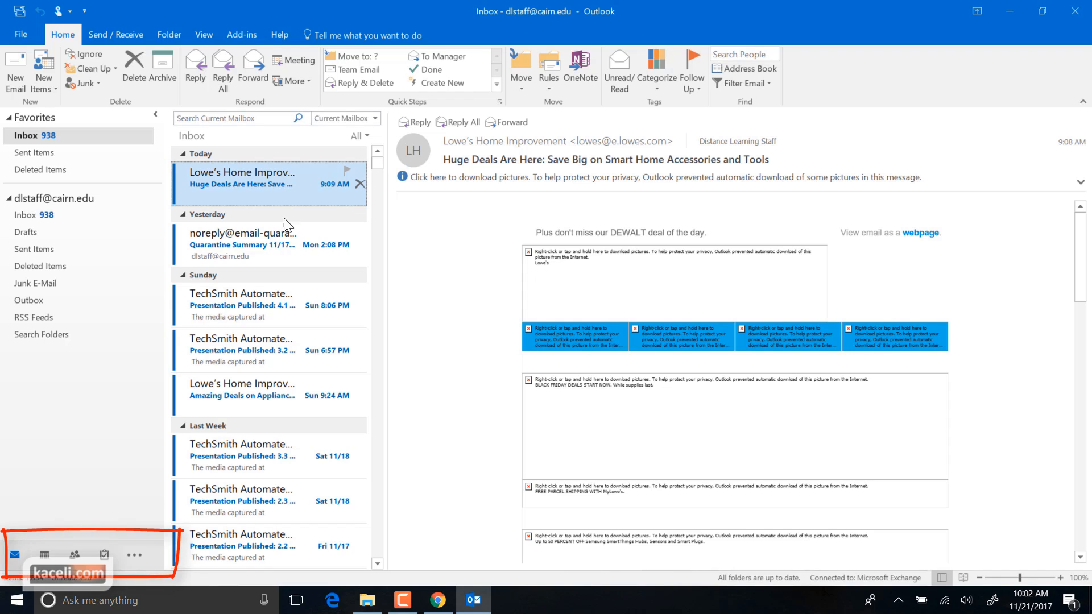
Wait for the staff account's Inbox to load with its 938 unread messages
mouse_move(59, 563)
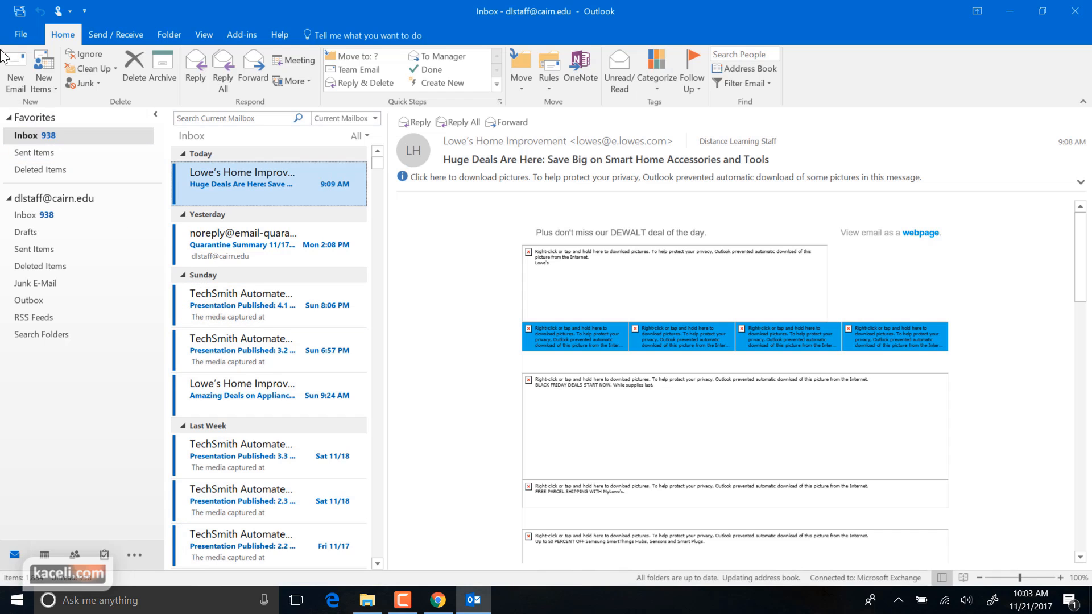
click(16, 38)
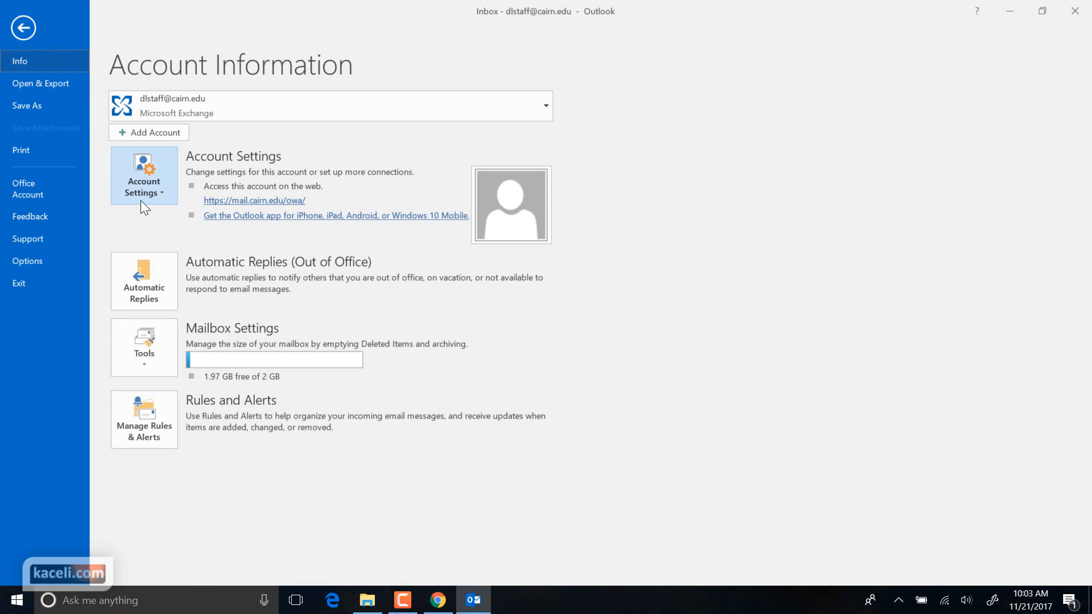
click(170, 134)
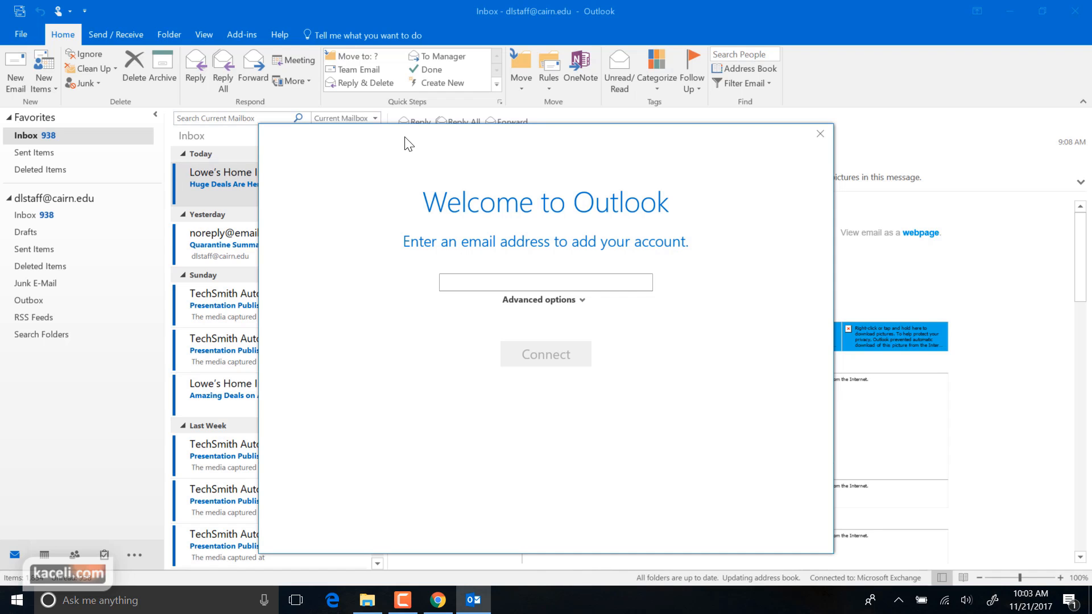
click(819, 135)
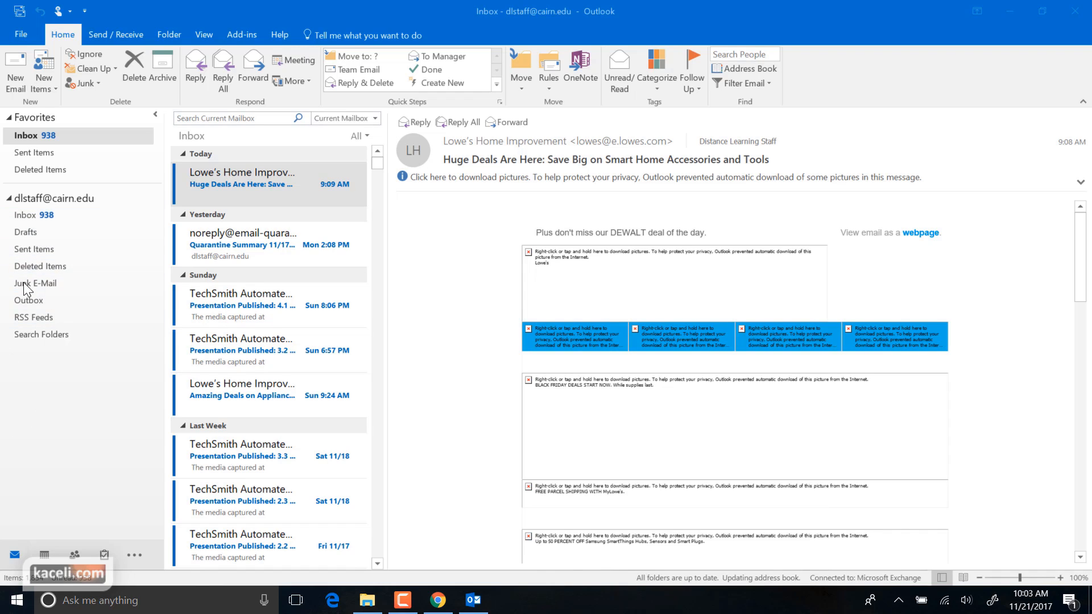
Add the Gmail account through File > Add Account, declining Outlook Mobile setup
click(22, 35)
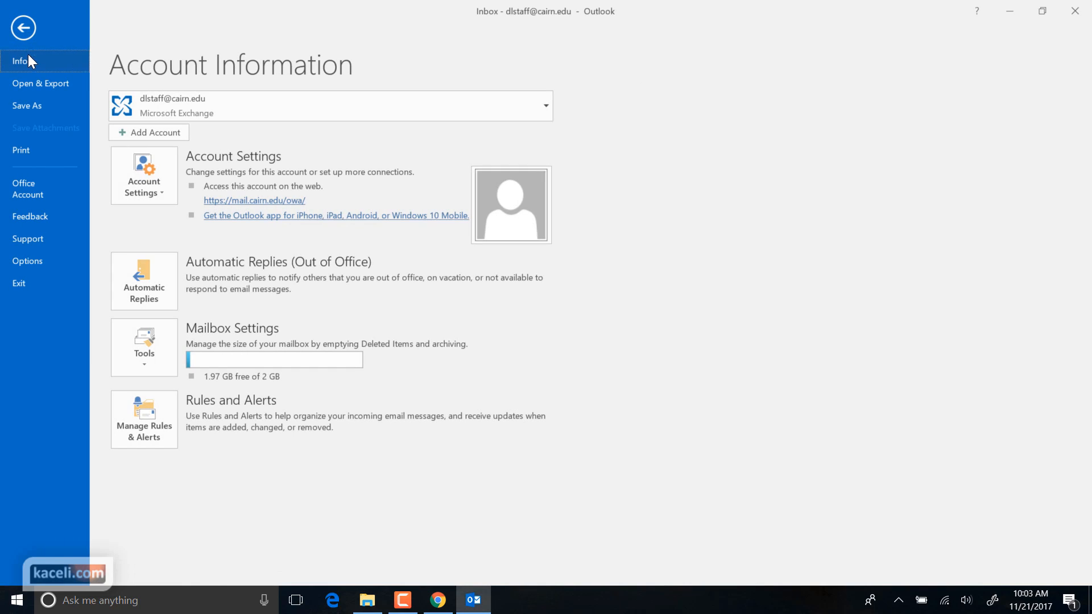
click(169, 136)
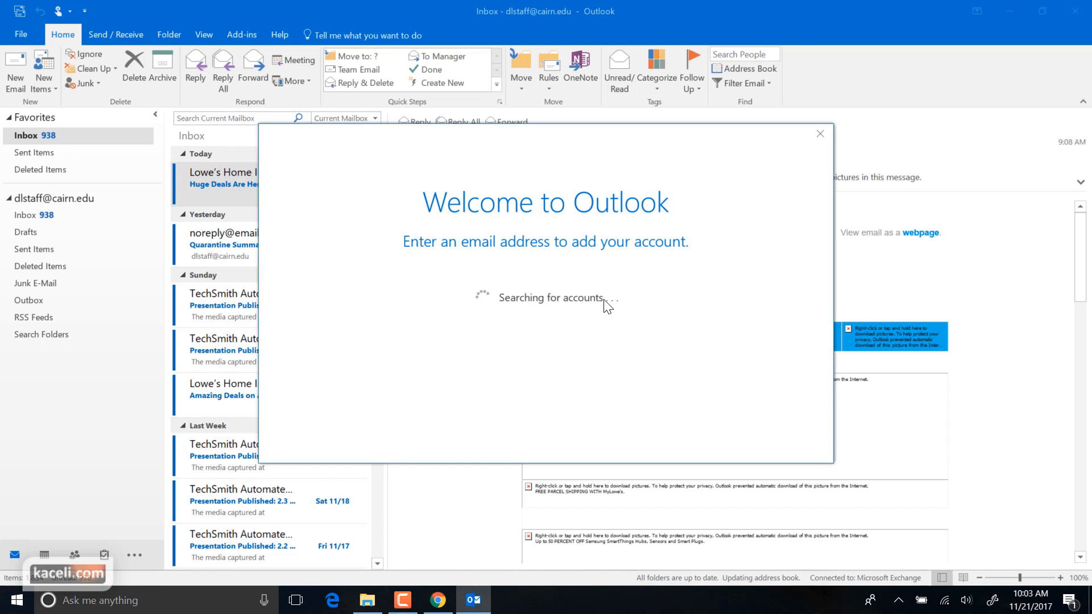
click(545, 286)
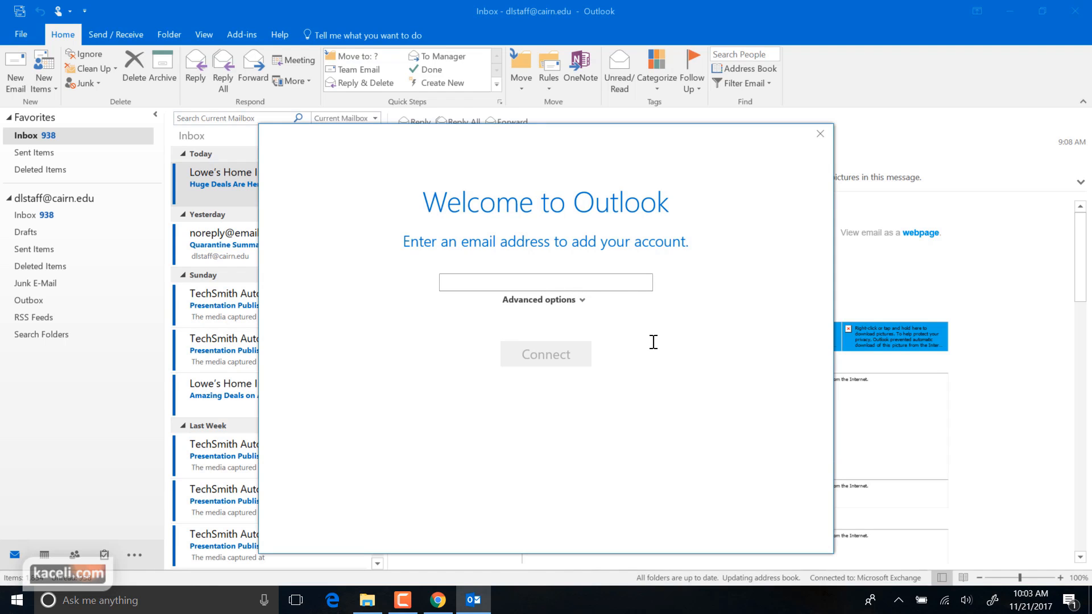
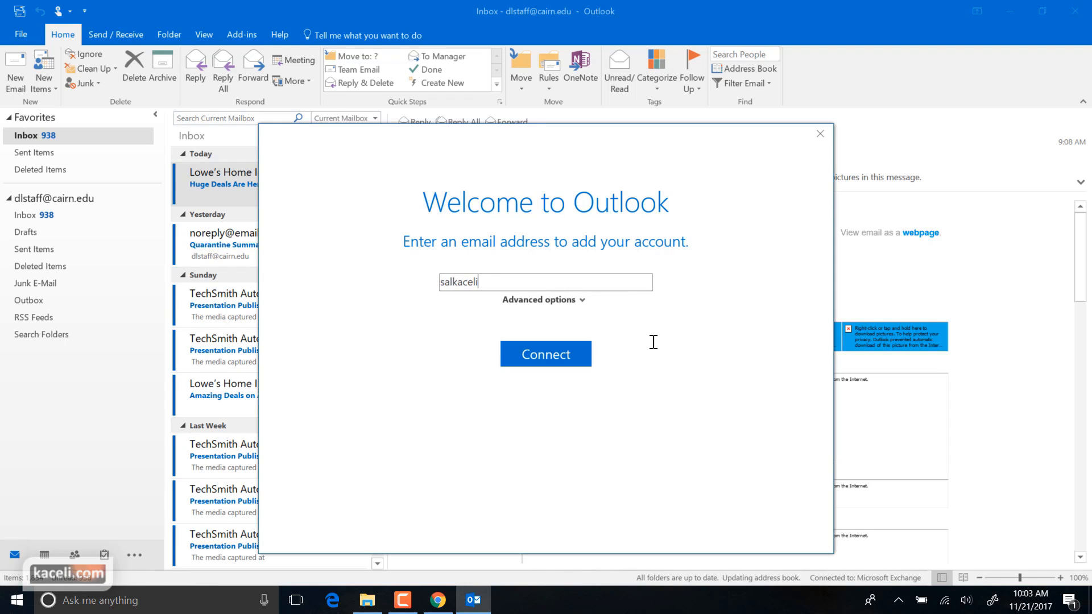
click(561, 369)
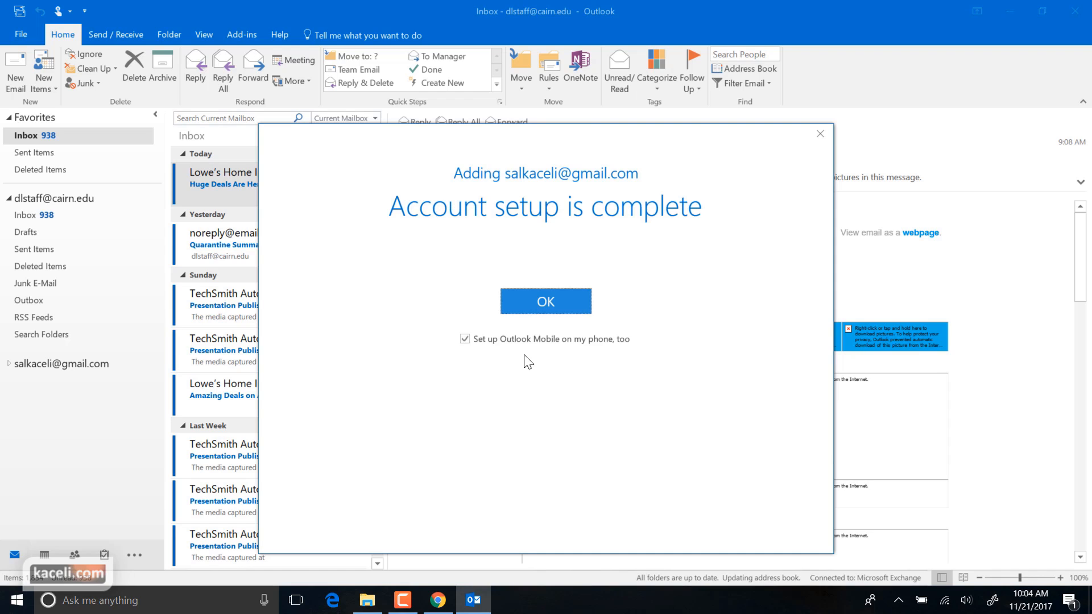
click(464, 340)
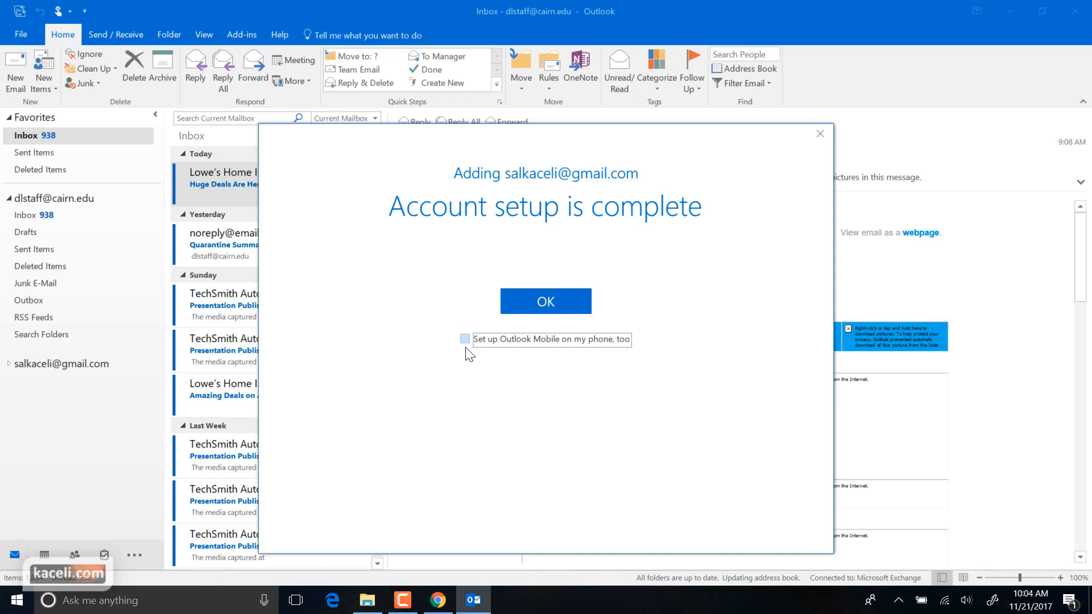
click(547, 304)
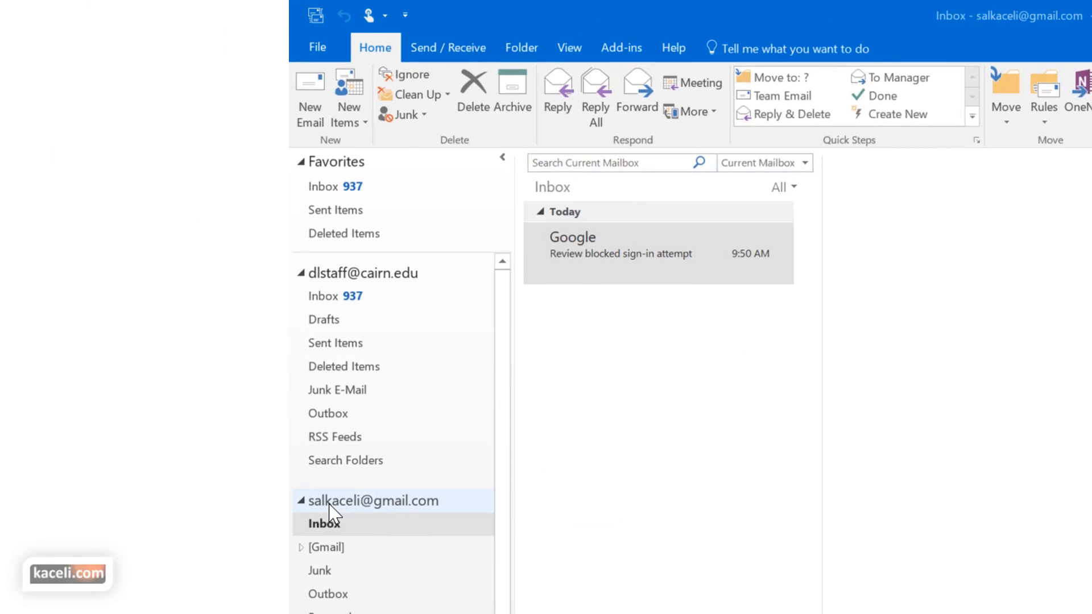
Browse the staff account overview, the Gmail account's folders, and the staff Inbox
click(353, 281)
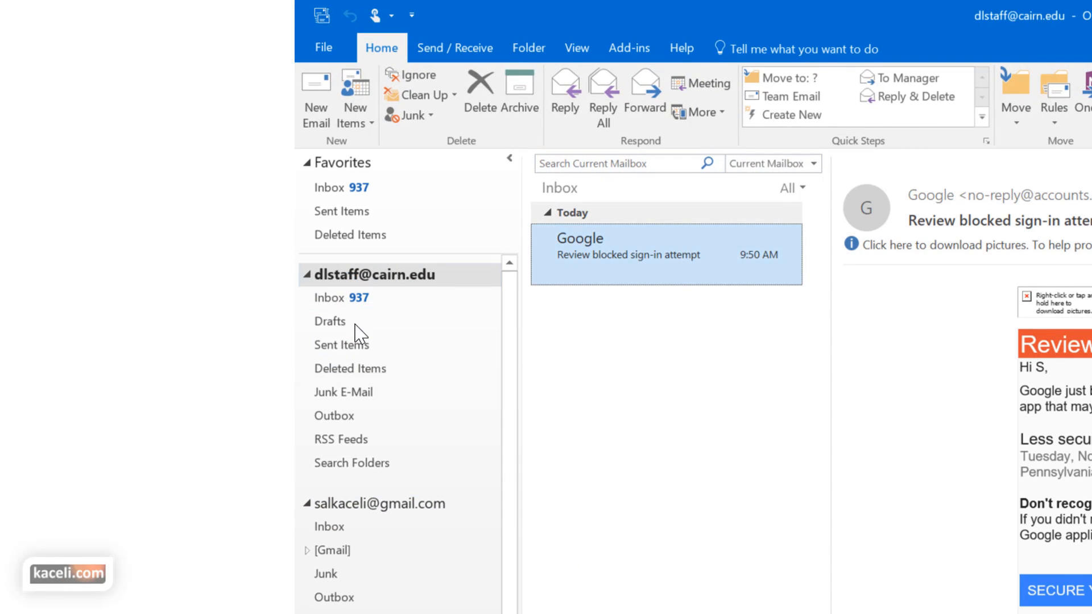
click(370, 505)
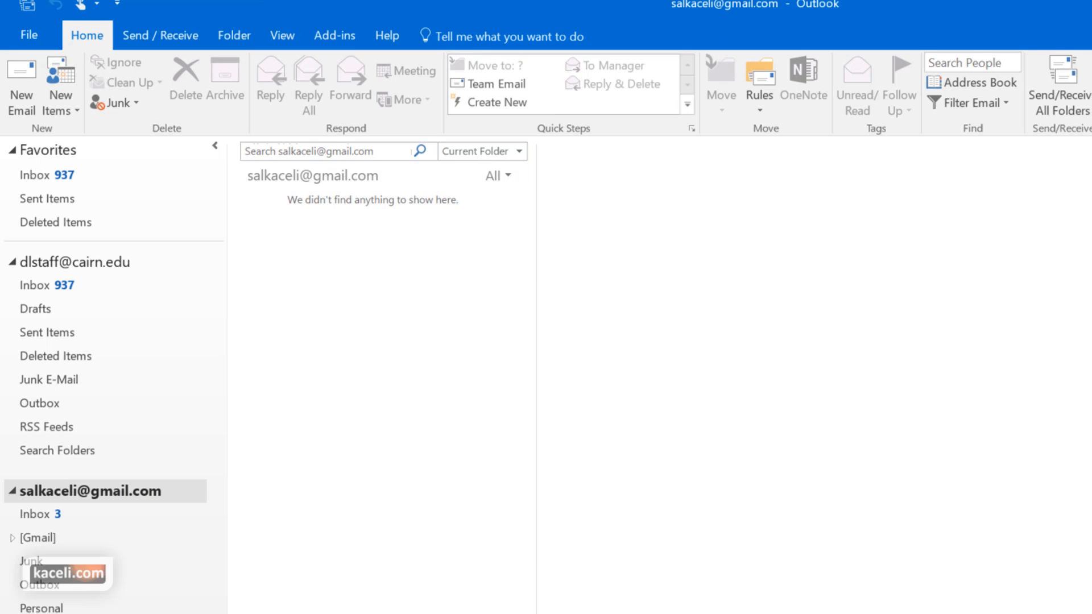
click(48, 285)
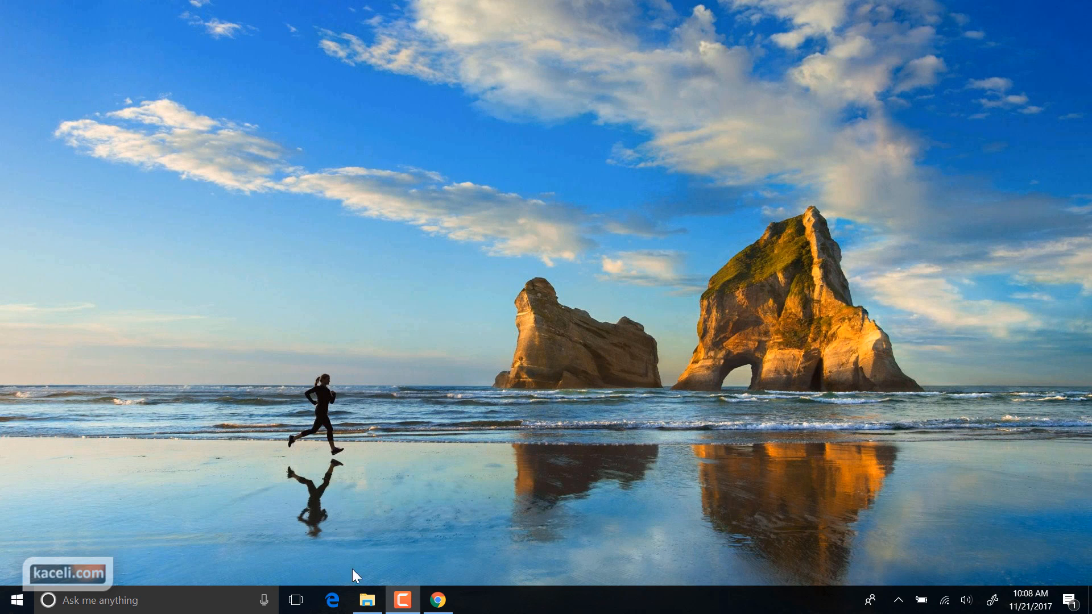
Relaunch Outlook 2016 by searching 'Outl' from the Windows taskbar
click(176, 600)
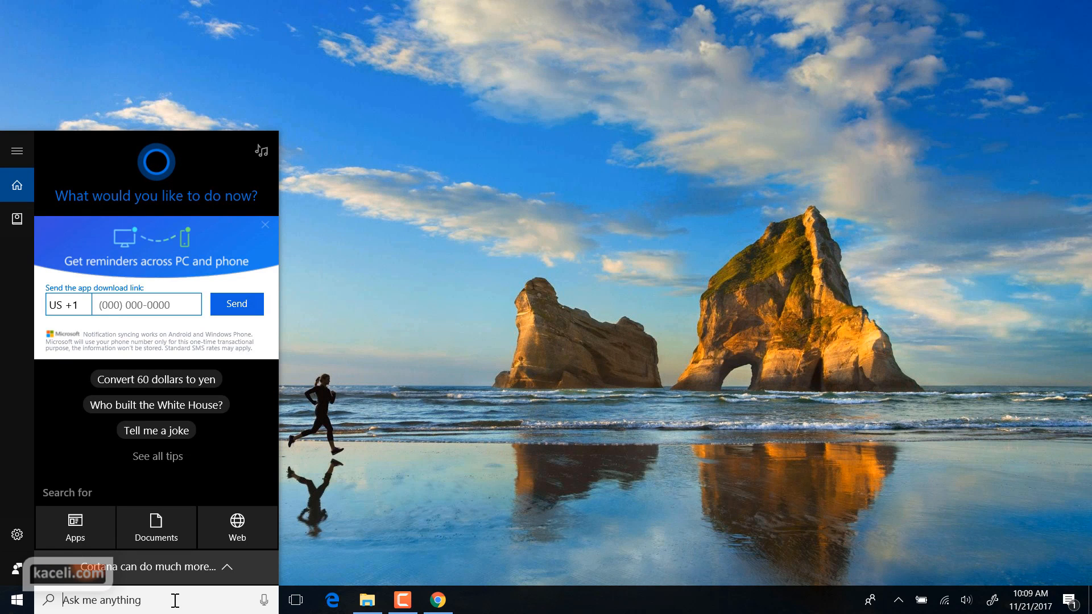
text(Outl)
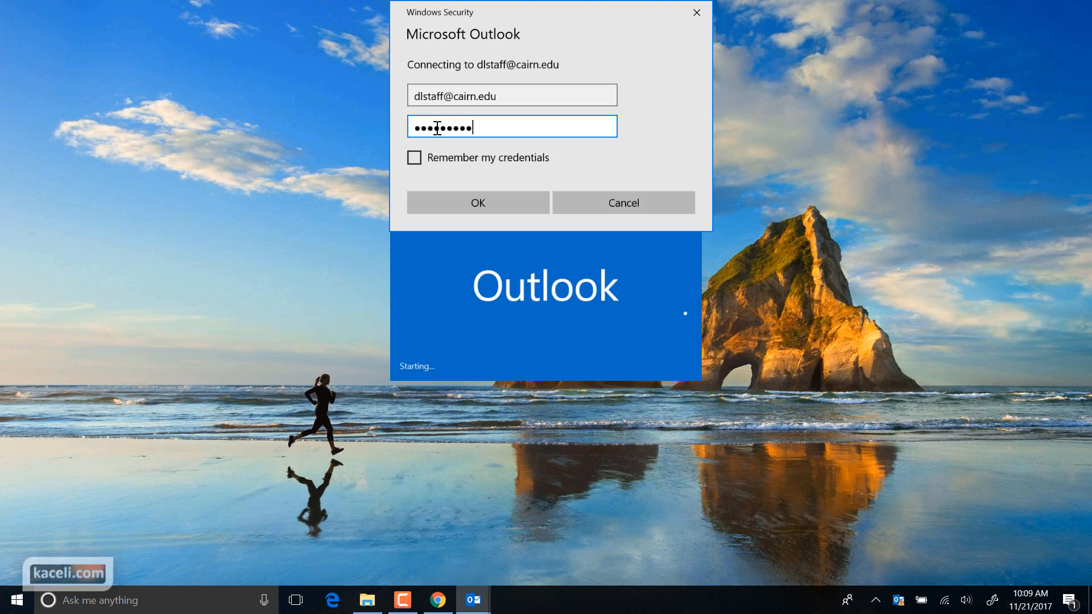
key(Return)
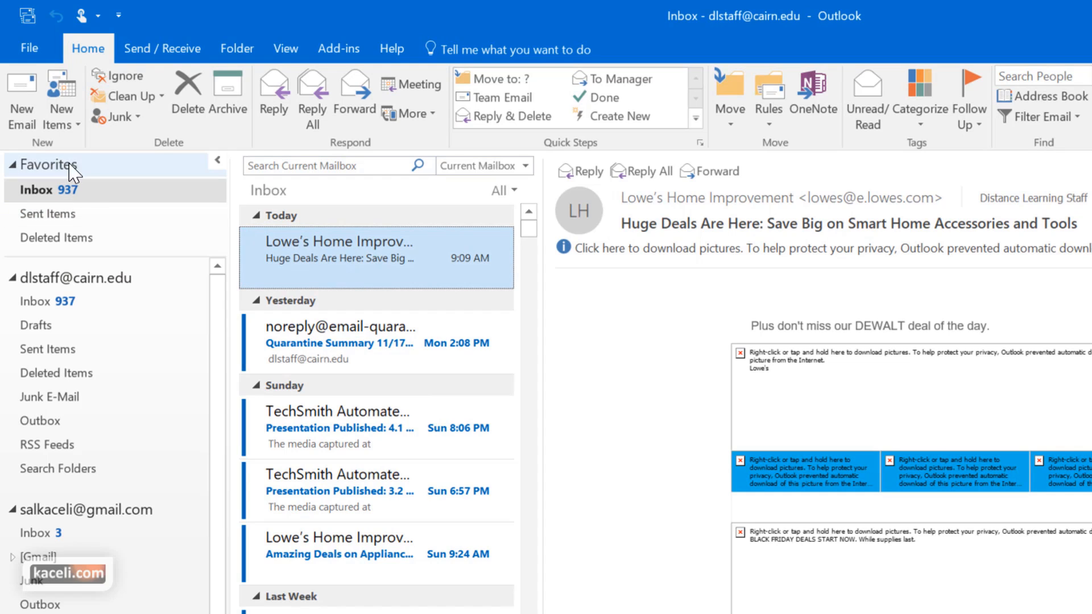
Browse to the Gmail Inbox and expand [Gmail] to reveal Drafts and Sent Mail
click(72, 278)
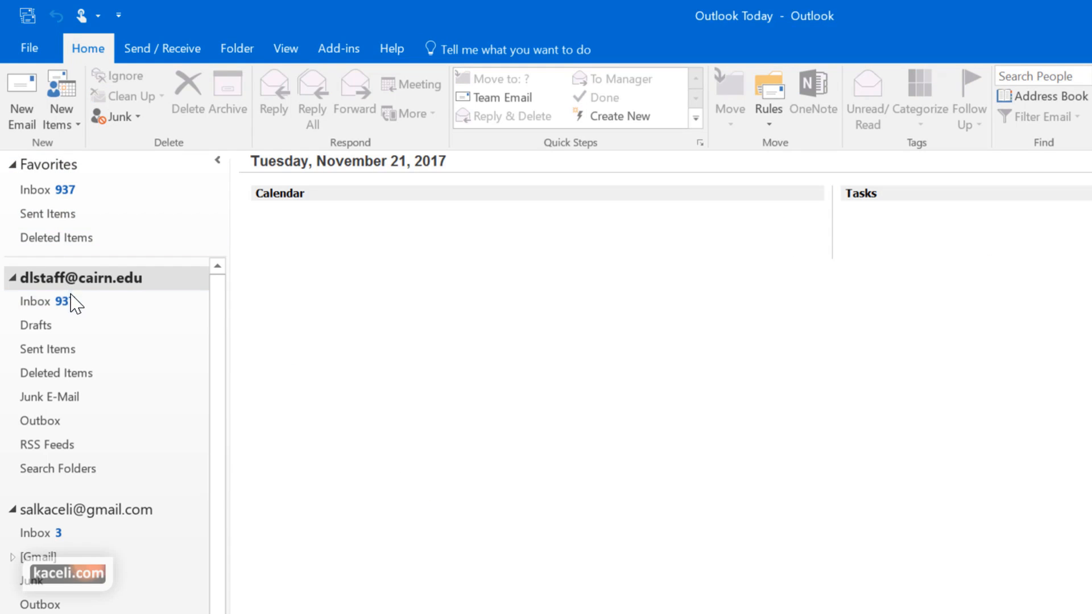
click(72, 510)
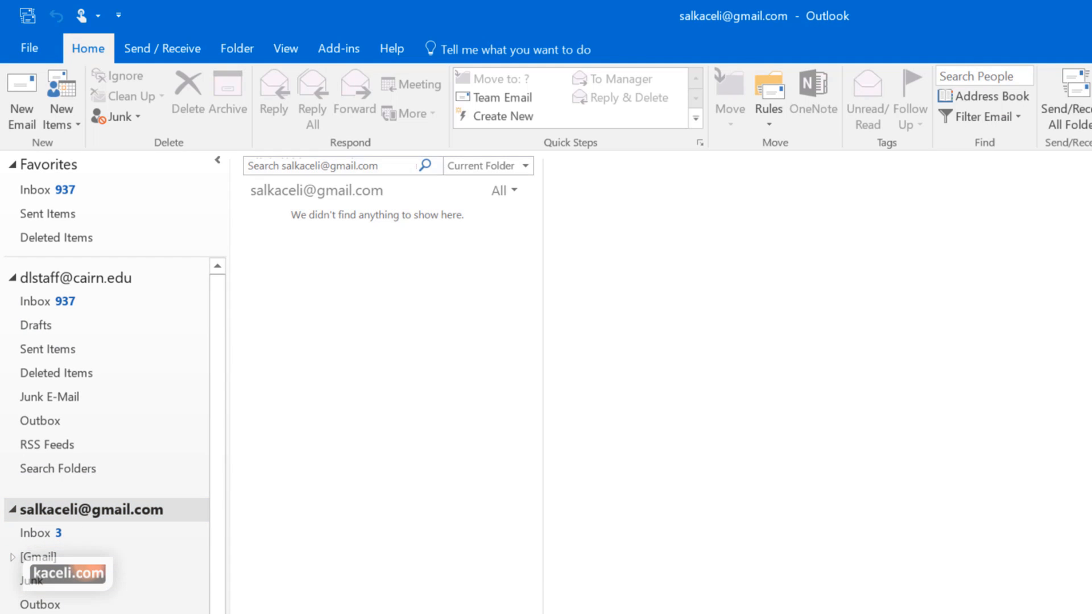
click(27, 534)
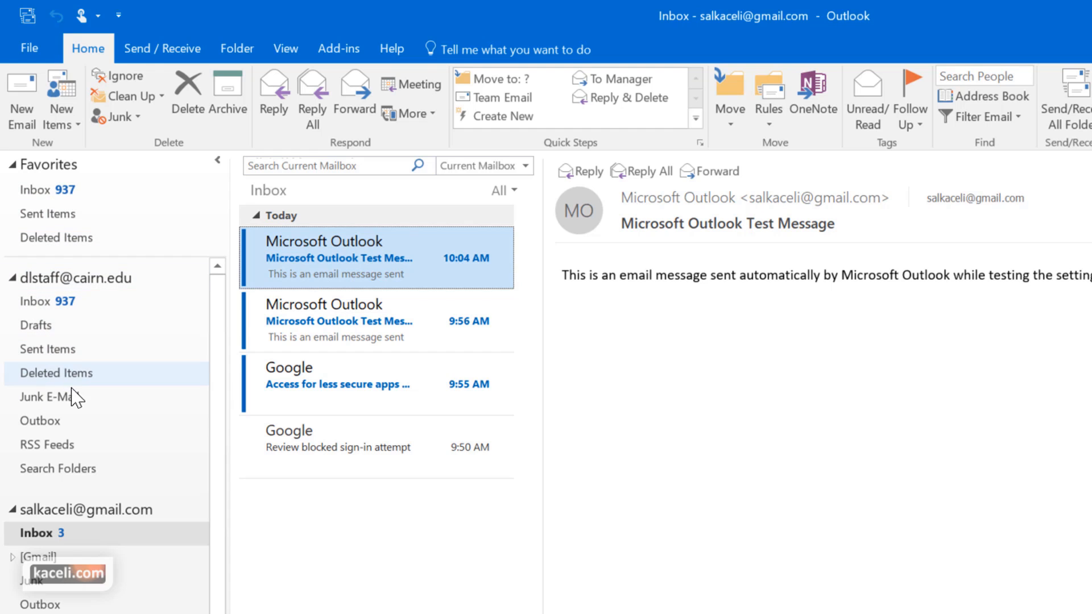
click(34, 560)
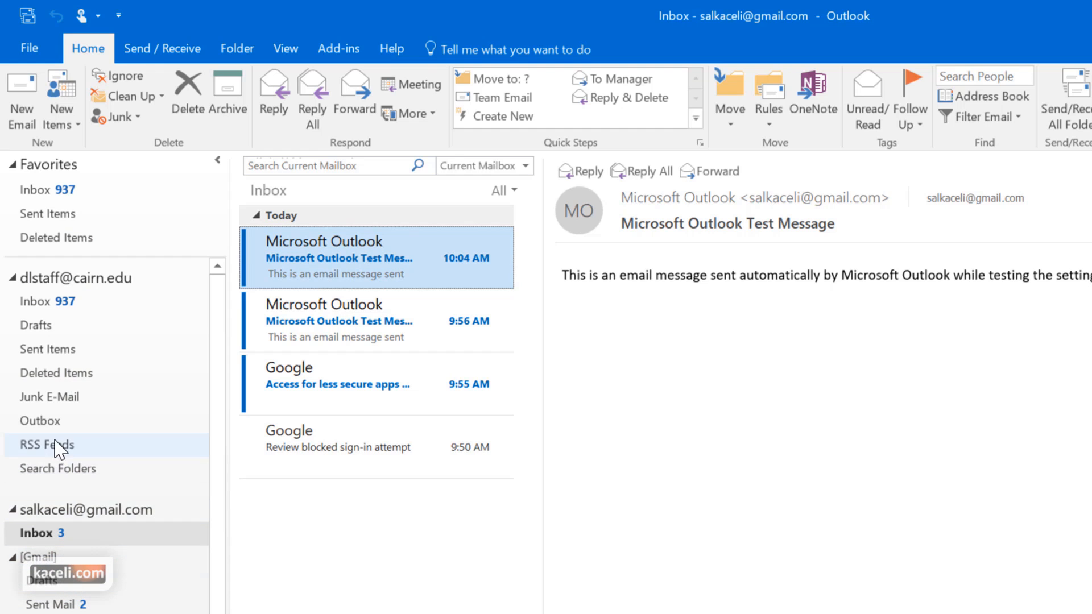
Add the [Gmail] folder to Favorites, then remove it from Favorites again
click(39, 557)
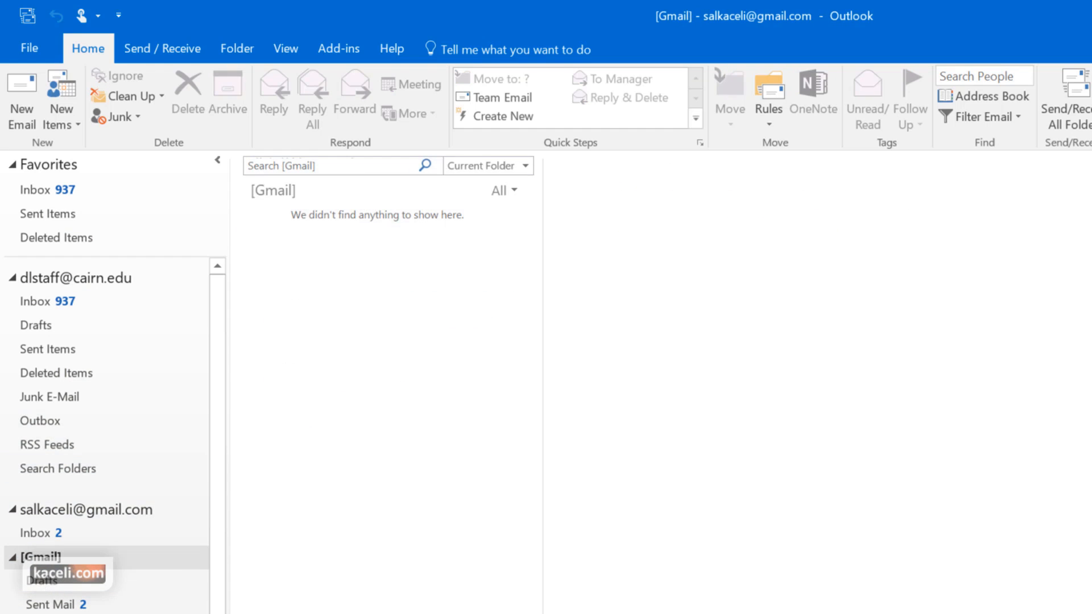
right_click(45, 560)
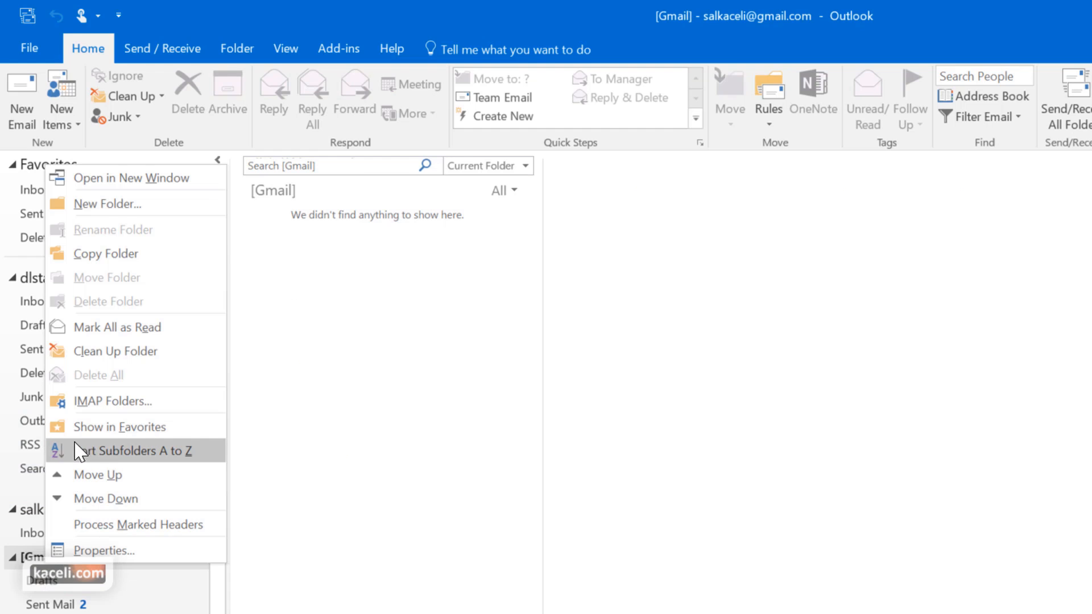
click(106, 427)
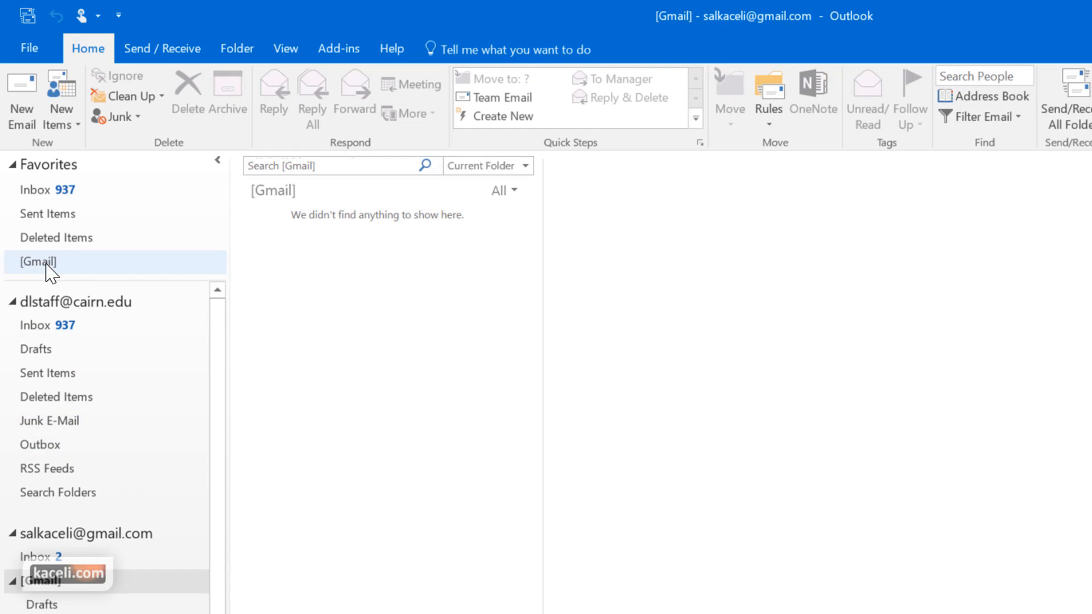
click(45, 263)
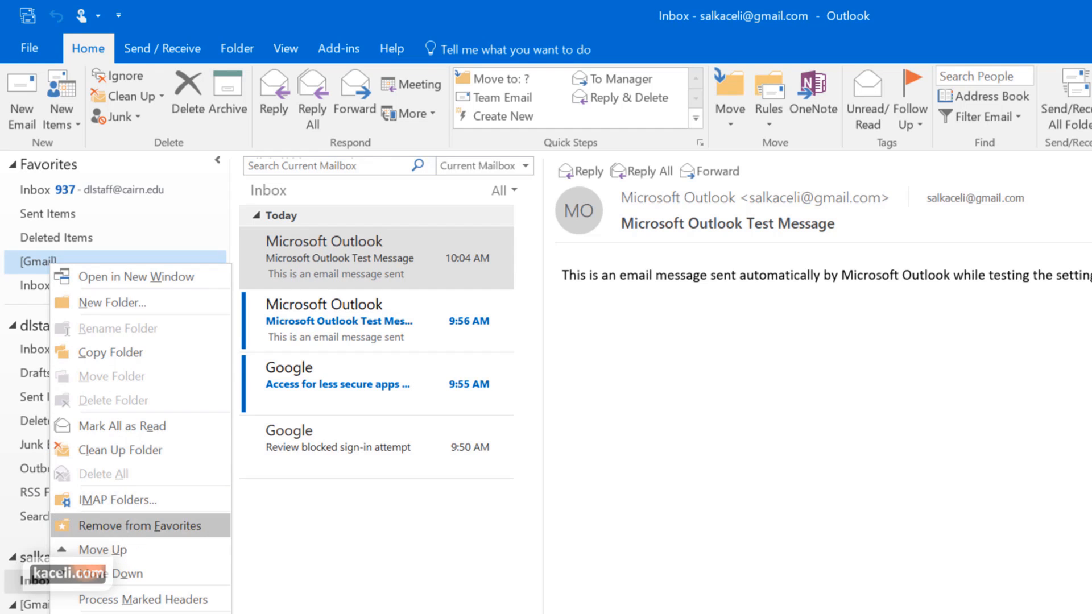
click(145, 532)
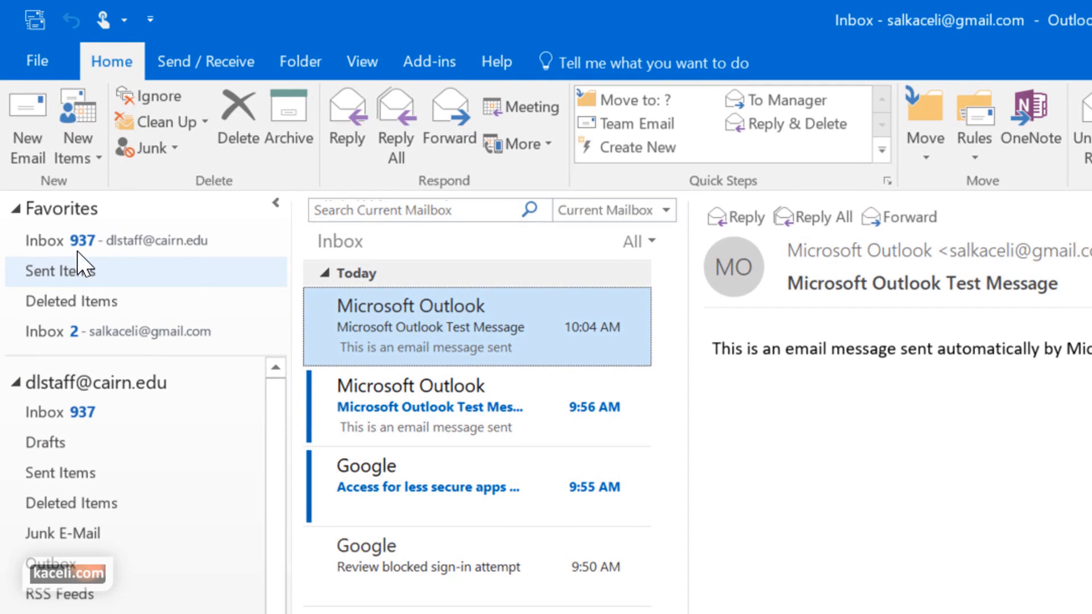
click(36, 62)
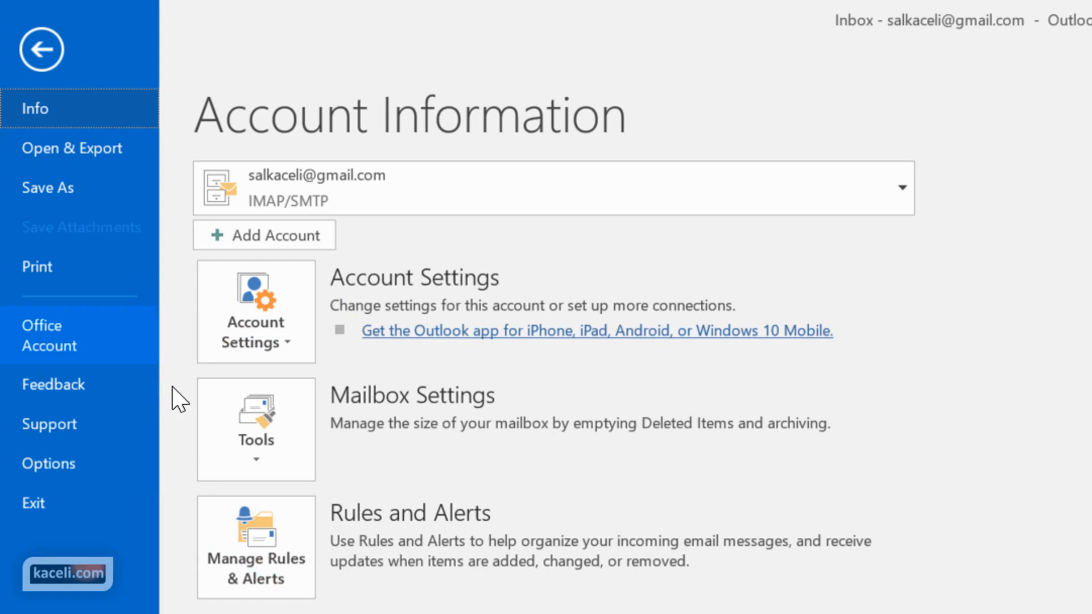
click(42, 50)
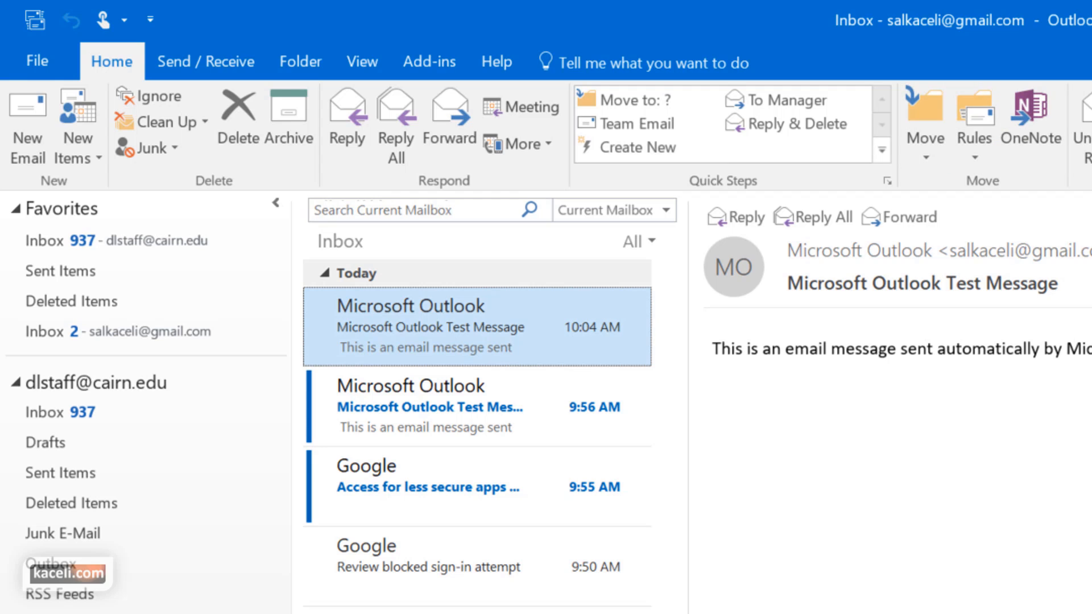
Cycle through the Send / Receive, Folder and View ribbon tabs
click(192, 64)
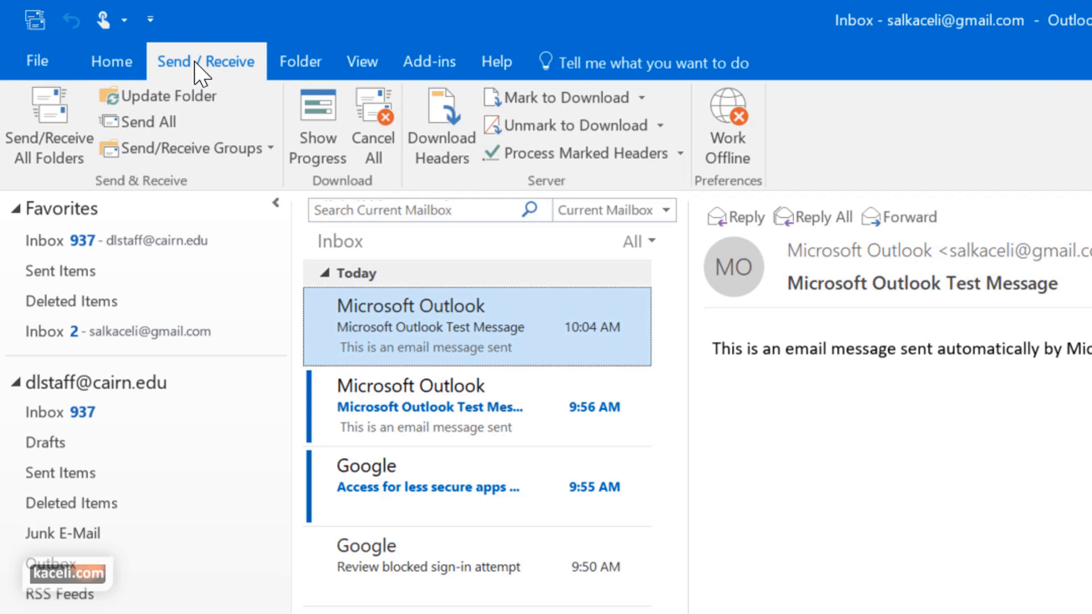
click(316, 67)
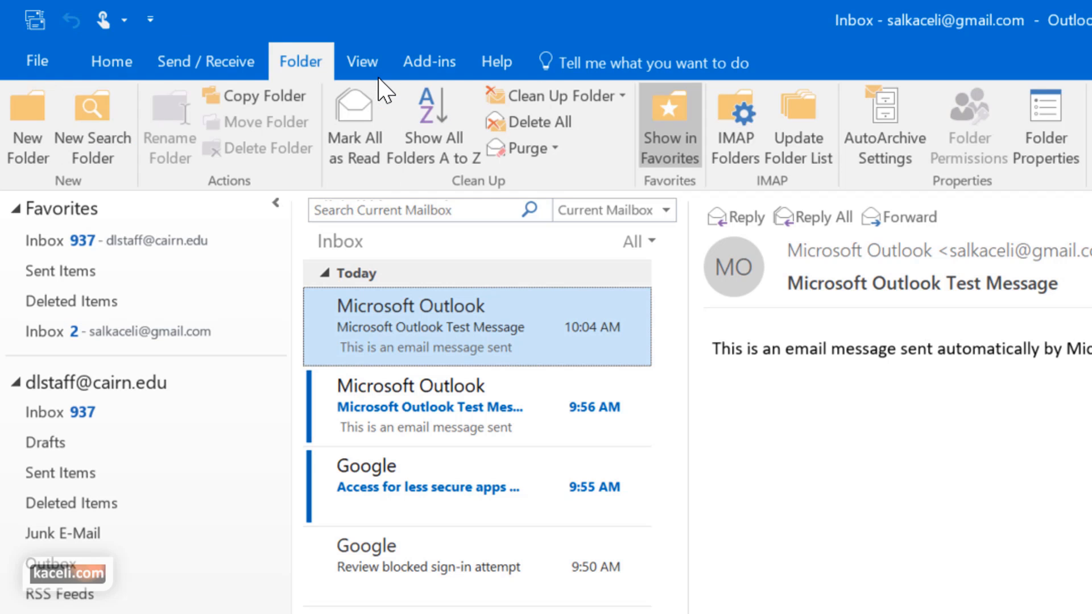
click(377, 62)
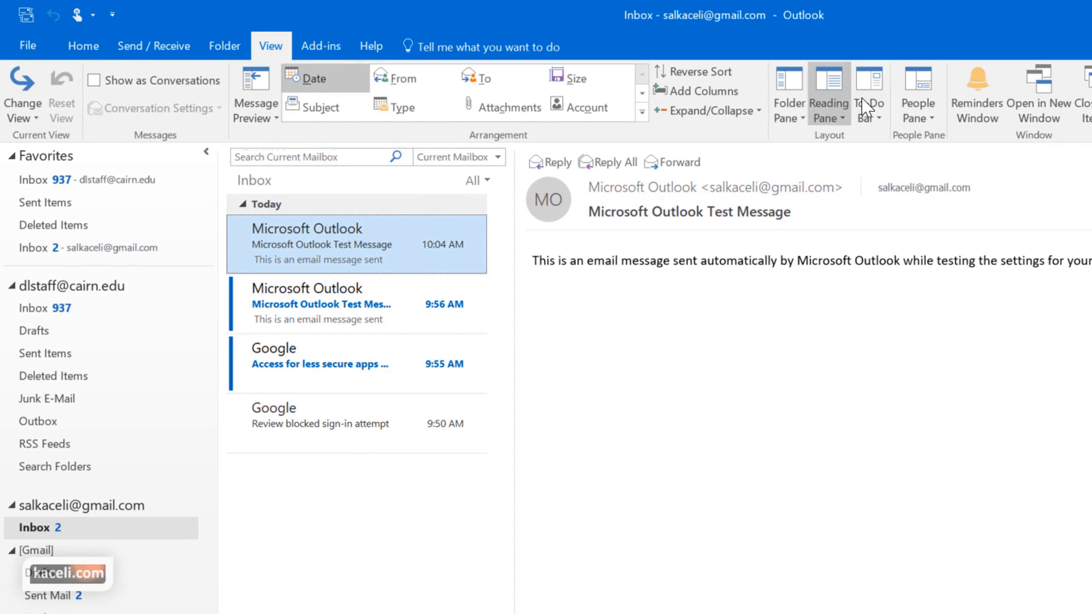
Show the Add-ins and Help ribbon tabs and dismiss the Tell me suggestions
click(318, 46)
click(370, 52)
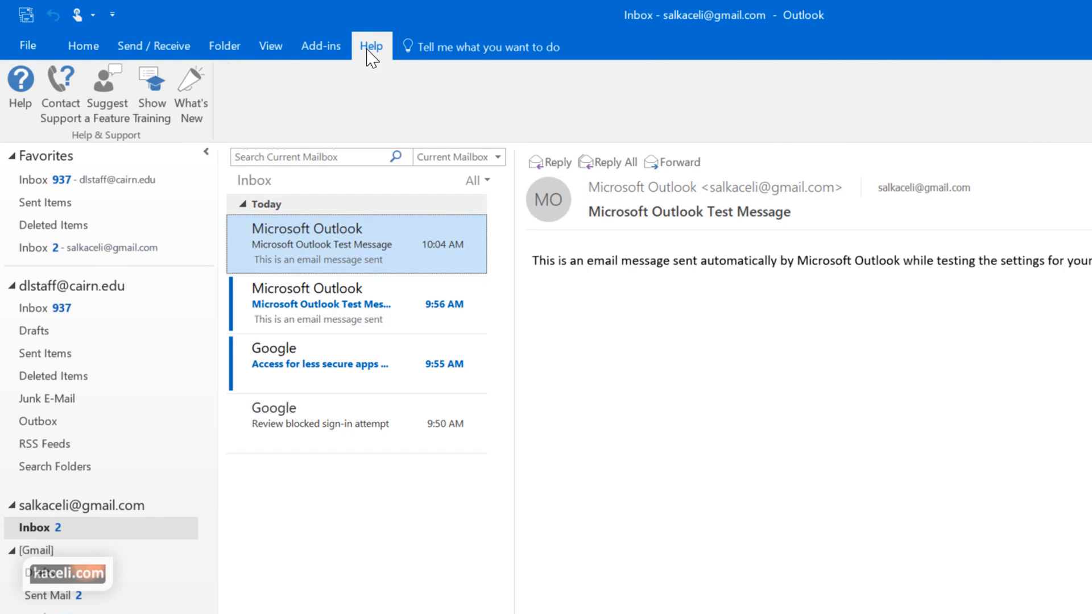
click(457, 46)
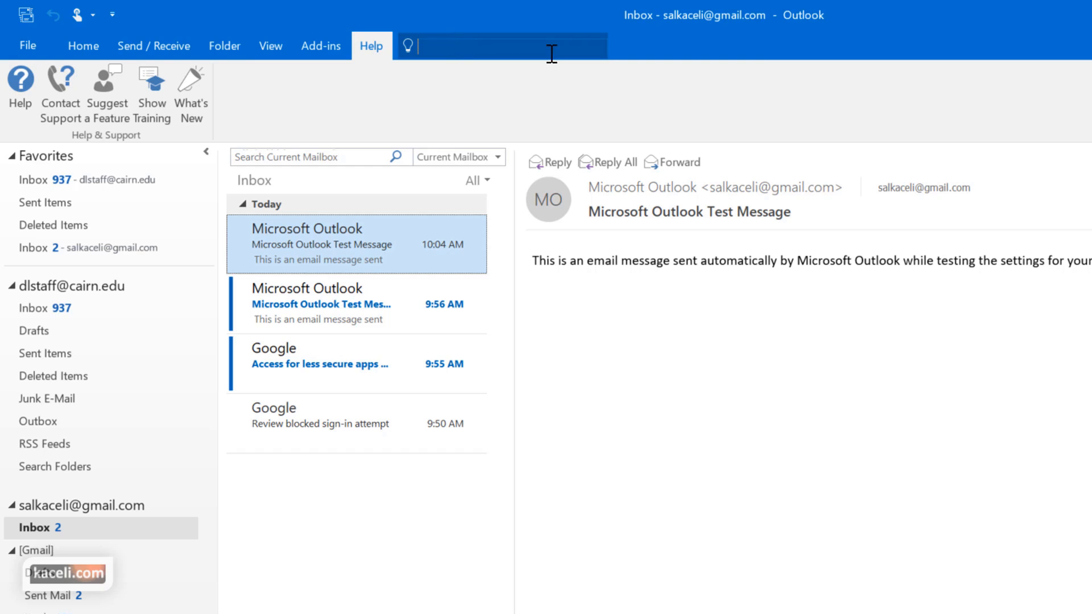
click(640, 55)
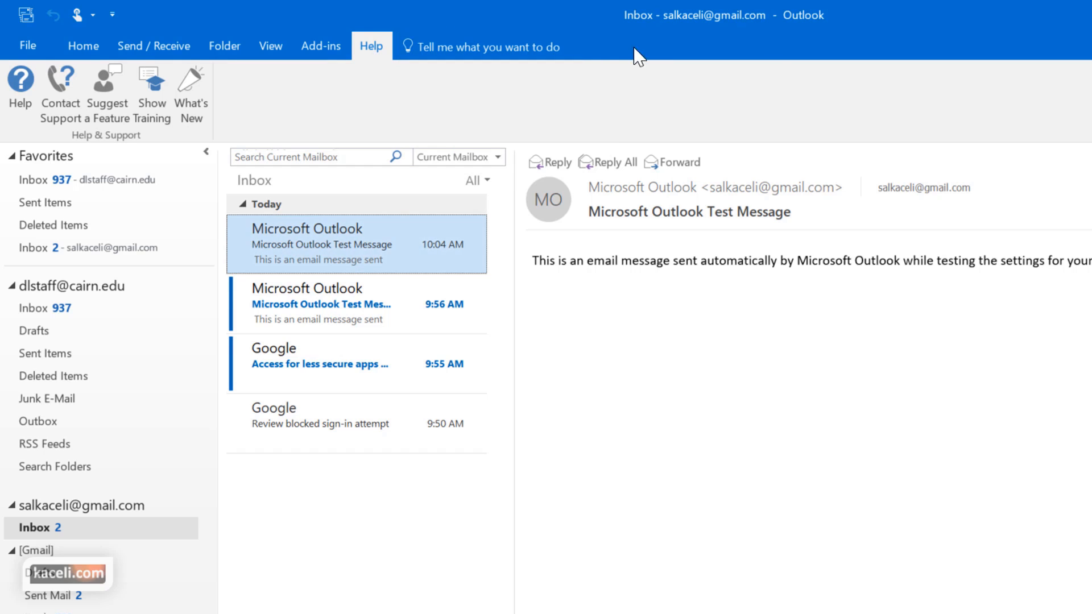
Search Tell me for 'add', then 'forward', and close the results unused
click(450, 54)
text(add)
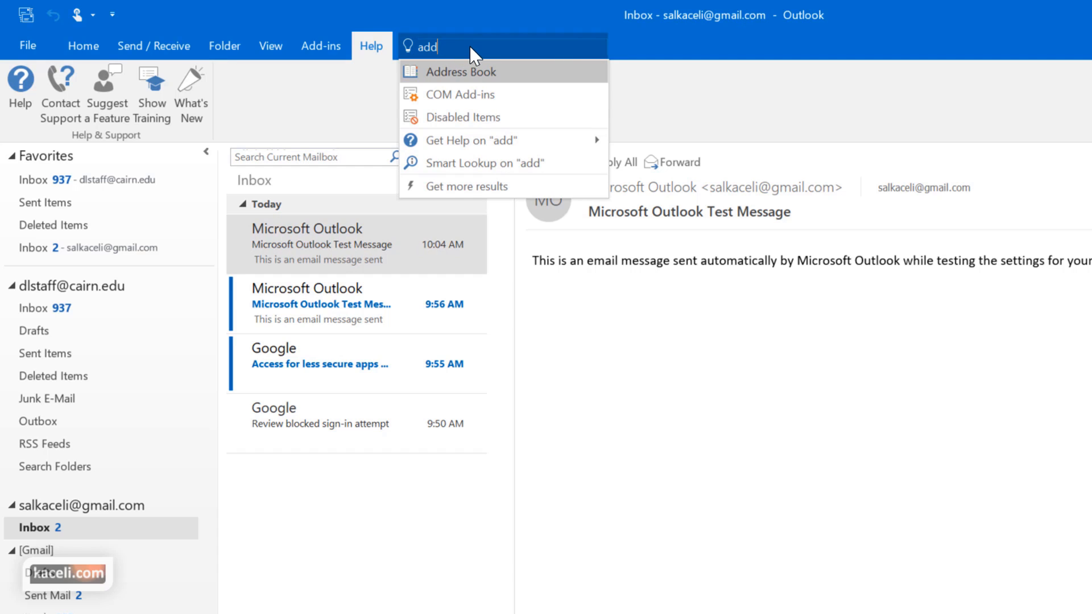
drag(462, 46, 415, 45)
text(add)
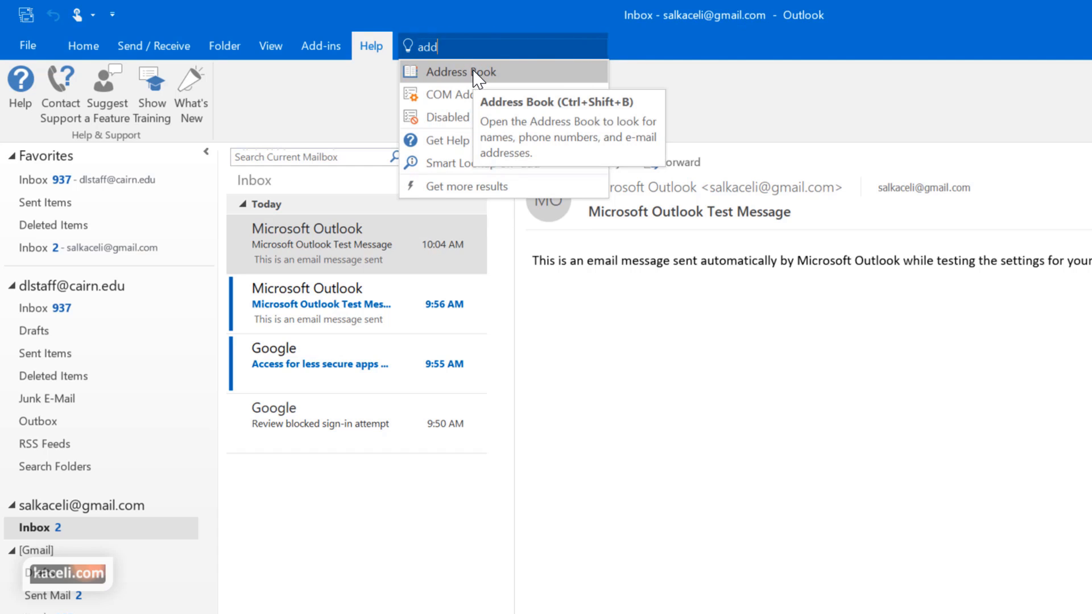
drag(447, 50, 414, 50)
text(forward)
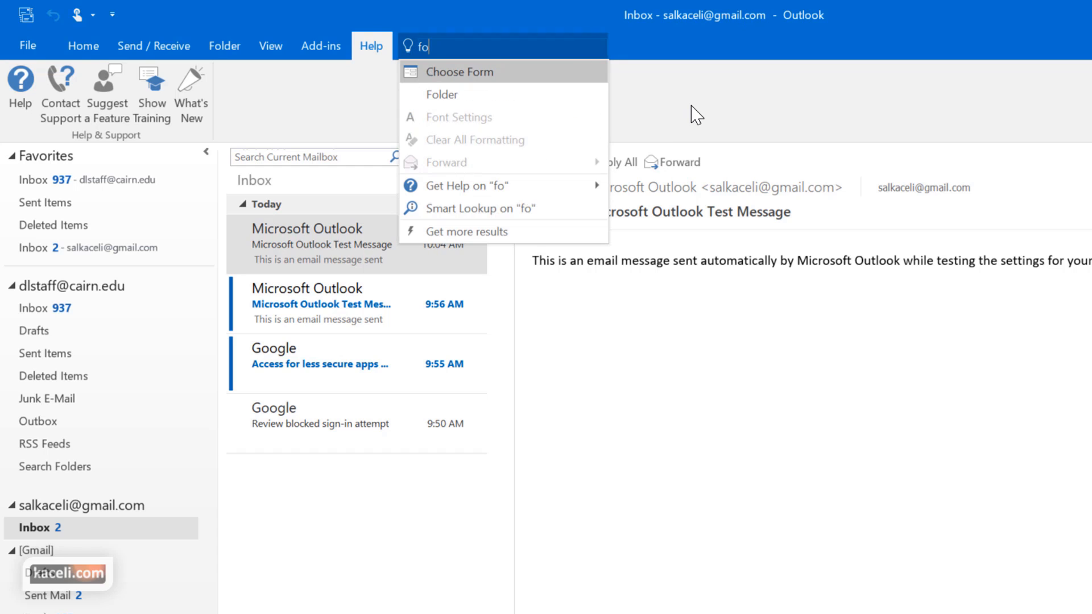
mouse_move(433, 72)
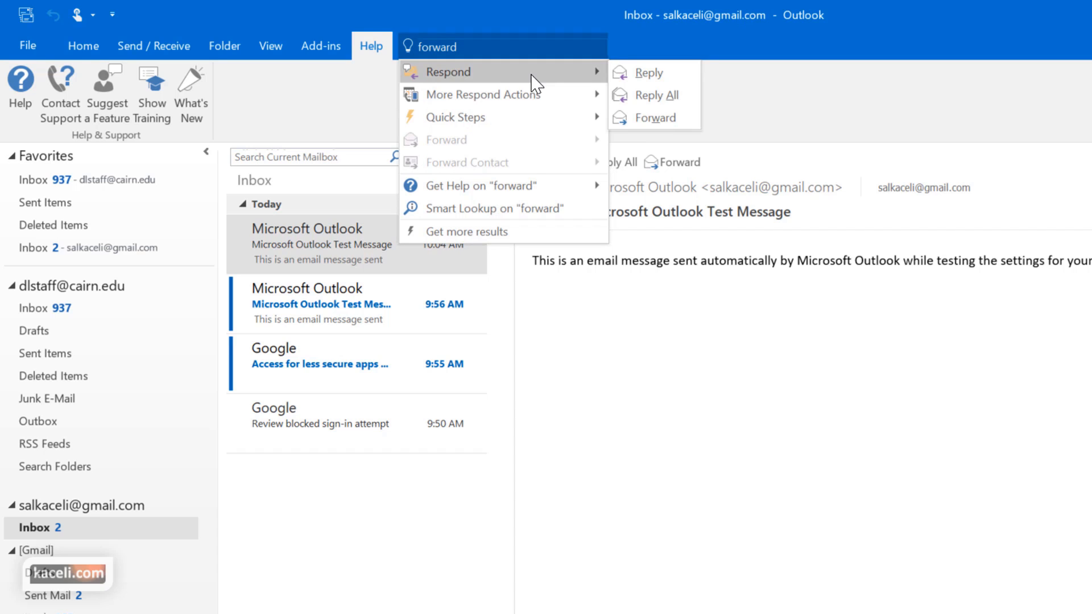
click(78, 41)
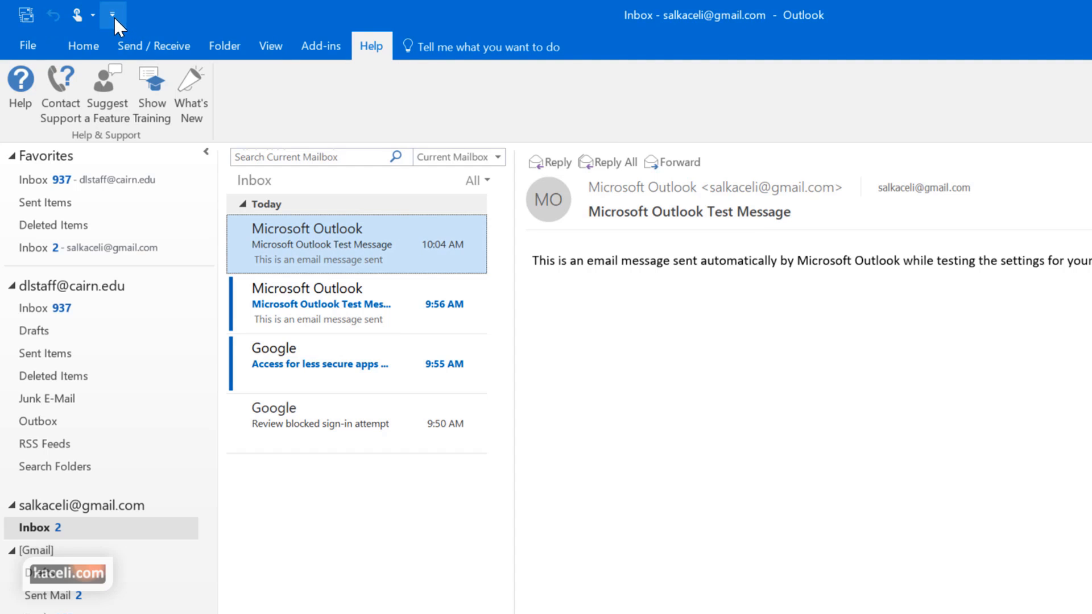
Add Forward to the Quick Access Toolbar from the Home tab and turn on Touch mode
click(81, 46)
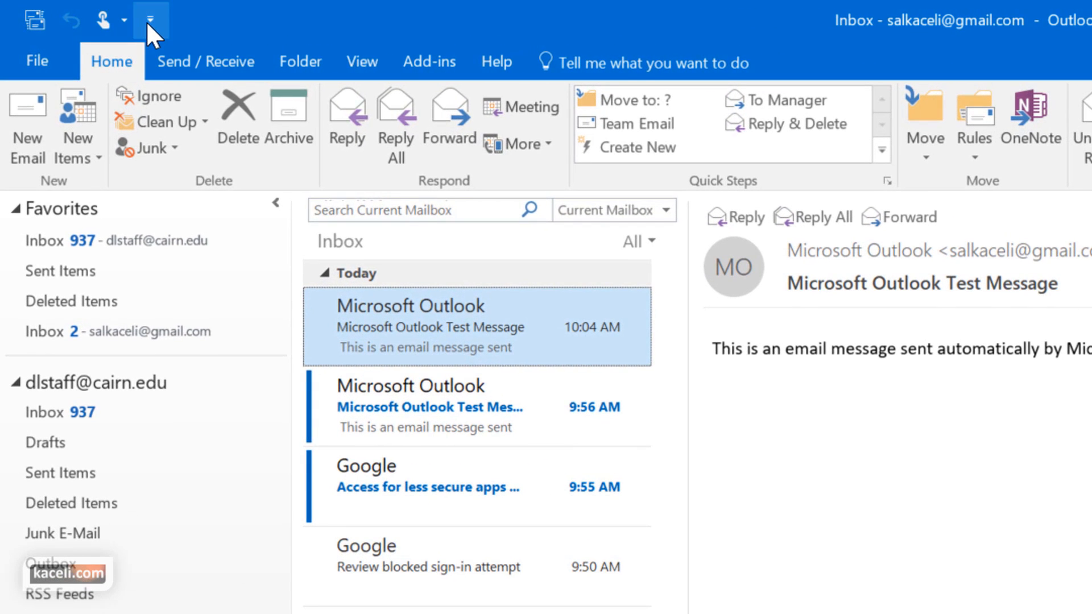
click(149, 21)
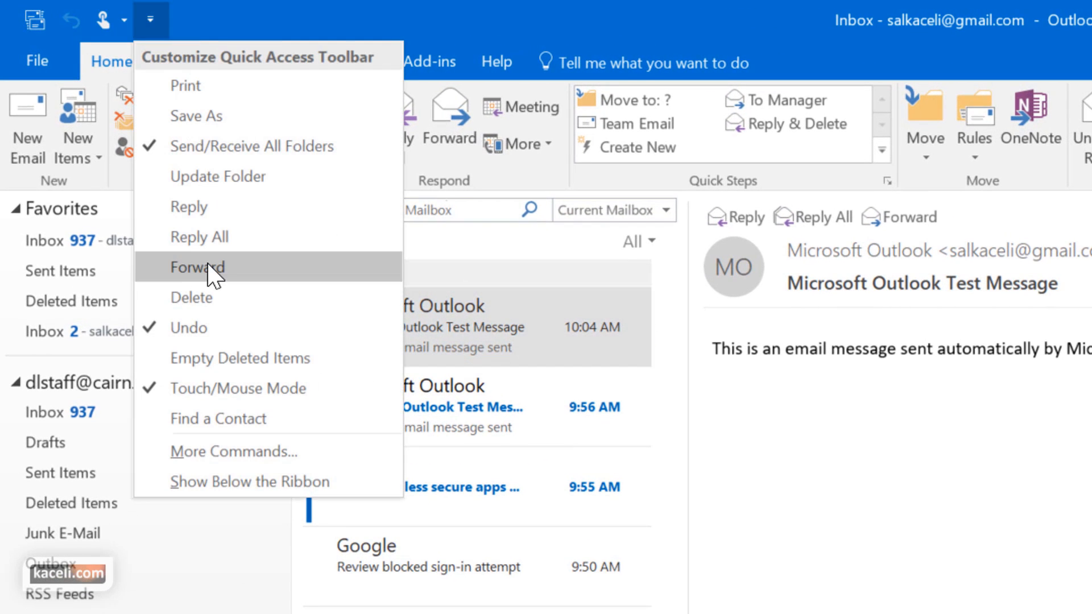
click(215, 276)
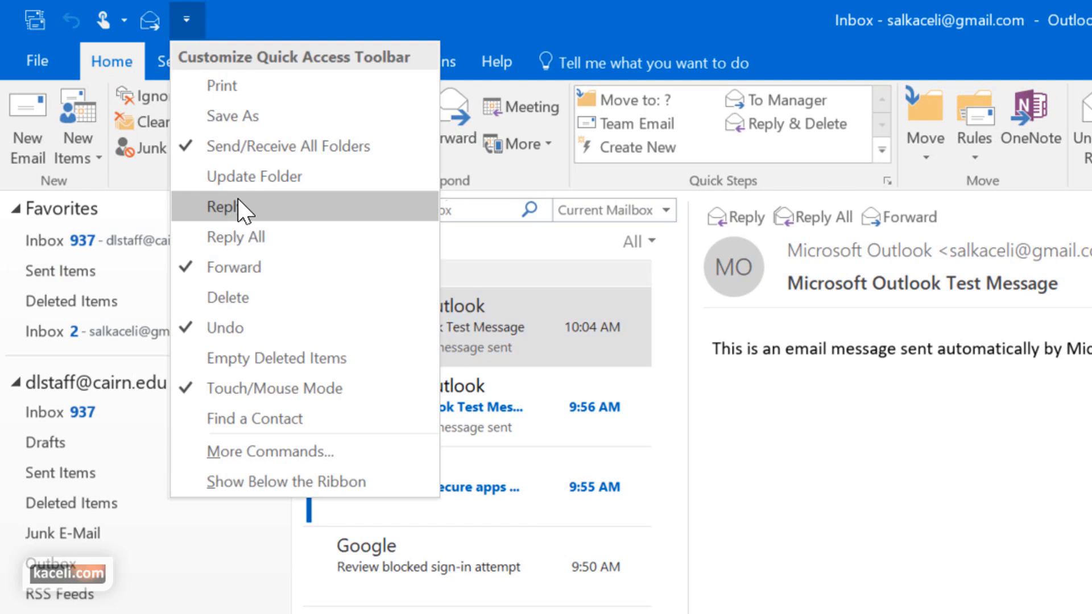
click(298, 26)
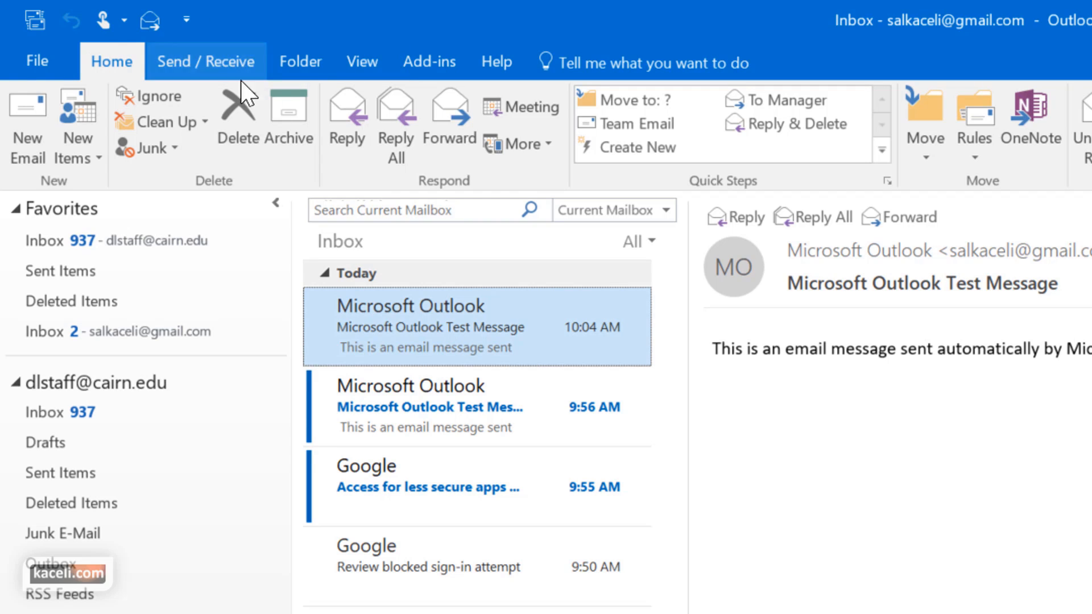
click(260, 28)
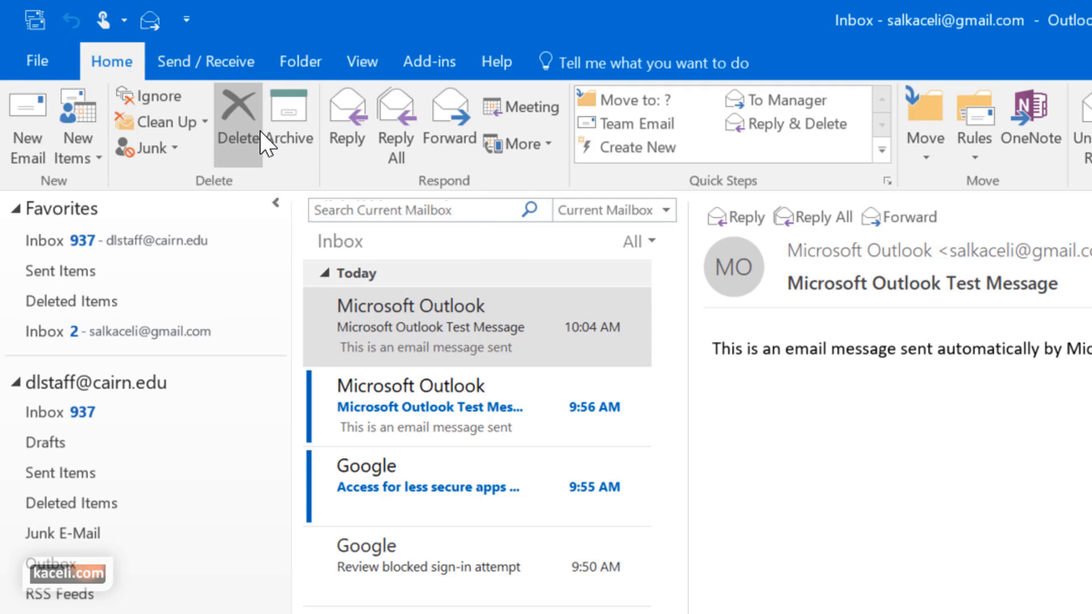
right_click(244, 115)
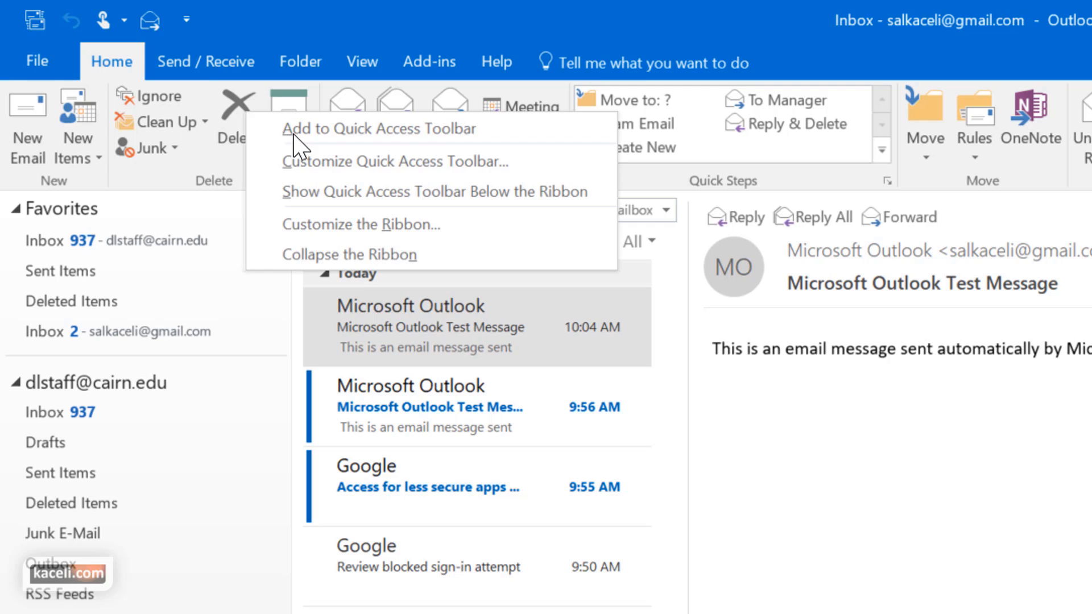
click(322, 128)
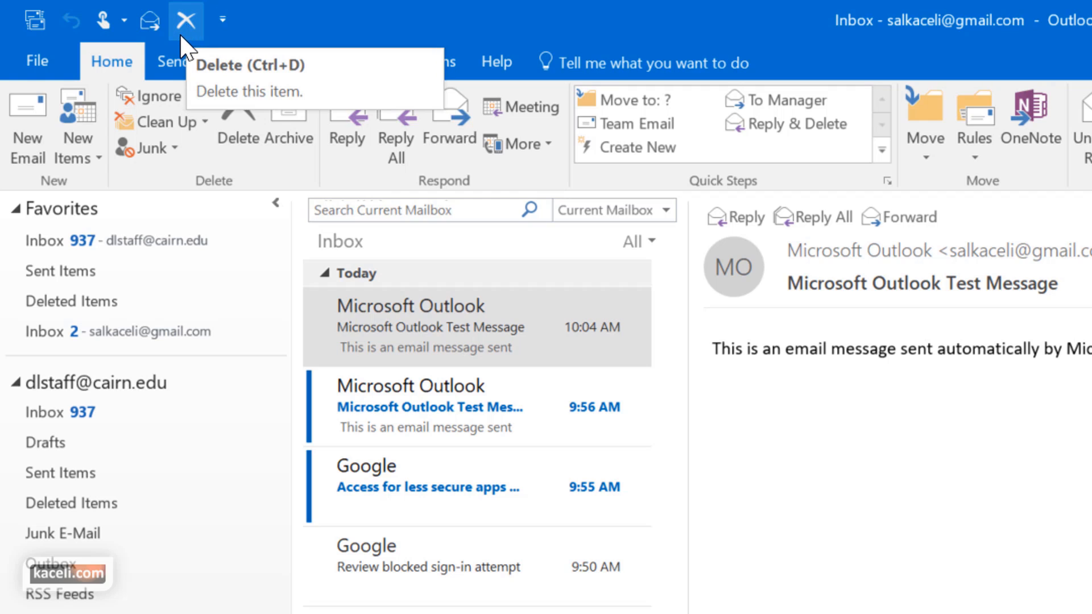
right_click(181, 21)
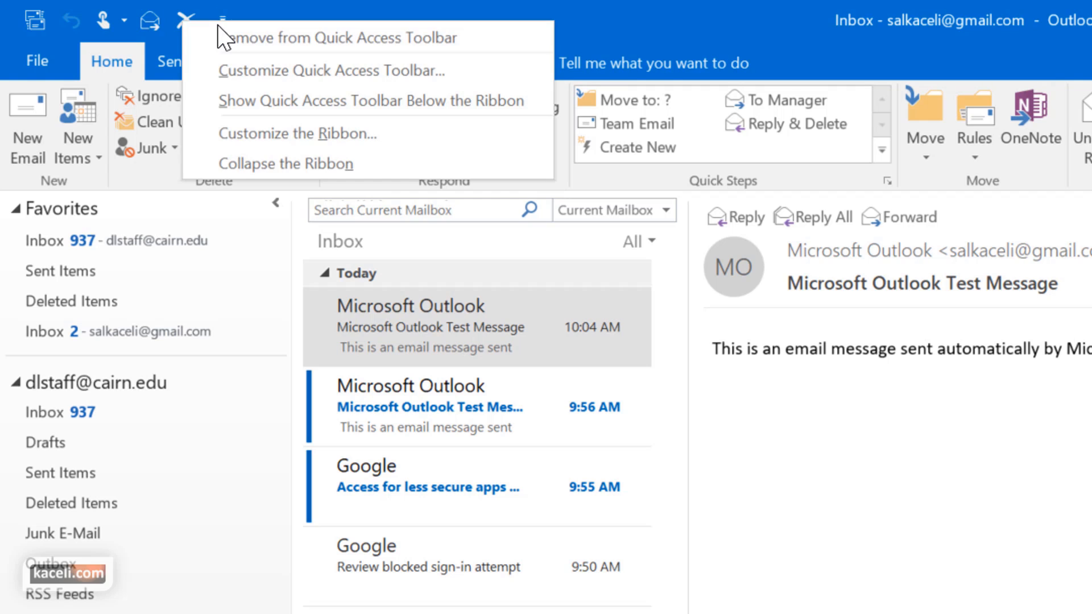
click(257, 37)
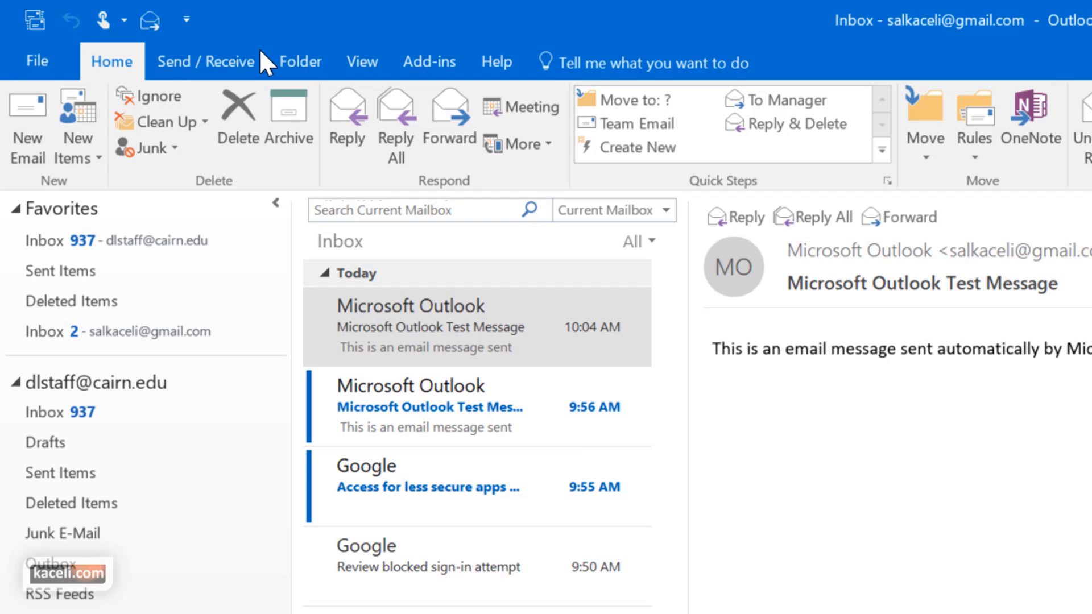
right_click(237, 123)
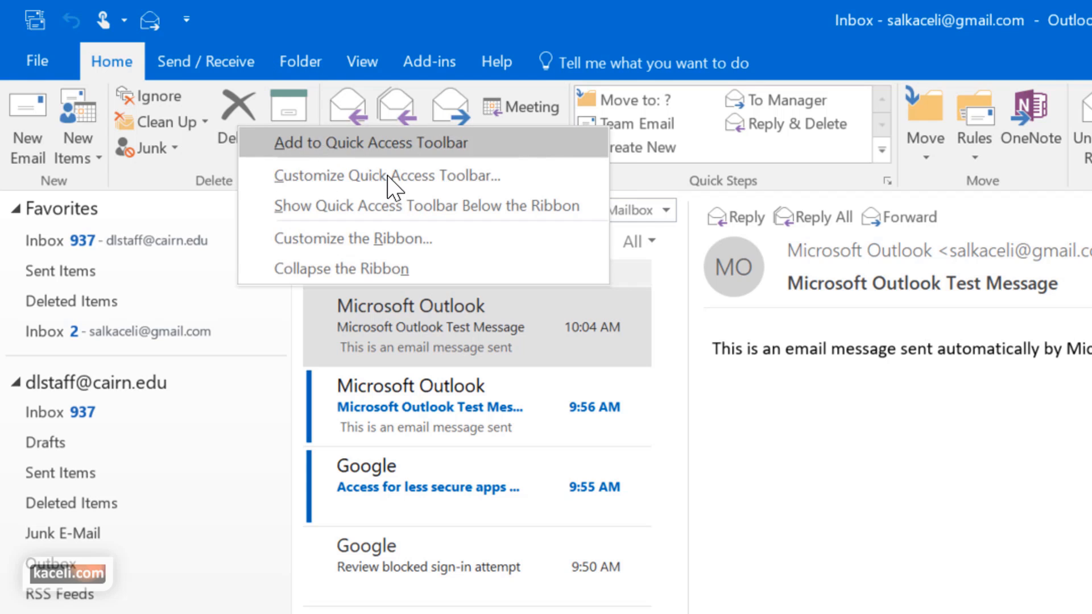
click(326, 140)
click(59, 57)
click(59, 57)
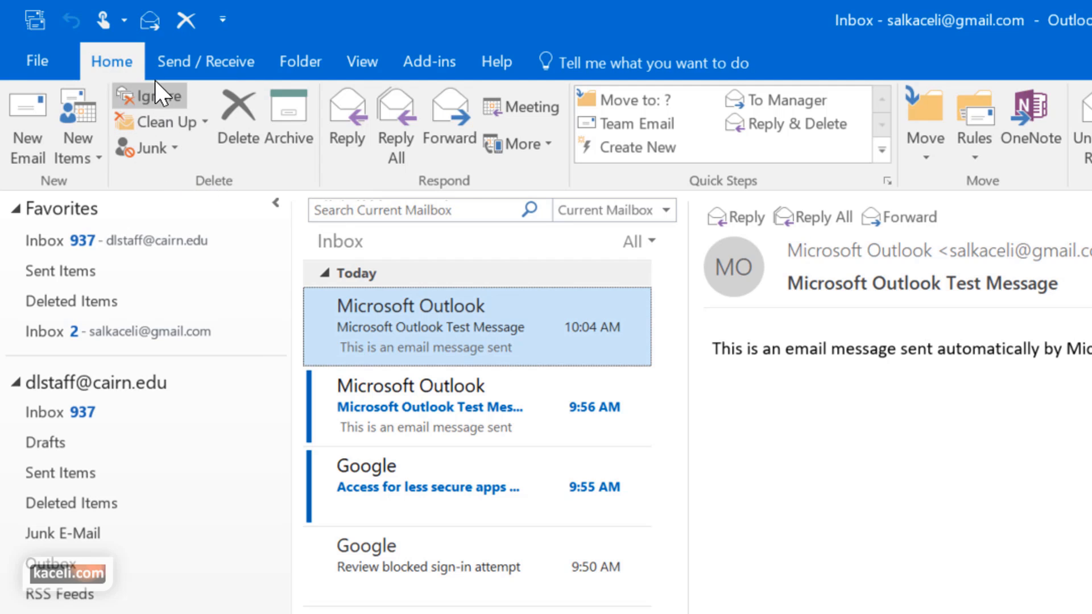
click(156, 64)
click(132, 68)
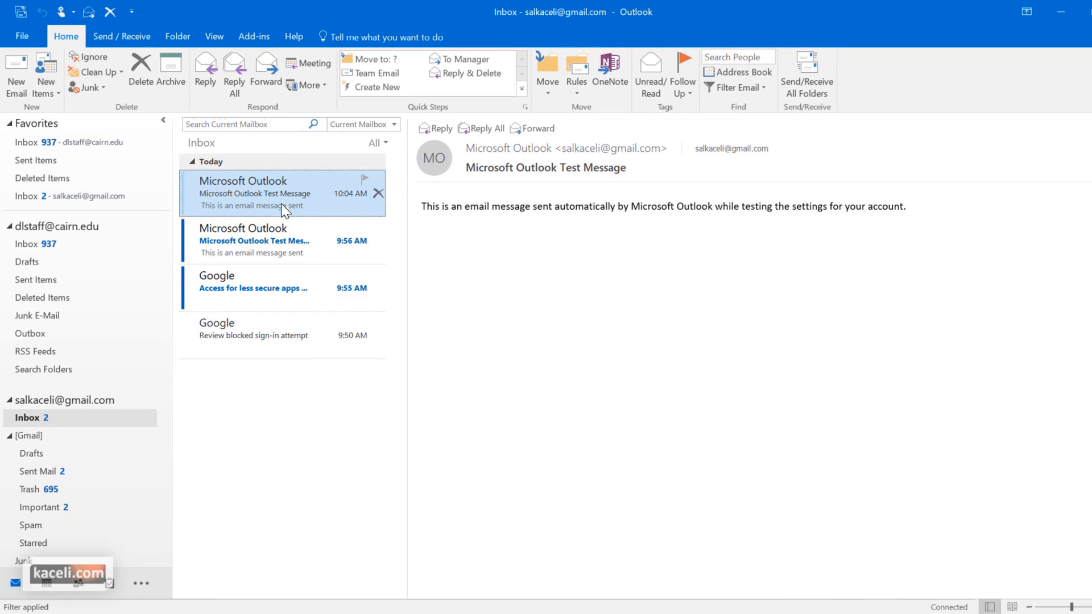
Switch to the staff Inbox, viewing Quarantine Summary then 'Presentation Published: 4.1 The Big Four'
click(248, 237)
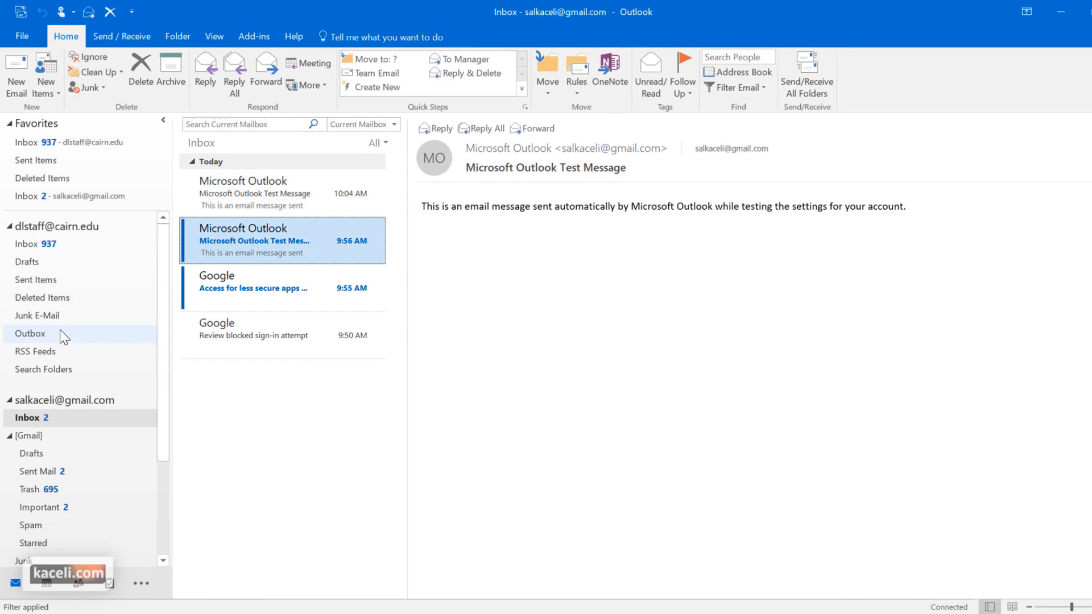
click(37, 246)
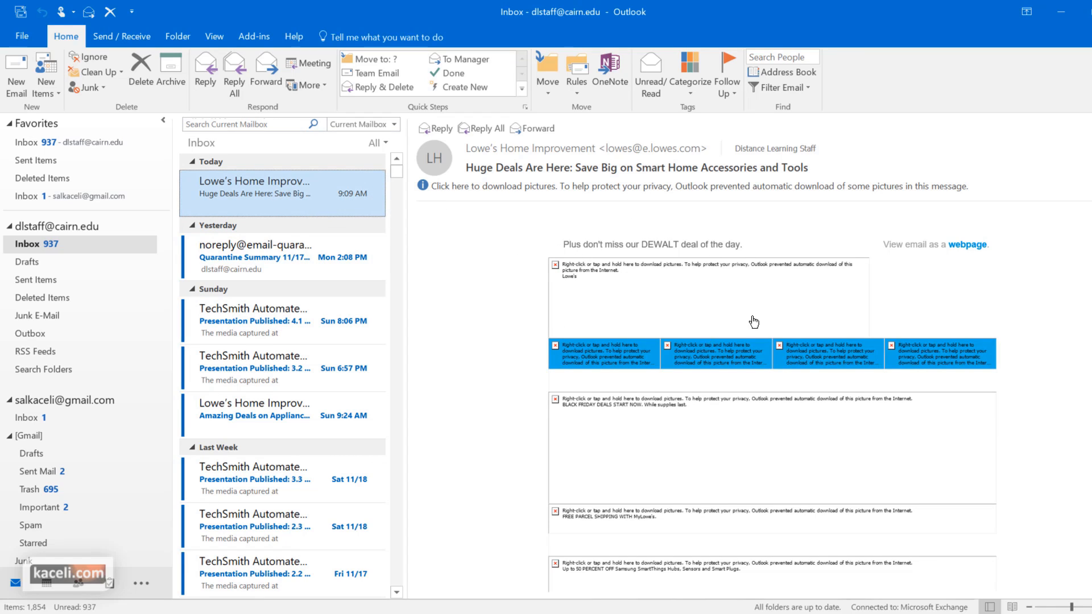
click(328, 242)
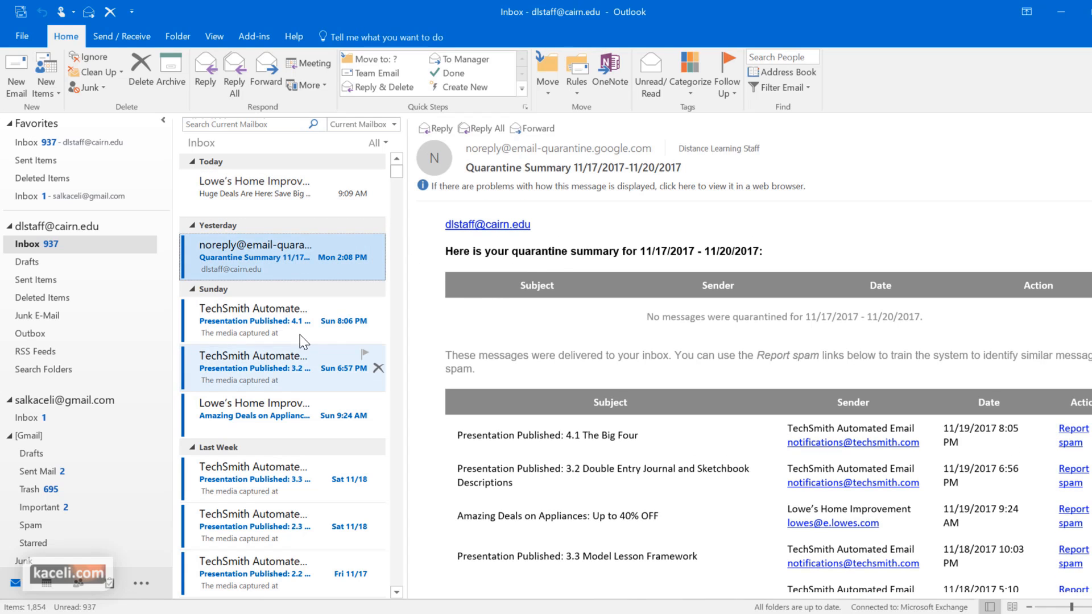
click(360, 319)
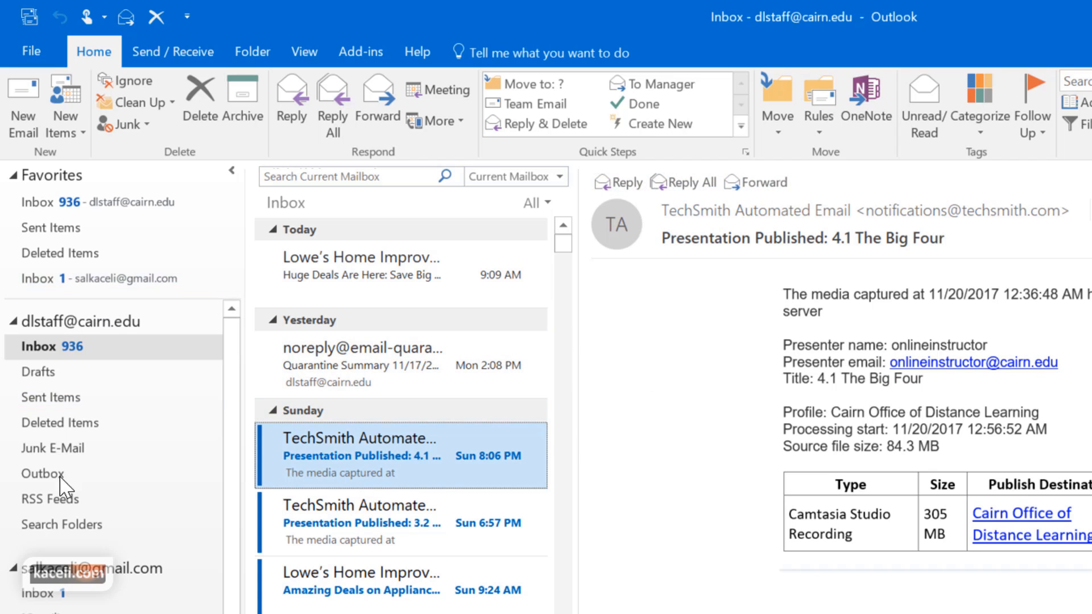
click(58, 352)
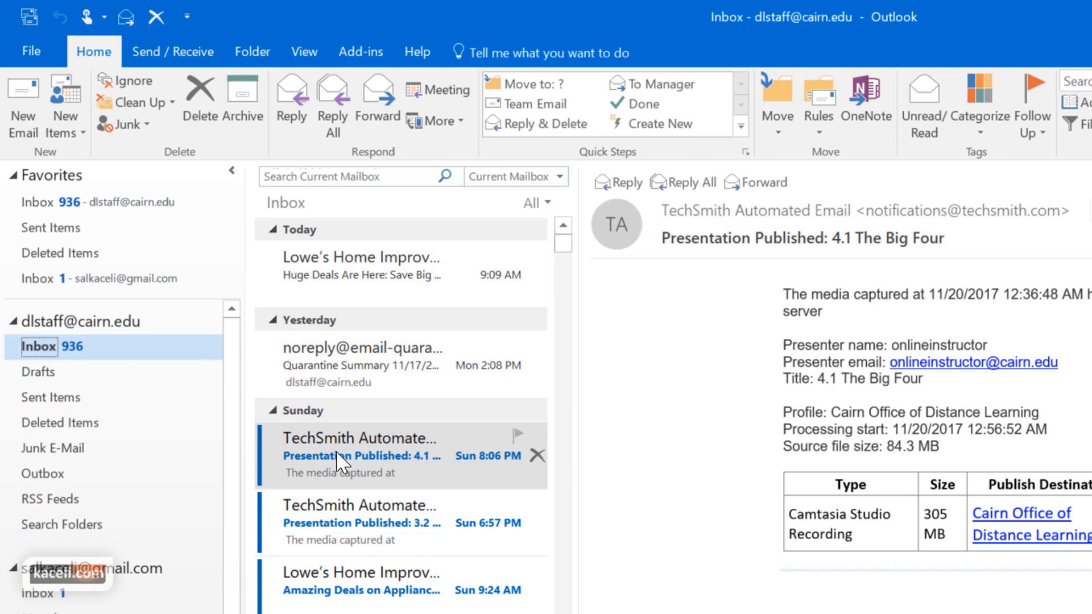
click(355, 453)
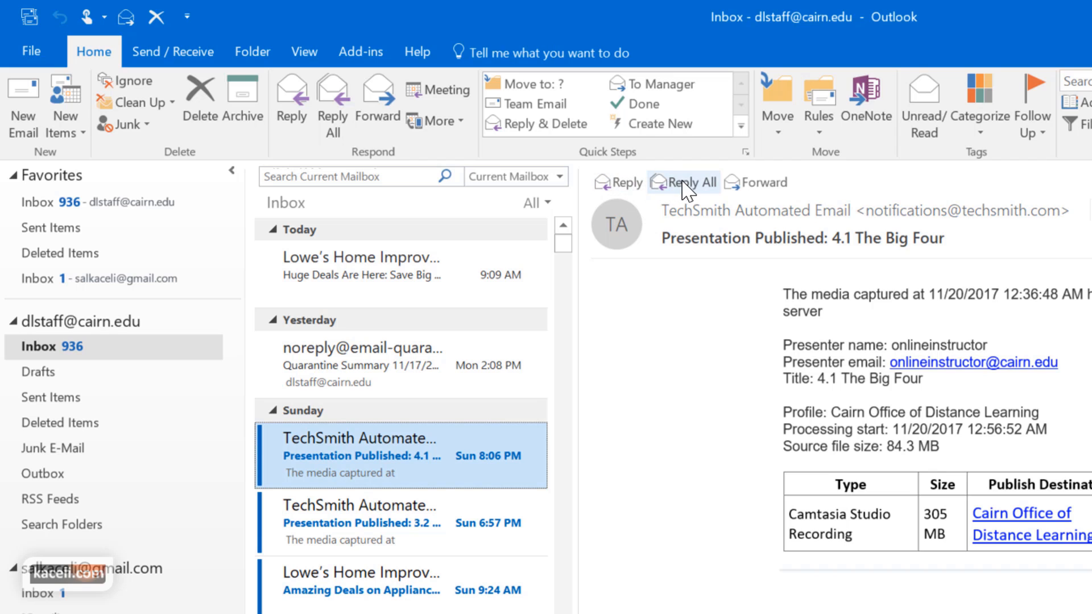
click(624, 189)
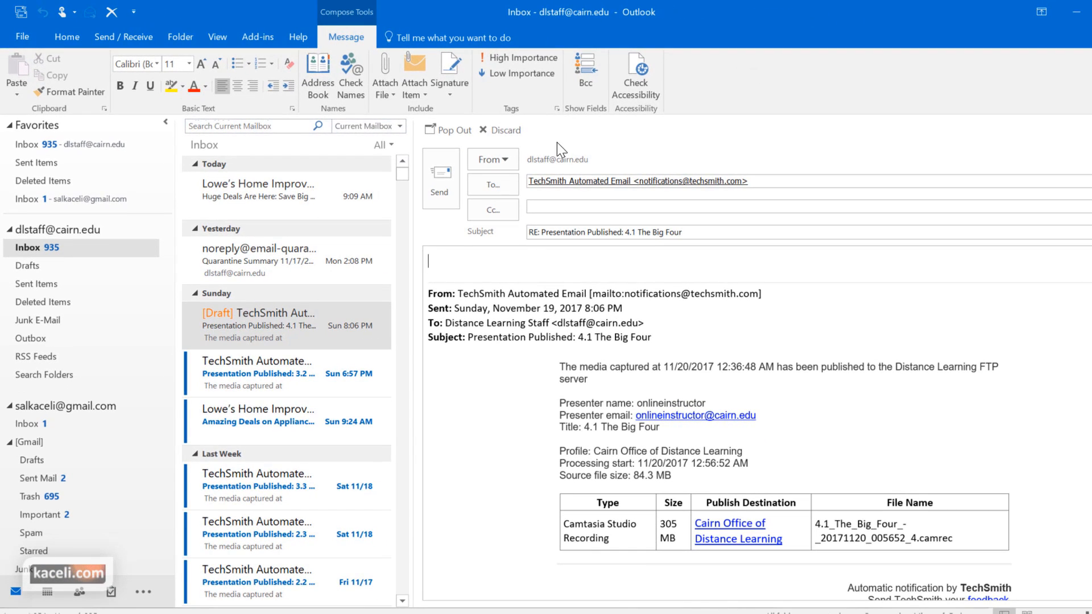
click(498, 130)
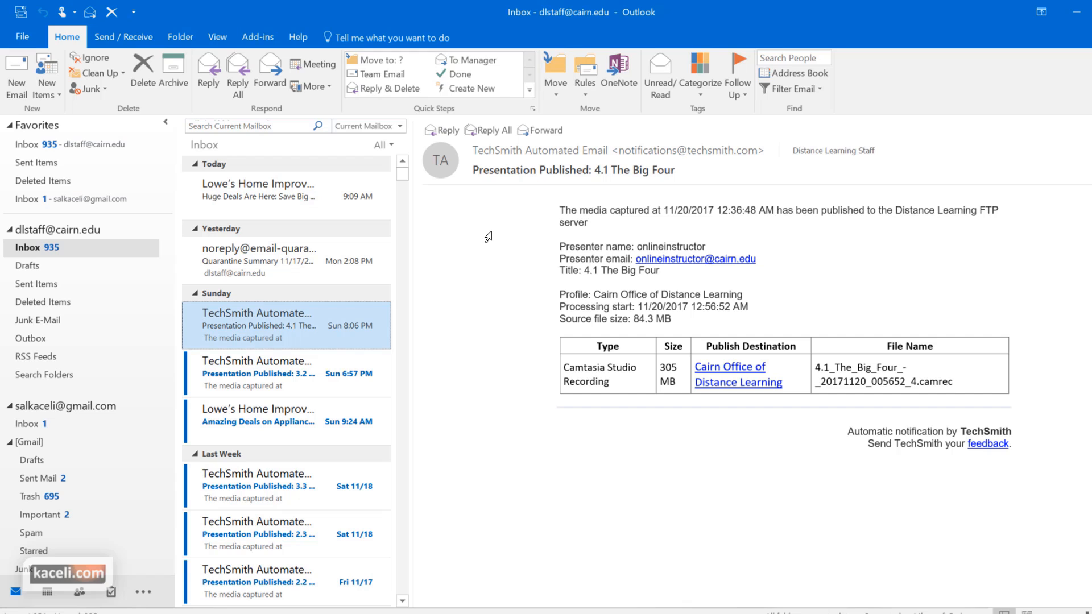
Try the reading pane at the bottom on the Double Entry Journal message, then return it to the right
click(220, 36)
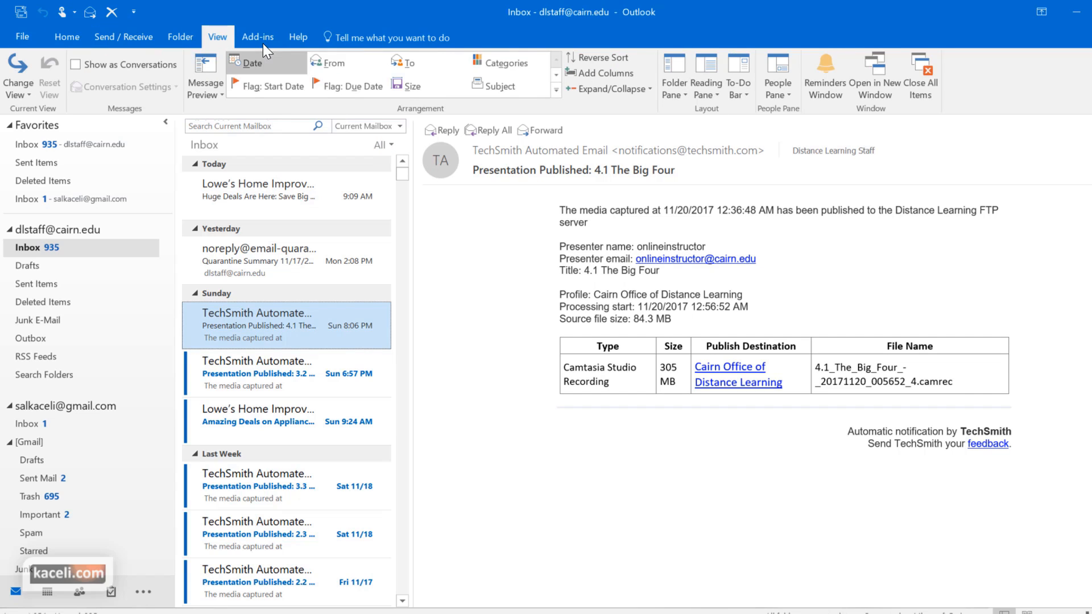
click(708, 96)
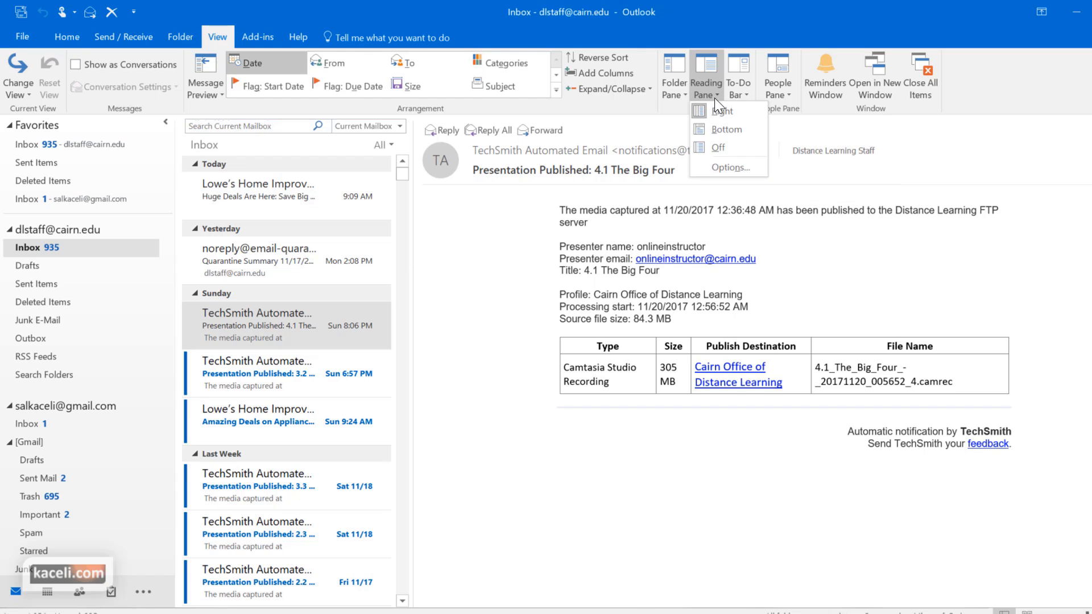
click(721, 129)
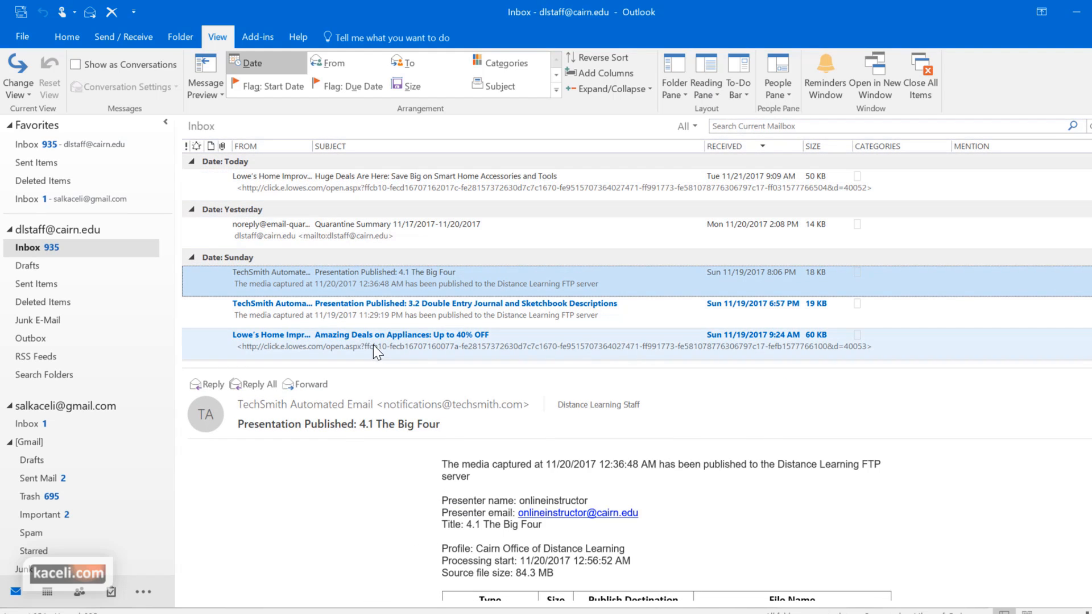
drag(369, 367, 358, 280)
scroll(346, 202, down, 4)
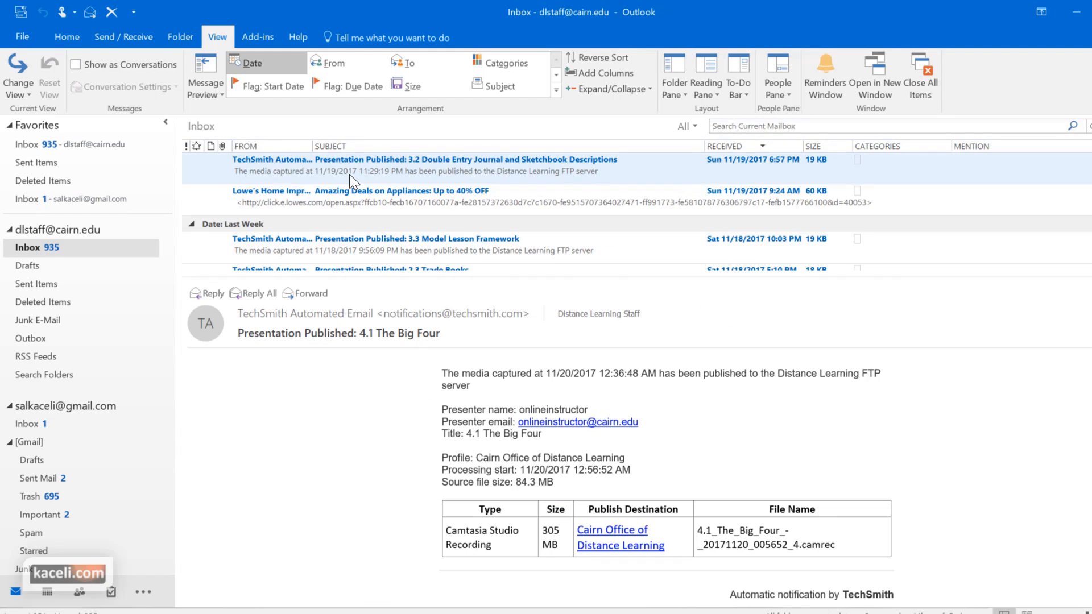
scroll(346, 202, up, 3)
click(432, 251)
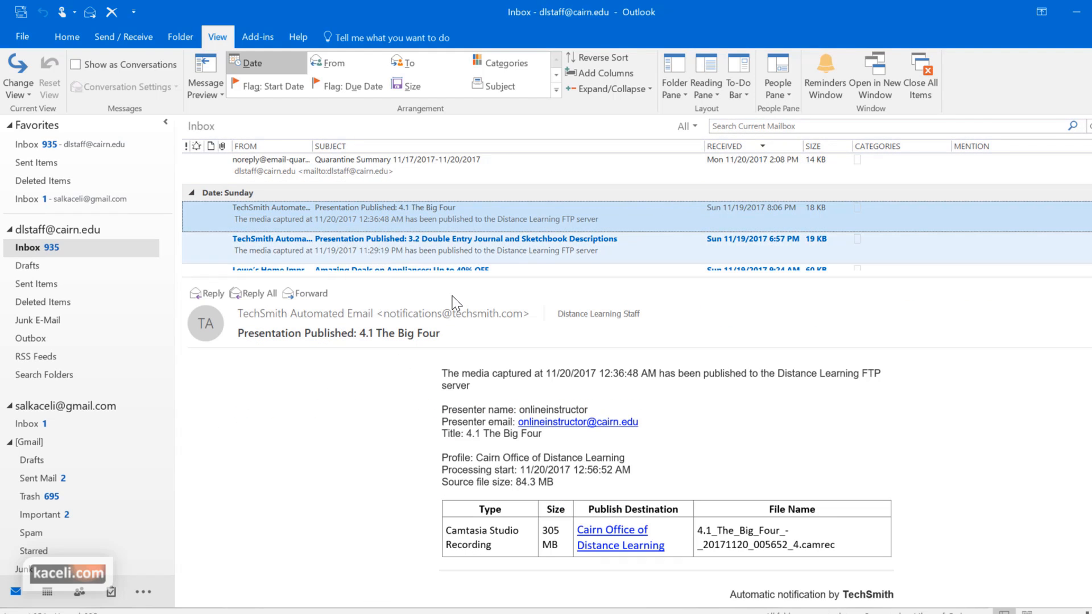
scroll(447, 451, down, 2)
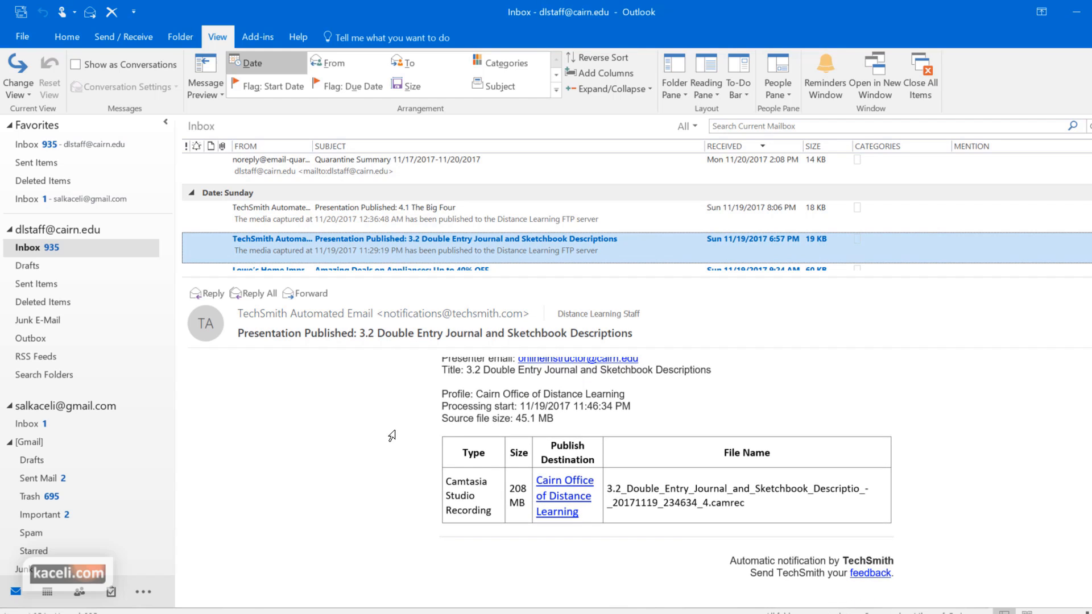
click(706, 88)
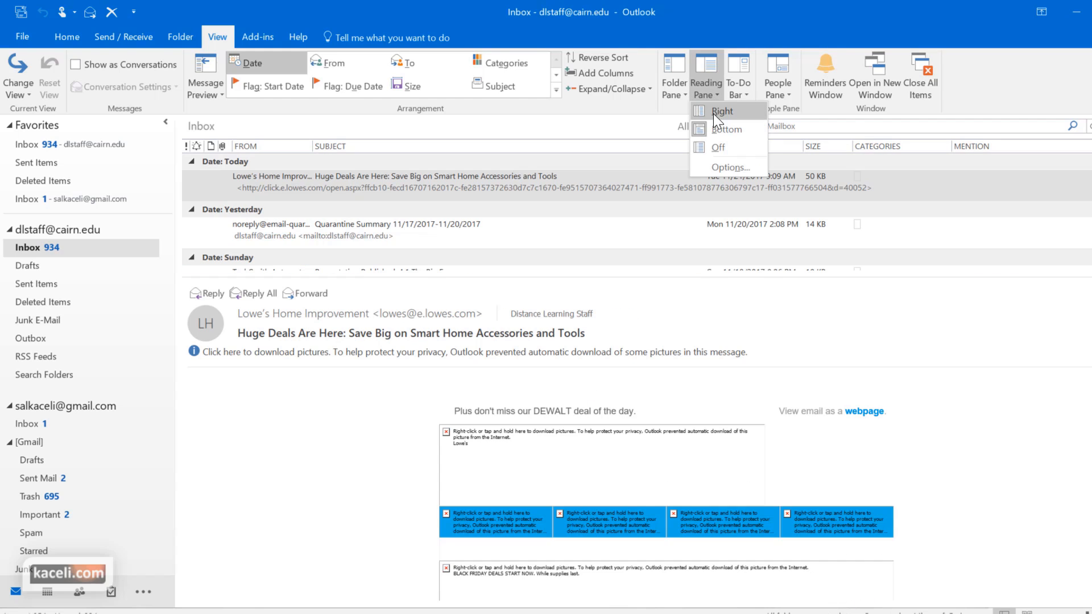
click(713, 114)
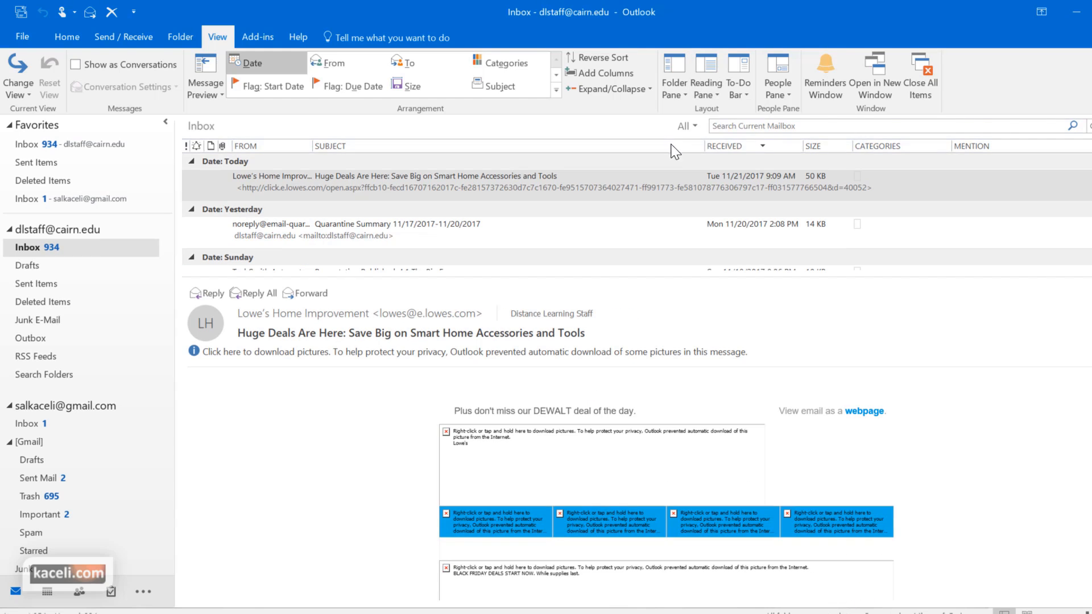
Add the calendar and the task list to the To-Do Bar, leaving other pane options unchanged
click(748, 100)
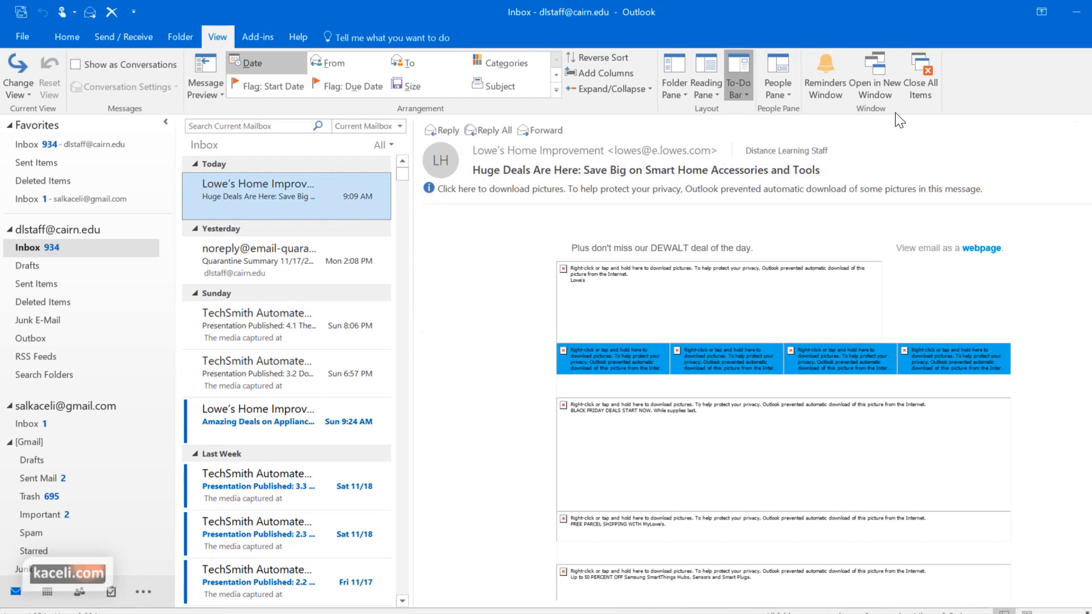
click(749, 112)
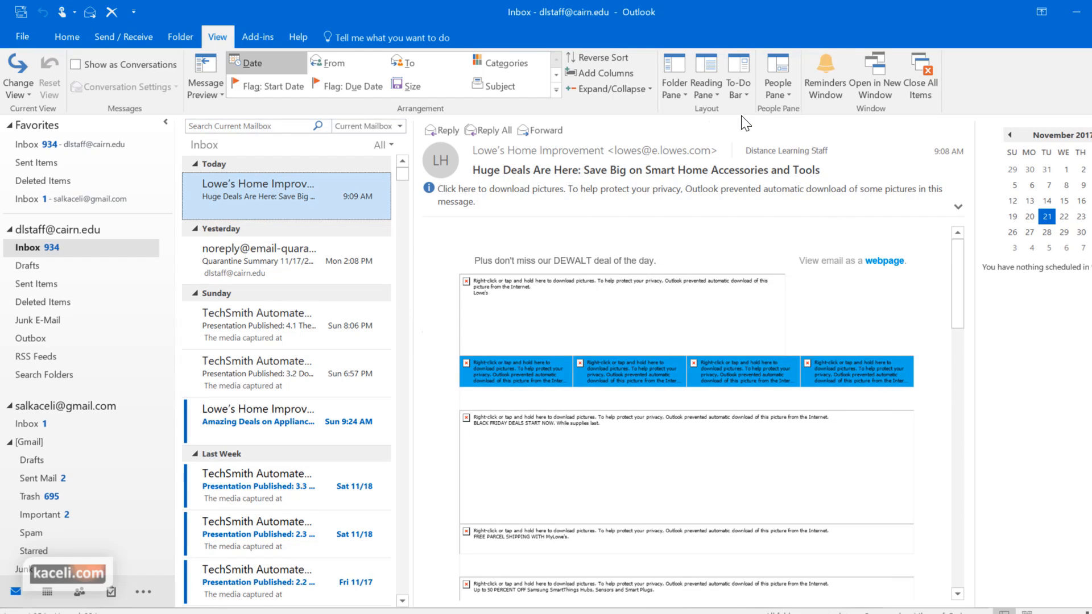
click(741, 94)
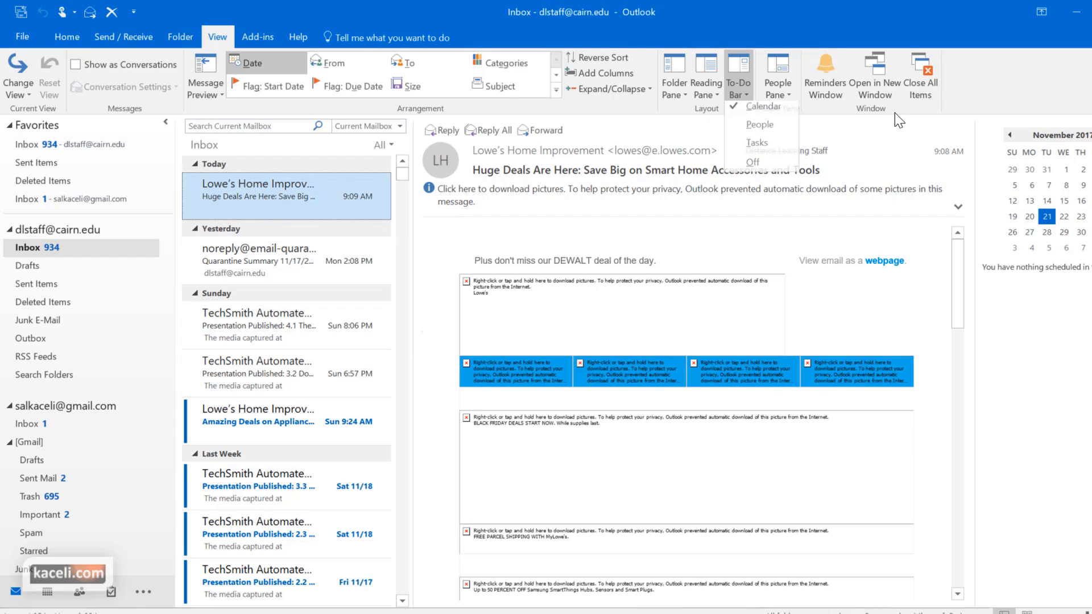
click(755, 149)
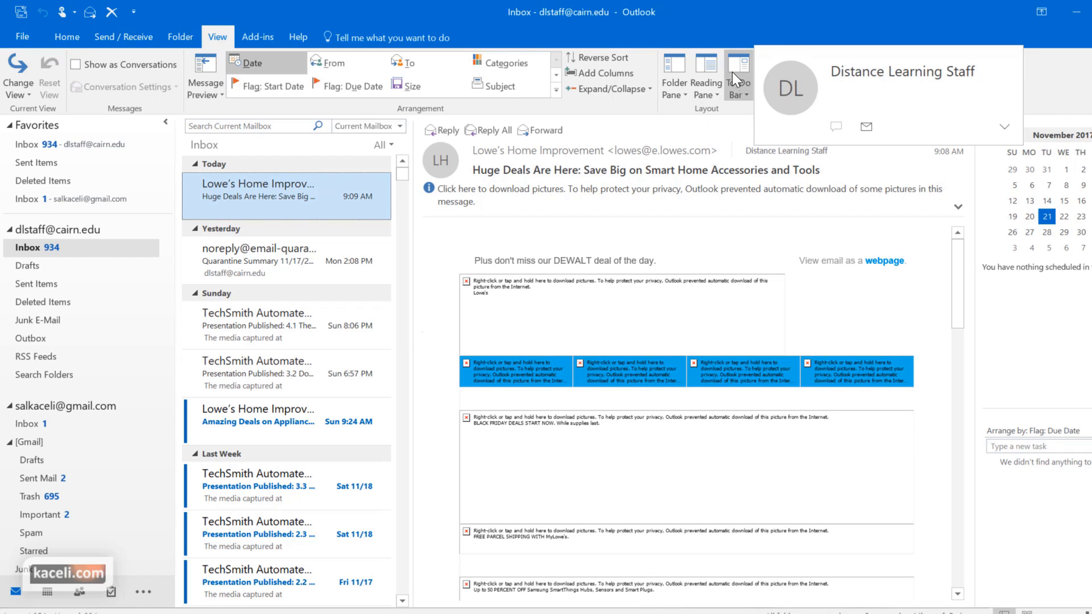
click(702, 100)
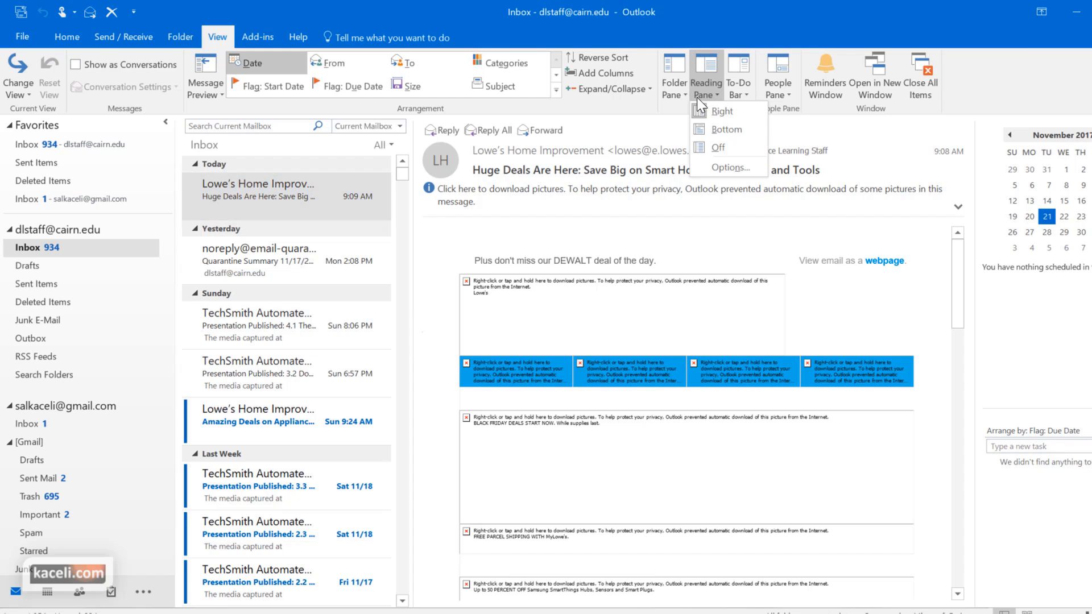
click(891, 114)
click(780, 101)
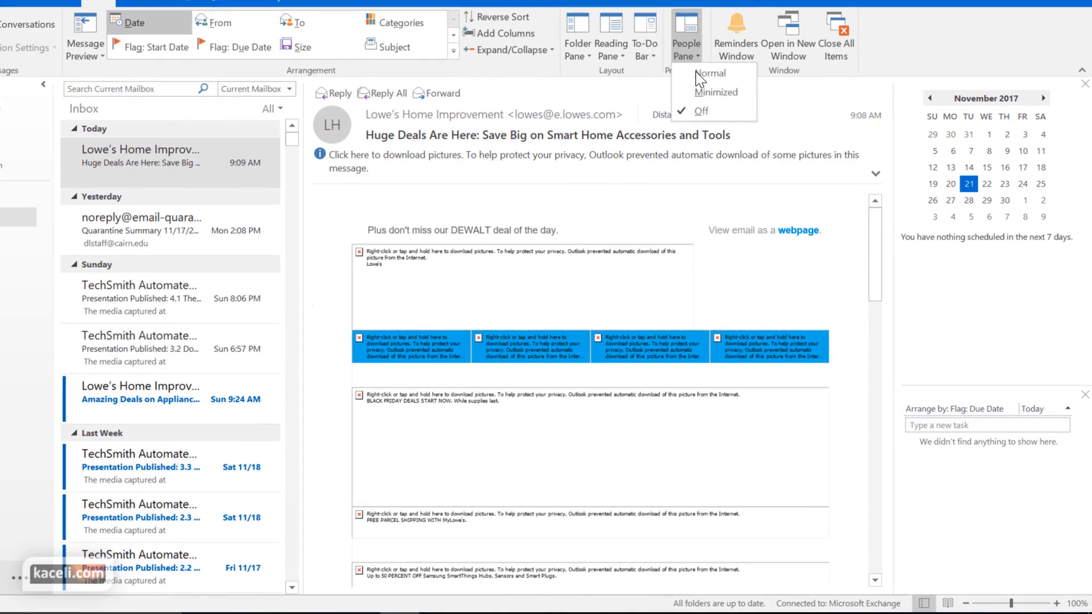
click(915, 584)
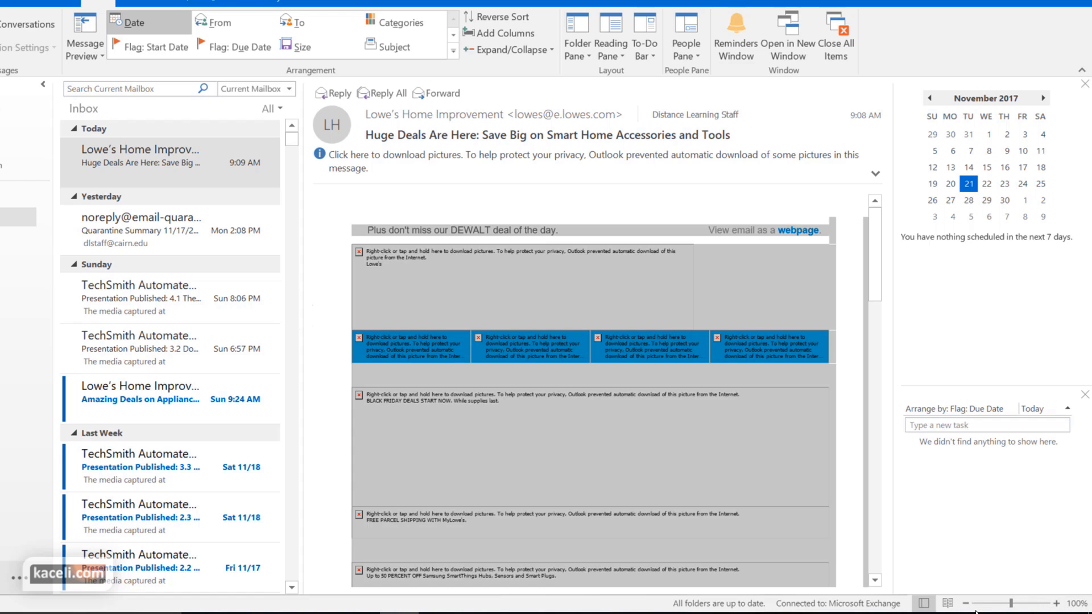
scroll(591, 398, down, 1)
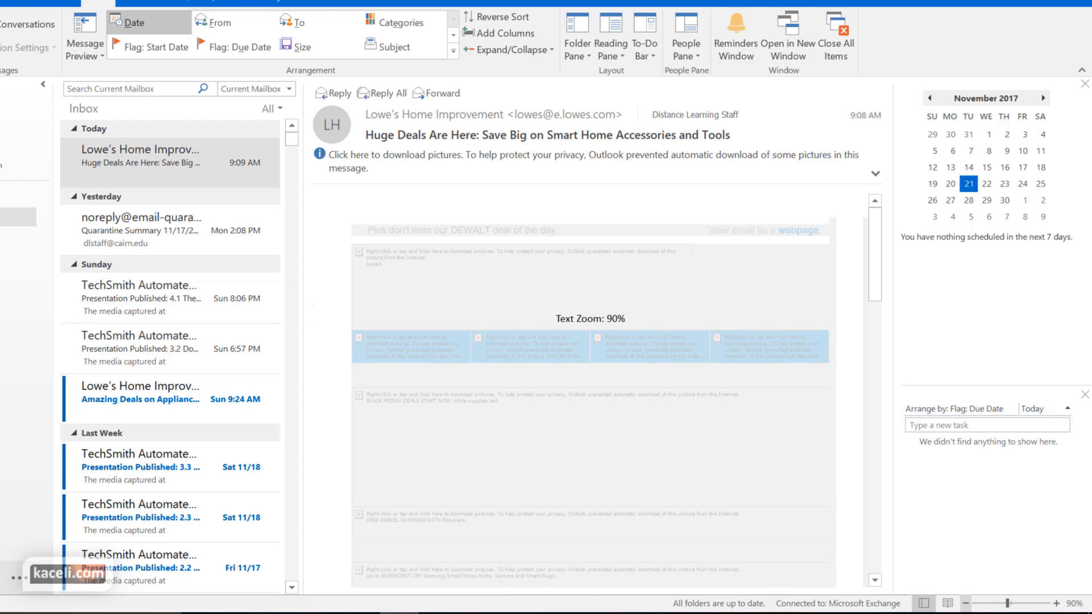
scroll(592, 398, up, 1)
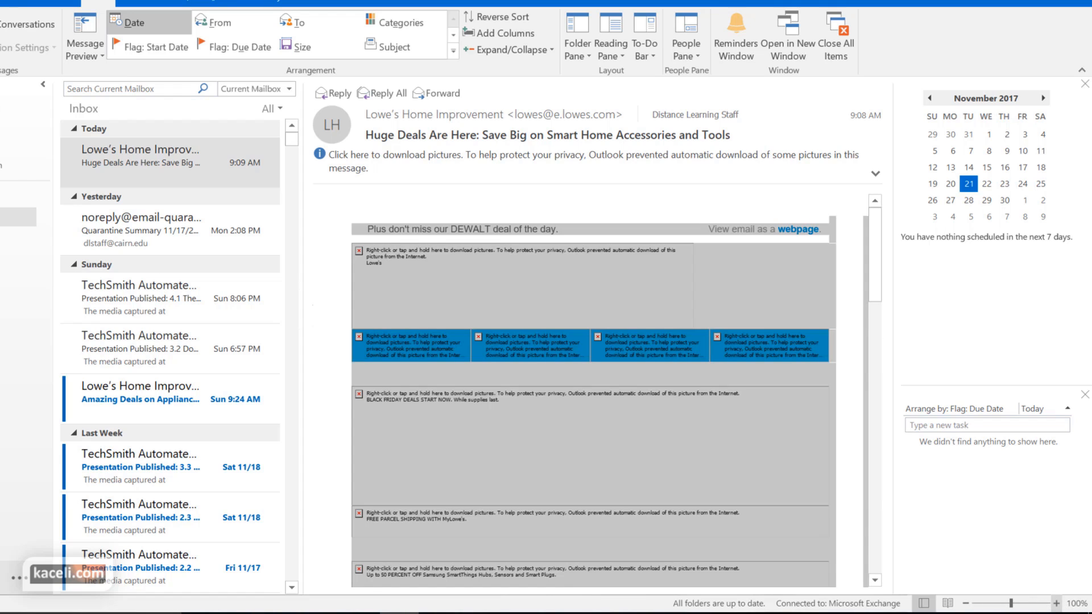
click(183, 227)
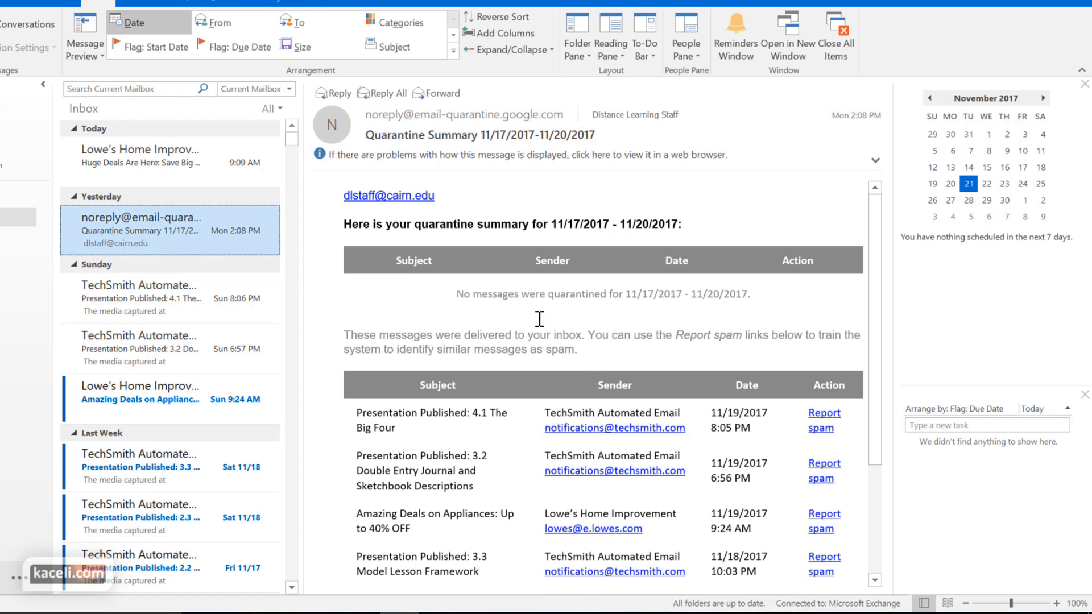
click(156, 156)
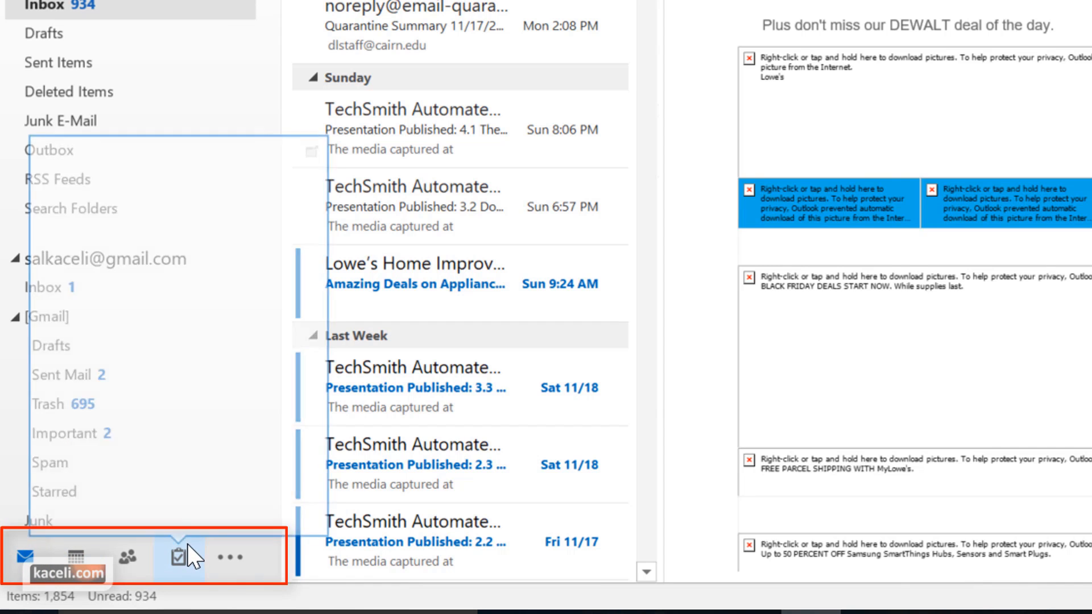
Visit Calendar, Contacts, Tasks and the extra destinations, ending on the November 2017 Calendar month view
click(79, 565)
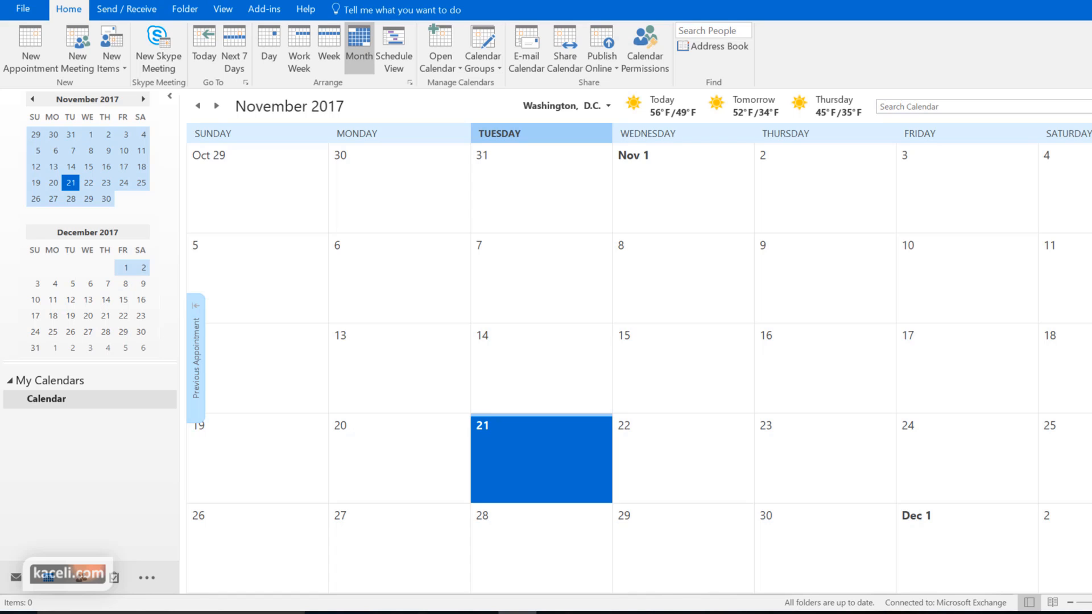
click(85, 586)
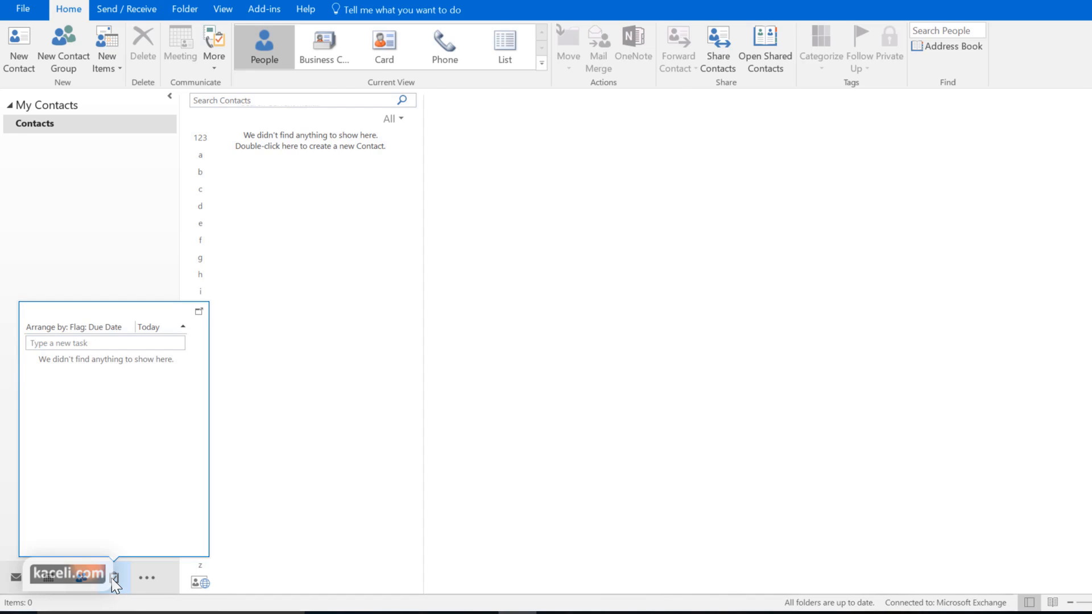
click(114, 580)
click(145, 578)
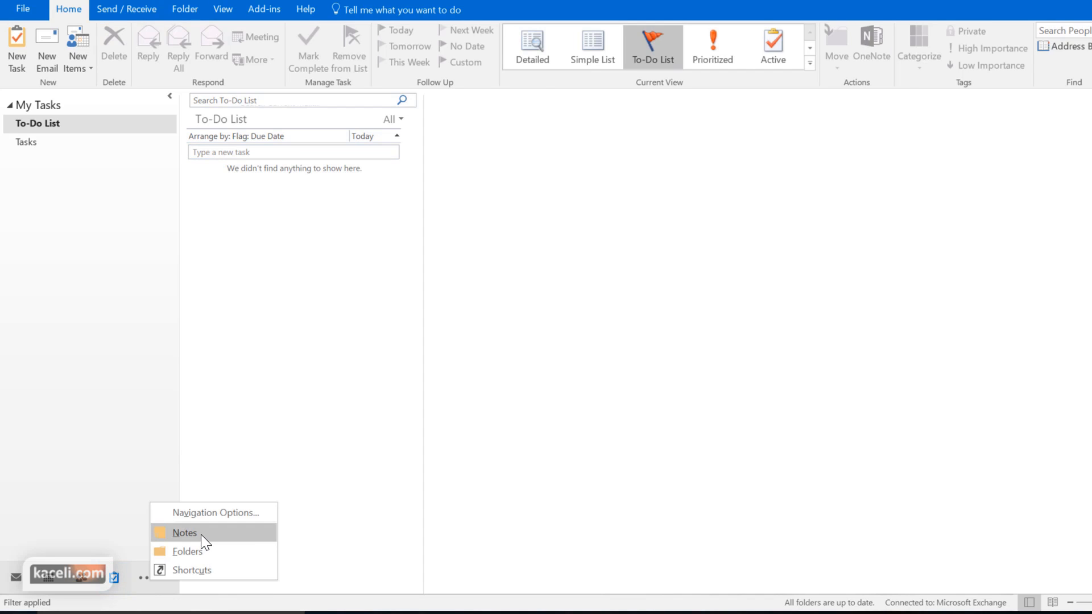
click(56, 580)
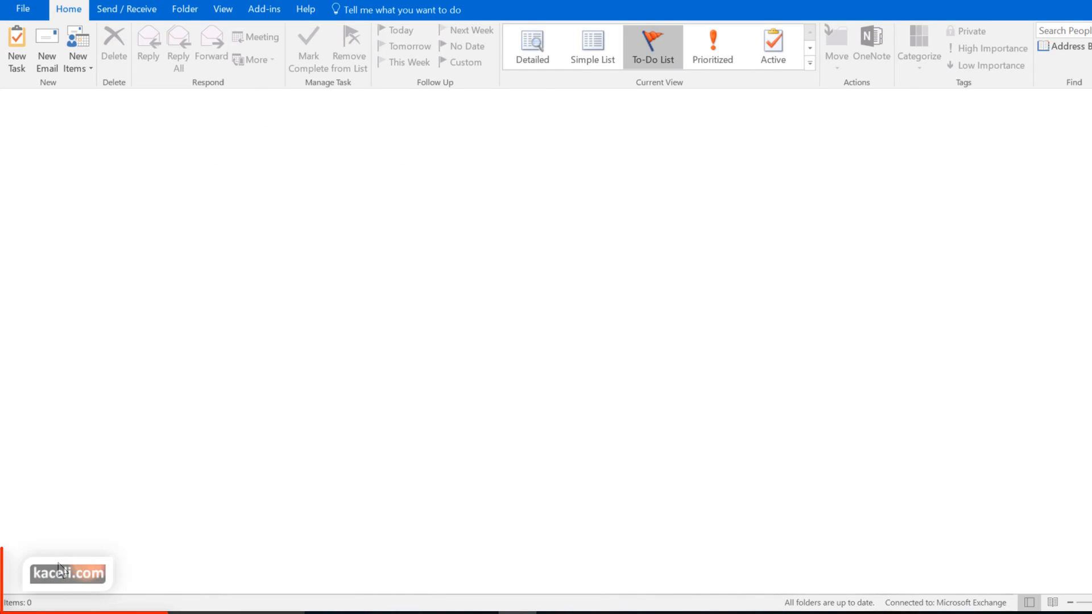
mouse_move(57, 581)
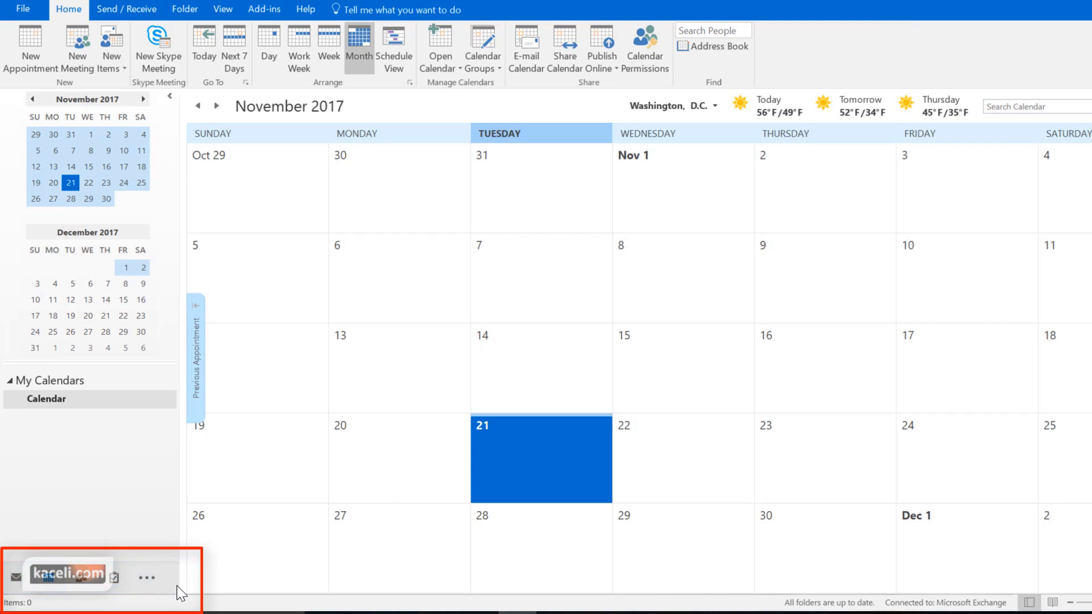
Turn off Compact Navigation to show full-word labels, then go to Mail
click(147, 578)
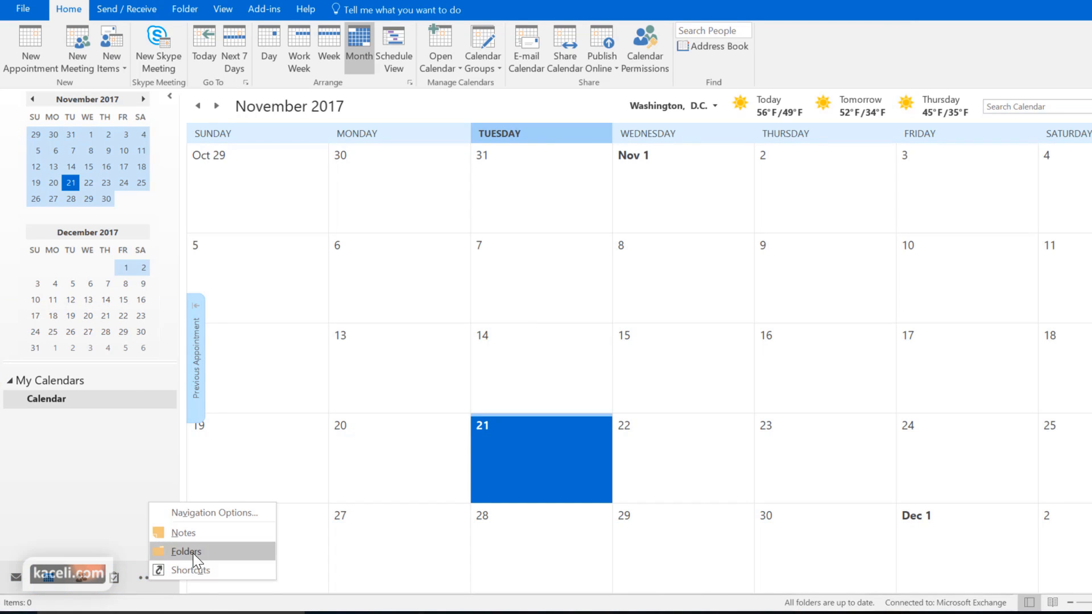
click(227, 514)
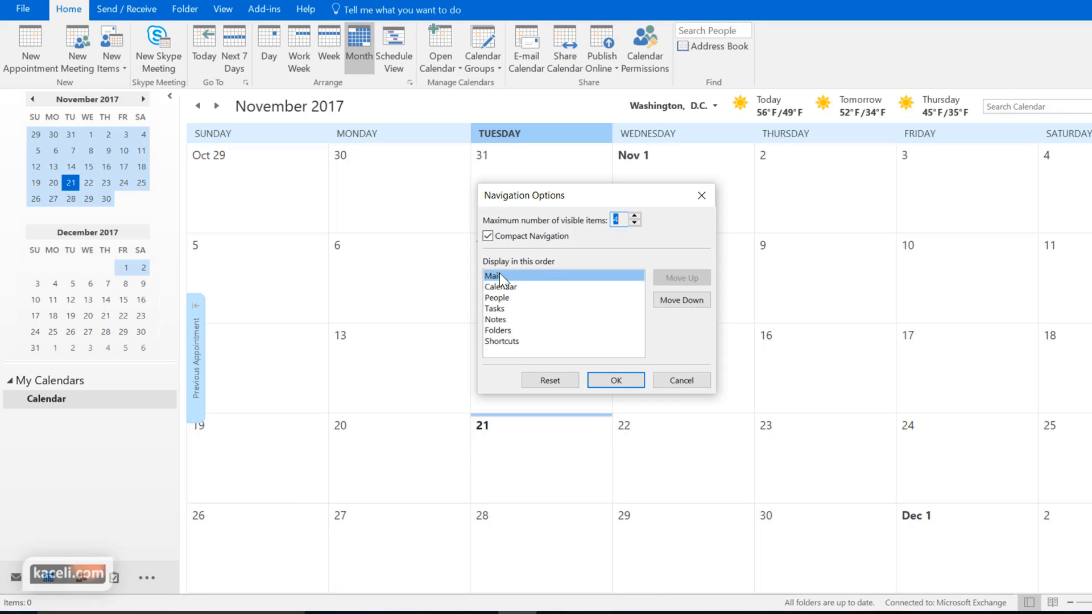
click(488, 238)
click(616, 380)
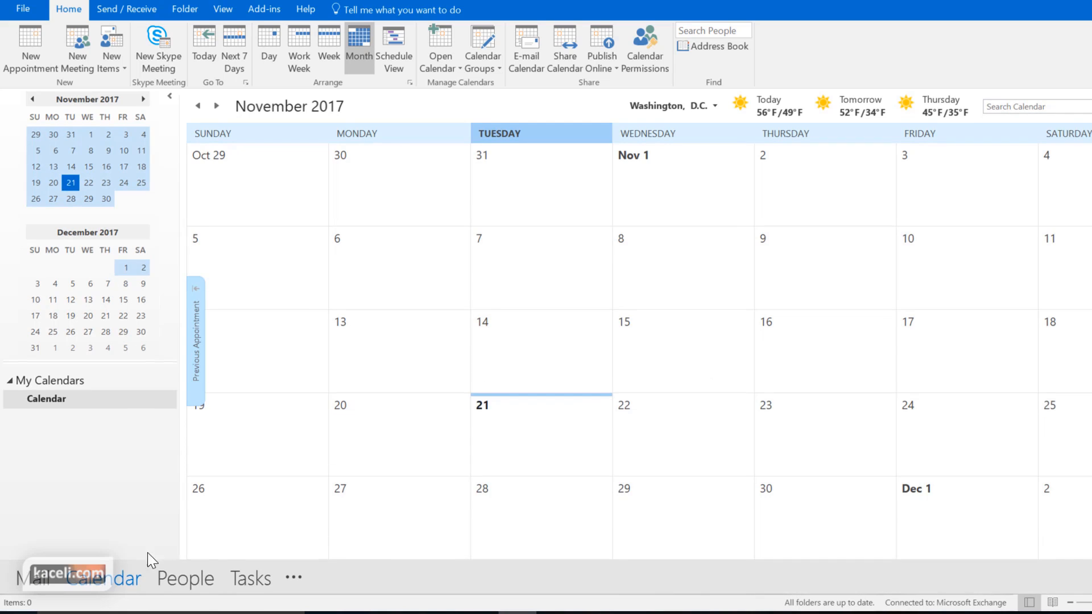
mouse_move(168, 563)
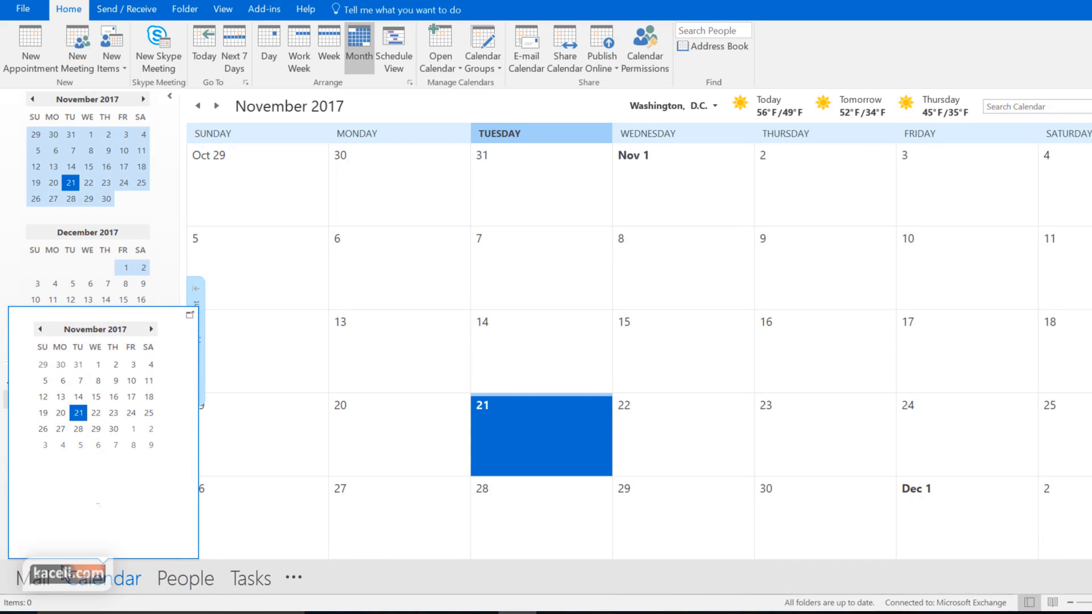
click(38, 587)
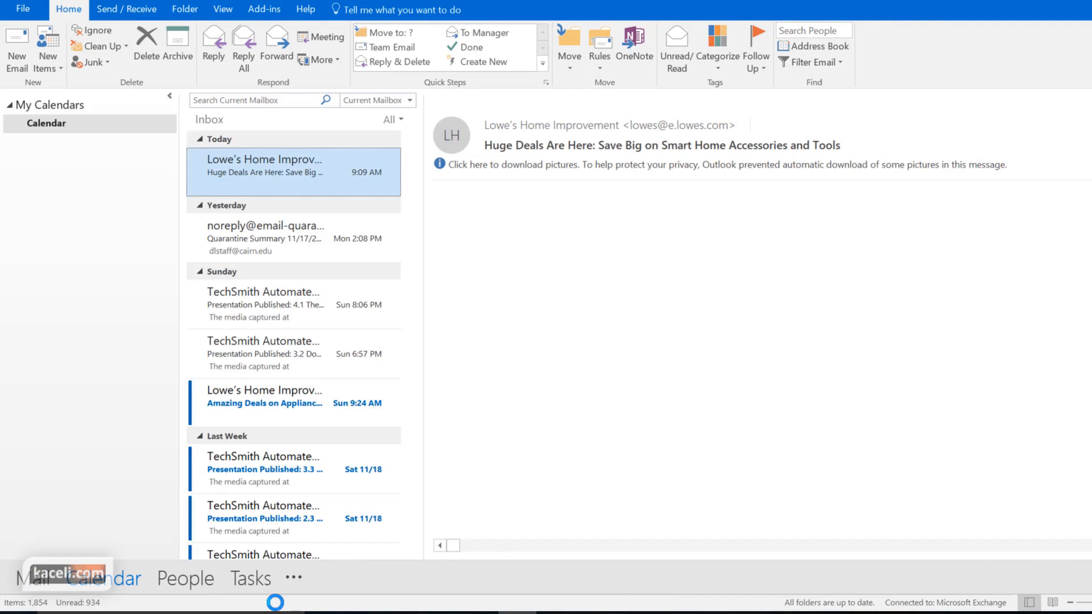
Re-enable Compact Navigation in Navigation Options and return to the Mail inbox
click(294, 578)
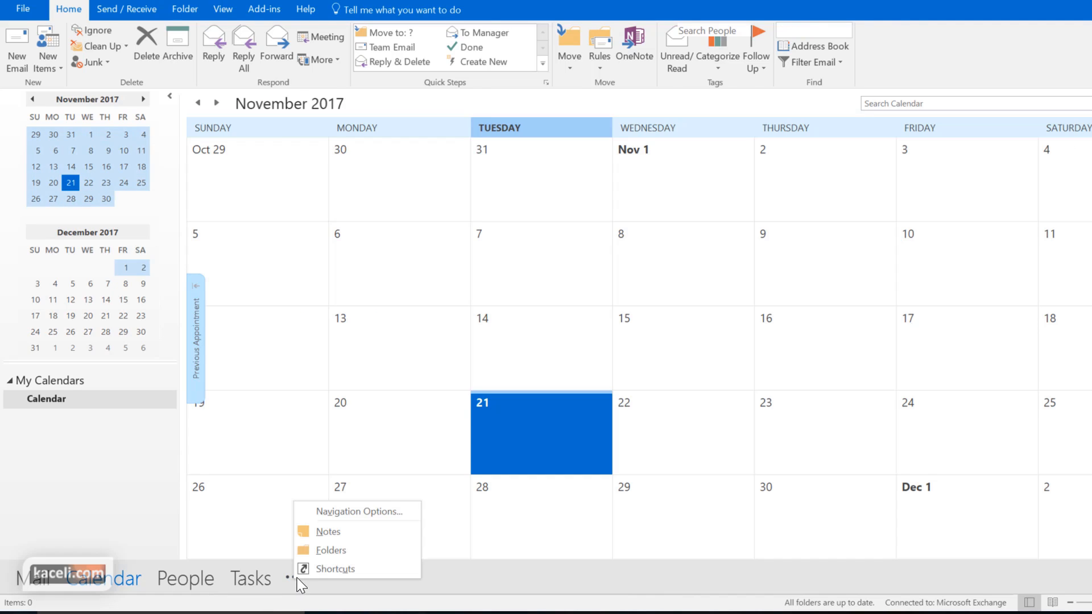
click(352, 512)
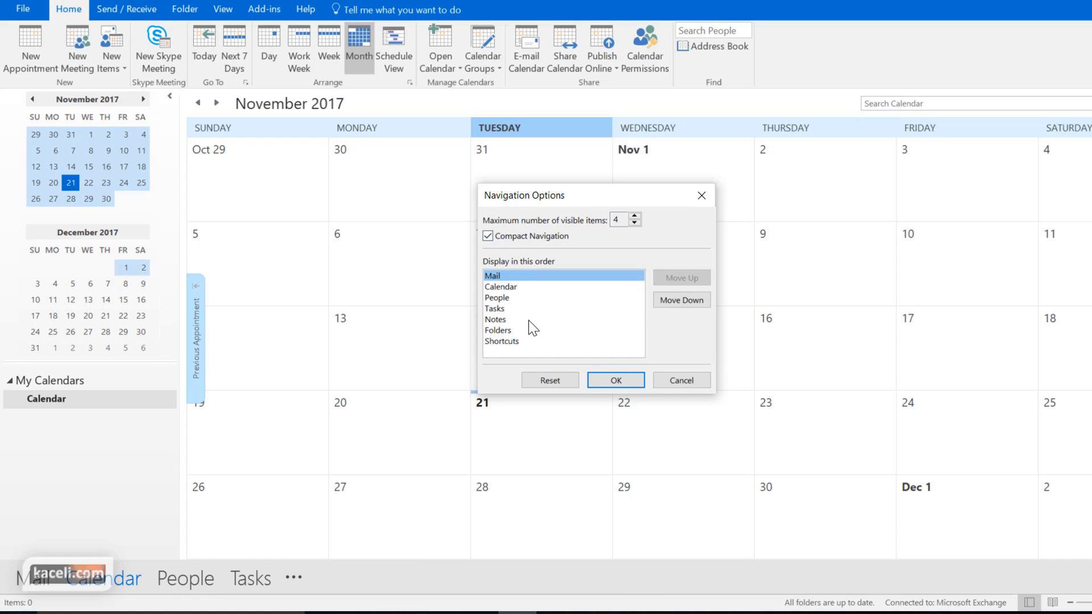
click(600, 382)
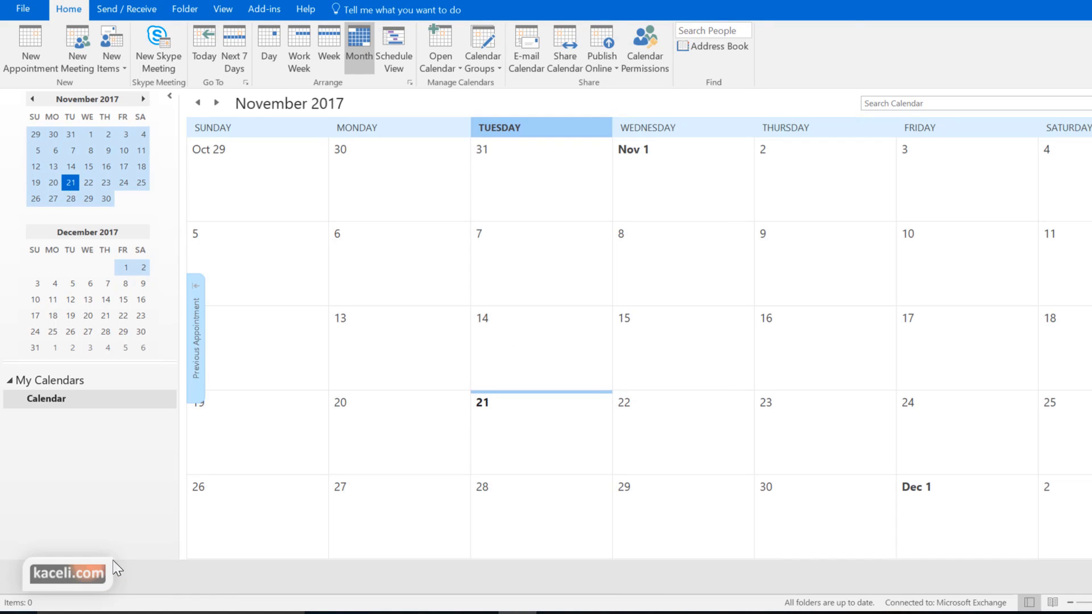
click(16, 577)
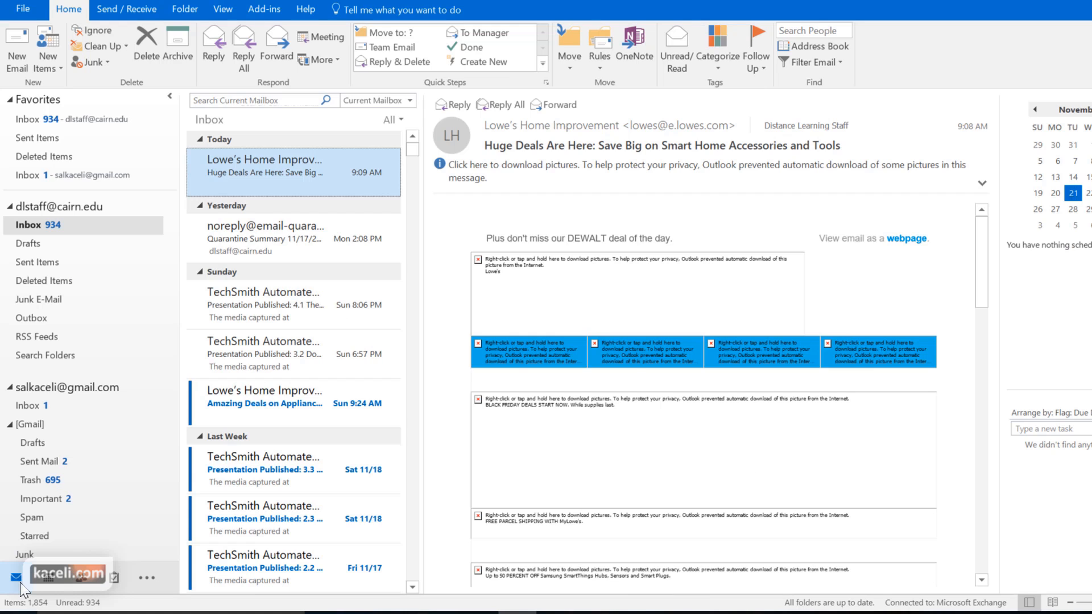
mouse_move(84, 585)
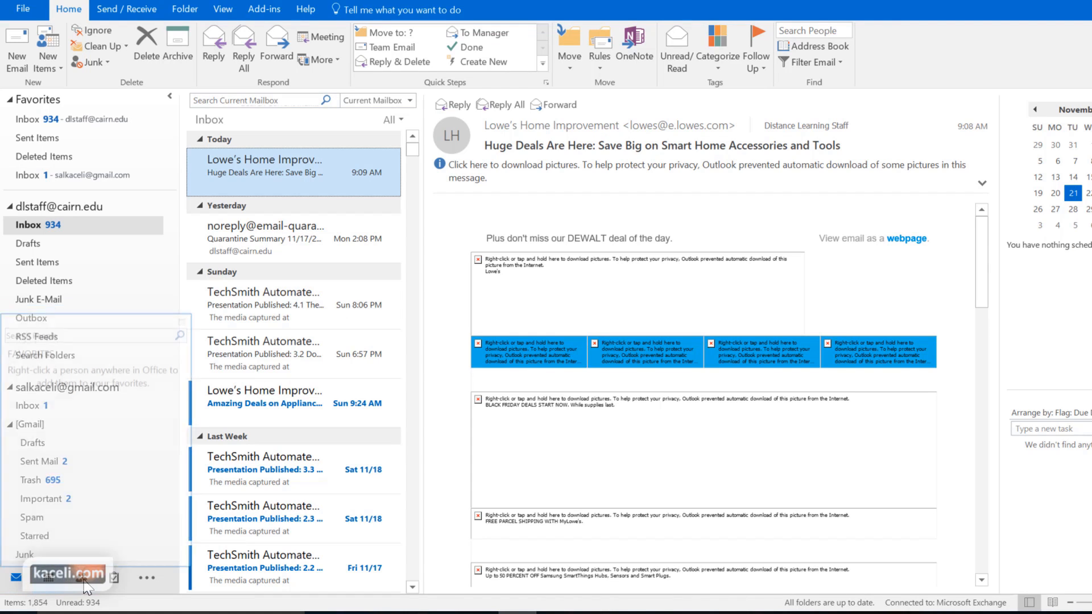
mouse_move(117, 589)
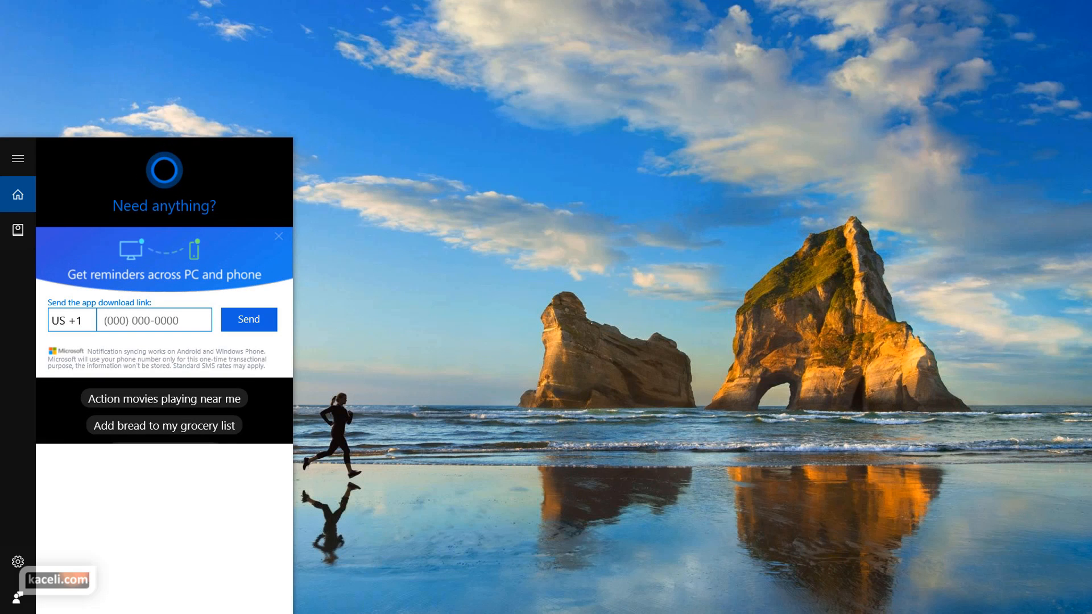
Search Cortana for 'out' and launch Outlook 2016
text(out)
key(Return)
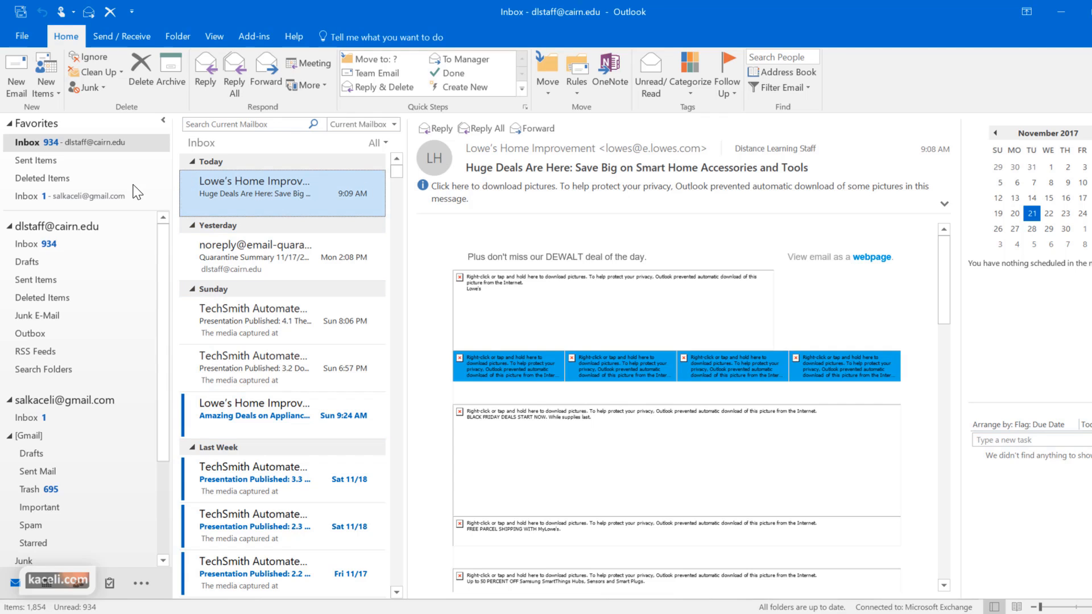
click(24, 249)
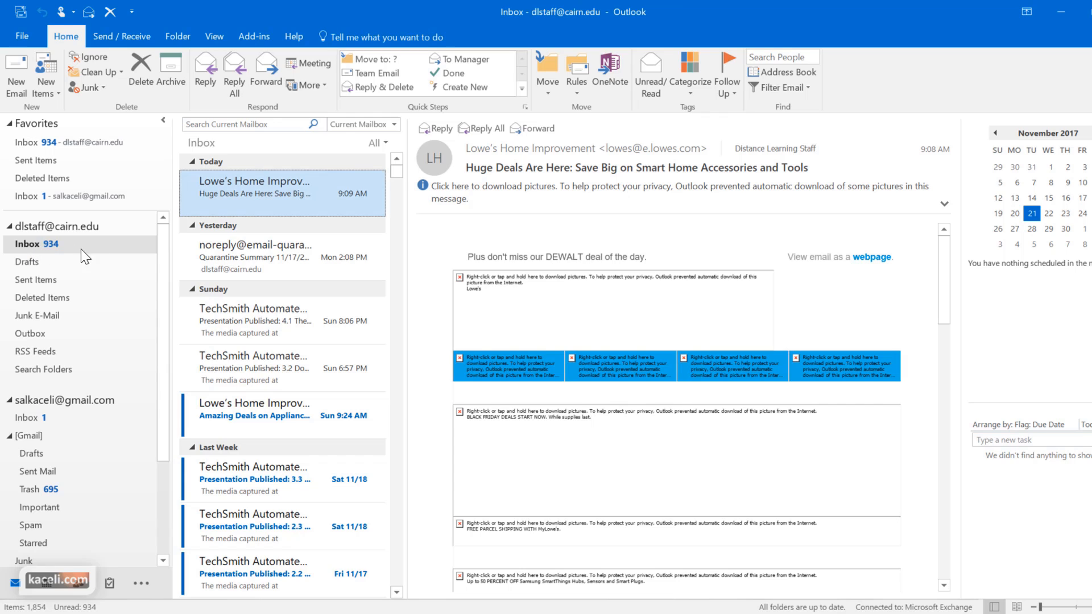
click(32, 265)
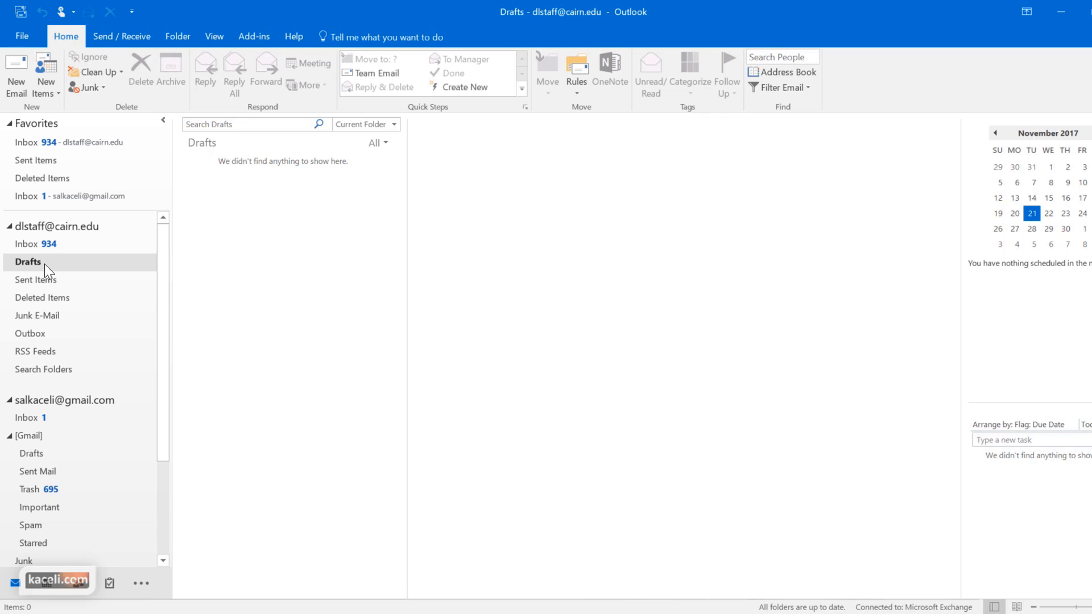
click(35, 280)
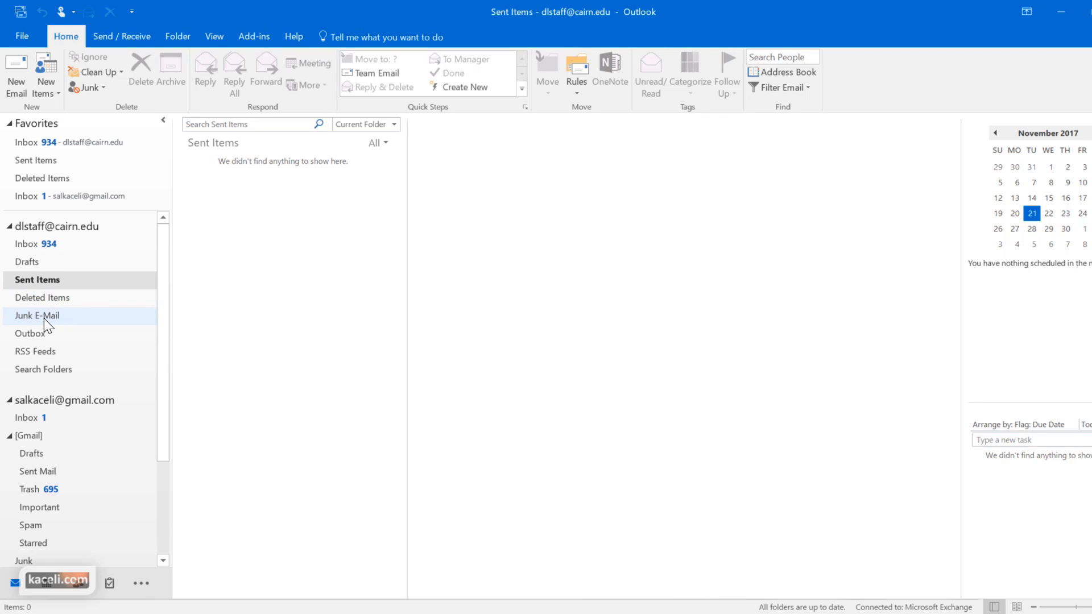
click(40, 337)
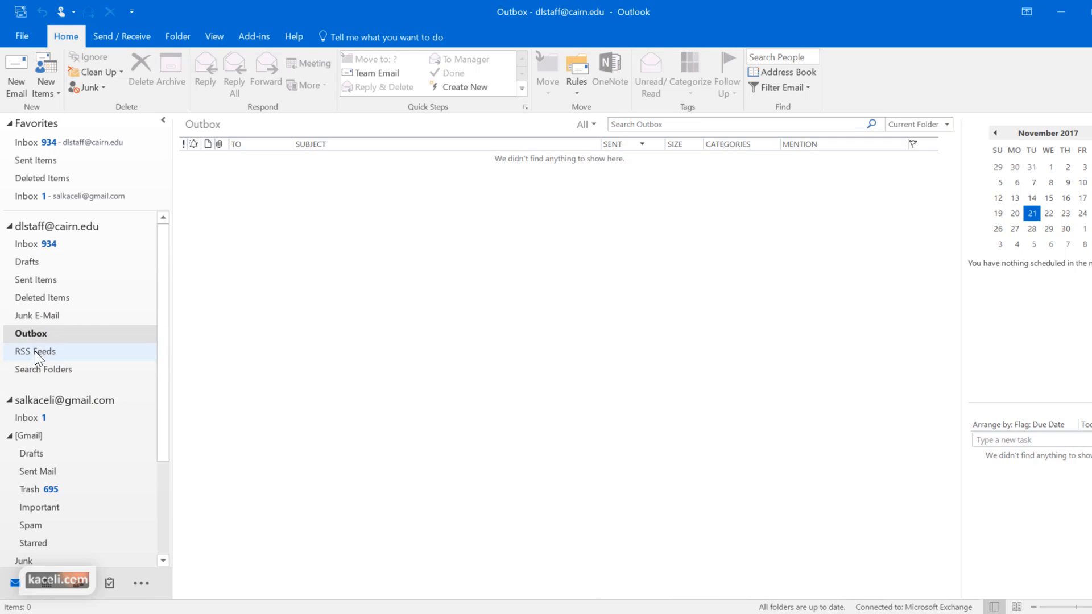
click(33, 244)
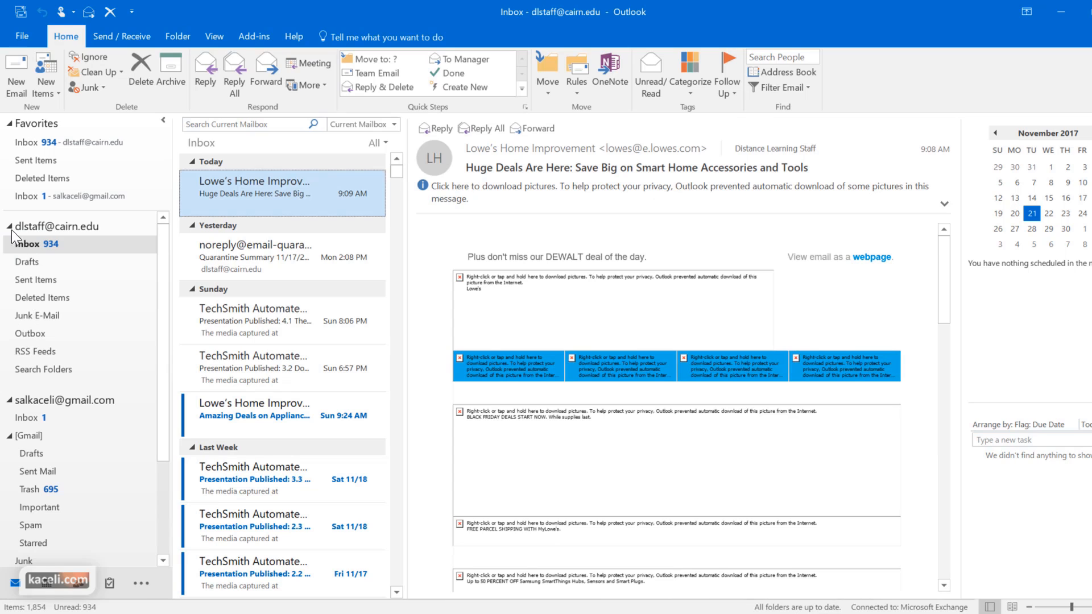
Start a new email to two recipients with a Cc, subject 'New report on sales attached', pasting the greeting
click(17, 76)
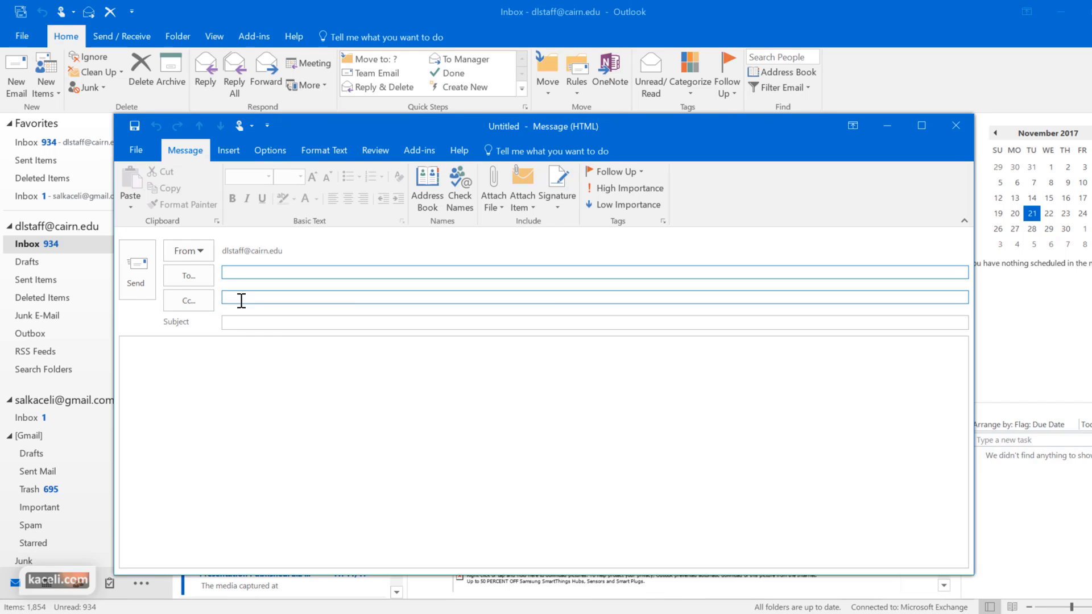
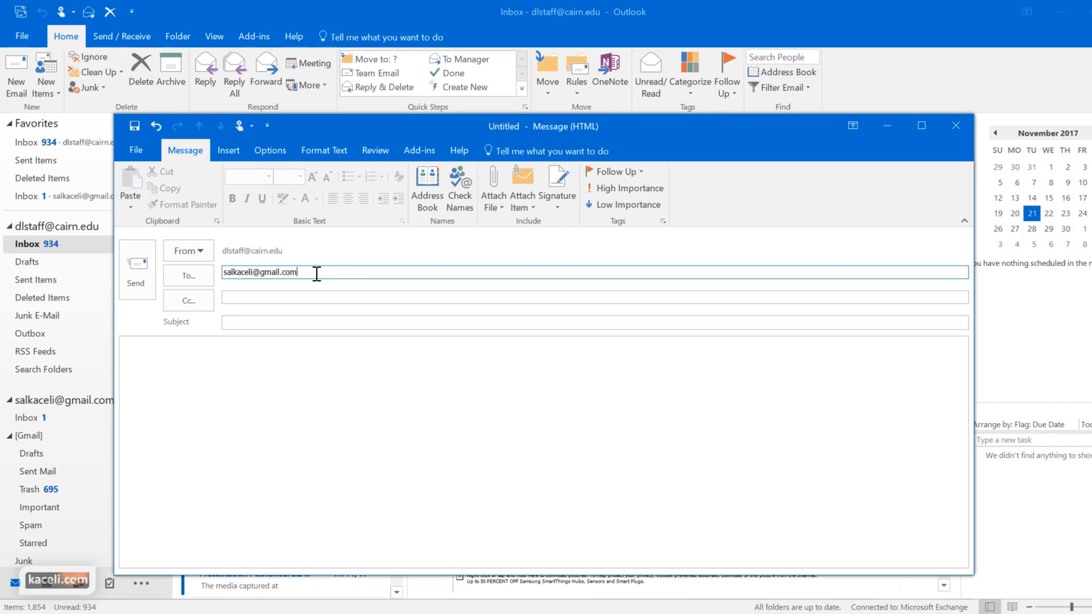
click(257, 297)
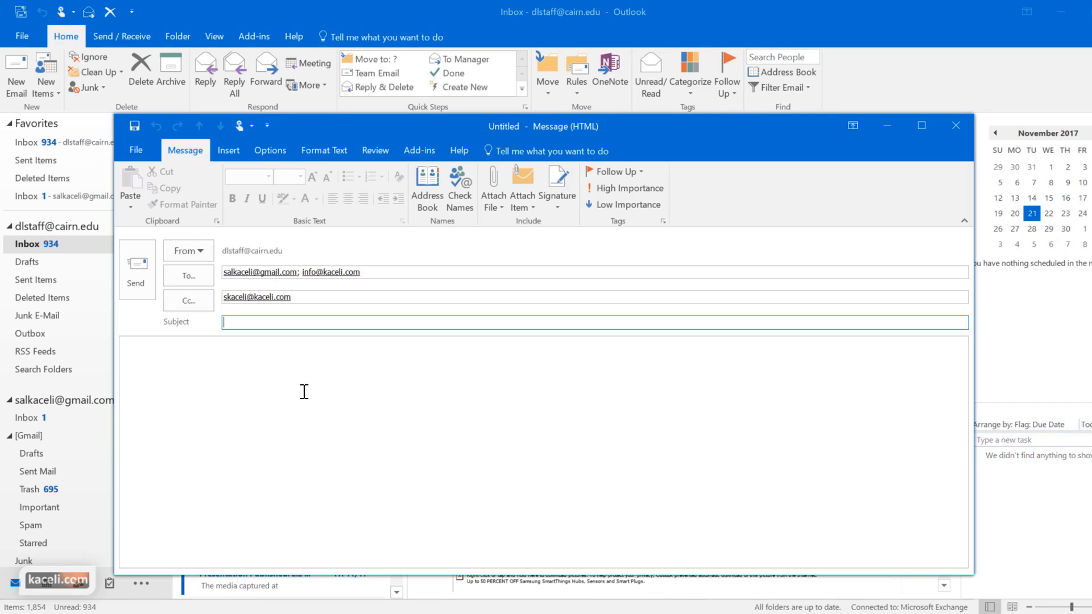
text(New report on sales attached)
click(205, 426)
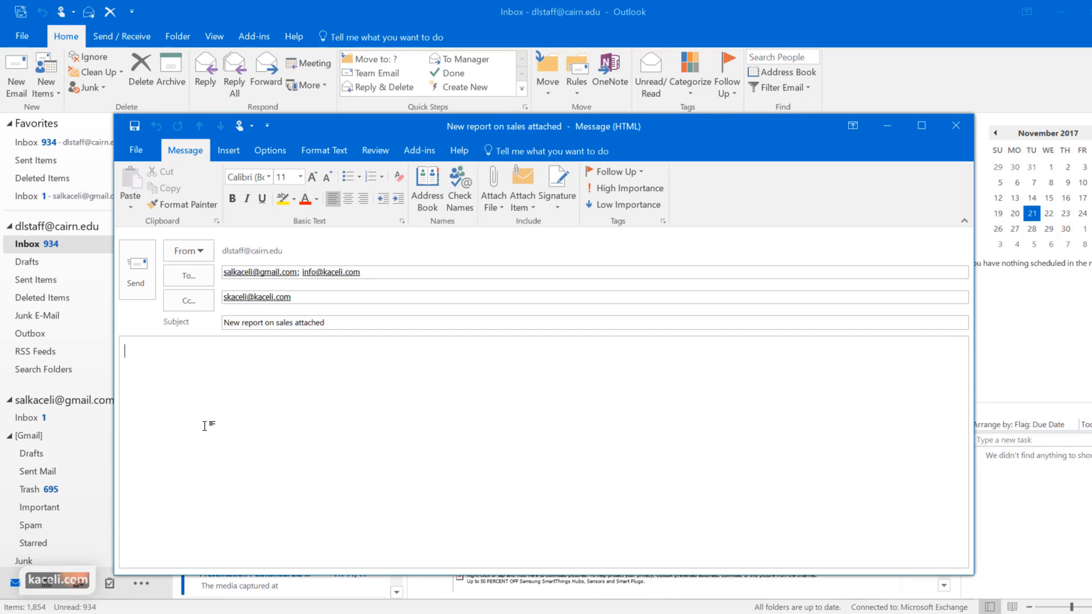
text(Dear Sali,  Attached is the report from the last month’s sales.)
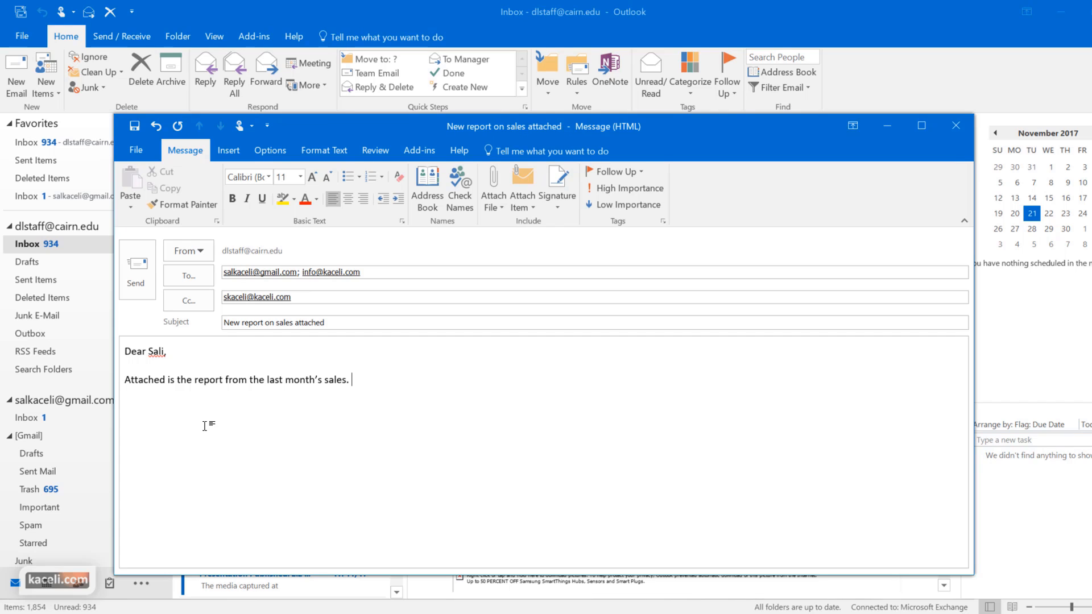
Save the draft and review the Cc and subject lines before returning to item a
key(ctrl+s)
click(374, 382)
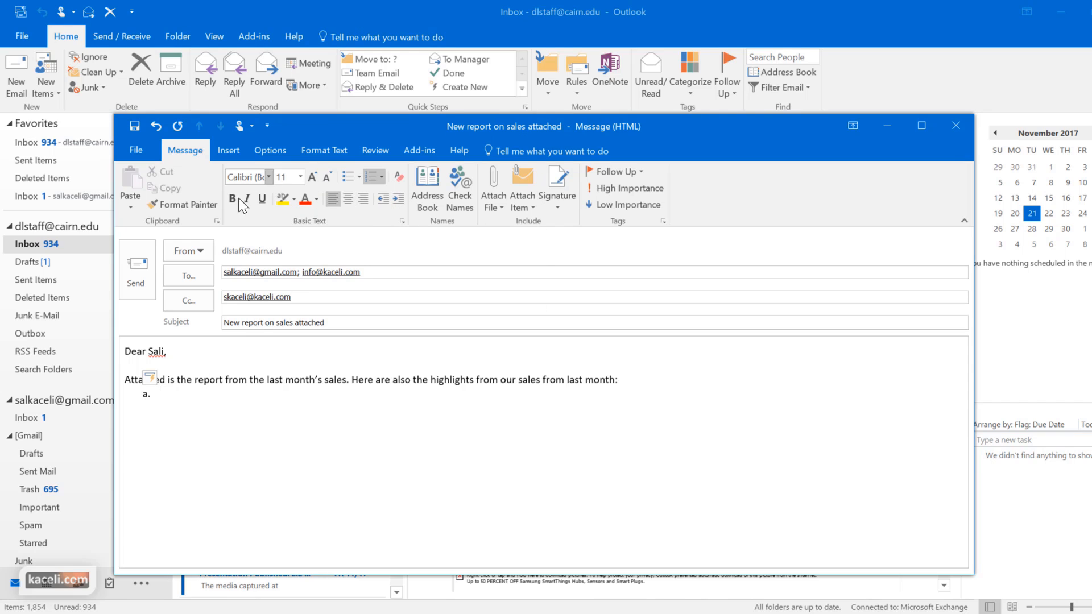
click(307, 296)
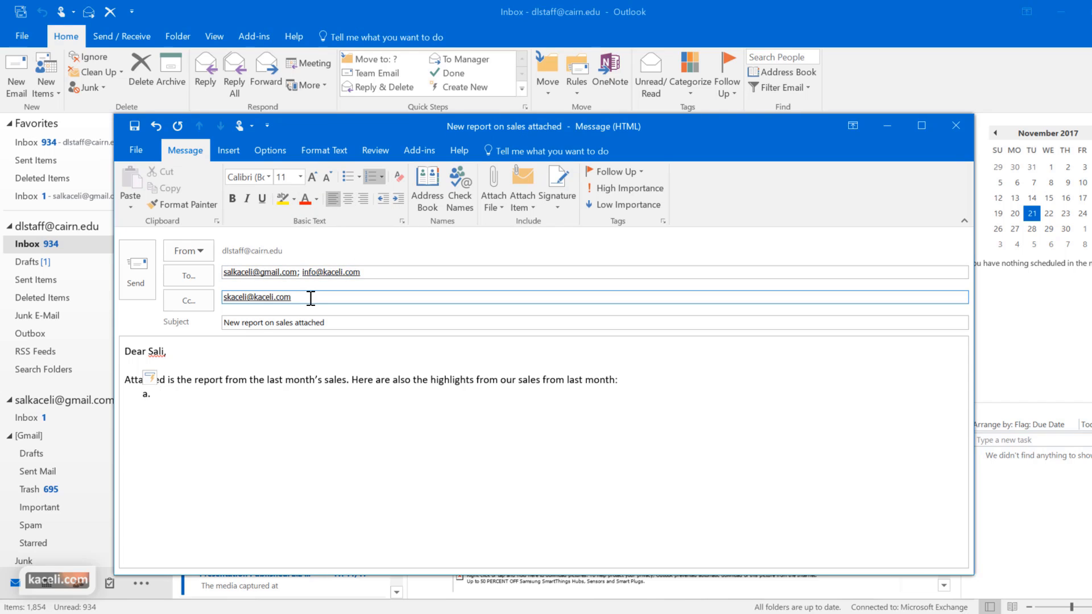
click(358, 323)
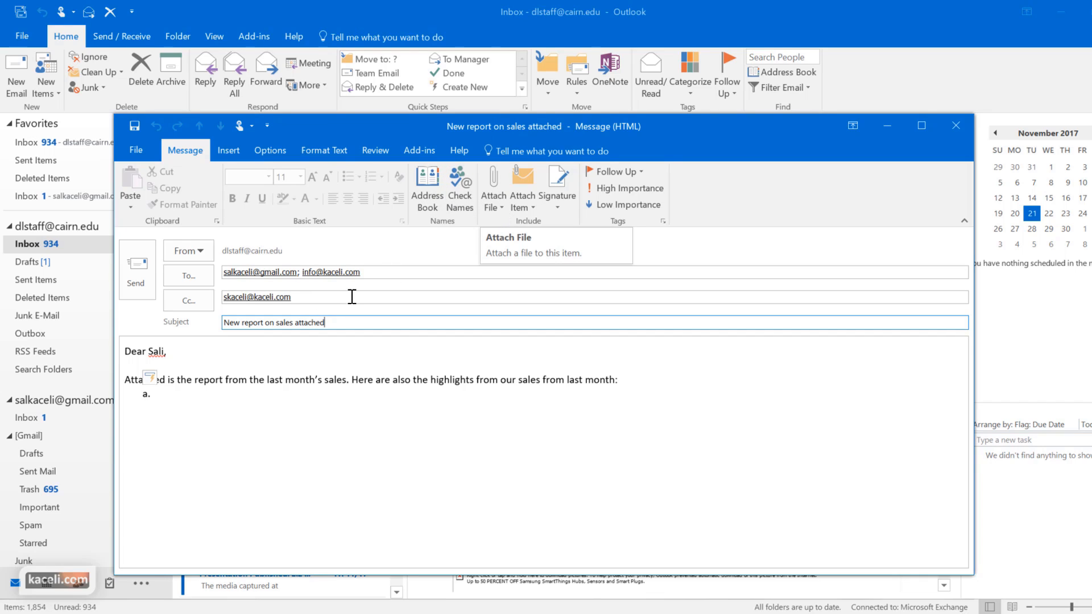
click(178, 388)
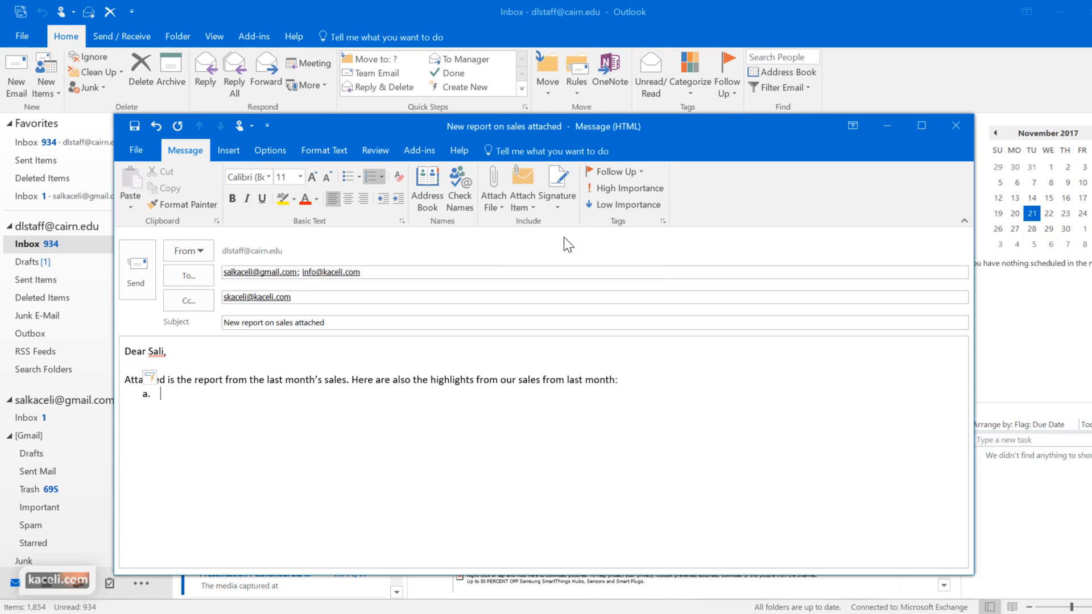
Type the three lettered highlights, the questions line and the 'Thank you' sign-off with the sender's name
text(15 new customers signed up for our service.)
key(Return)
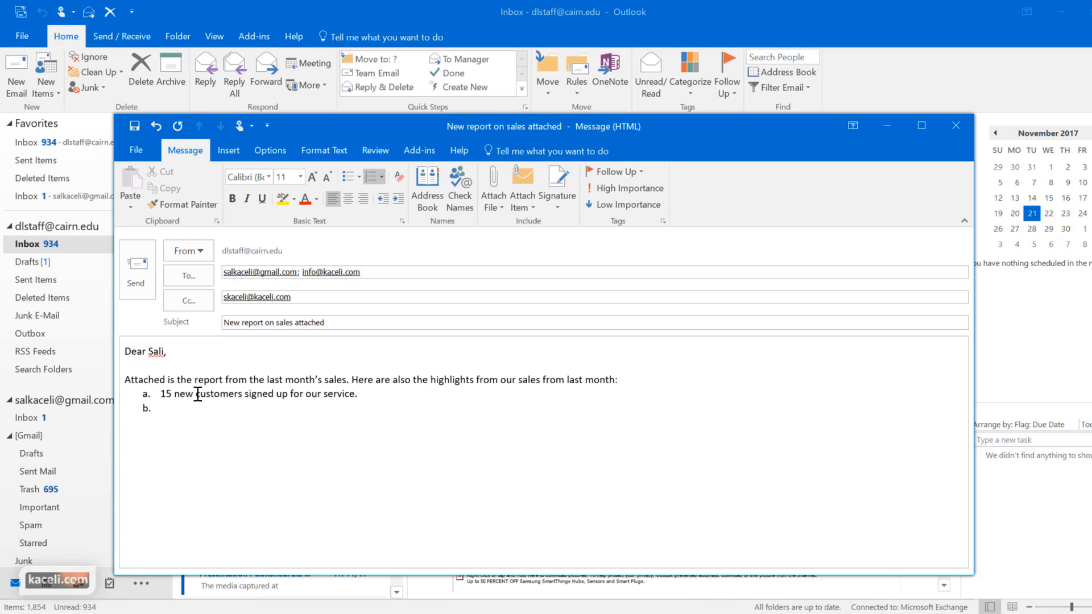
text(Sales are up by 15%.)
key(Return)
text(Most sales are based off the Northeast region.)
key(Return)
key(Return)
key(Return)
text(If you have any questions, please contact me as soon as possible.)
key(Return)
key(Return)
text(Thank you,  Sali)
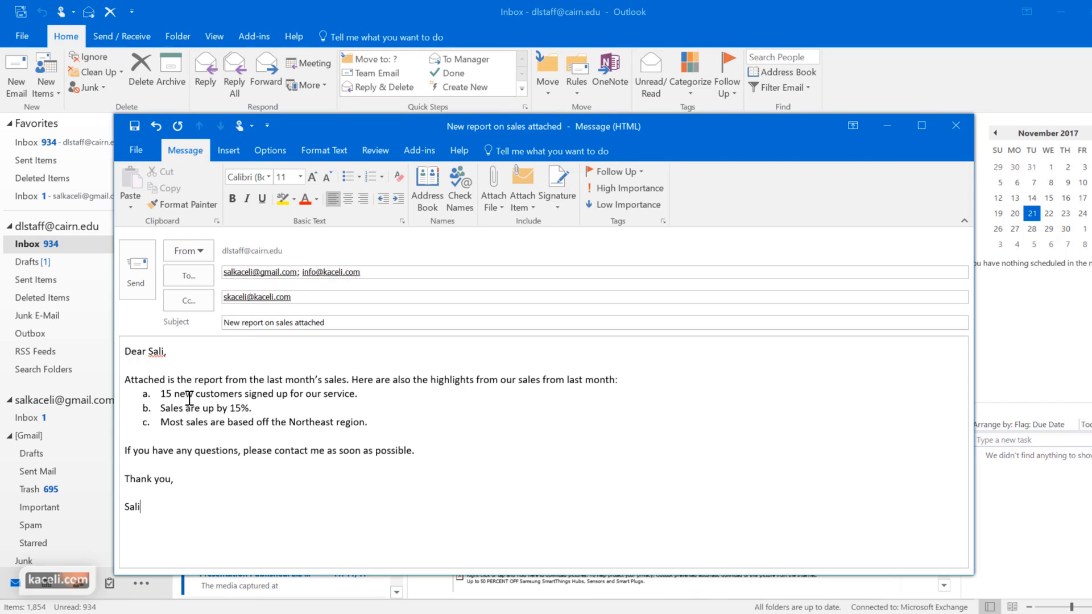
Bold '15 new customers' and '15%.' in the list, then bring up Attach File's recent files
drag(205, 398, 161, 395)
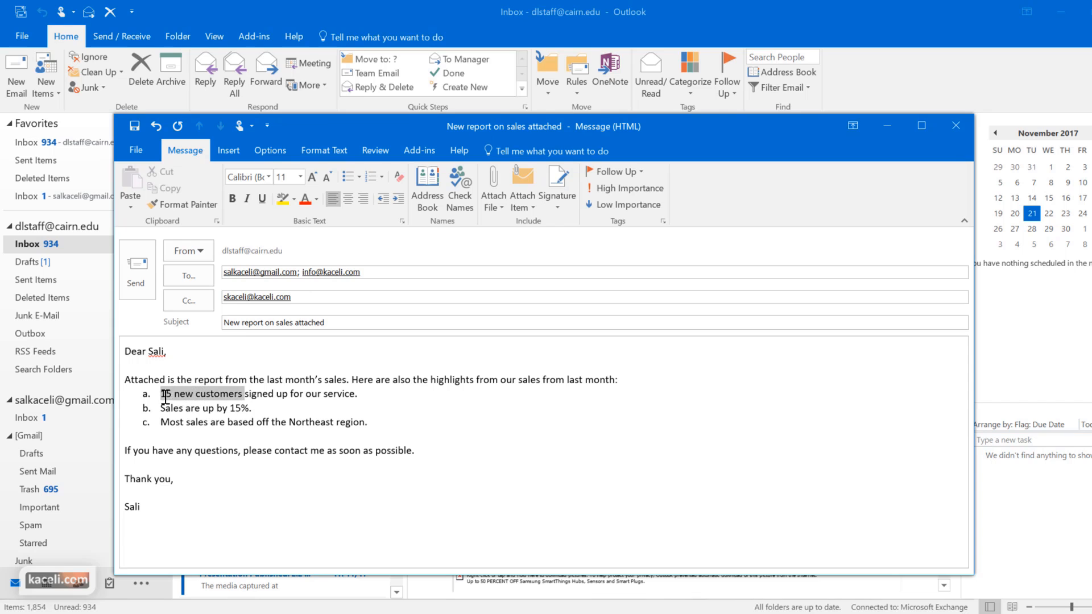
key(ctrl+b)
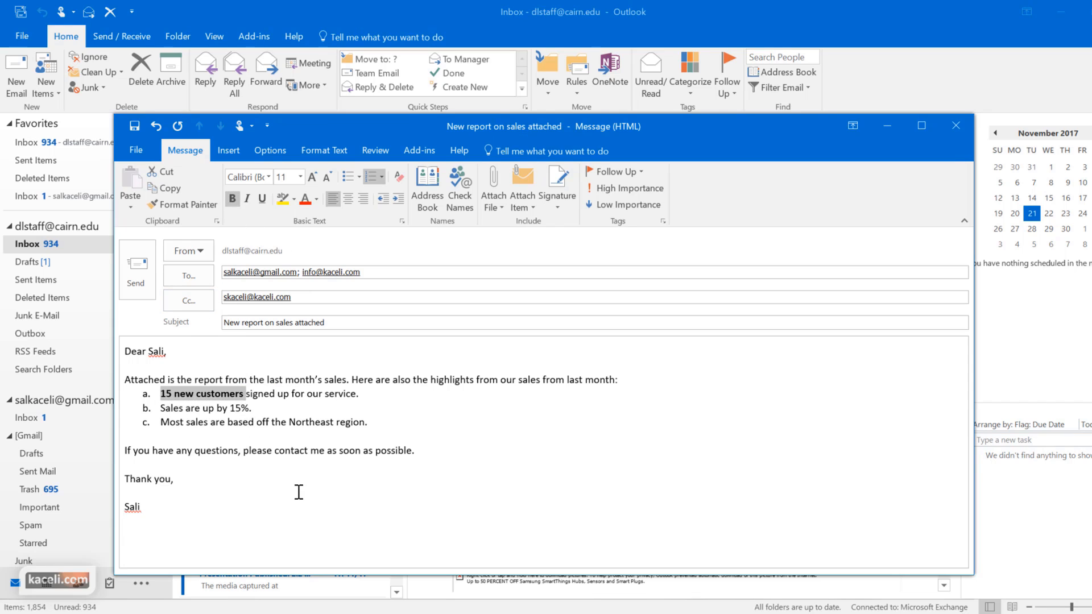
drag(230, 409, 252, 409)
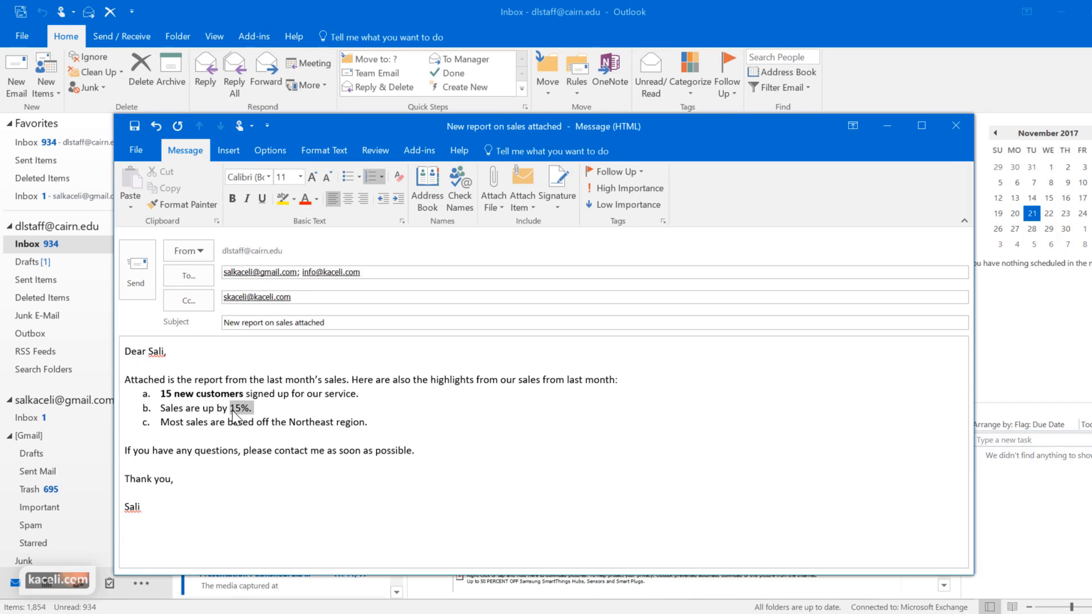
click(273, 411)
click(401, 423)
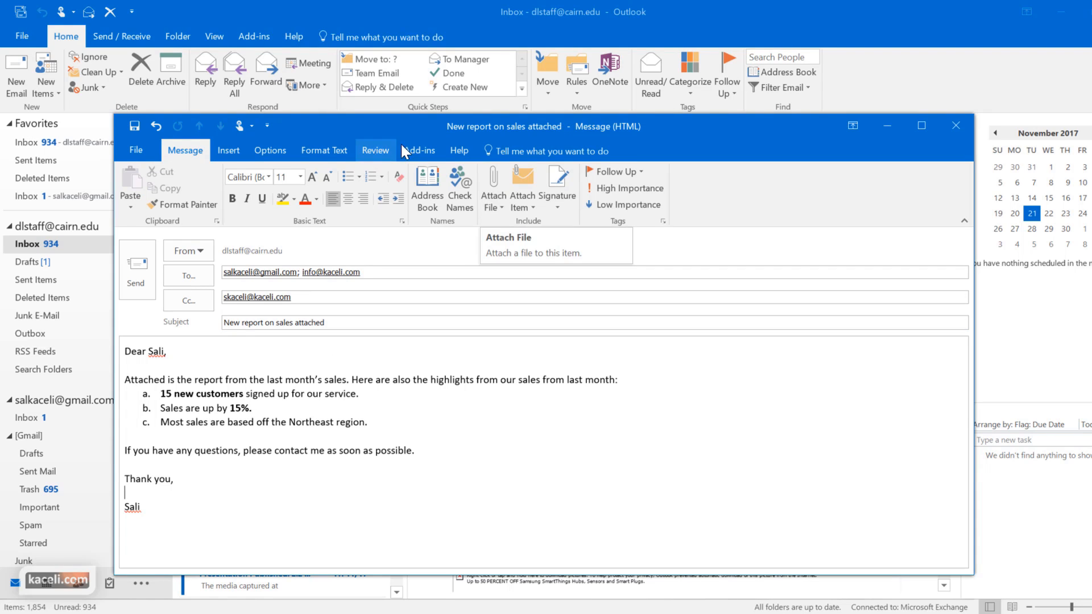
click(499, 211)
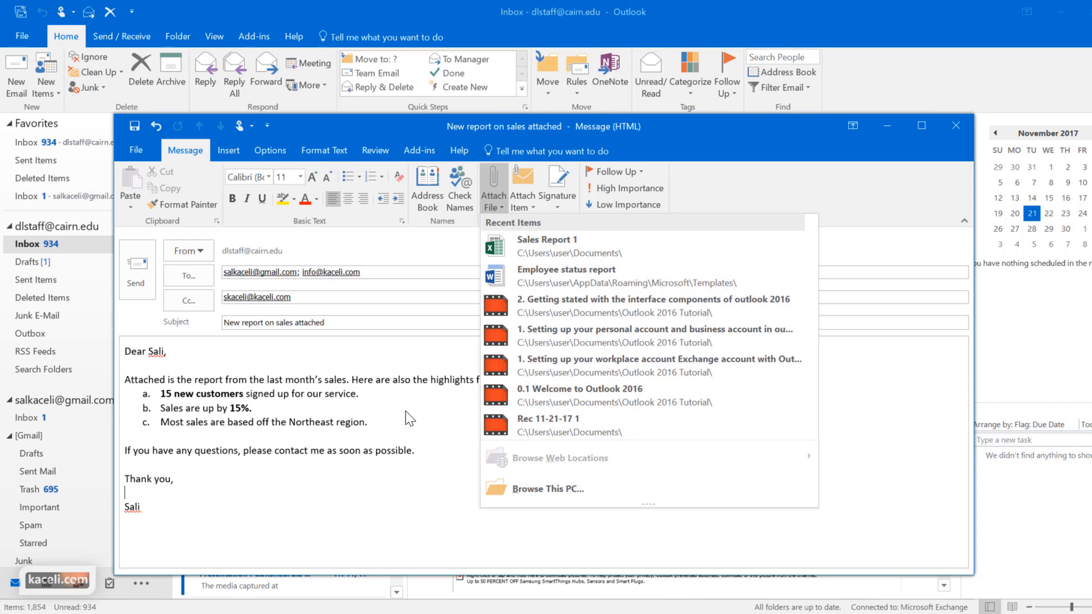
Browse to Sales Report 1 but cancel, then attach Sales Report 1.xlsx from recent files
click(542, 492)
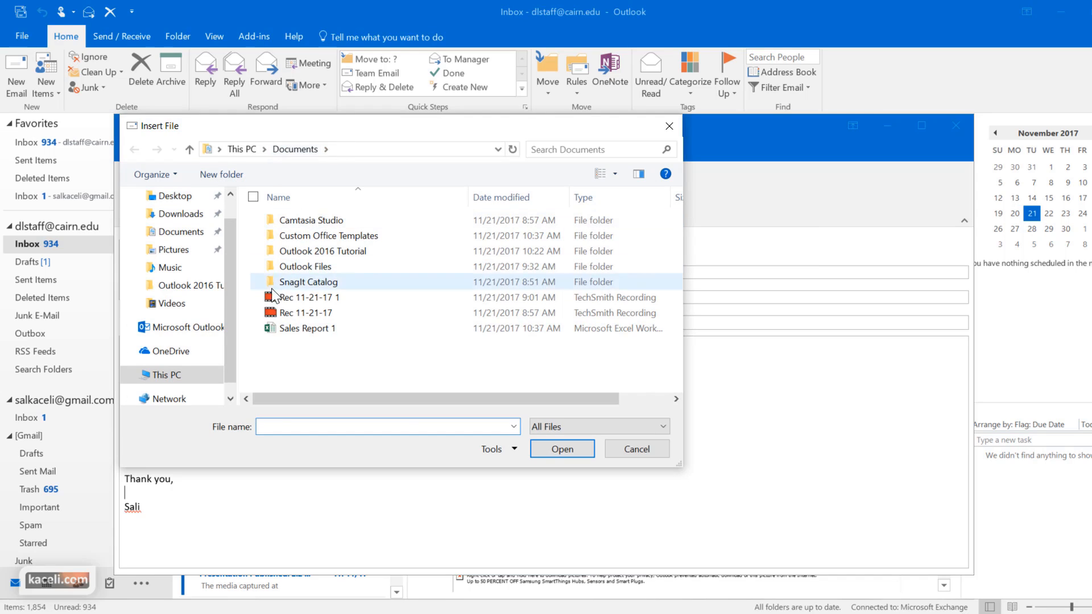
click(307, 330)
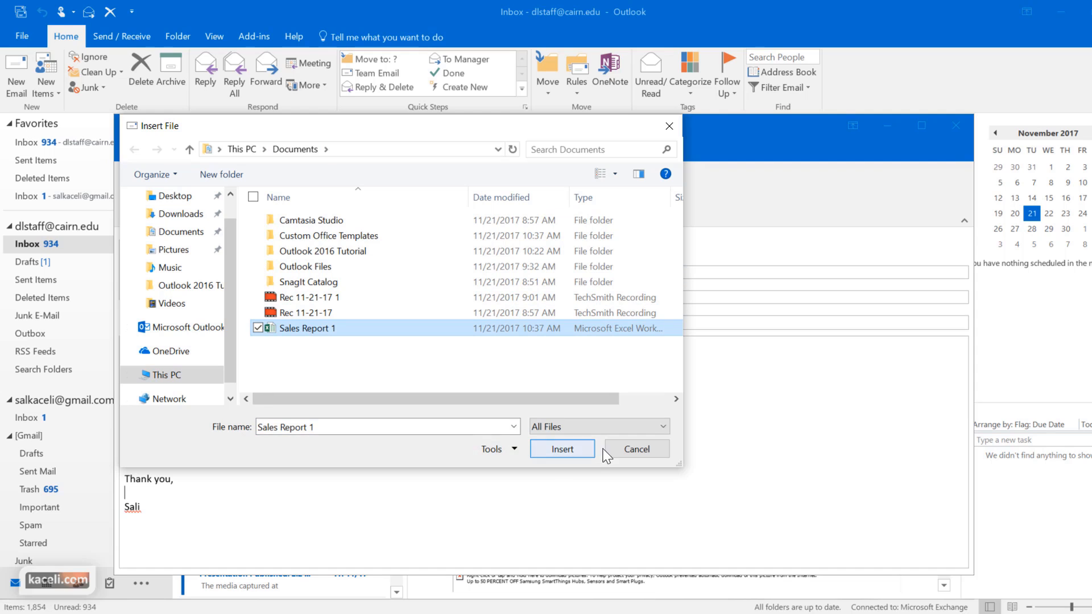
click(636, 451)
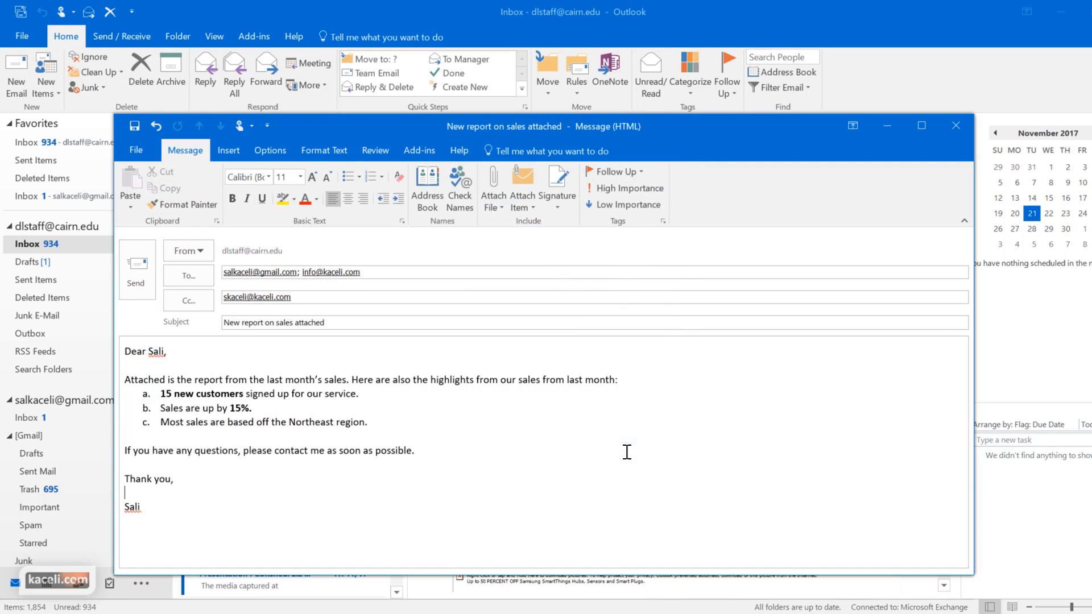
click(494, 205)
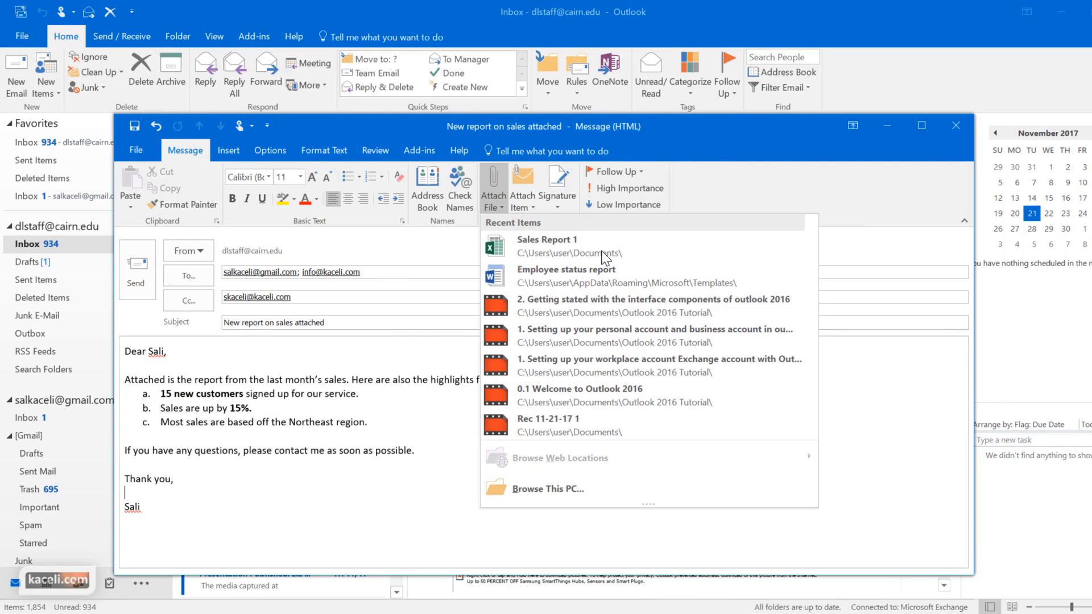
click(528, 253)
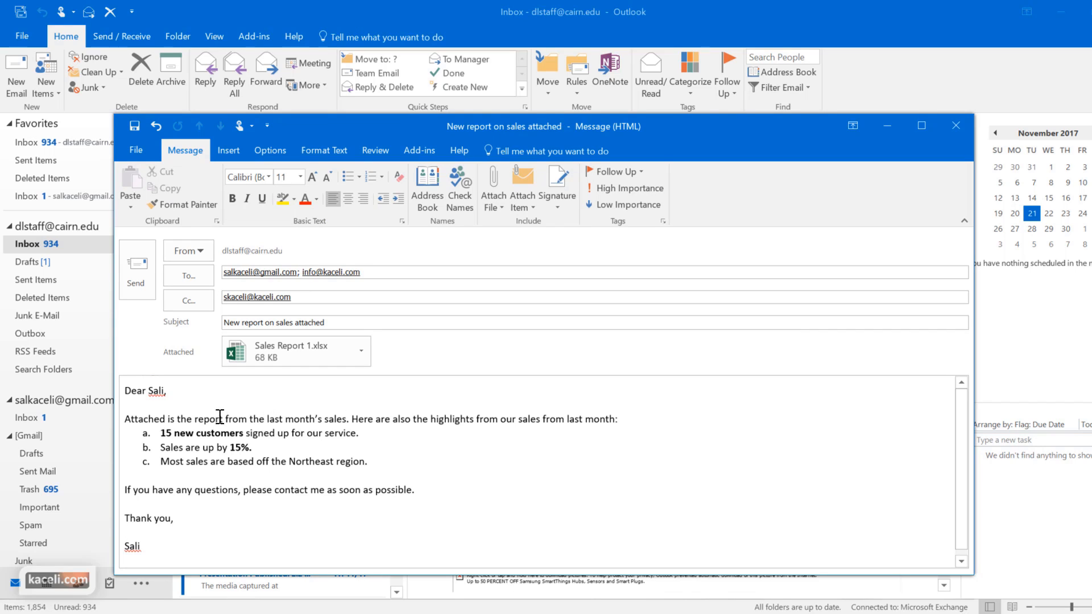
scroll(217, 424, down, 1)
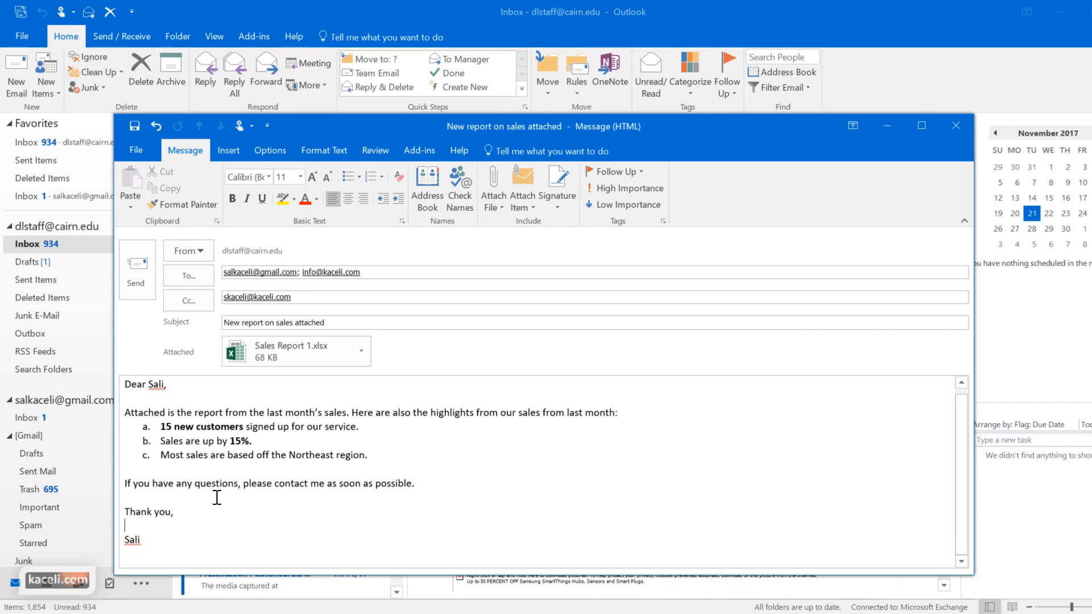
scroll(326, 486, up, 1)
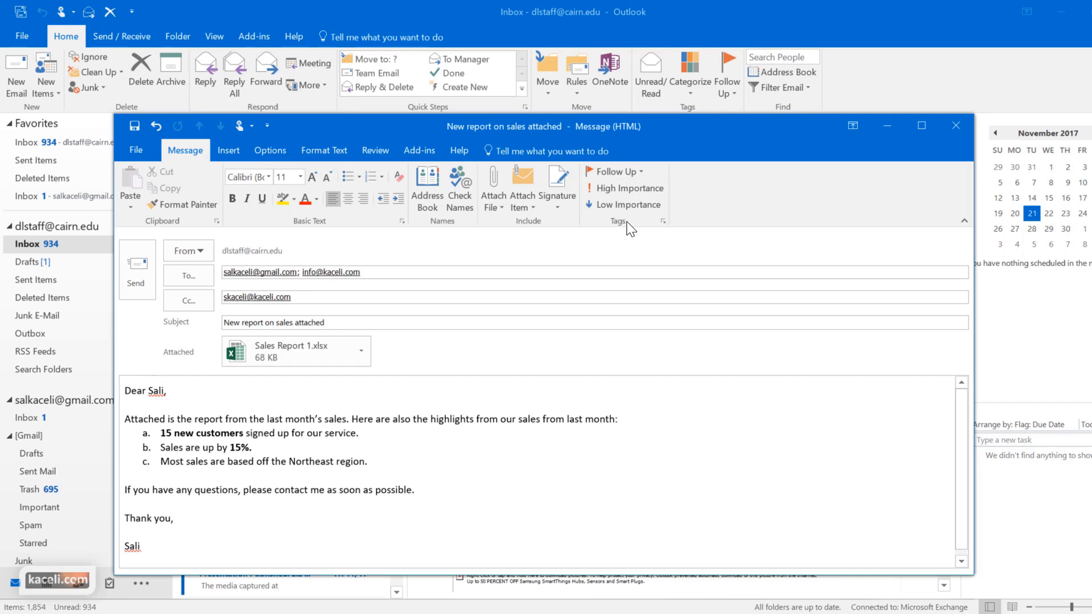
Mark the message High Importance and flag it for follow-up Tomorrow, Wednesday November 22, 2017
click(612, 191)
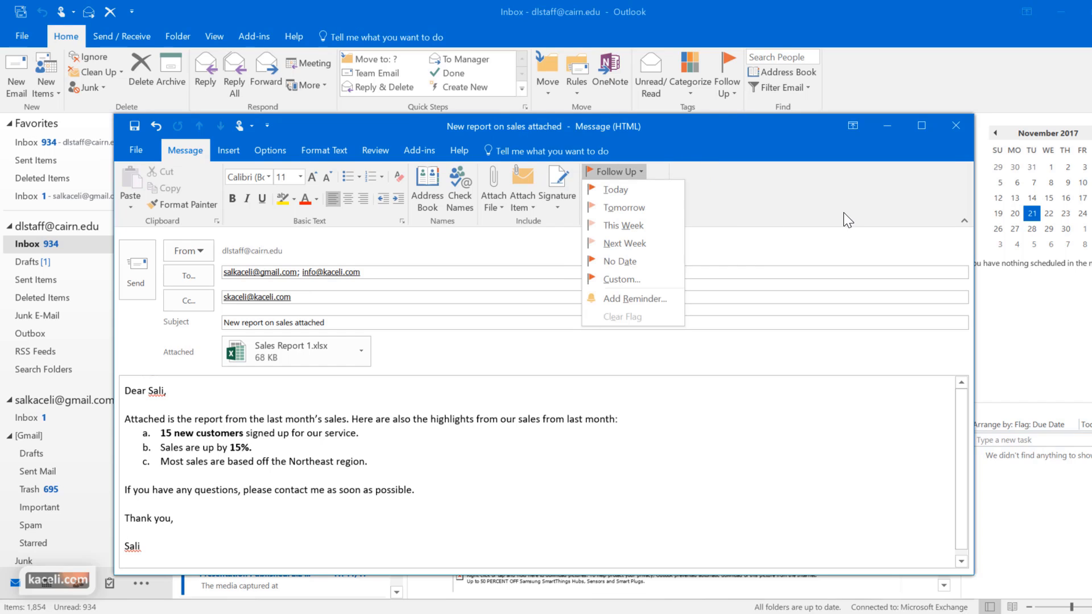
click(843, 212)
click(636, 176)
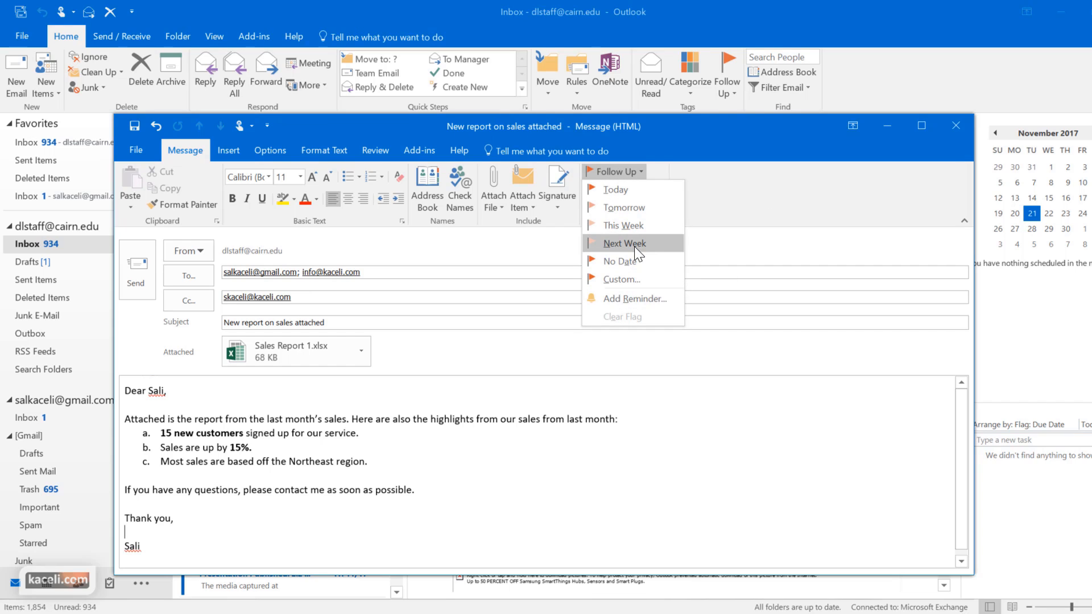
click(622, 208)
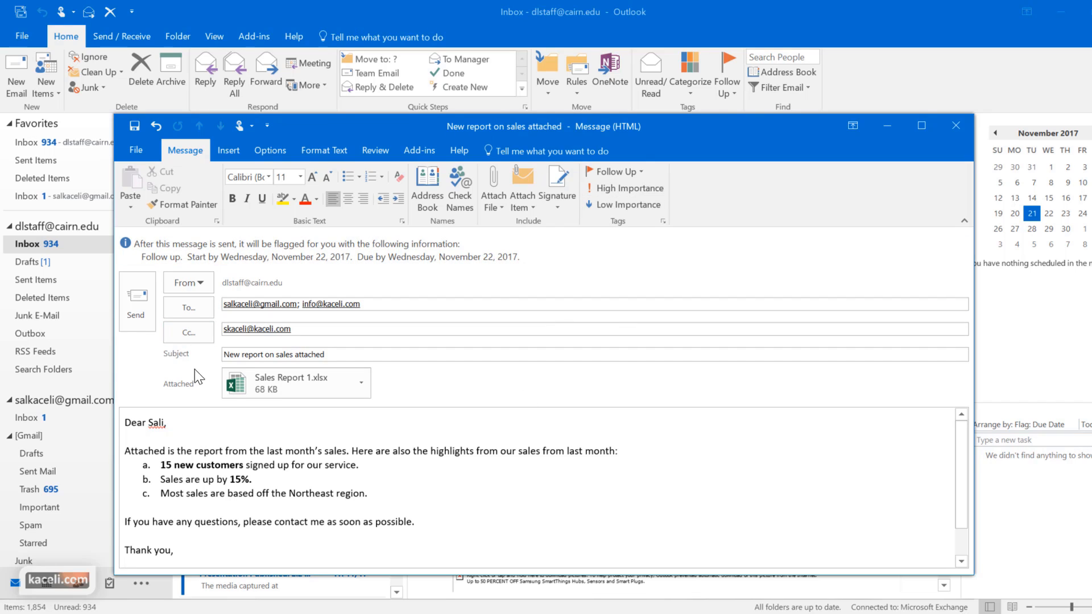
Send the email and check that the Outbox is empty
click(137, 302)
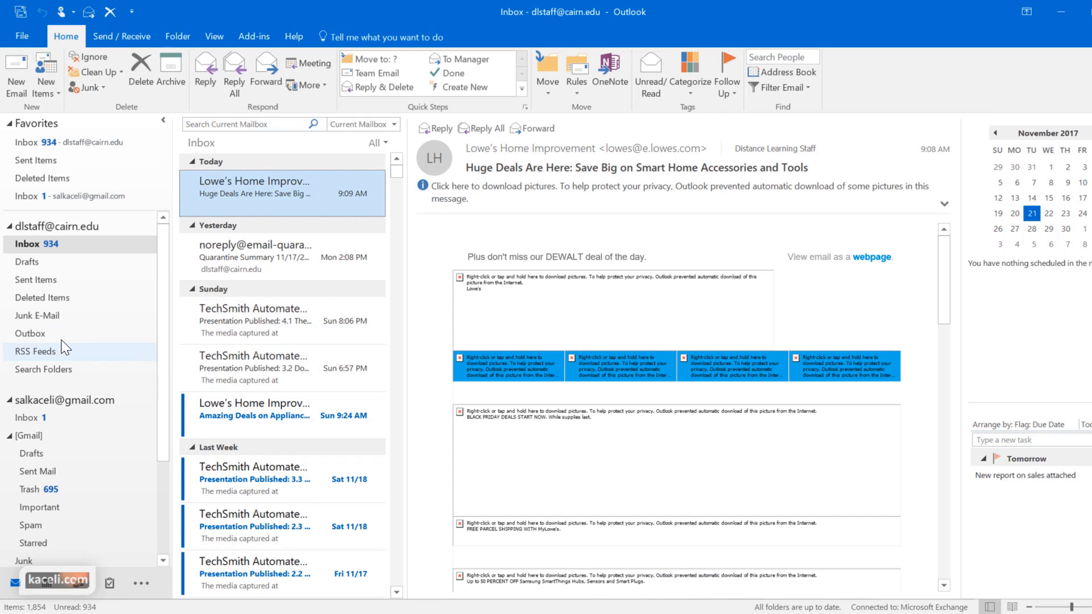
click(38, 337)
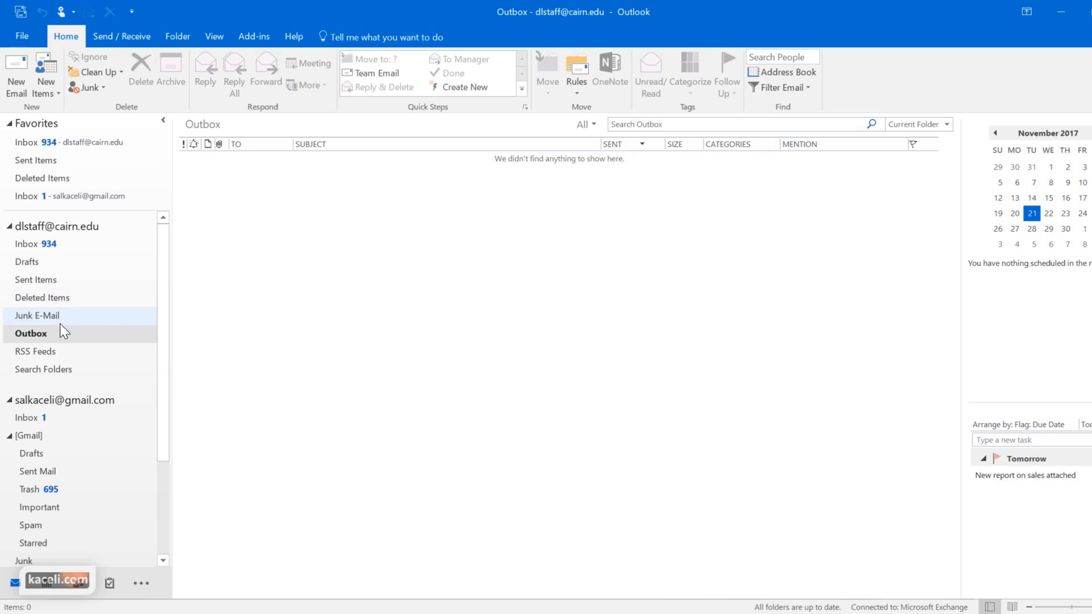
Confirm the sent copy in Outlook's Sent Items, then open 'New report on sales attached' in Gmail
click(46, 279)
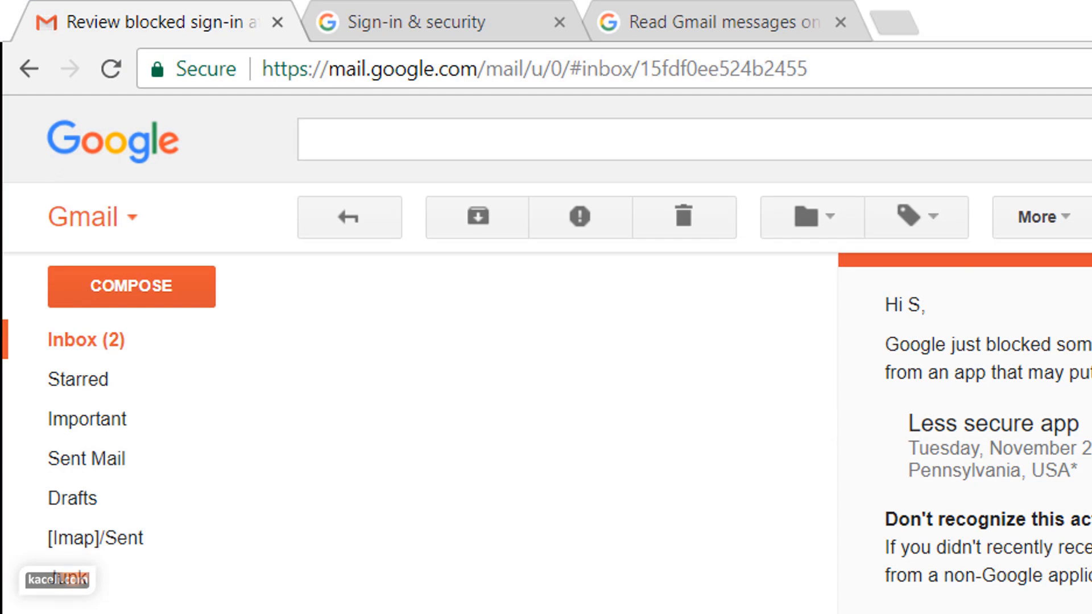
click(56, 341)
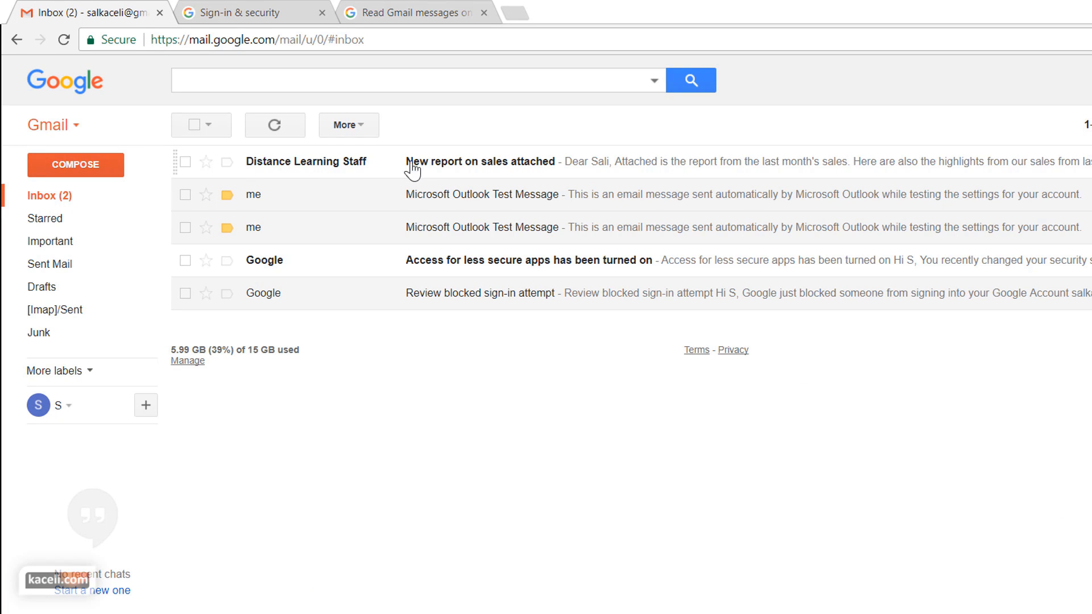
click(440, 172)
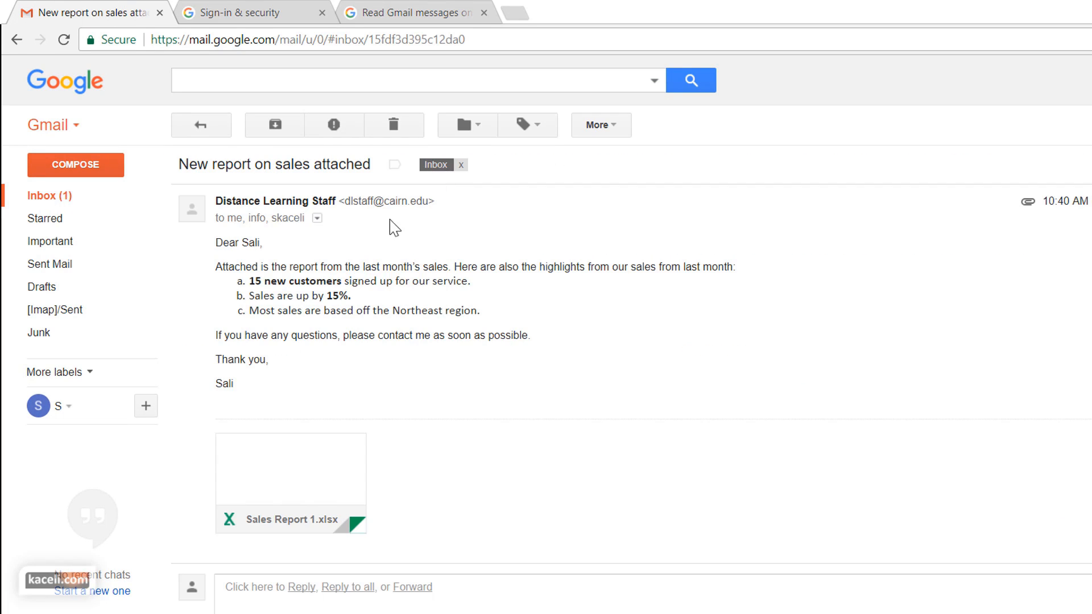
Preview the attached Sales Report 1.xlsx spreadsheet in Gmail
mouse_move(292, 508)
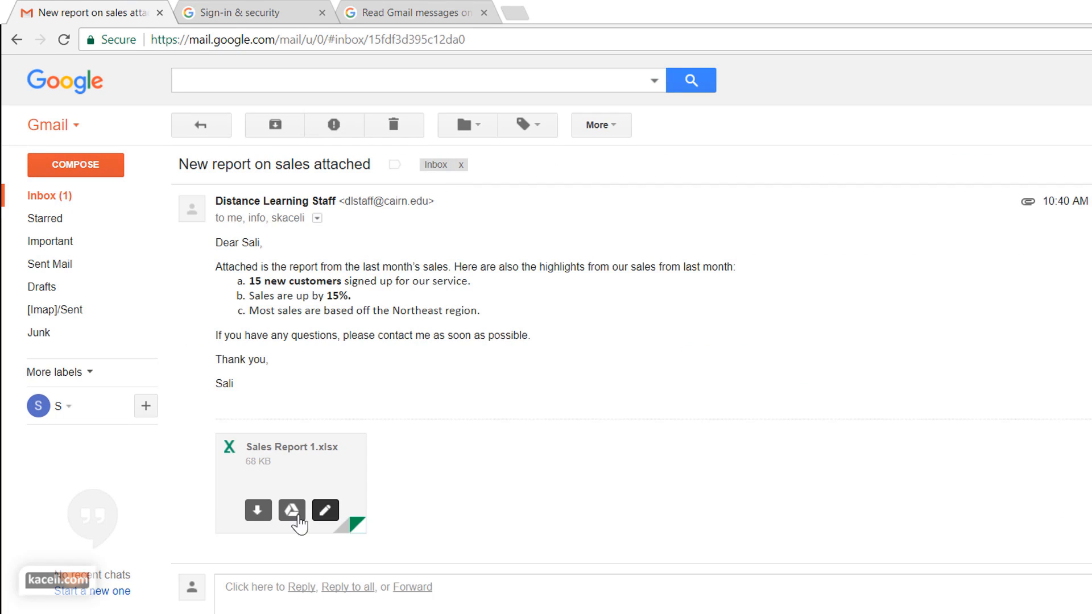
click(265, 471)
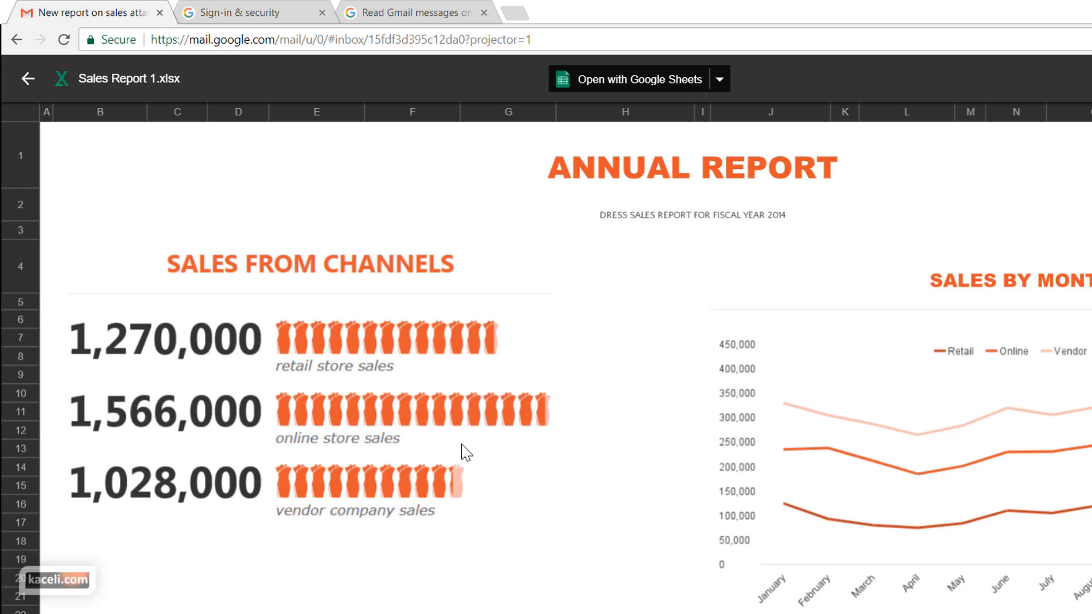
scroll(462, 446, down, 2)
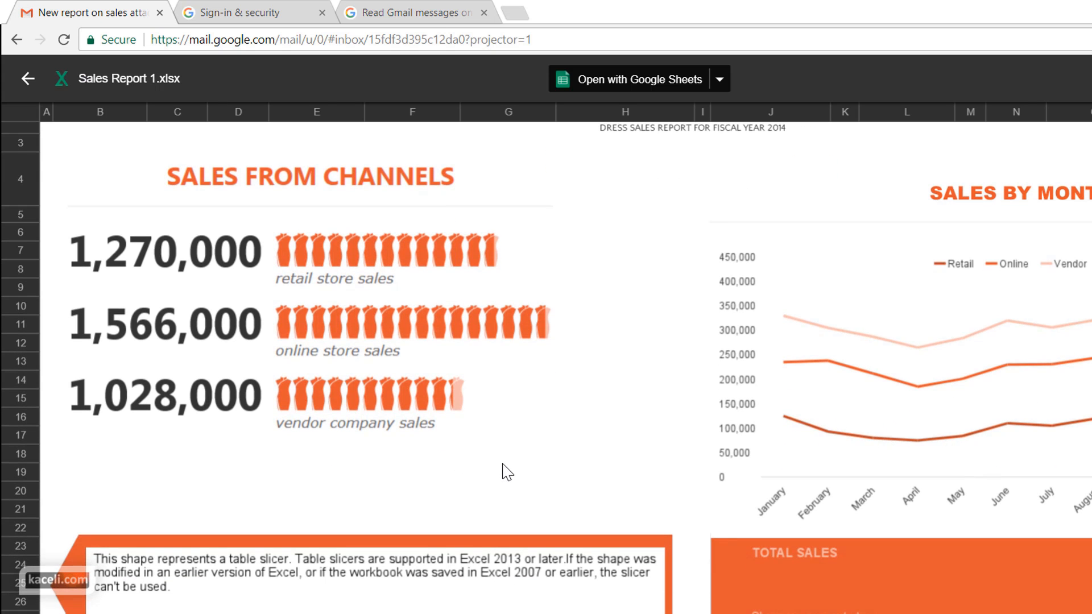
scroll(556, 434, up, 2)
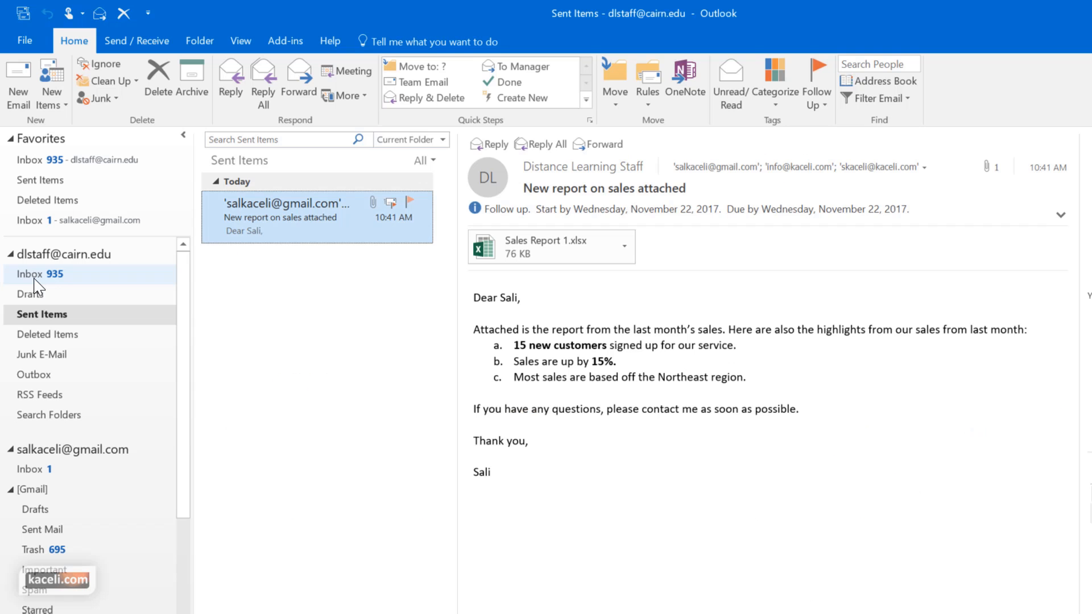
Read the Mail Delivery Subsystem Undeliverable notice for 'New report on sales attached', then delete it
click(33, 275)
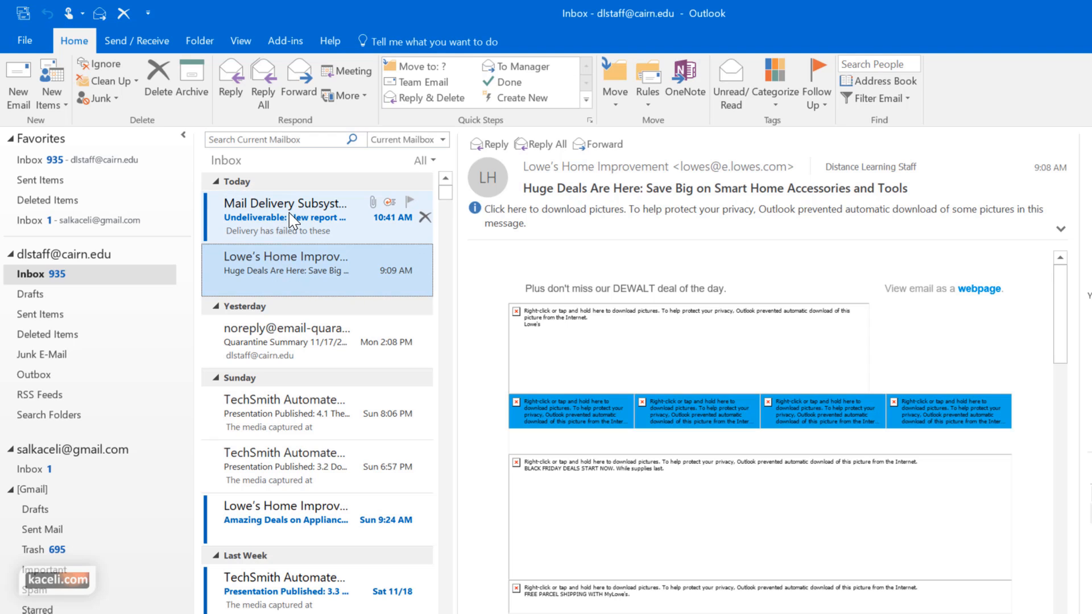
click(268, 218)
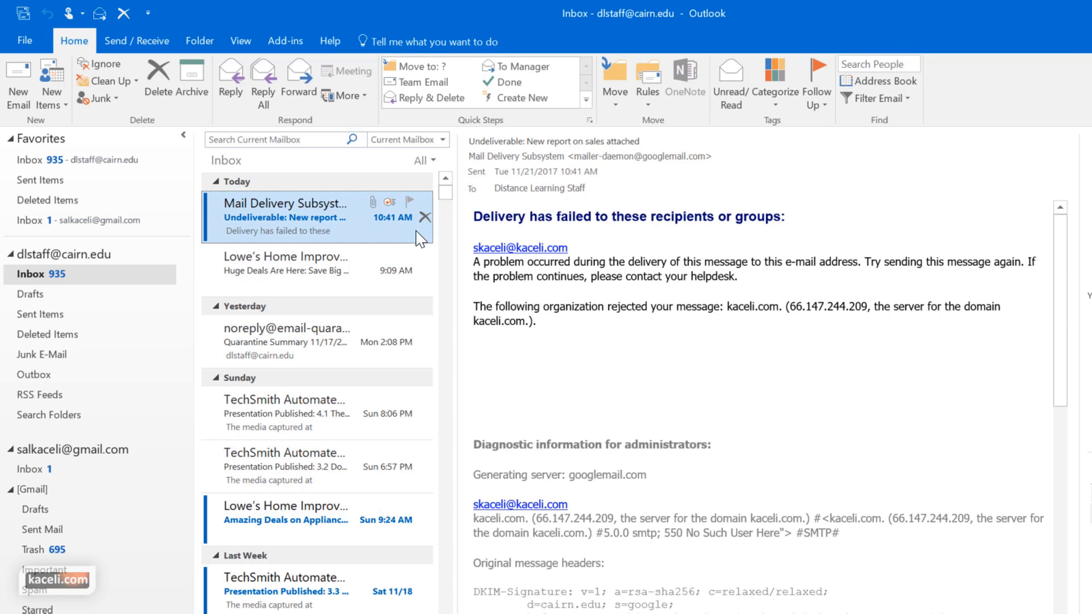
click(805, 392)
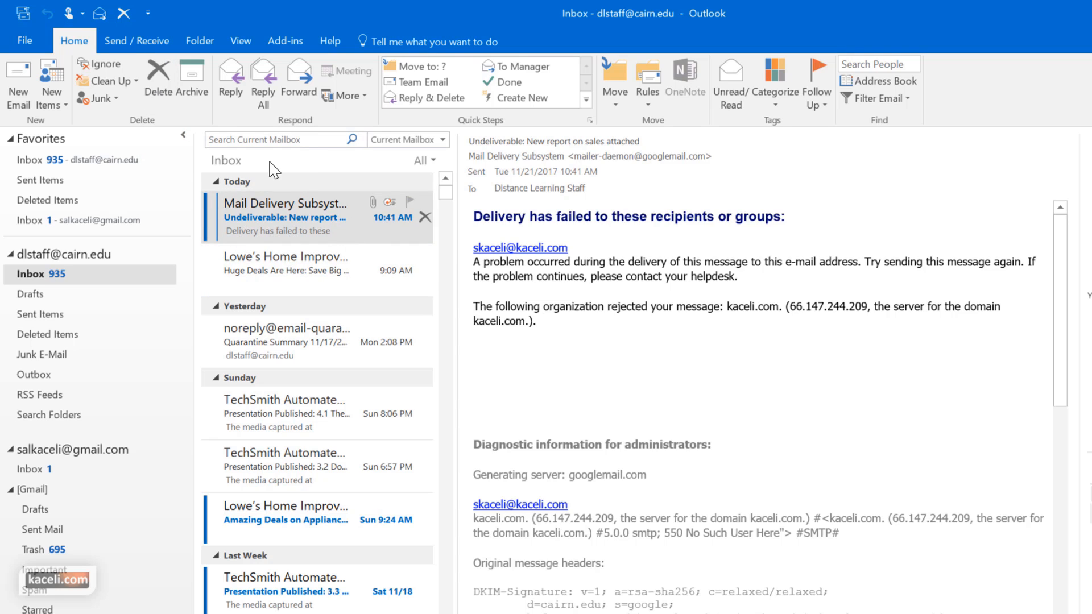
click(425, 218)
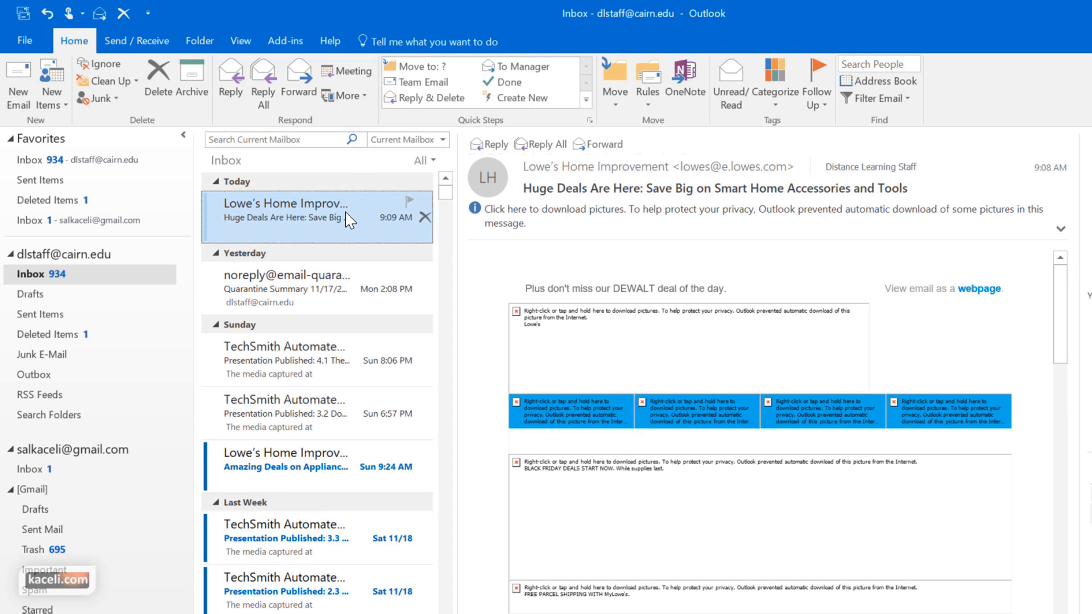
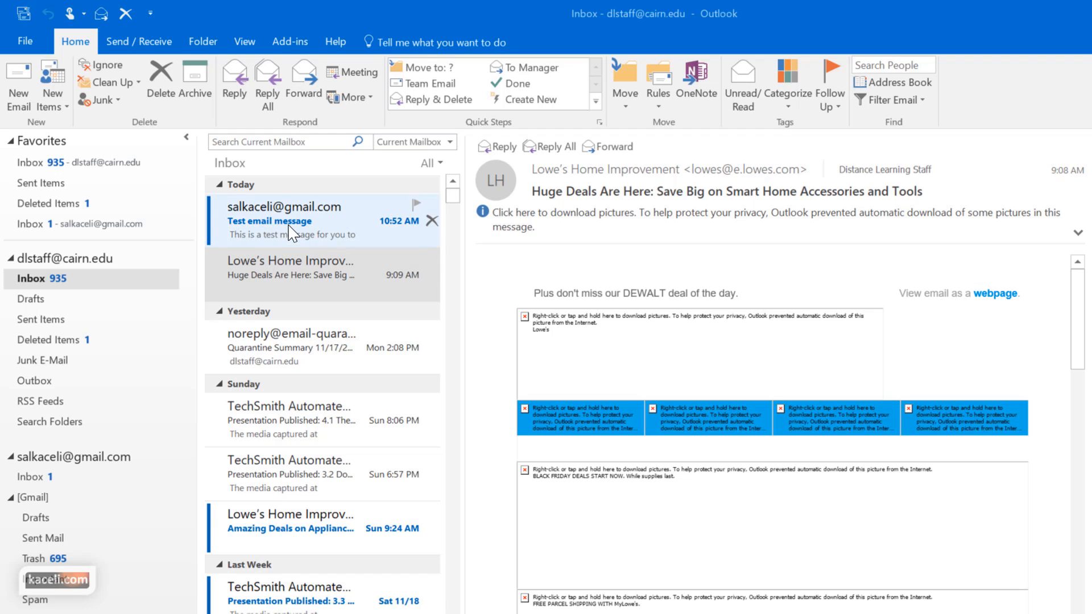
Show the work account's Inbox and open 'Test email message' in the reading pane
click(37, 162)
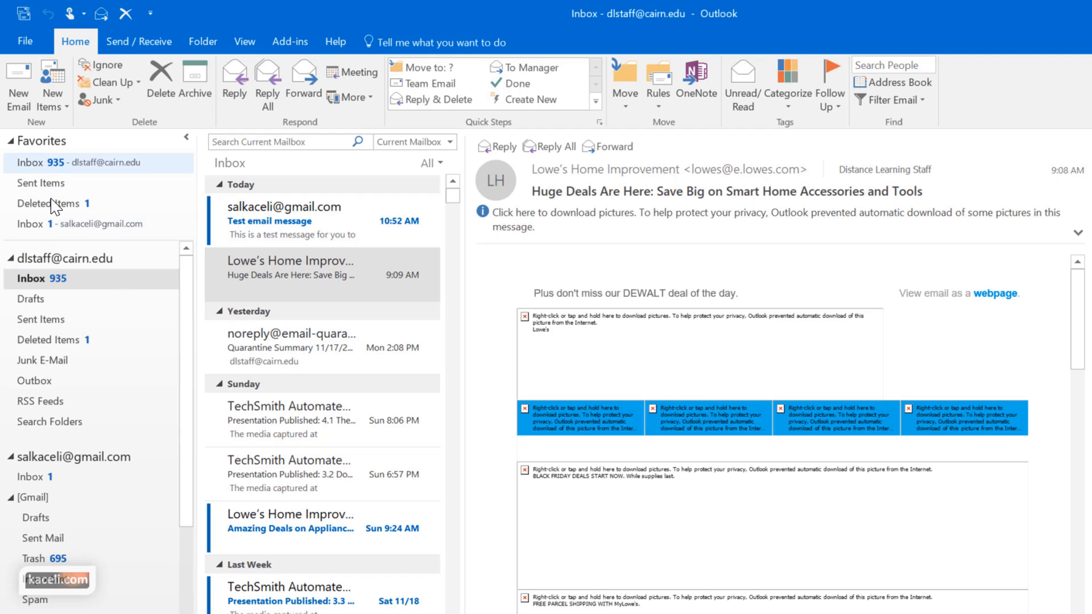
click(300, 220)
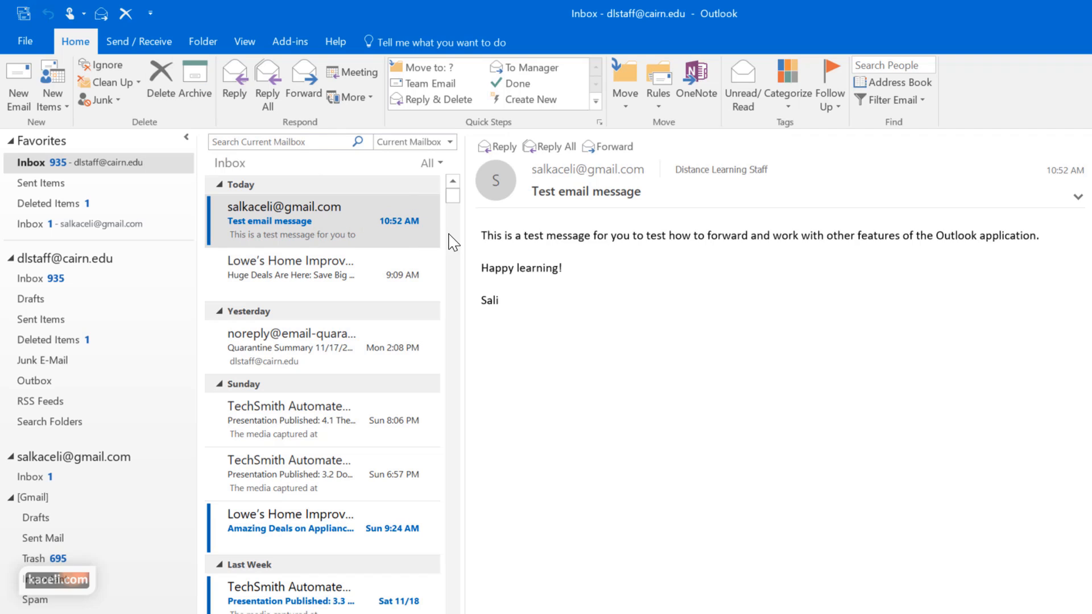
mouse_move(426, 224)
Flag 'Test email message' for follow-up, toggle the To-Do Bar task list, and preview the sales report task
click(417, 205)
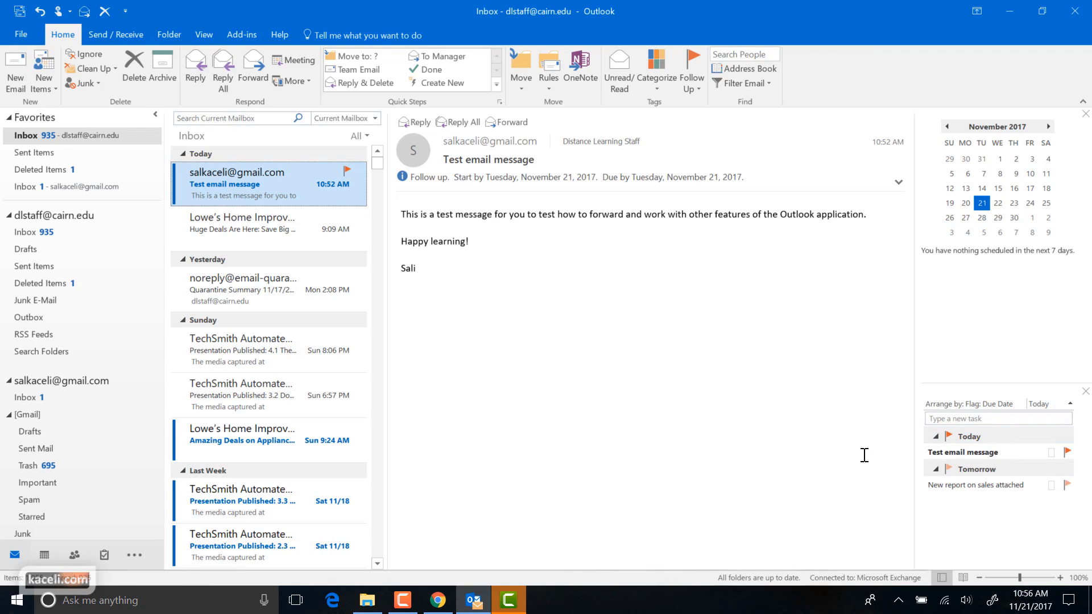
click(204, 35)
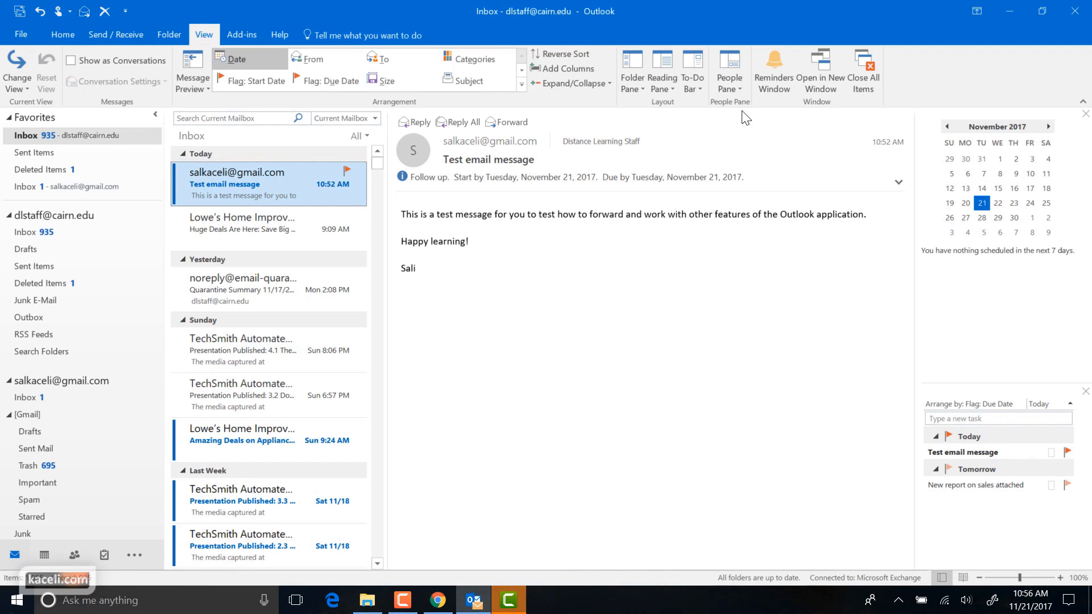
click(703, 92)
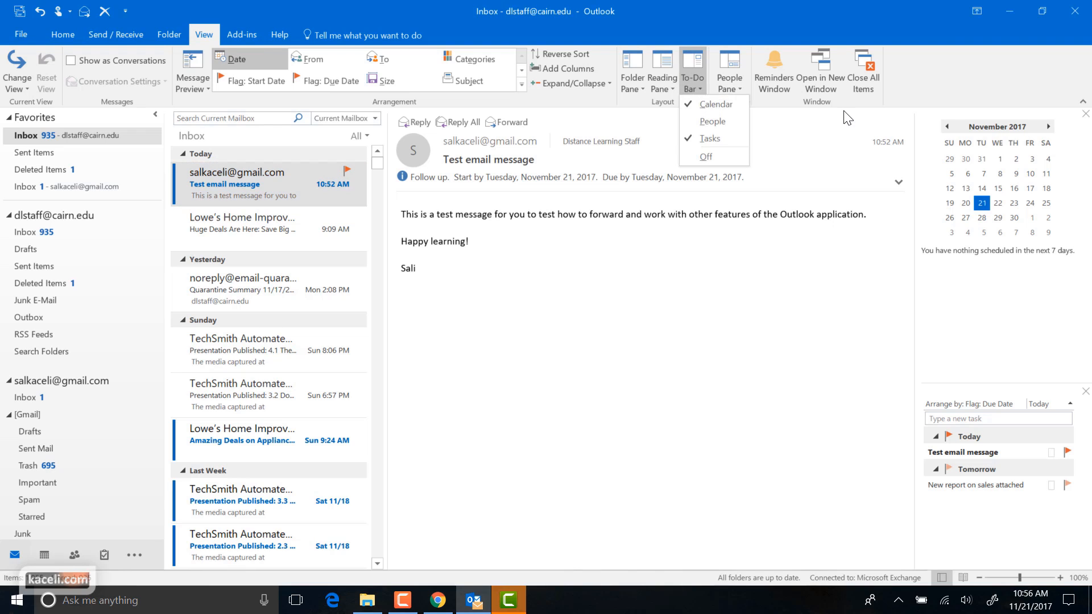
click(701, 139)
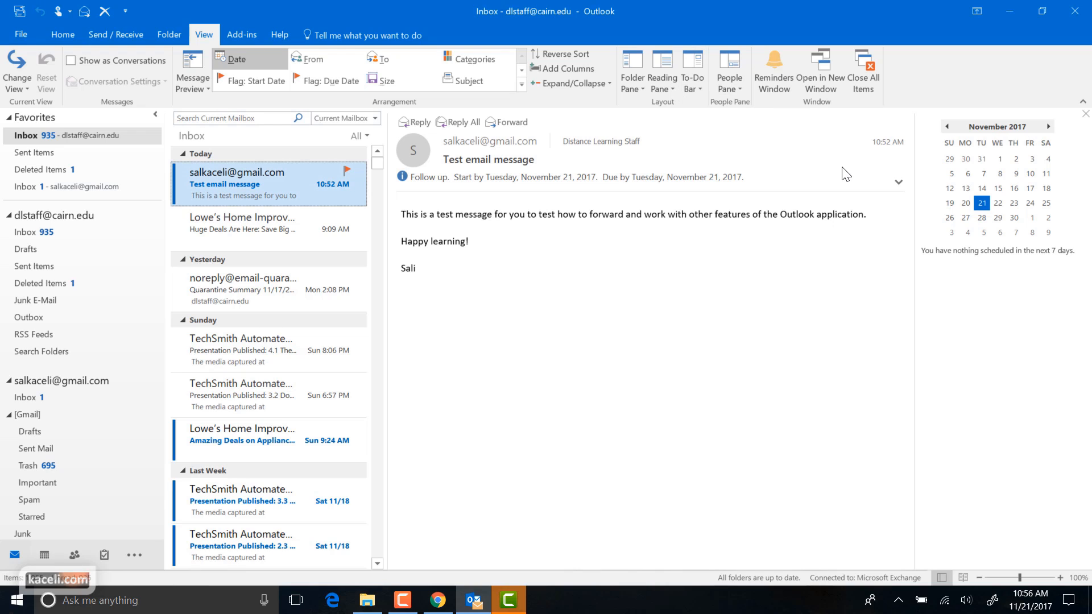
click(695, 86)
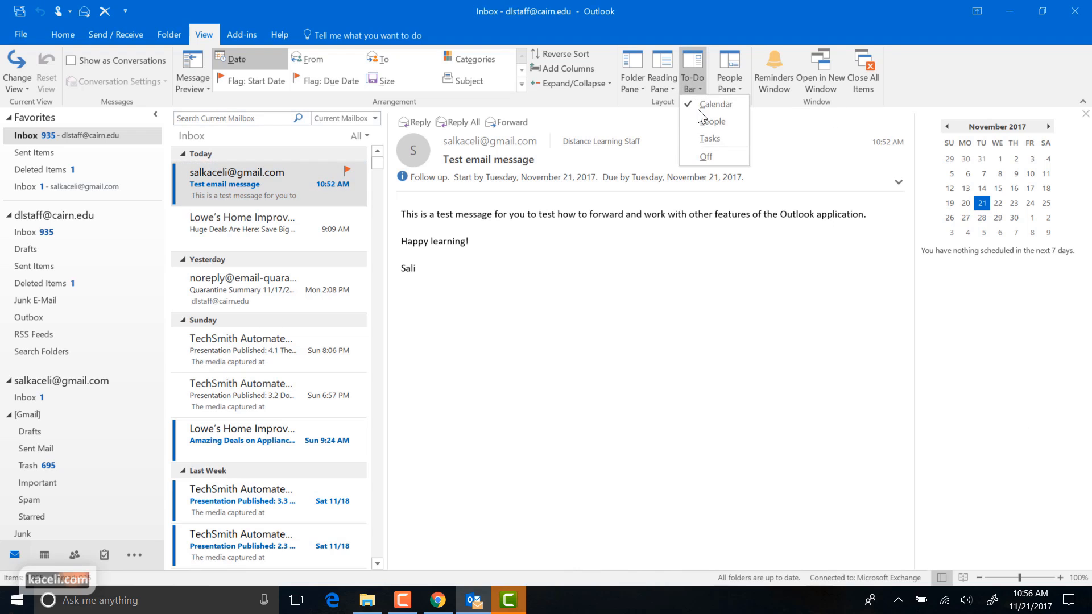
click(708, 140)
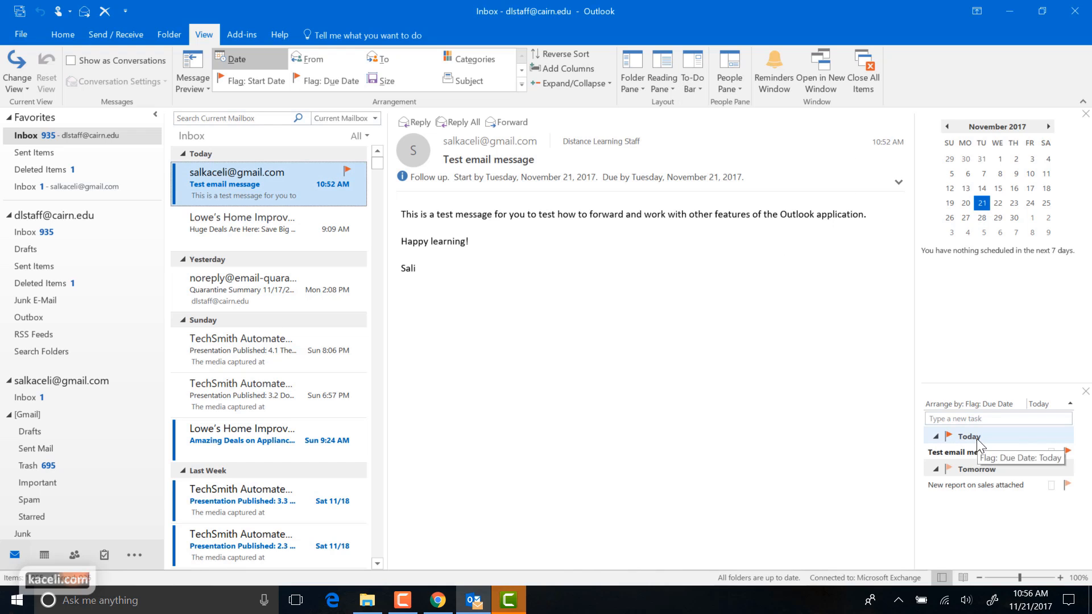
double_click(961, 486)
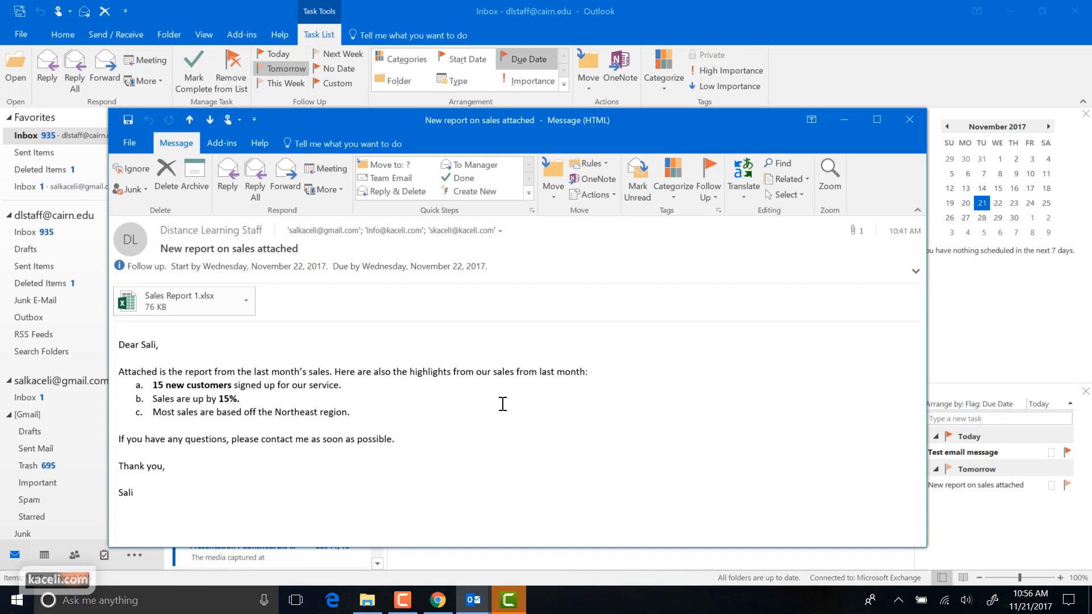
key(Escape)
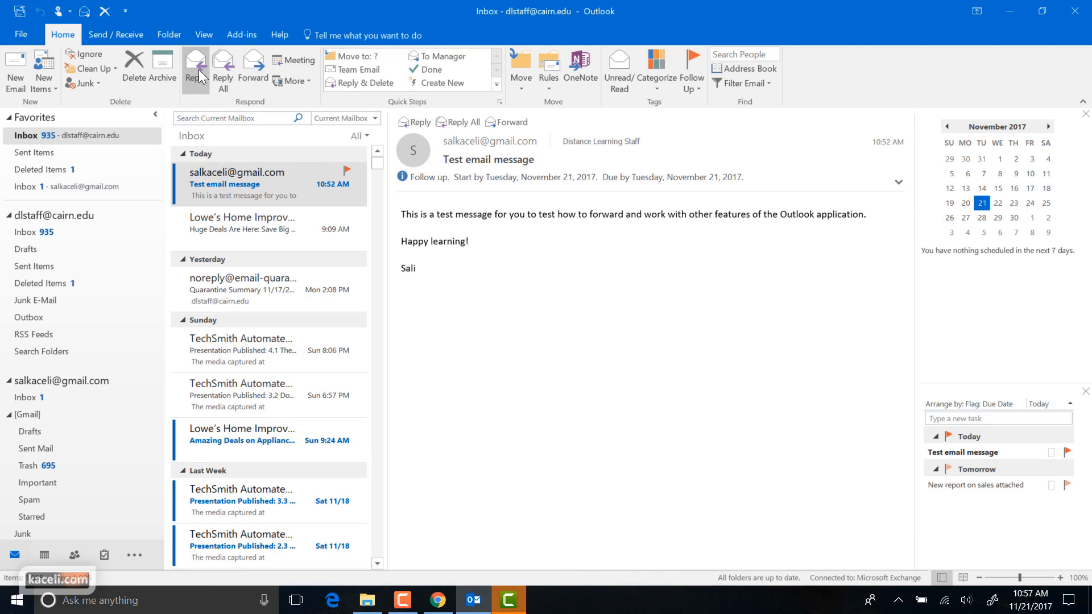
Reply to 'Test email message' with a greeting to the sender and add a Bcc line
click(414, 123)
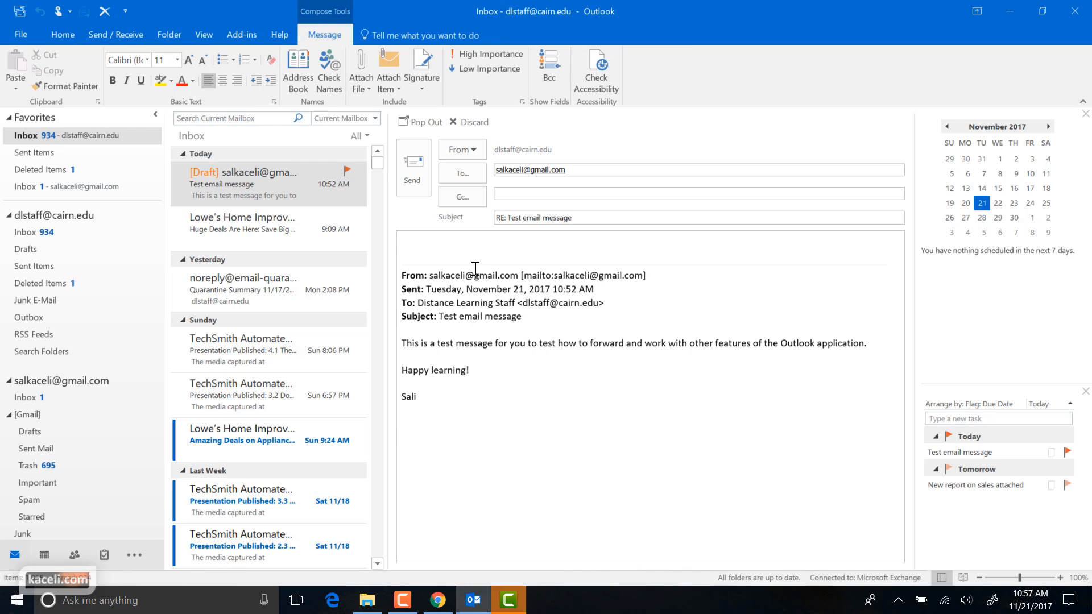
text(Hi Sali,)
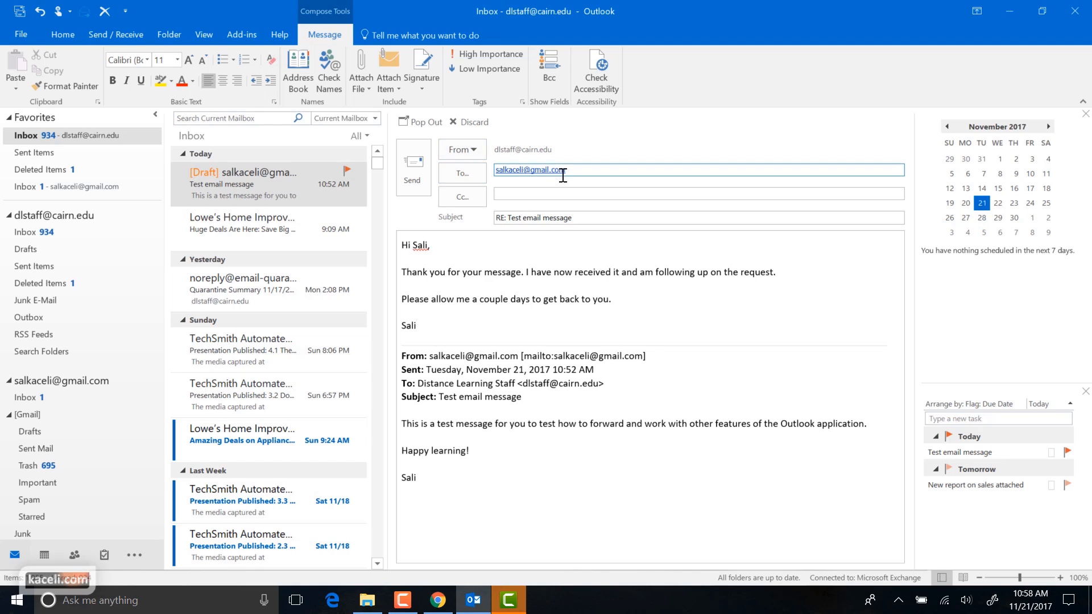
click(566, 198)
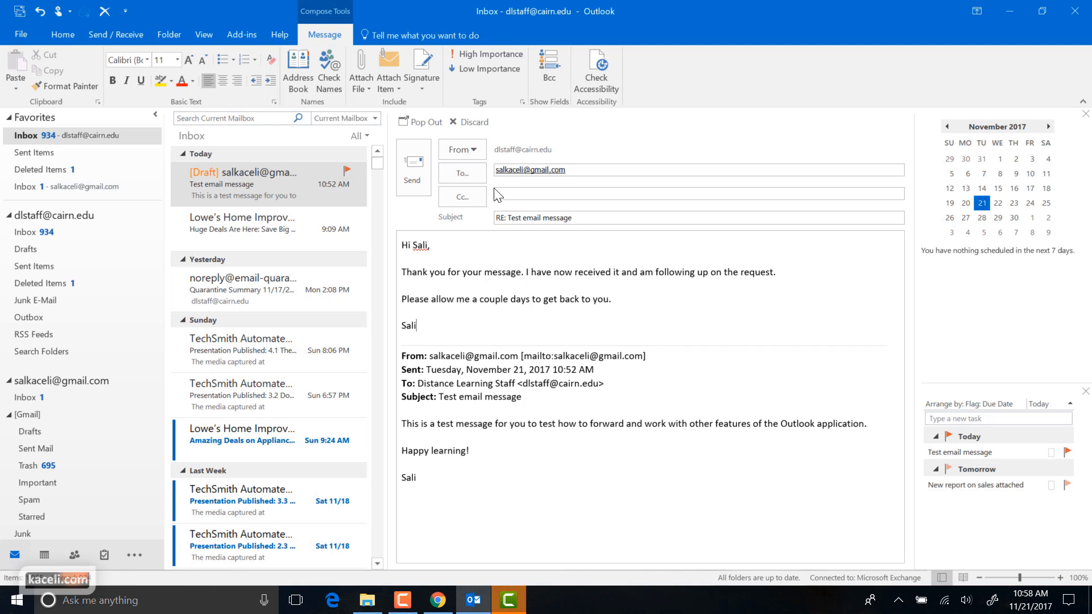
click(532, 194)
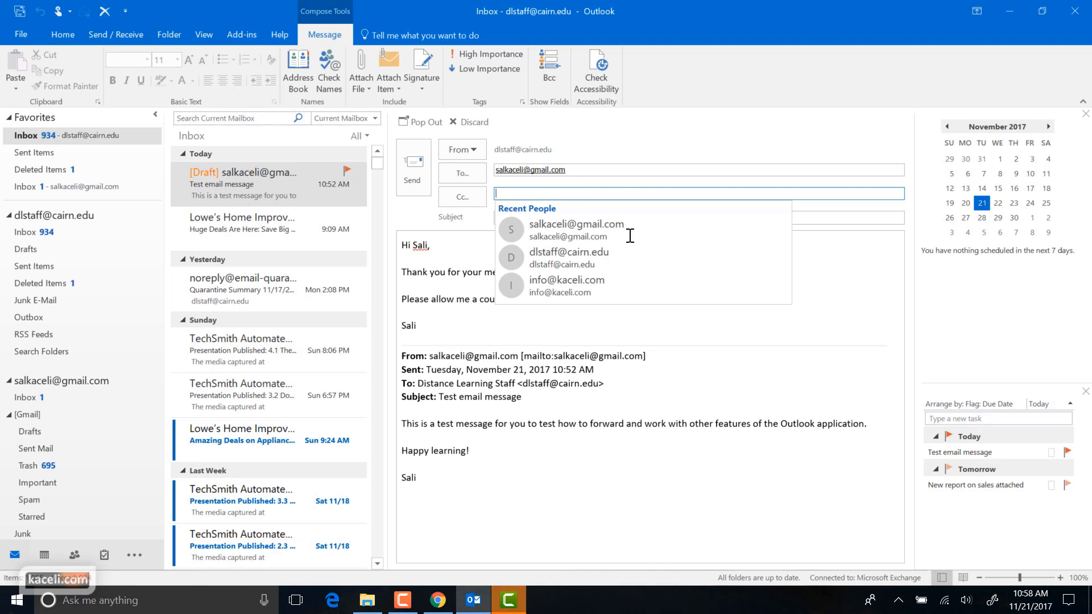
click(823, 324)
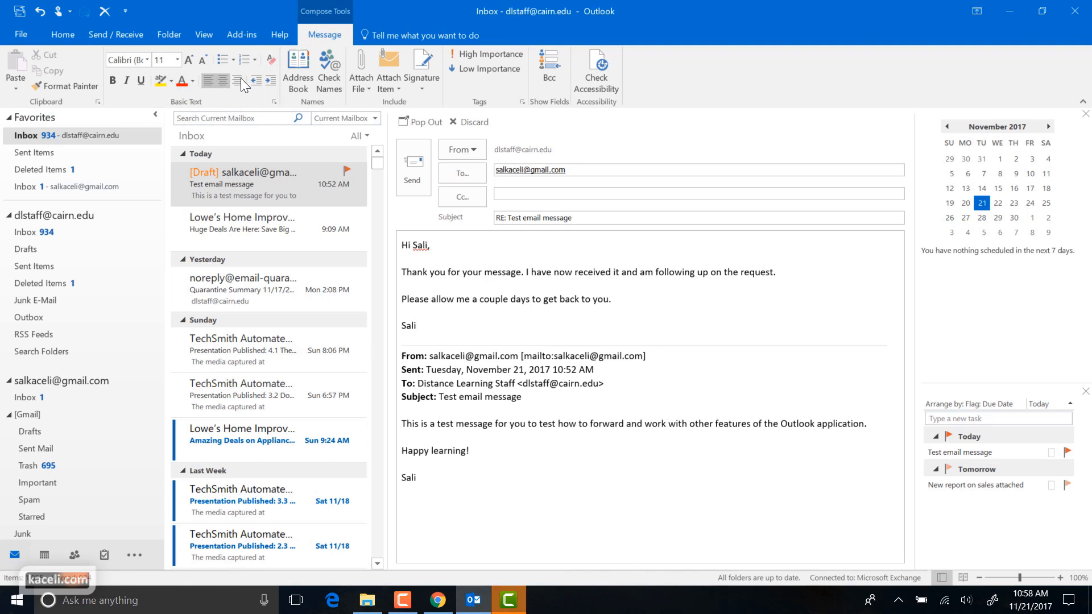
click(435, 309)
click(550, 73)
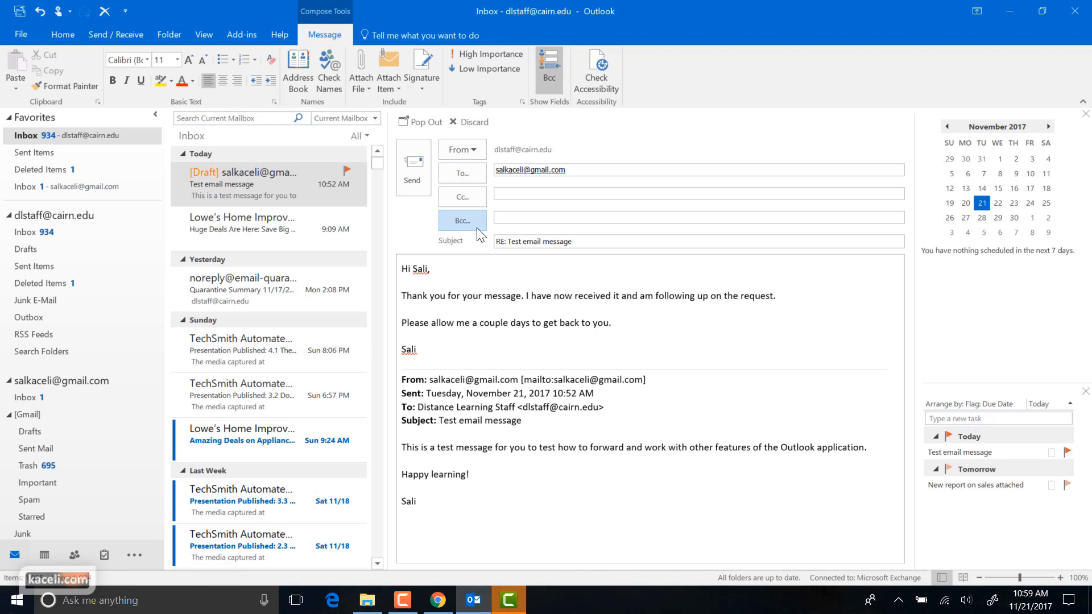
Bcc the original sender from Recent People, pop the reply into its own window, and send it
click(566, 217)
click(575, 252)
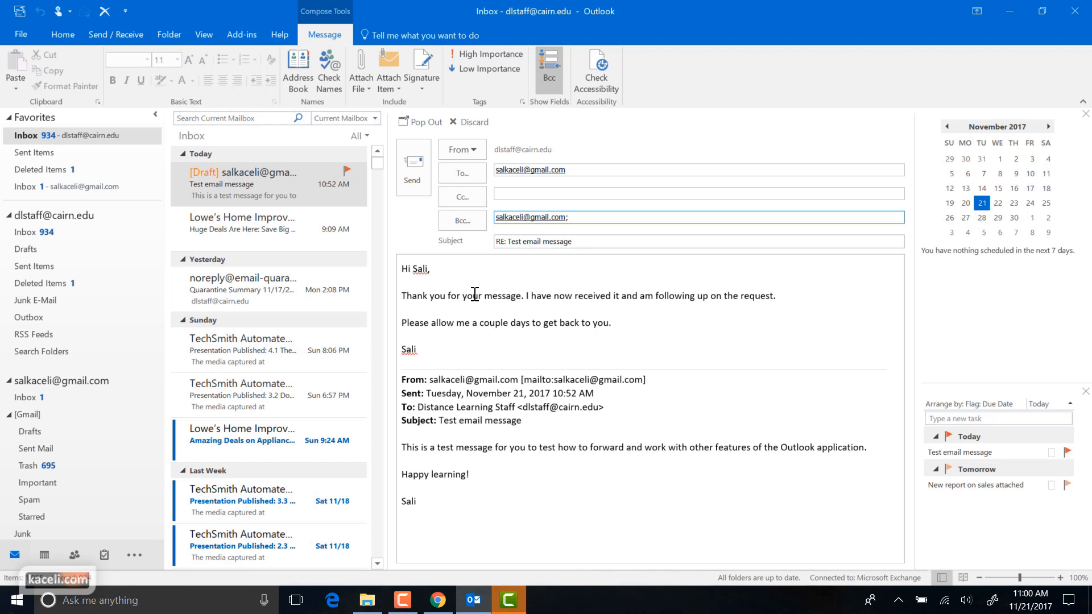
click(424, 121)
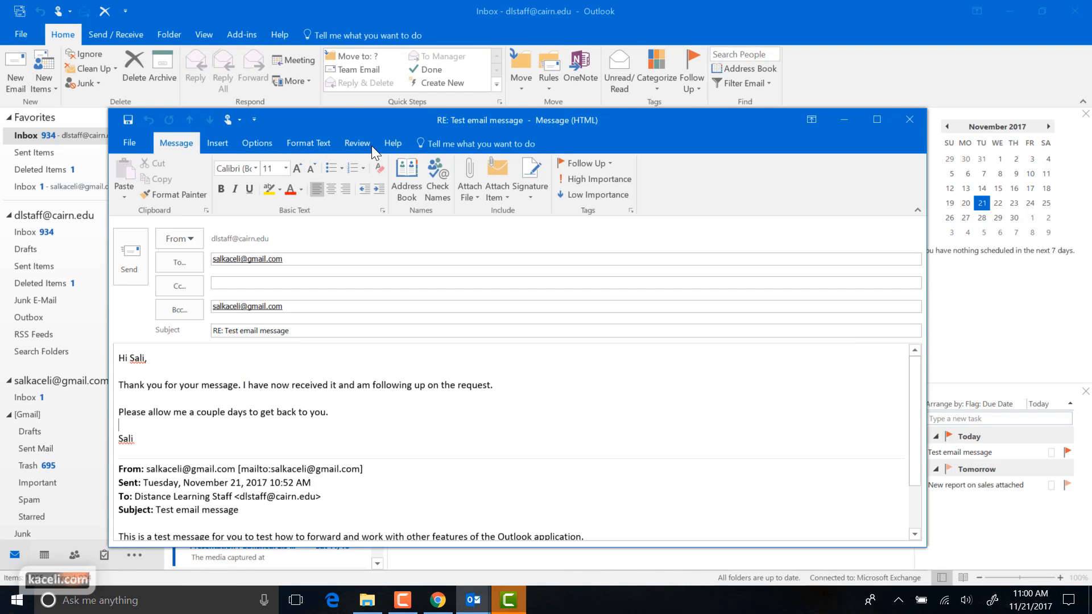
drag(310, 121, 336, 92)
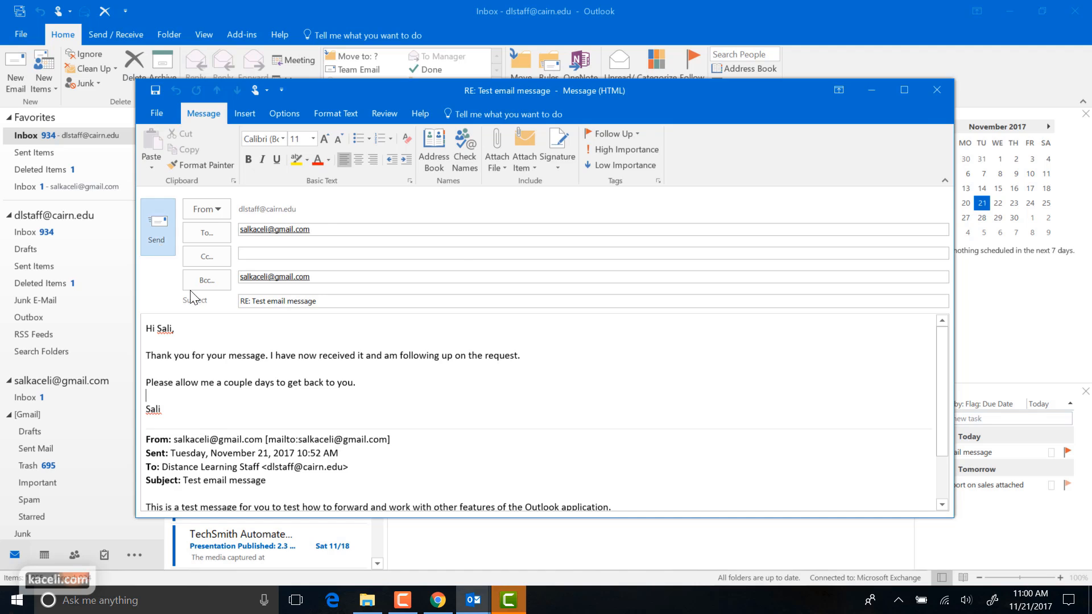
click(158, 242)
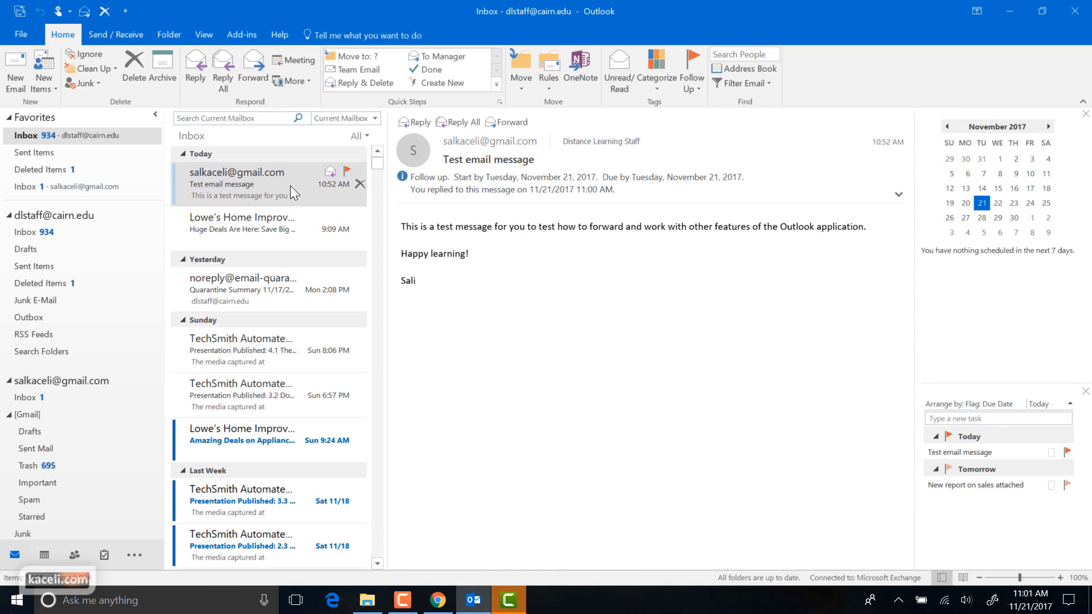
Start a Reply All to 'Test email message' and place the cursor in the Cc field
click(459, 122)
click(498, 195)
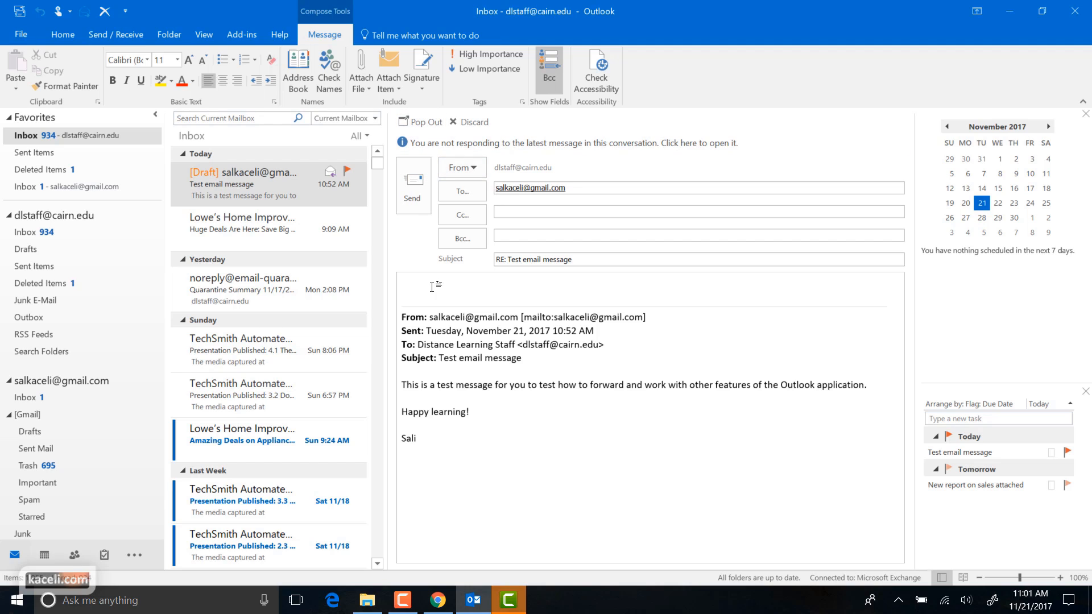
Send the empty reply, then draft a forward to the sender's Gmail address and discard it
click(414, 189)
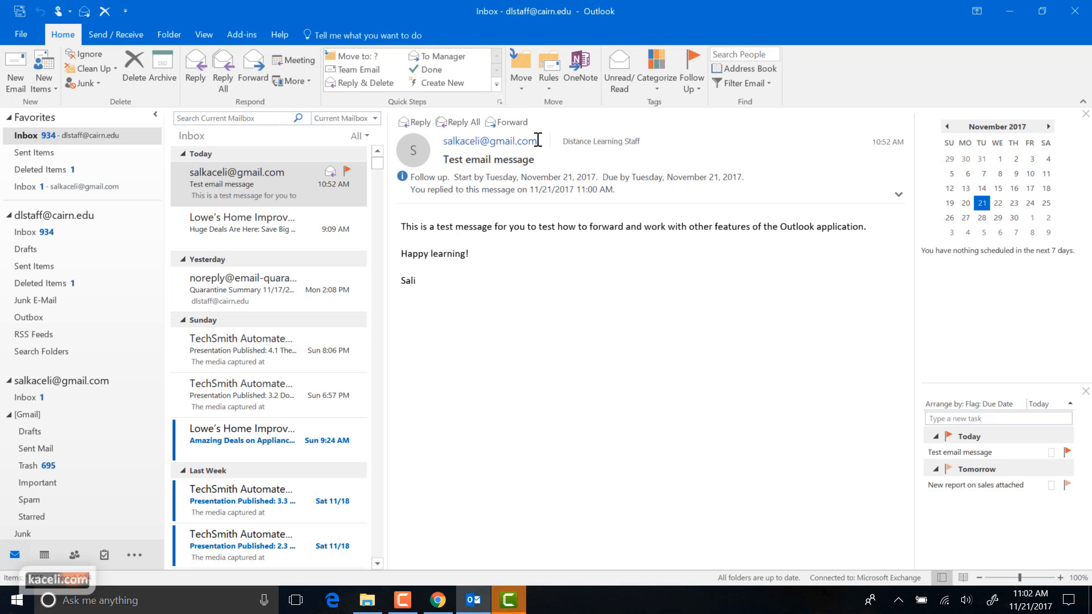
click(511, 123)
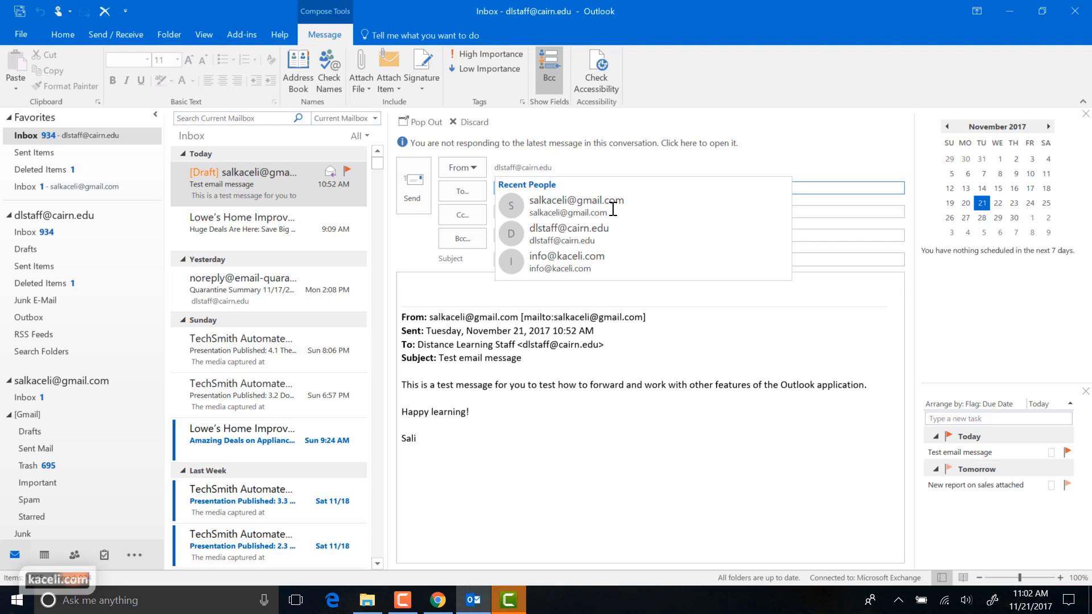
click(878, 476)
click(531, 188)
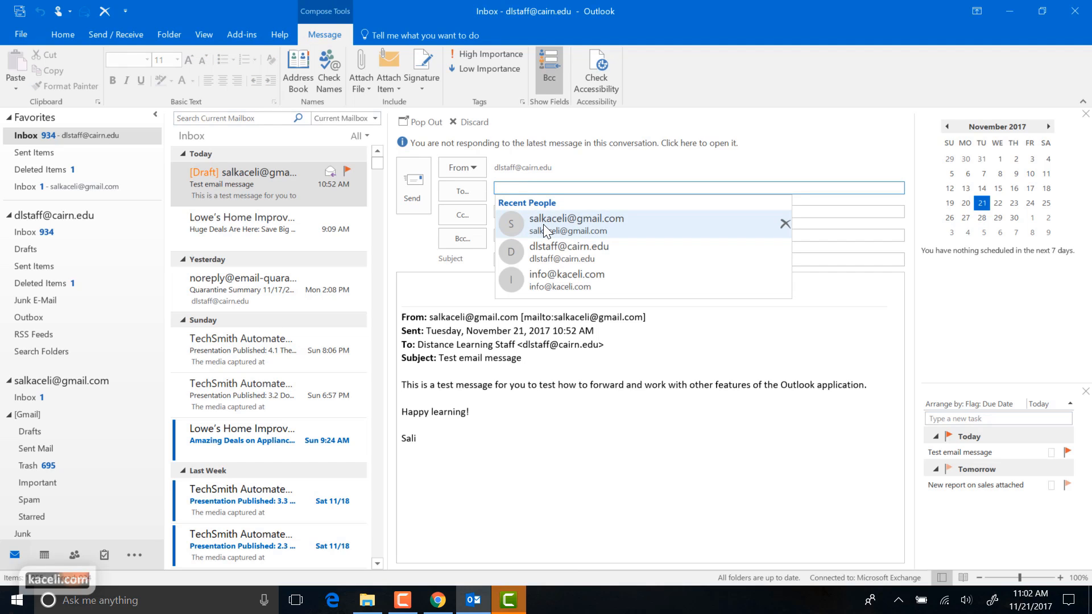
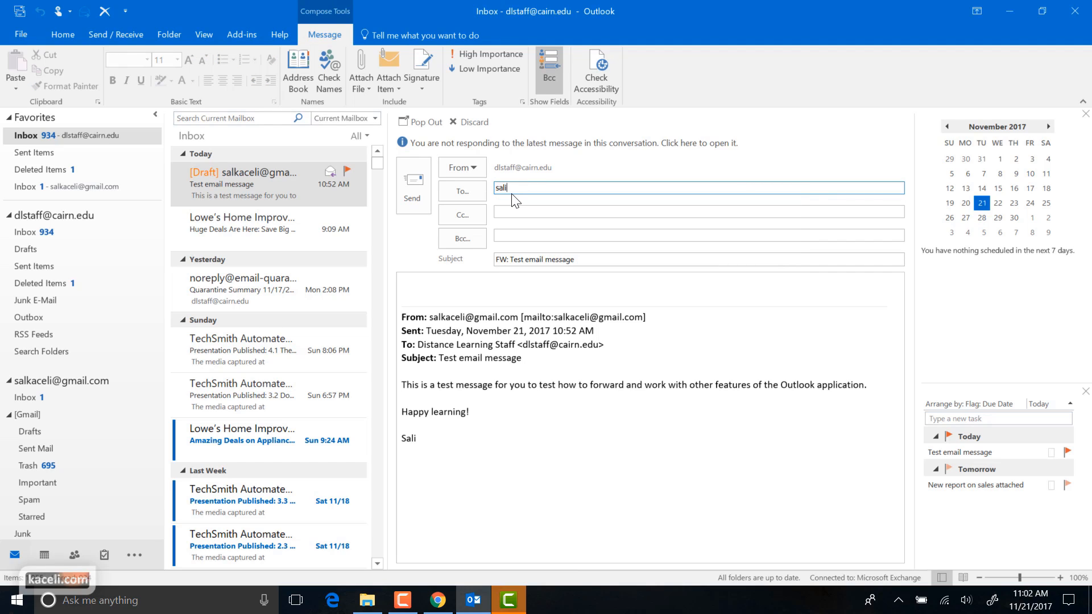
click(528, 212)
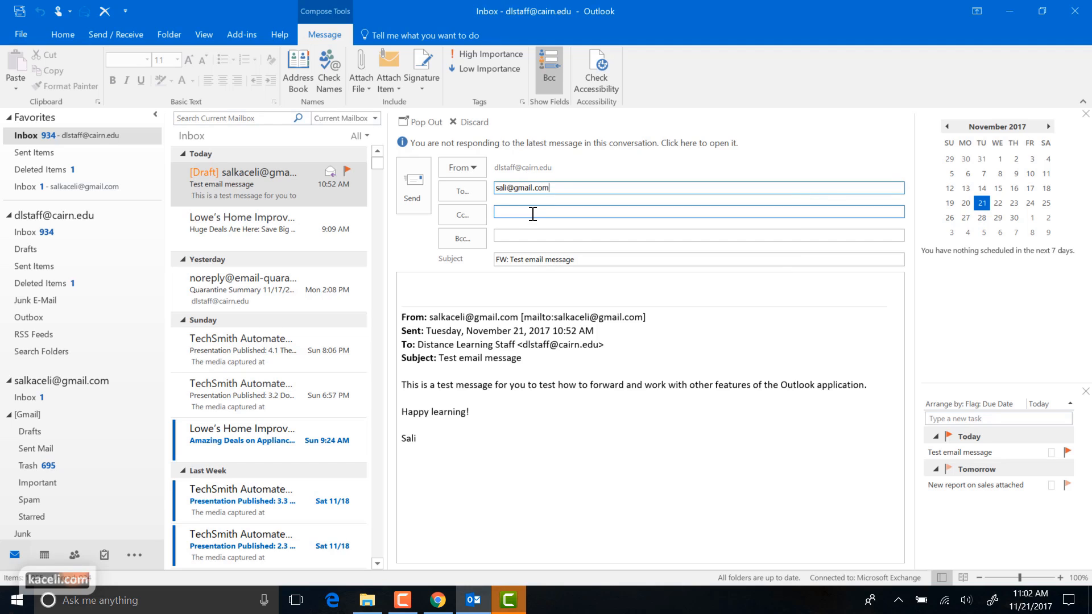
click(475, 125)
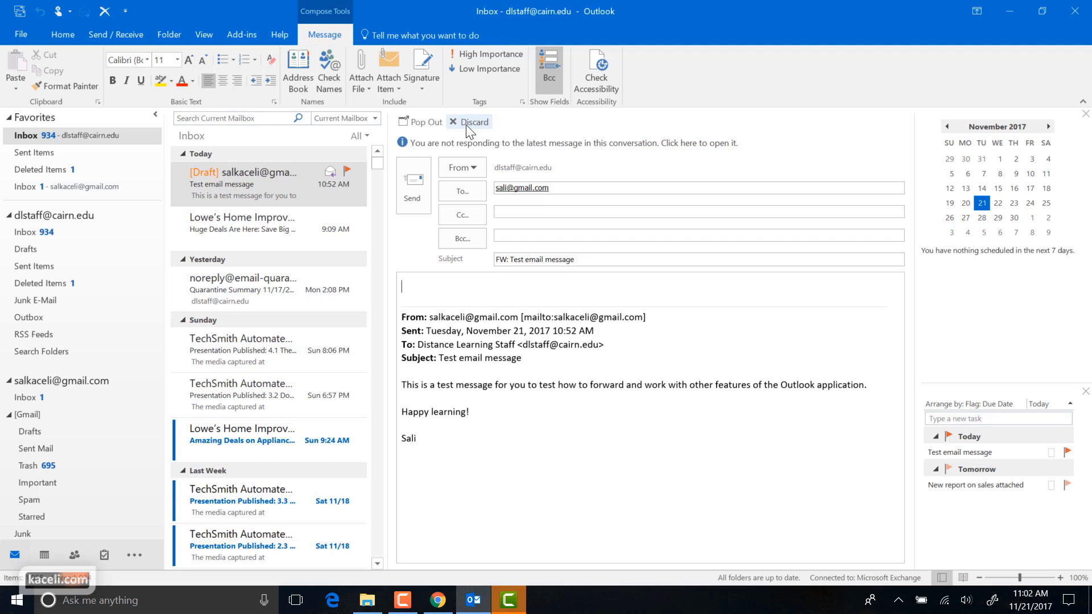
click(466, 125)
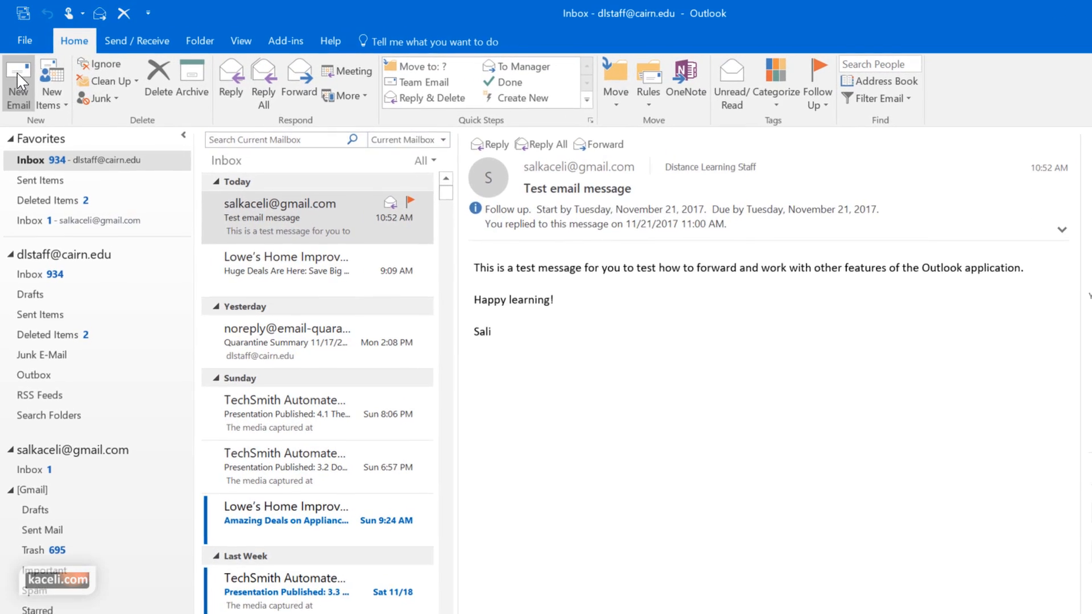
Draft a new 'Sales report' message to a recent contact with a greeting and past-month findings line
click(18, 80)
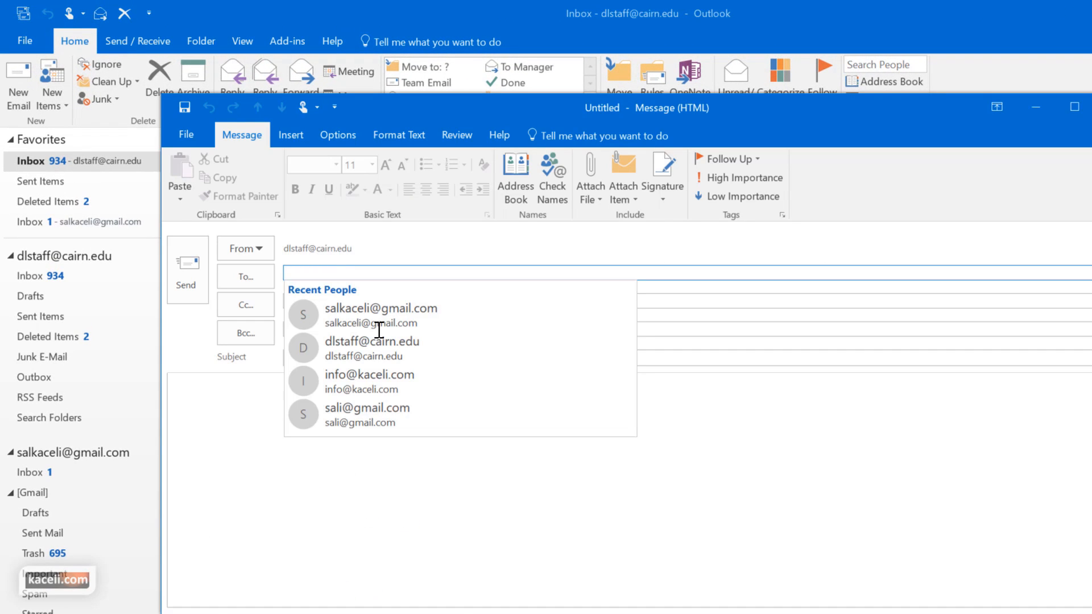
click(380, 314)
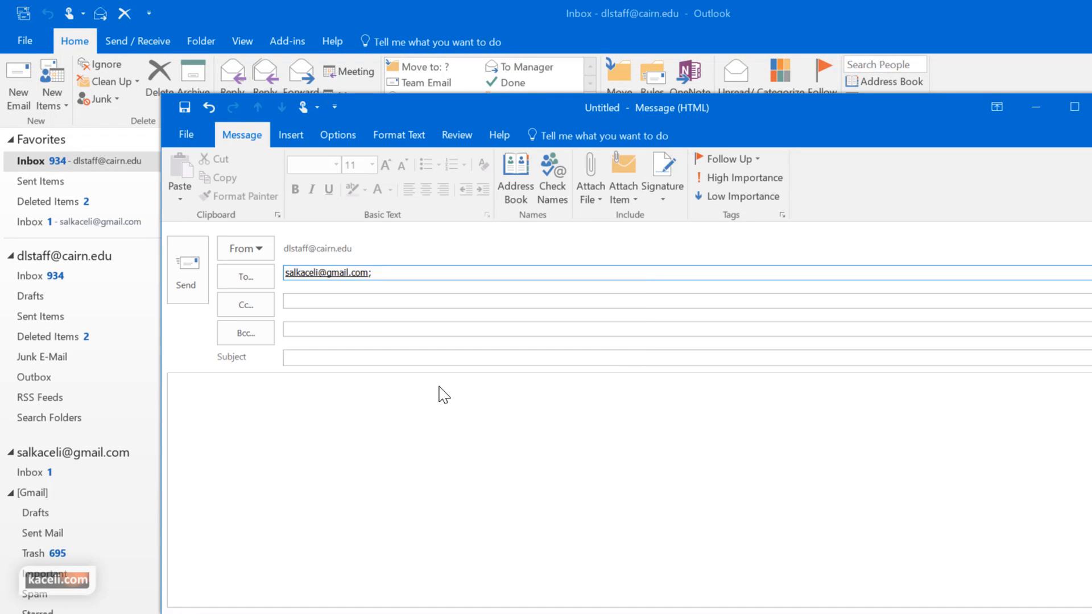
text(Sales report)
click(281, 410)
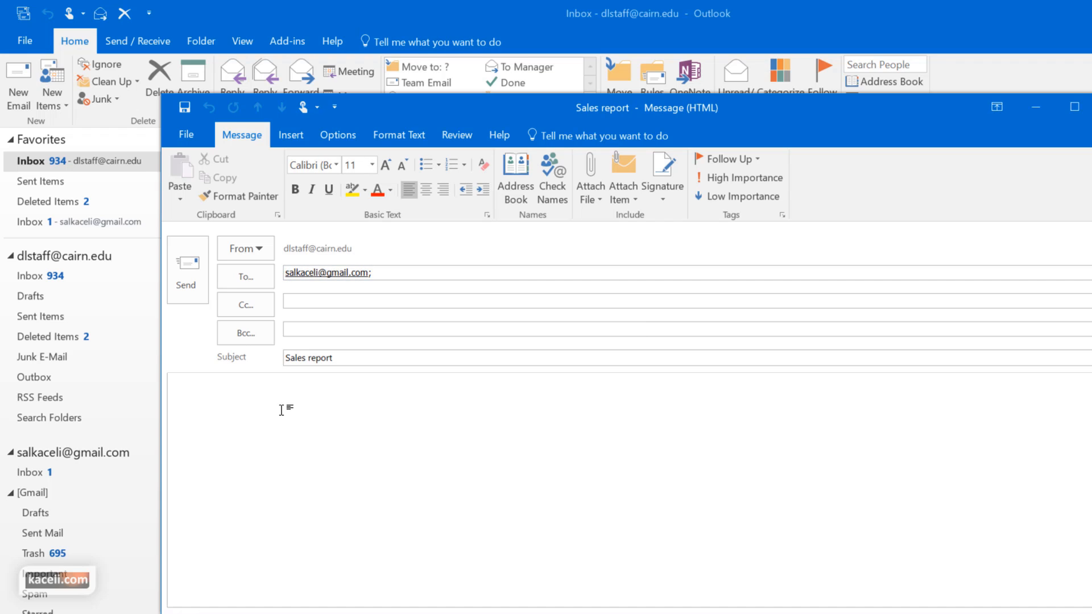
text(Dear Sali,)
key(Return)
key(Return)
text(Here are some of the findings for the sales for the past month.)
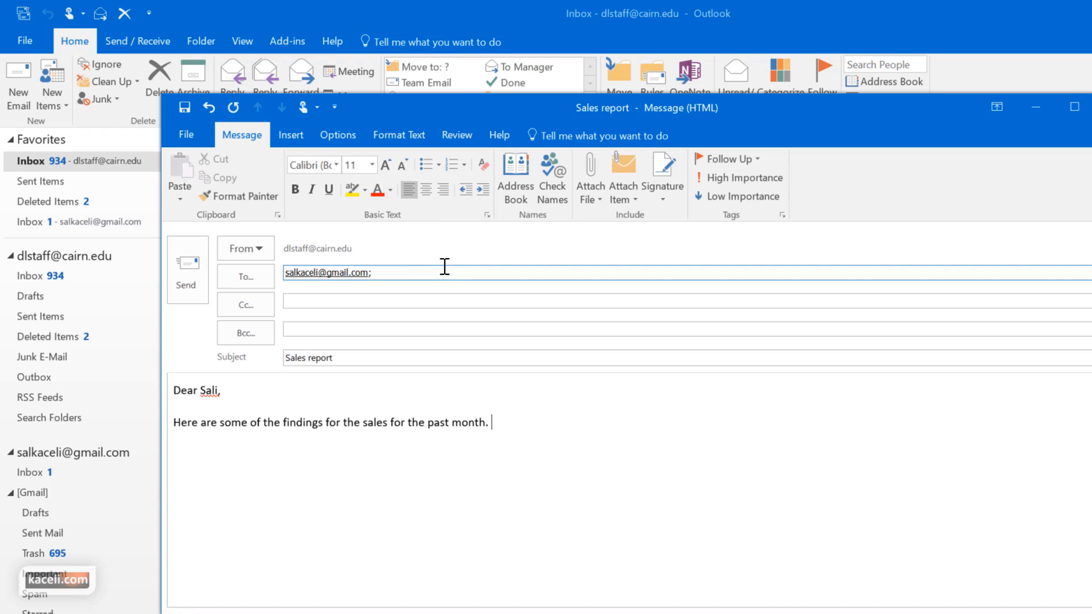
Add a blank line, check Attach File's recent items, and open the Insert Item window
click(292, 138)
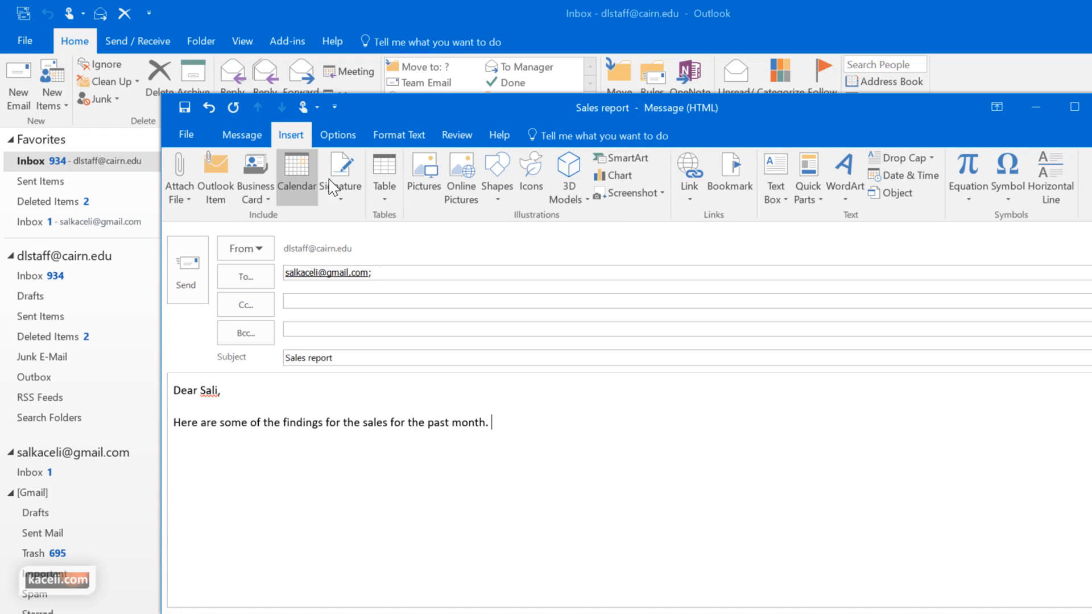
key(Return)
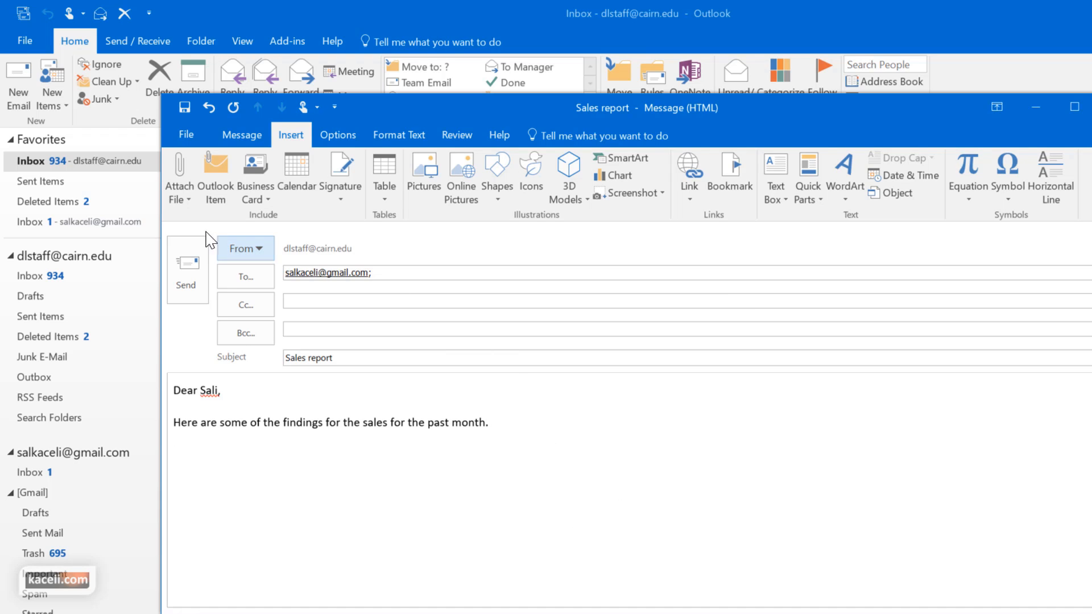
click(189, 200)
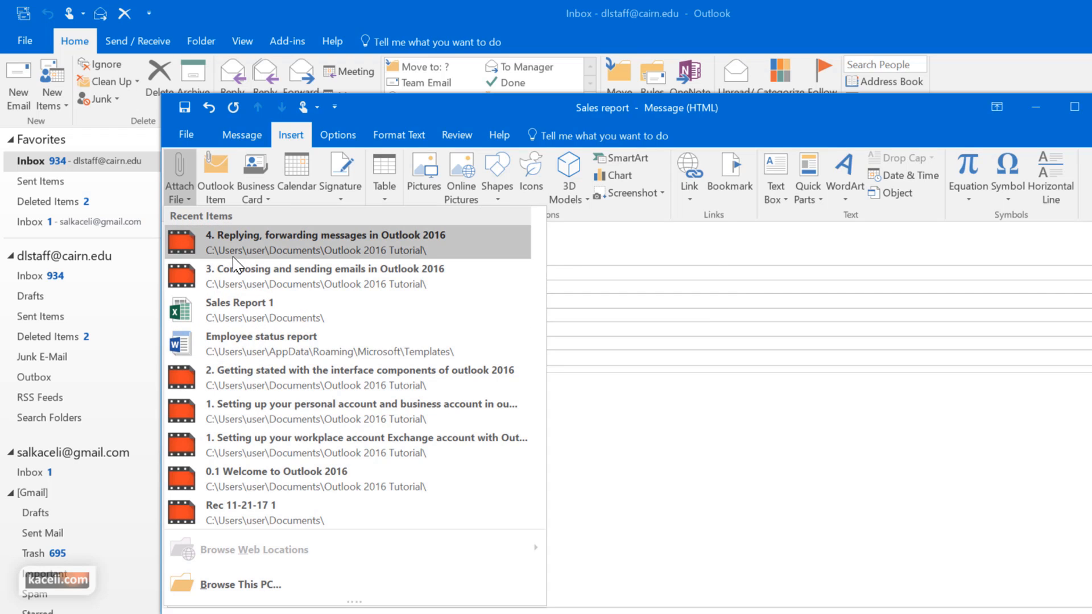
click(209, 193)
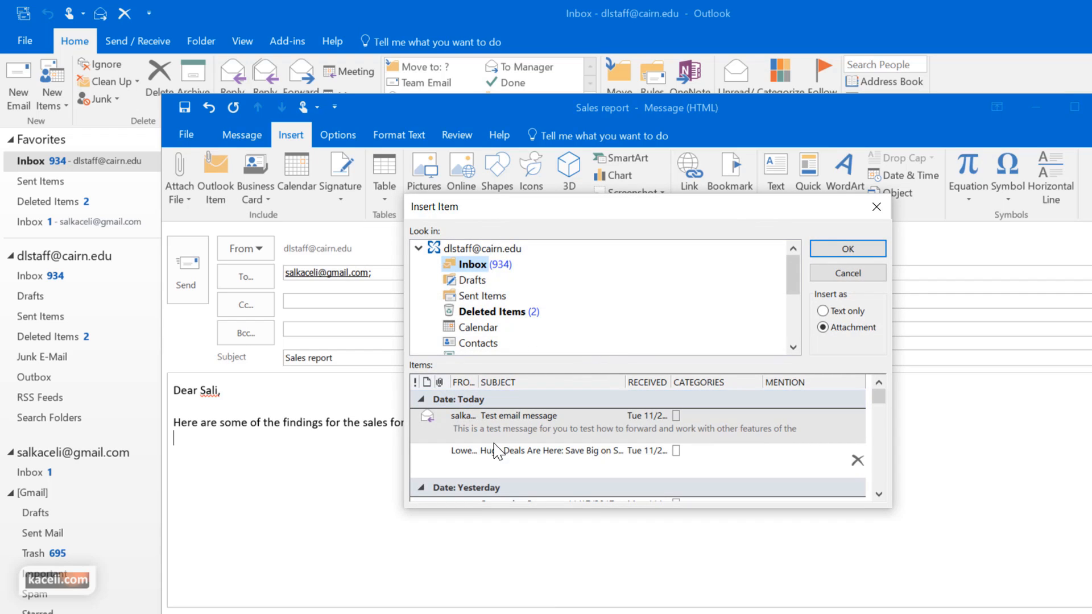
Cancel the Insert Item window and open the Send a Calendar via Email dialog
click(532, 400)
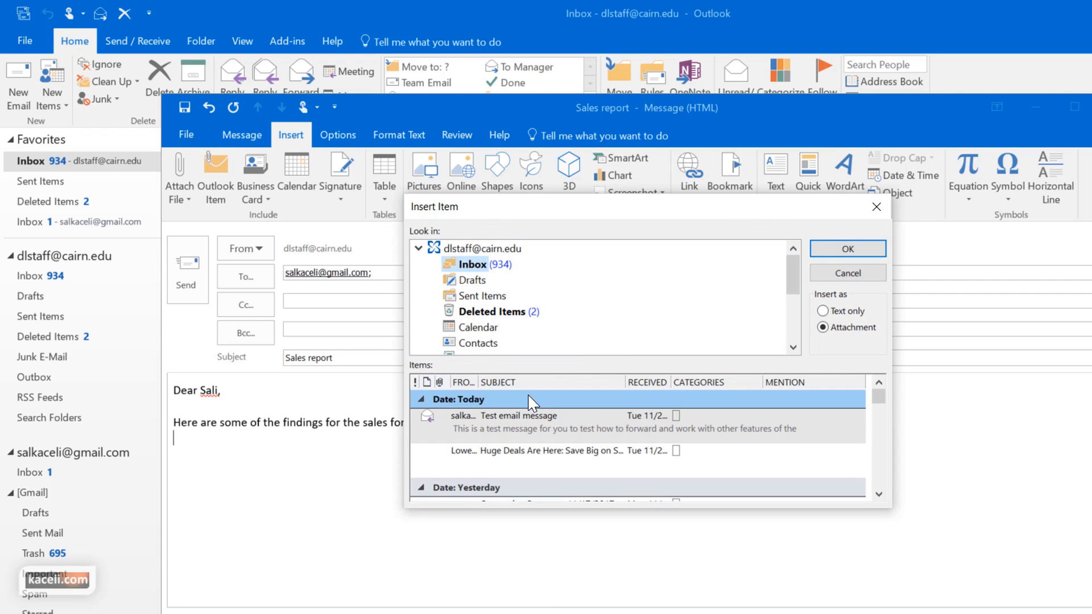
key(Escape)
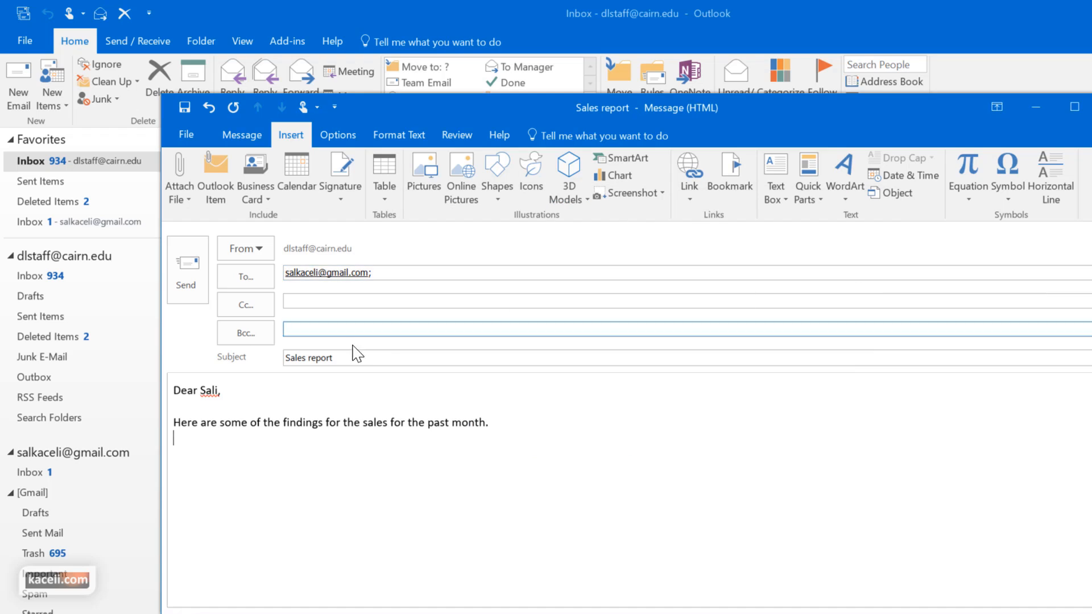
click(264, 200)
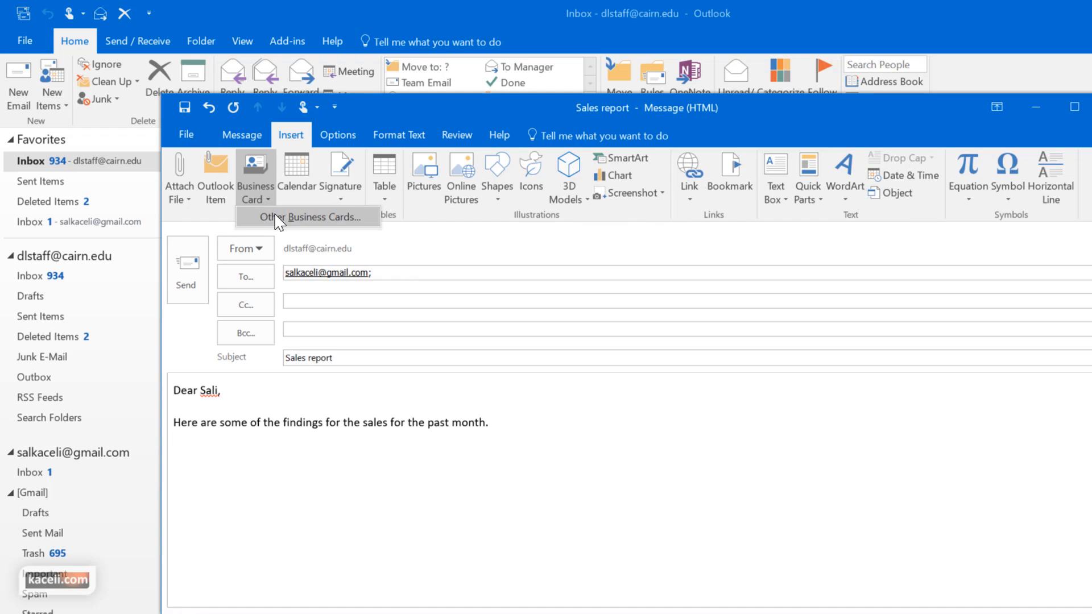
click(312, 193)
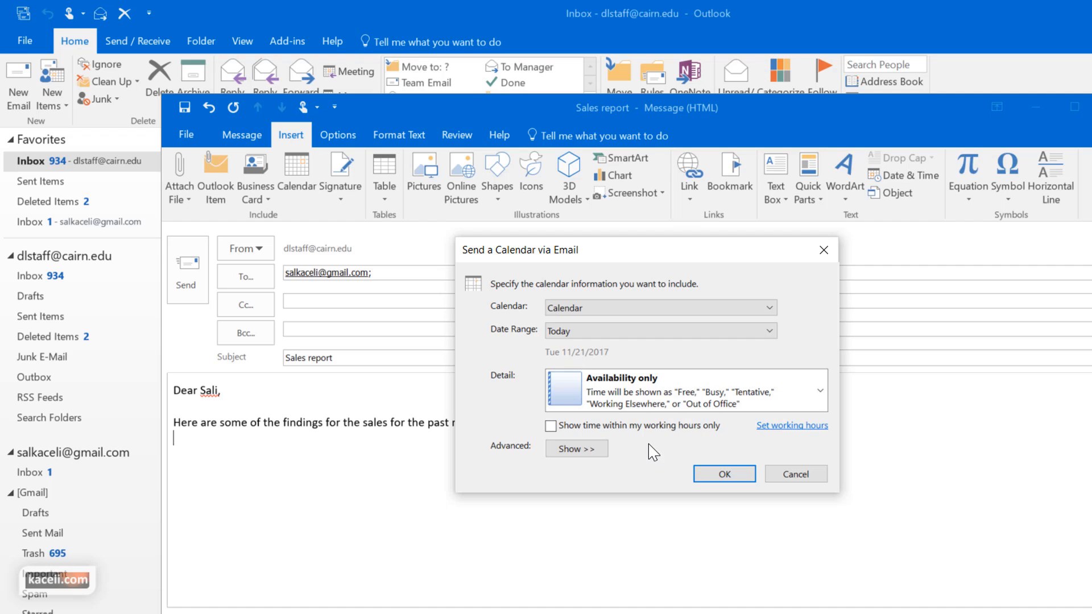
click(792, 477)
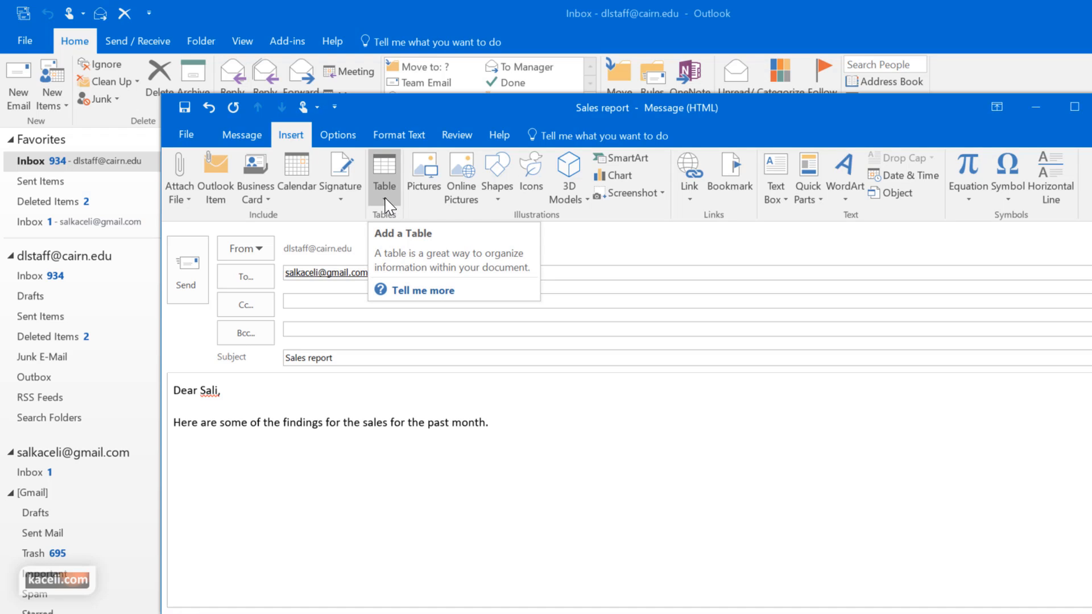
Insert an empty 4-column by 3-row table below the findings sentence
click(385, 199)
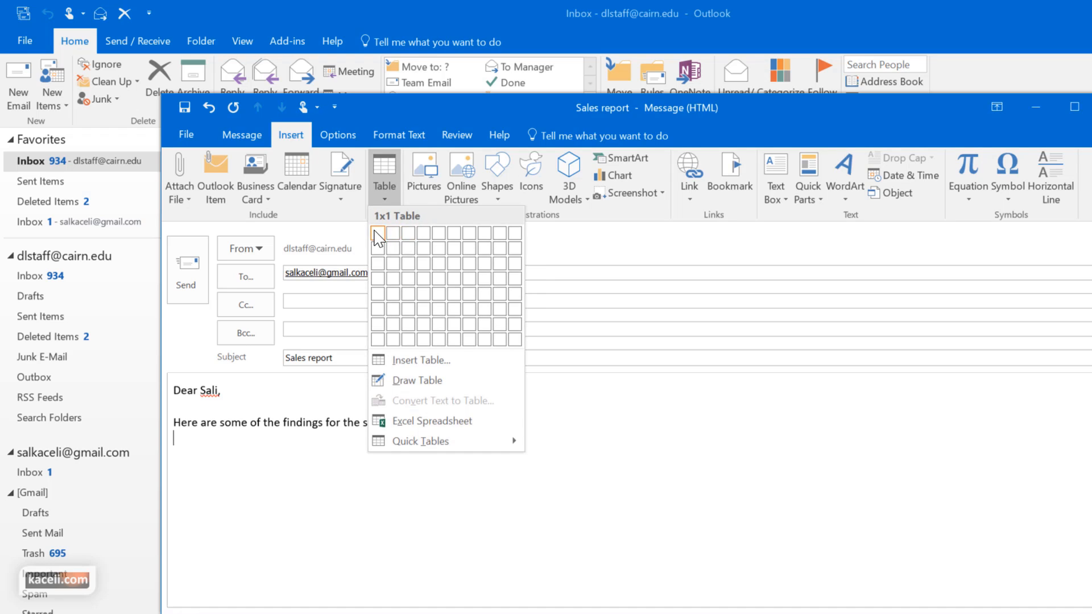
click(428, 265)
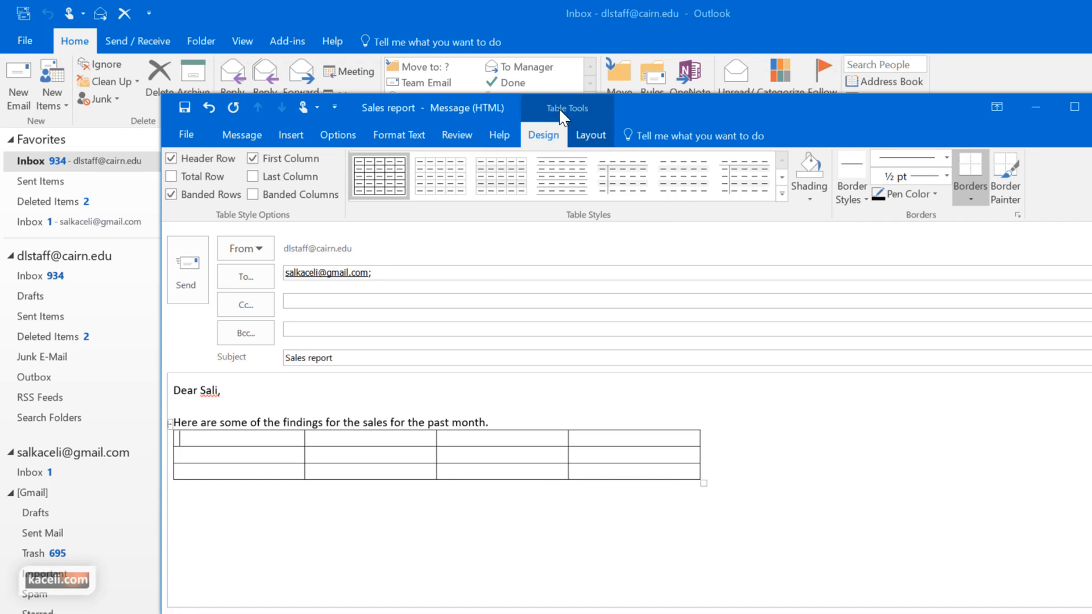
Look over the table's Layout options, then return to the Design style choices
click(601, 140)
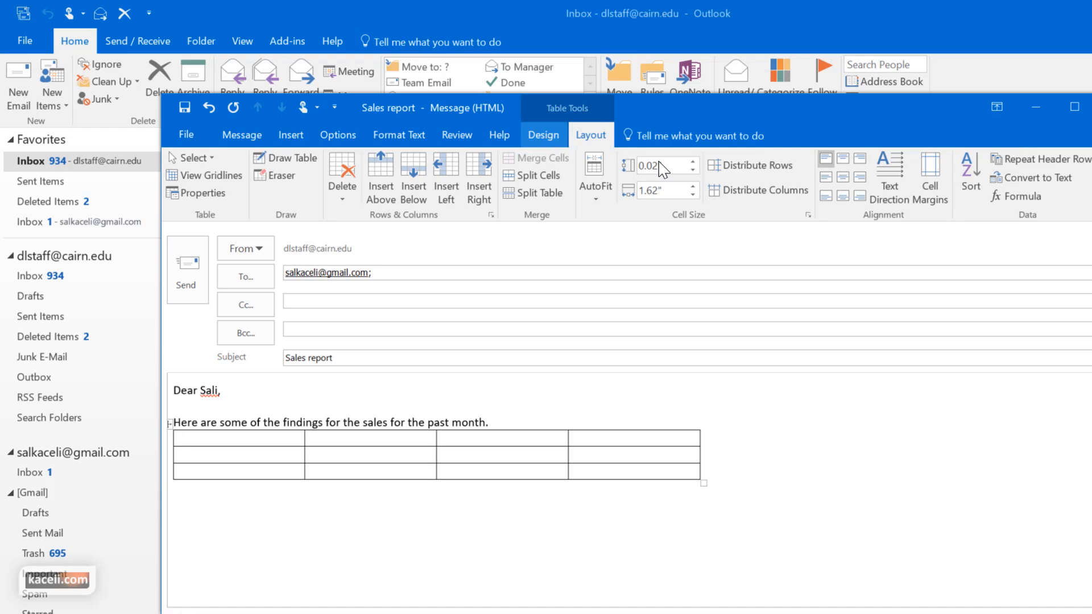
click(550, 136)
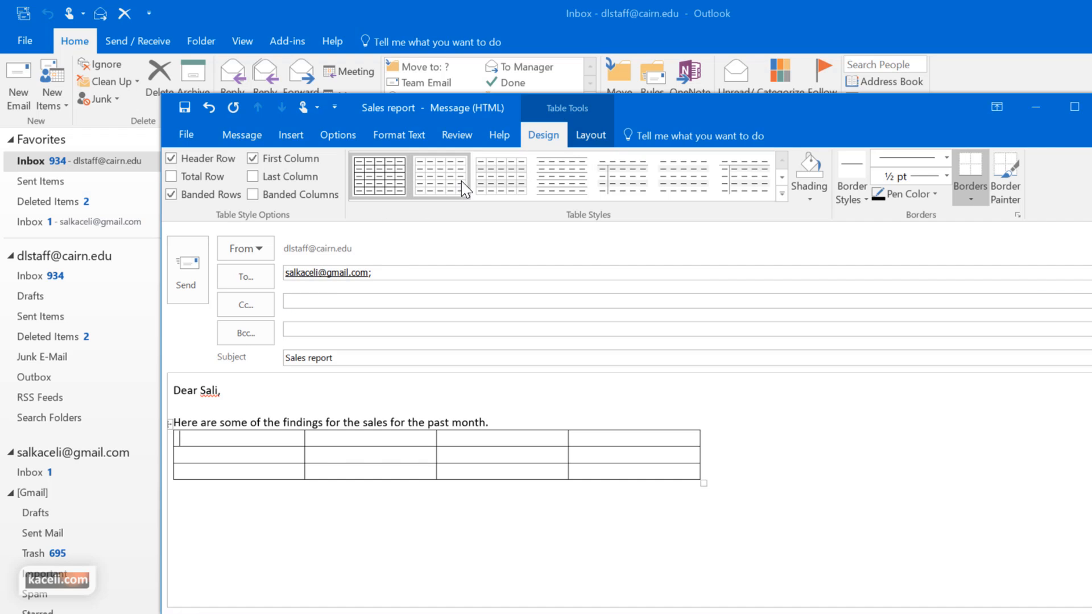
Apply the orange Grid Table 4 - Accent 2 table style and fill the first column with Month, January, February
click(554, 191)
click(629, 198)
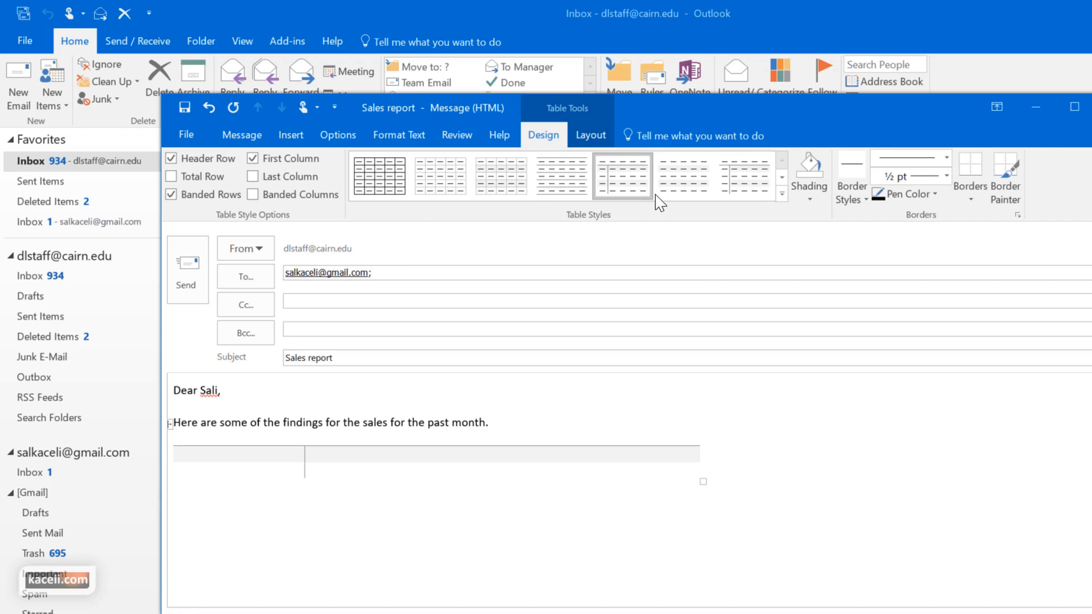
click(782, 194)
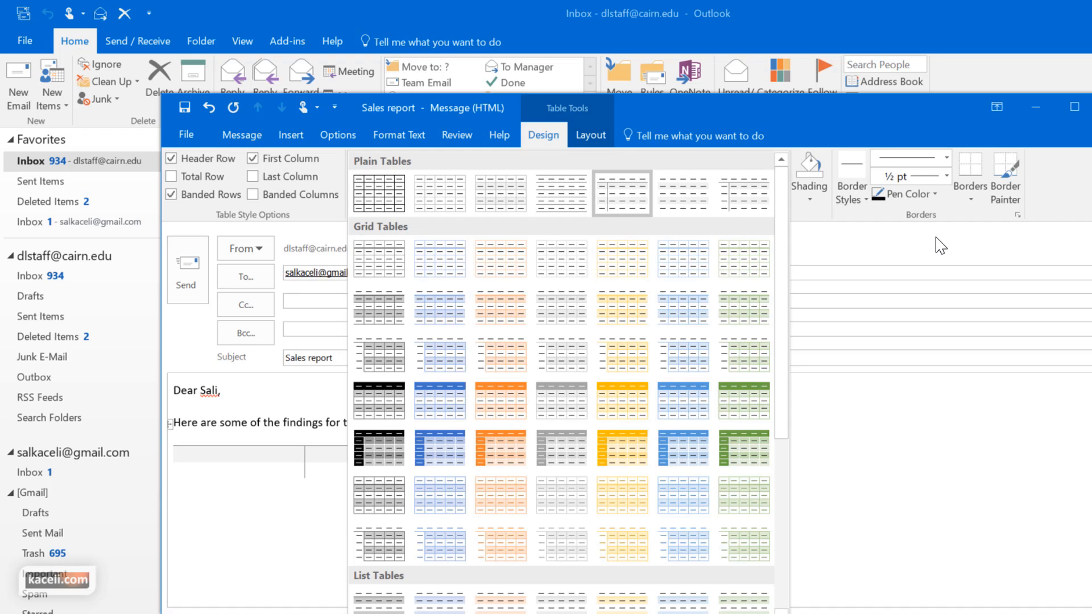
click(518, 415)
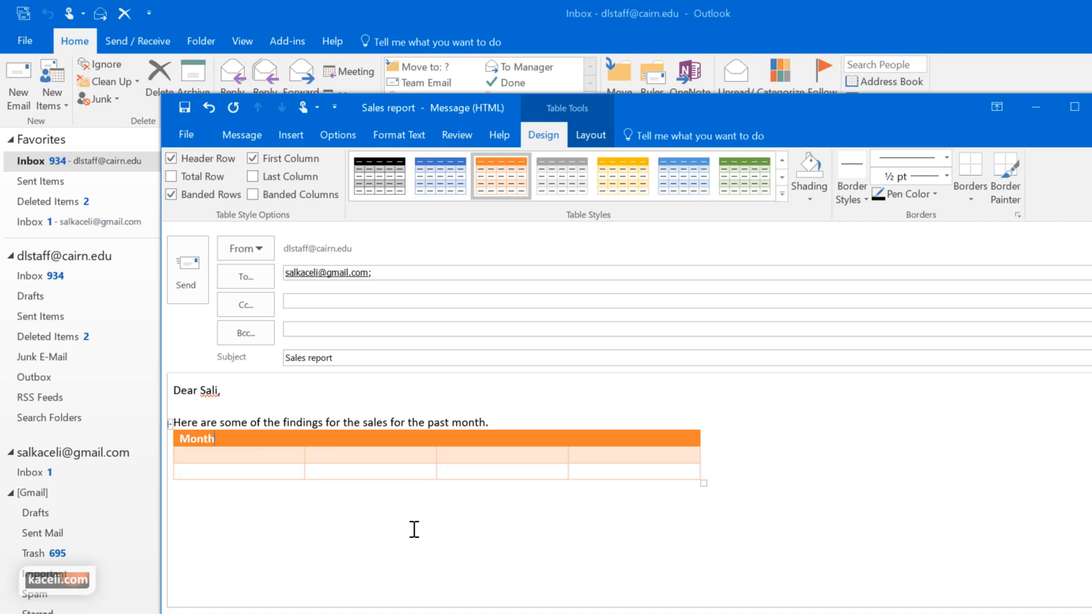
click(343, 441)
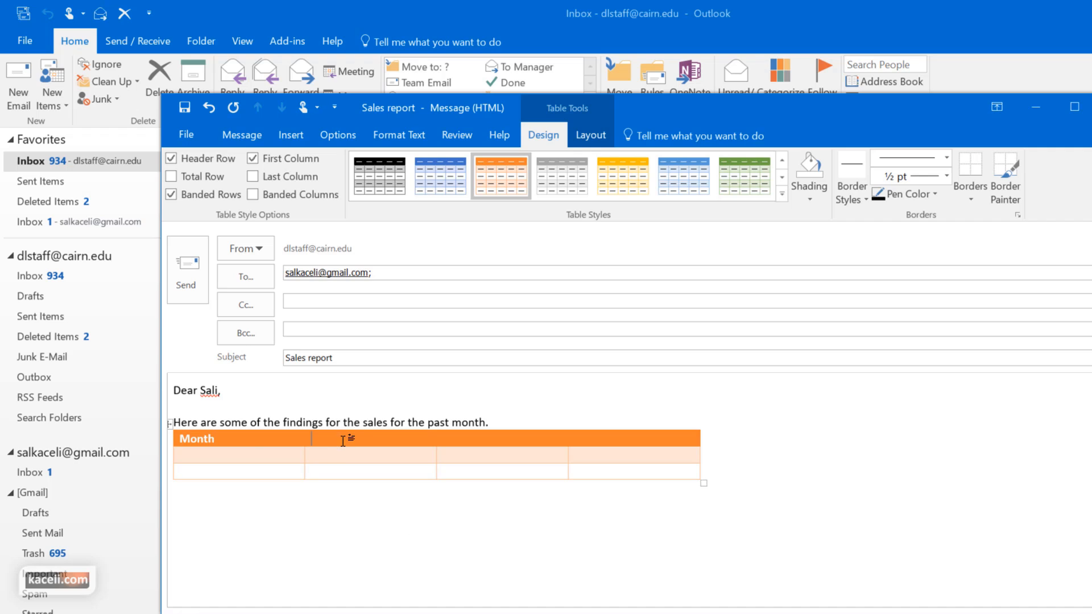
click(589, 135)
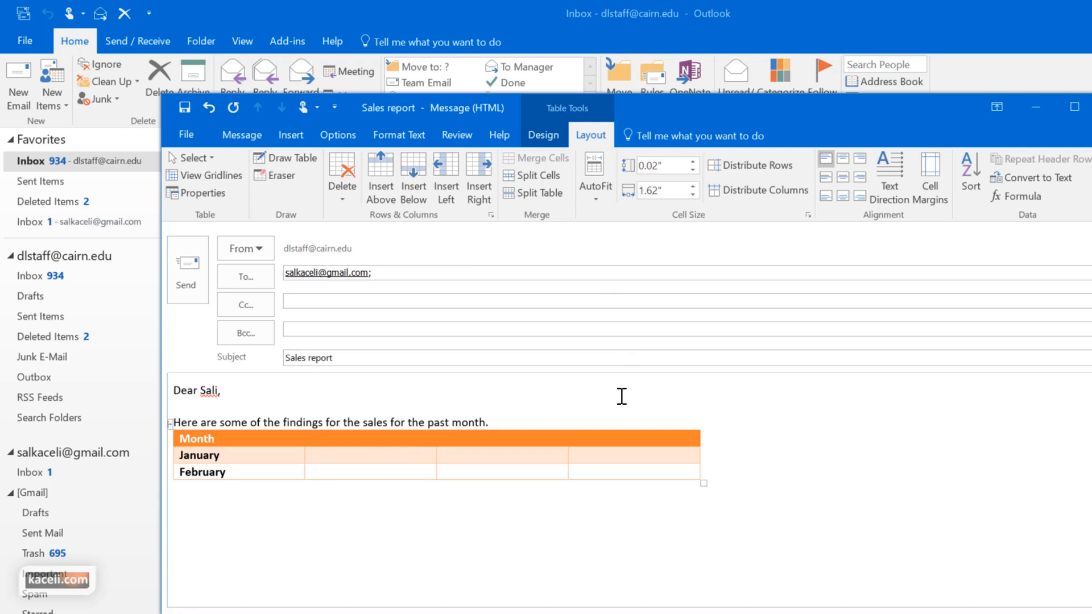
click(292, 498)
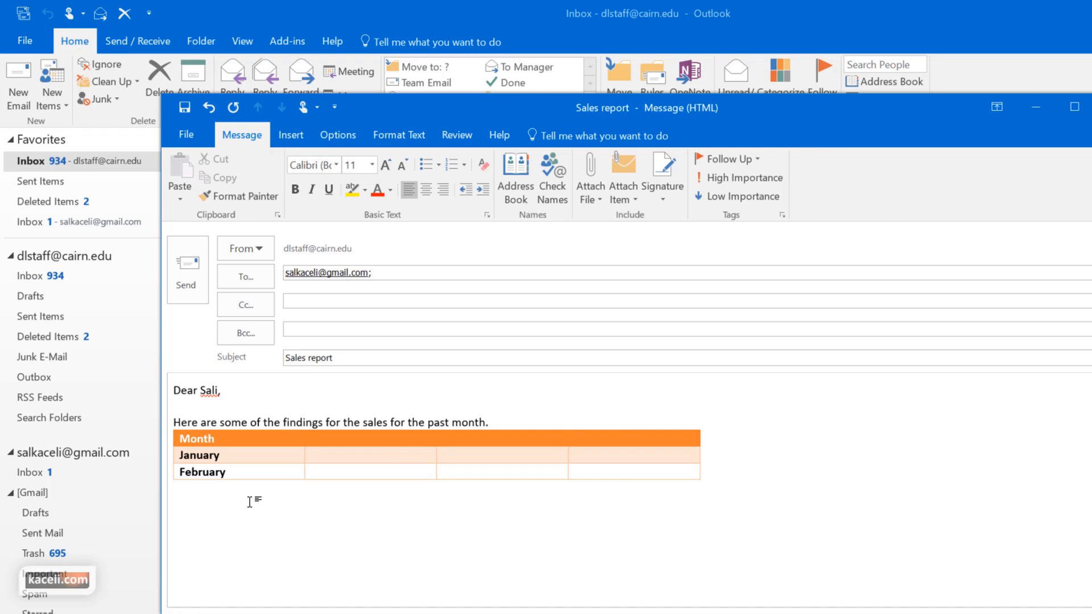
click(291, 136)
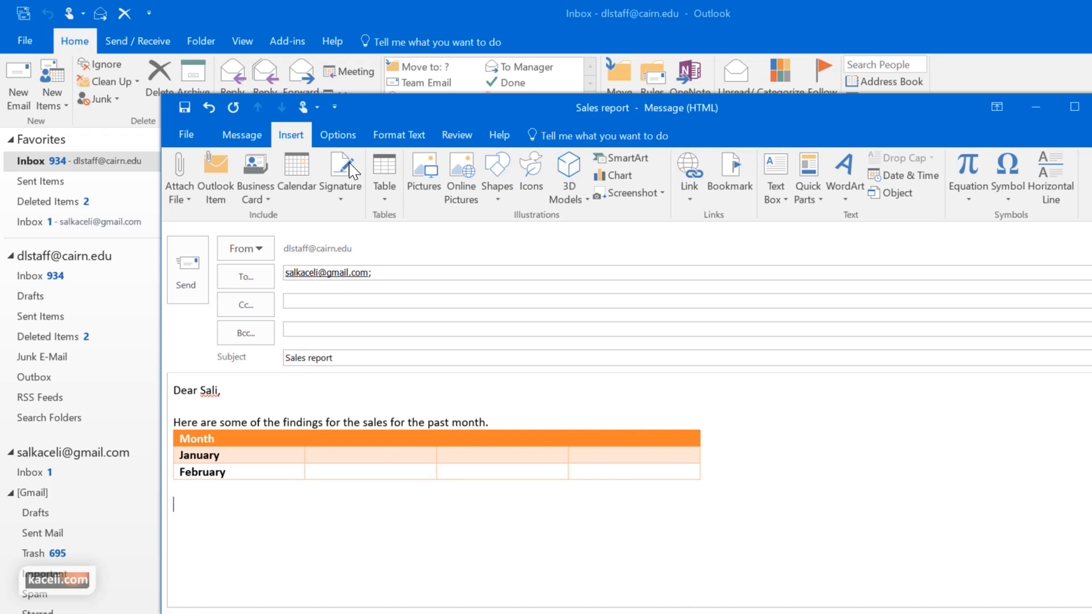
click(425, 188)
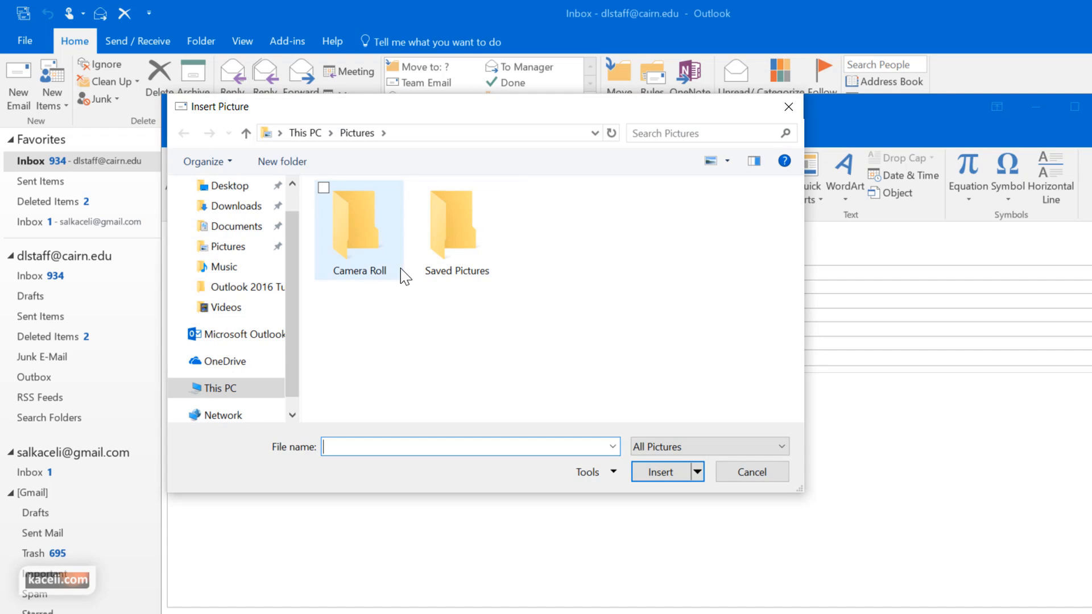
double_click(455, 252)
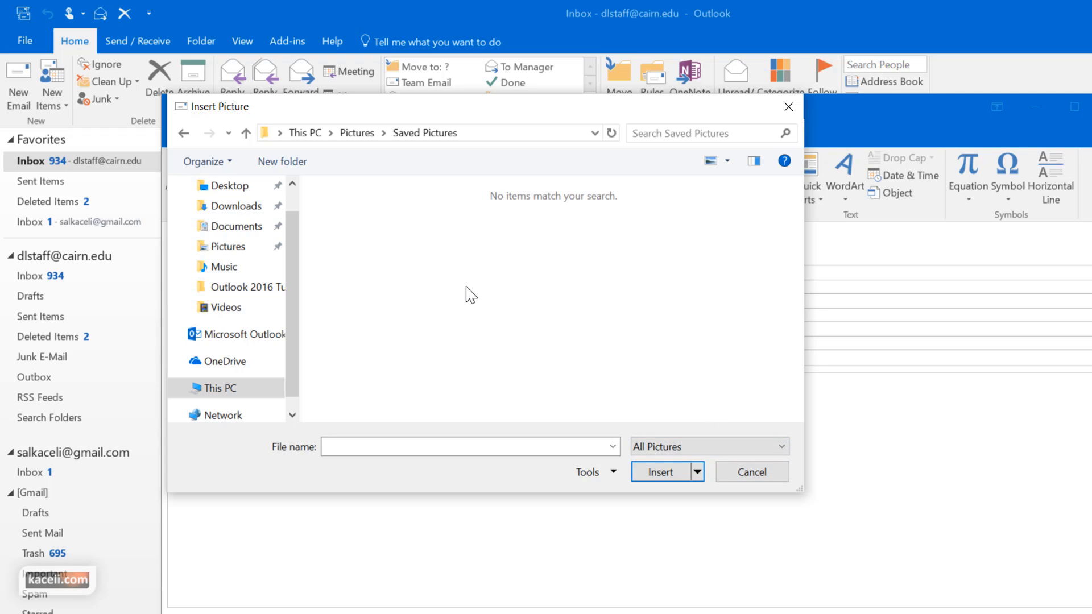
click(737, 466)
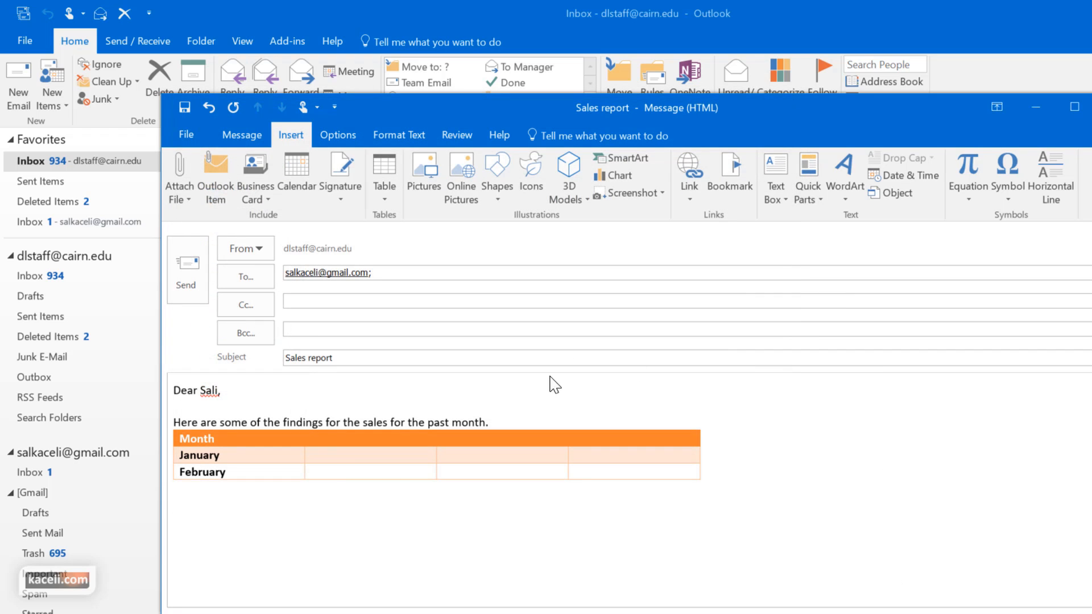
Search online pictures for 'outlook 2016', filter to Clipart, and insert the Outlook logo
click(473, 197)
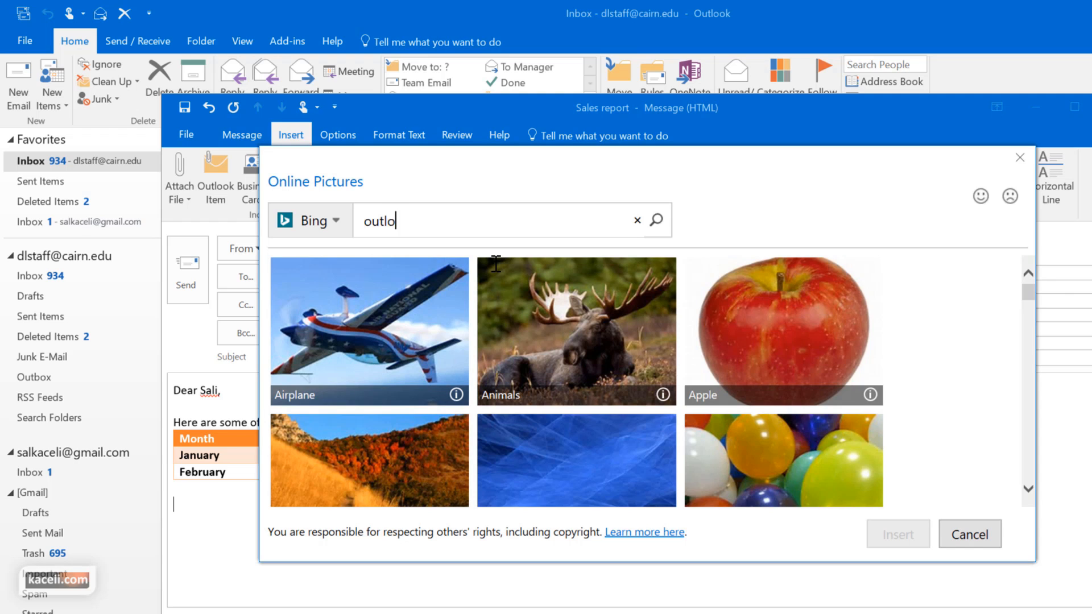
text(outlook 2016)
key(Return)
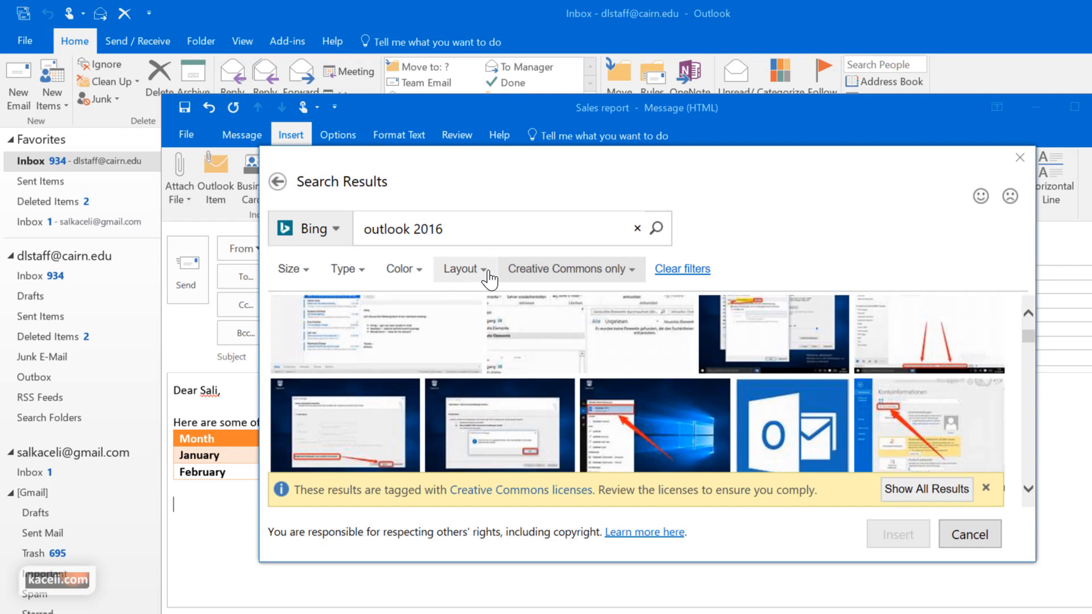
click(356, 274)
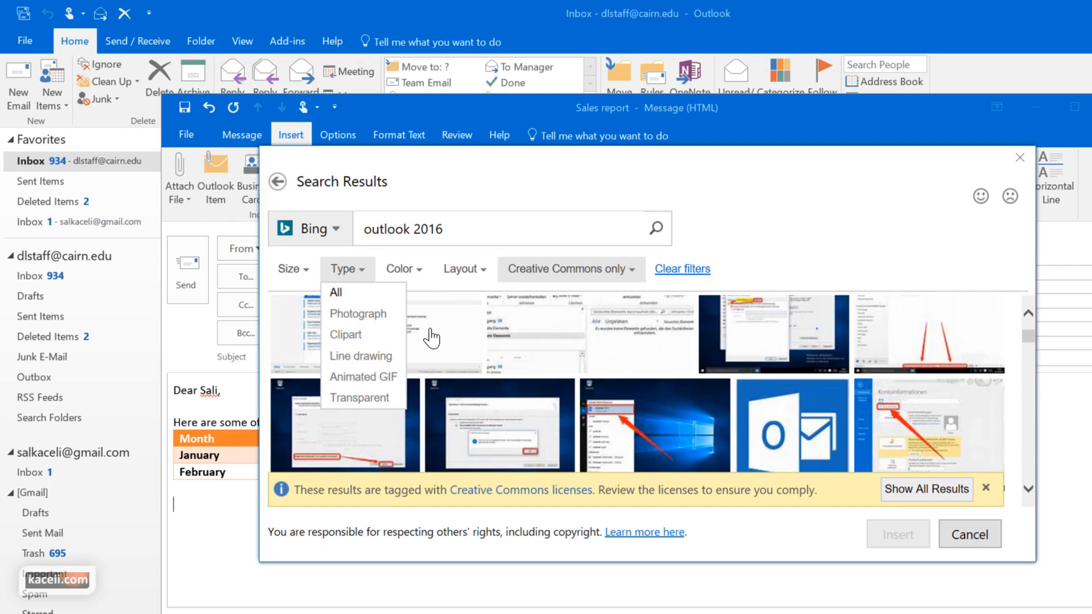
click(353, 334)
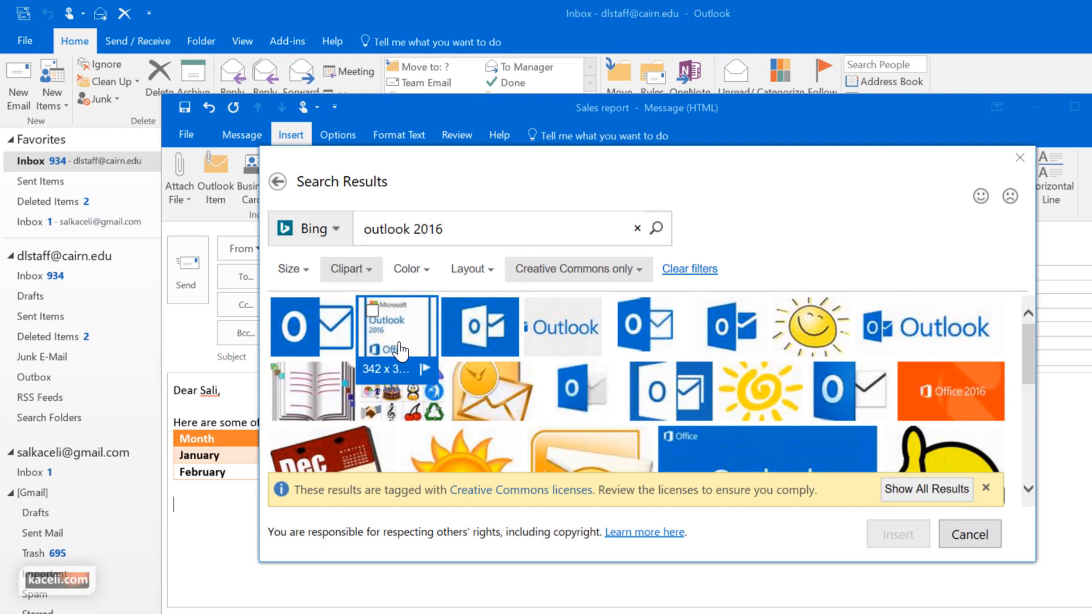
click(926, 330)
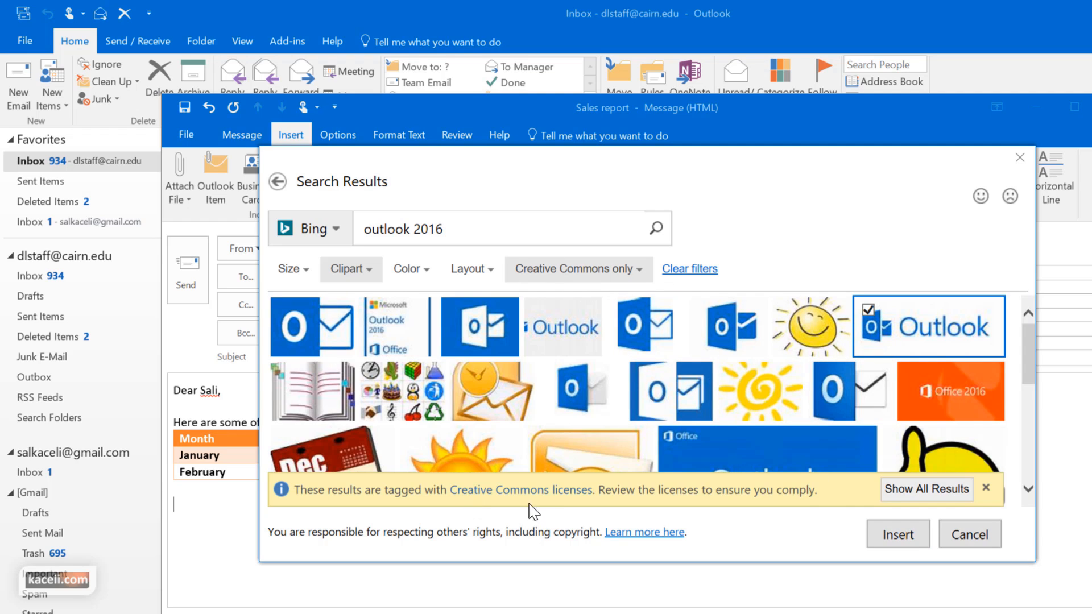
click(930, 545)
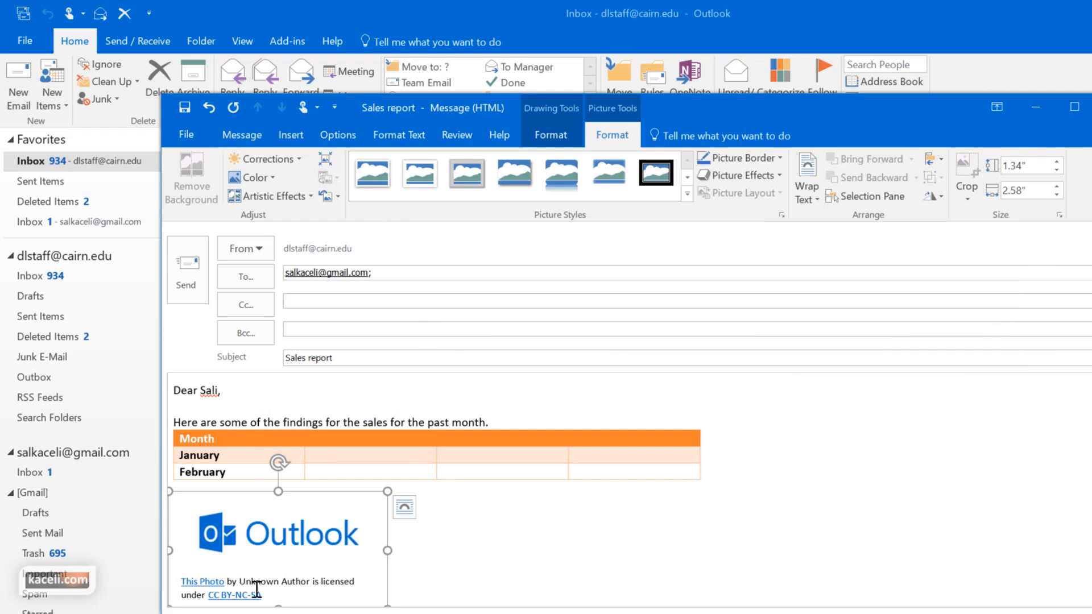
Apply the Rotated, White picture style to the Outlook logo picture
click(432, 541)
click(333, 512)
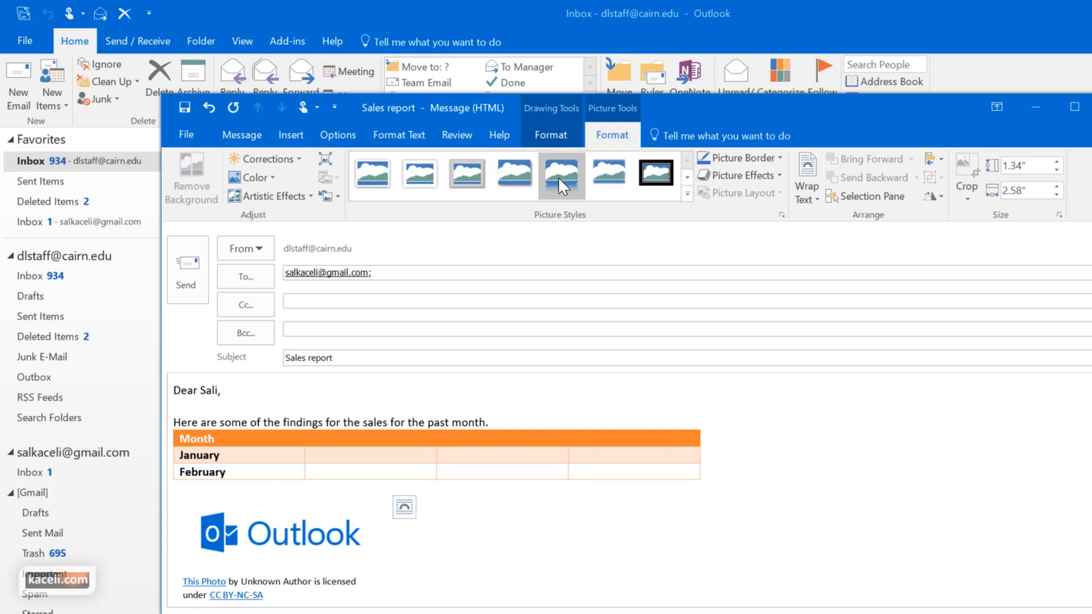
click(687, 194)
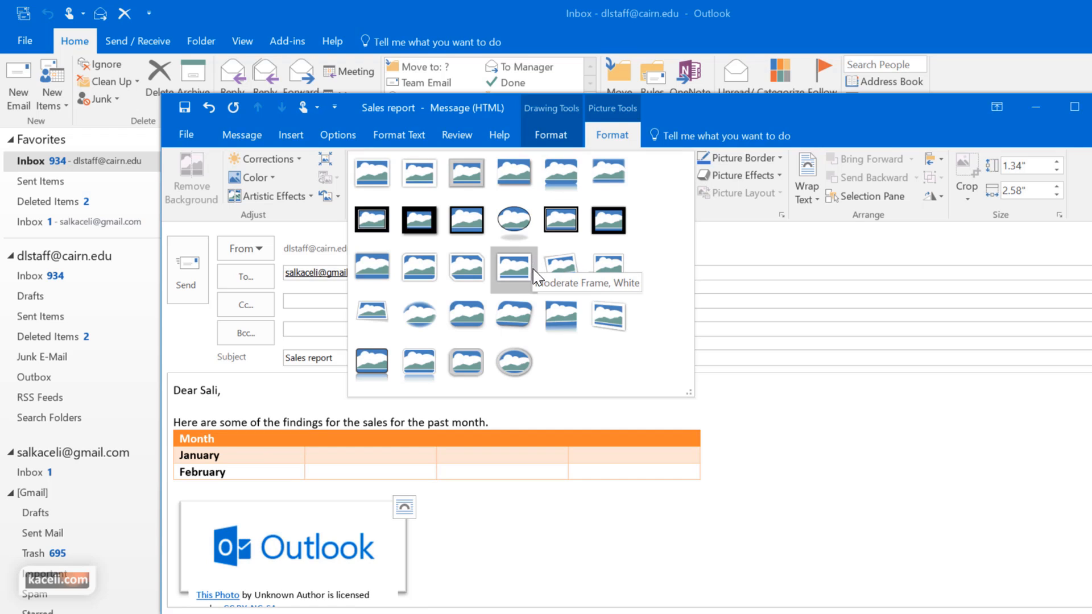
click(561, 289)
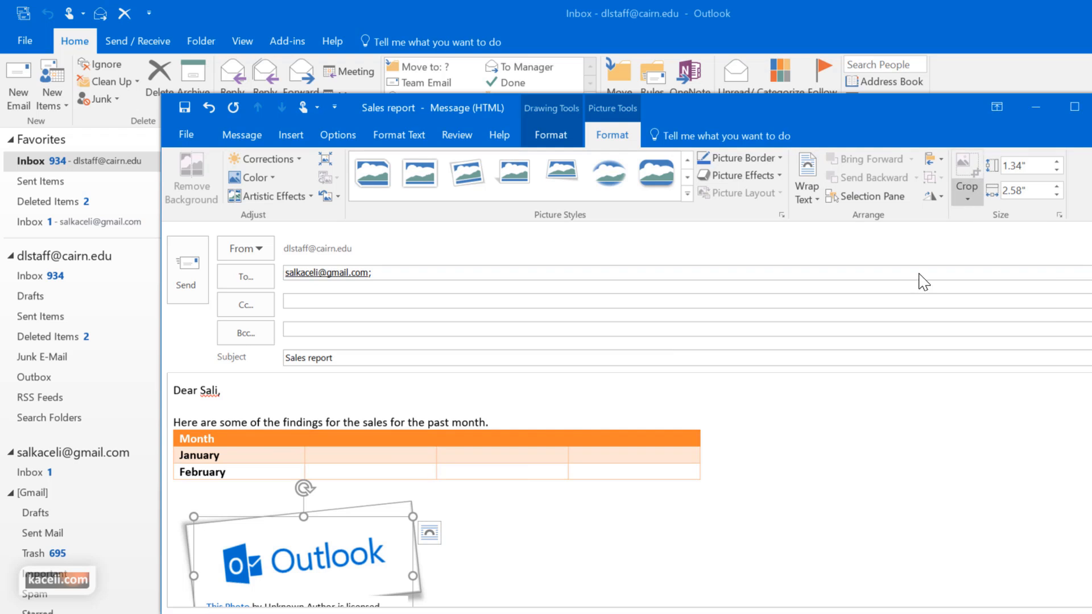
click(466, 597)
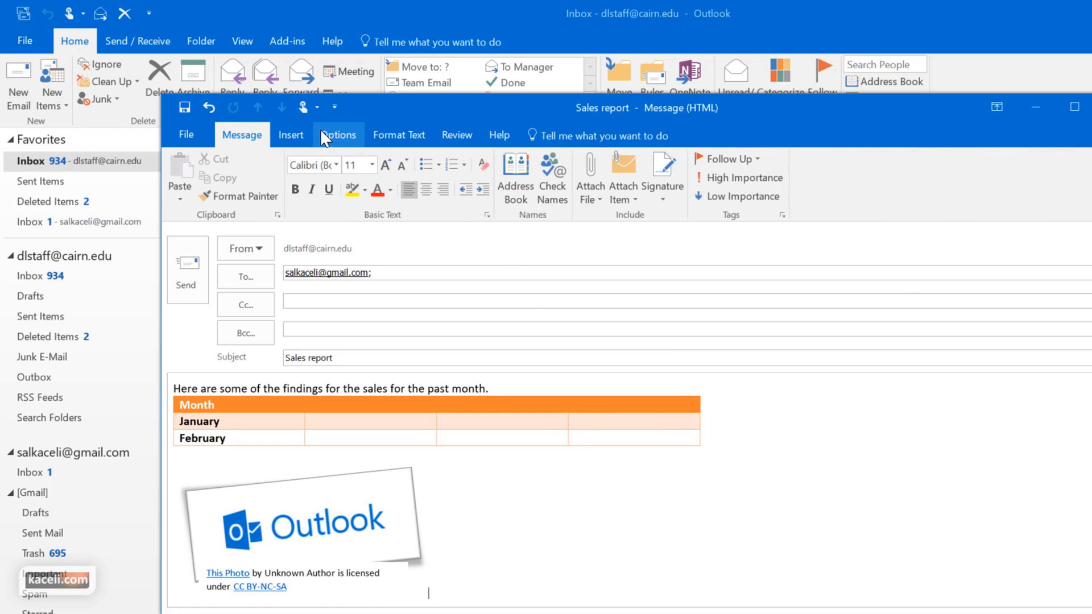
click(290, 136)
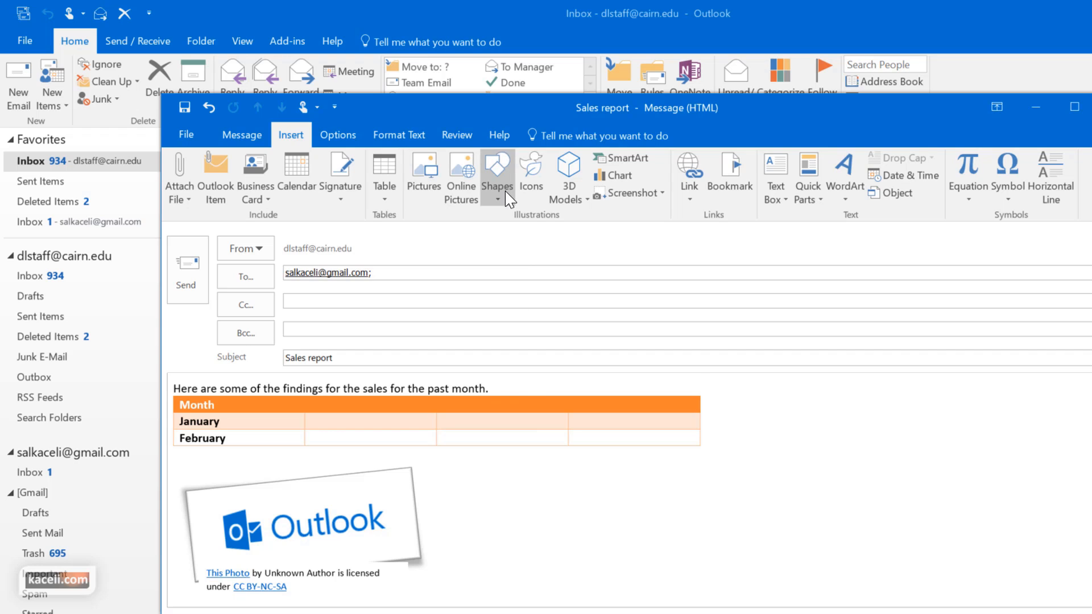
Draw a rectangle right of the Outlook picture and give it the orange-outline, no-fill shape style
click(505, 196)
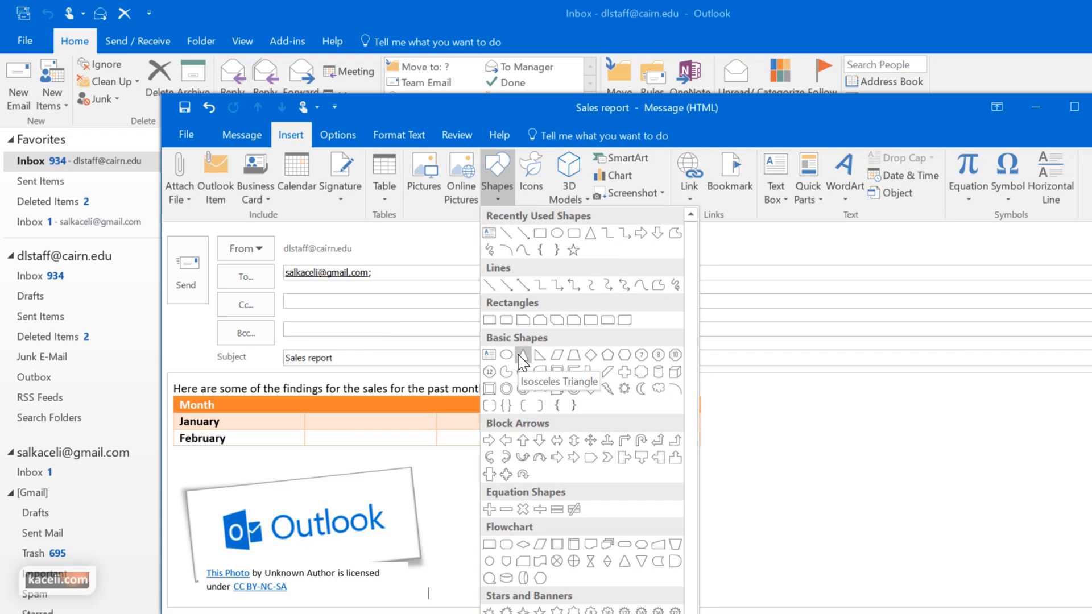
click(539, 233)
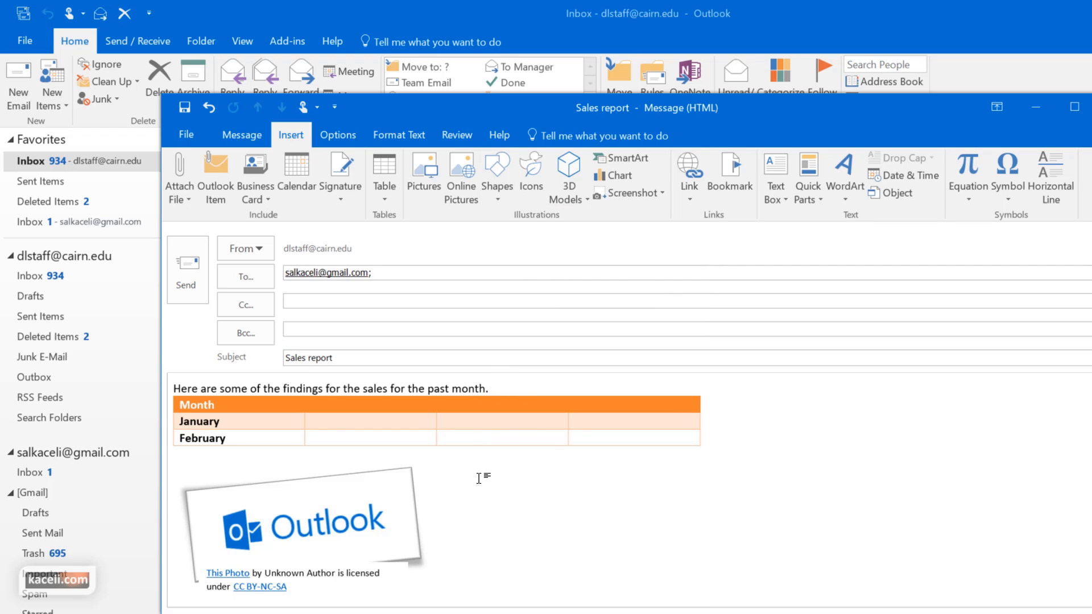
drag(476, 468, 738, 576)
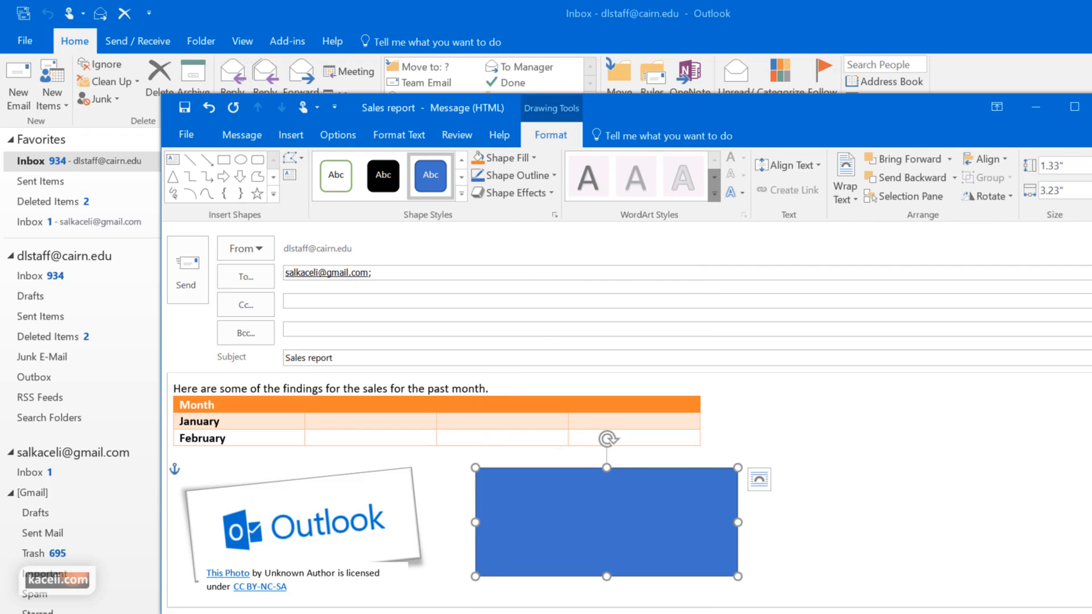
click(461, 198)
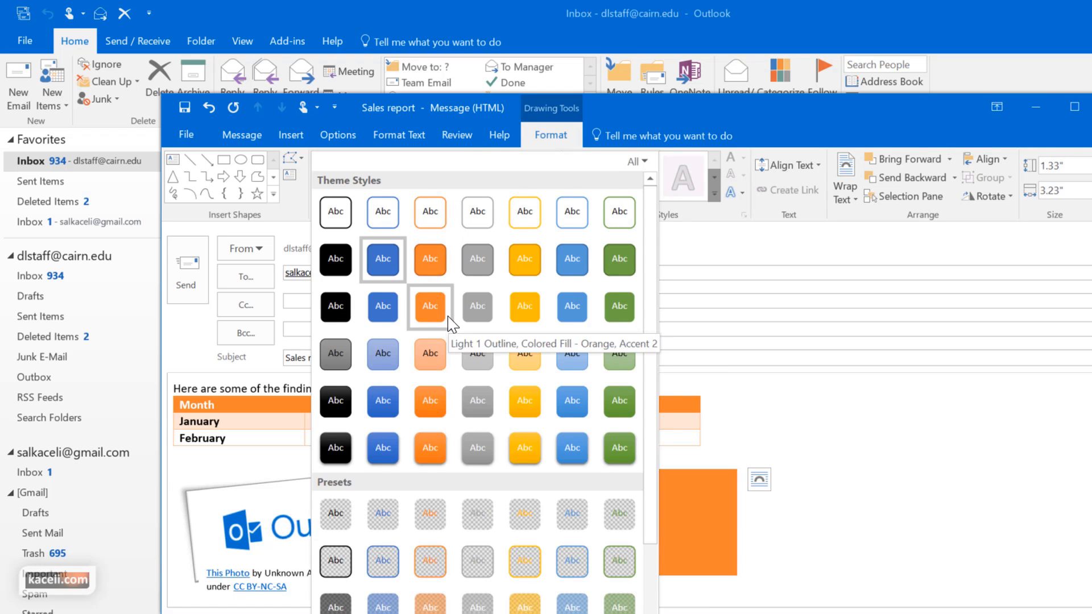
click(471, 357)
click(462, 198)
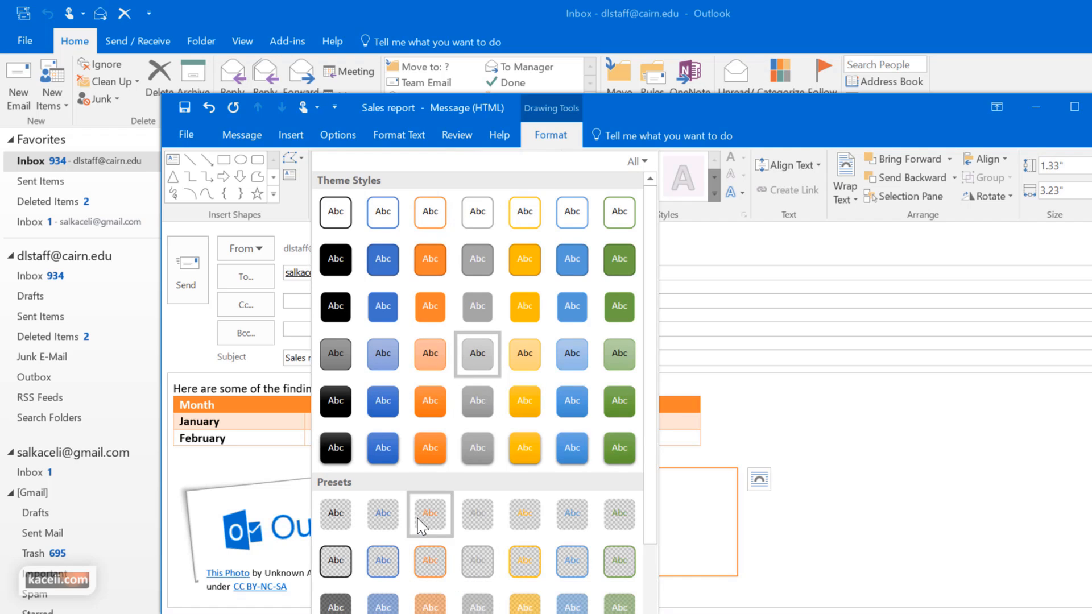
click(443, 221)
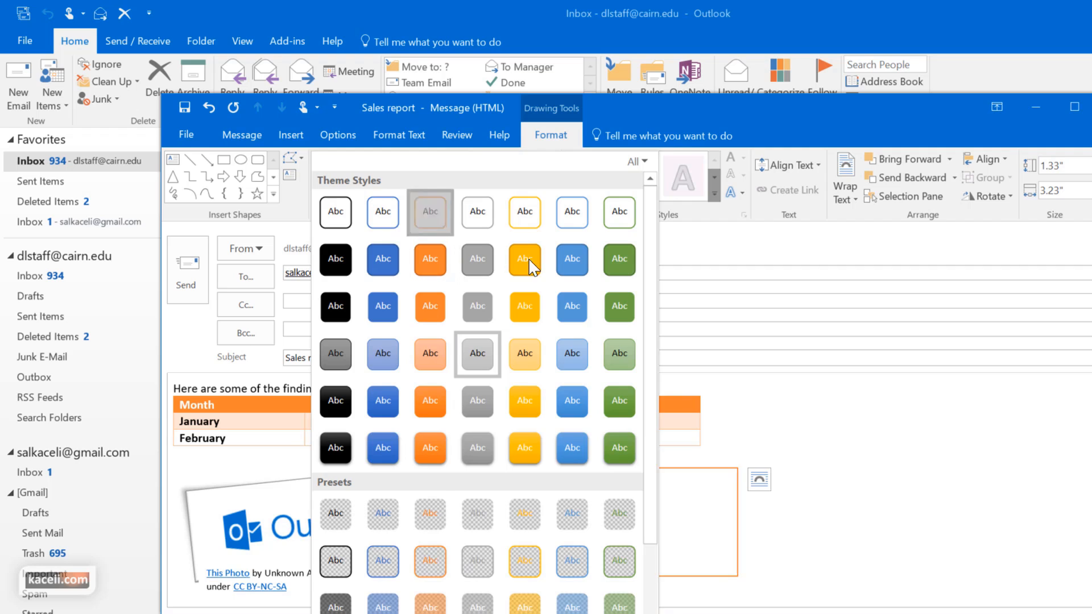
click(807, 551)
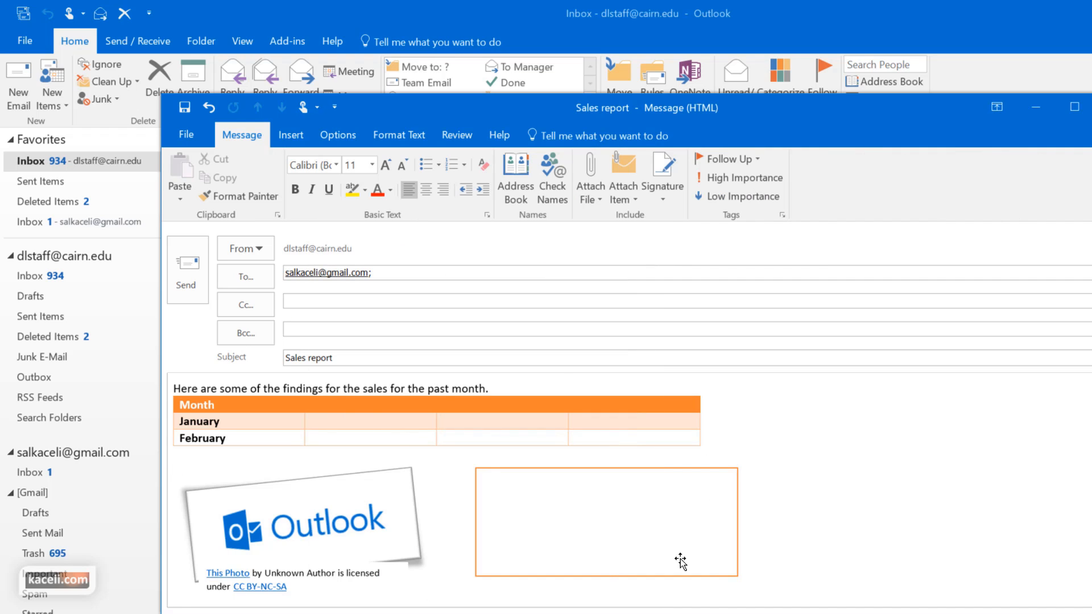
click(290, 135)
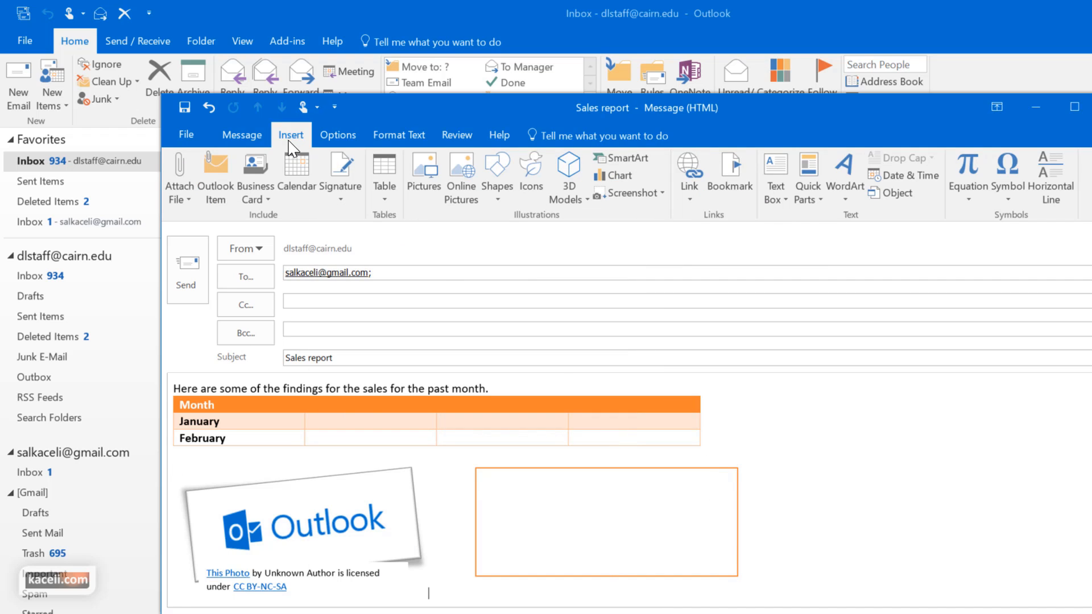
Insert the desktop computer icon and narrow the orange rectangle from its left side
click(539, 195)
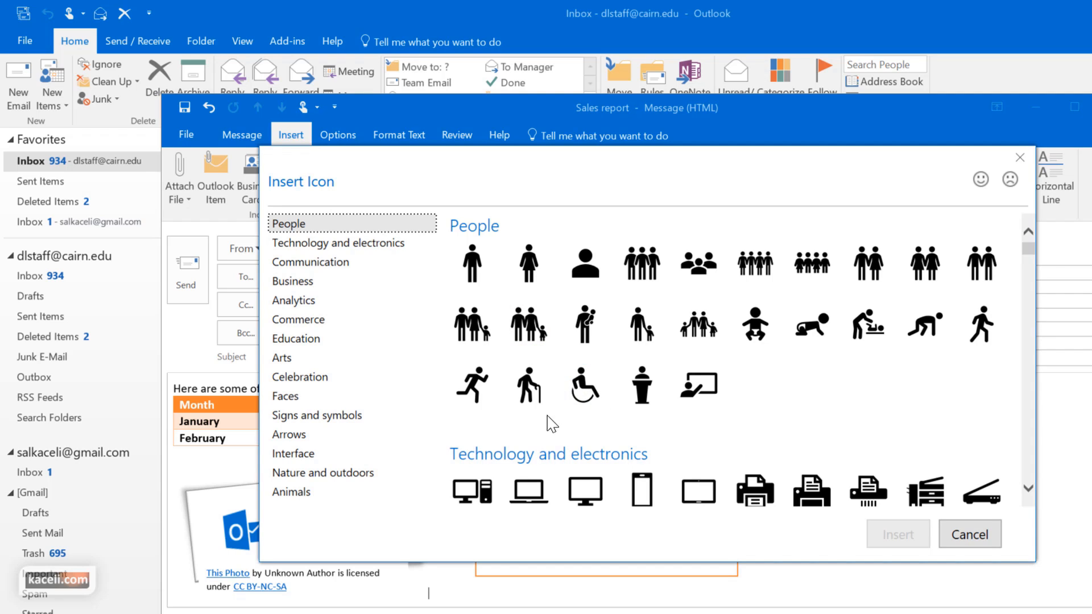
double_click(490, 505)
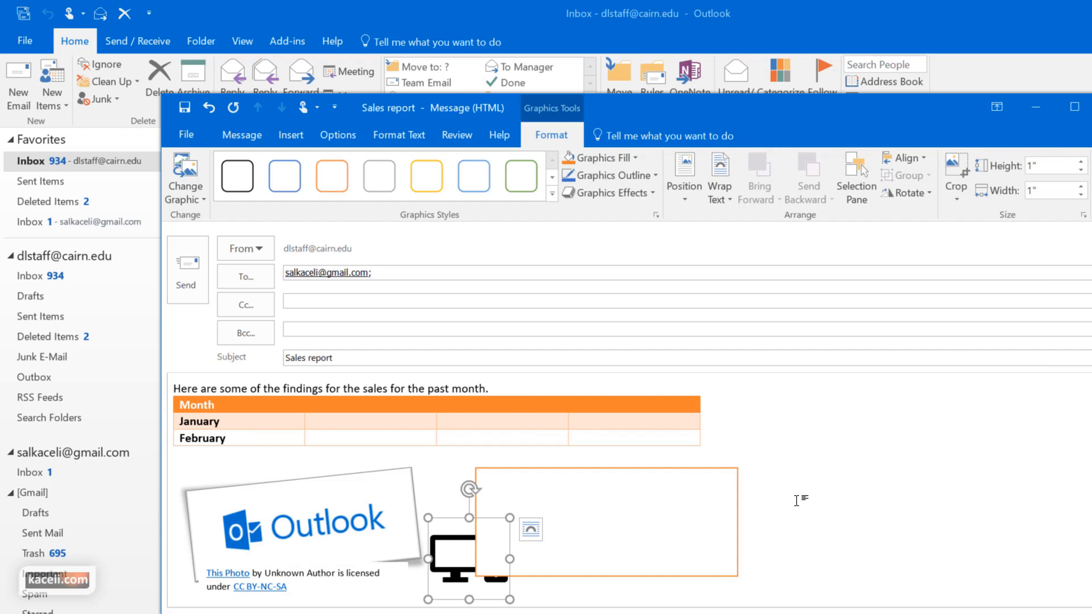
click(586, 490)
drag(480, 521, 596, 522)
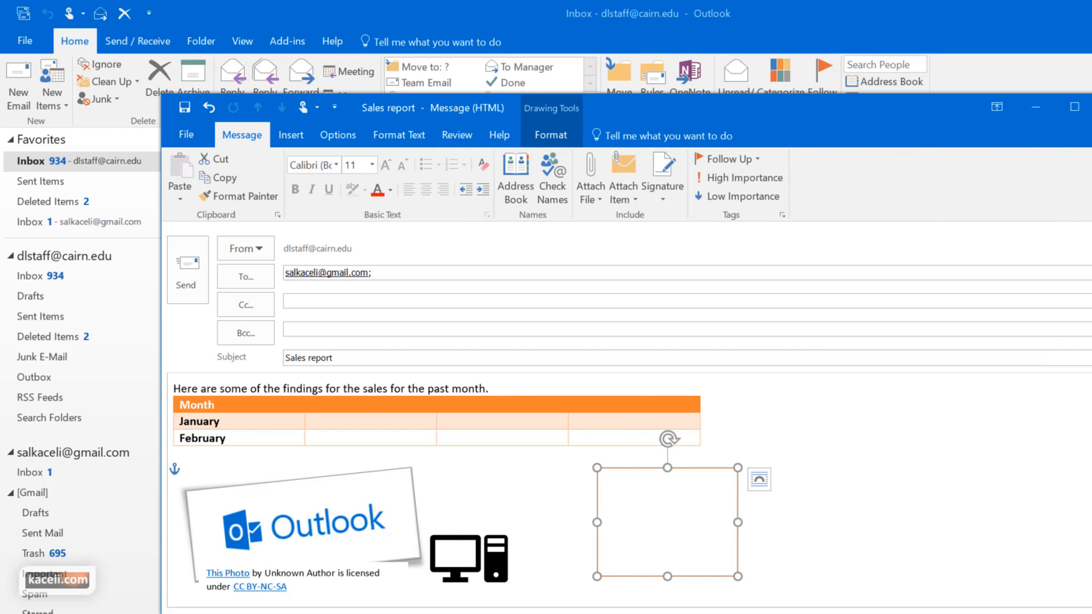
click(426, 539)
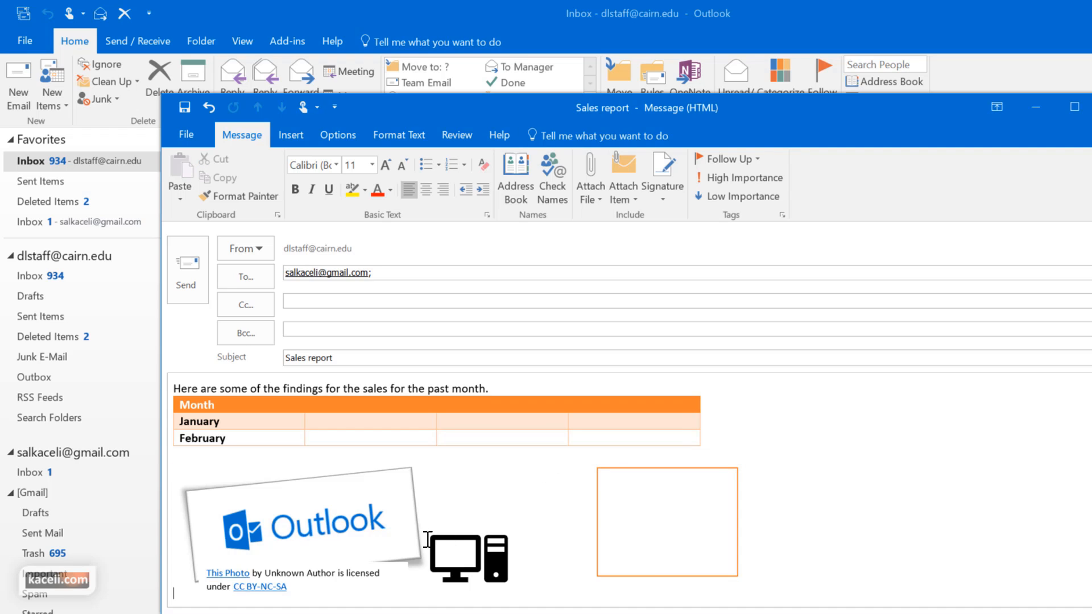
Put the computer icon on its own line with a new line below it
click(443, 535)
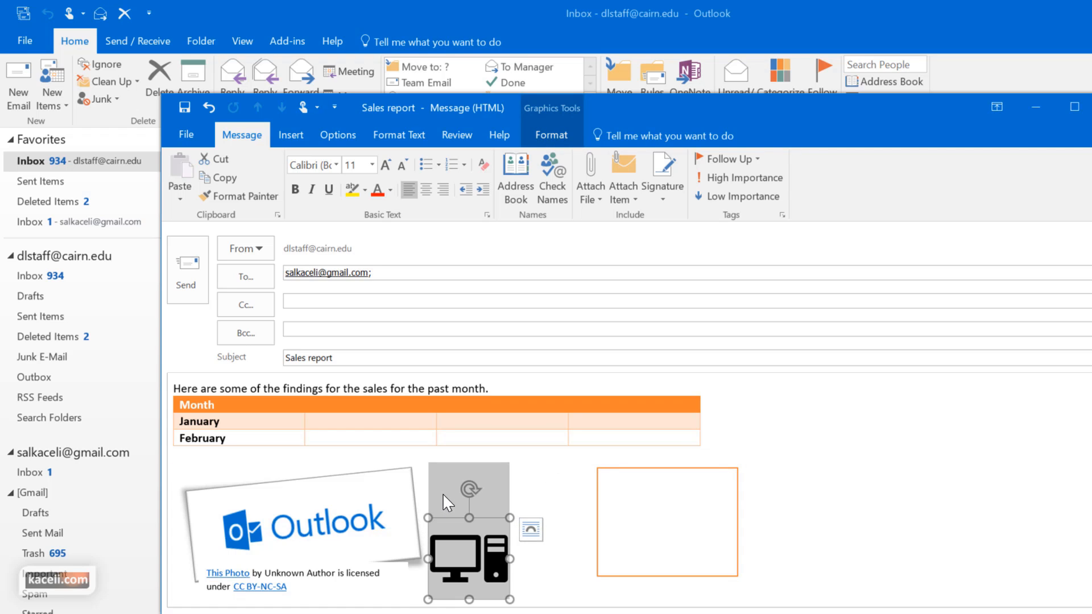
click(553, 498)
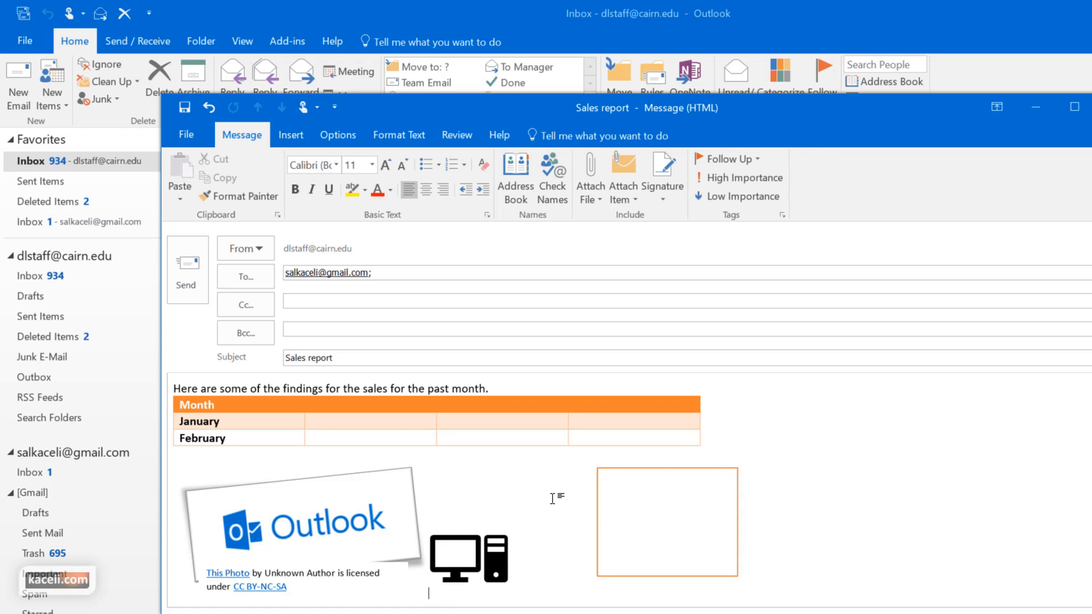
key(ctrl+z)
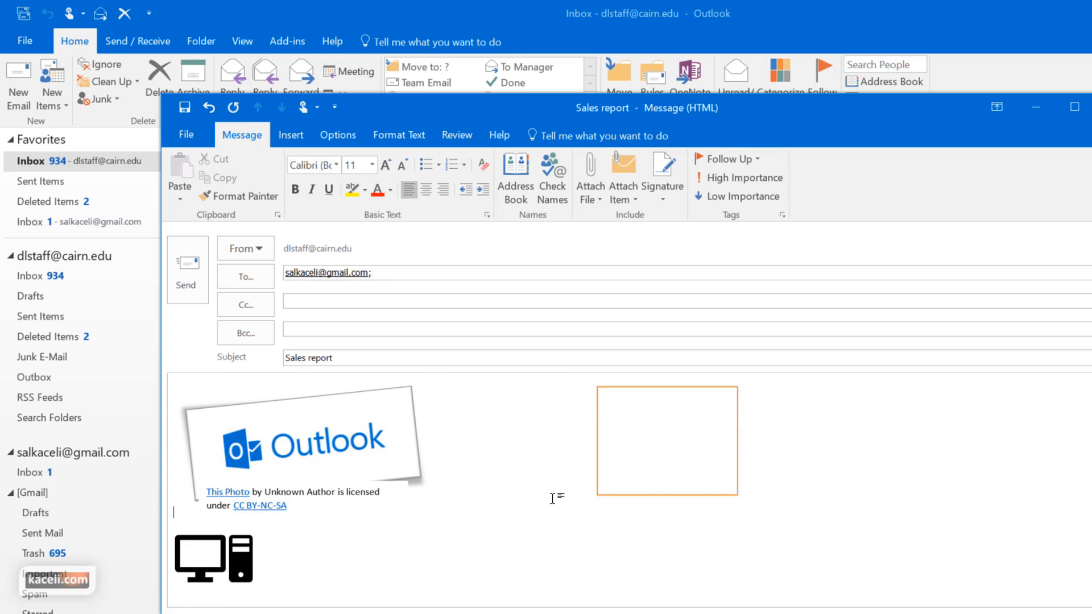
key(Return)
scroll(465, 526, down, 1)
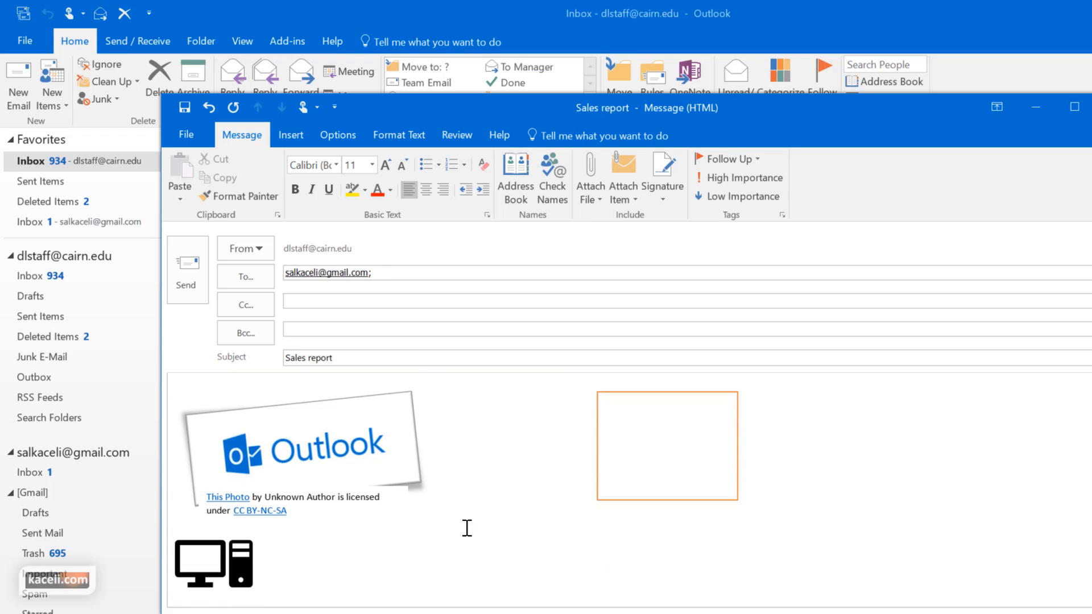
click(298, 551)
key(Return)
Move the orange rectangle lower right in the message
click(644, 477)
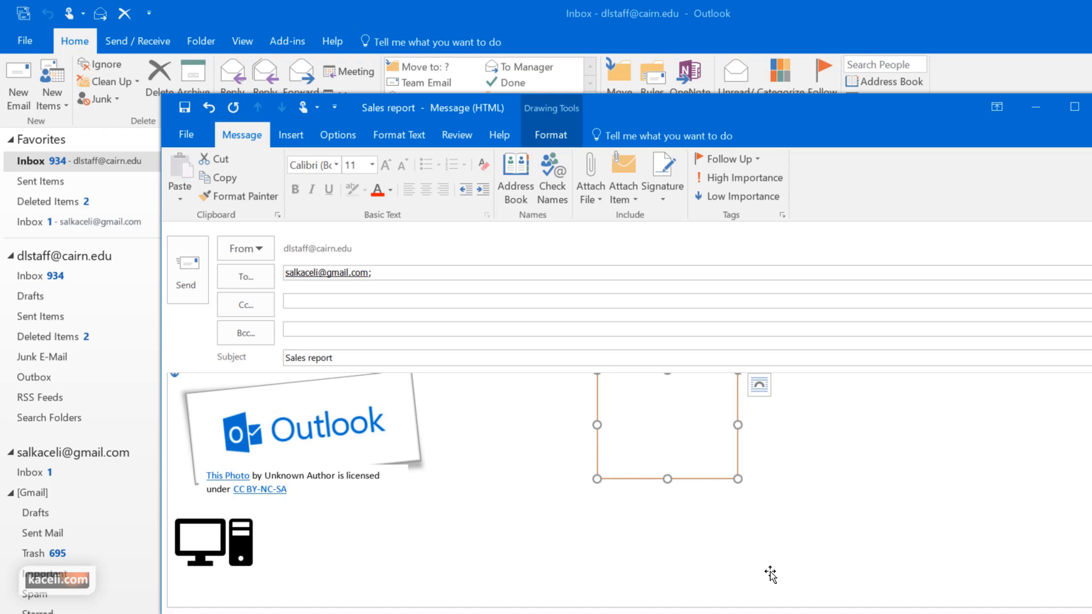
mouse_move(645, 479)
mouse_down()
mouse_move(329, 599)
mouse_move(266, 595)
mouse_move(727, 548)
mouse_up()
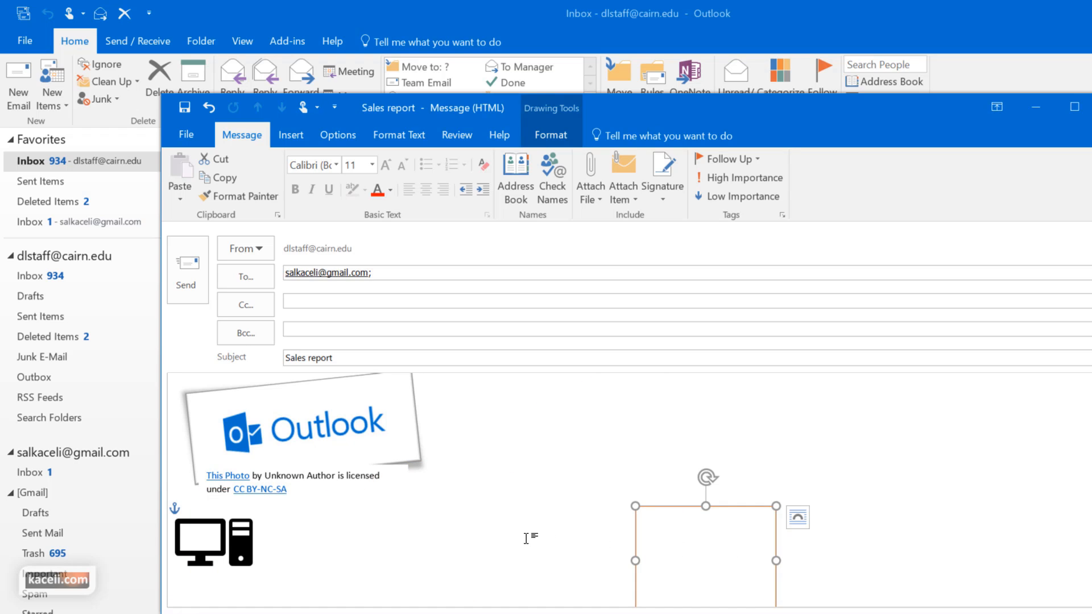
click(531, 468)
click(305, 138)
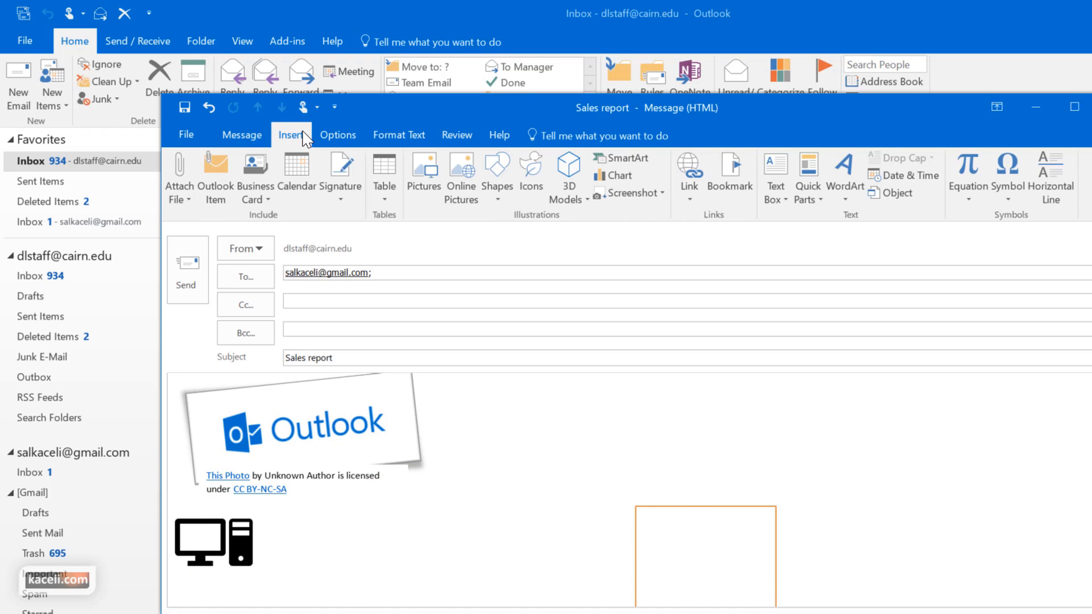
Insert the rover 3D model from online sources and rotate it to a side view
click(580, 205)
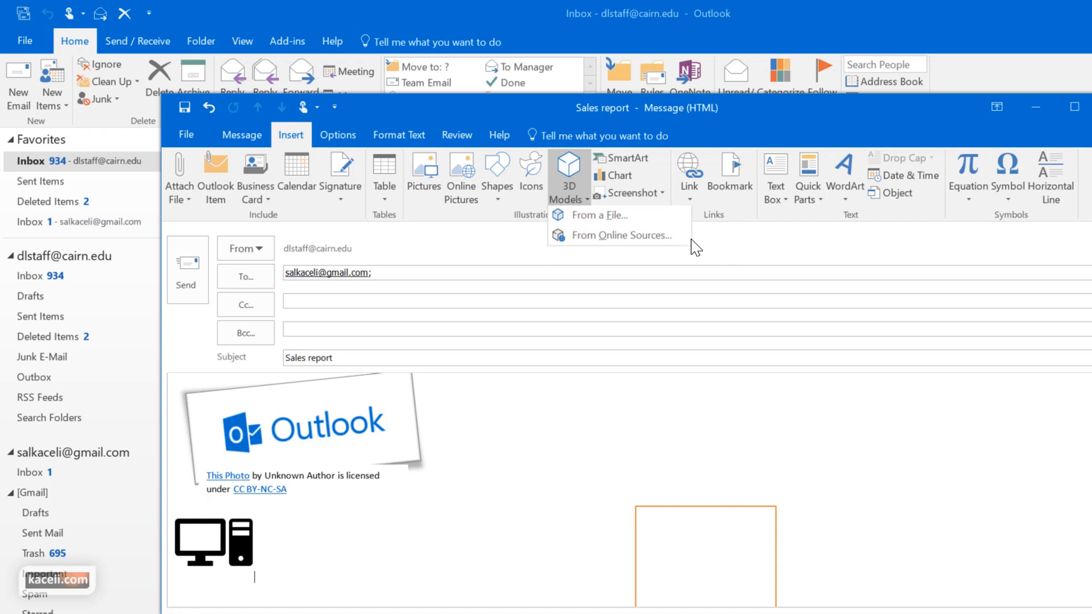
click(596, 238)
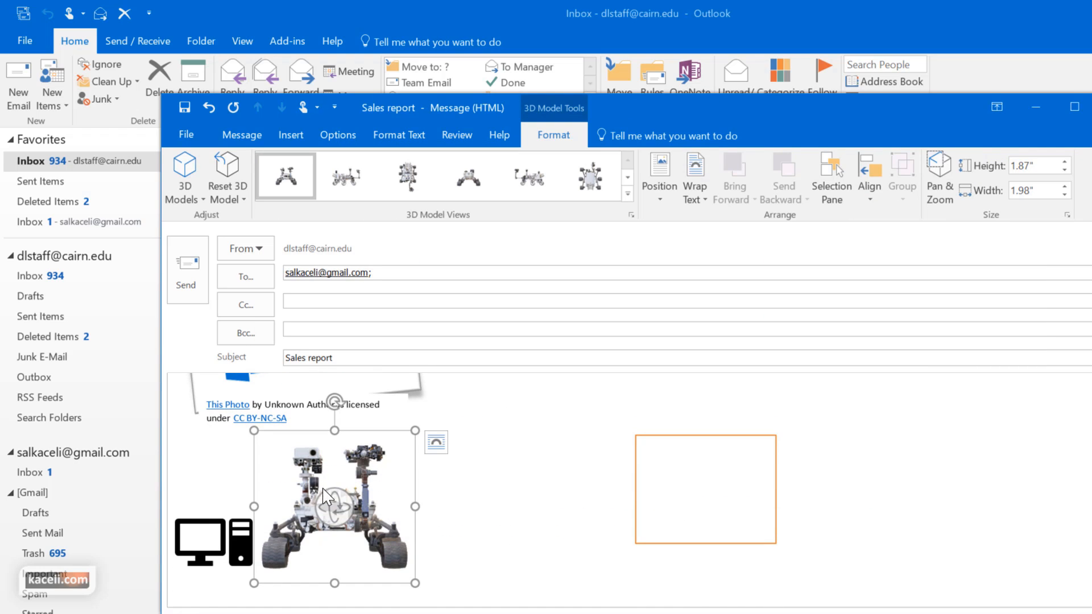
drag(335, 508, 424, 522)
click(275, 523)
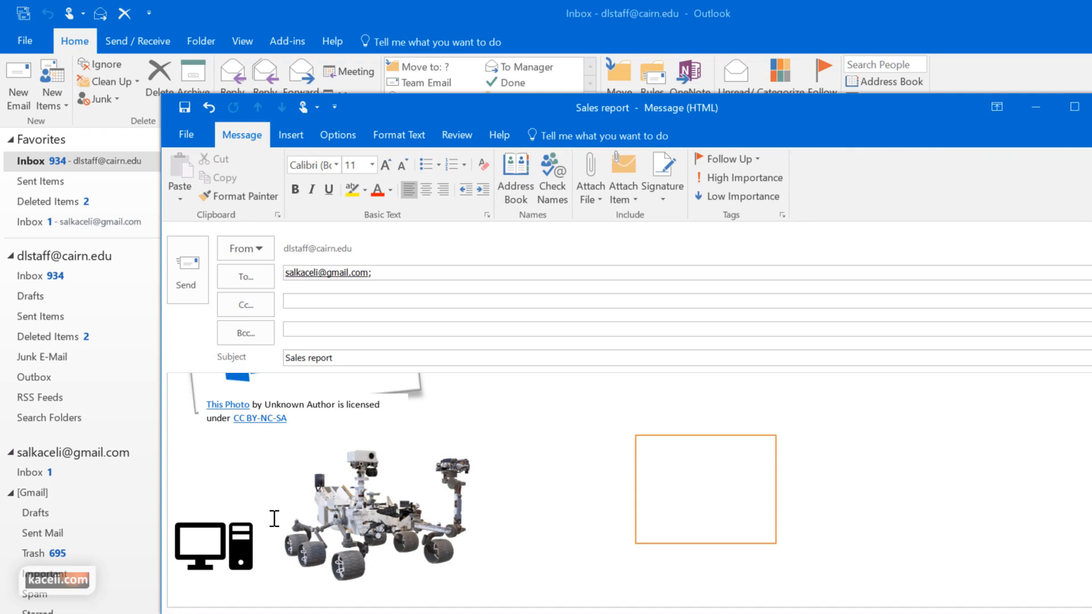
Move the rover model onto its own line and rotate it to another angle
click(284, 528)
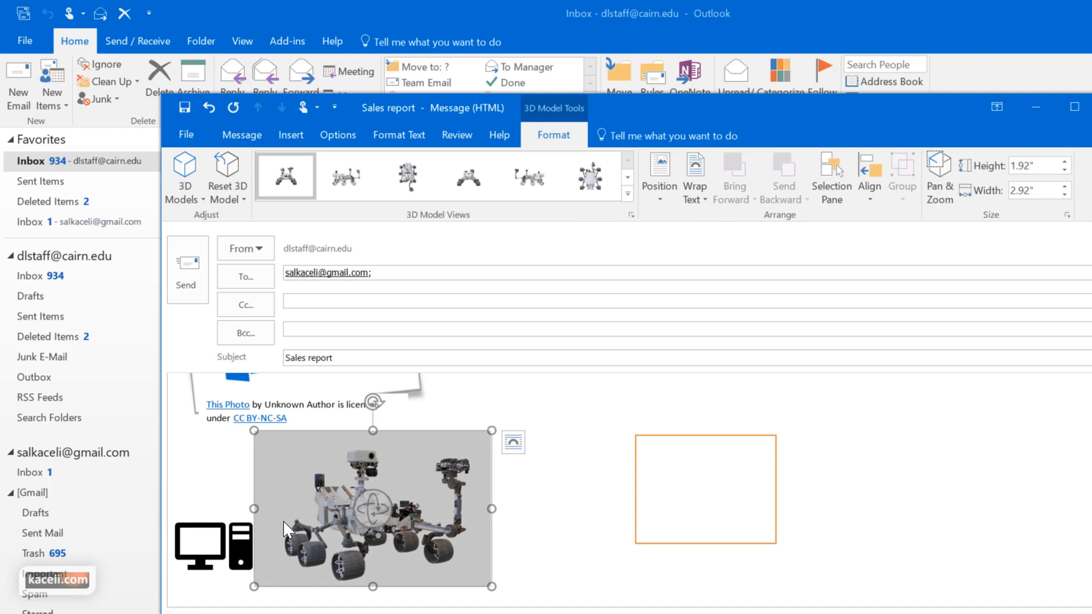
click(283, 522)
key(ctrl+z)
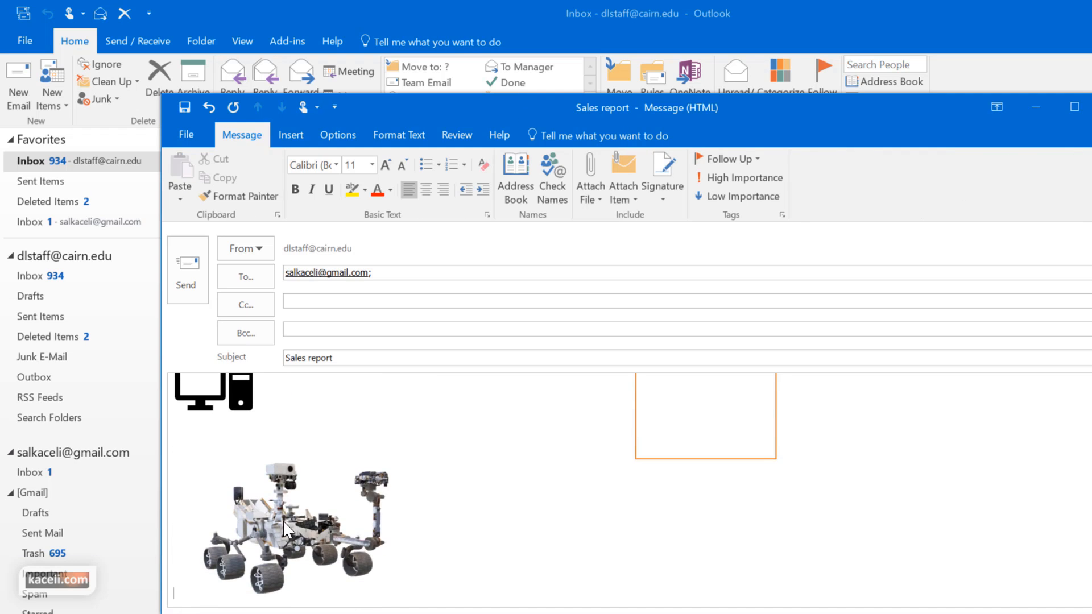
key(Return)
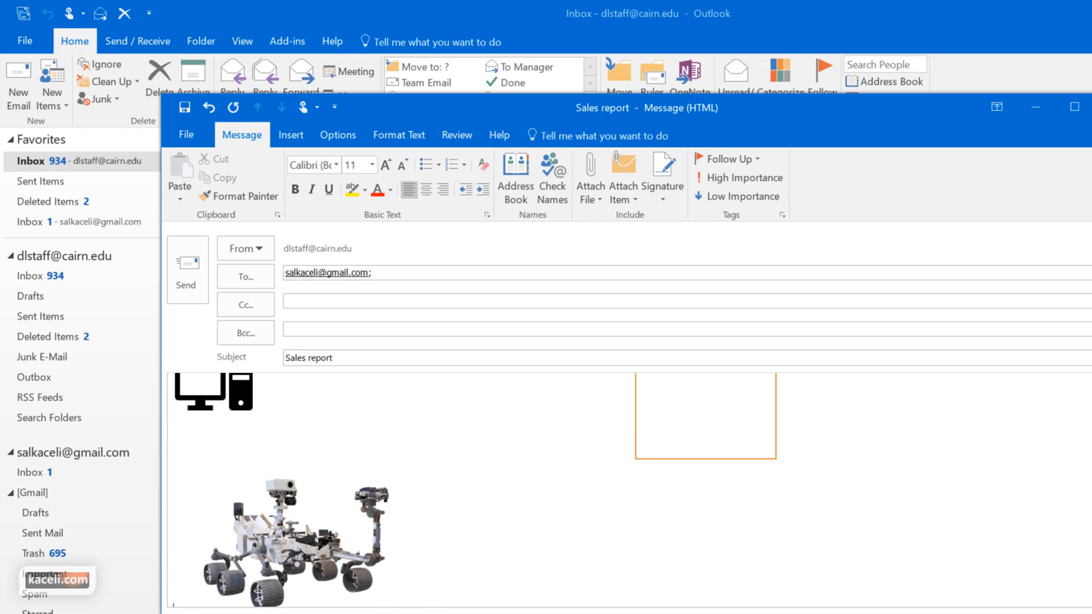
click(333, 561)
drag(292, 538, 507, 551)
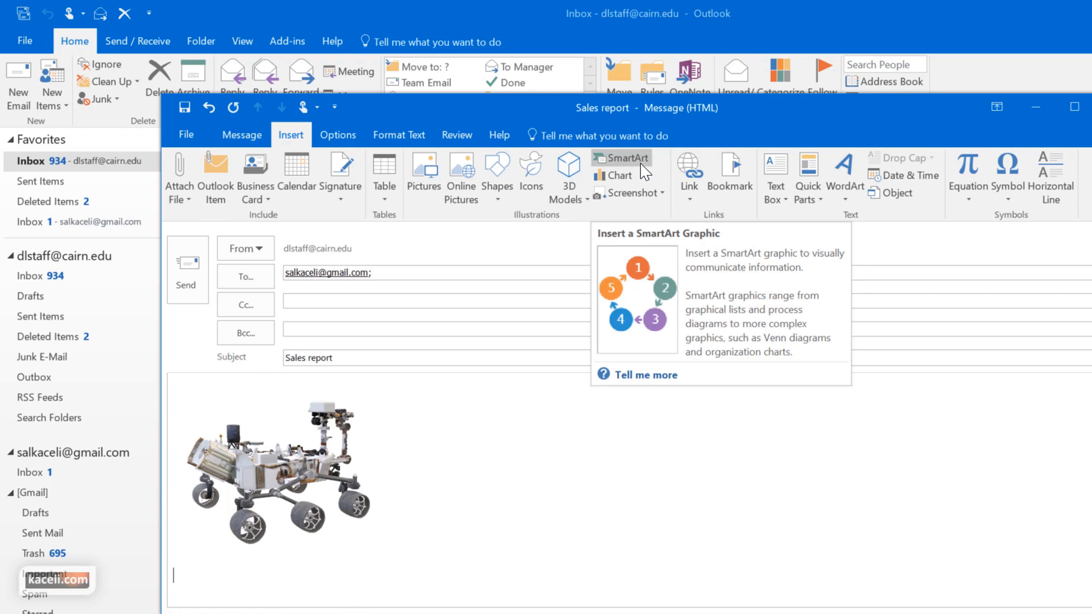
Insert a Continuous Block Process SmartArt labelled Planning, Development, Delivery
click(642, 161)
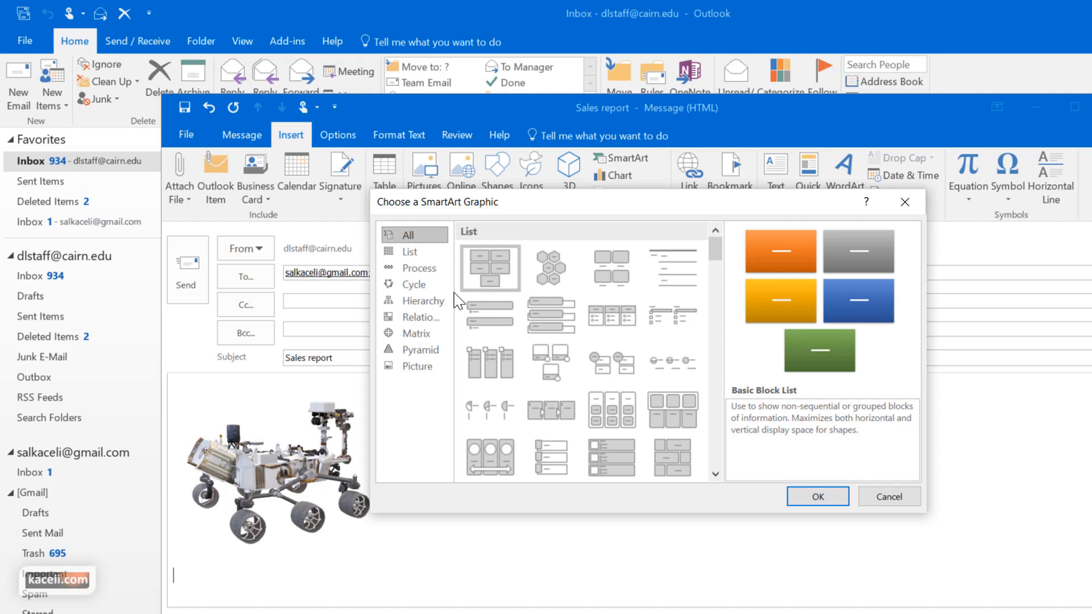
click(411, 251)
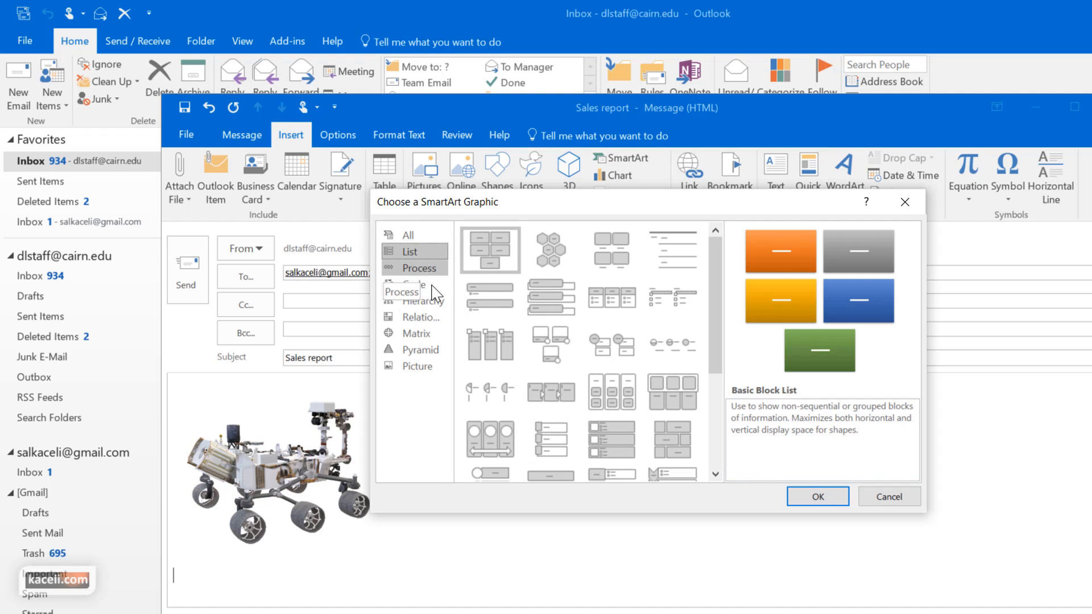
click(420, 268)
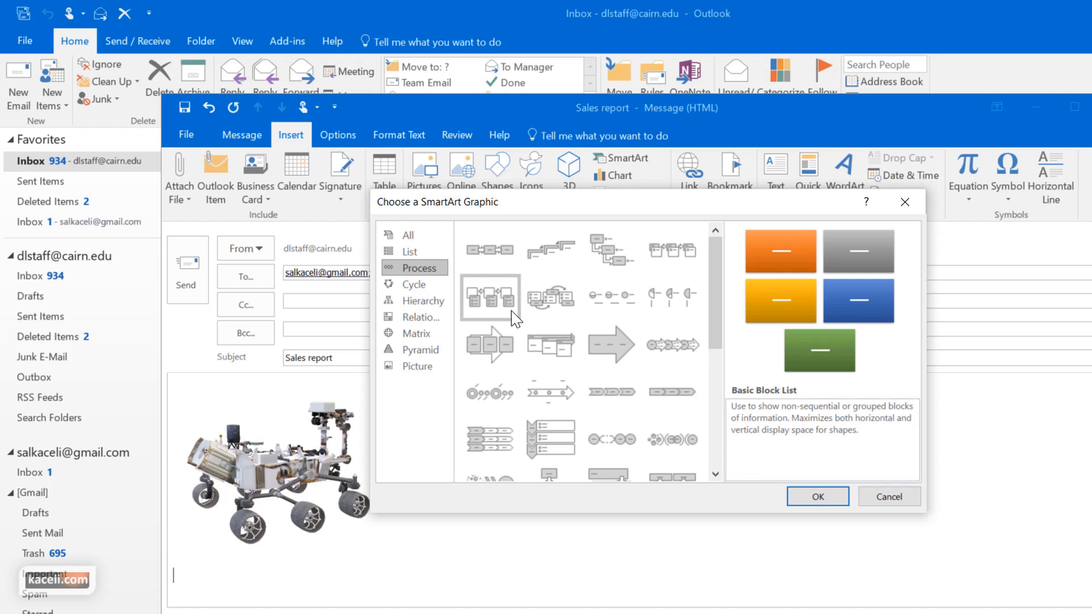
key(Return)
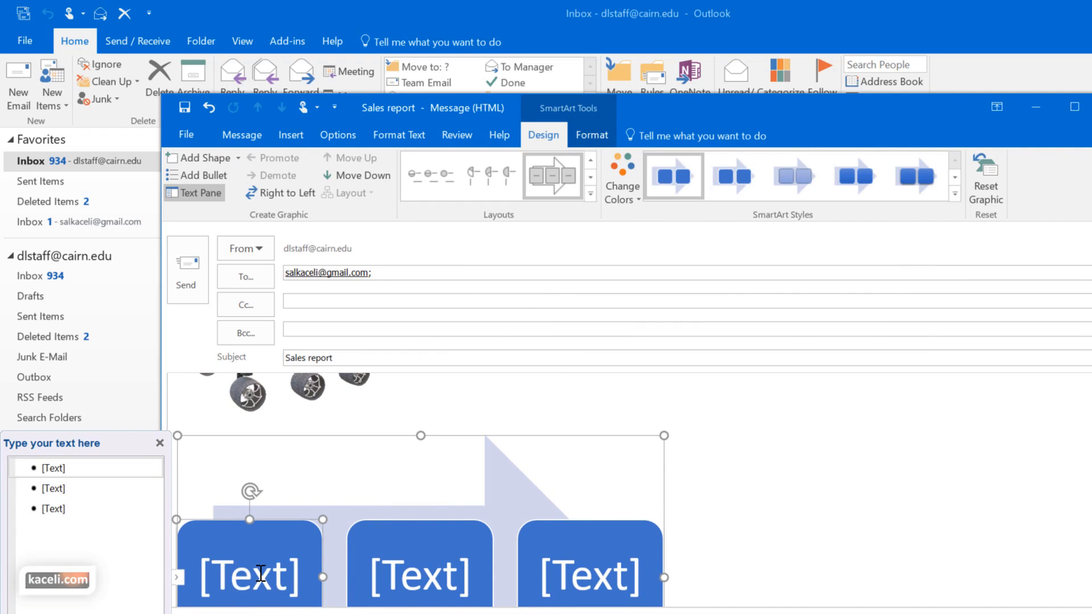
text(Planning)
key(Down)
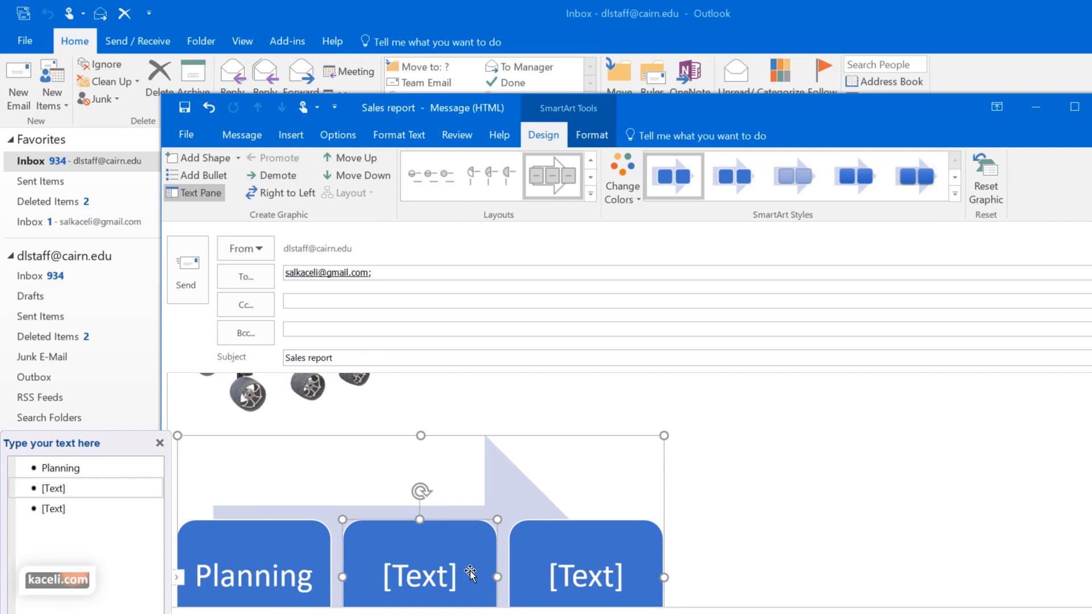
scroll(751, 466, down, 2)
text(Development)
click(590, 503)
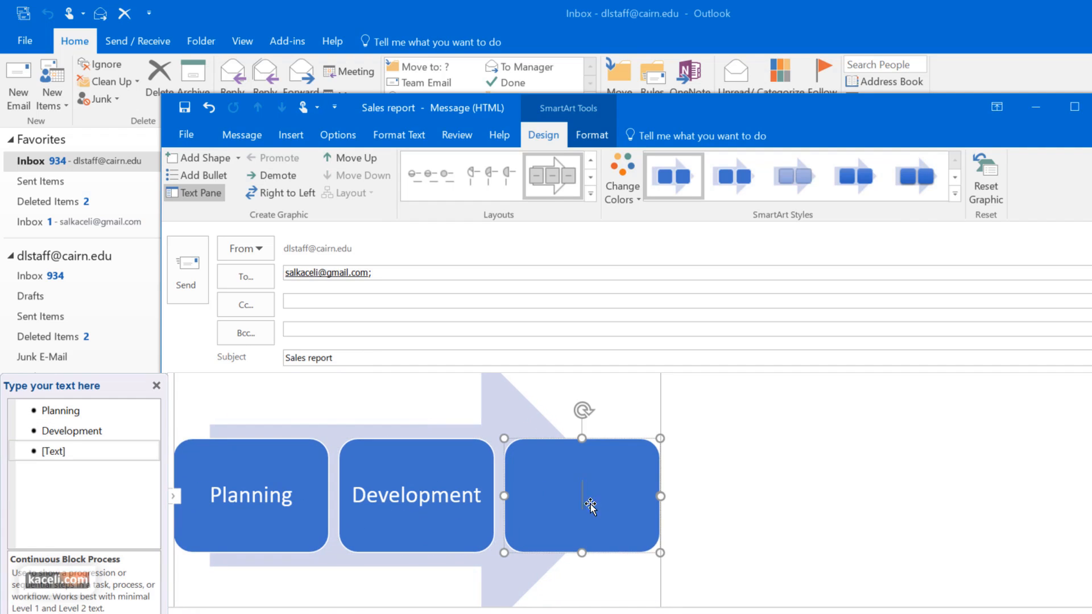
text(Delivery)
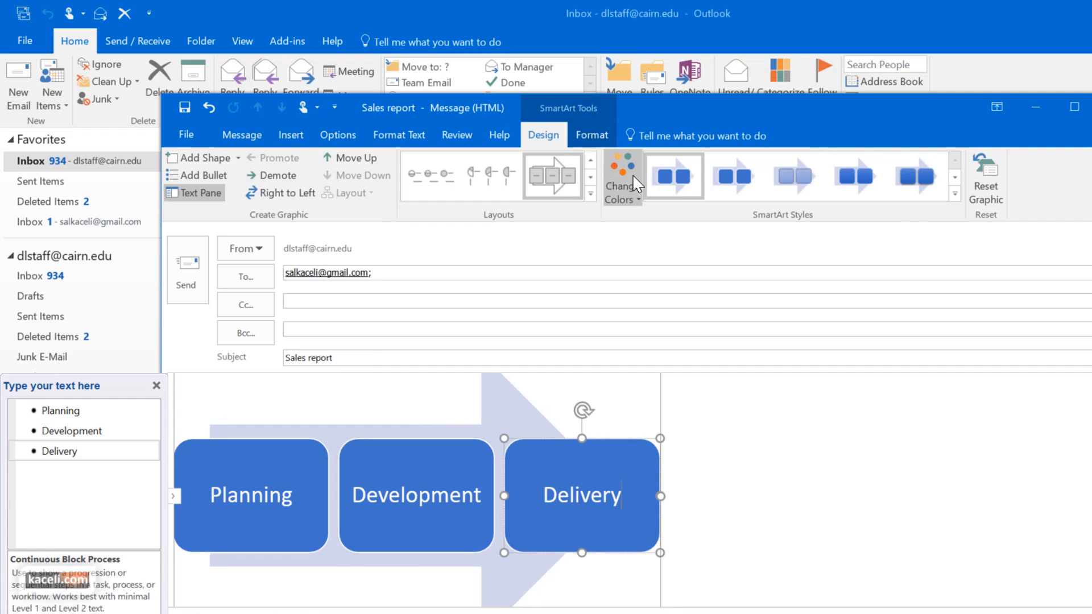
Recolour the diagram with the first Colorful colour scheme
click(630, 208)
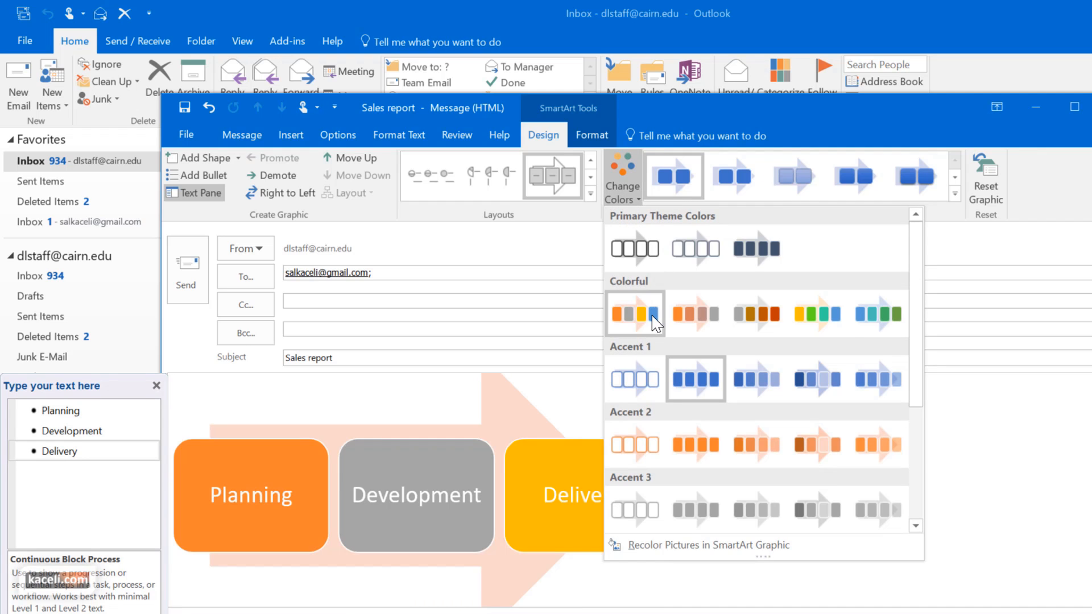
click(645, 316)
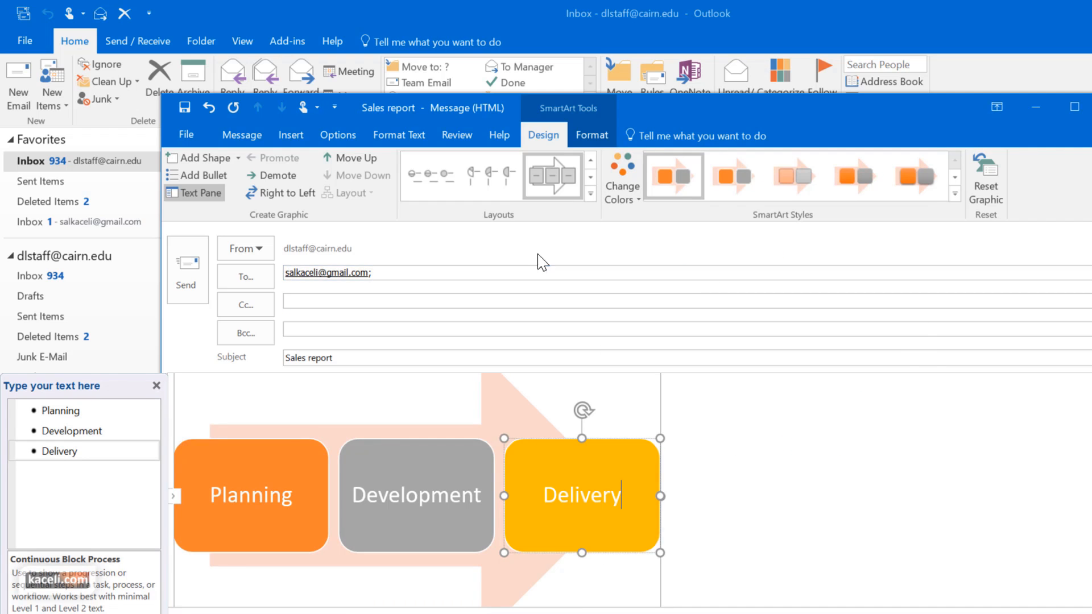
click(793, 552)
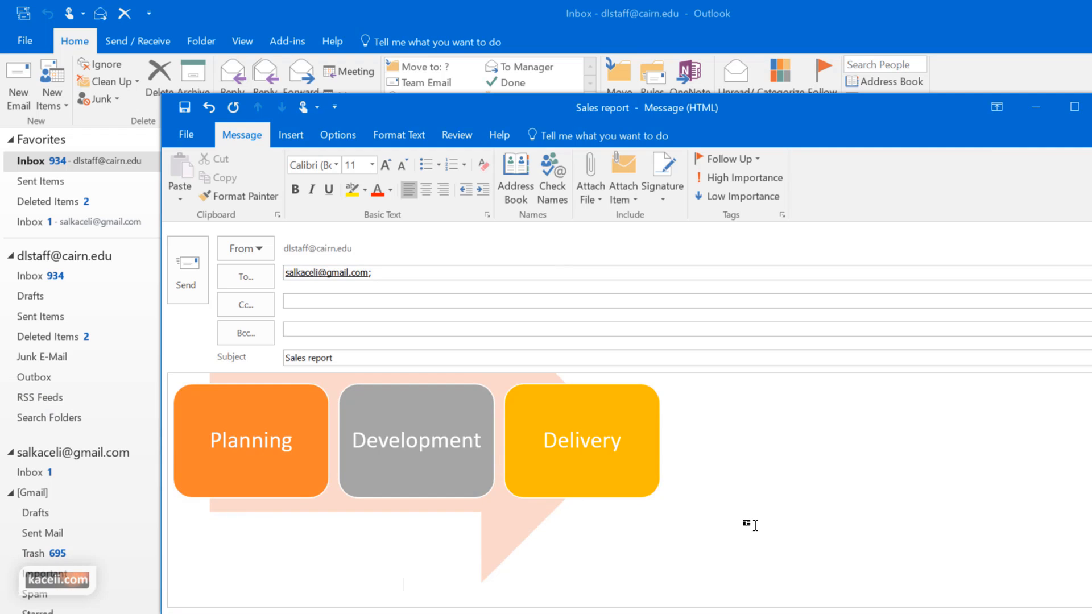
Insert a clustered column chart on a new line below the diagram
key(Return)
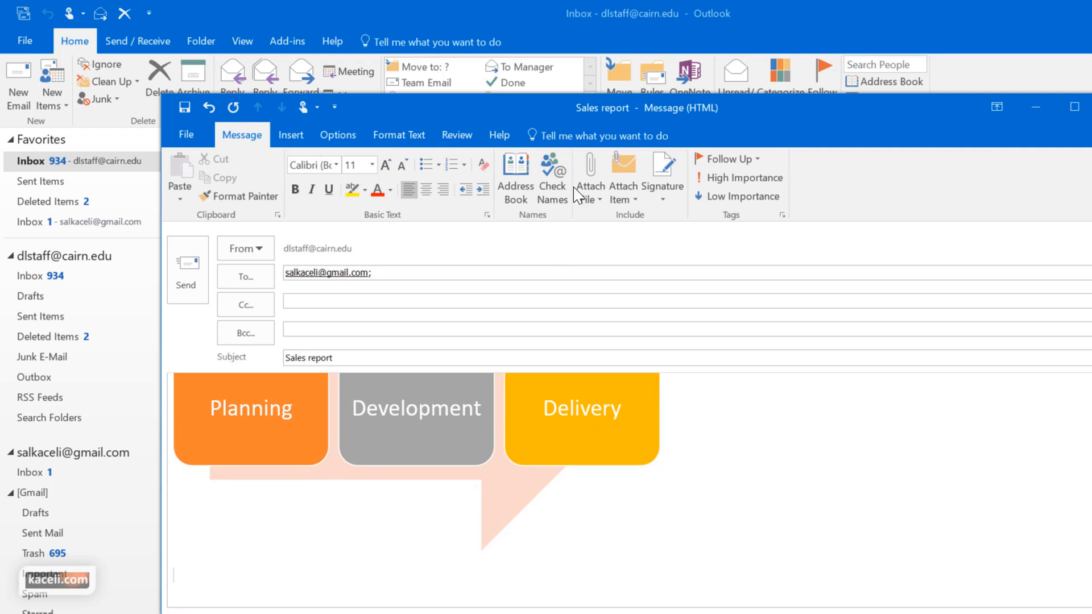
click(289, 135)
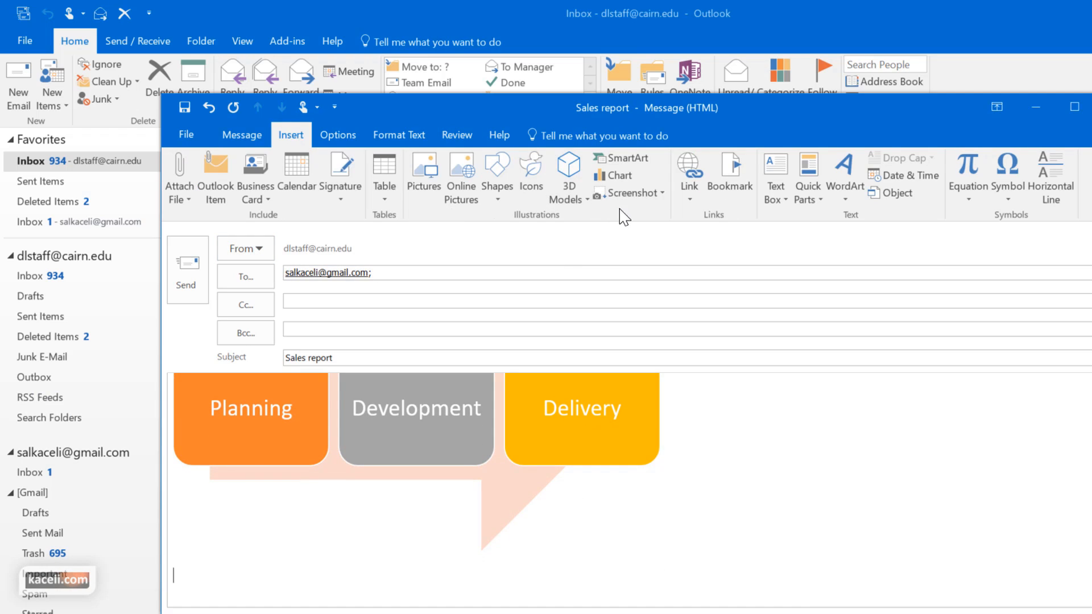
click(628, 183)
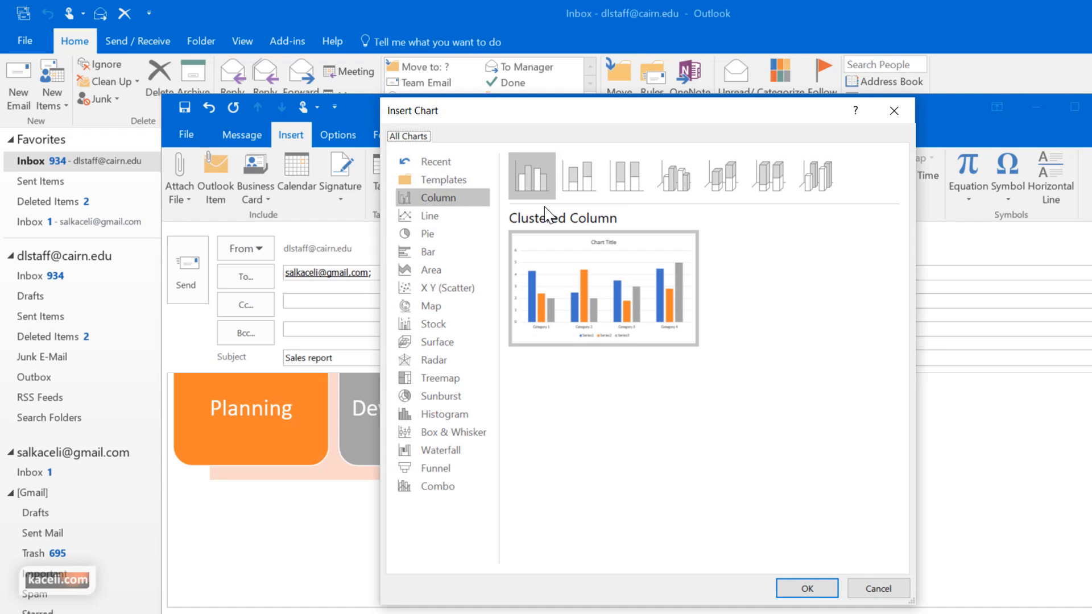
mouse_move(565, 277)
click(809, 588)
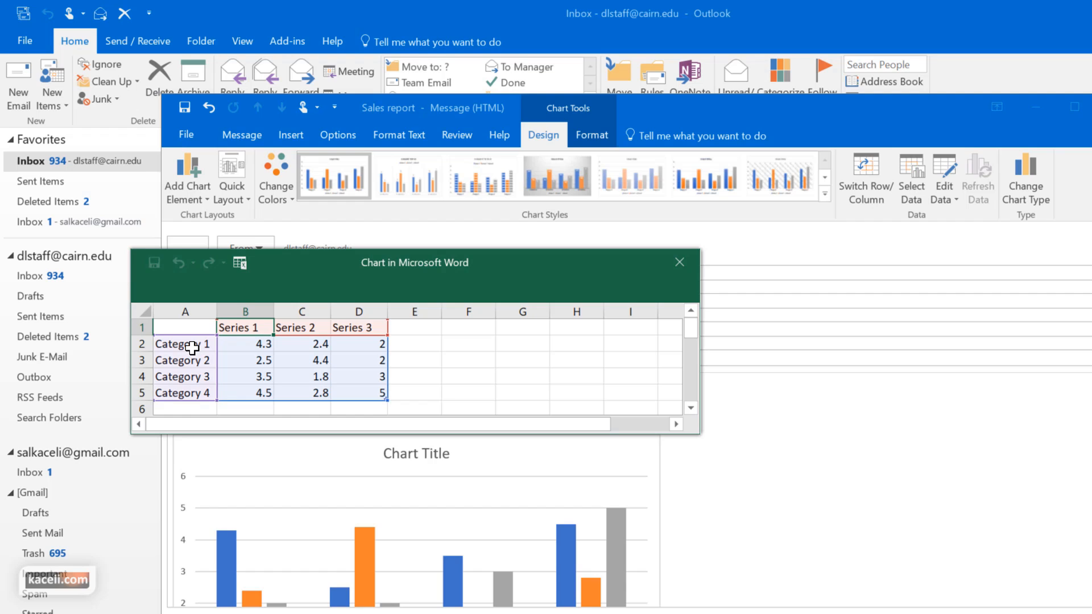
Relabel the chart data as January–April with series Online and Onsite, excluding Series 3
click(192, 348)
text(January)
key(Return)
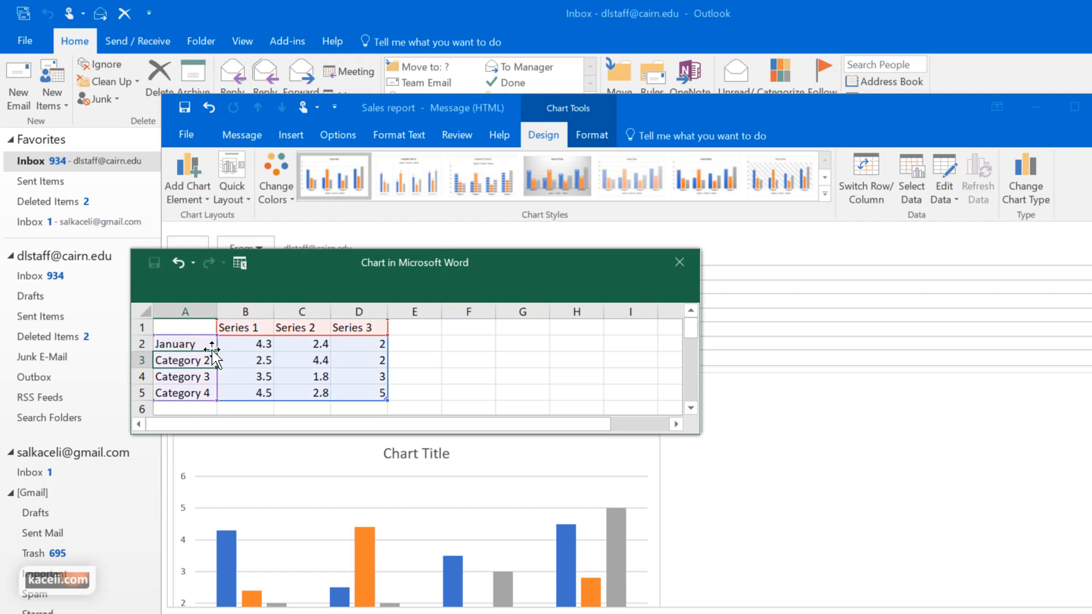
click(210, 347)
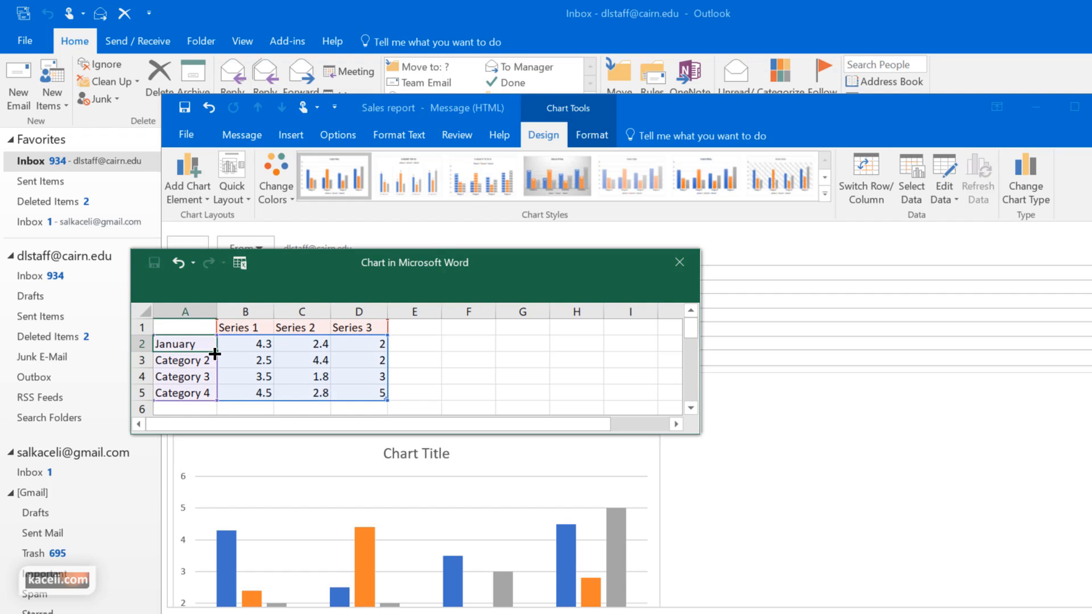
drag(214, 354, 215, 397)
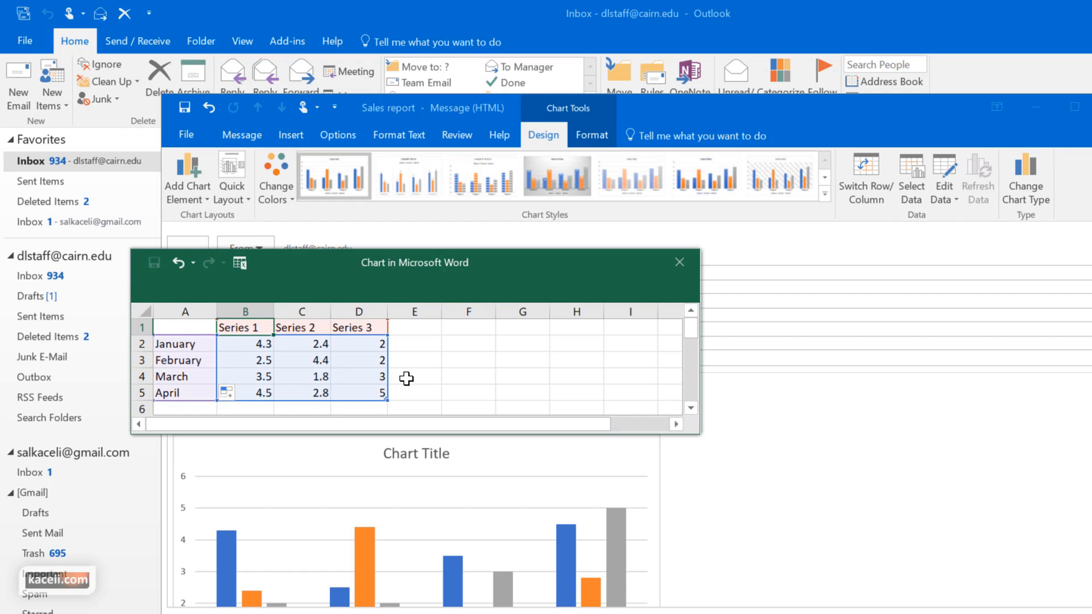
text(Online)
key(Tab)
text(Onsite)
key(Tab)
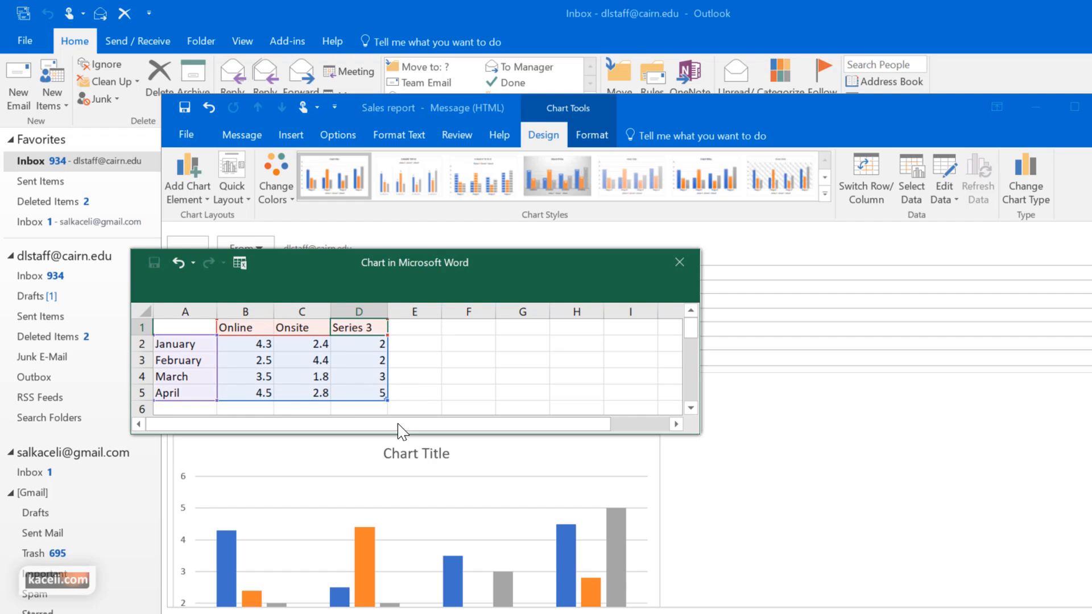
drag(387, 401, 466, 481)
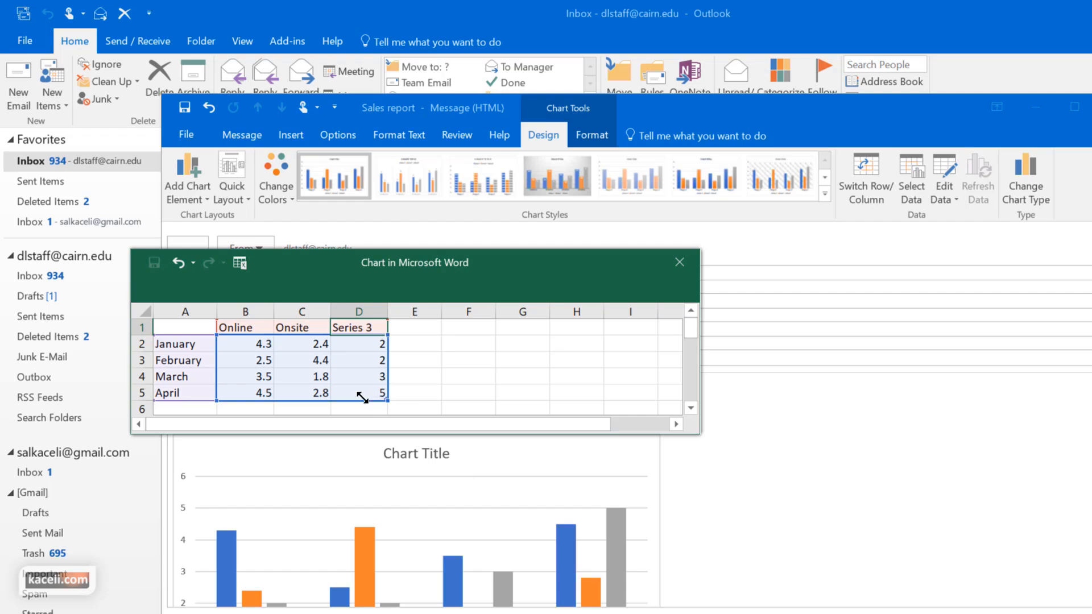
mouse_move(363, 397)
mouse_down()
mouse_move(348, 383)
mouse_move(344, 401)
mouse_up()
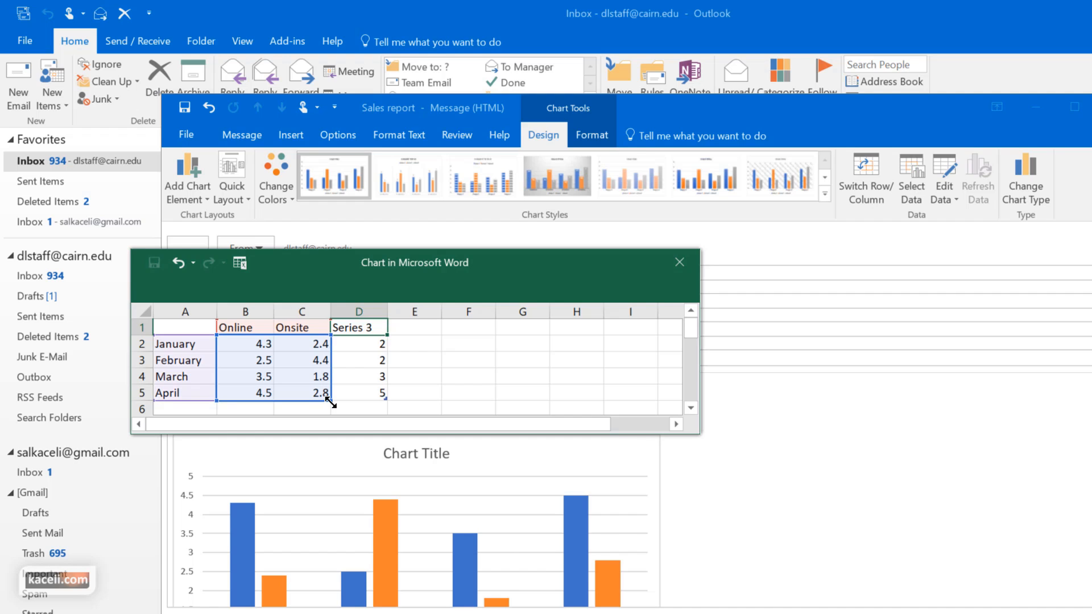
Close the chart datasheet and apply a solid-bar chart style with value labels
click(698, 484)
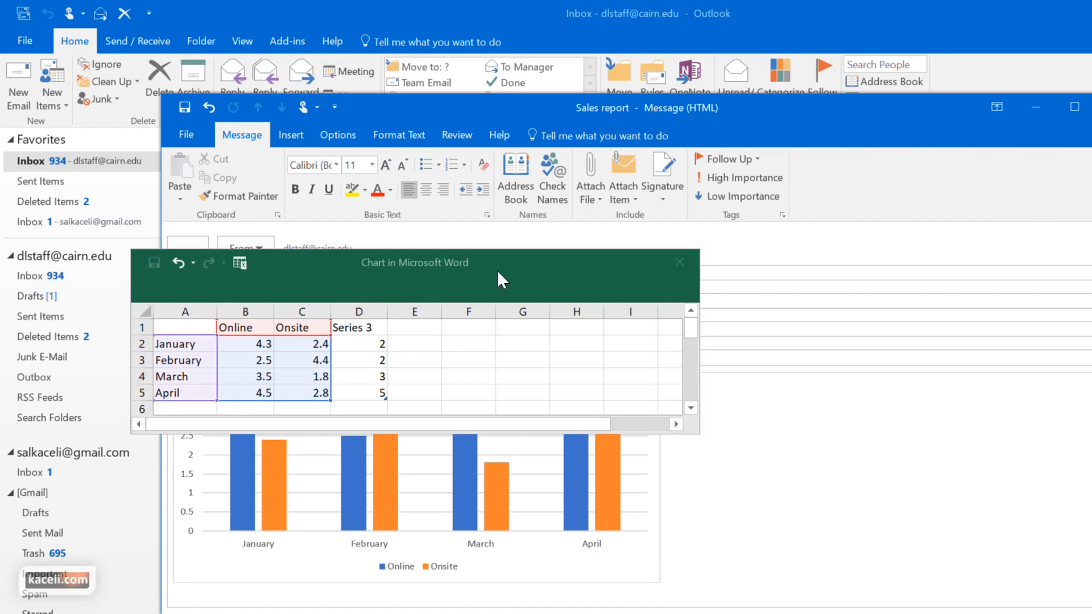
click(680, 262)
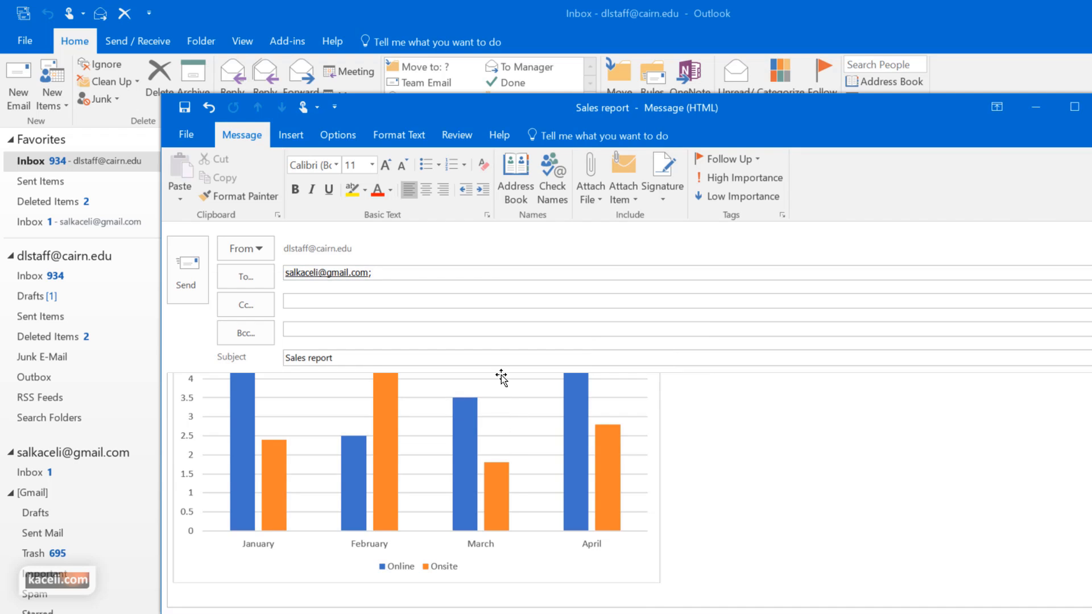
click(503, 480)
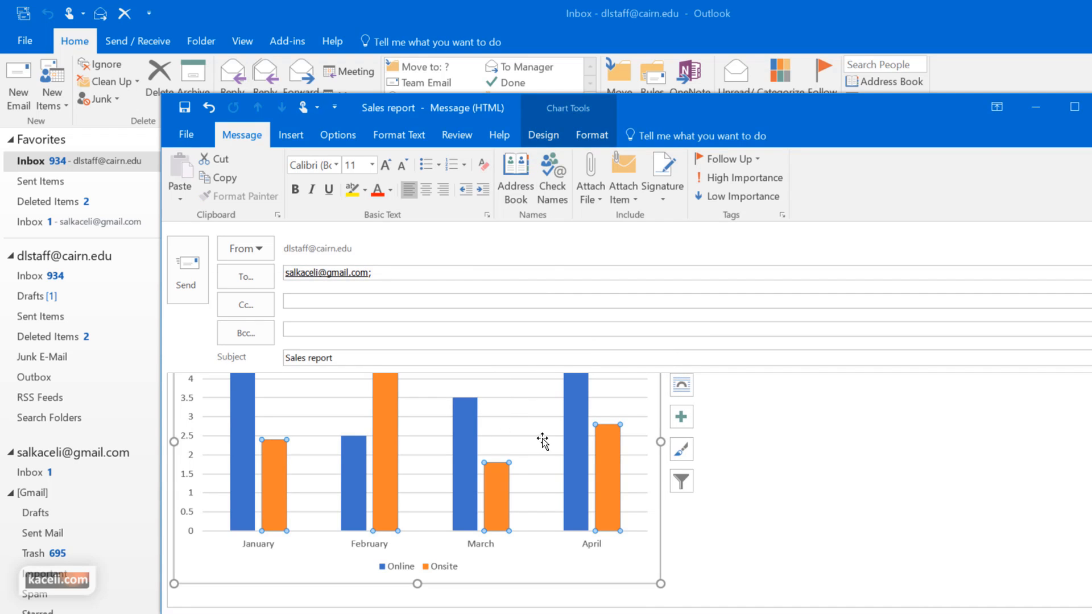
click(544, 134)
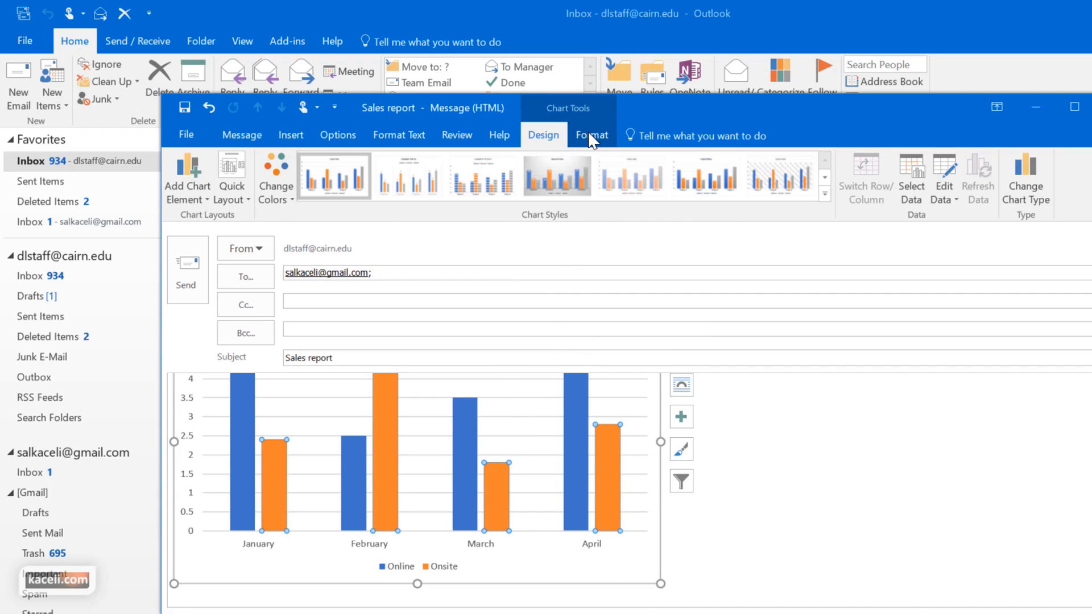
click(770, 180)
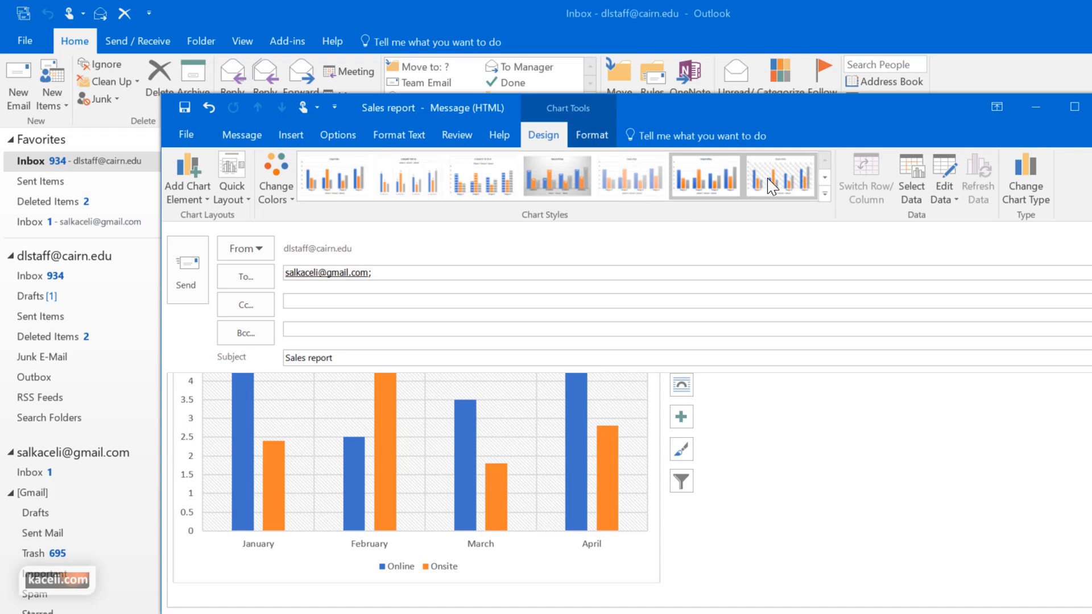
click(408, 179)
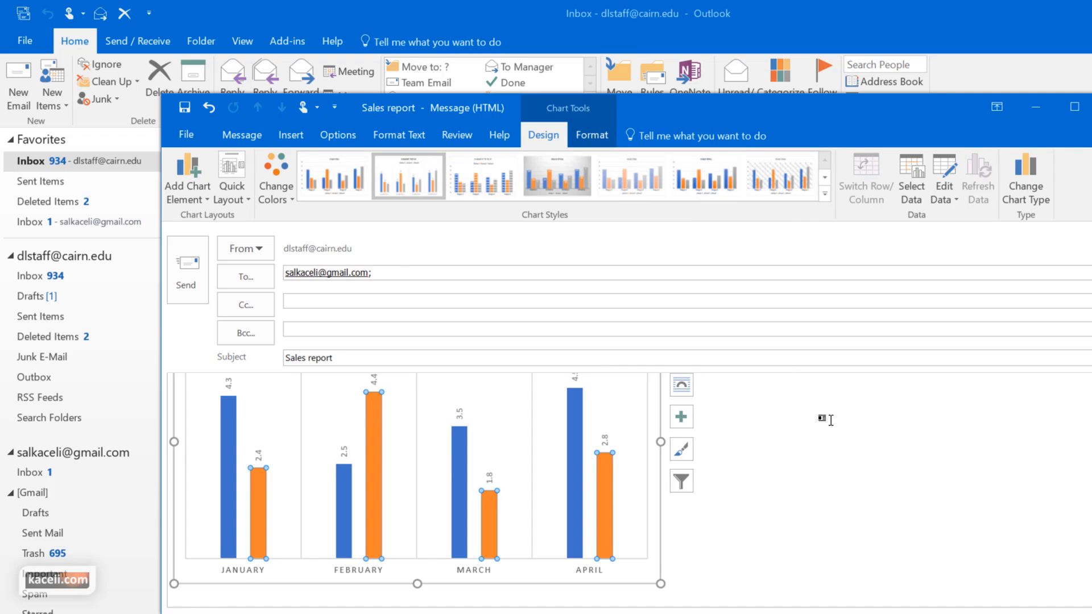
click(833, 468)
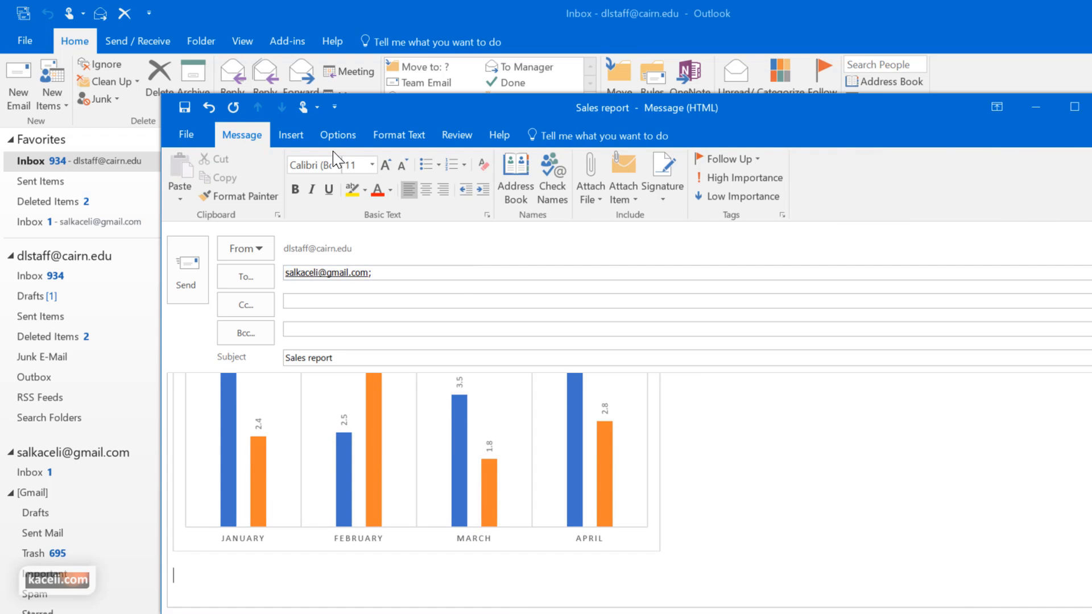
click(291, 136)
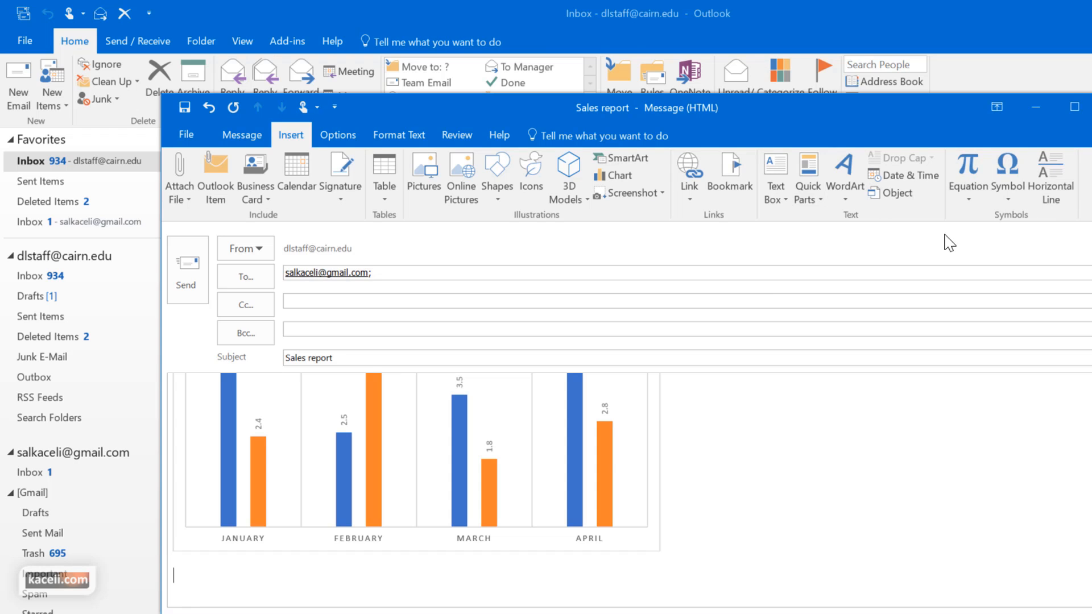
Scroll back up and select the Outlook logo picture below the Month table
scroll(593, 427, up, 15)
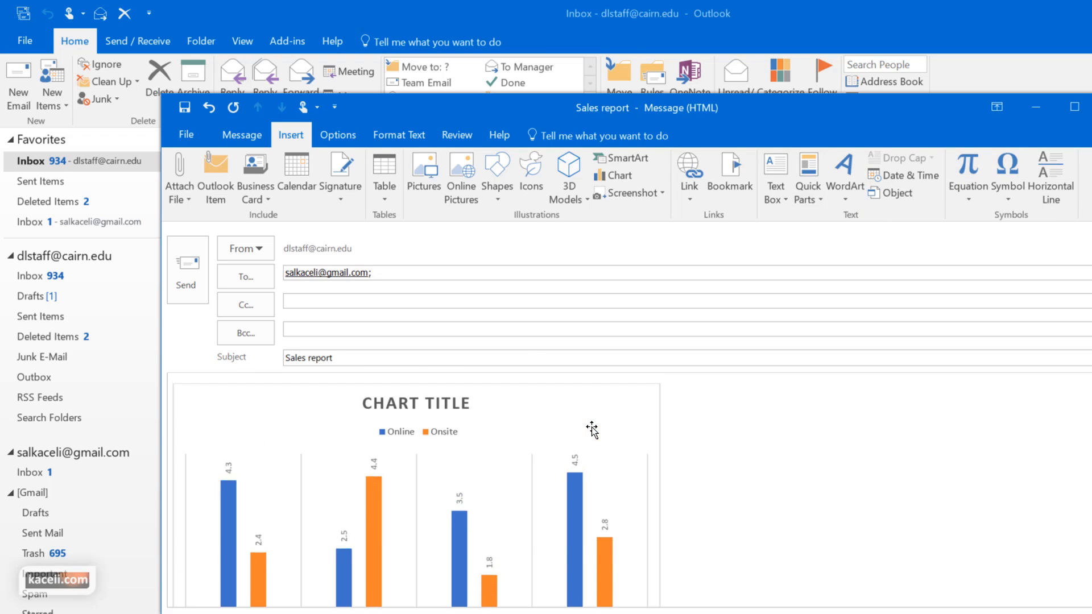
scroll(593, 427, up, 2)
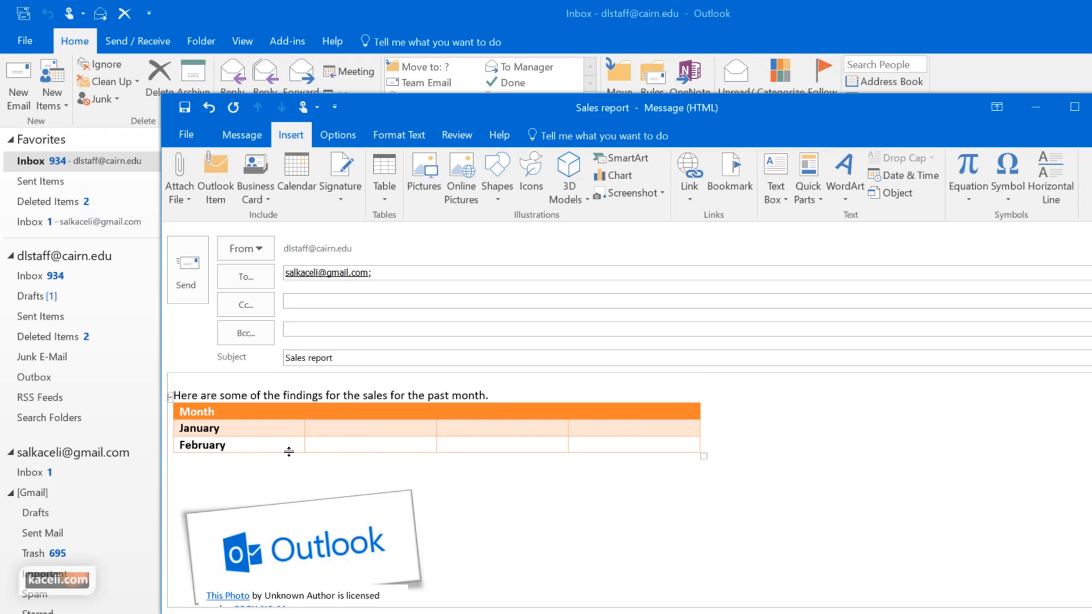
click(310, 530)
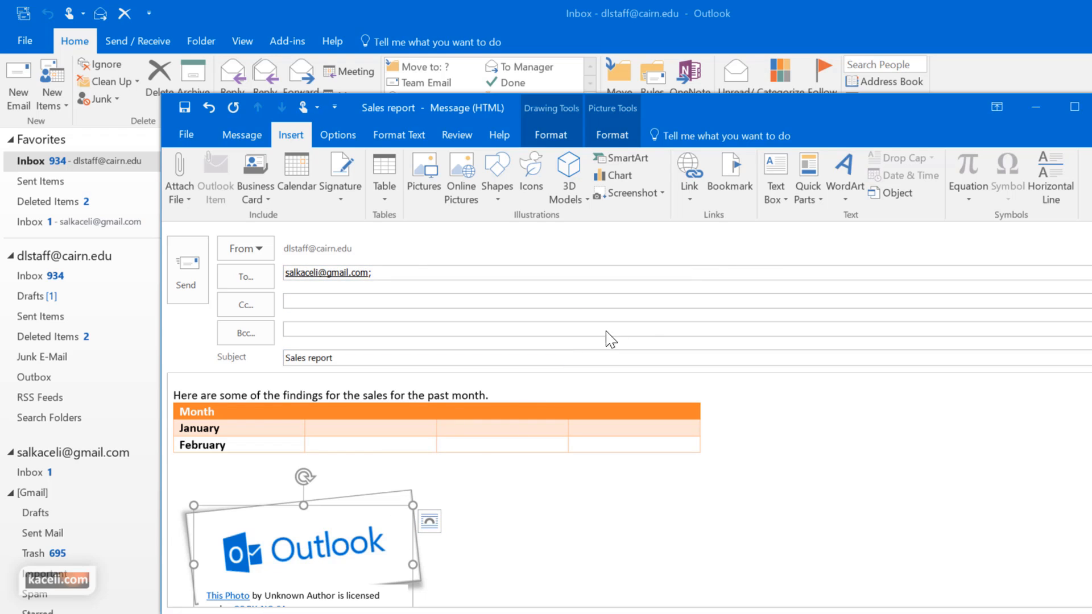
Link the Outlook picture in the Sales report to the pasted YouTube channel address
click(312, 549)
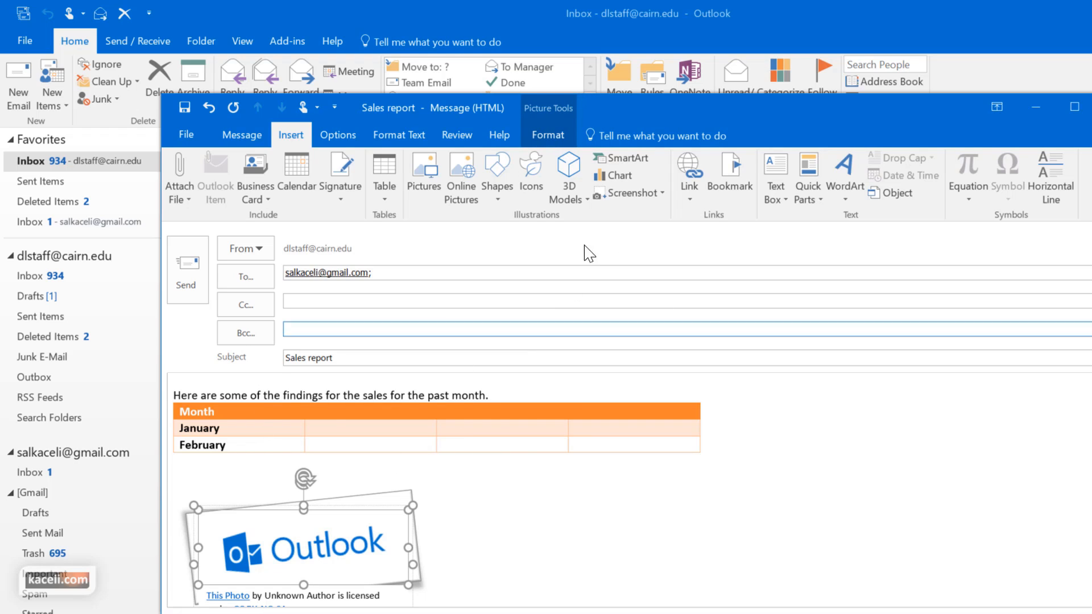
click(699, 177)
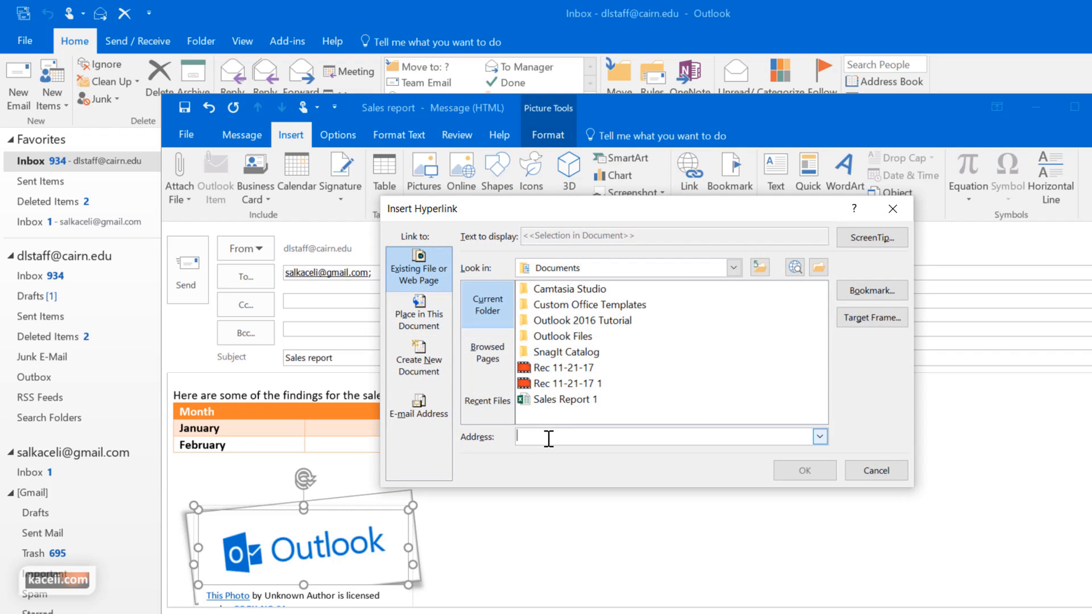
text(https://youtube.com/c/samkaceli)
click(803, 470)
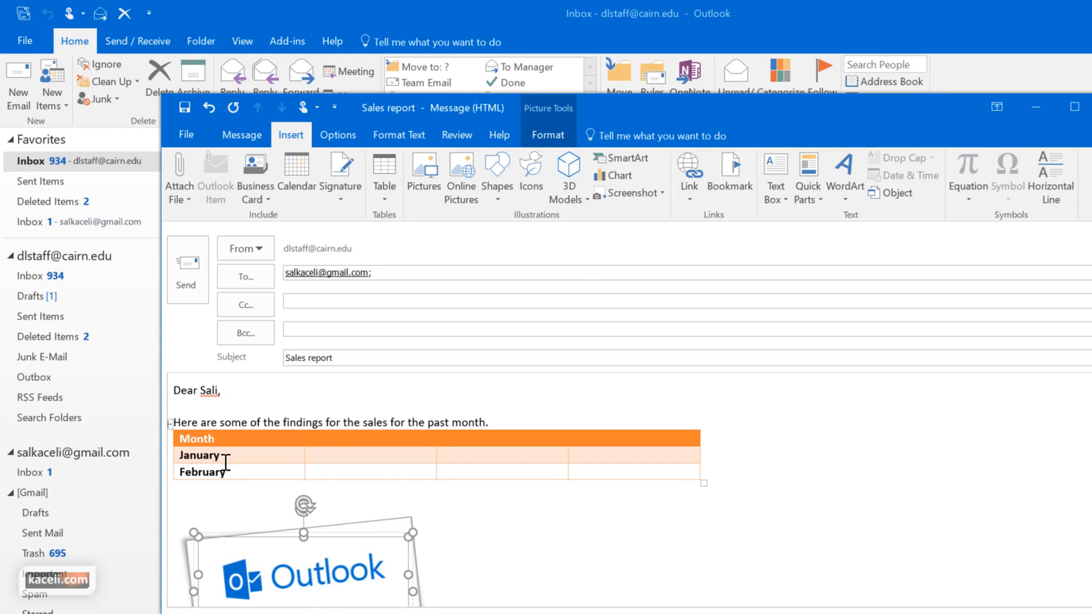
drag(220, 455, 181, 456)
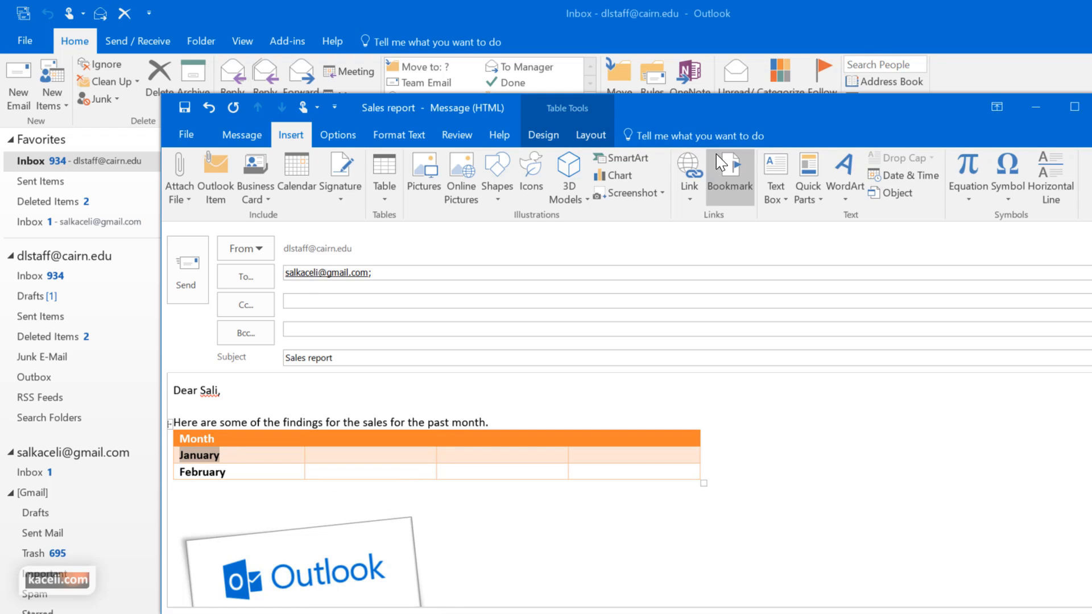
Turn January in the table into a link to the same YouTube address
click(689, 171)
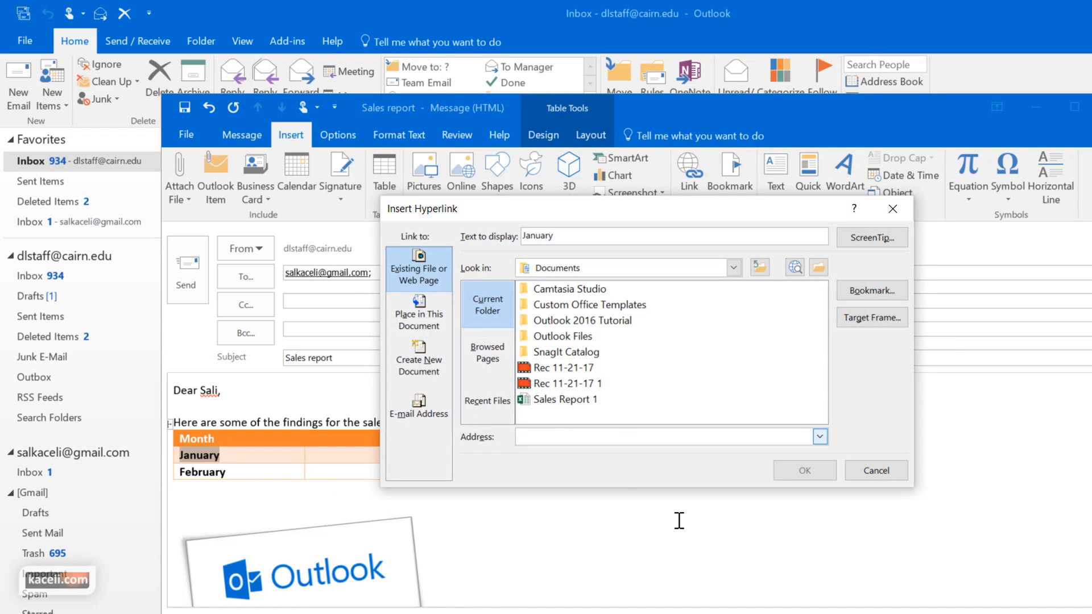
text(http://youtube.com/skaceli)
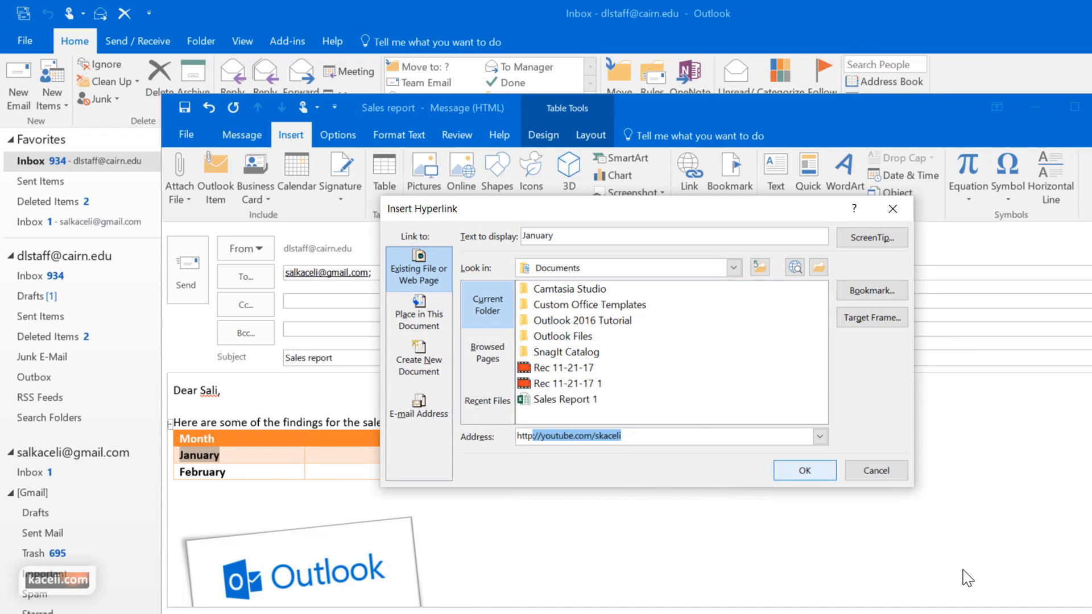
key(Return)
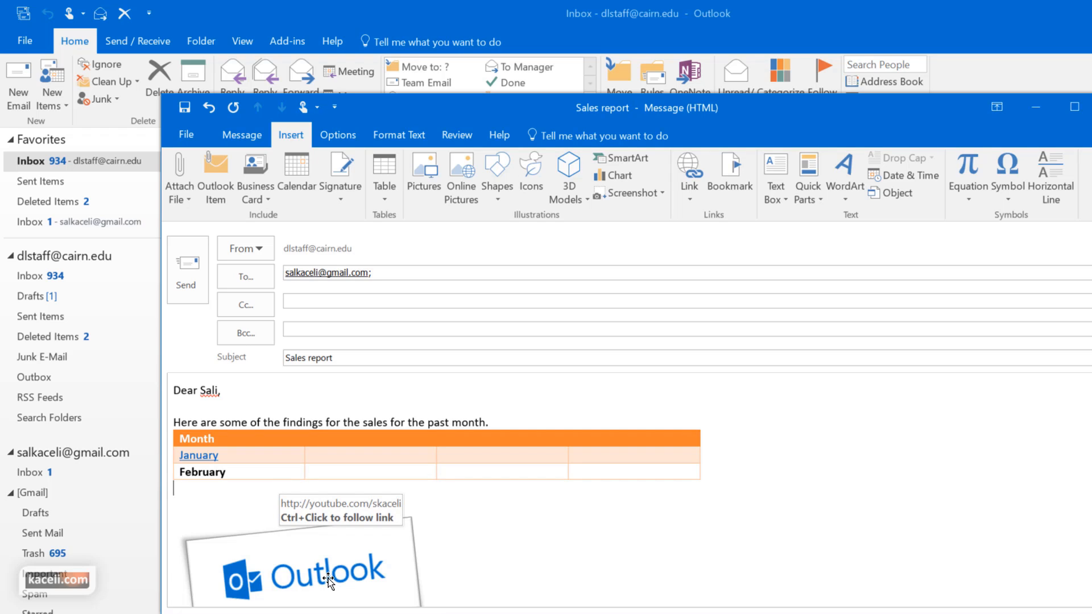
Look over the Sales report message and send it
scroll(572, 488, down, 2)
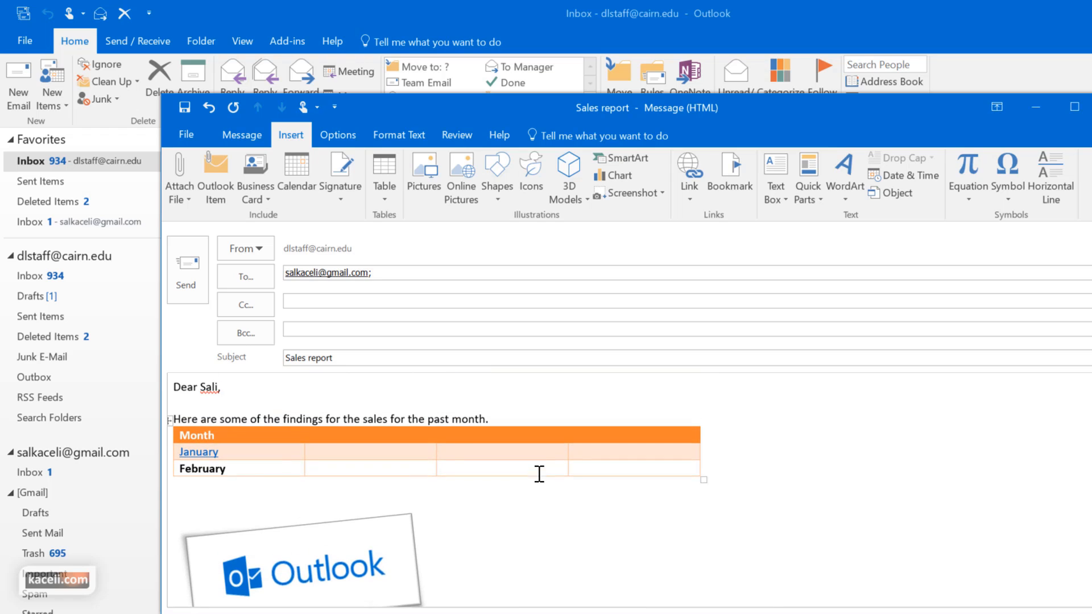
scroll(539, 473, up, 2)
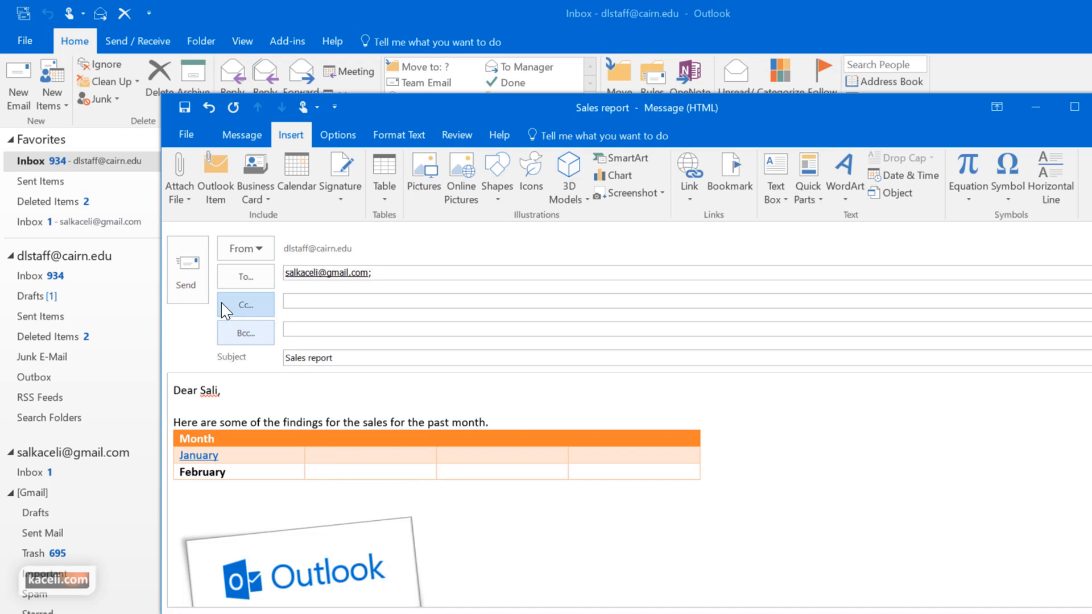
click(197, 285)
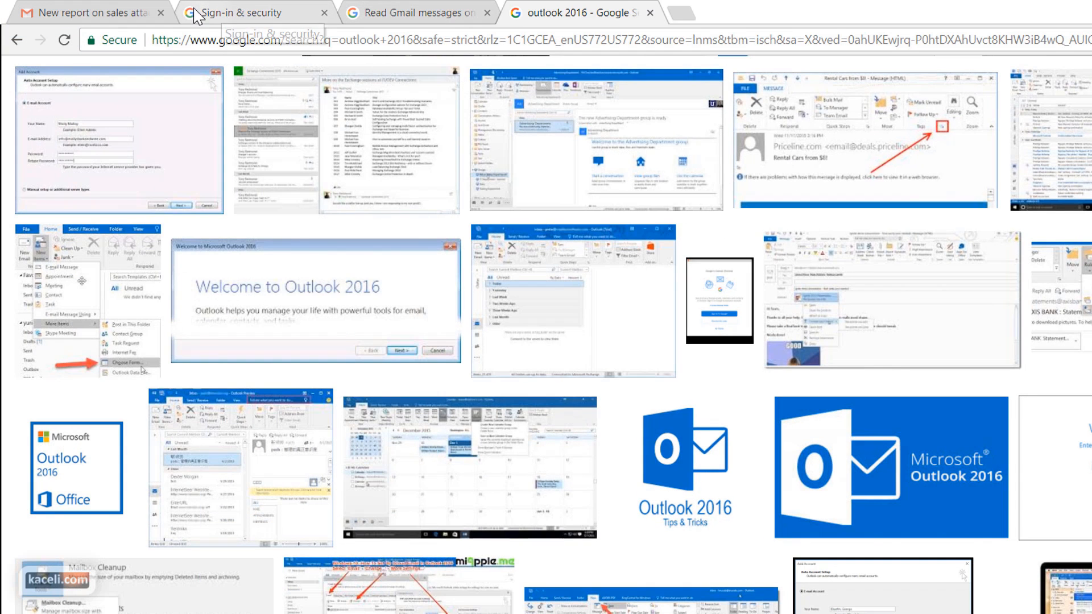
Open the received Sales report in Gmail and check that its January link opens the YouTube channel
click(131, 12)
click(421, 168)
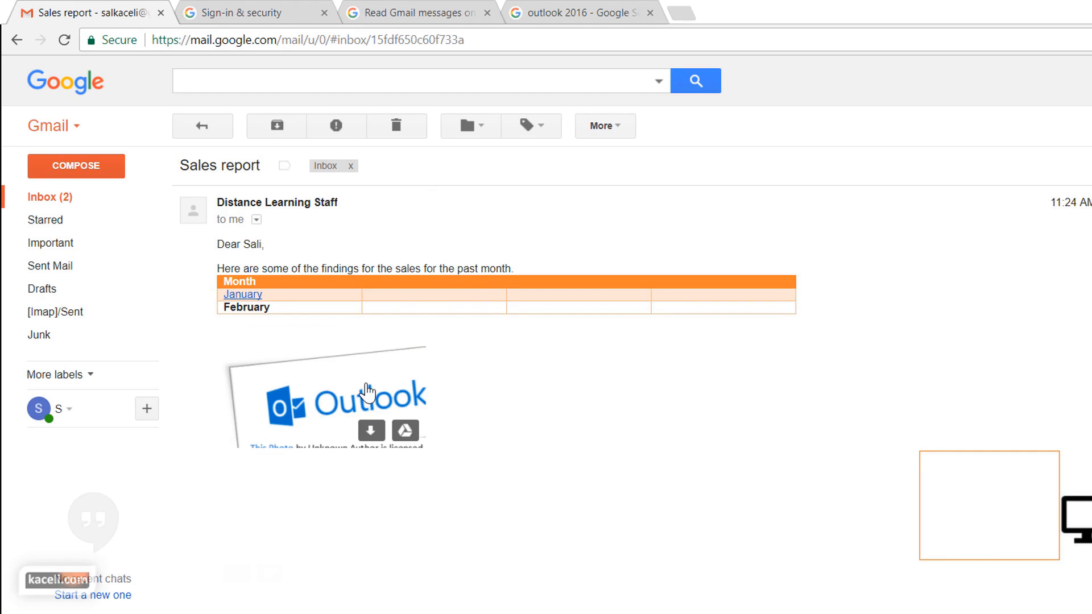
scroll(398, 393, down, 2)
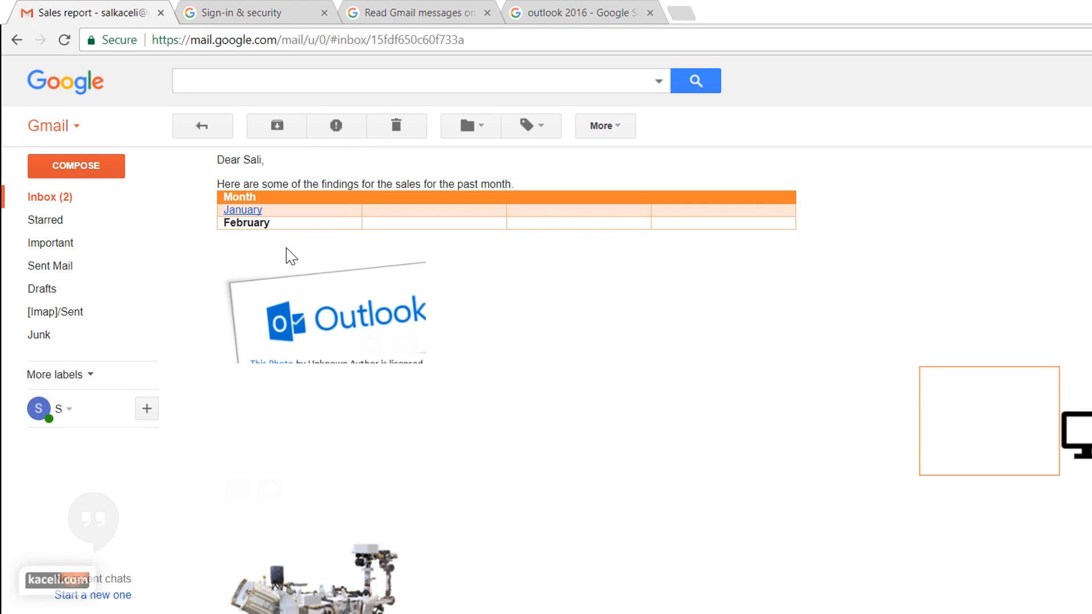
scroll(364, 337, down, 5)
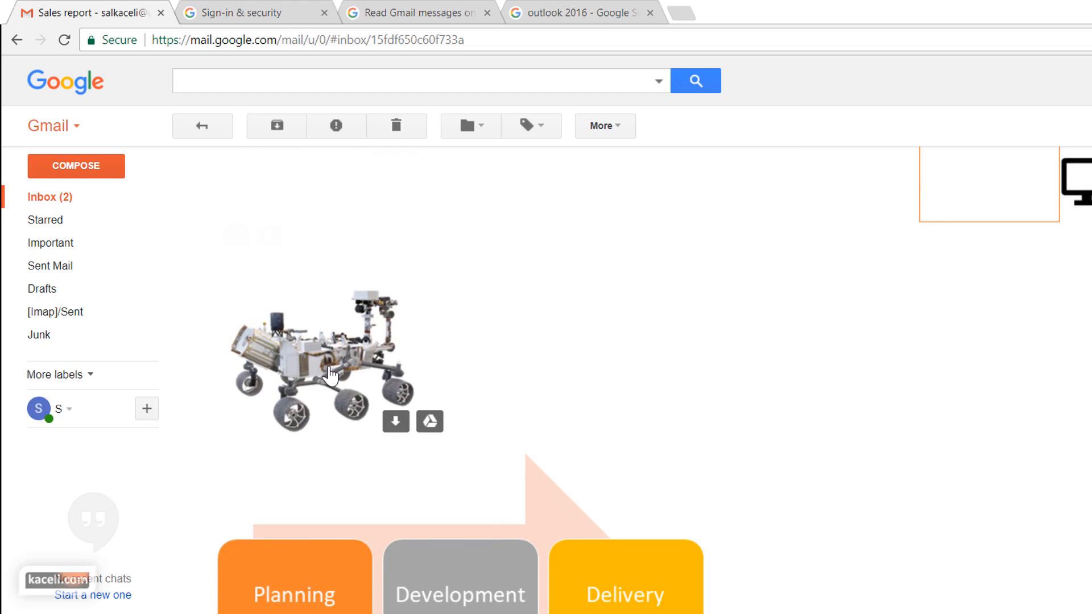
scroll(337, 389, up, 5)
scroll(327, 318, up, 2)
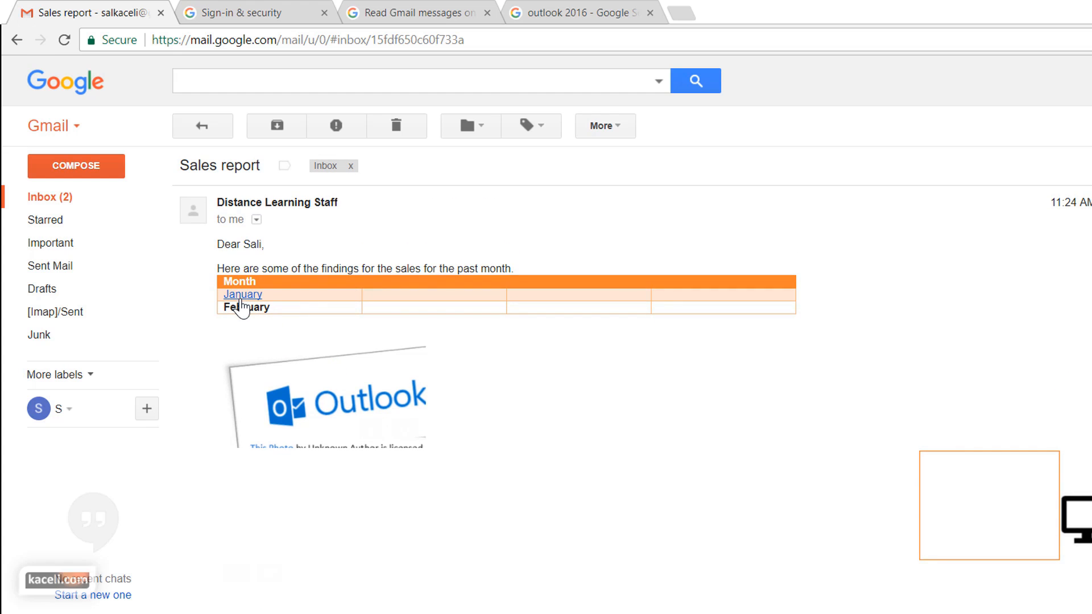
click(241, 300)
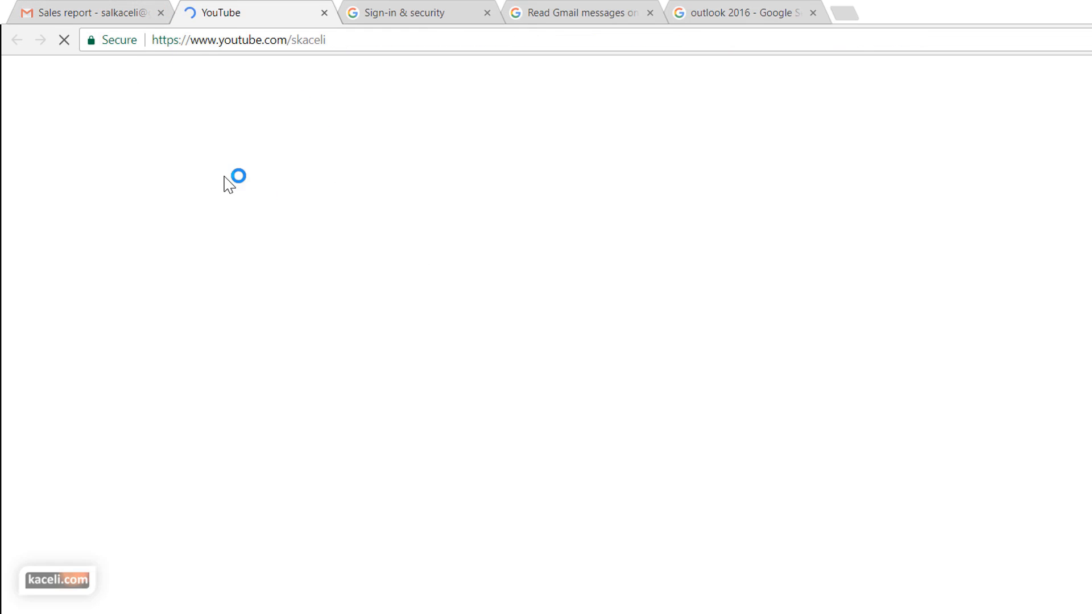
click(107, 15)
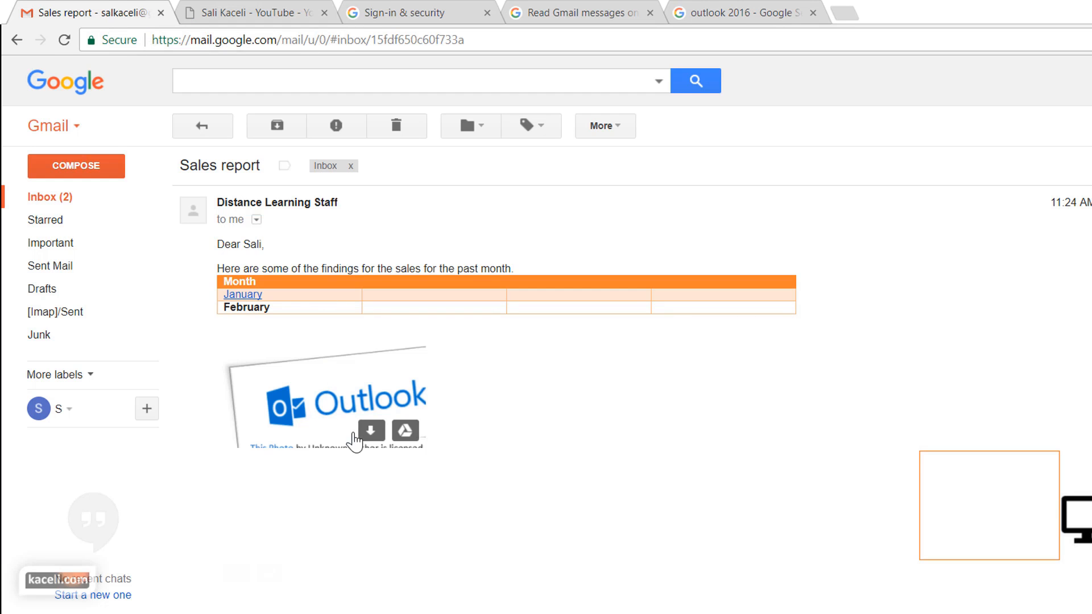
scroll(358, 434, down, 3)
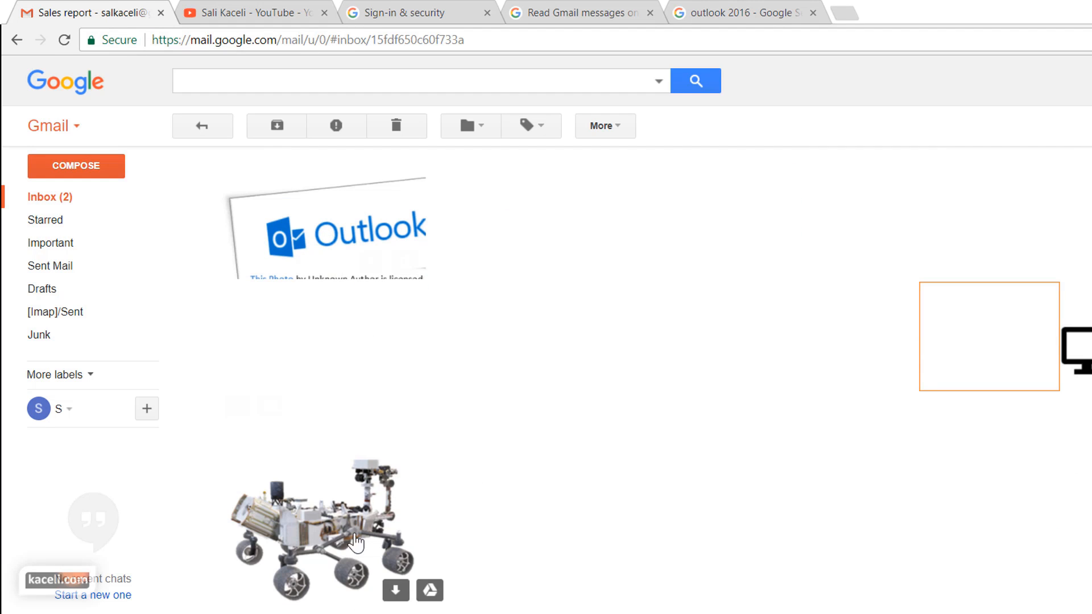
scroll(359, 520, down, 1)
scroll(438, 486, down, 10)
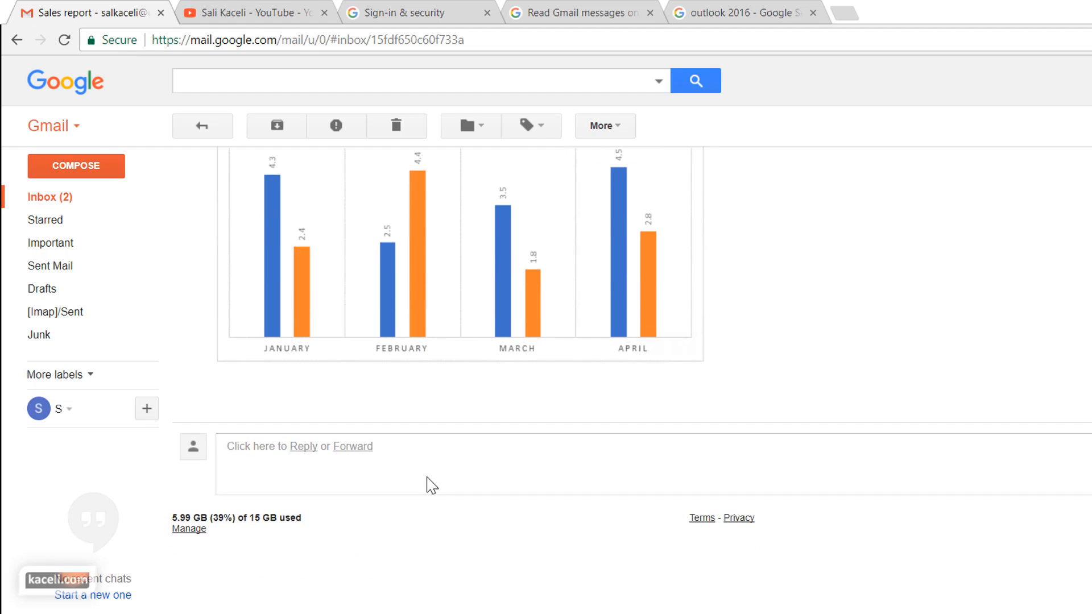
scroll(427, 485, up, 3)
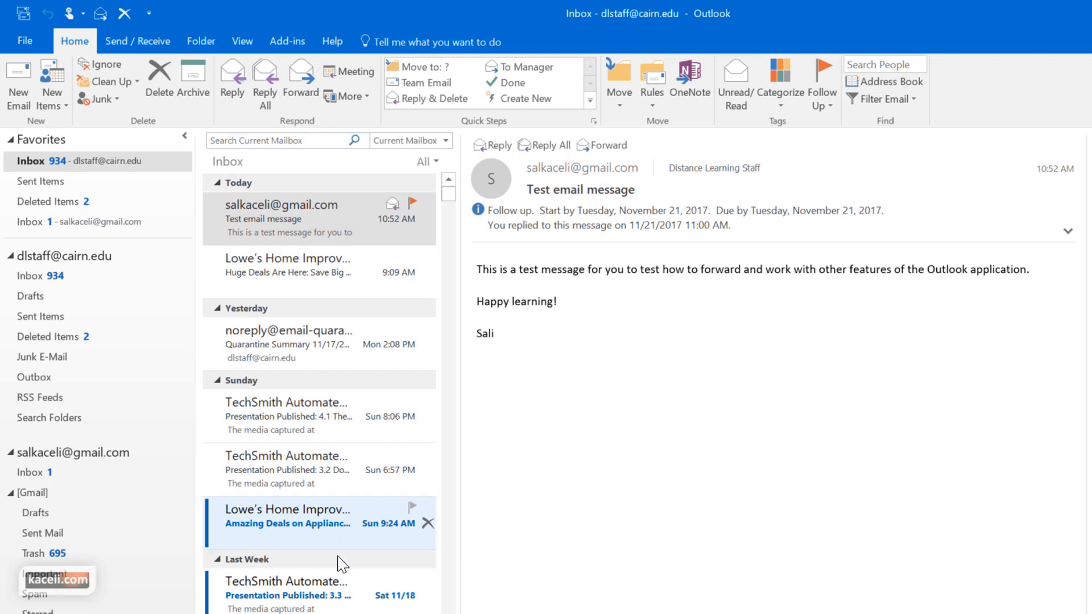
click(48, 317)
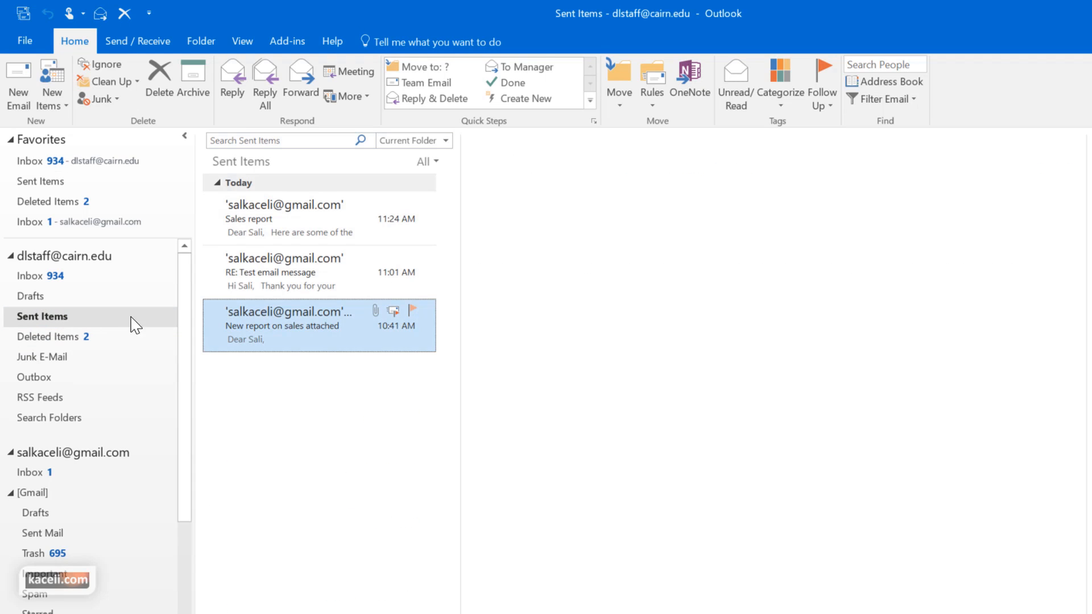
click(307, 232)
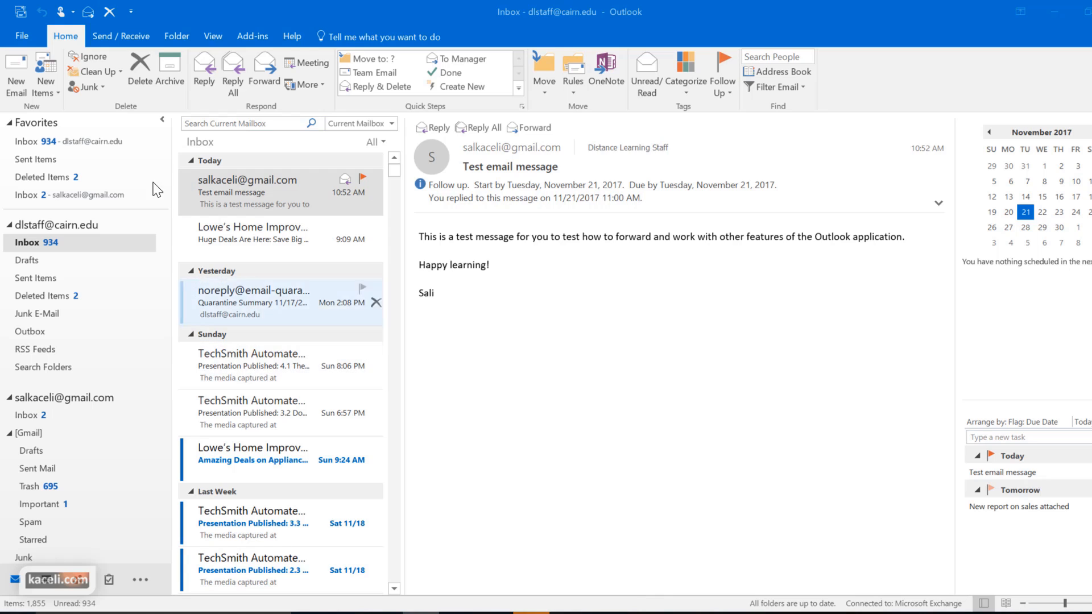
Start a new email and choose the suggested recipient after typing 'sa' in To
click(15, 67)
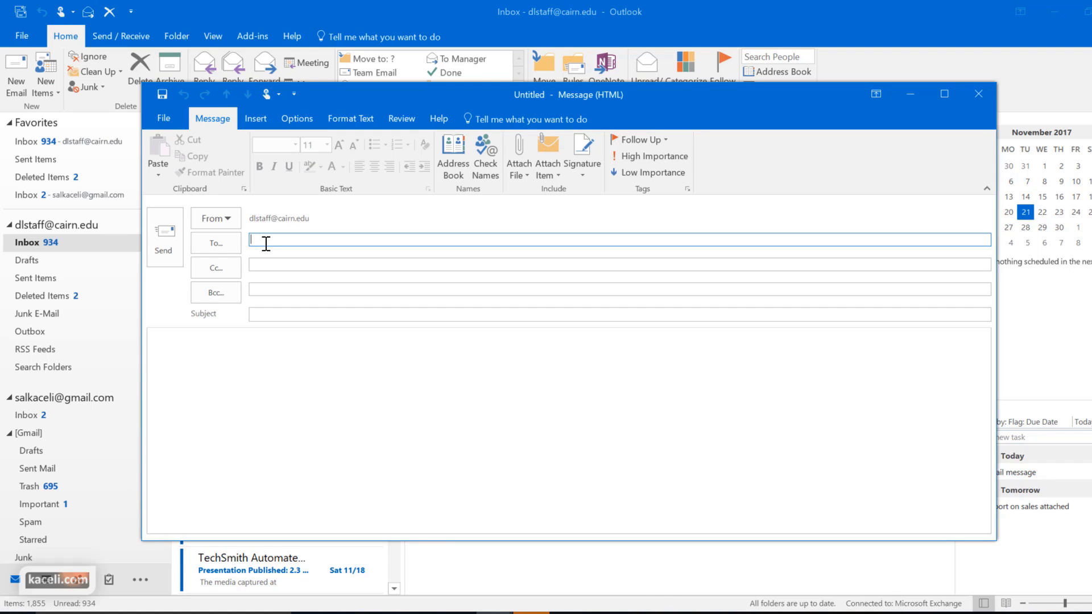
text(sal)
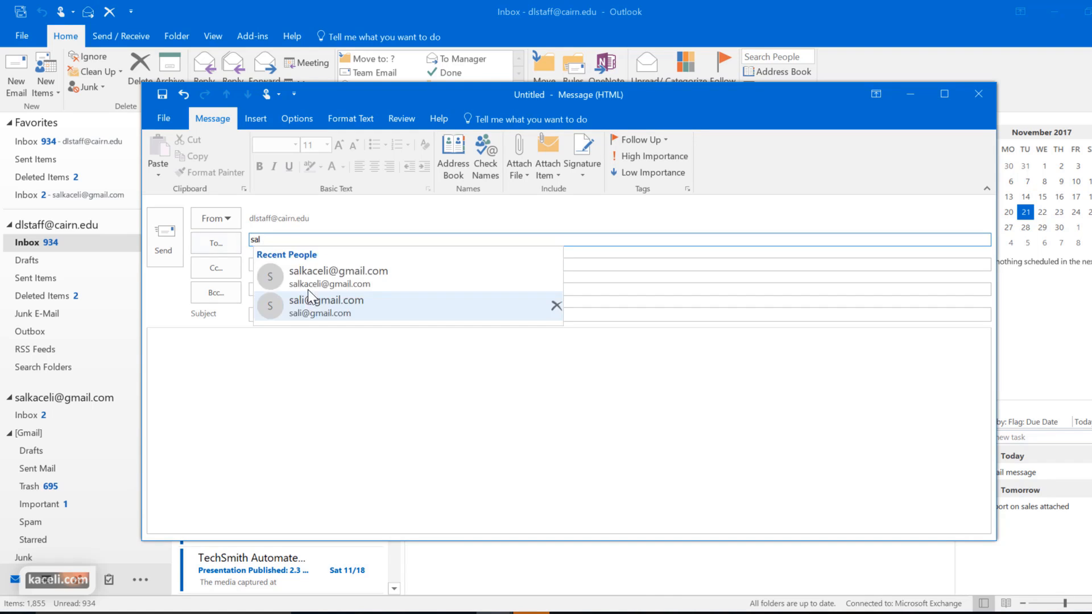
click(284, 298)
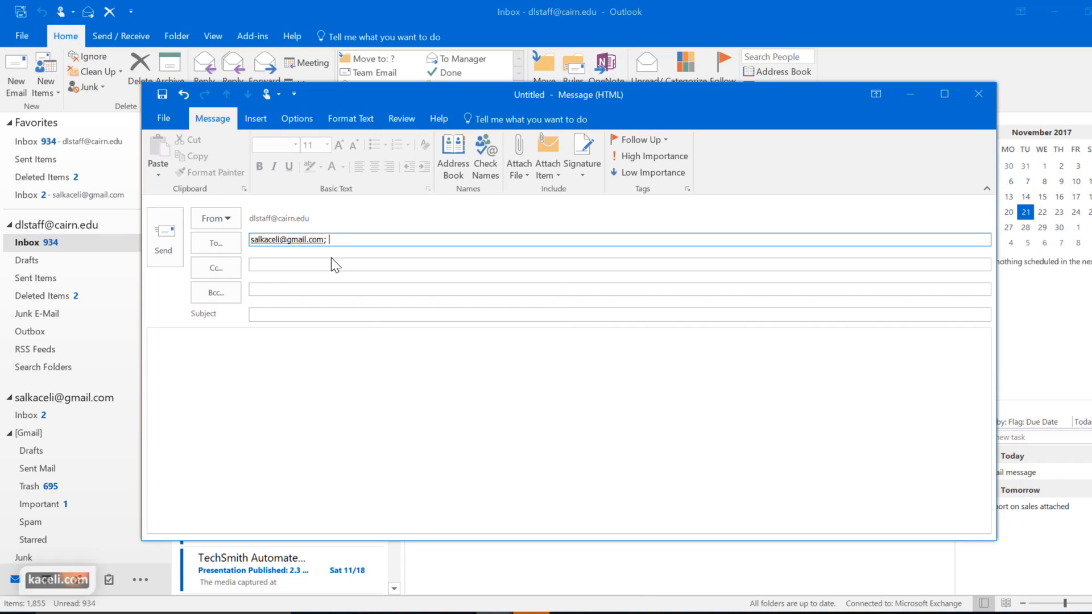
Open the address book's recipient picker on the Global Address List
click(456, 171)
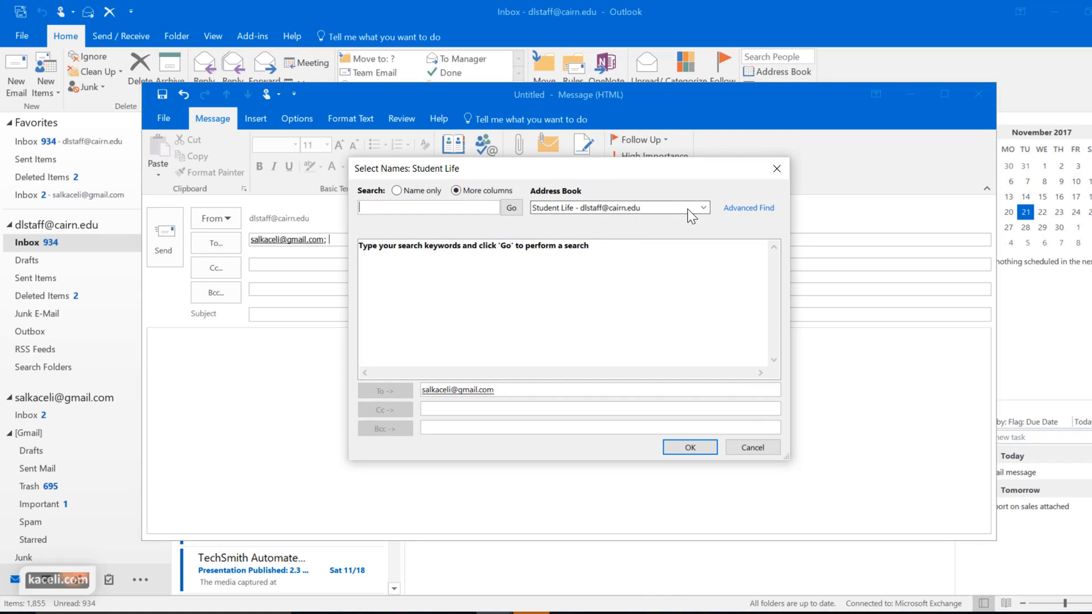
click(704, 208)
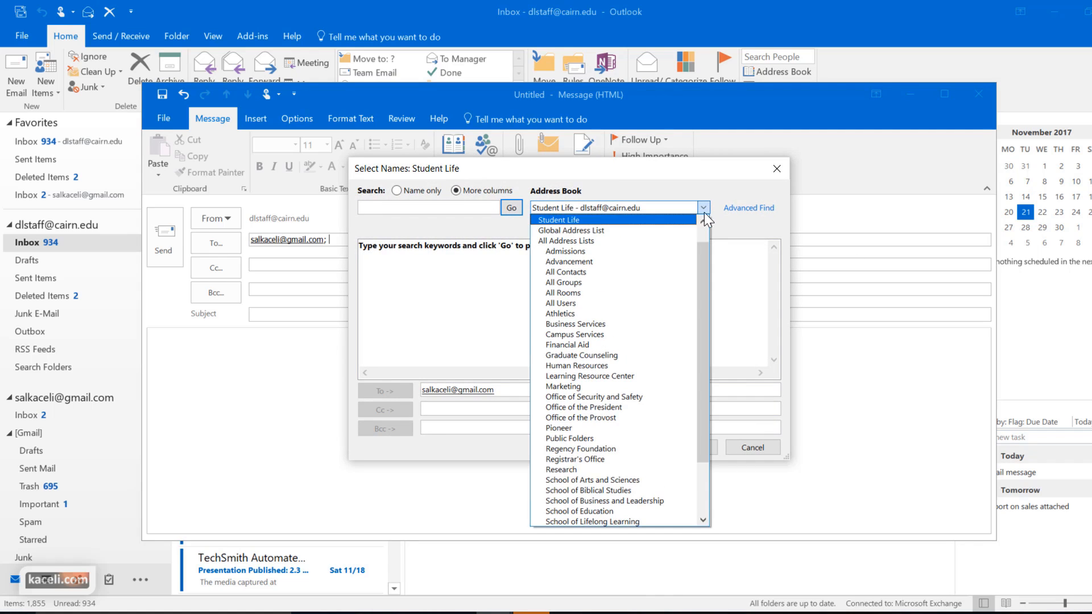
click(585, 234)
click(398, 191)
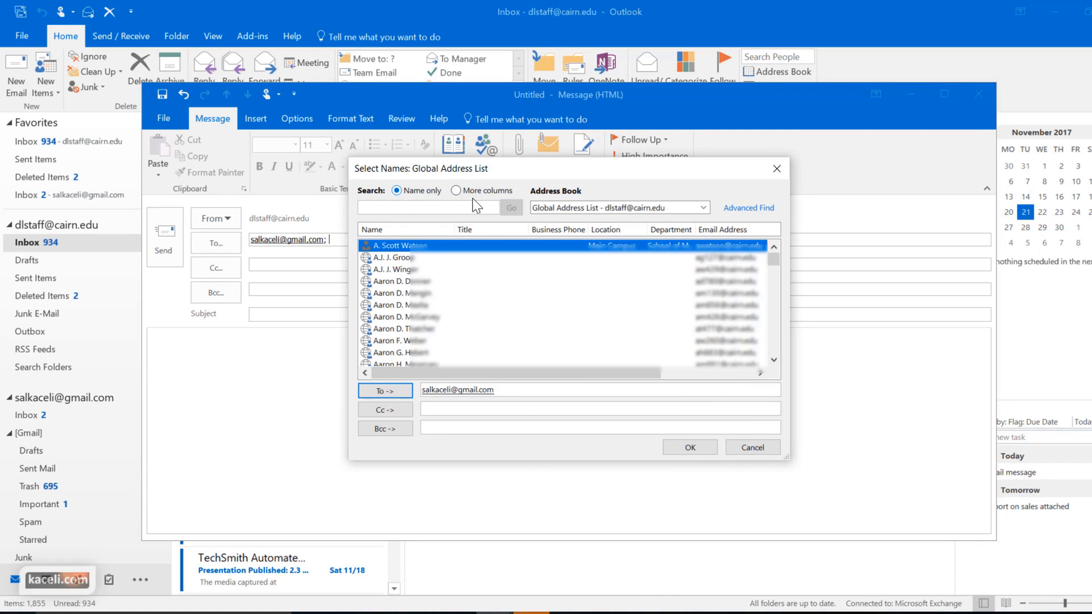
click(777, 169)
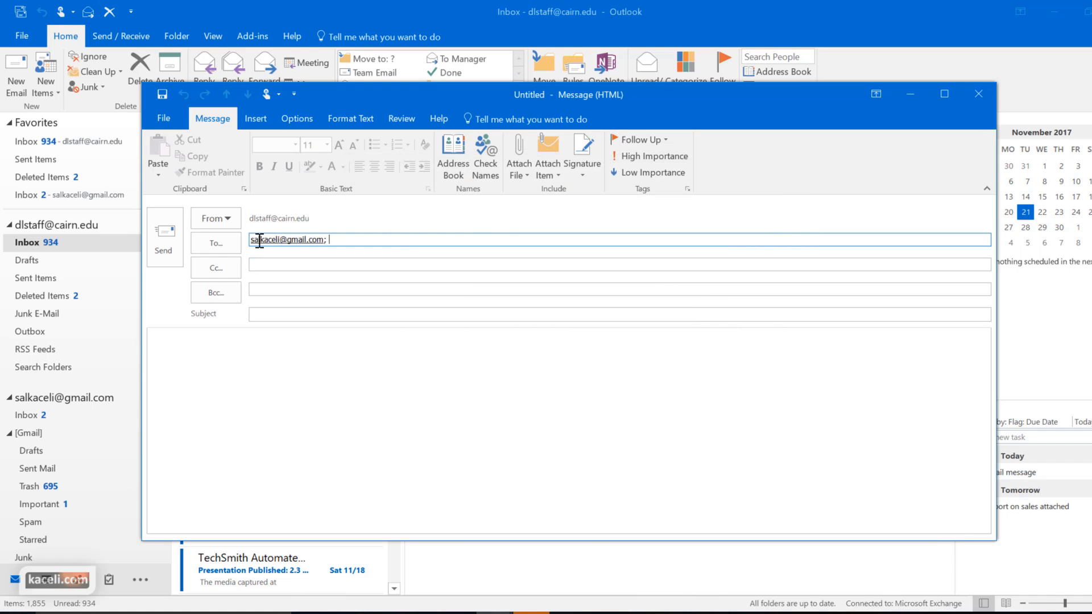
click(216, 243)
click(660, 209)
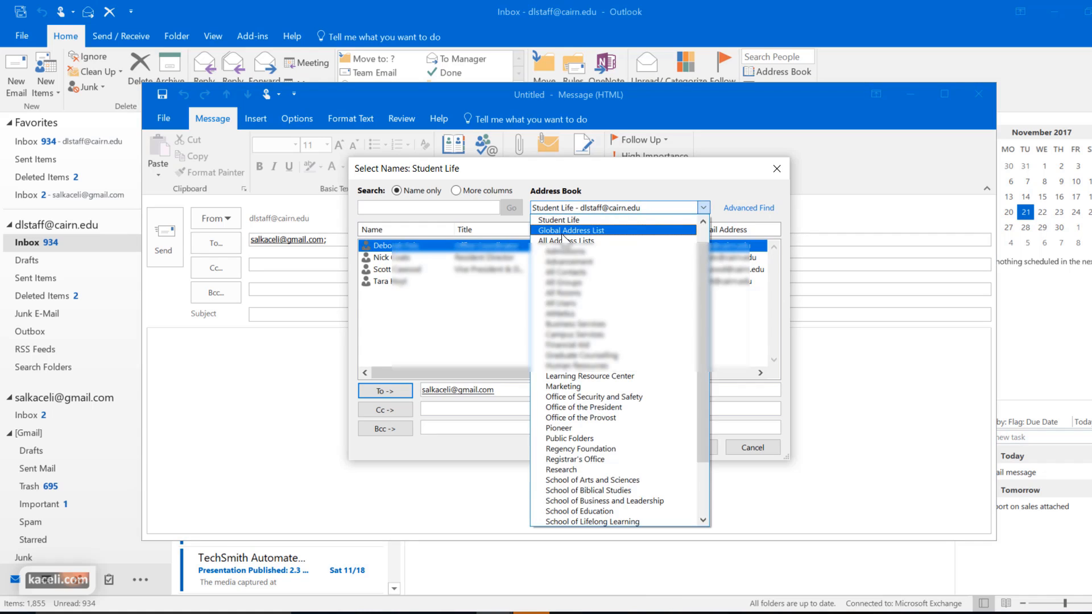
click(562, 231)
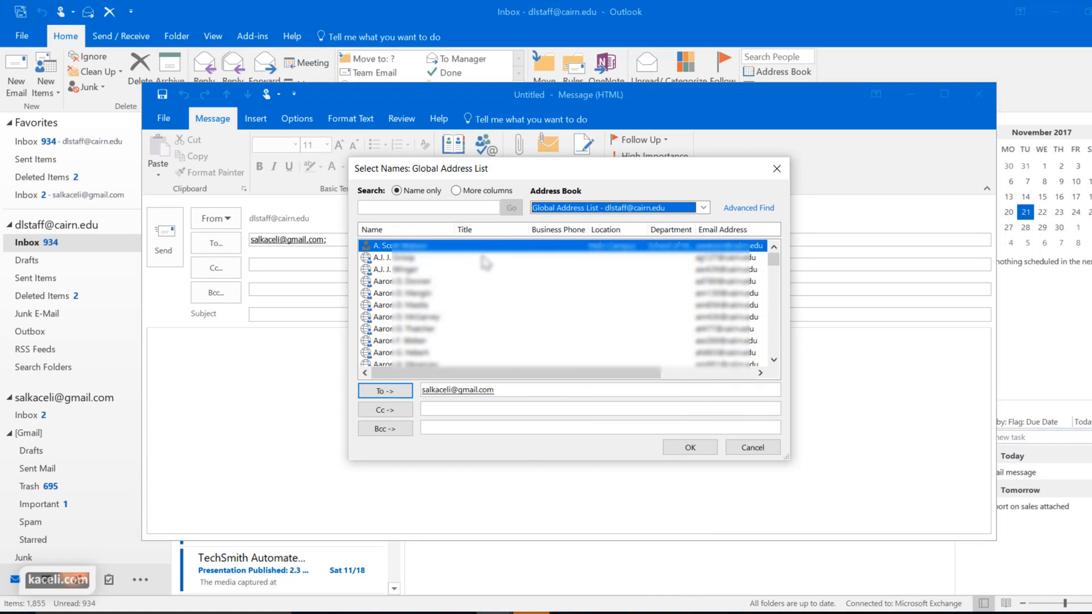
scroll(412, 310, down, 1)
scroll(413, 310, up, 1)
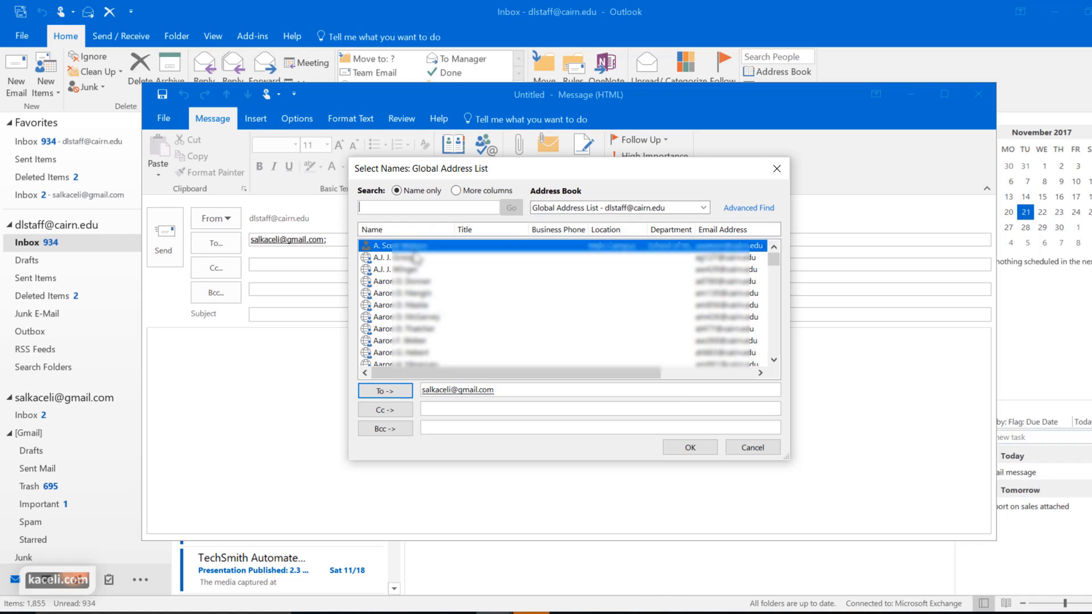
Search for 'instructor' and add Online Instructor to both To and Cc
click(460, 191)
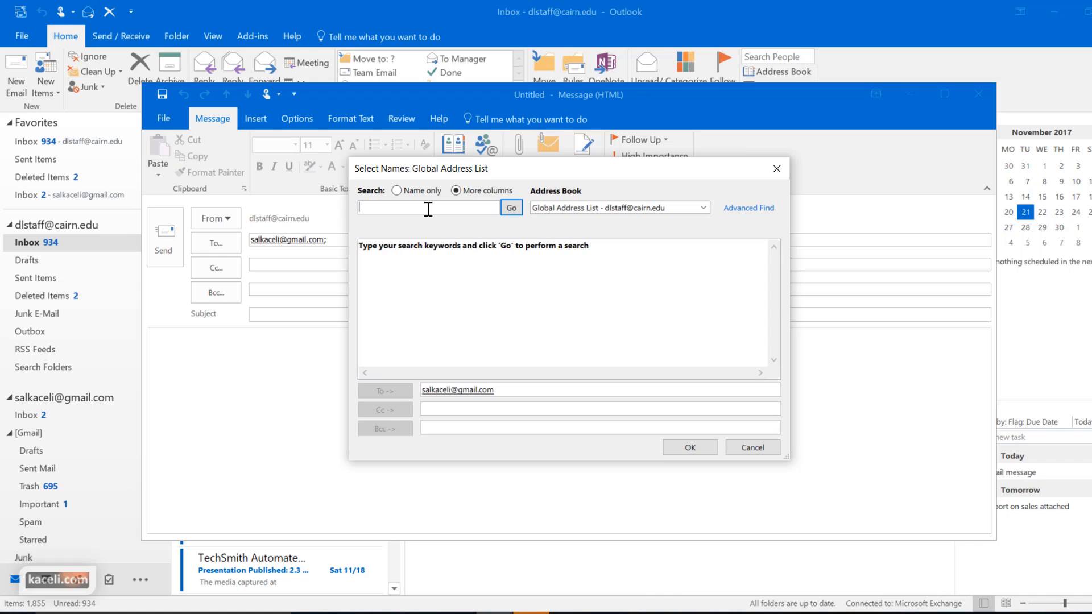
text(instructor)
click(511, 207)
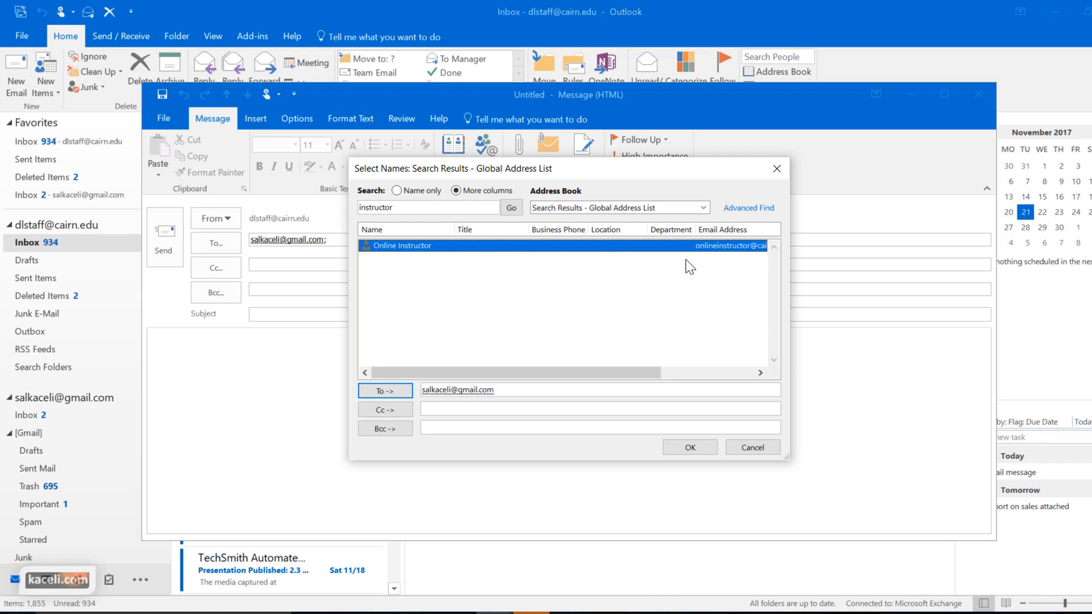
double_click(398, 255)
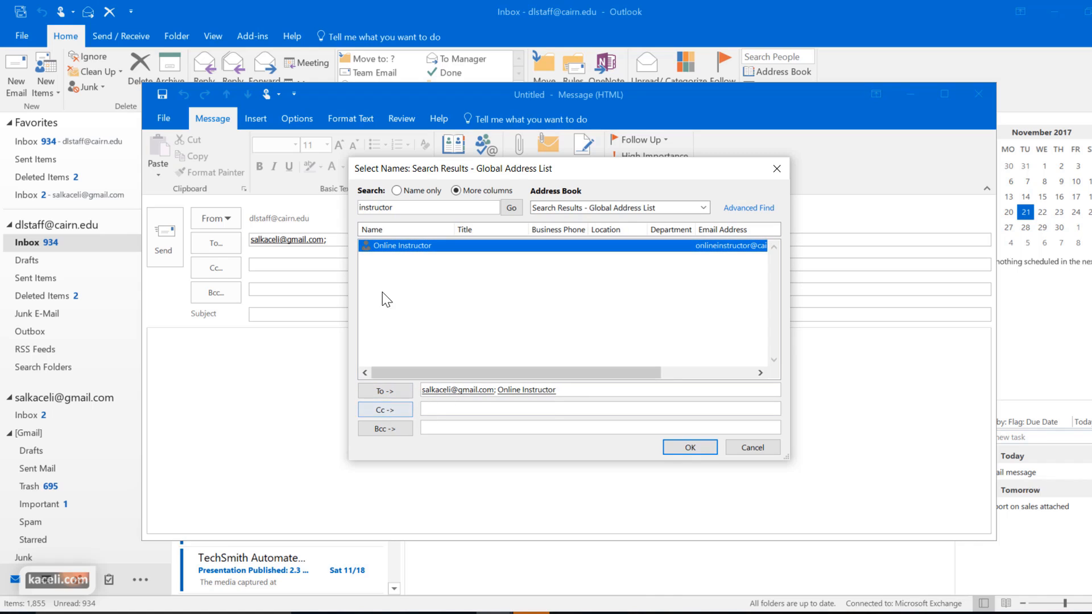
click(424, 409)
click(392, 409)
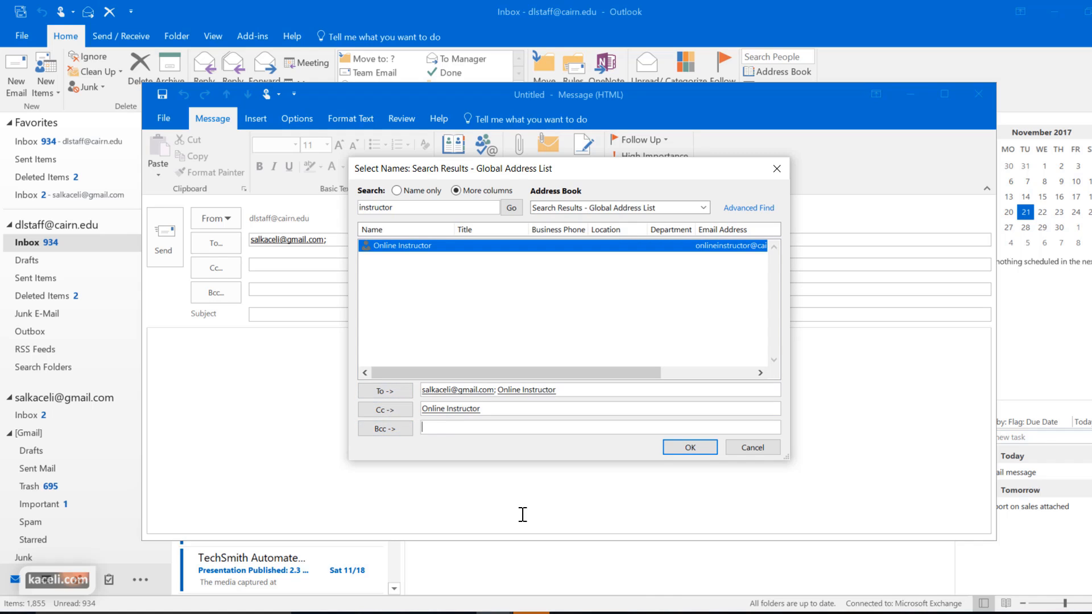
Search for 'test' and add the test contact to Bcc and Cc, then confirm
drag(410, 209, 324, 211)
text(test)
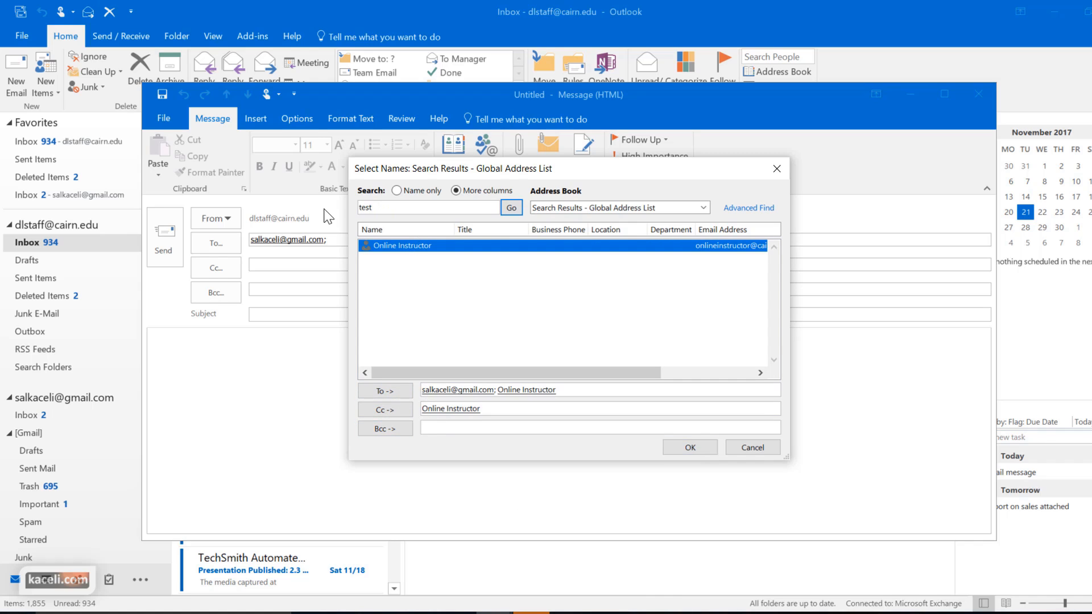
key(Return)
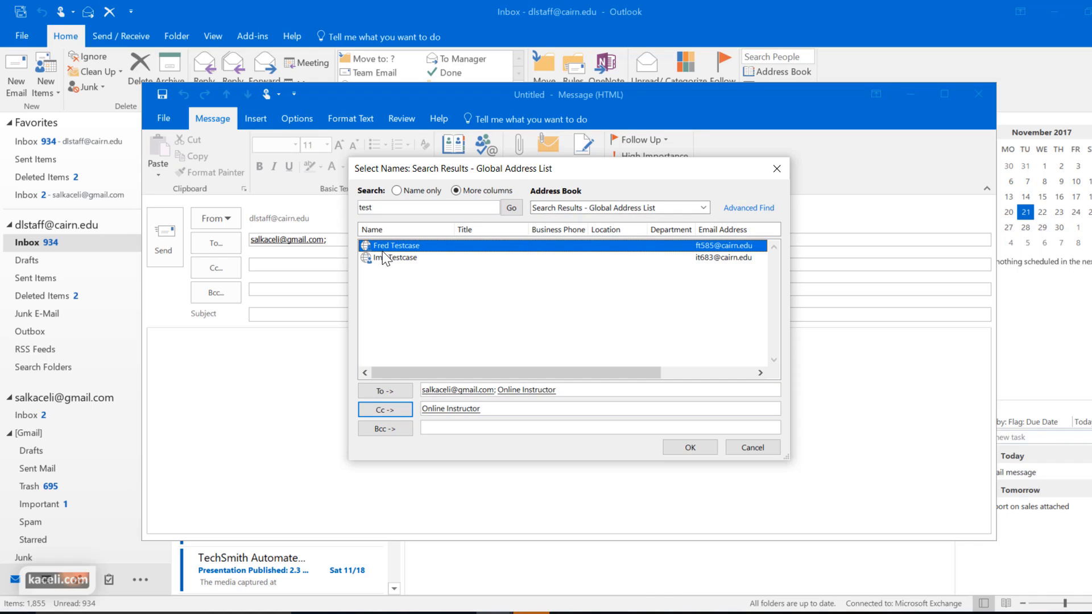
click(384, 430)
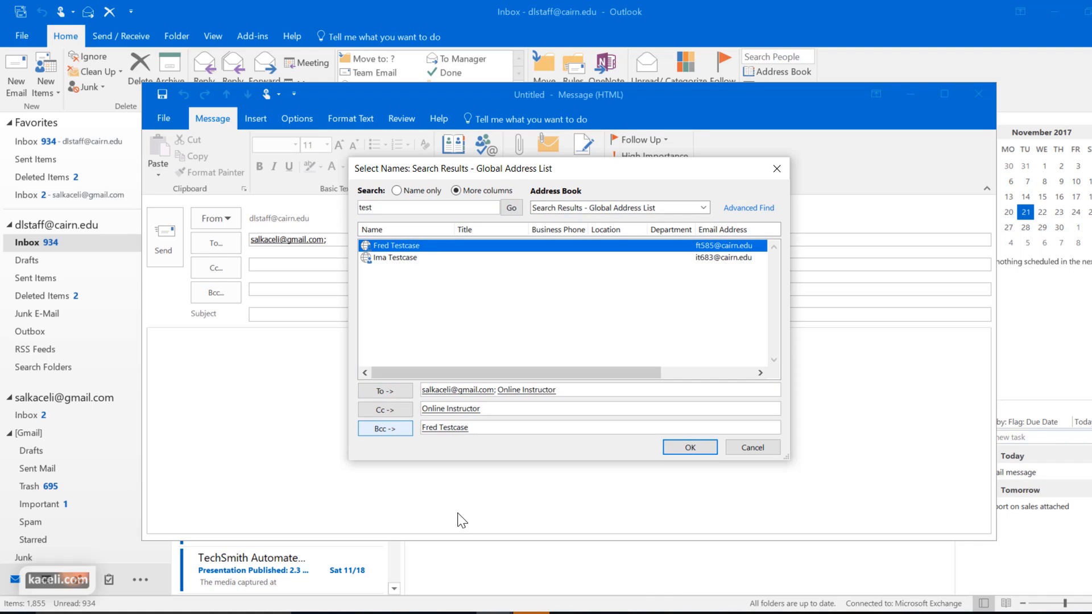
click(388, 411)
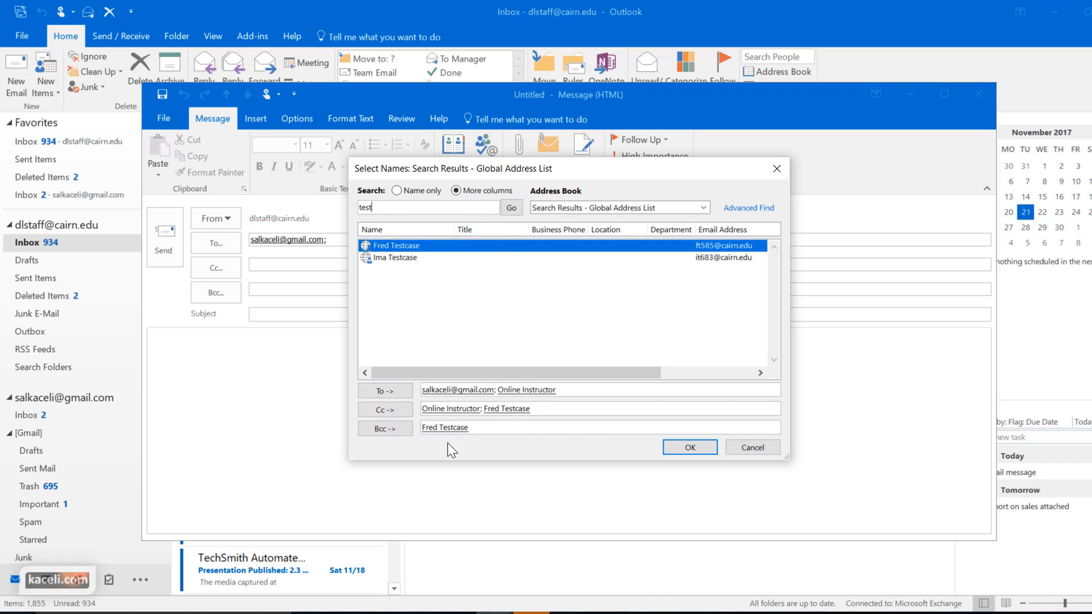
click(688, 448)
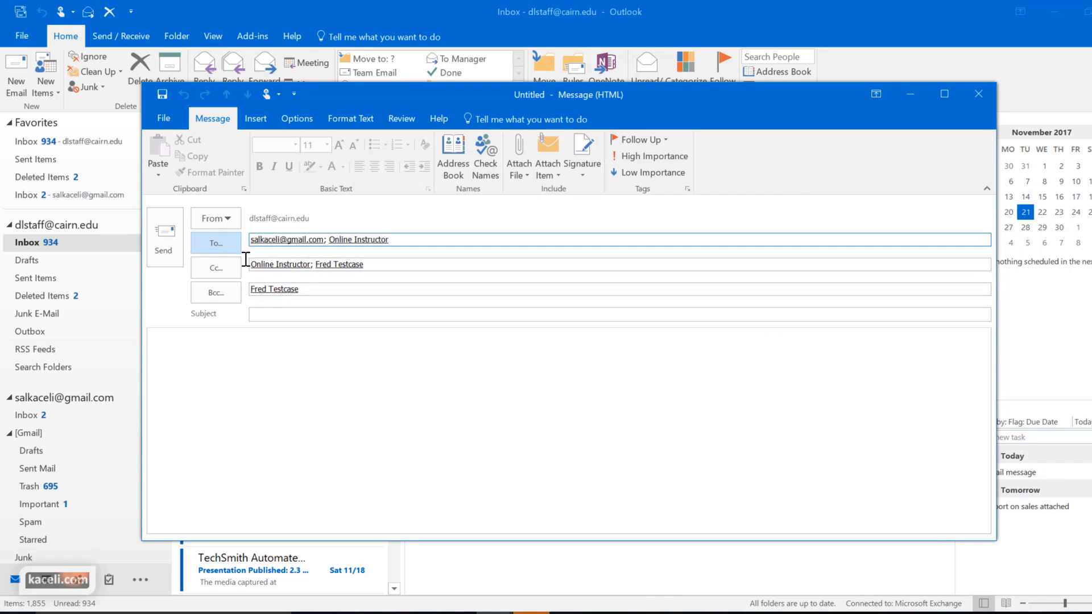
Enter the subject 'Test message' and paste the address-book instructions into the body
click(283, 264)
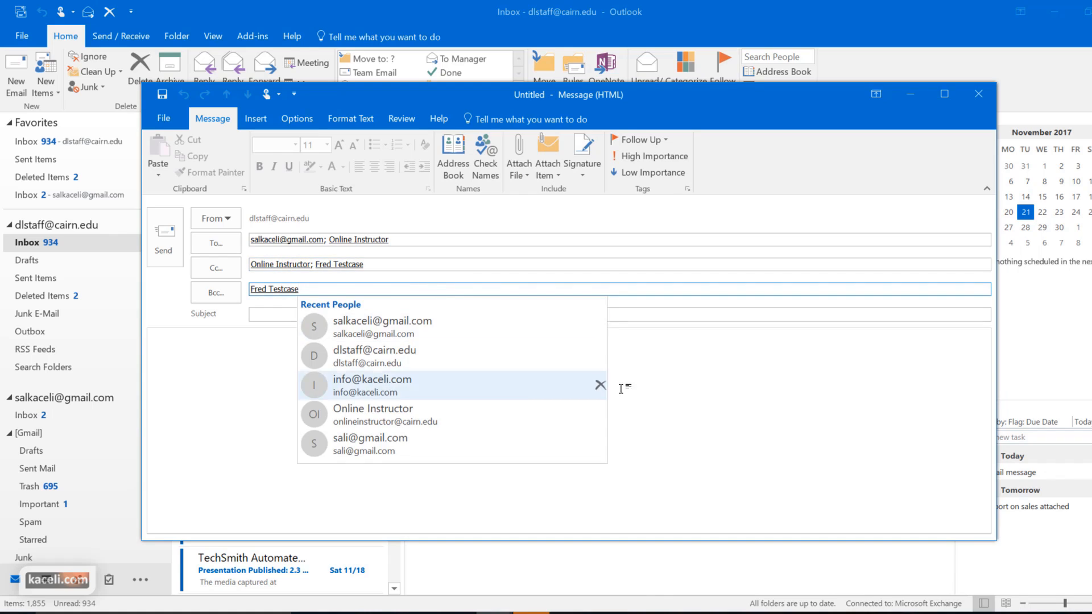
click(362, 348)
click(287, 317)
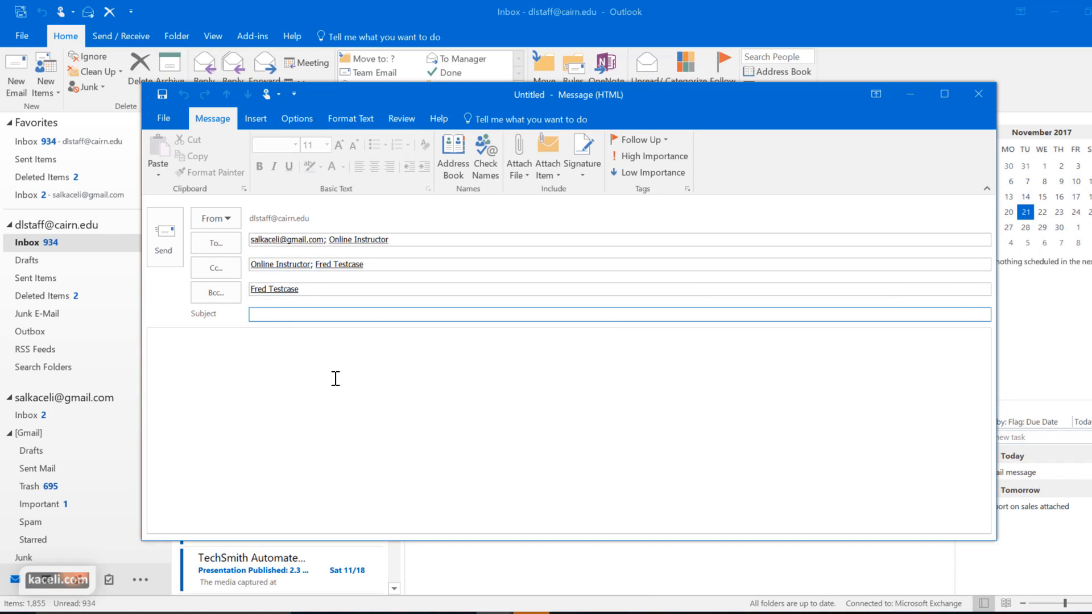
text(Test message)
click(263, 336)
text(To use the Address book, click on the To field or click on the Address book icon on the toolbar.)
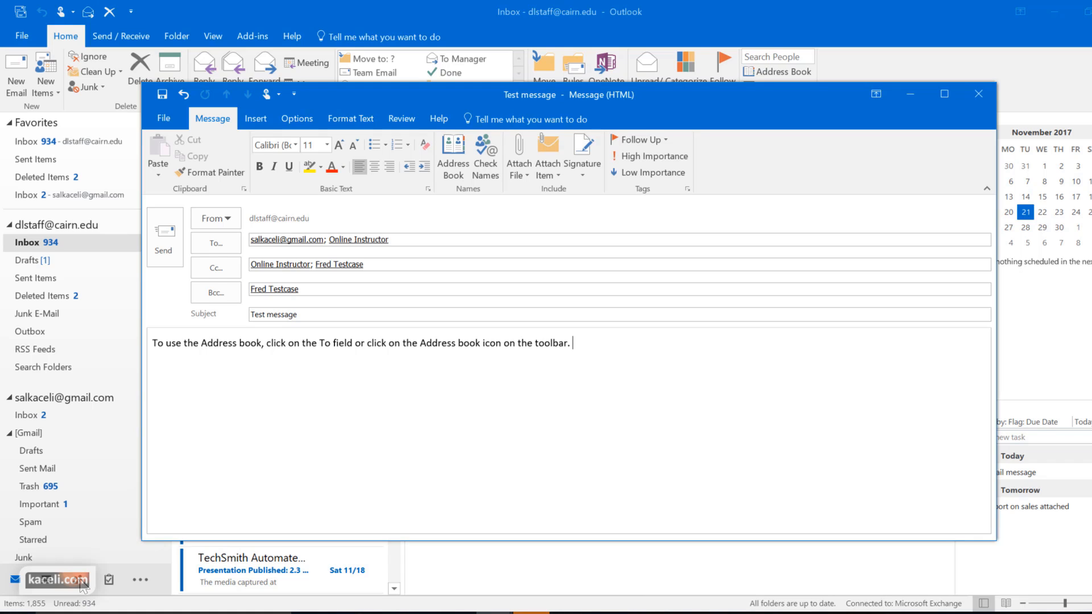
click(340, 457)
Close the compose window and reopen the saved Test message draft from Drafts
click(984, 97)
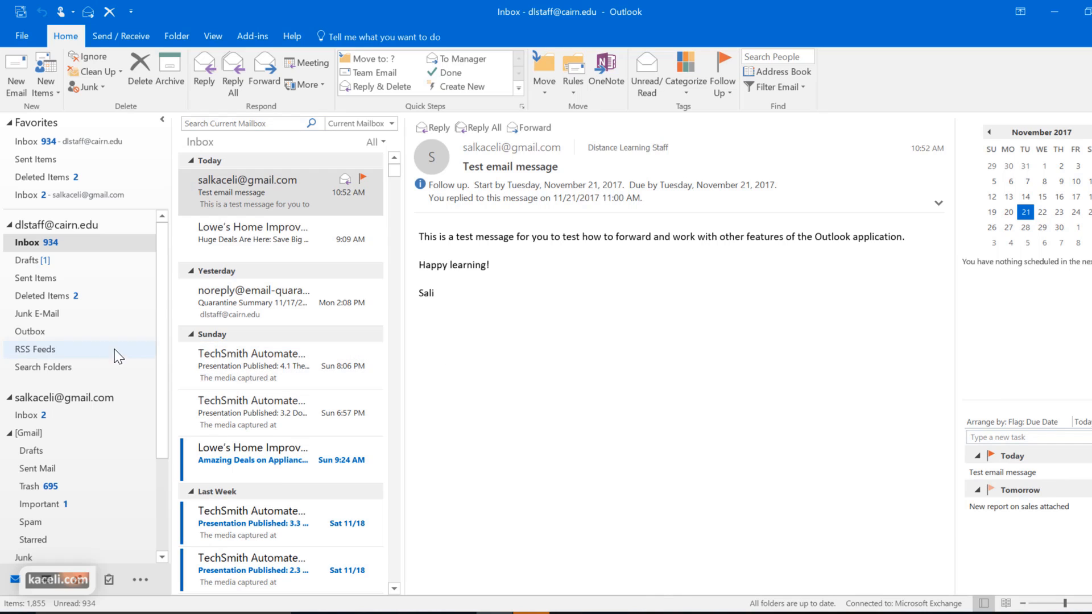
click(28, 261)
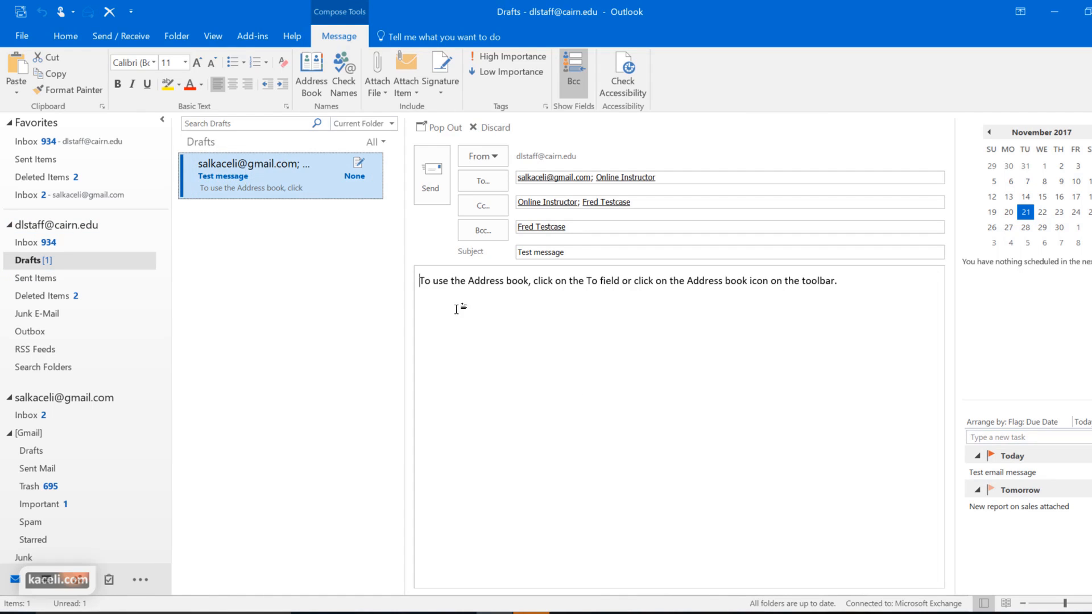
click(485, 312)
Add a 'More content here.' line below the body sentence and send the message
click(854, 282)
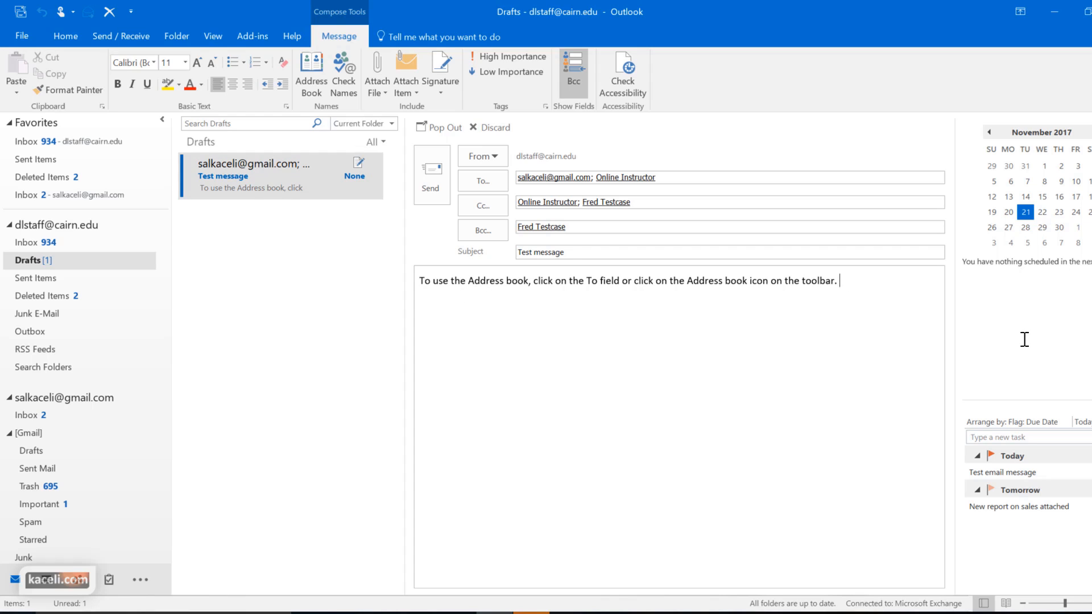
text(Kjbb)
key(BackSpace)
key(BackSpace)
key(BackSpace)
key(BackSpace)
key(BackSpace)
key(Return)
key(Return)
text(More content here.)
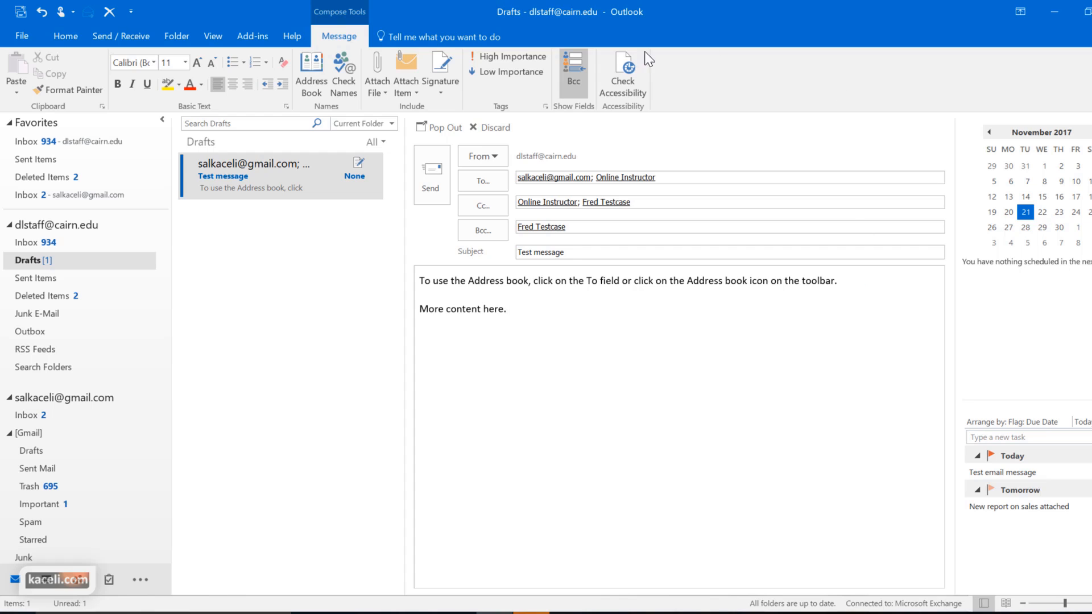
click(427, 127)
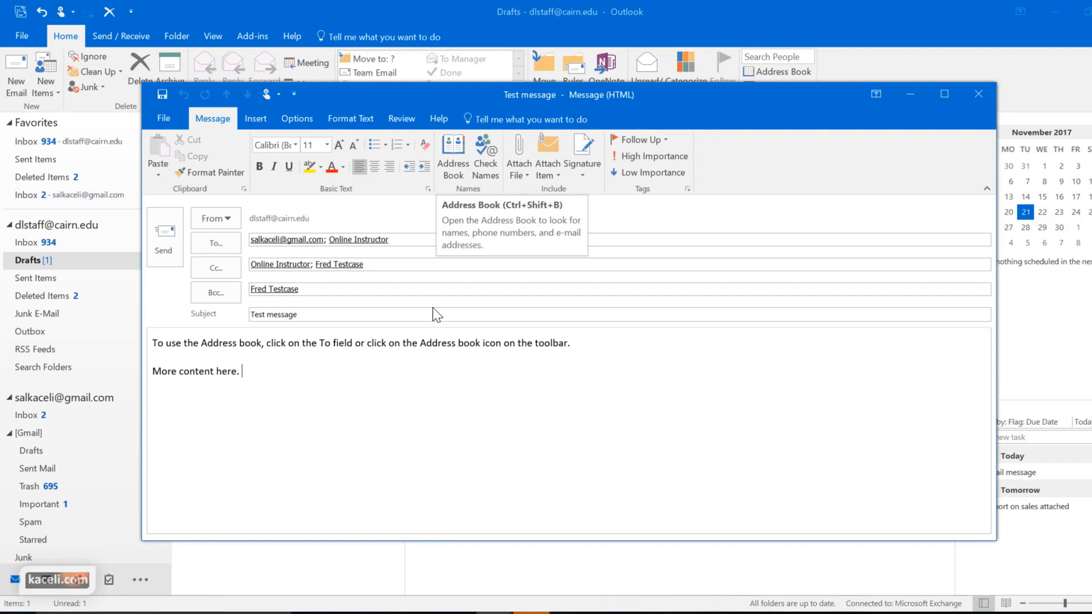
click(167, 241)
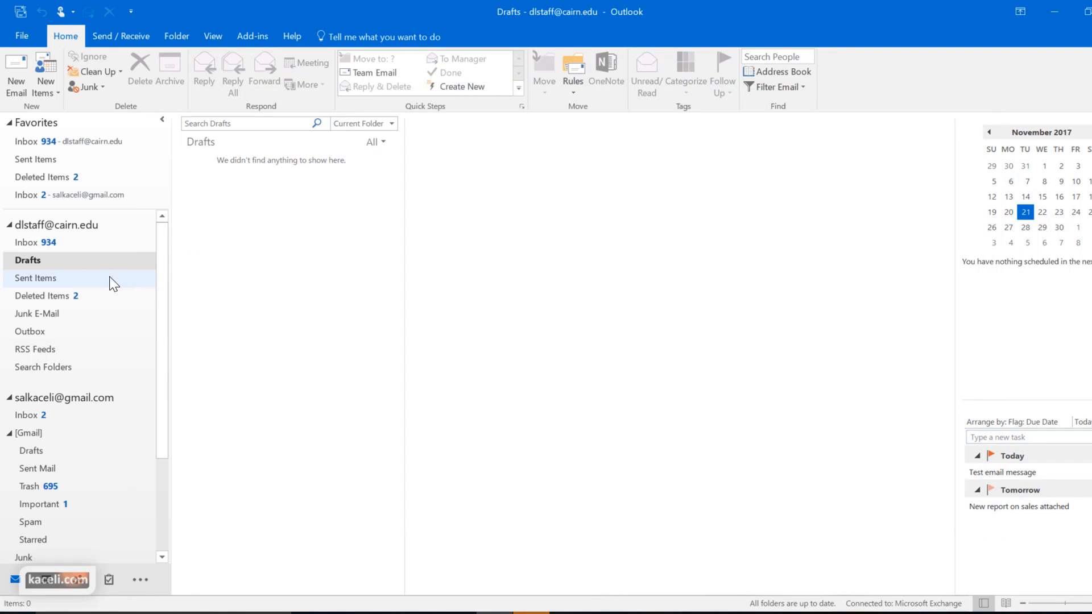
Check Sent Items, then start a new blank email with the cursor in the body
click(56, 283)
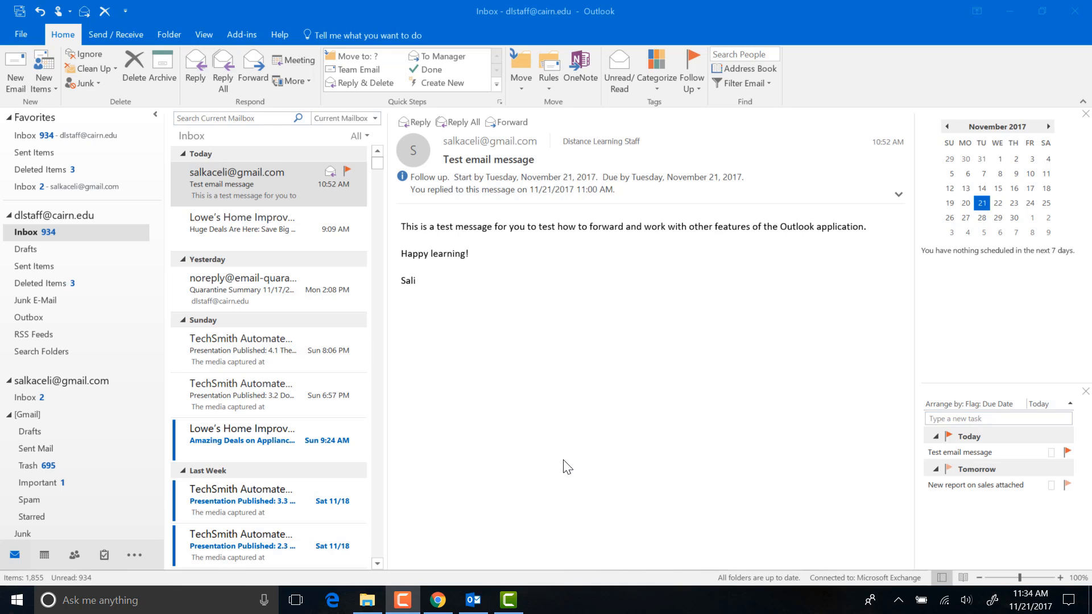
click(19, 76)
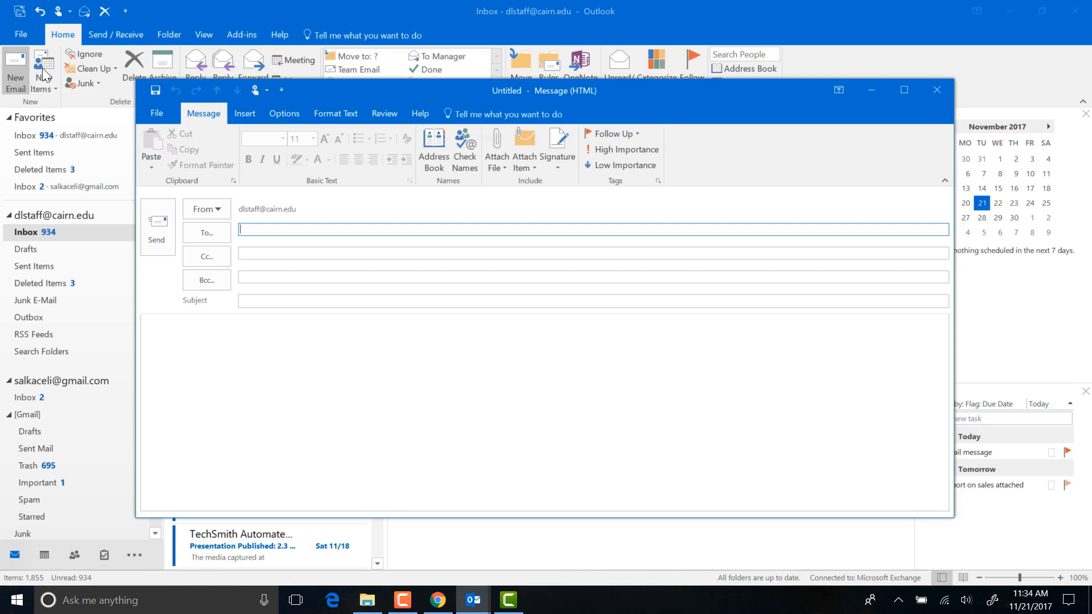
click(220, 340)
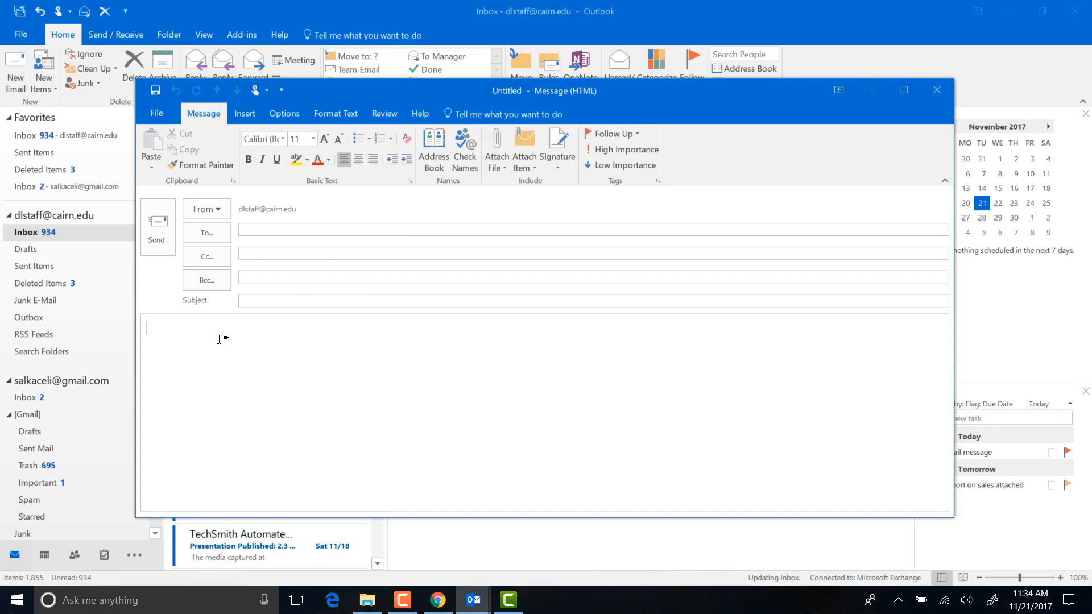
Create a new signature named 'Signature for new messages'
click(559, 166)
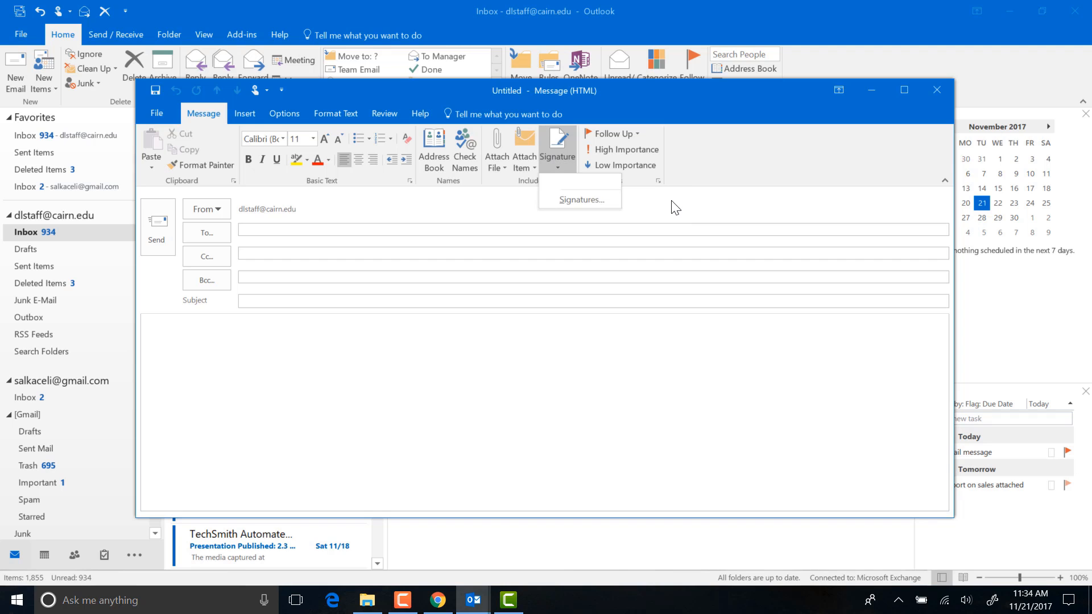
click(564, 199)
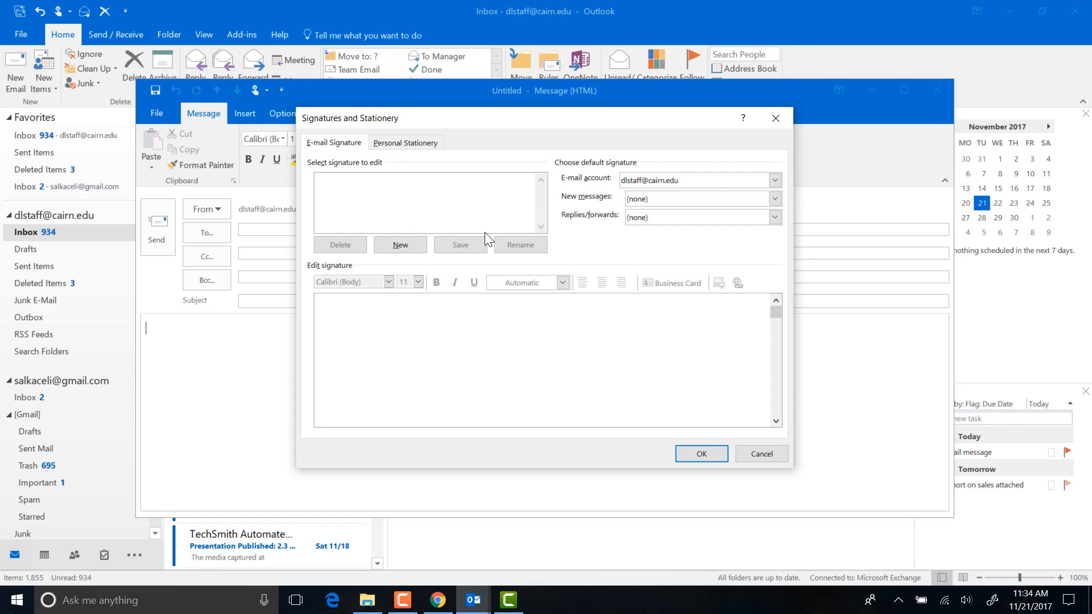
click(401, 246)
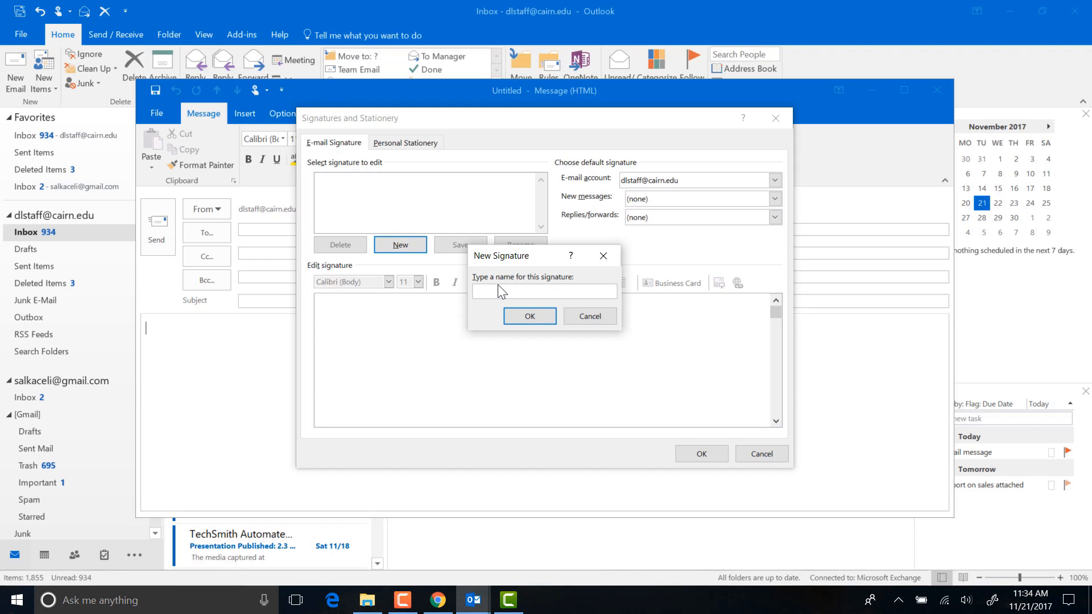
text(Signature for new messages)
click(530, 316)
Fill in the closing and name lines, then 'Position title' and 'Department, Institution, Address'
click(350, 318)
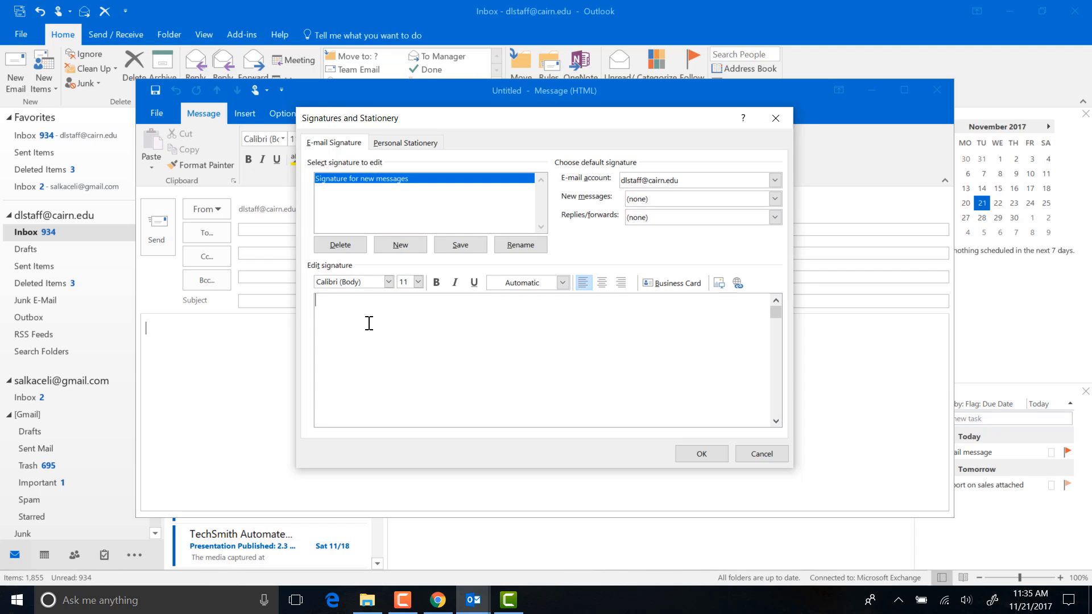
key(Return)
text(Sali)
key(BackSpace)
key(BackSpace)
key(BackSpace)
key(BackSpace)
key(BackSpace)
text(Sincerely,  Sali Sali Kaceli)
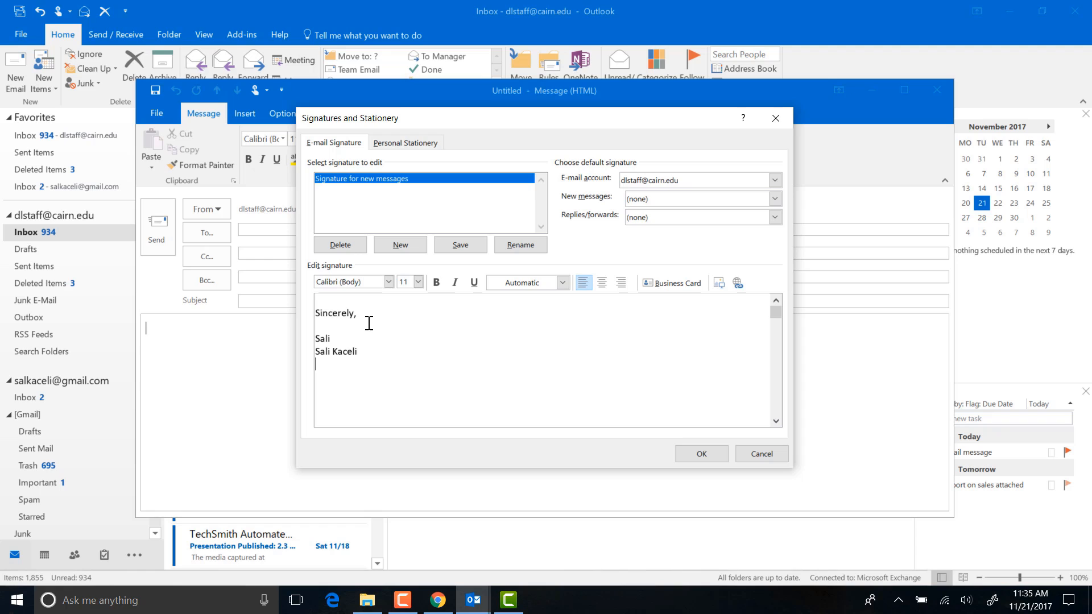
text(Position title)
key(Return)
text(Department, Institution, Address)
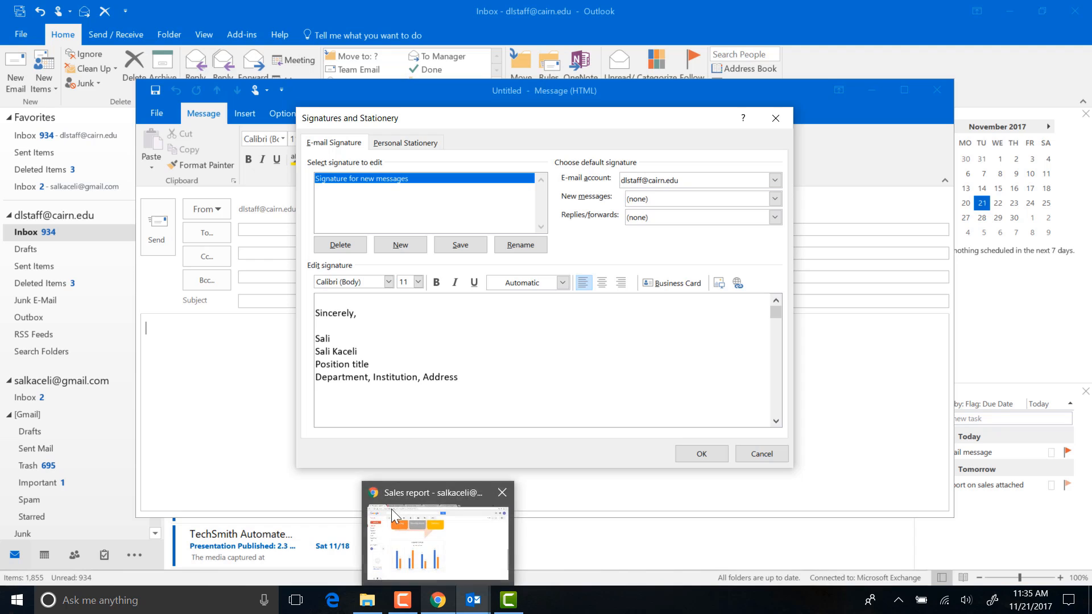
click(332, 389)
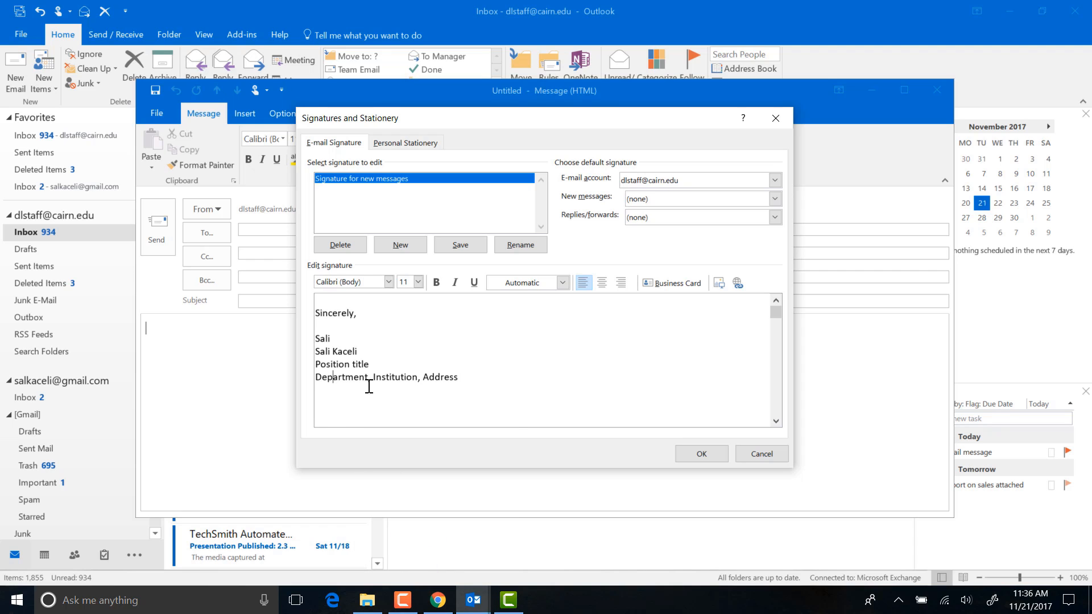
click(459, 381)
click(438, 600)
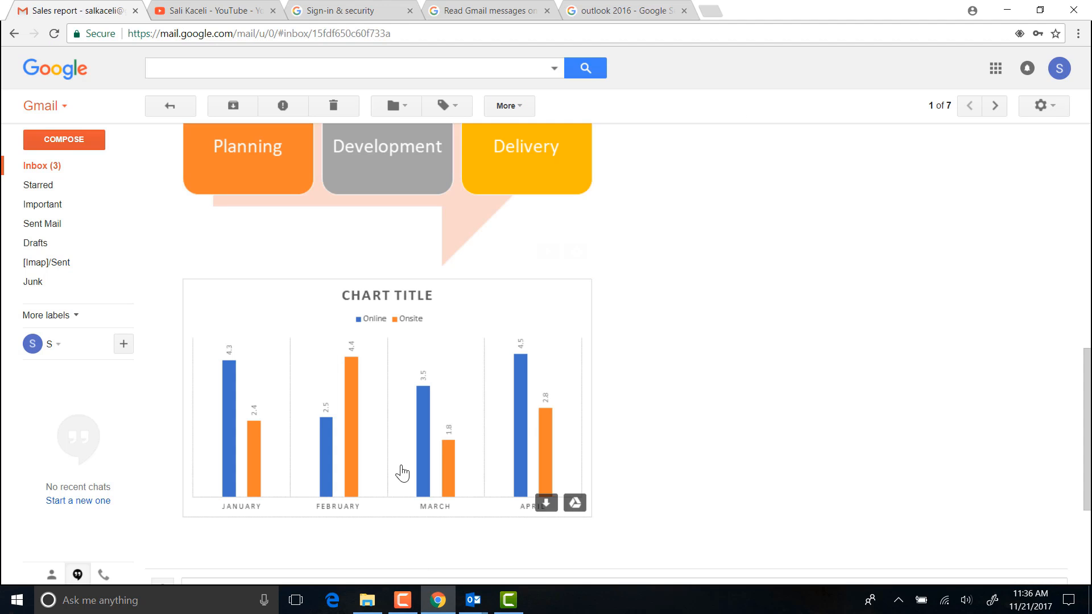
click(660, 9)
right_click(711, 369)
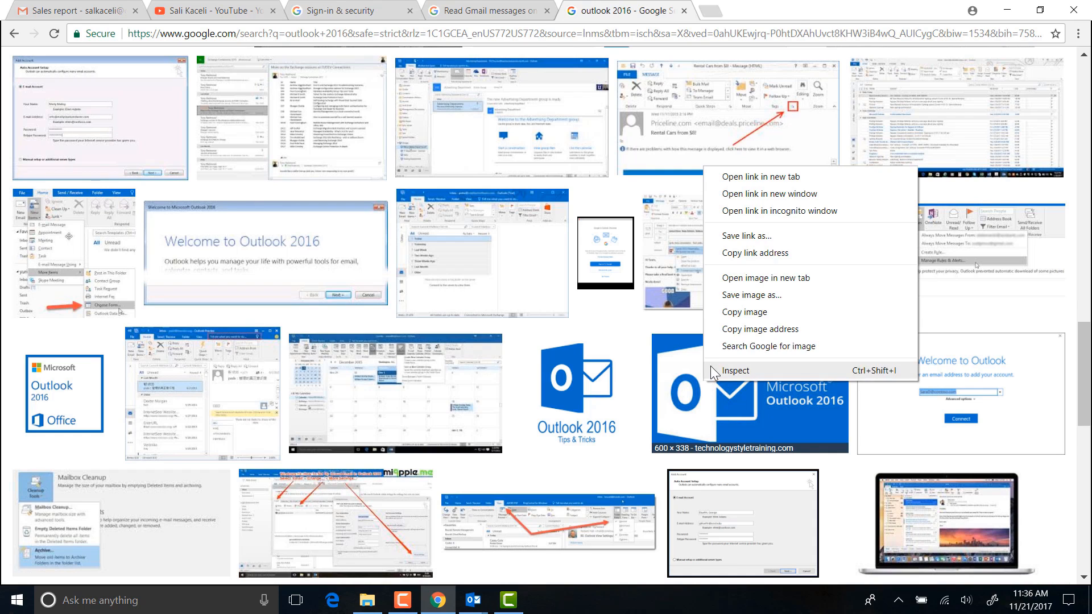
click(745, 312)
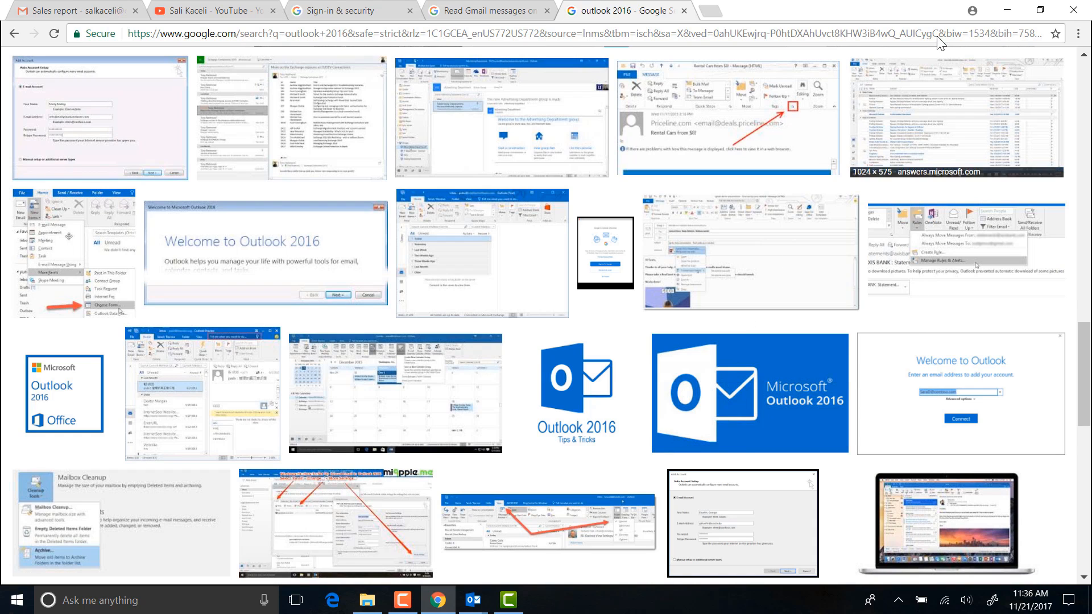
click(1008, 10)
click(345, 380)
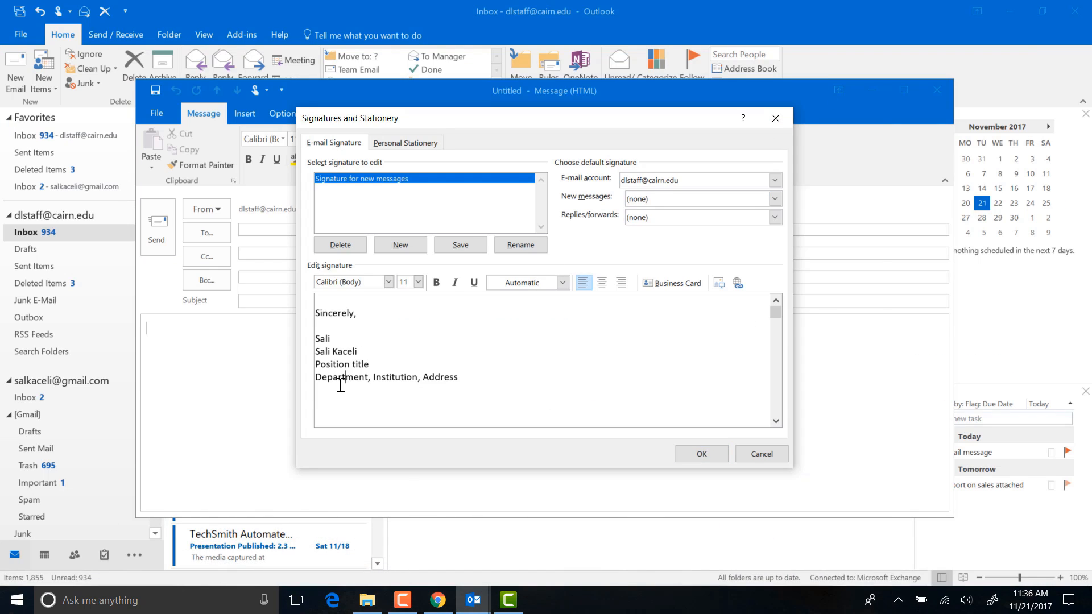
right_click(317, 390)
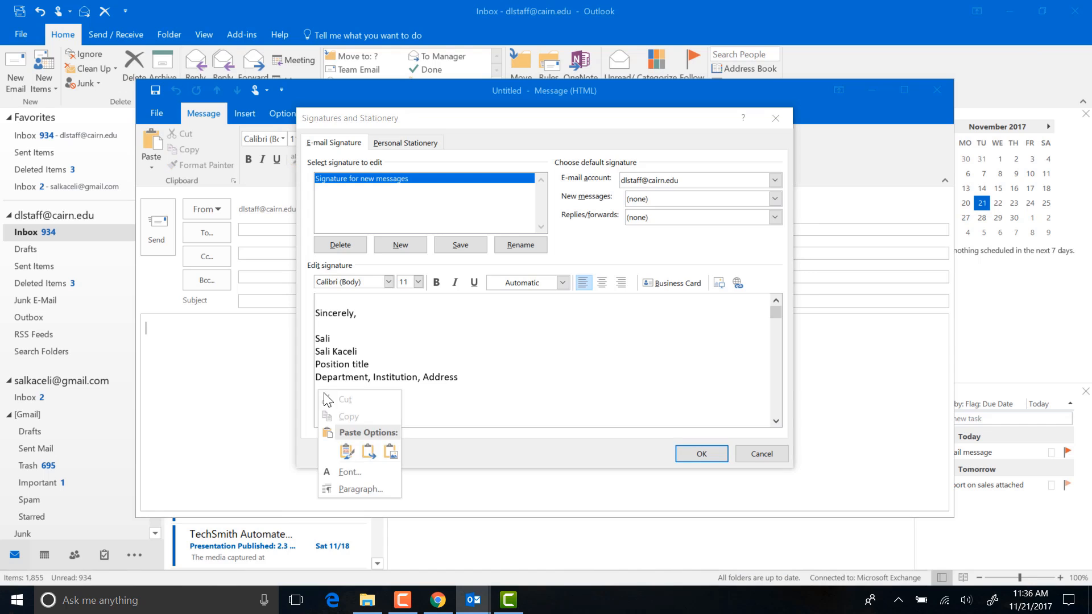
click(347, 453)
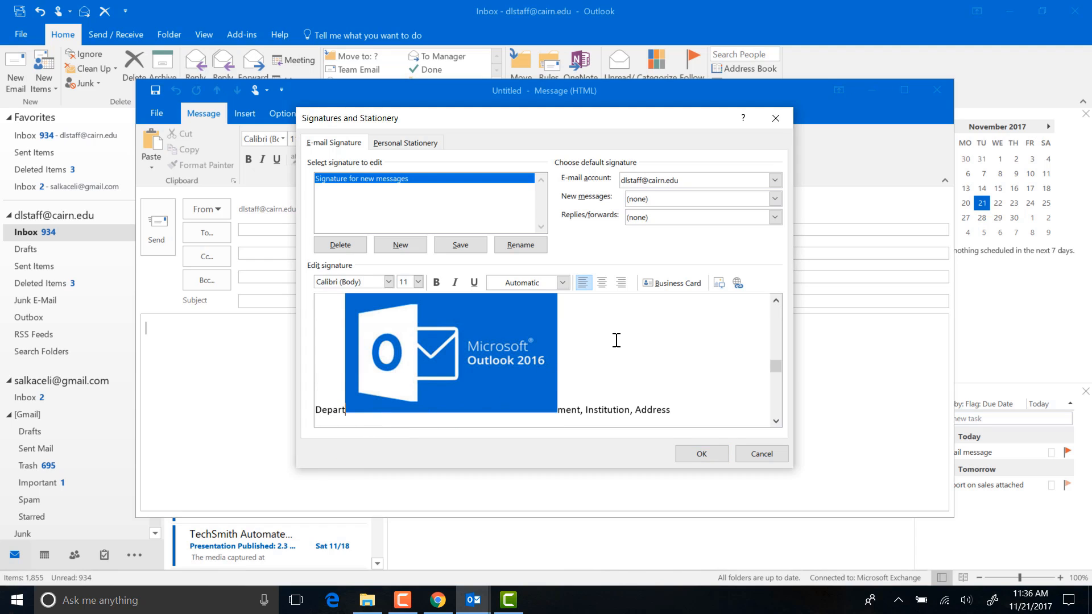
click(530, 354)
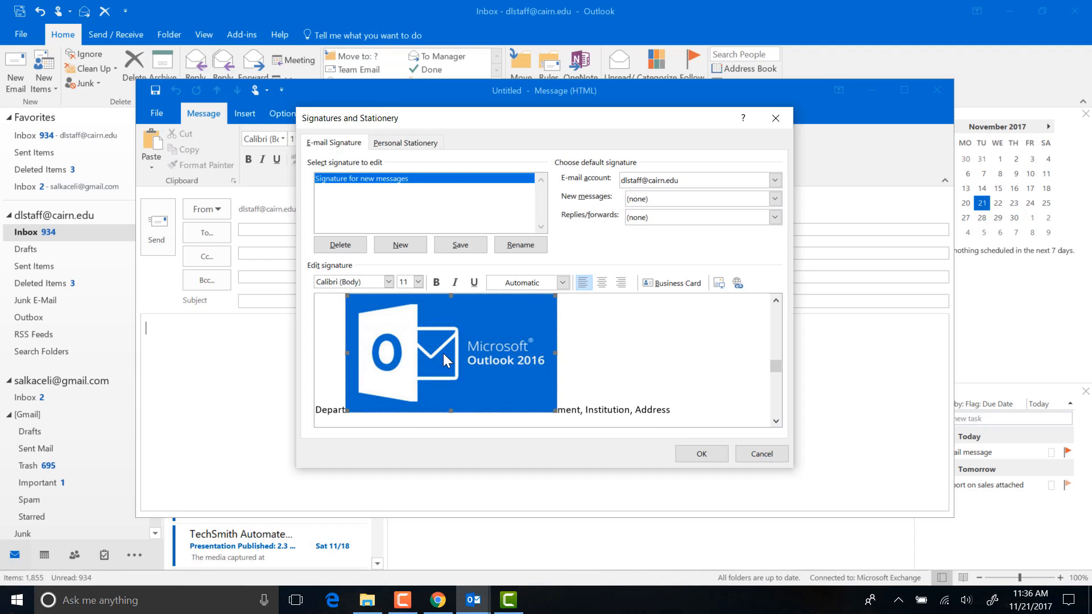
right_click(417, 363)
click(526, 324)
key(Delete)
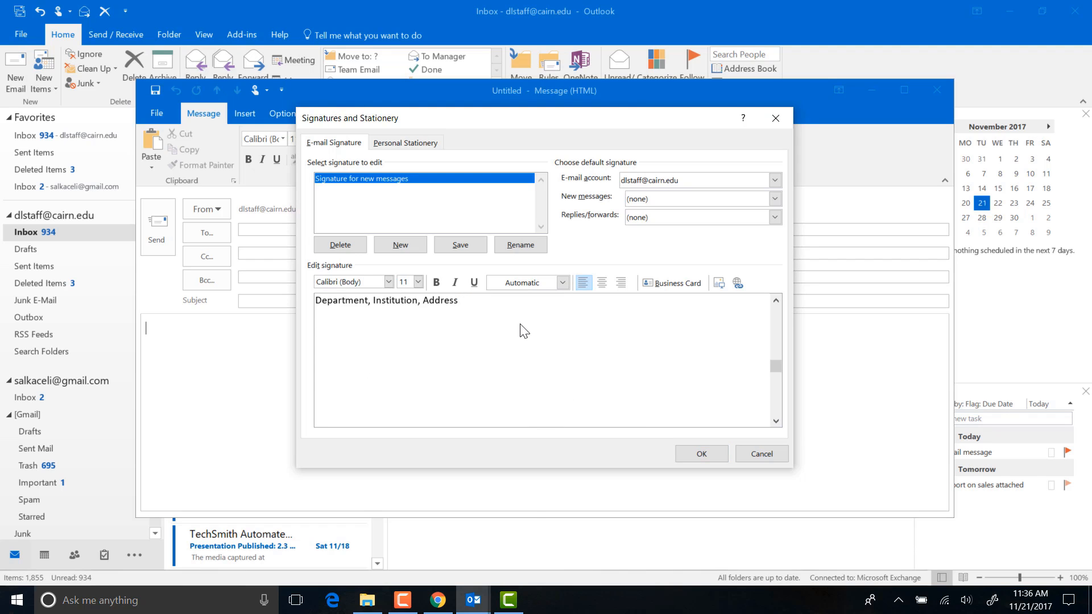
click(582, 363)
click(485, 302)
key(Return)
click(718, 284)
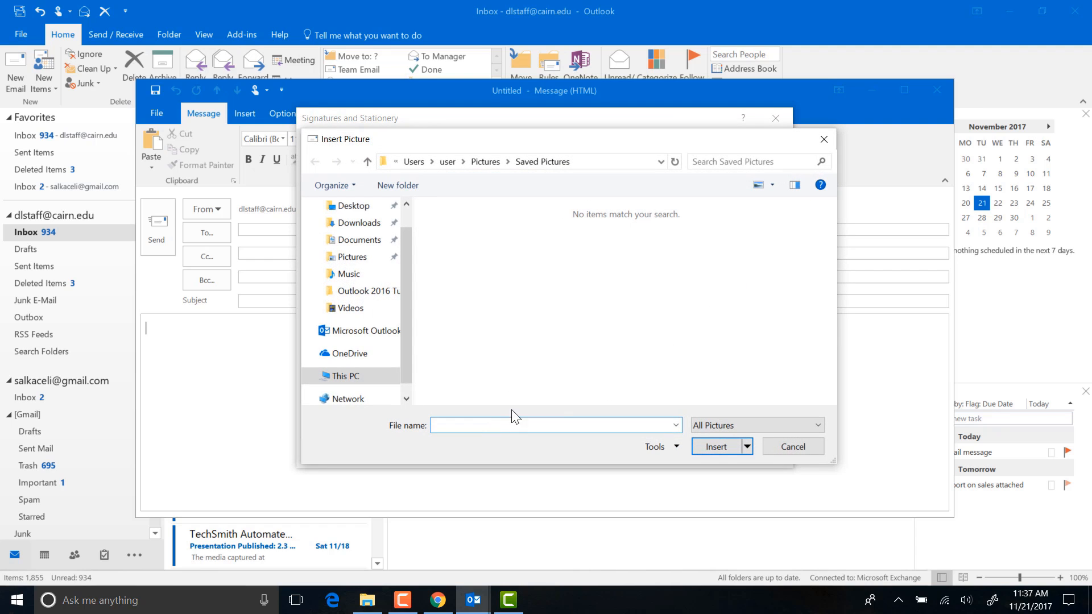
click(787, 446)
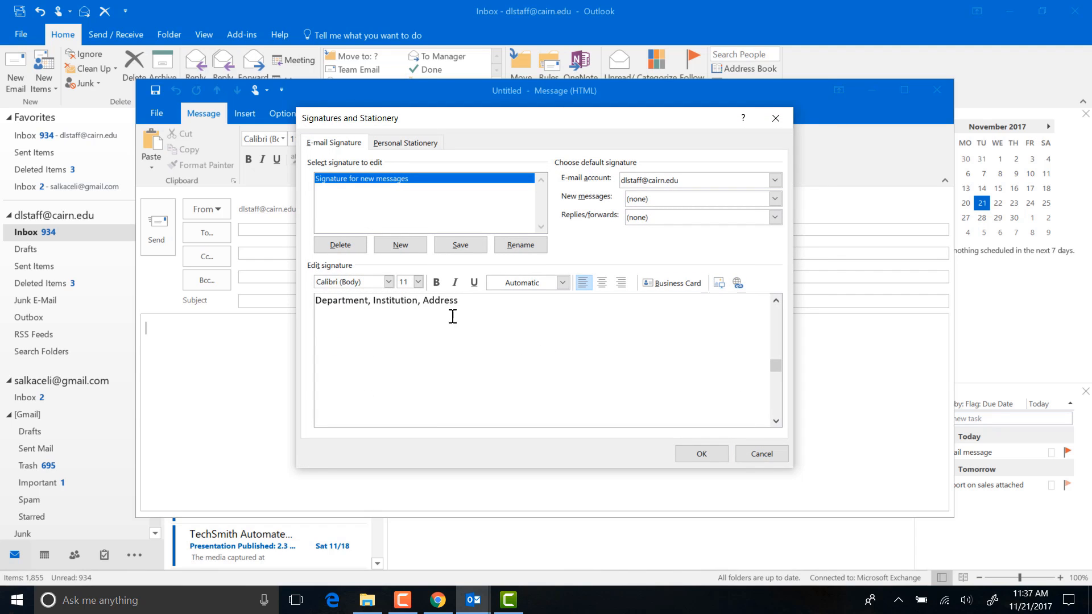
key(BackSpace)
Hyperlink the word Institution in the signature to a web address
scroll(711, 307, up, 1)
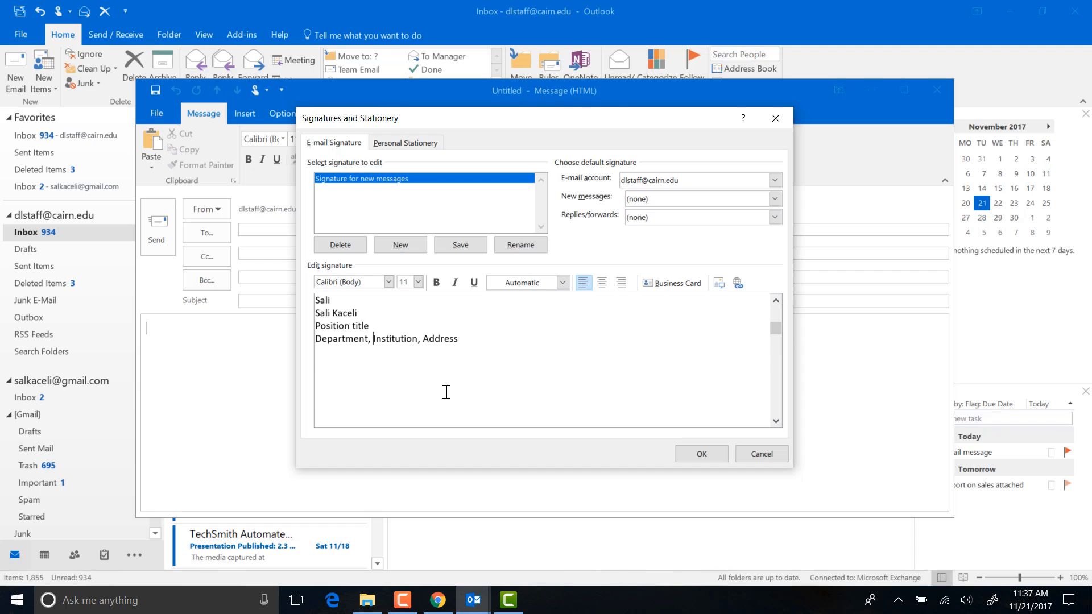
triple_click(357, 315)
click(372, 328)
double_click(395, 339)
click(738, 282)
click(508, 367)
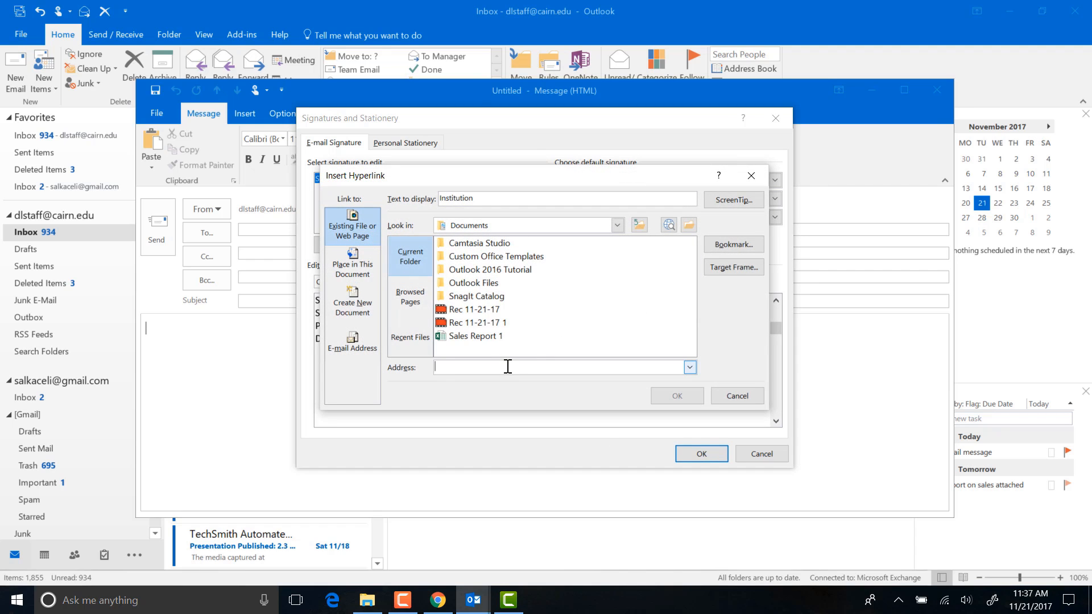
text(http://youtube.com/salkaceli)
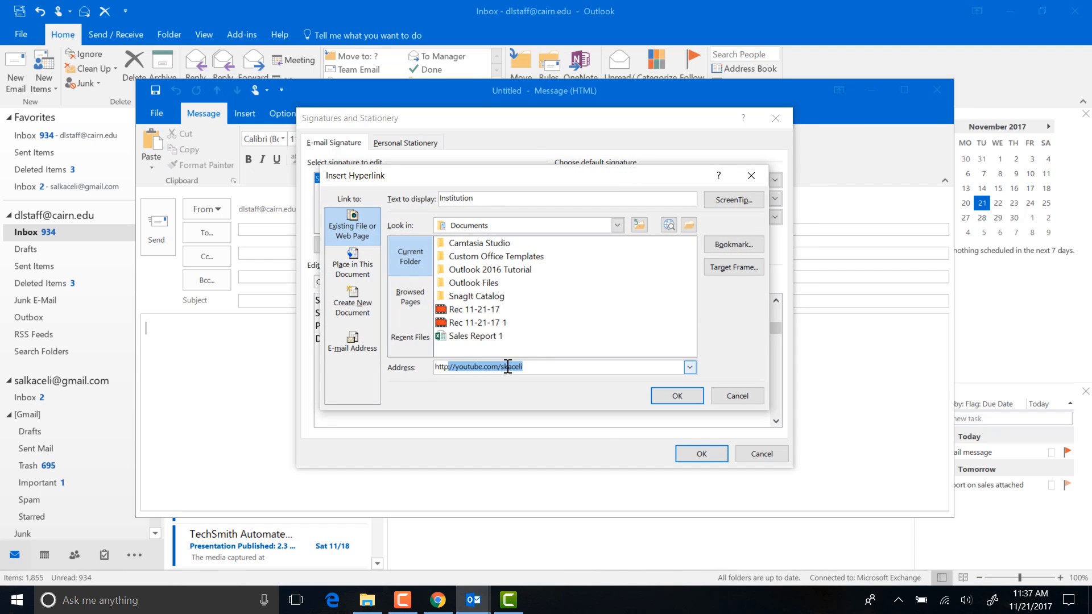
key(Return)
click(466, 383)
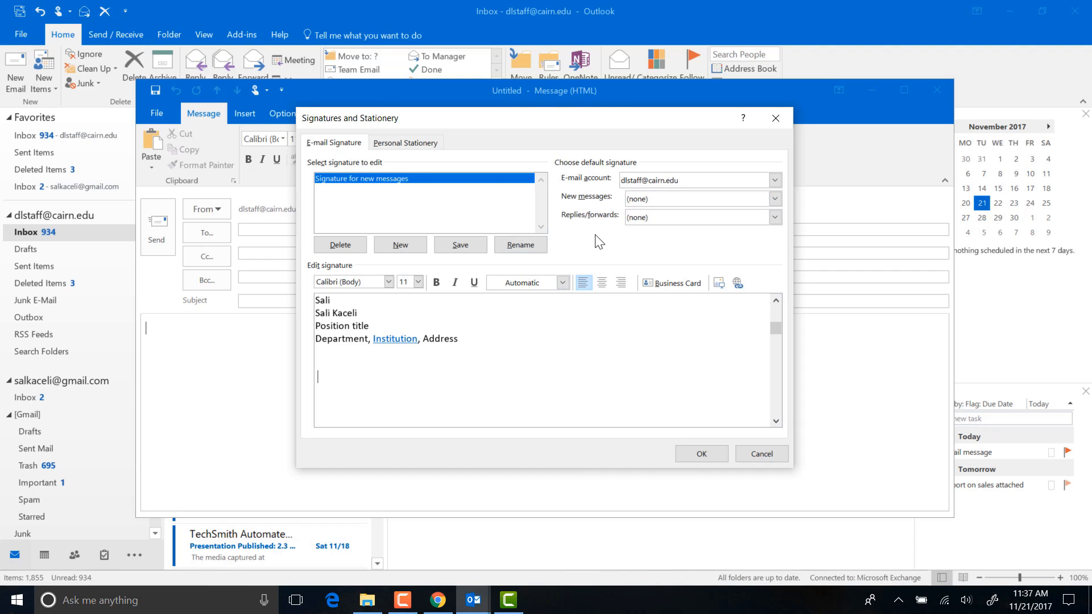
click(391, 318)
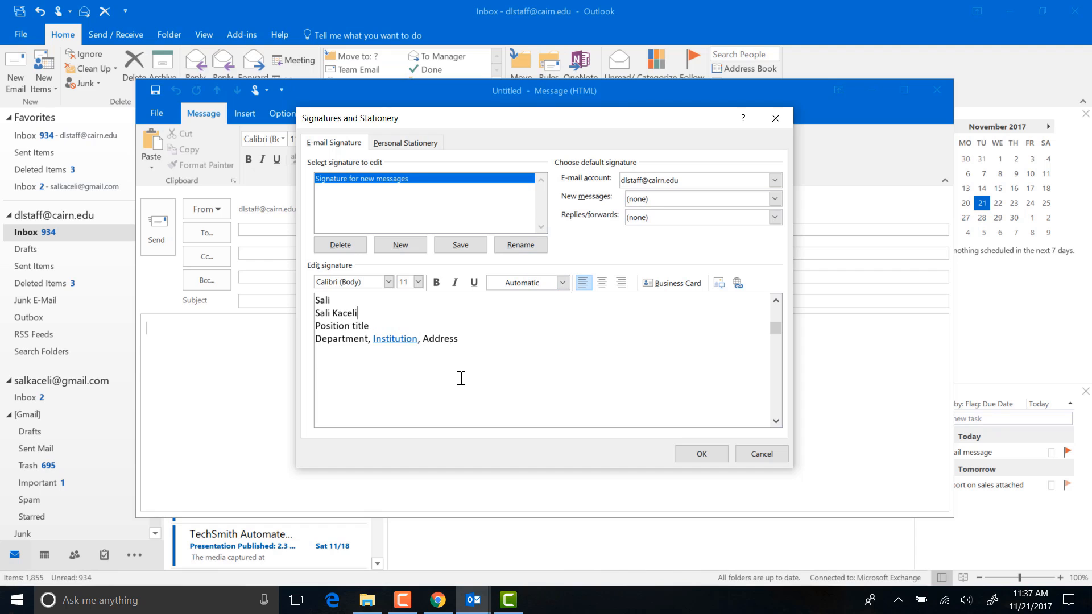
Make 'Signature for new messages' the default for new messages and save the settings
click(650, 201)
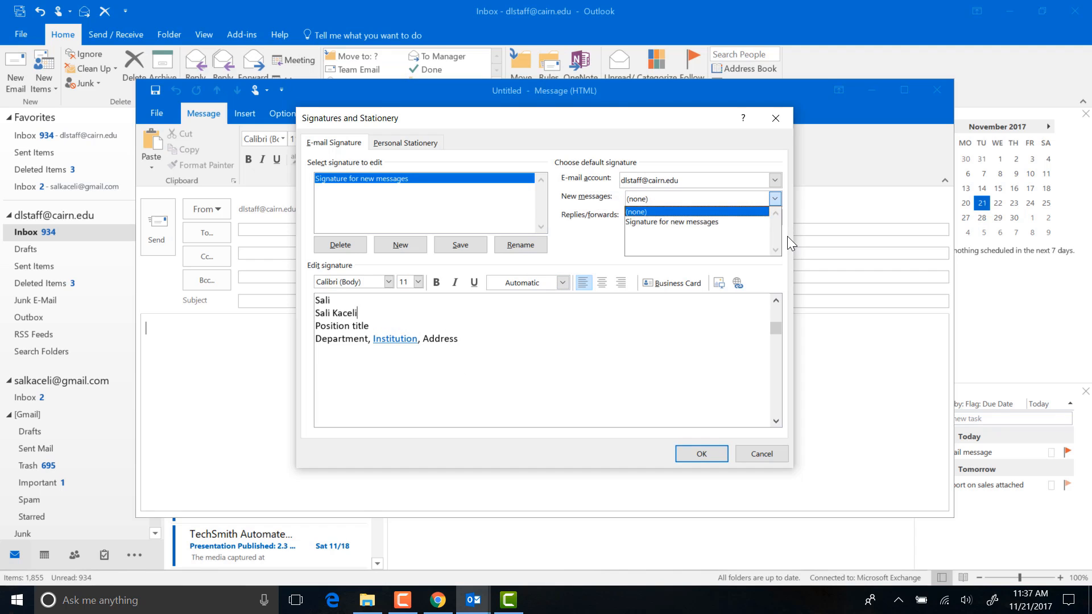
click(639, 209)
click(650, 200)
click(649, 228)
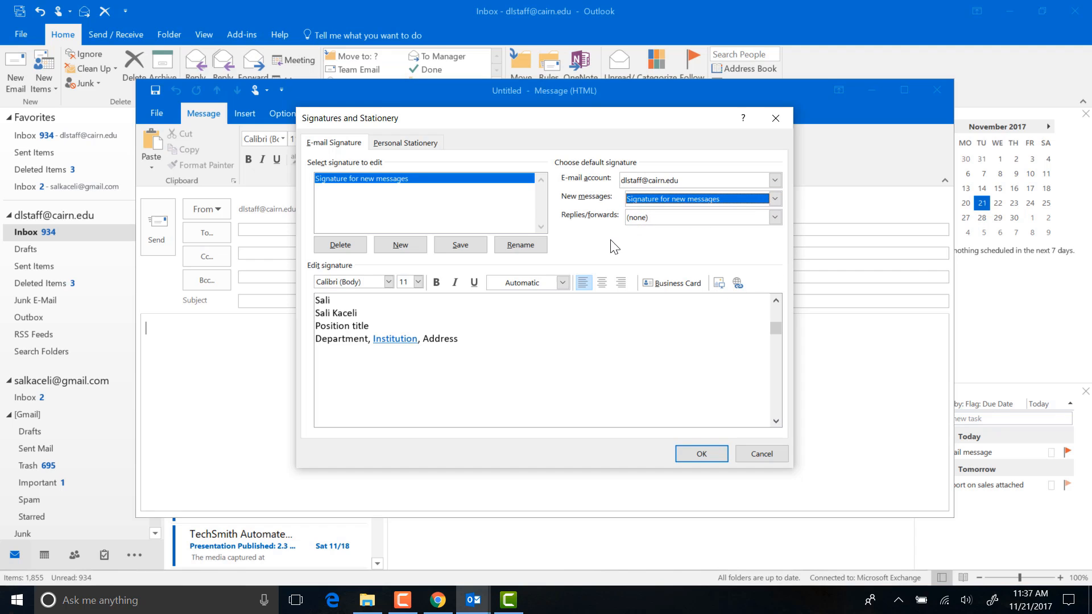
click(687, 455)
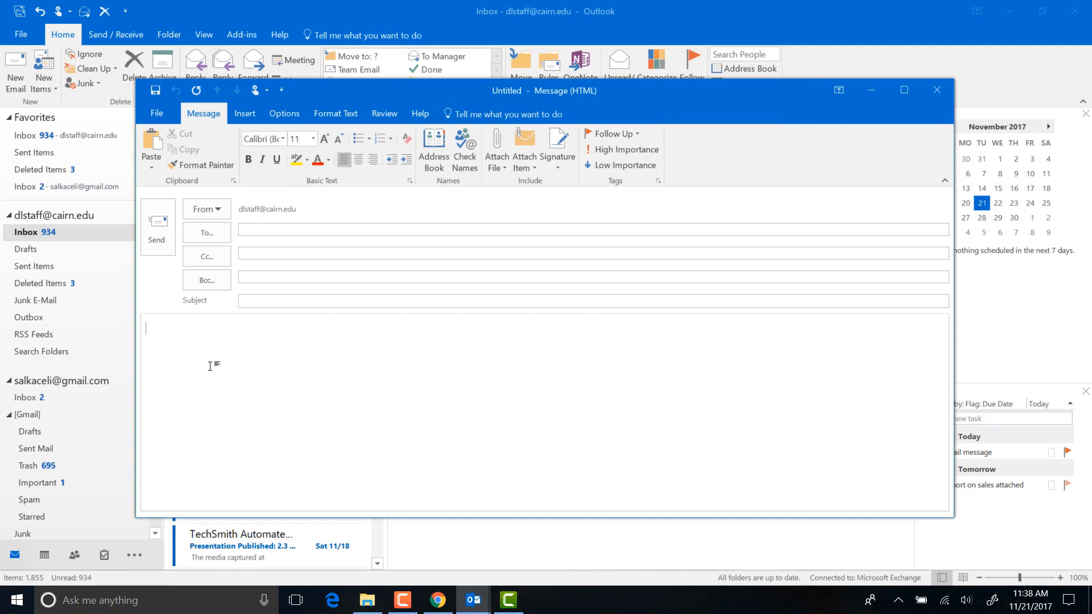
Create a new signature named 'Signature for Replies' reading 'Reply signature here.....'
click(558, 165)
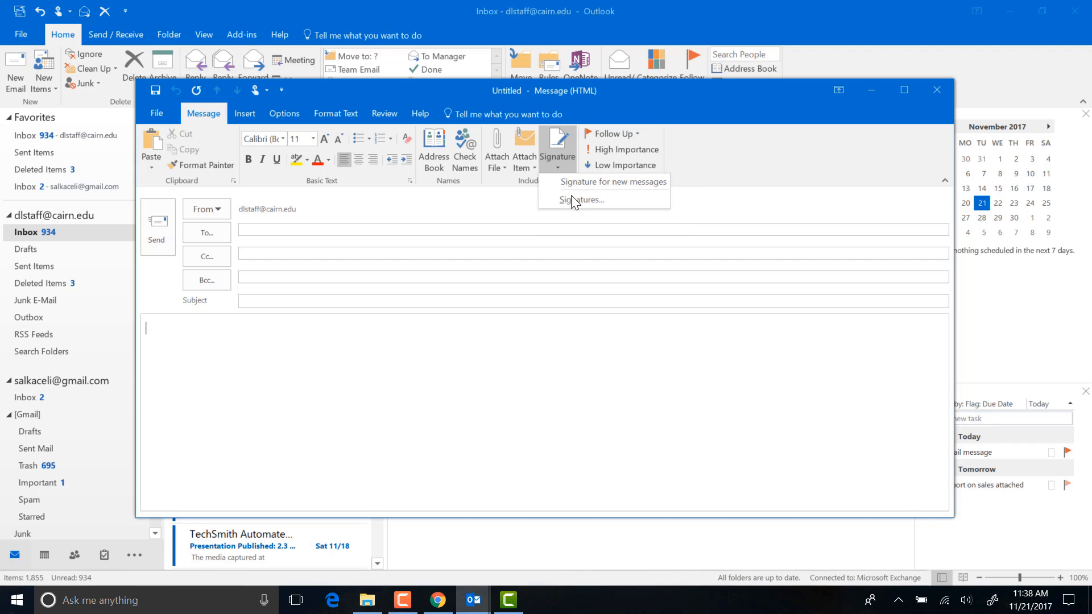
click(691, 246)
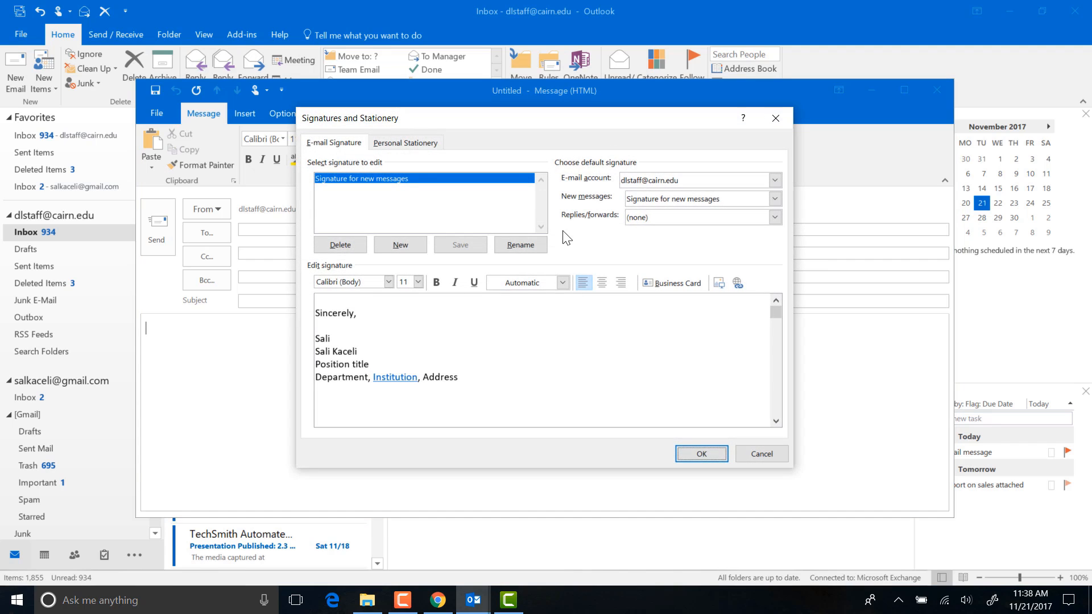
click(390, 244)
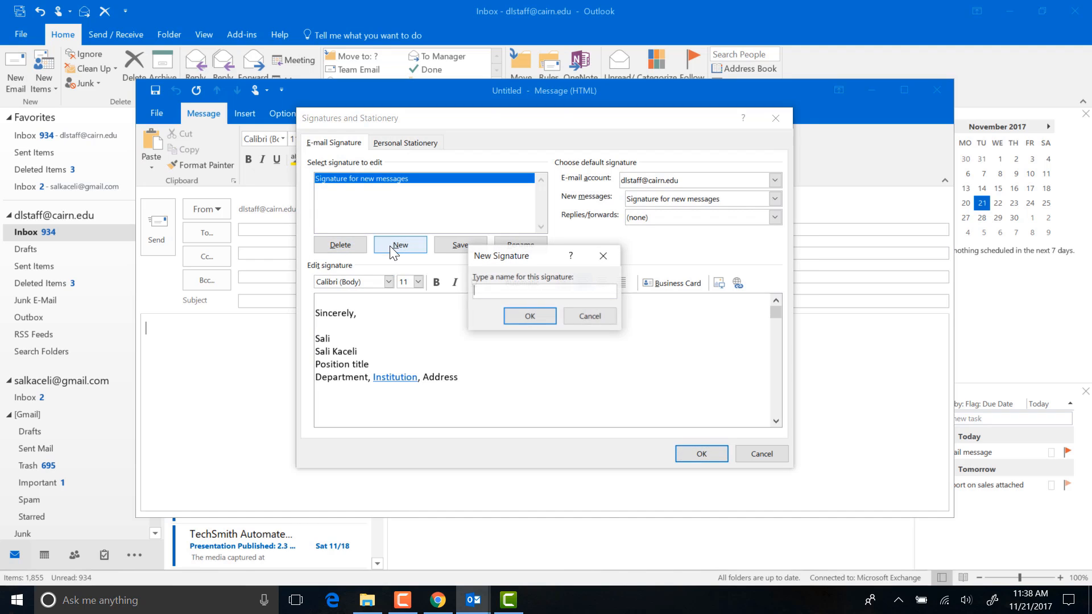
click(521, 317)
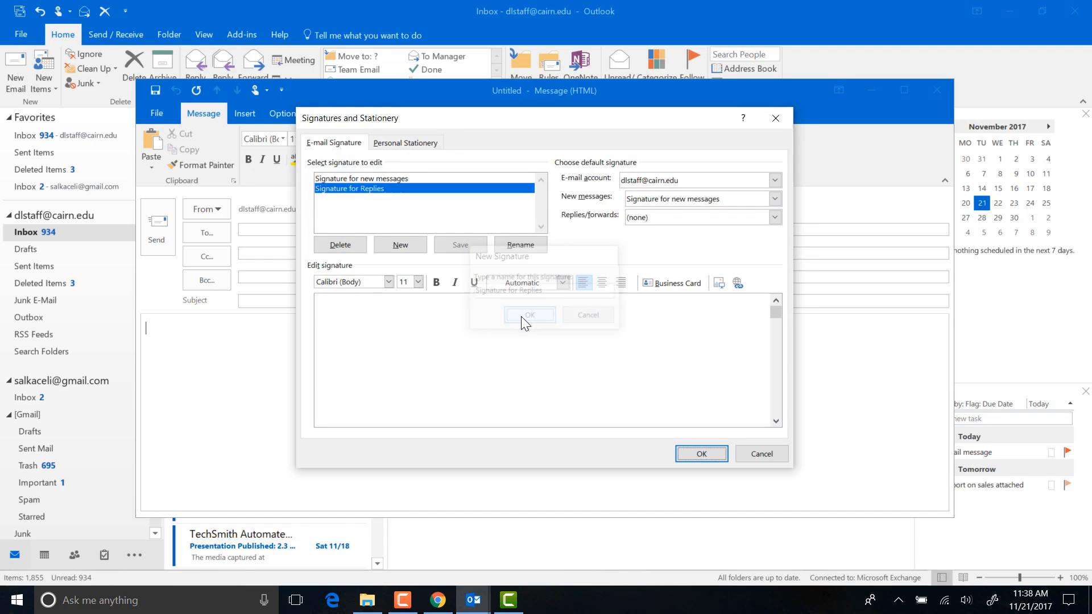
click(410, 320)
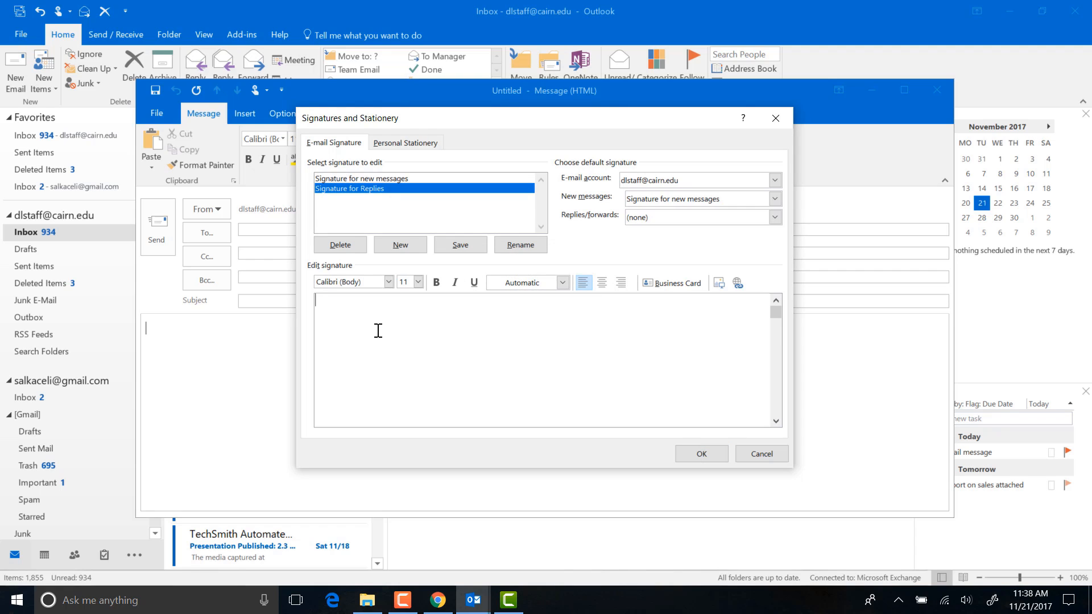
text(Reply signature here.....)
Make 'Signature for Replies' the default for replies/forwards and save the settings
click(654, 220)
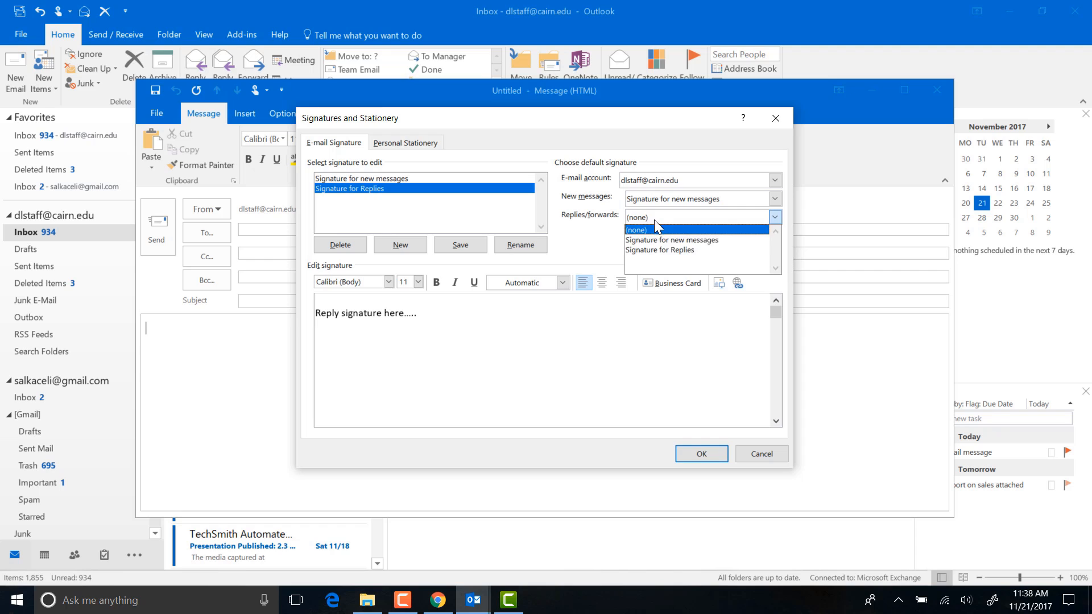
click(660, 249)
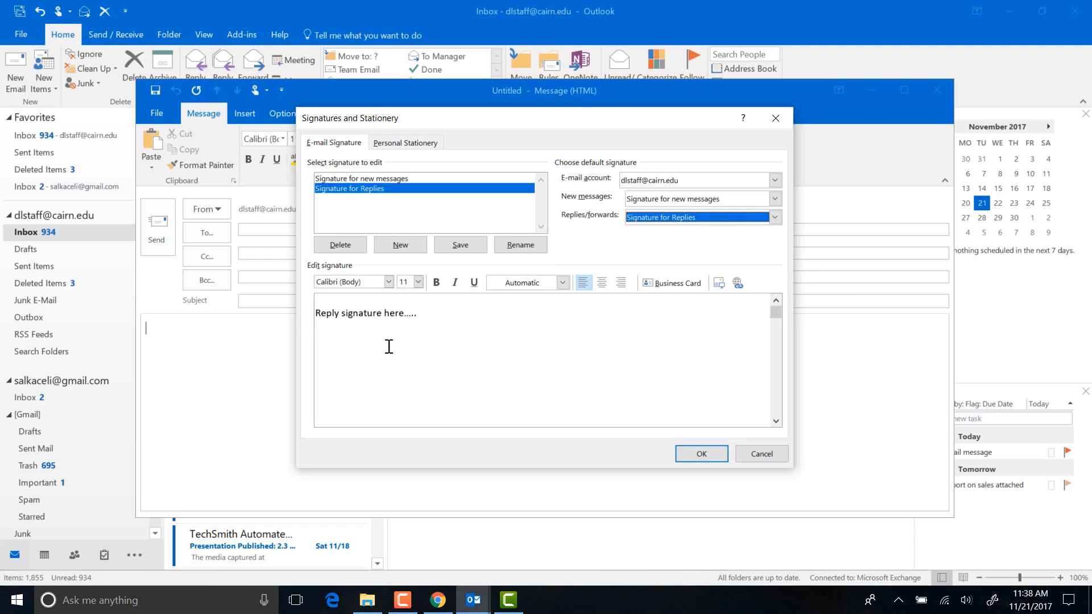
click(701, 454)
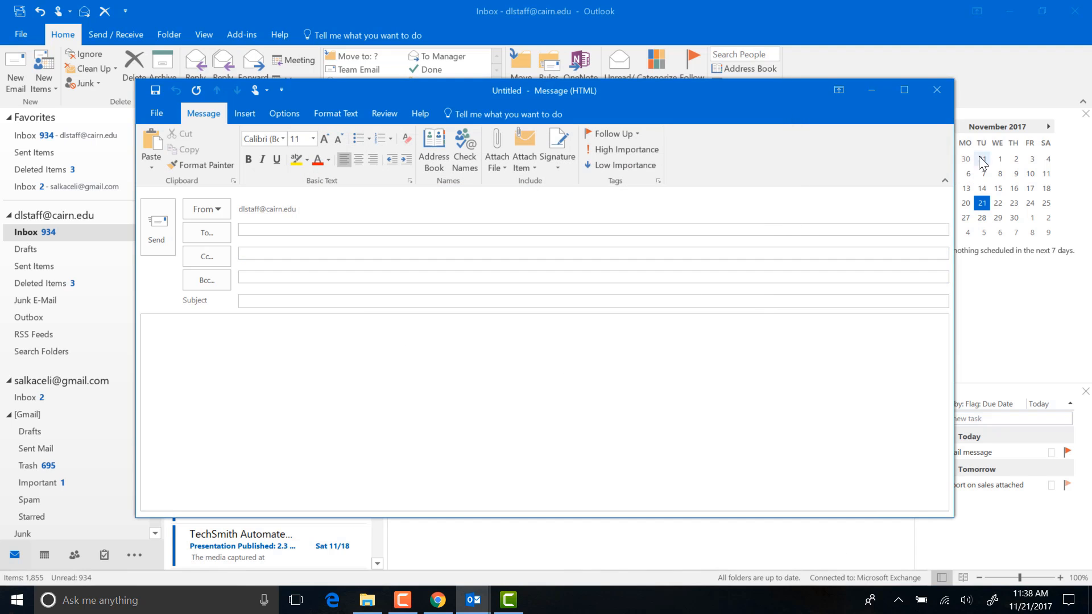
Open a new email and check that the new-message signature appears in the body
click(944, 89)
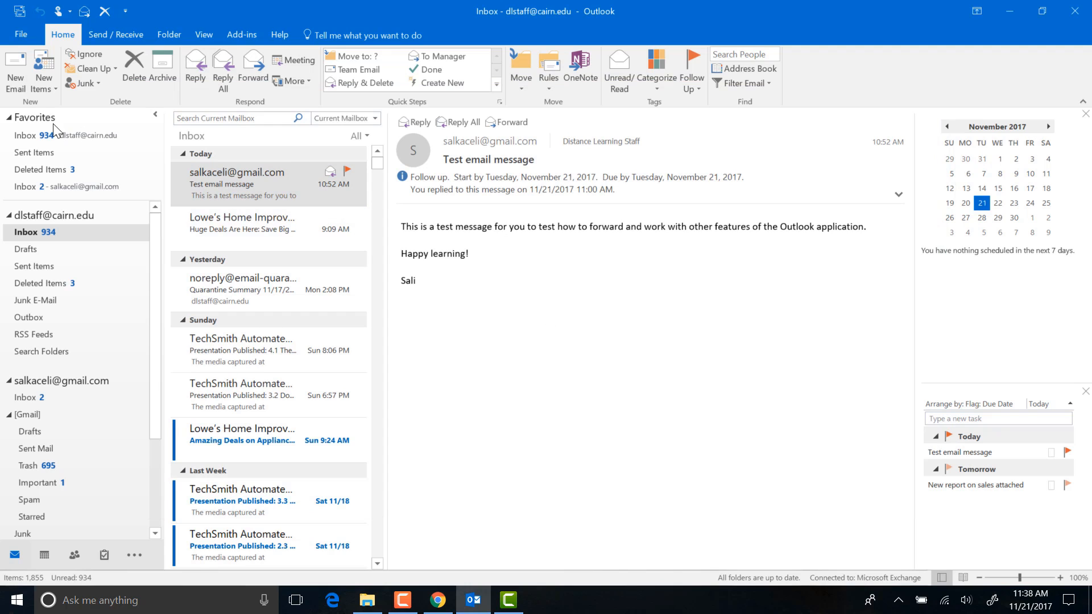
click(15, 79)
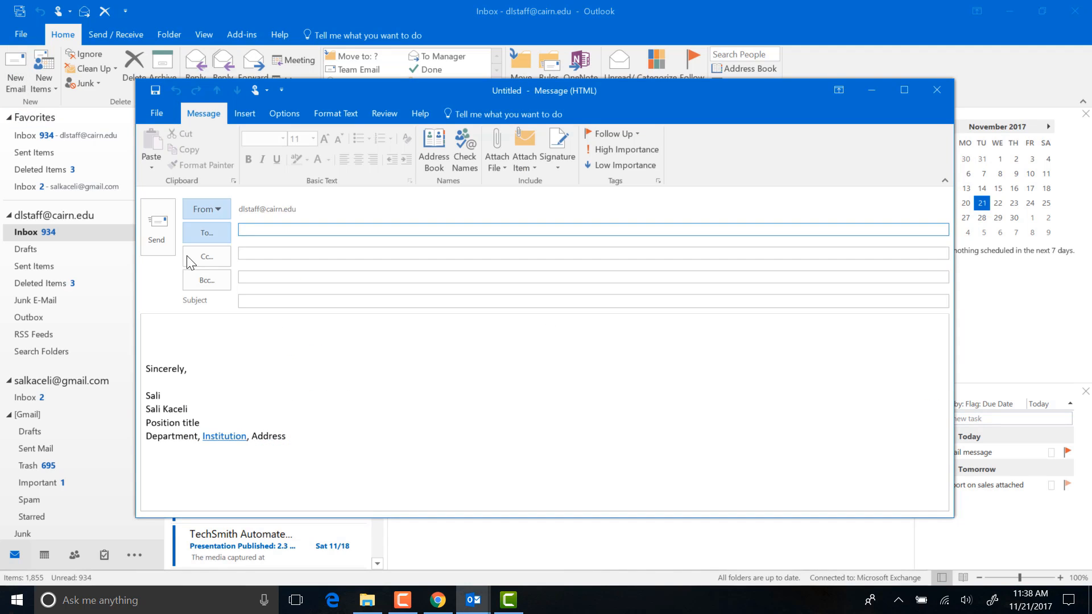
click(233, 449)
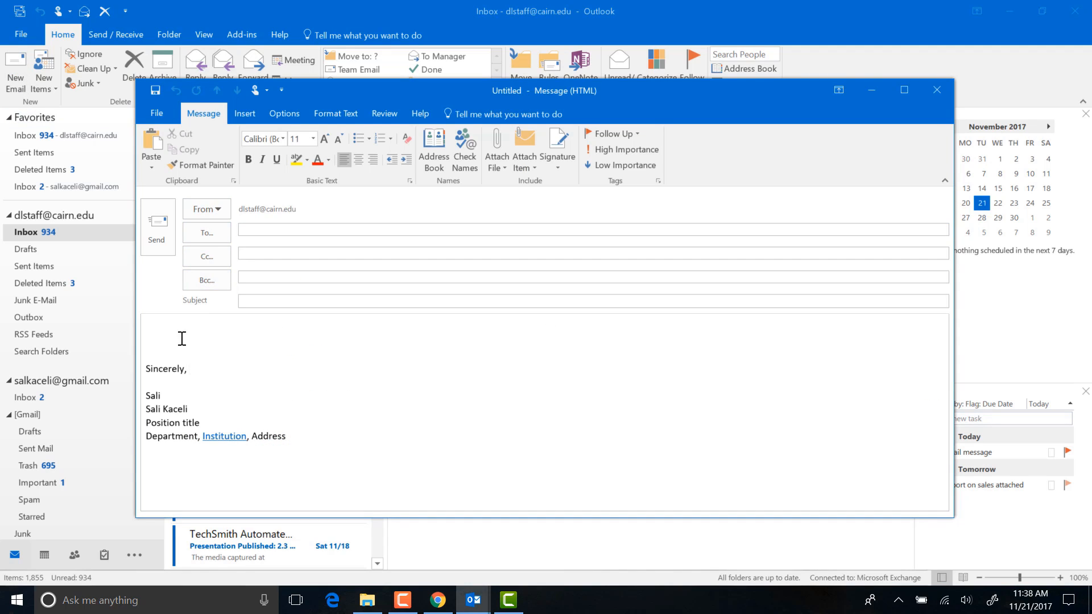
mouse_move(175, 336)
mouse_down()
mouse_move(249, 432)
mouse_move(289, 448)
mouse_up()
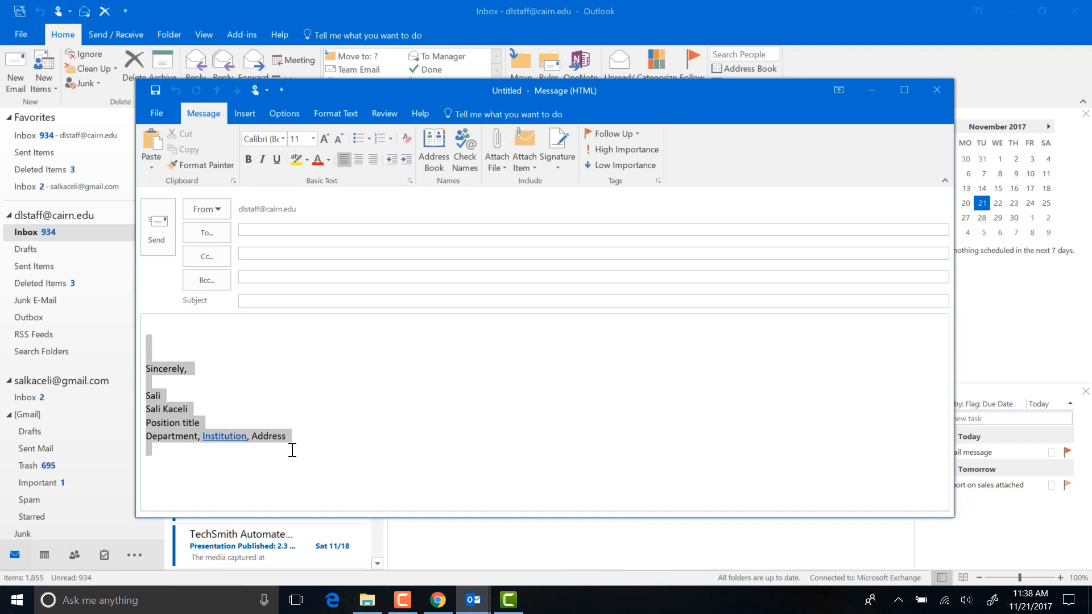
click(335, 453)
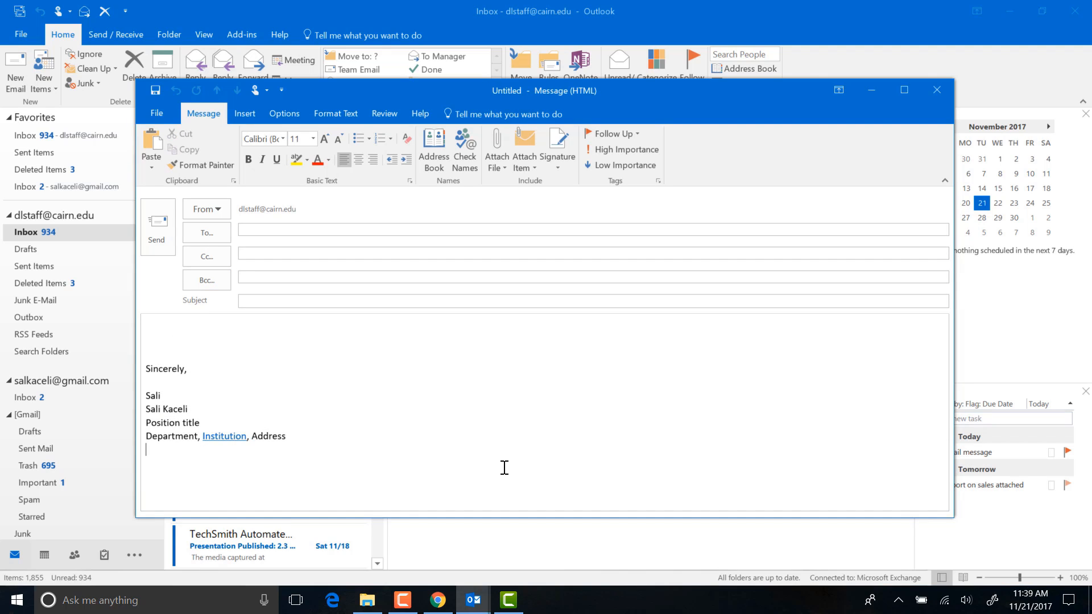
click(270, 373)
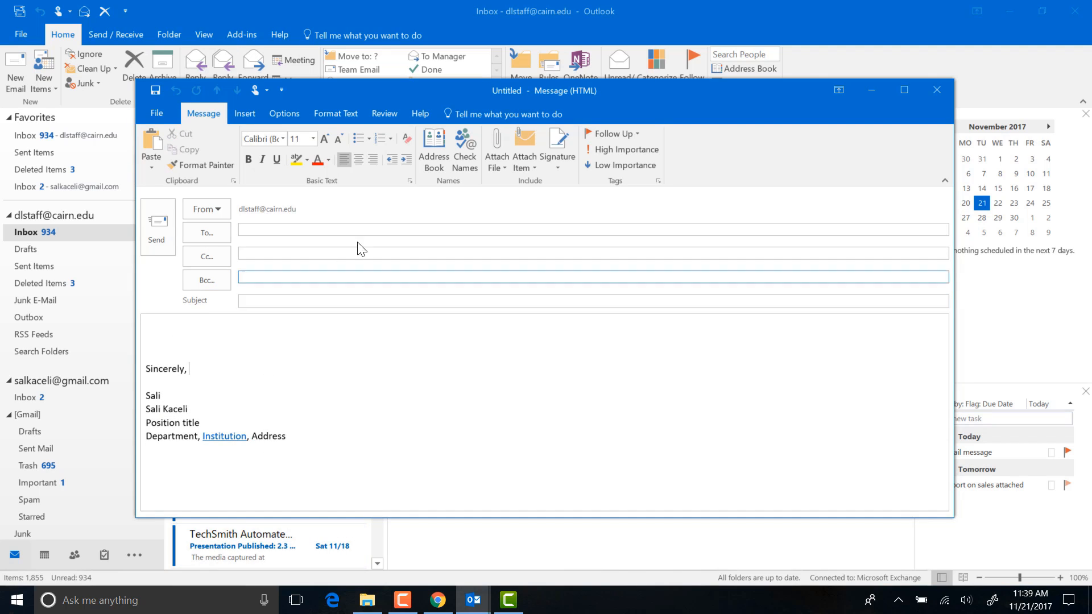
Reply to 'Test email message' and confirm 'Reply signature here.....' is inserted
click(937, 90)
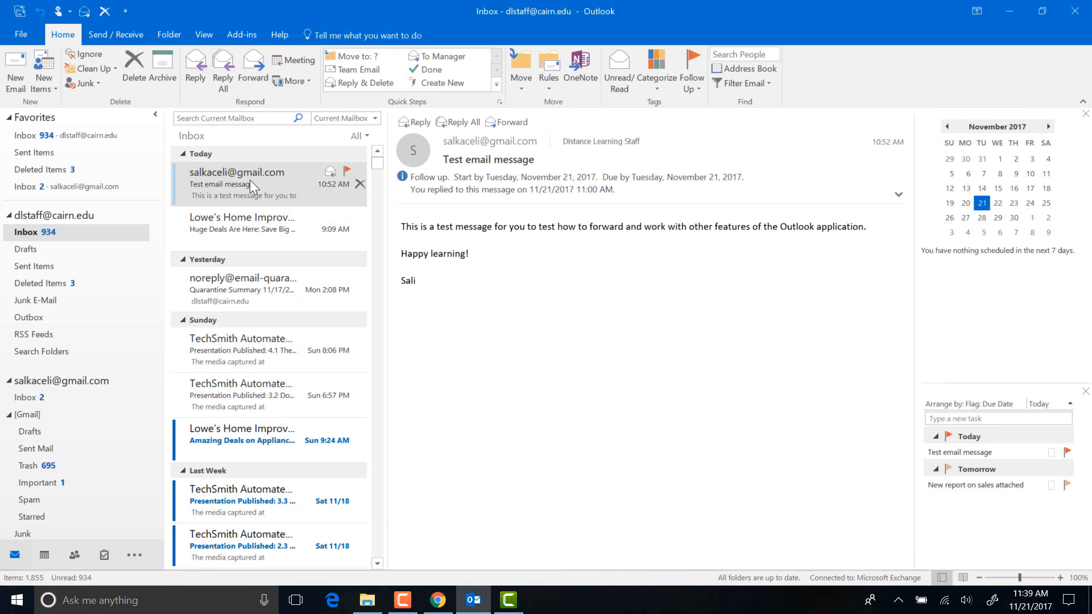
click(415, 122)
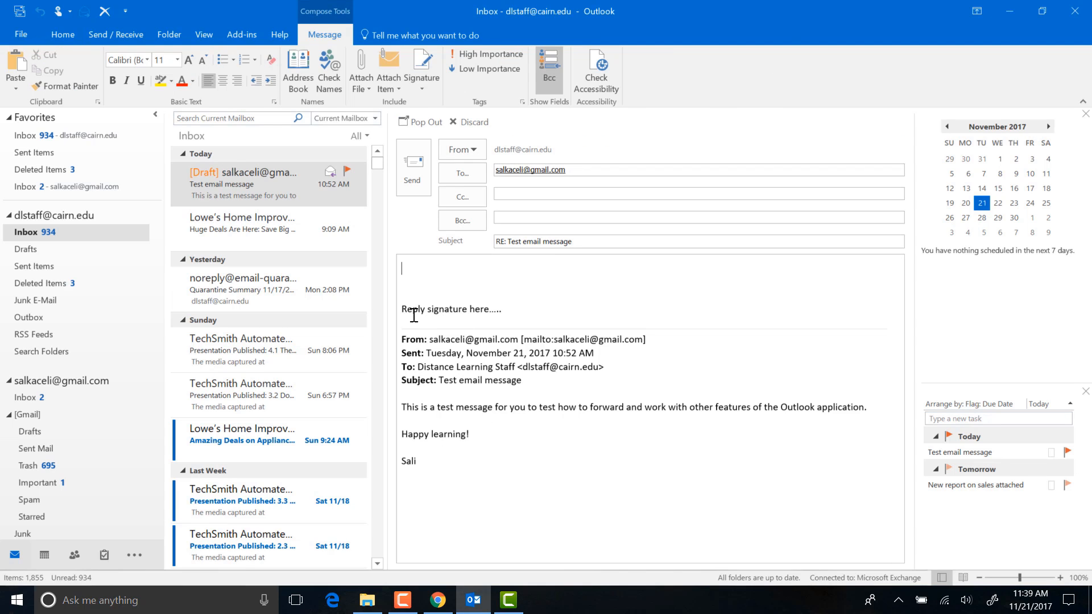
mouse_move(403, 309)
mouse_down()
mouse_move(487, 310)
mouse_move(504, 337)
mouse_move(514, 334)
mouse_up()
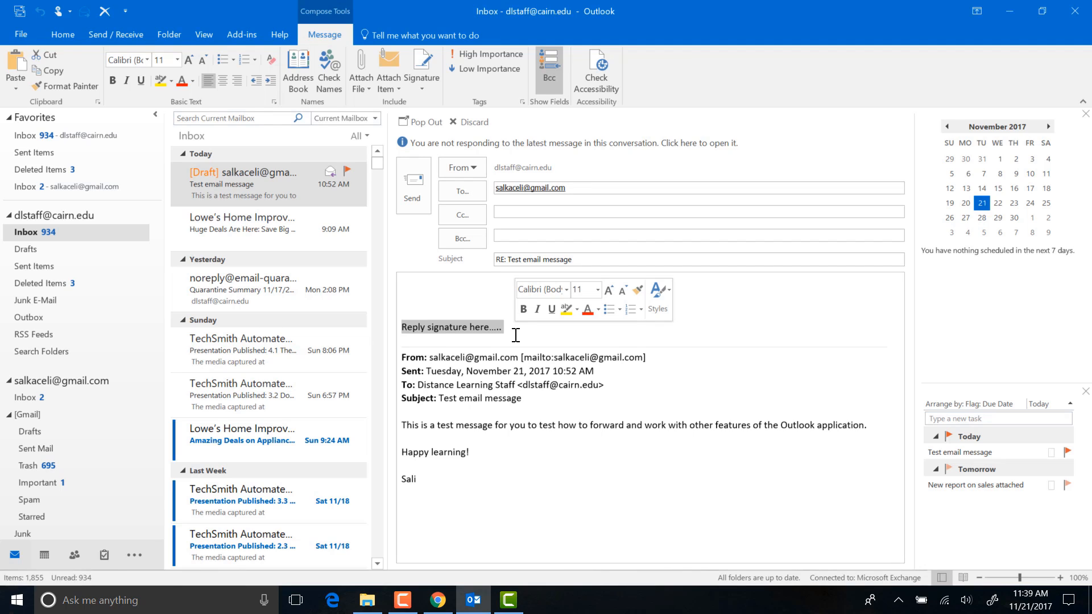
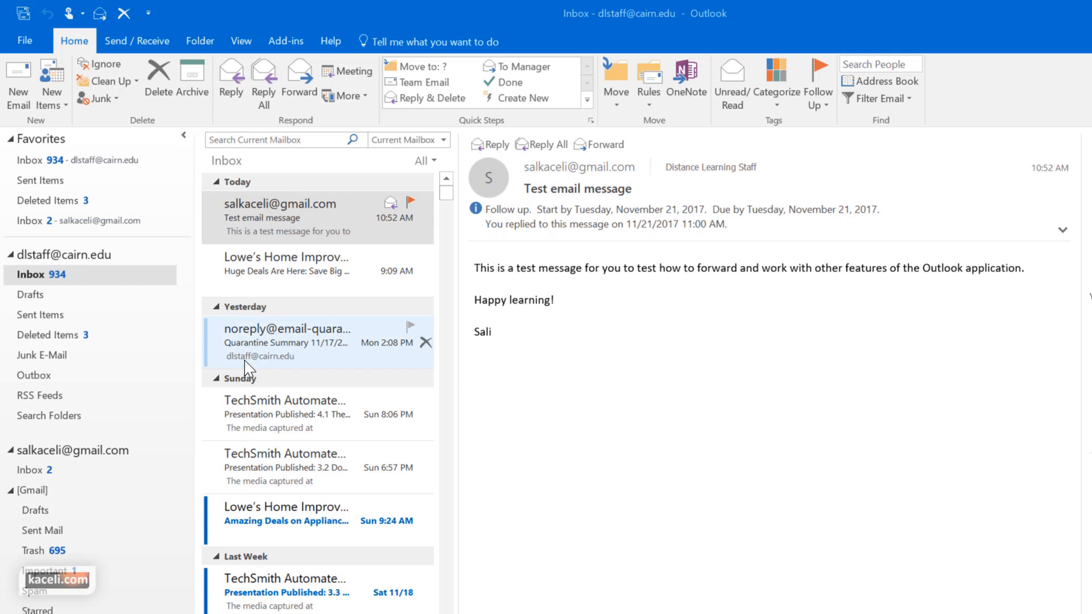
Open the Inbox and check the Current Mailbox search scope options
click(32, 277)
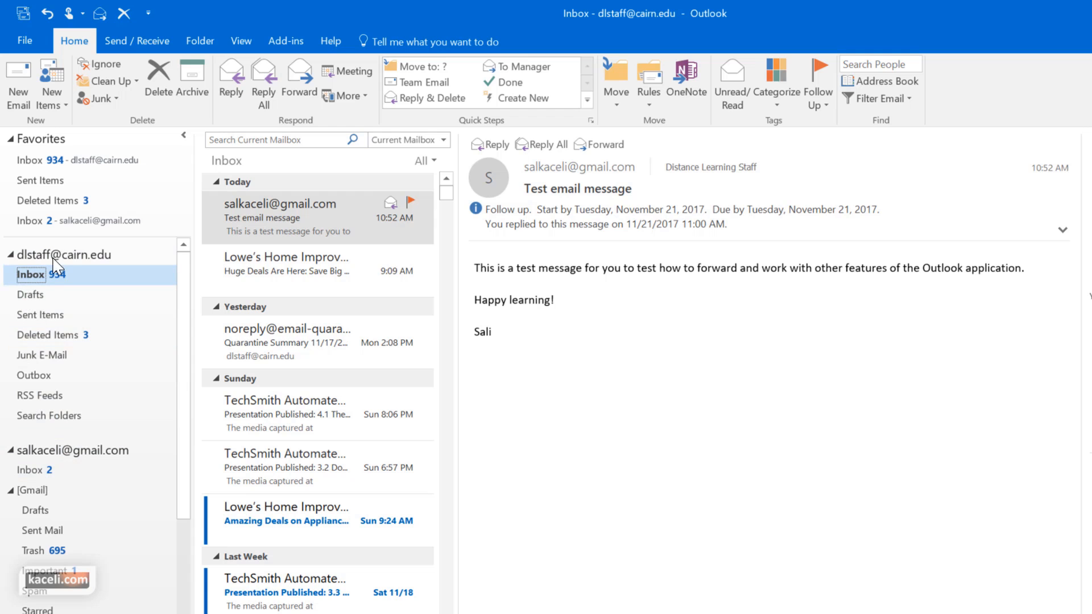
click(246, 141)
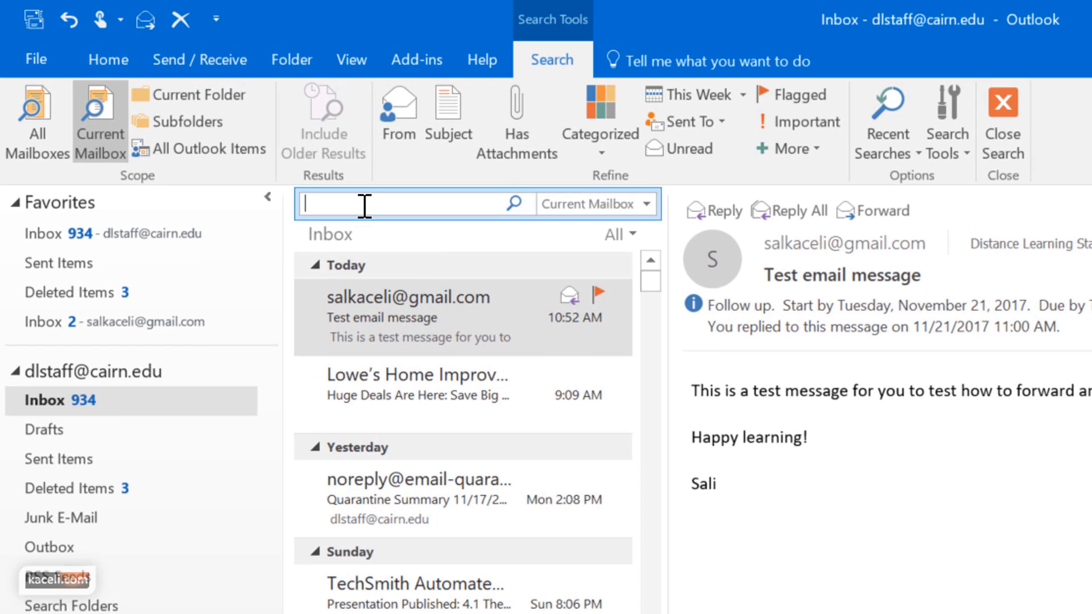
click(647, 203)
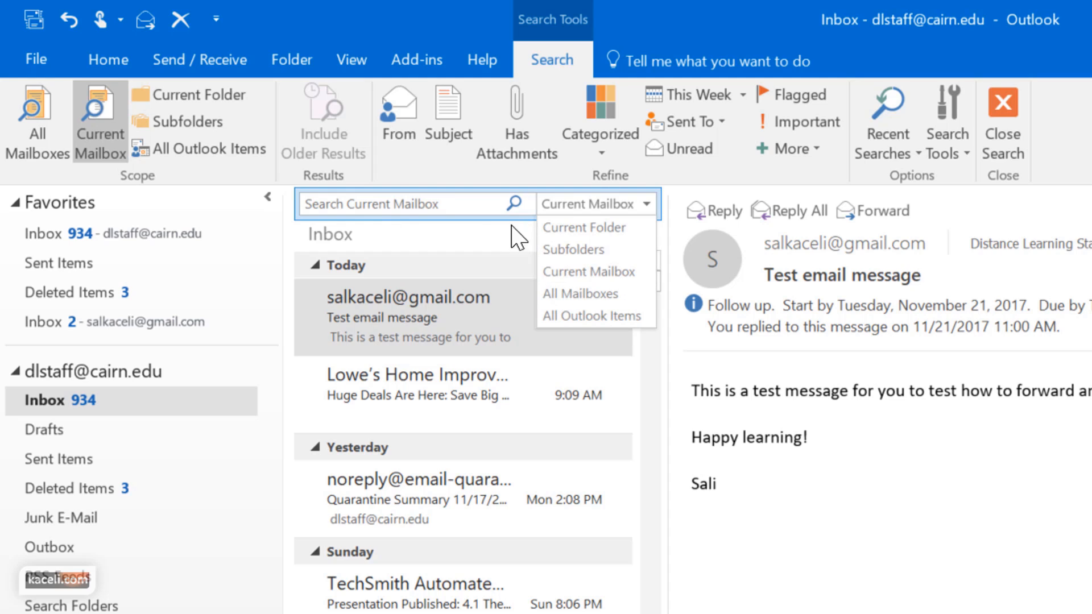
click(385, 209)
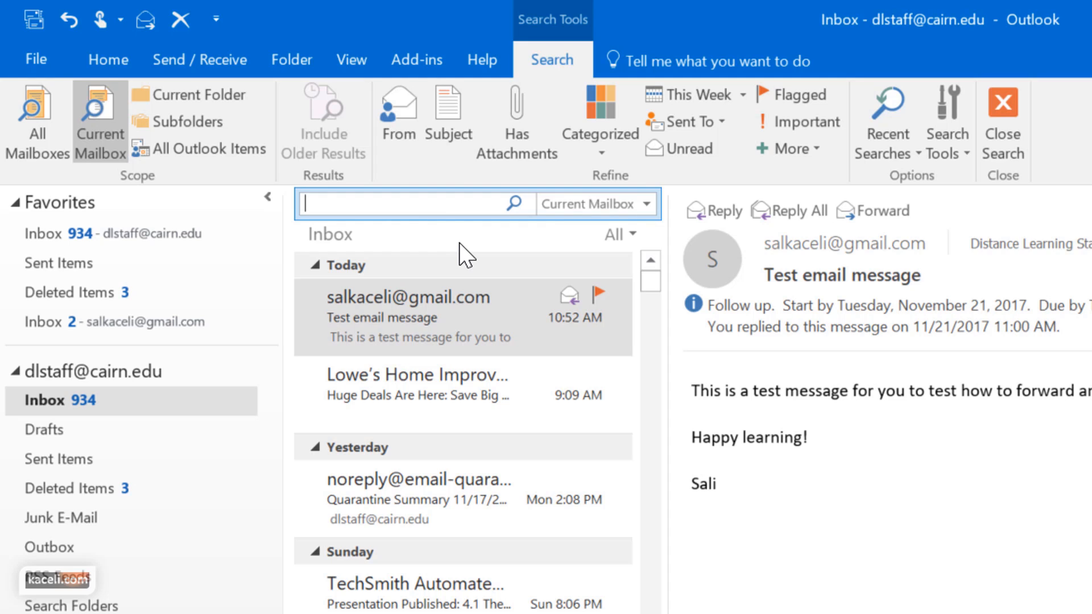
Search the mailbox for 'lowes', then replace the term with 'report'
text(lowes)
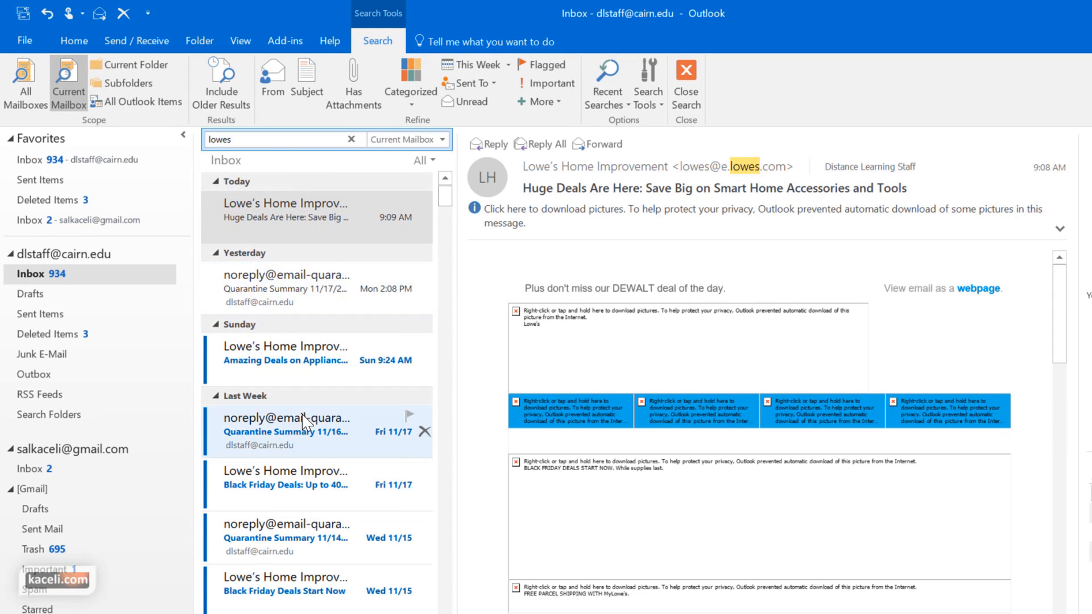
scroll(307, 426, down, 10)
scroll(302, 426, down, 2)
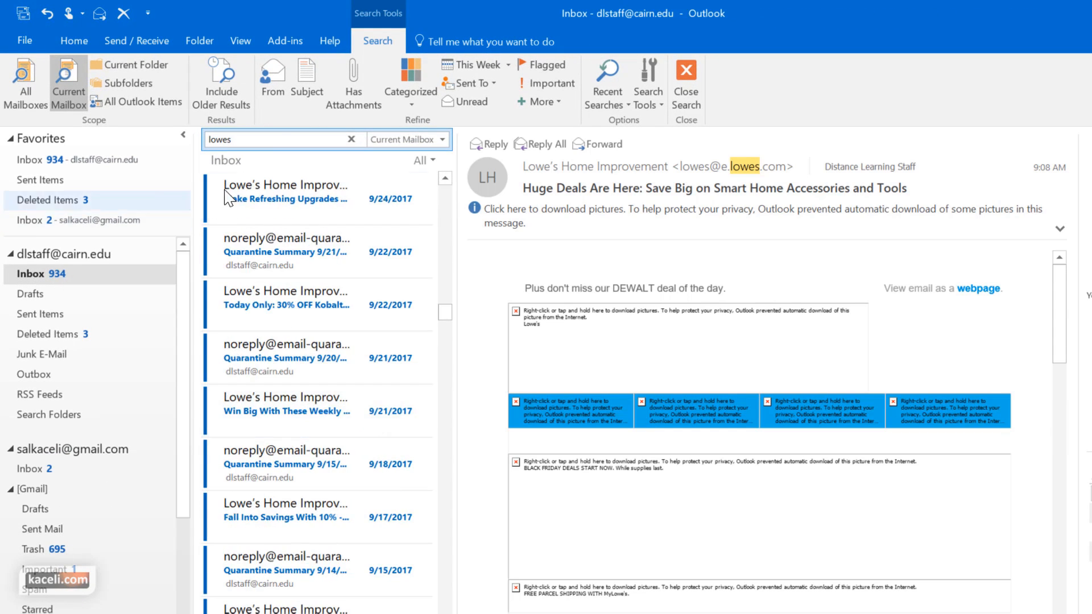
double_click(230, 140)
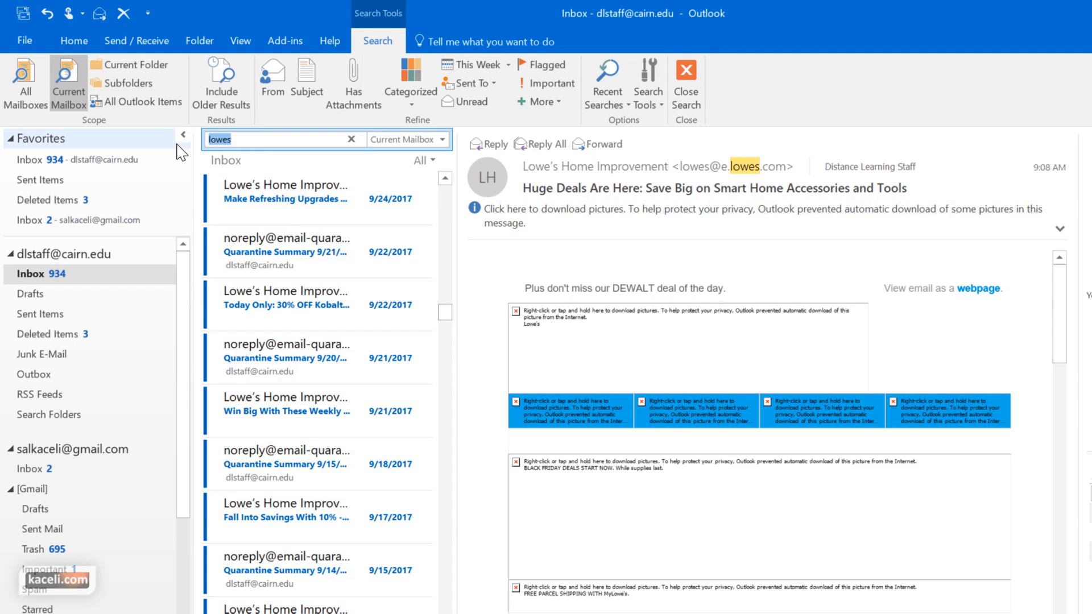
text(report)
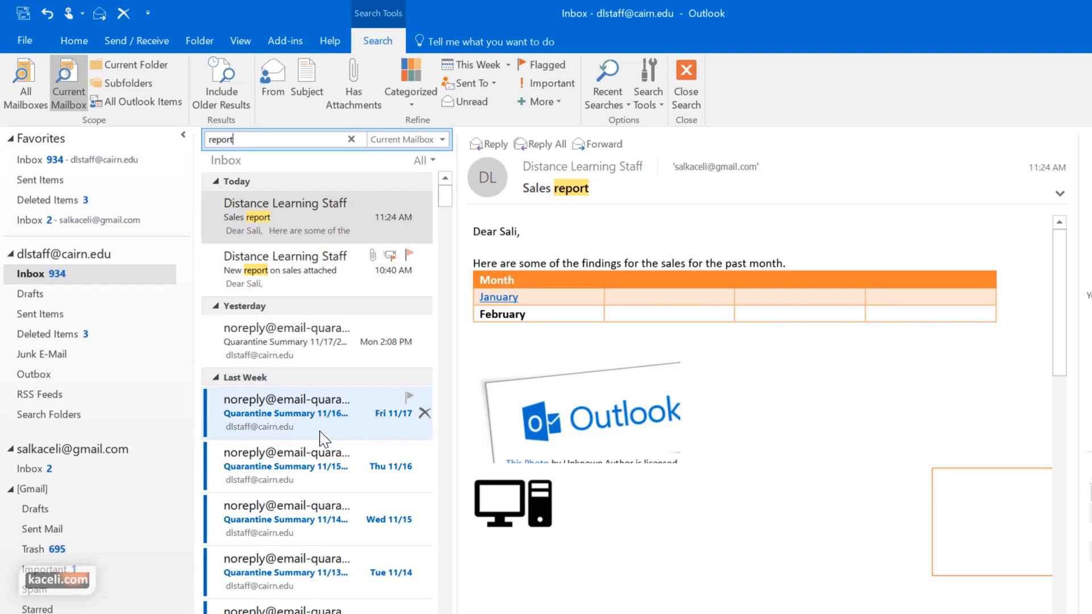
Replace the search term with 'test' to list matching messages
scroll(316, 455, down, 3)
scroll(304, 444, down, 6)
scroll(300, 483, up, 12)
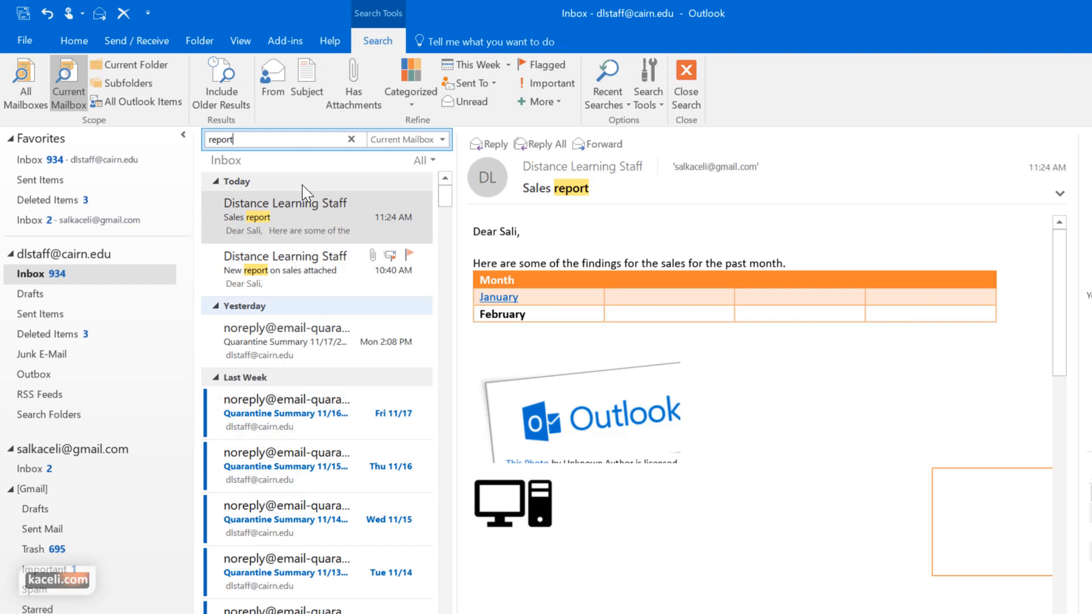
double_click(248, 138)
click(184, 135)
key(BackSpace)
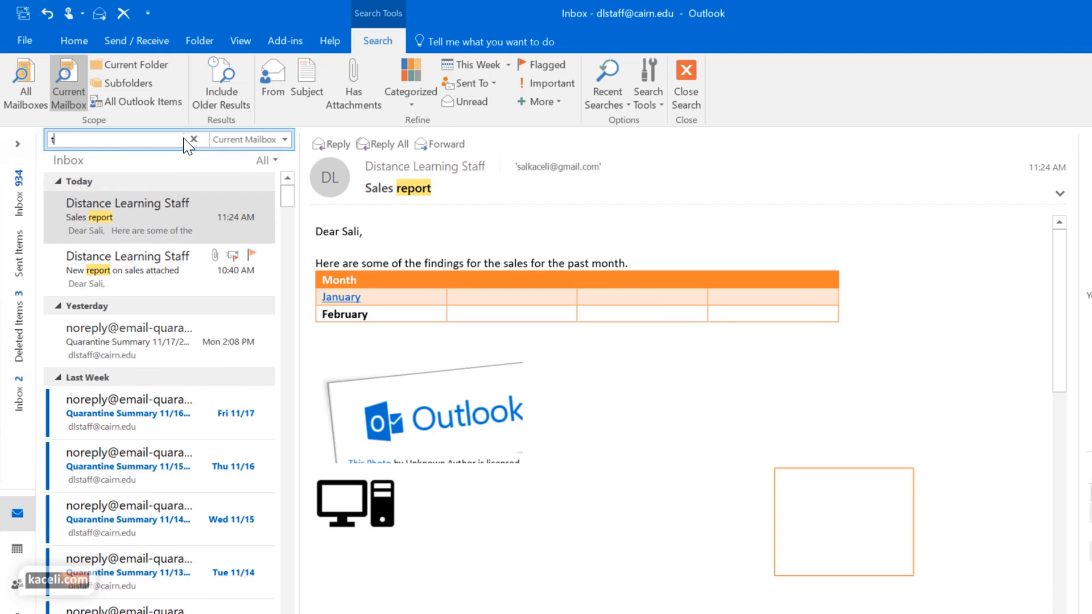
text(test)
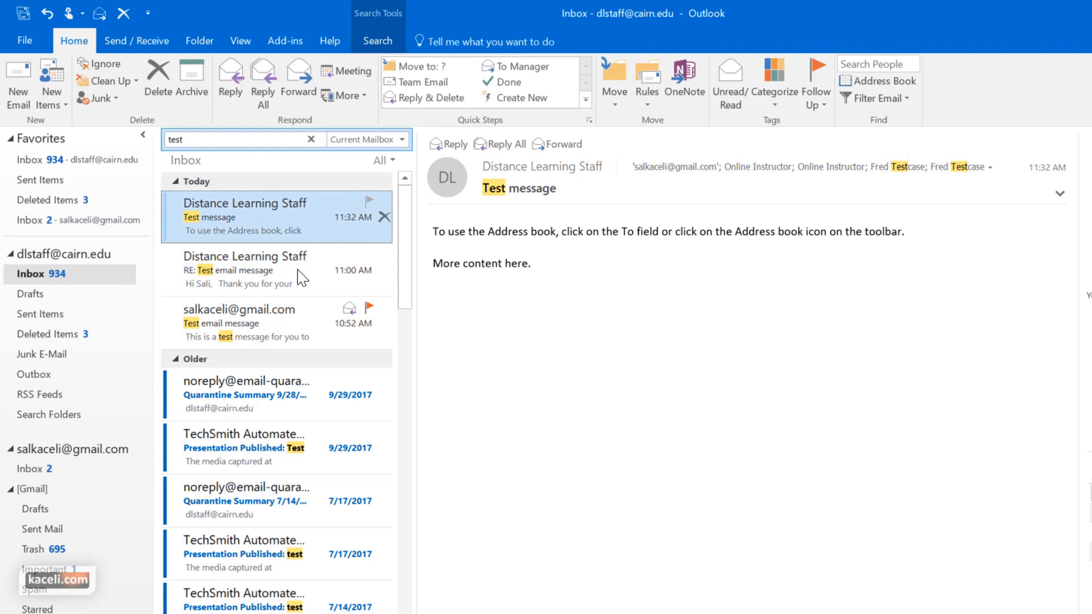
Preview the 'test' results, then limit the search scope to Current Folder
click(244, 276)
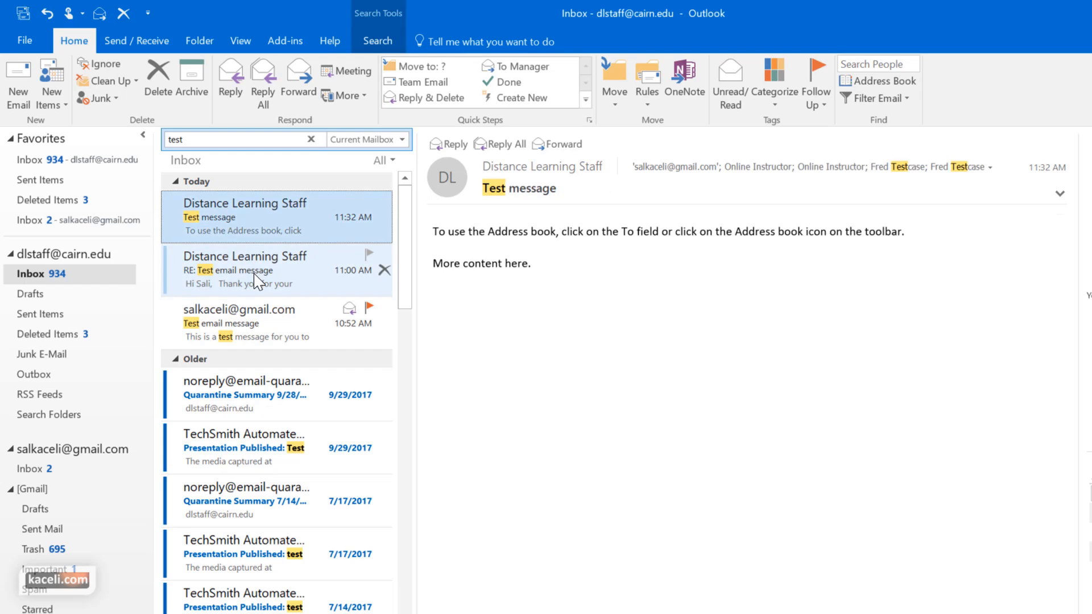
click(258, 280)
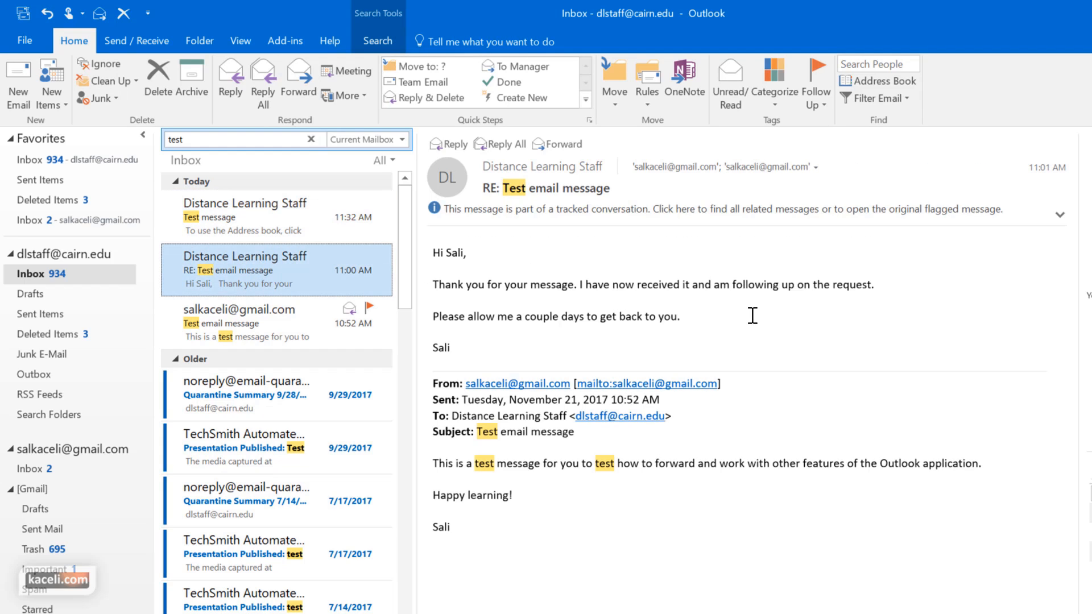
click(284, 227)
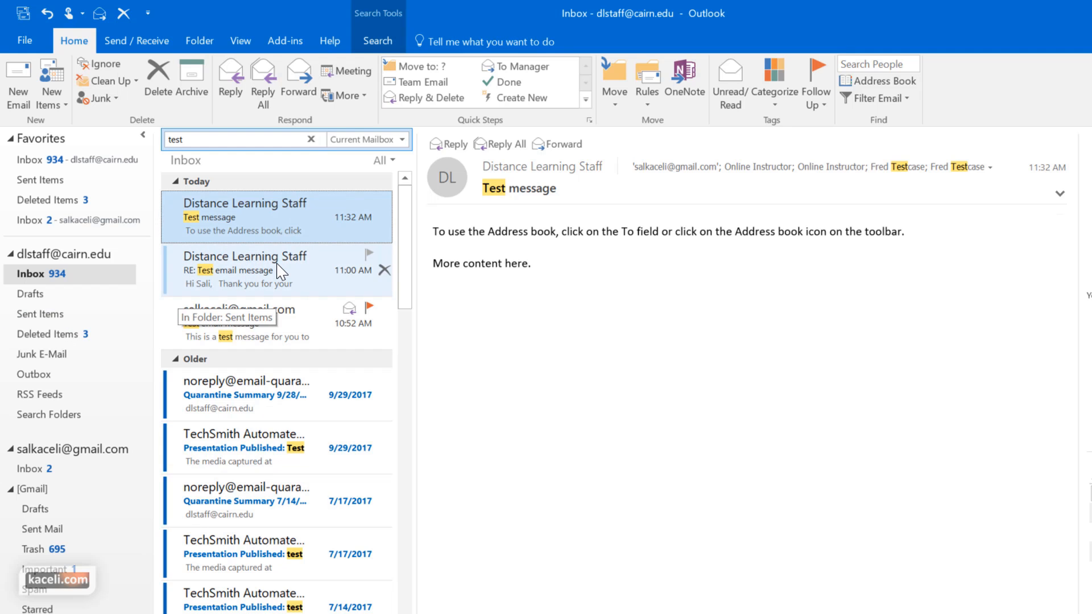
click(402, 139)
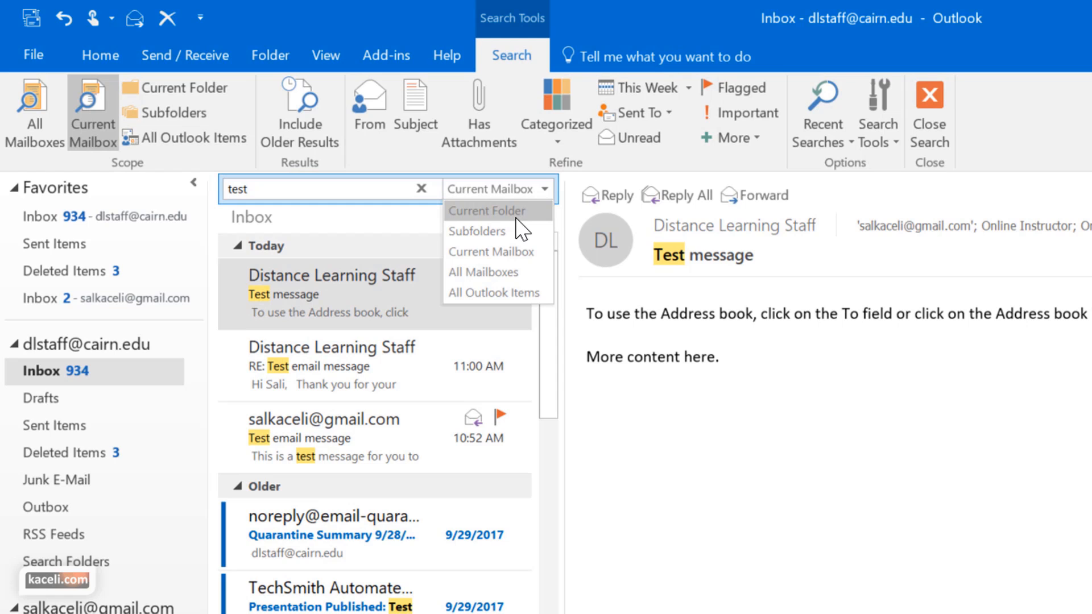
click(516, 217)
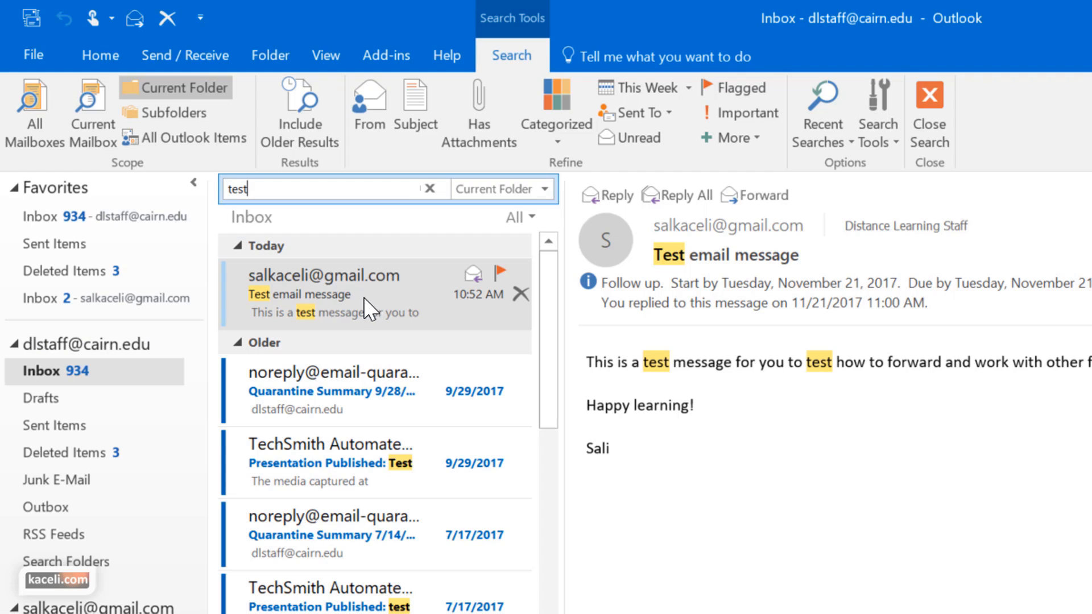
Search Sent Items for 'test', then return to the Inbox search box
click(54, 425)
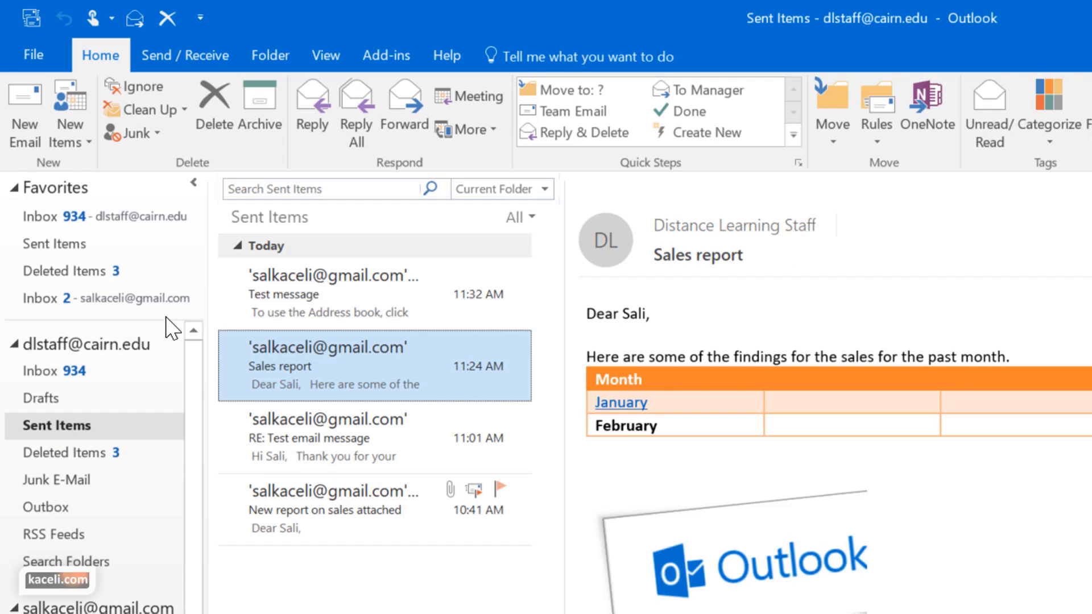
click(309, 188)
text(test)
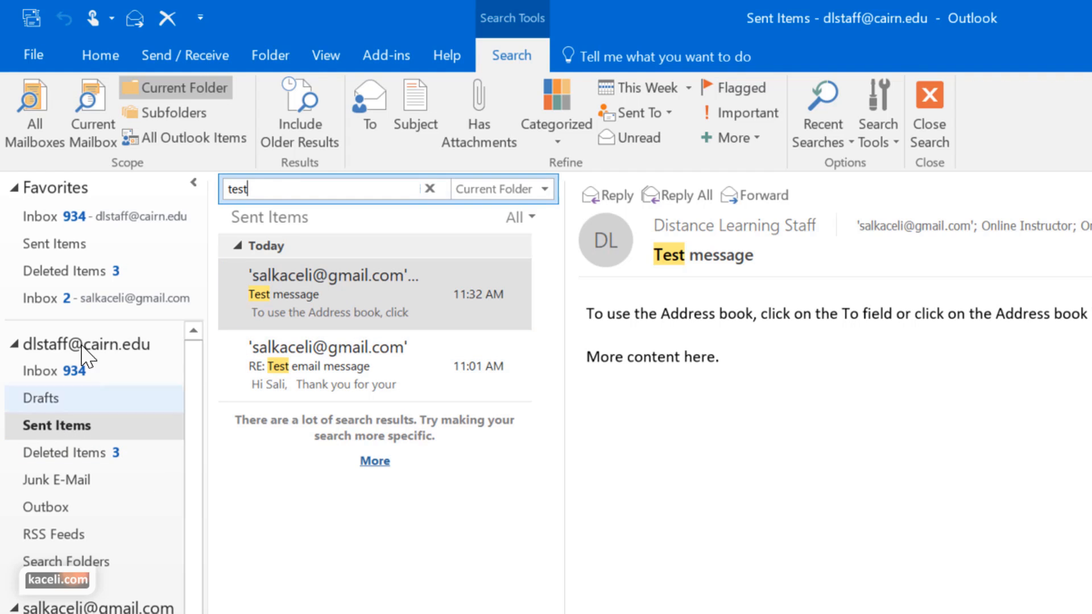
click(54, 371)
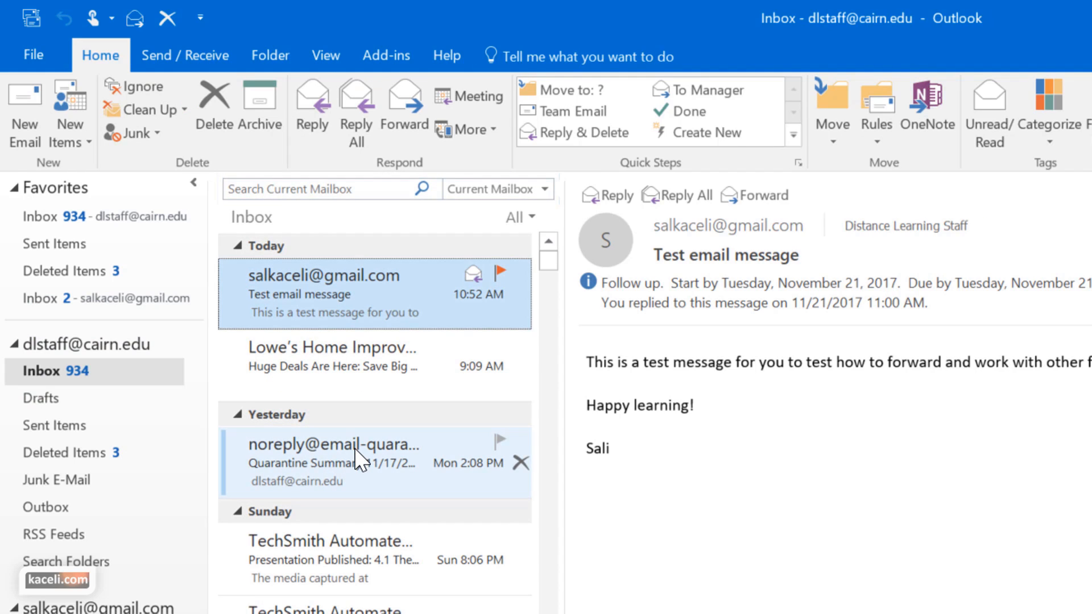
click(341, 188)
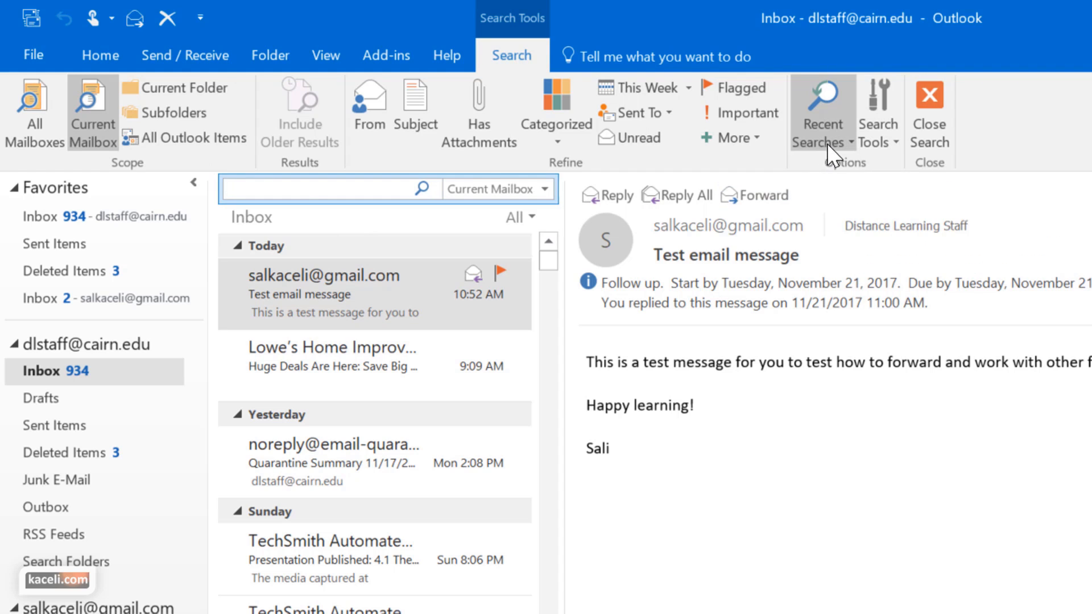
click(842, 149)
click(879, 137)
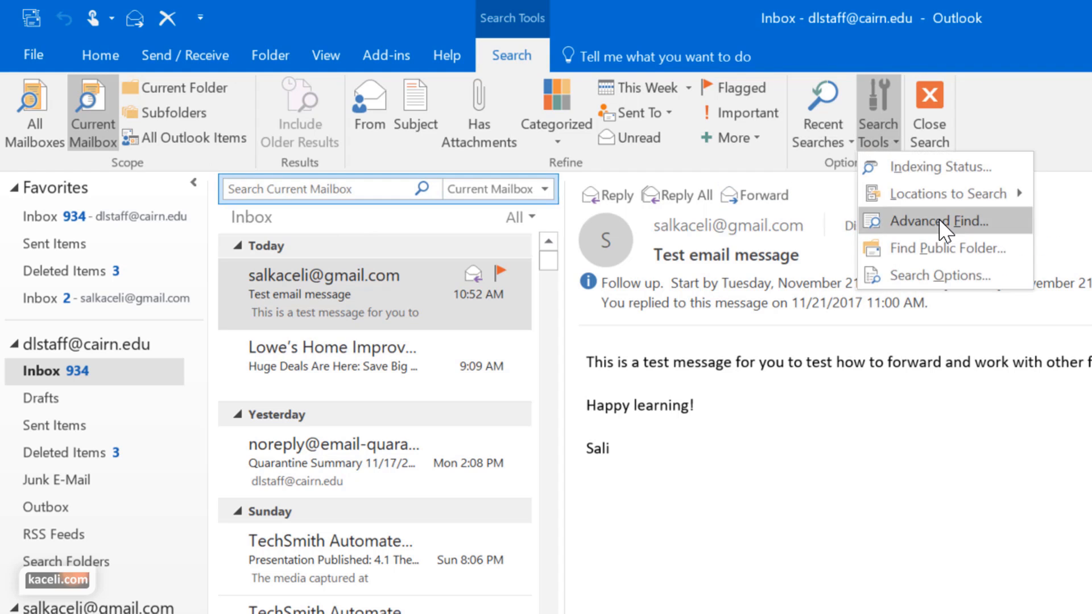
mouse_move(945, 197)
click(948, 223)
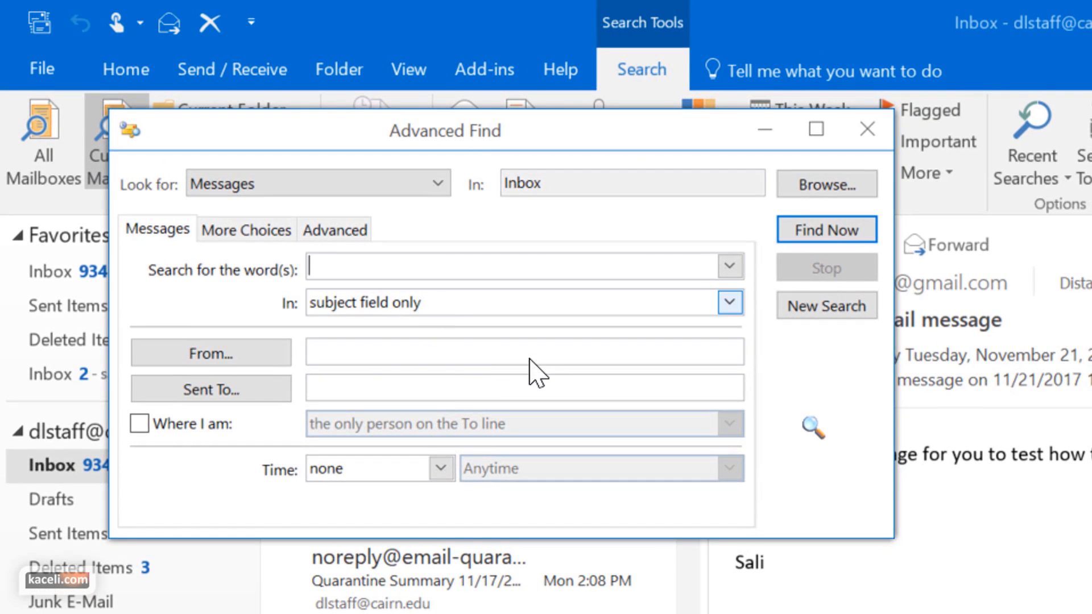
click(442, 300)
click(442, 300)
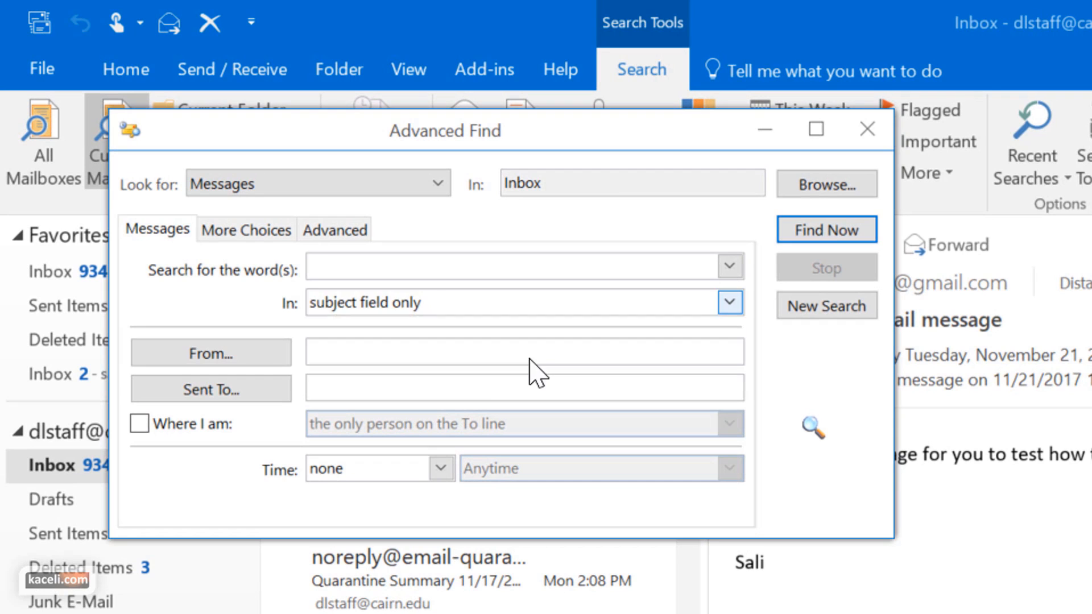
click(340, 362)
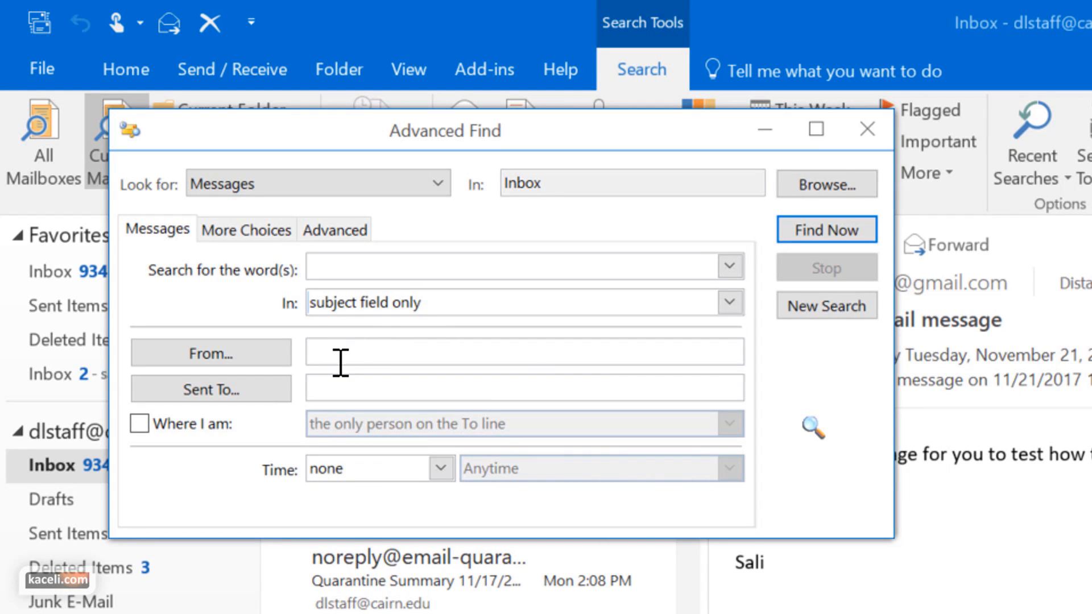
drag(545, 134, 1091, 455)
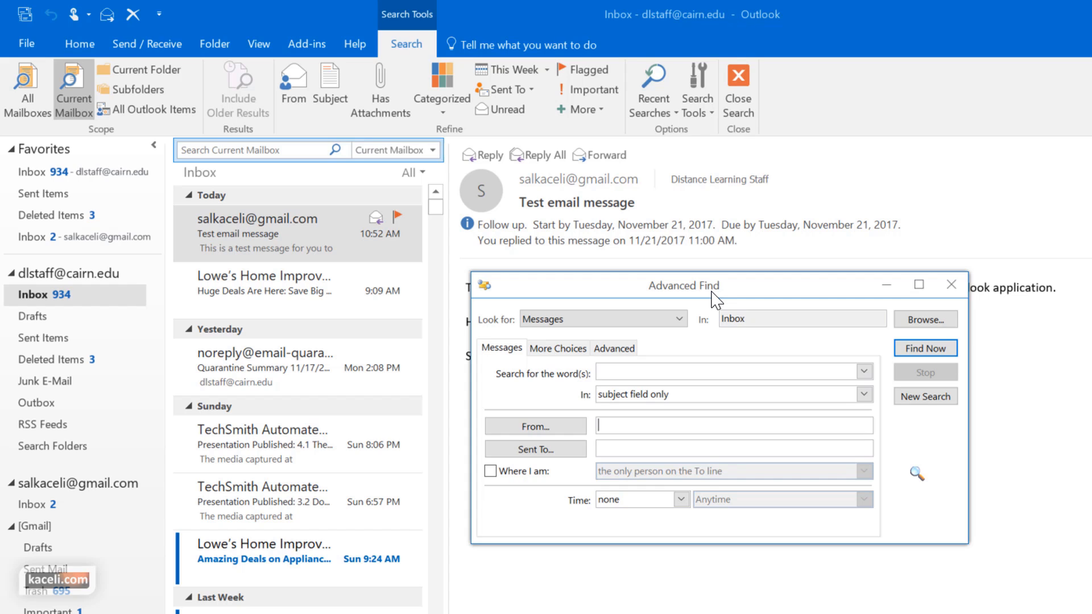
click(951, 285)
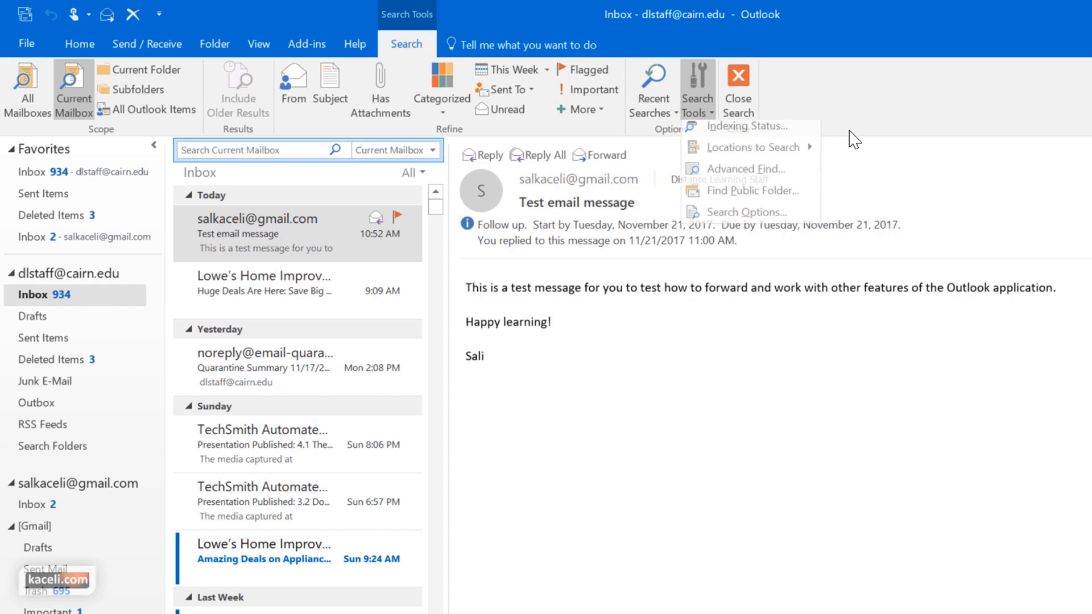
click(739, 128)
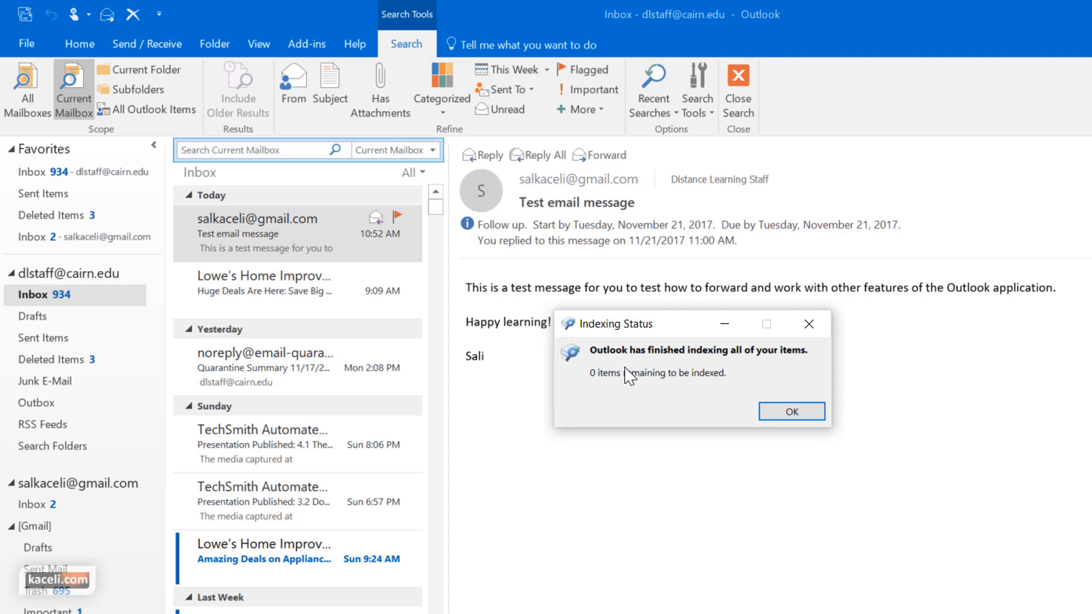
click(787, 413)
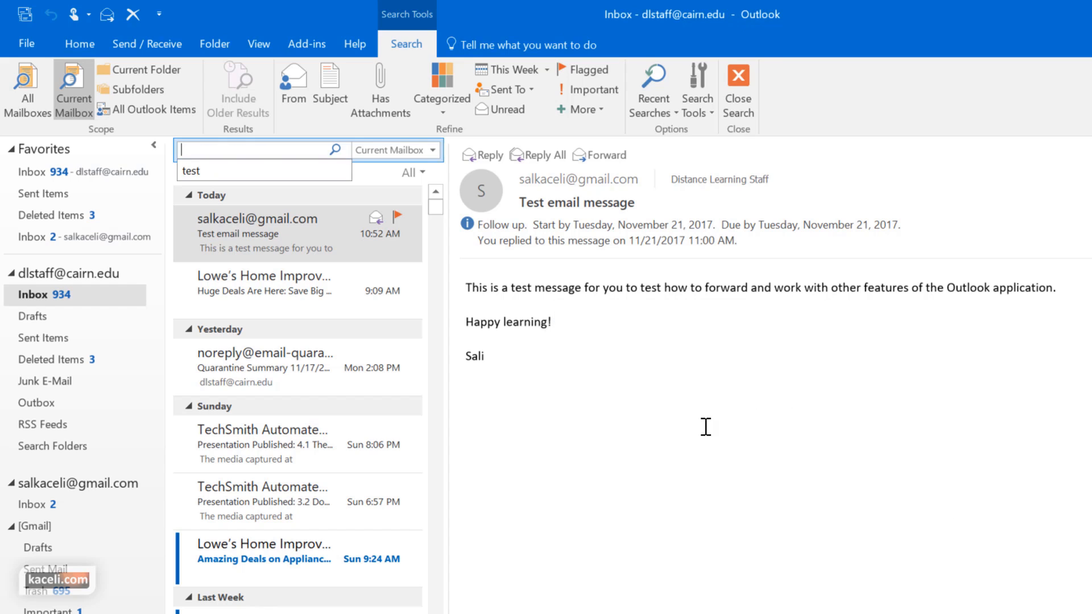
Exit the search so the unfiltered Inbox and Home tab return
click(647, 434)
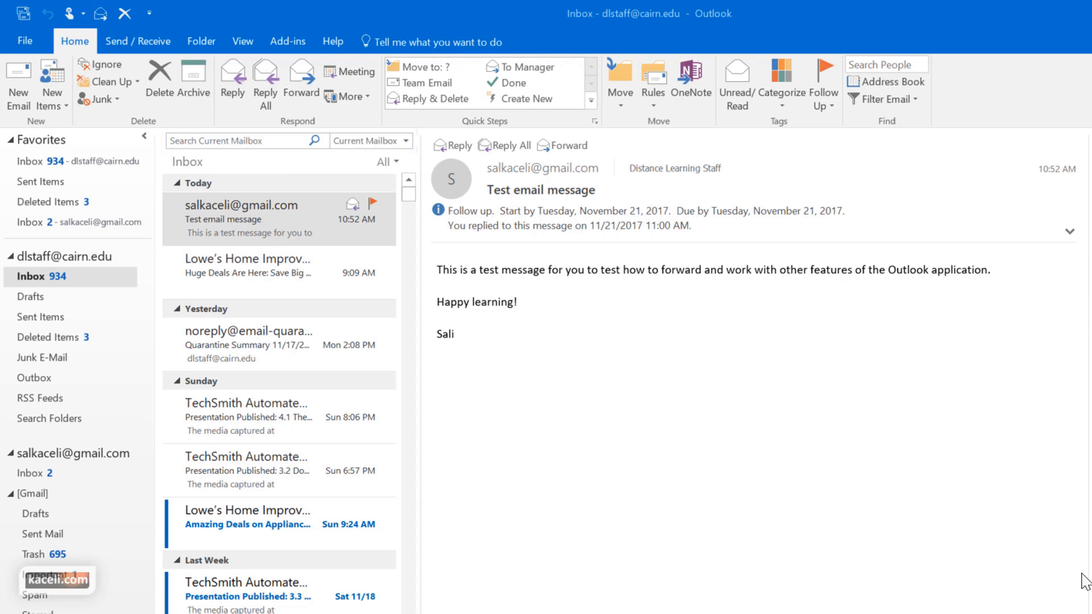
Create a new 'Work related' folder in the staff mail account
click(34, 251)
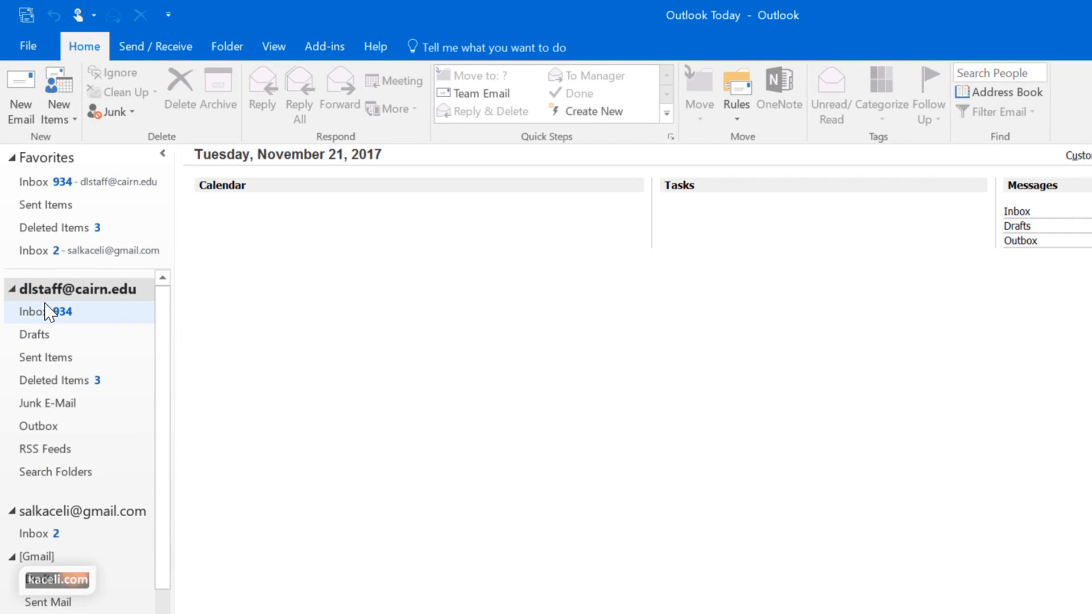
click(47, 314)
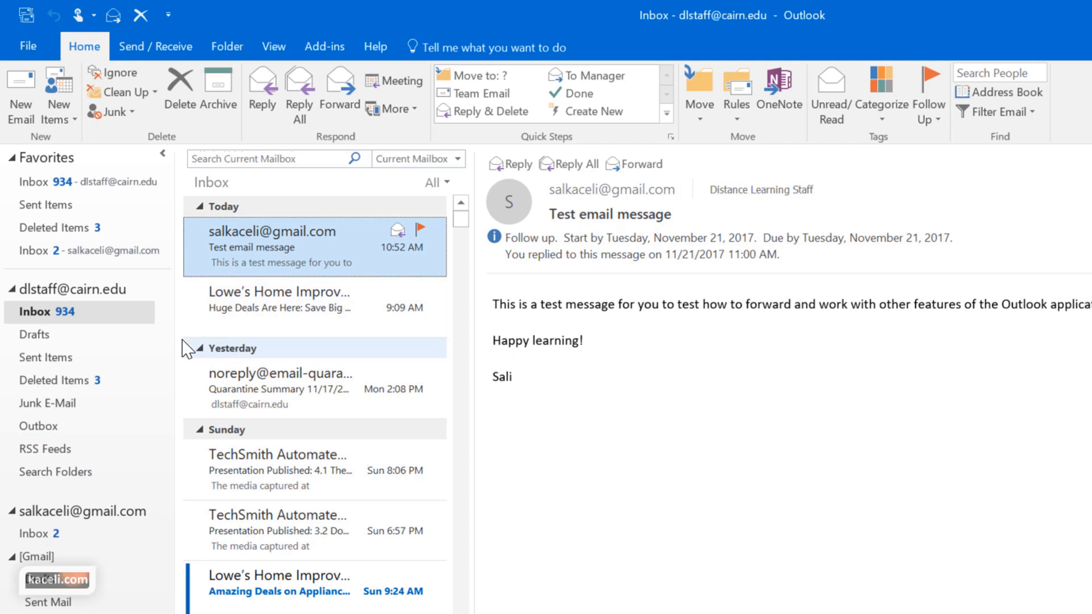
right_click(28, 311)
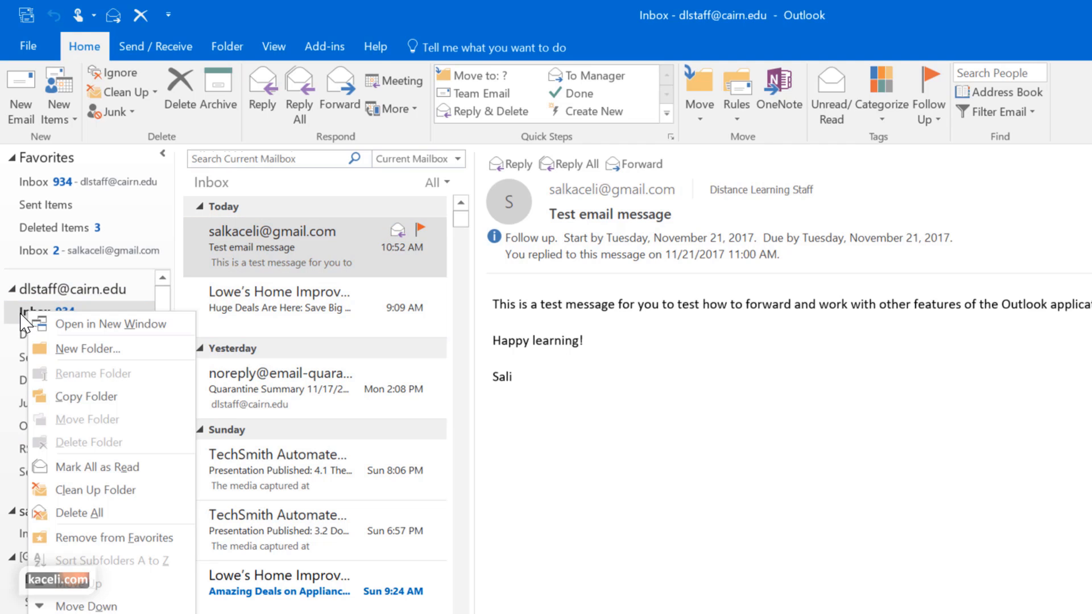
click(21, 315)
right_click(27, 316)
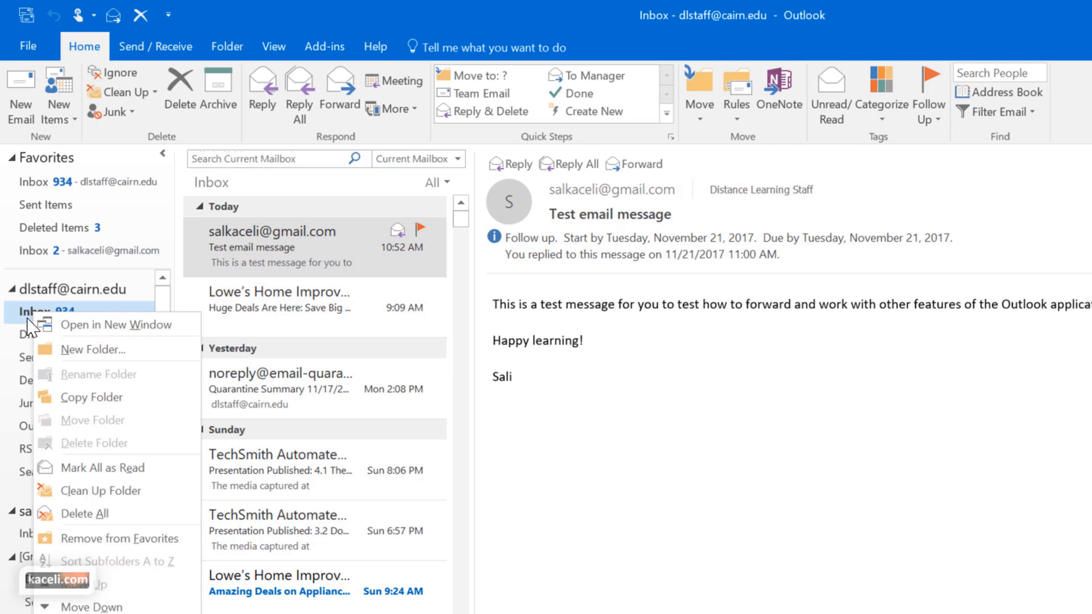
click(45, 294)
right_click(45, 294)
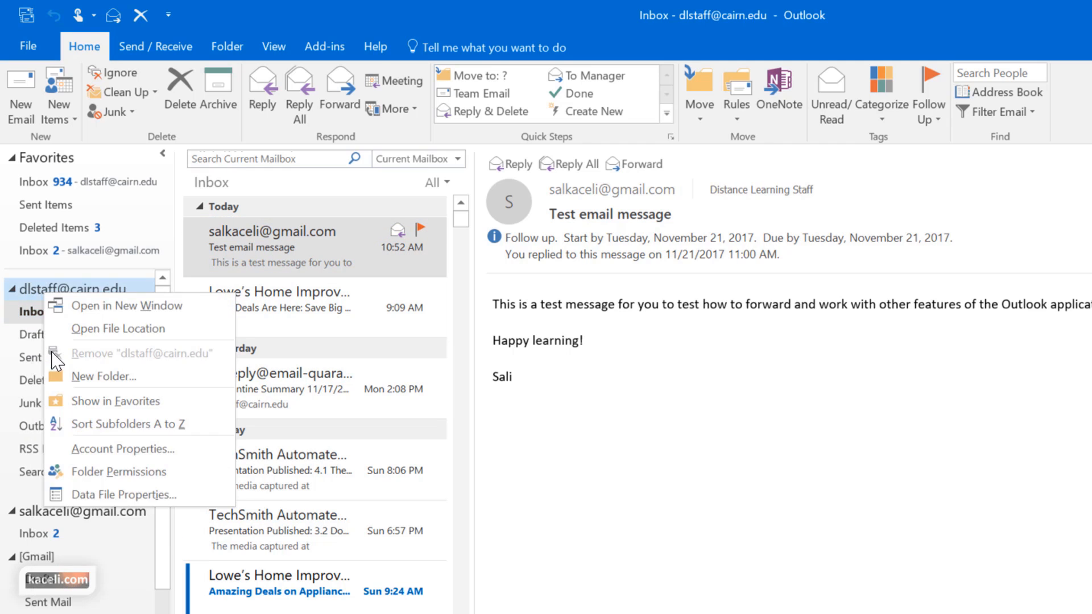
right_click(40, 286)
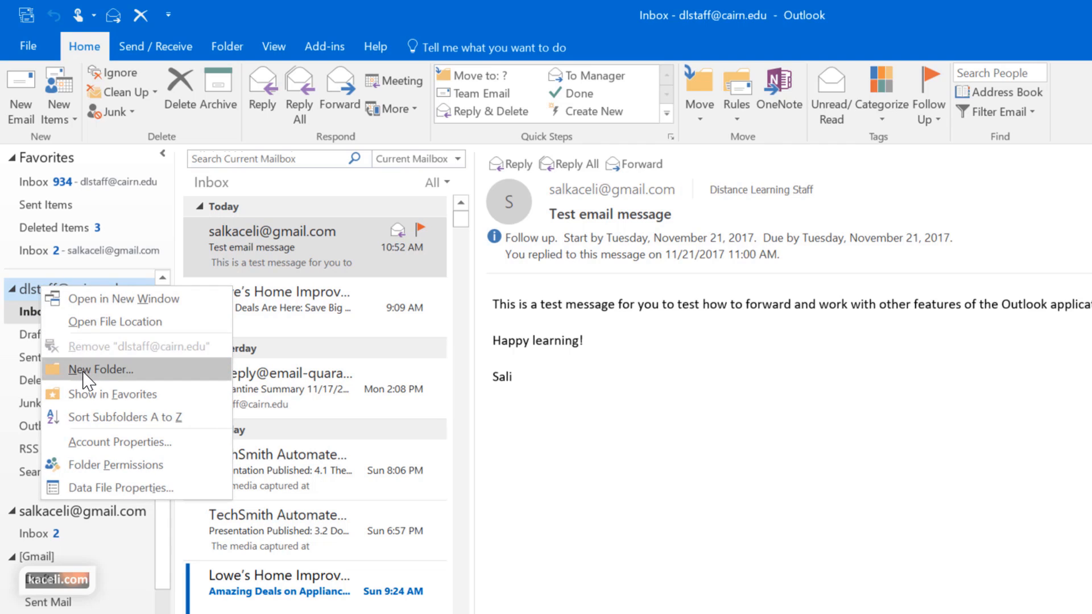
click(84, 373)
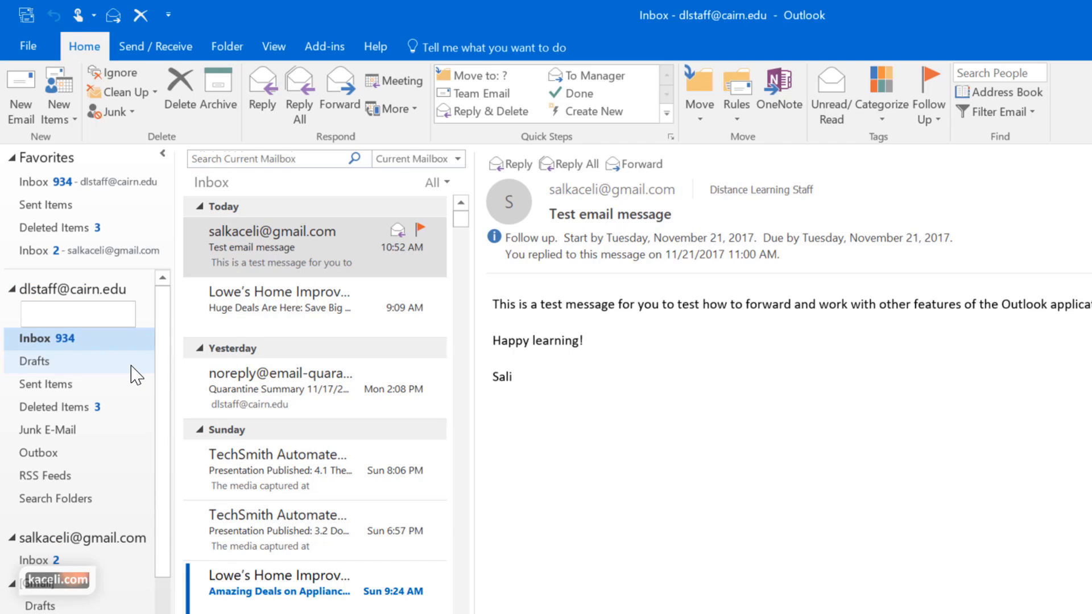
text(Work related)
key(Return)
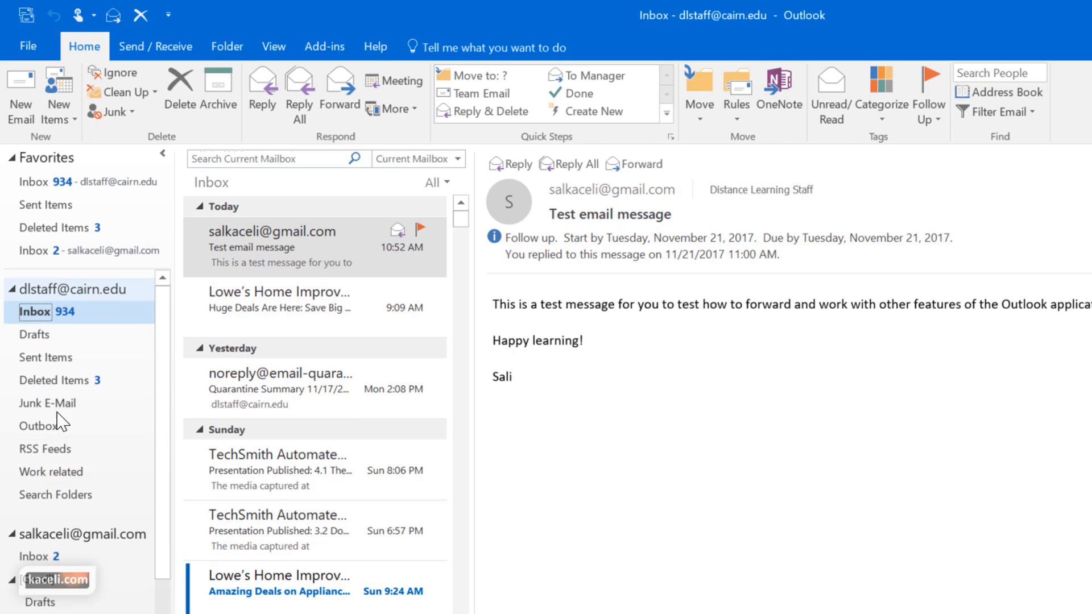
Add a new subfolder inside Work related and open the folder
right_click(49, 478)
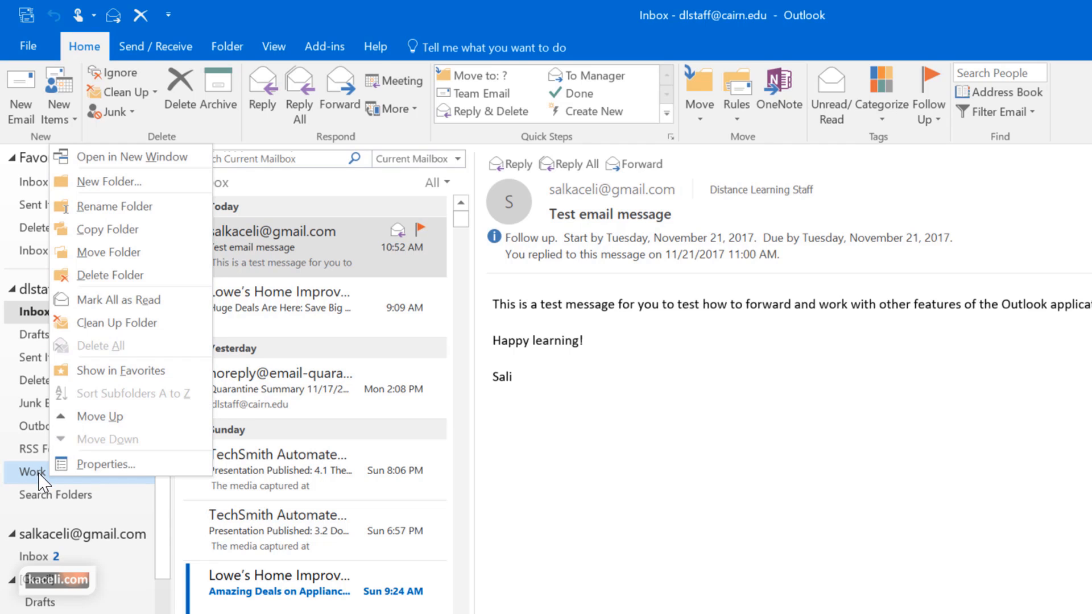
click(125, 182)
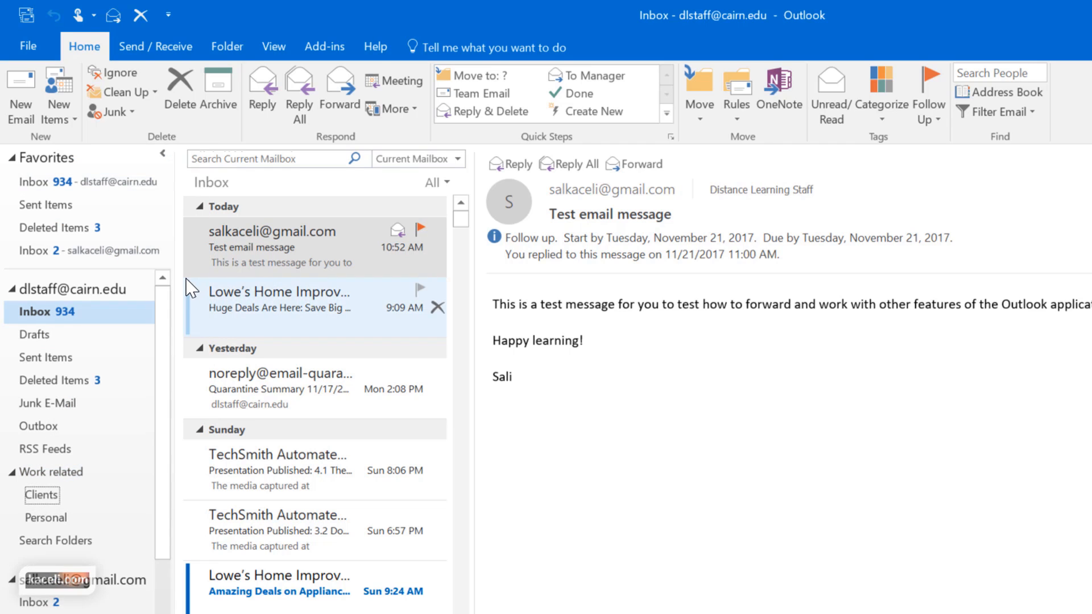
click(54, 471)
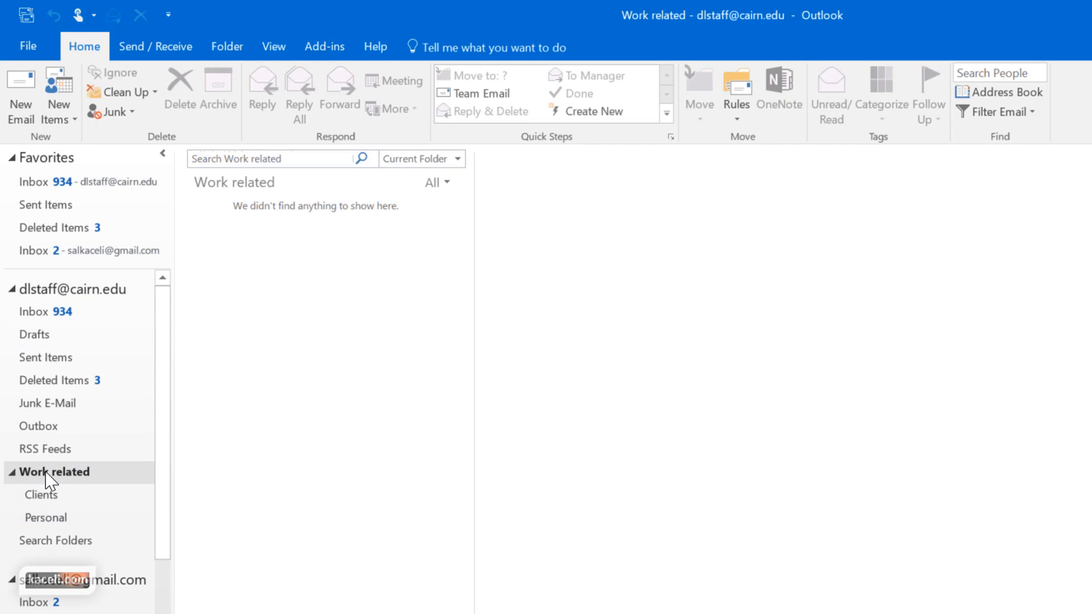
Drag Work related to just below Inbox, then expand and collapse its subfolders
drag(45, 472, 44, 336)
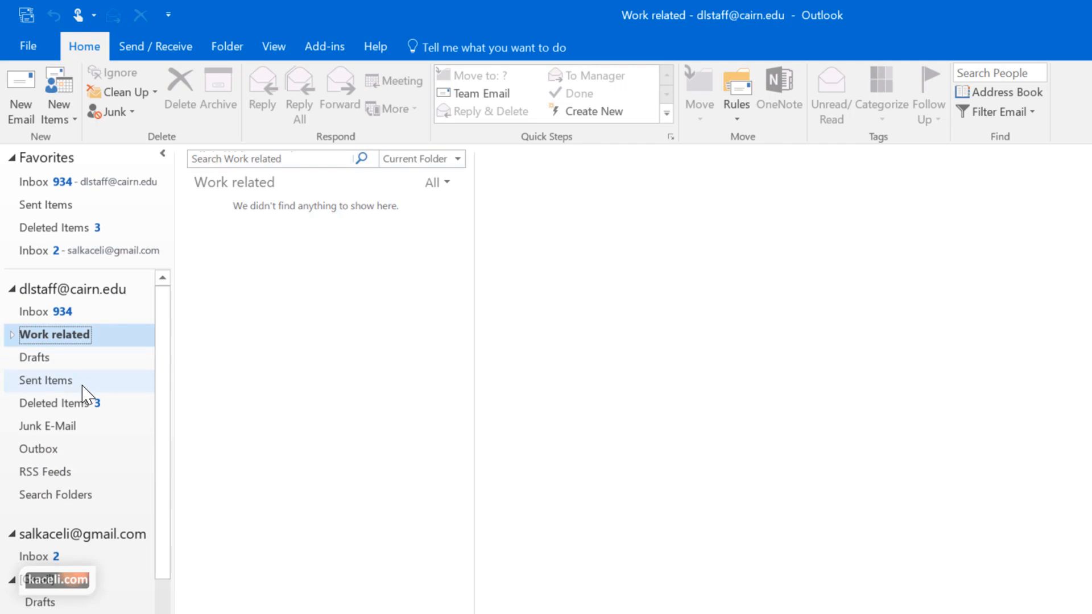
click(12, 335)
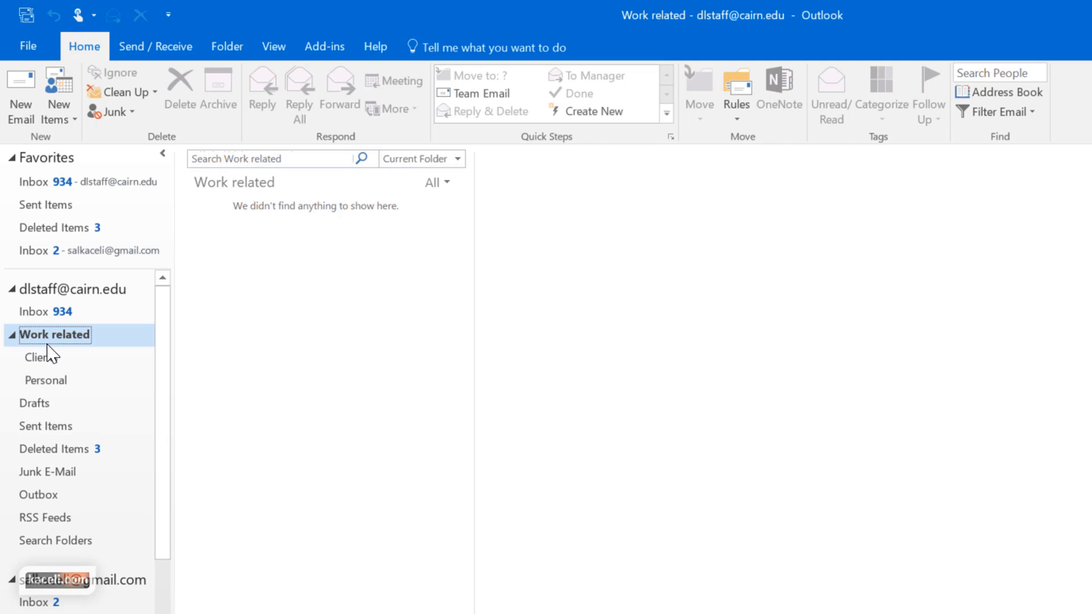
click(11, 335)
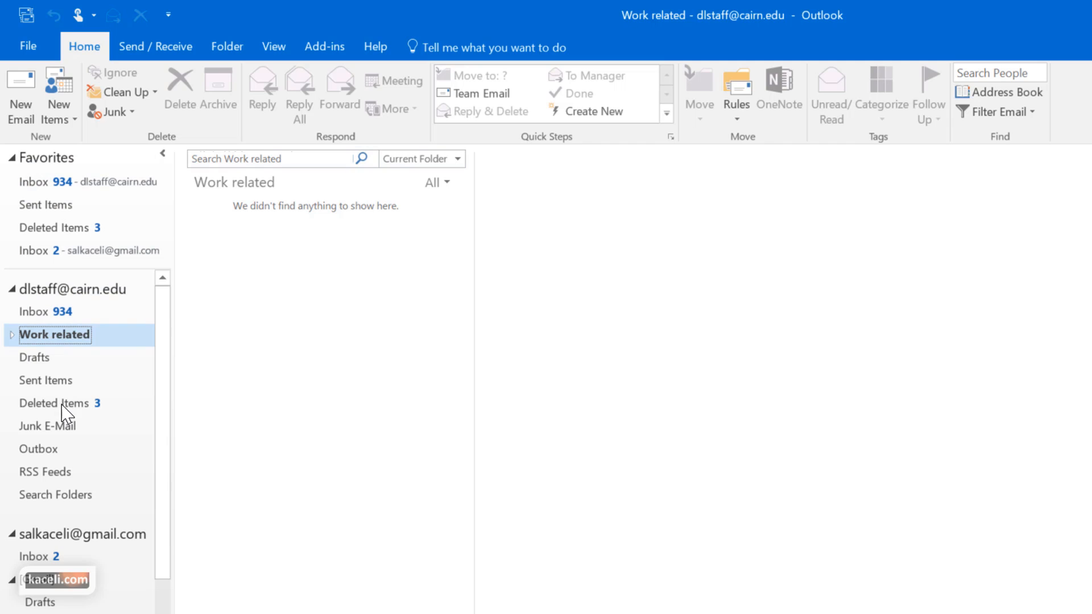
right_click(53, 336)
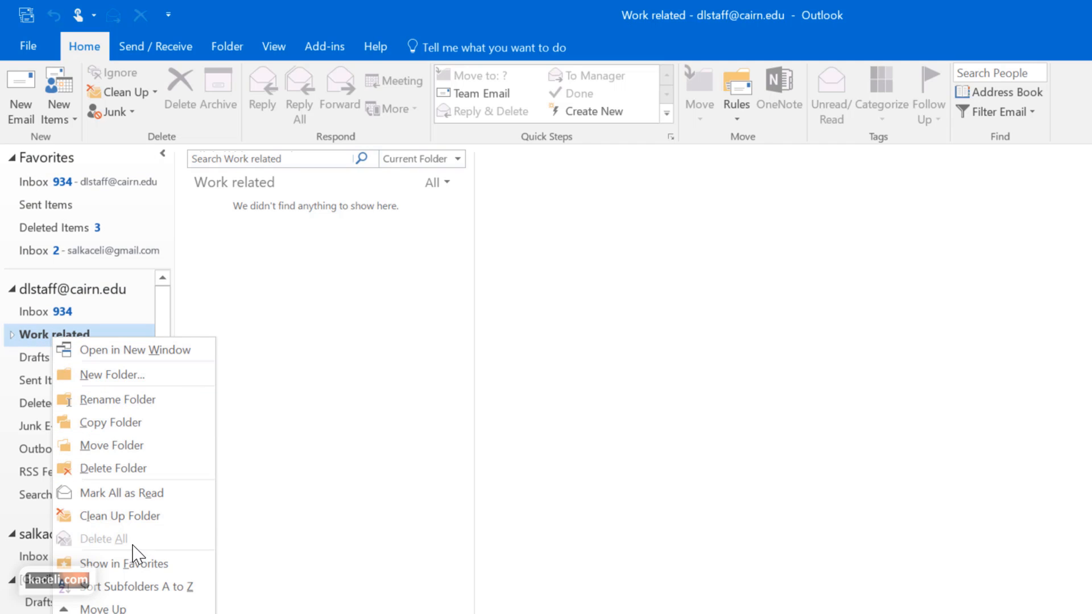
click(126, 569)
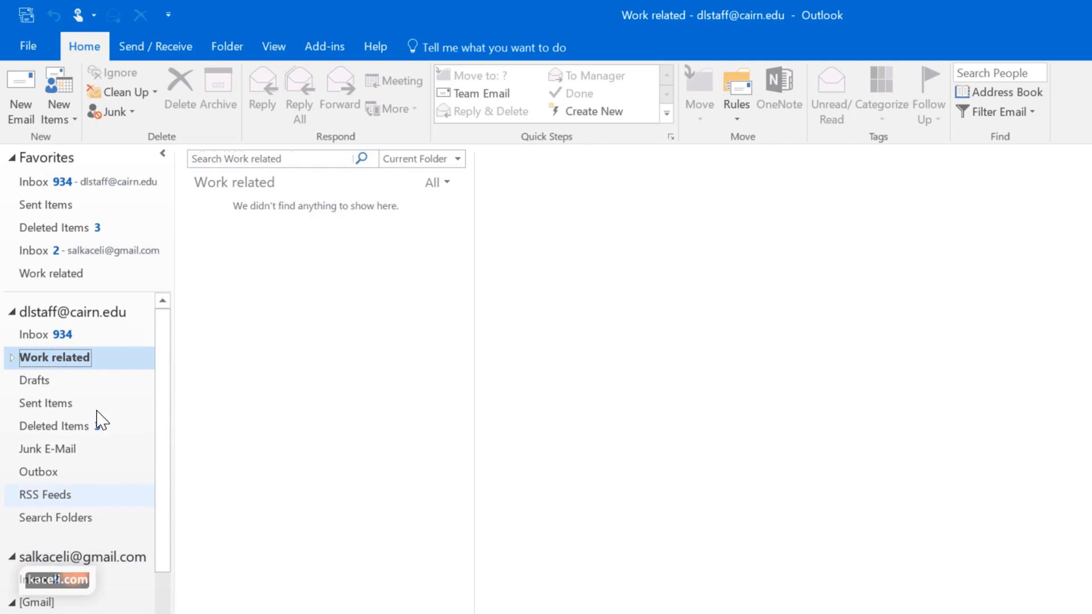
click(49, 279)
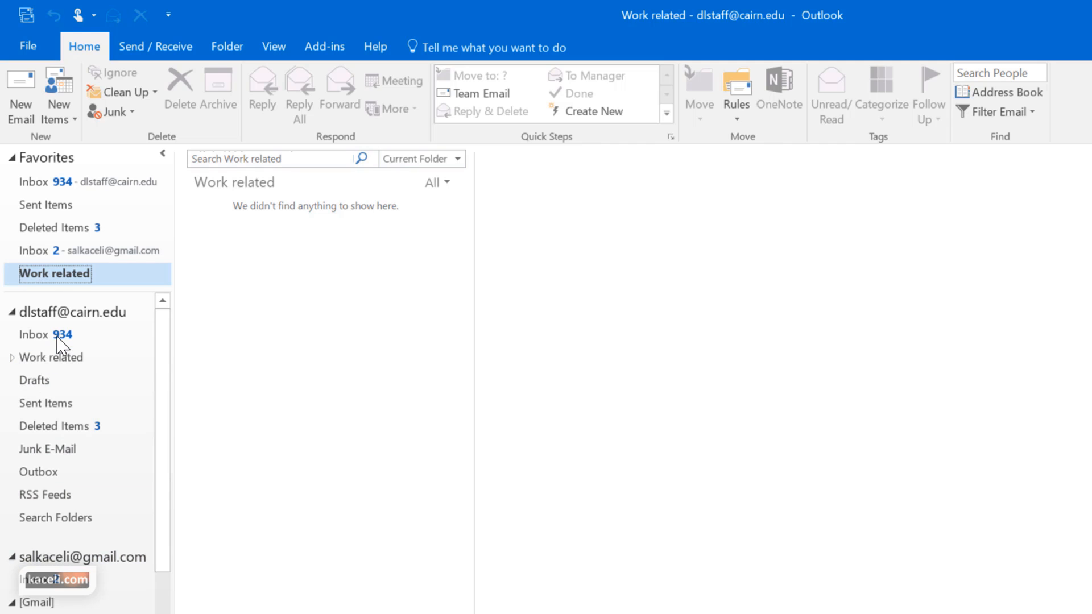
right_click(57, 278)
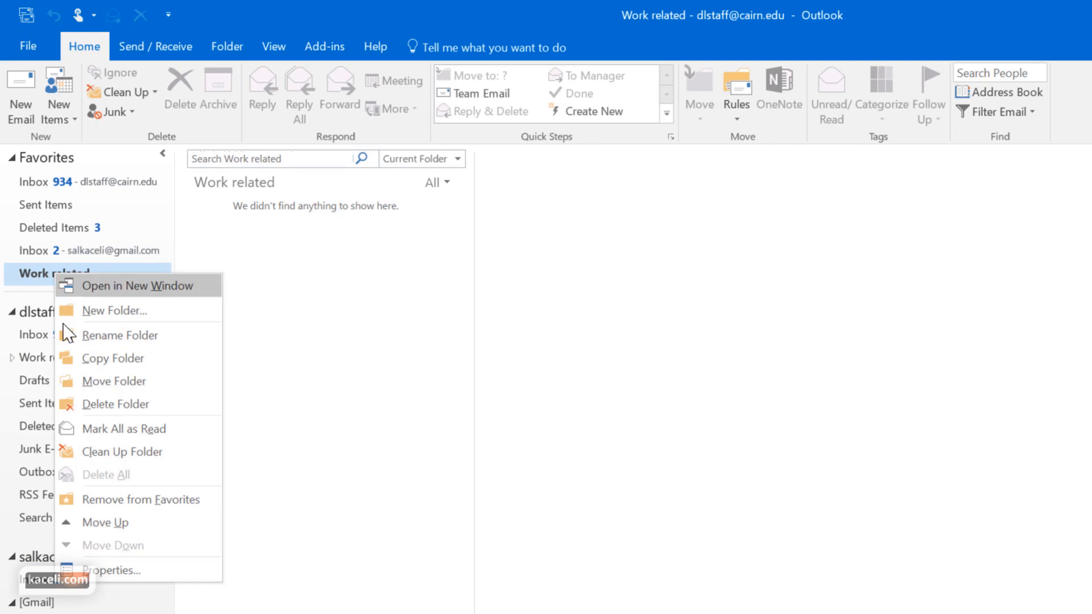
click(123, 499)
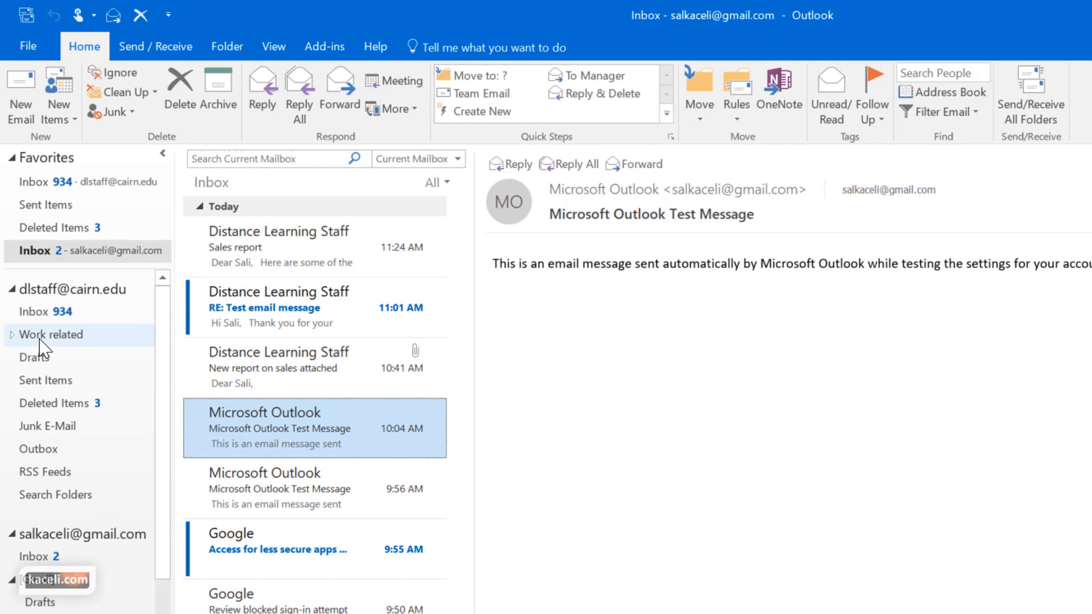
click(59, 337)
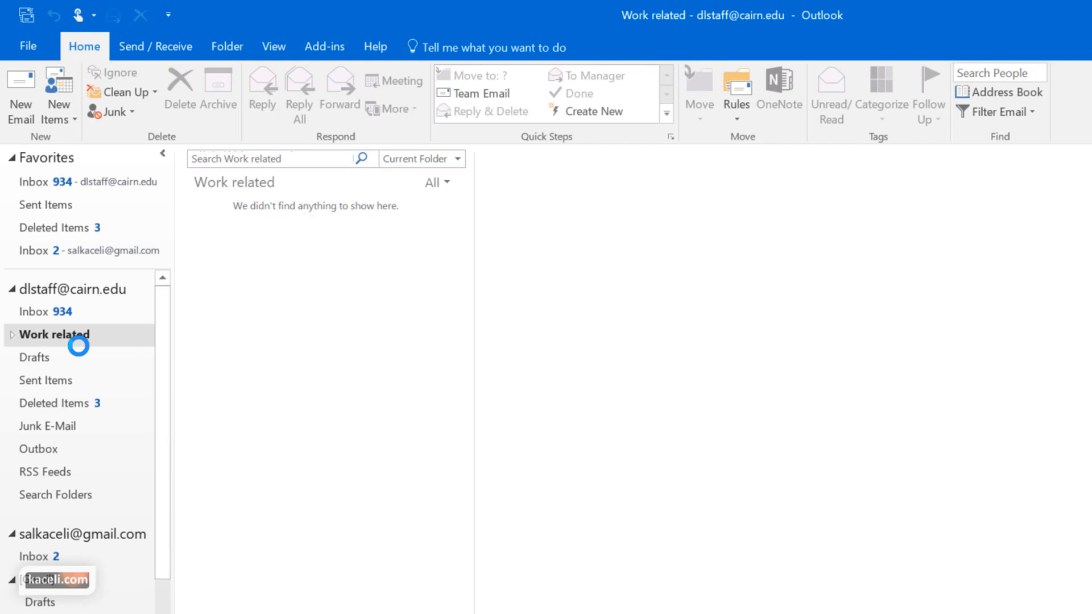
Configure the 'Move to' Quick Step to file messages into Work related and save it
click(38, 186)
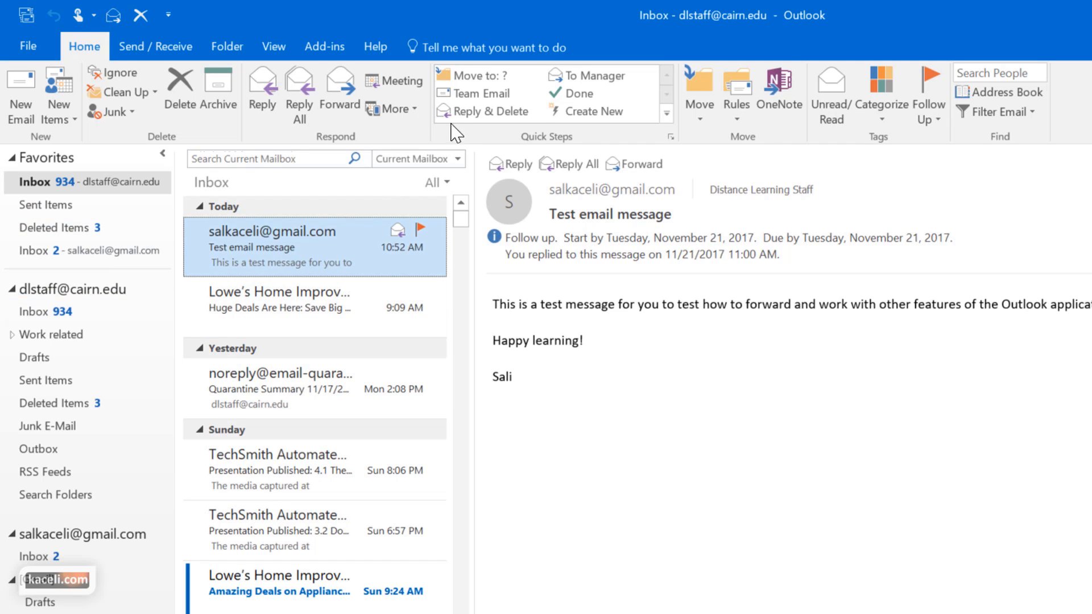
click(468, 78)
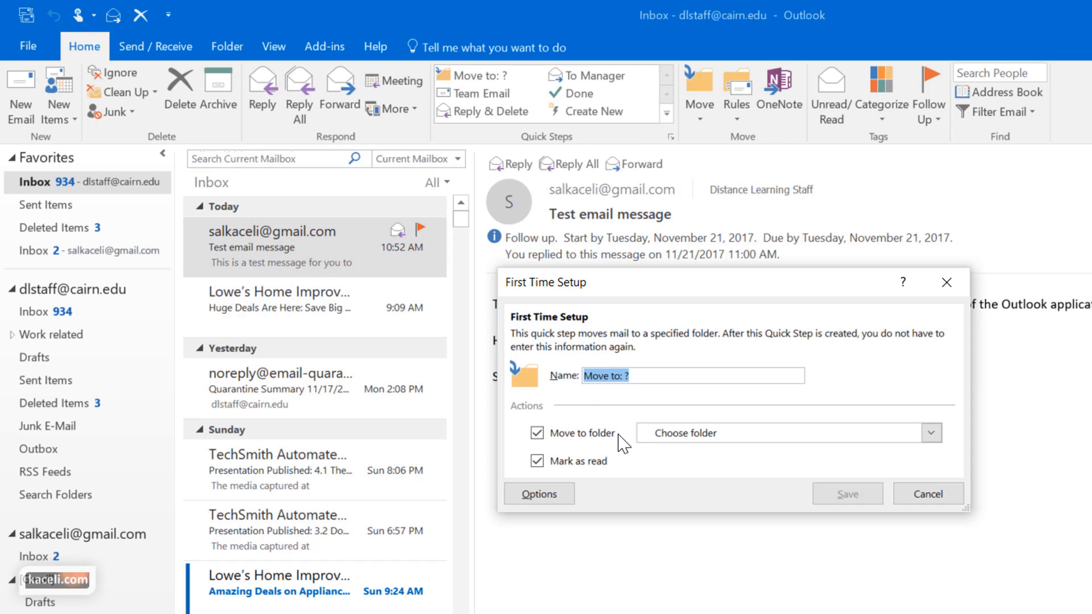
click(738, 437)
click(698, 515)
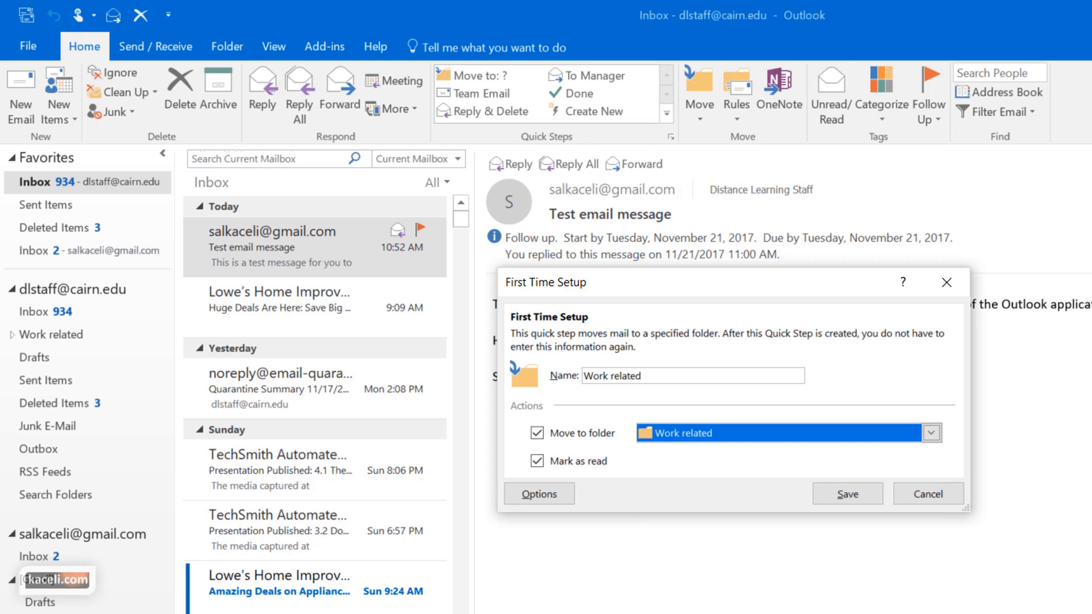
click(848, 494)
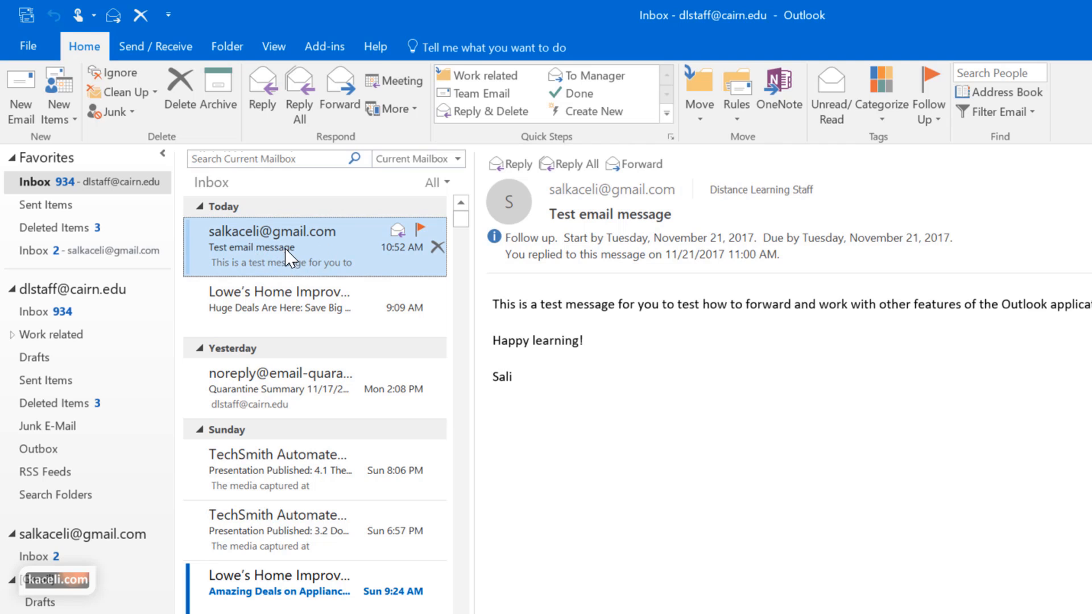
Drag the Test email message into Clients and check that it arrived
drag(297, 261, 64, 361)
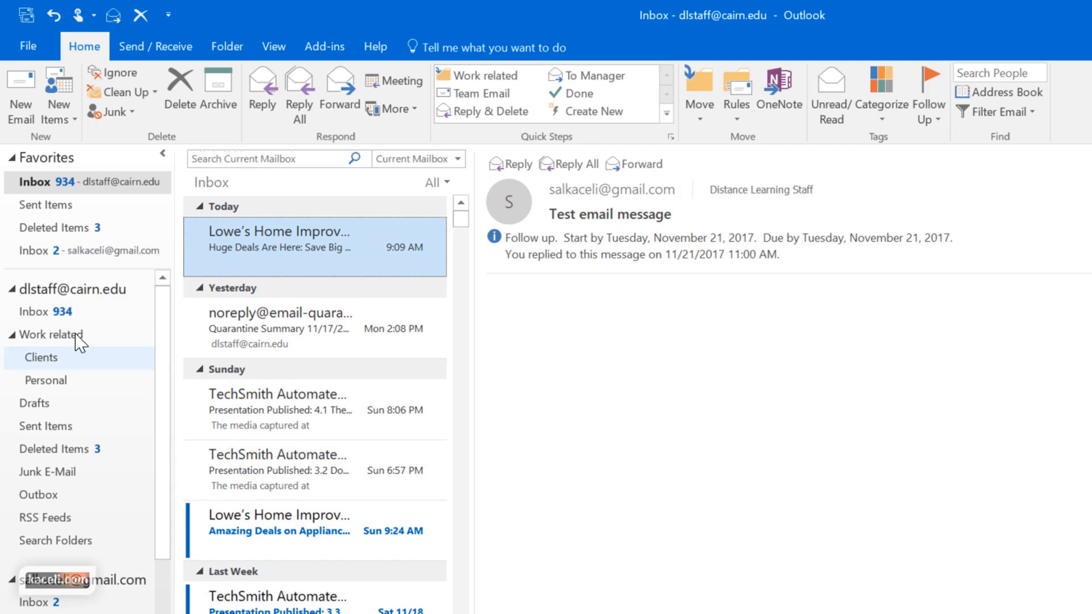
click(41, 360)
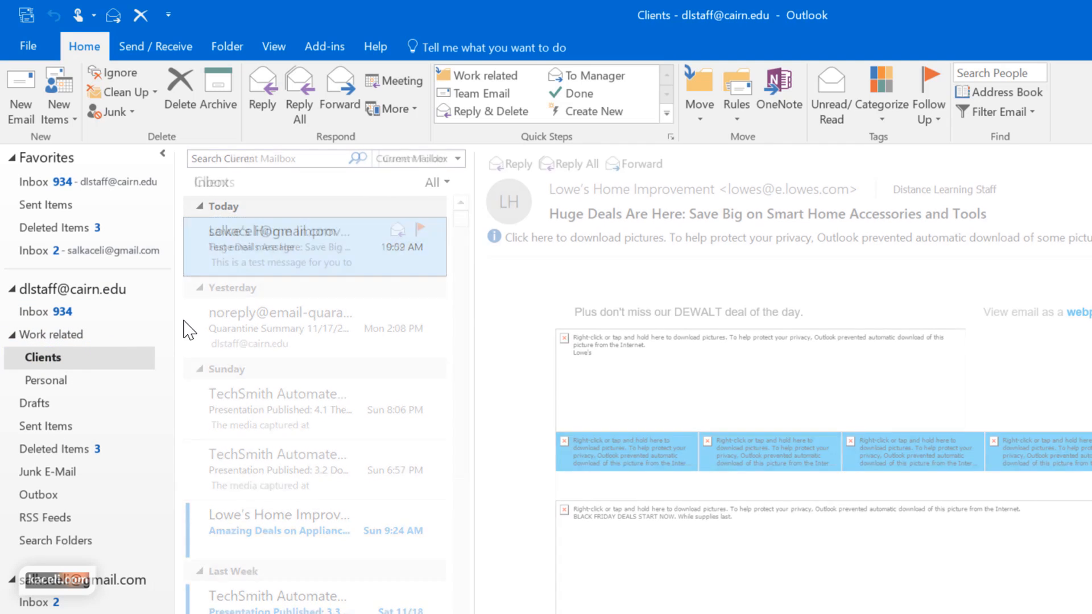
click(113, 334)
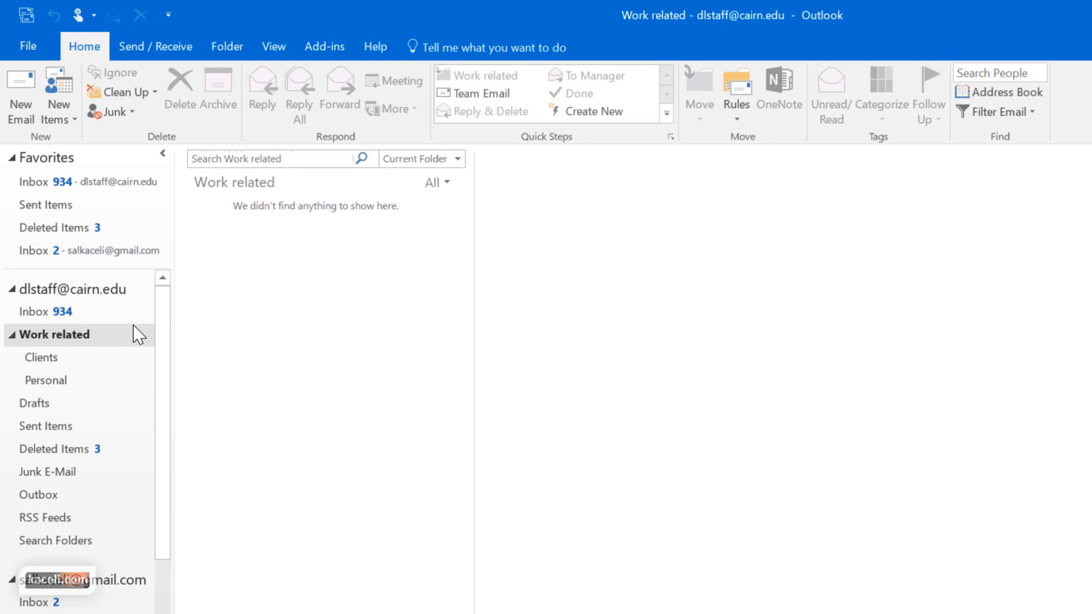
click(61, 314)
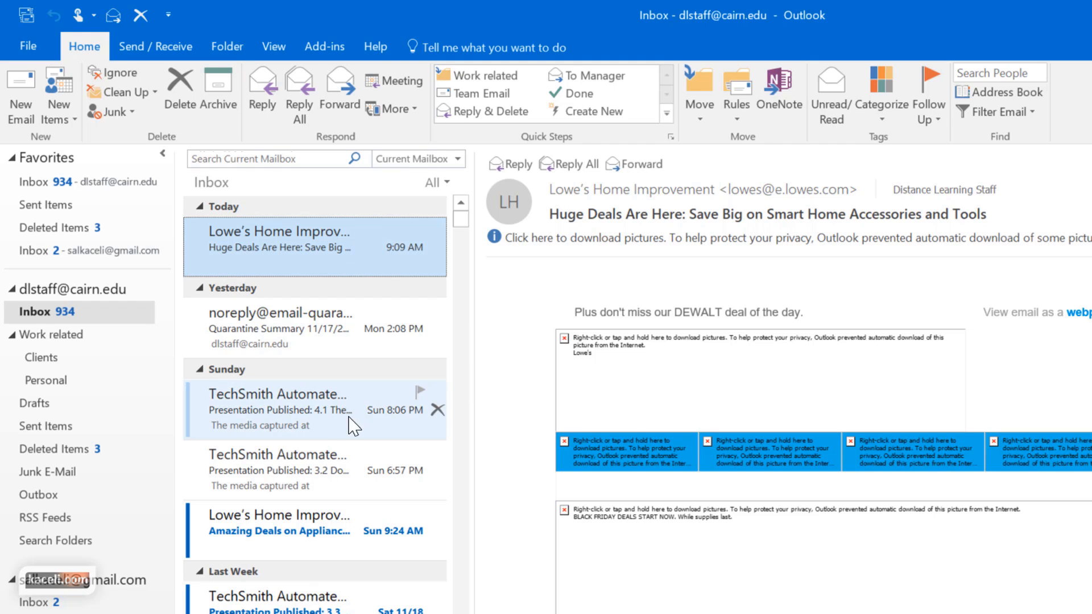
Multi-select the TechSmith Presentation, Lowe's deals and last TechSmith messages and move them to Clients
click(289, 414)
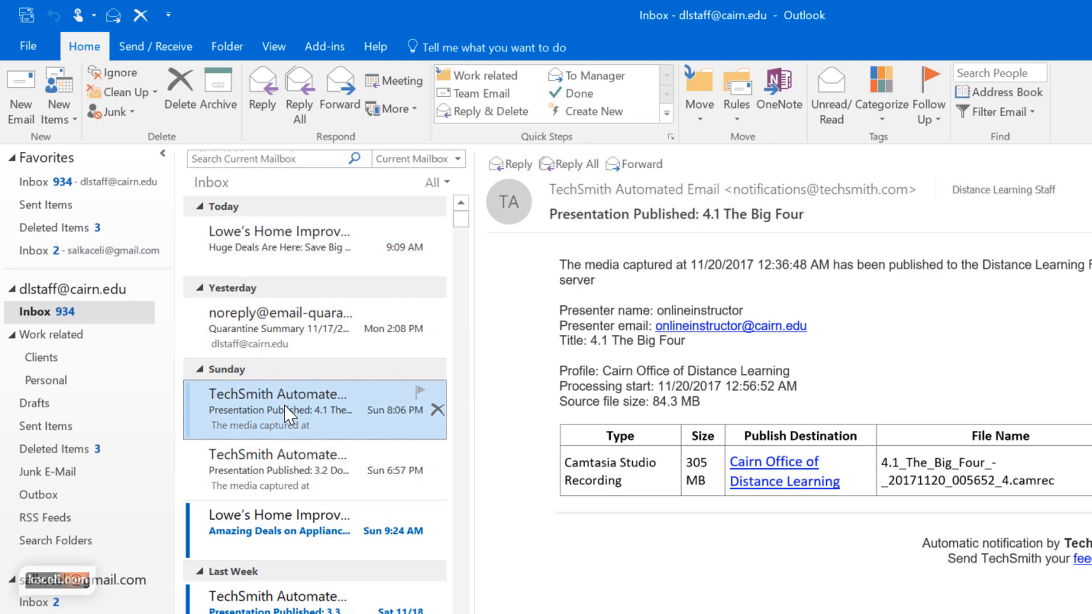
ctrl+click(281, 537)
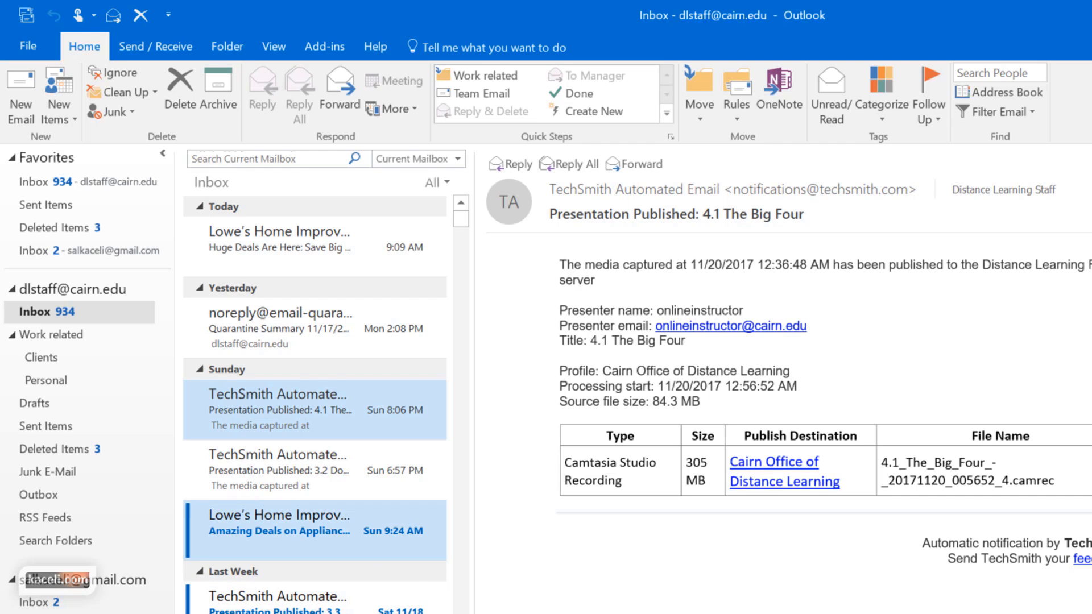
scroll(311, 613, down, 6)
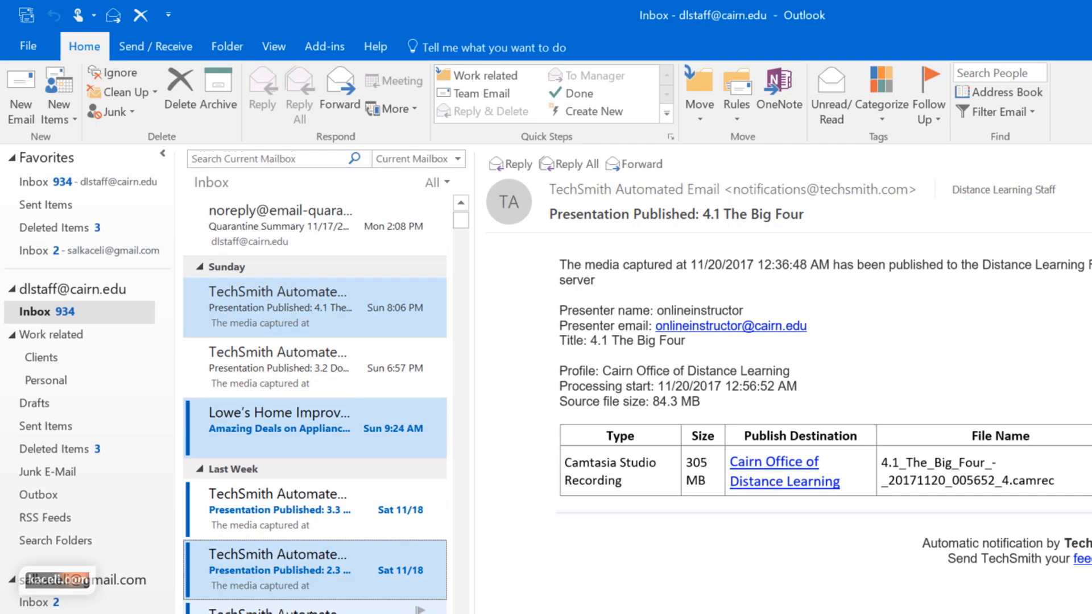
ctrl+click(298, 608)
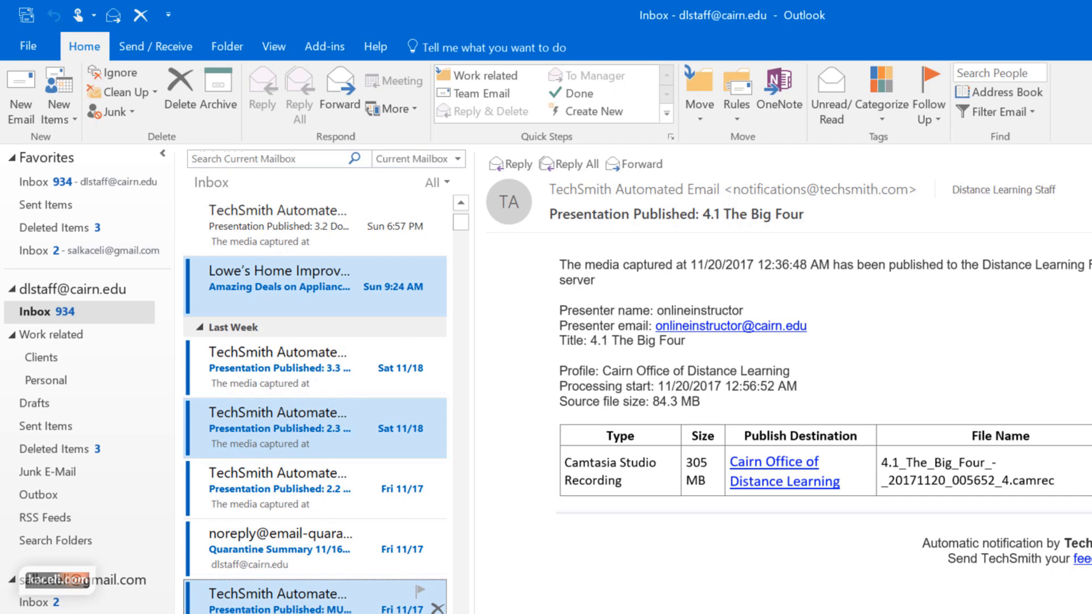
drag(269, 606, 74, 367)
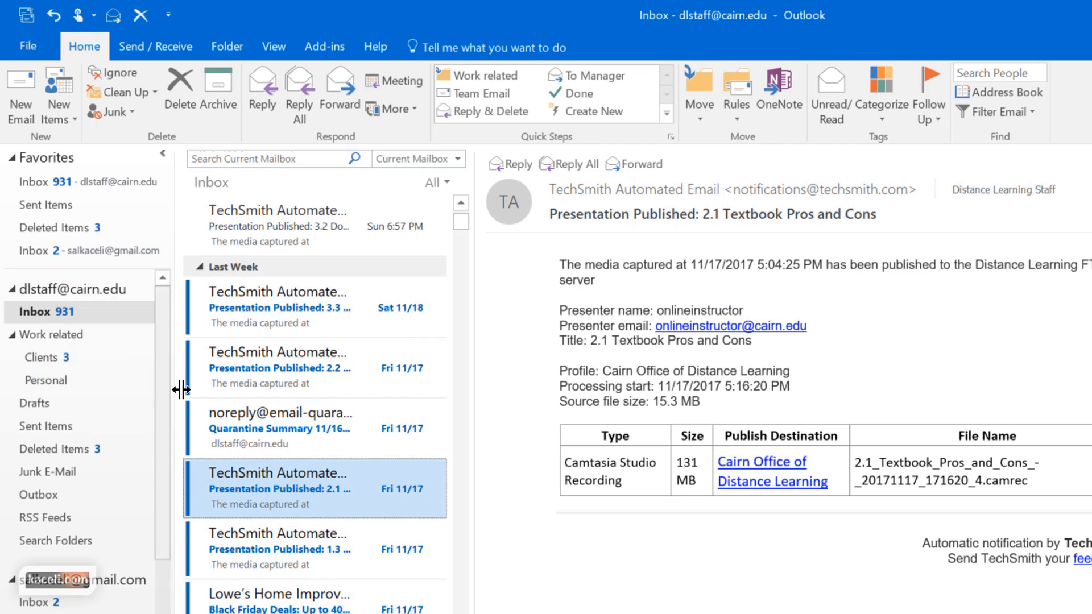
click(48, 358)
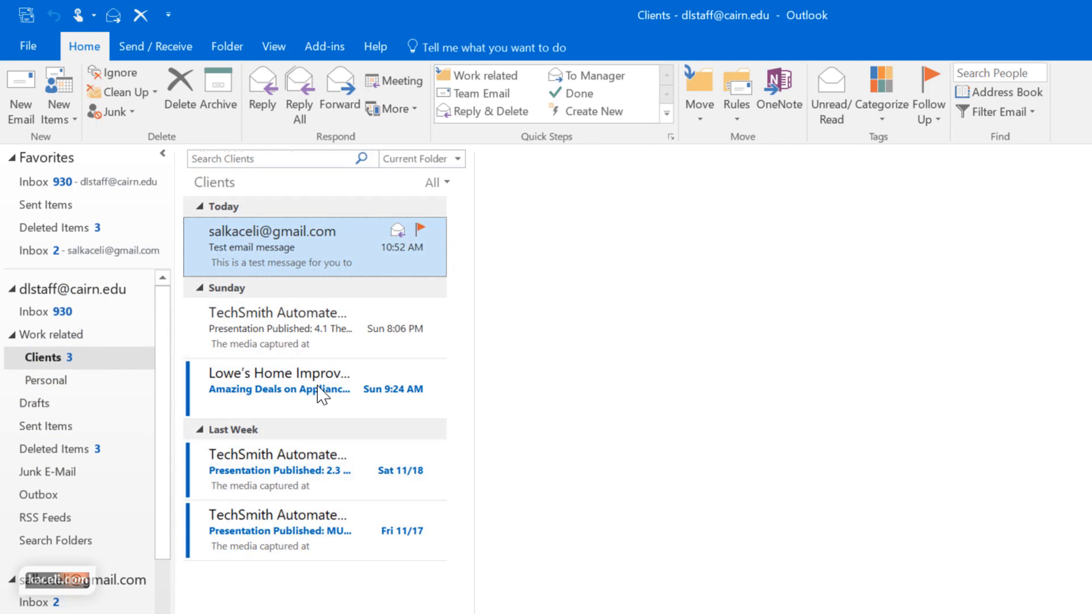
click(34, 310)
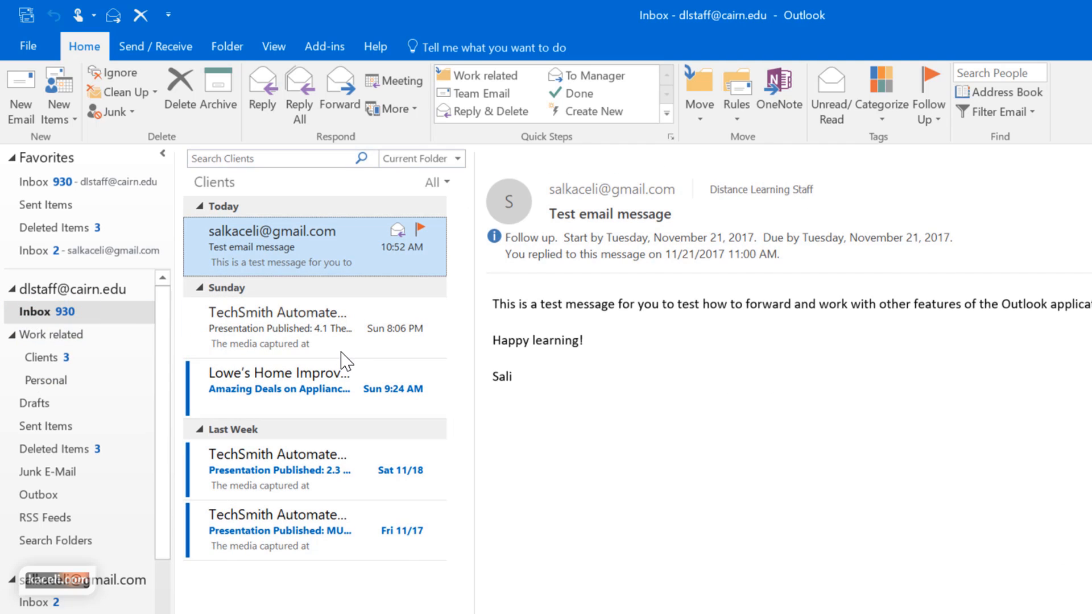
Arrange the Inbox by From via the All dropdown's Arrange By menu
click(635, 182)
mouse_move(718, 275)
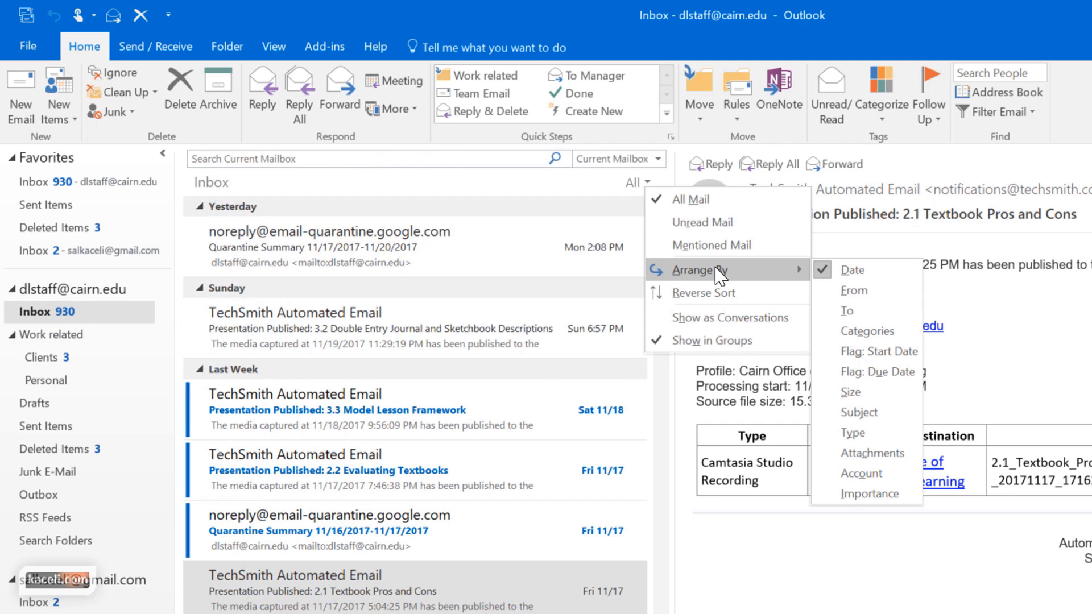
click(647, 183)
click(648, 183)
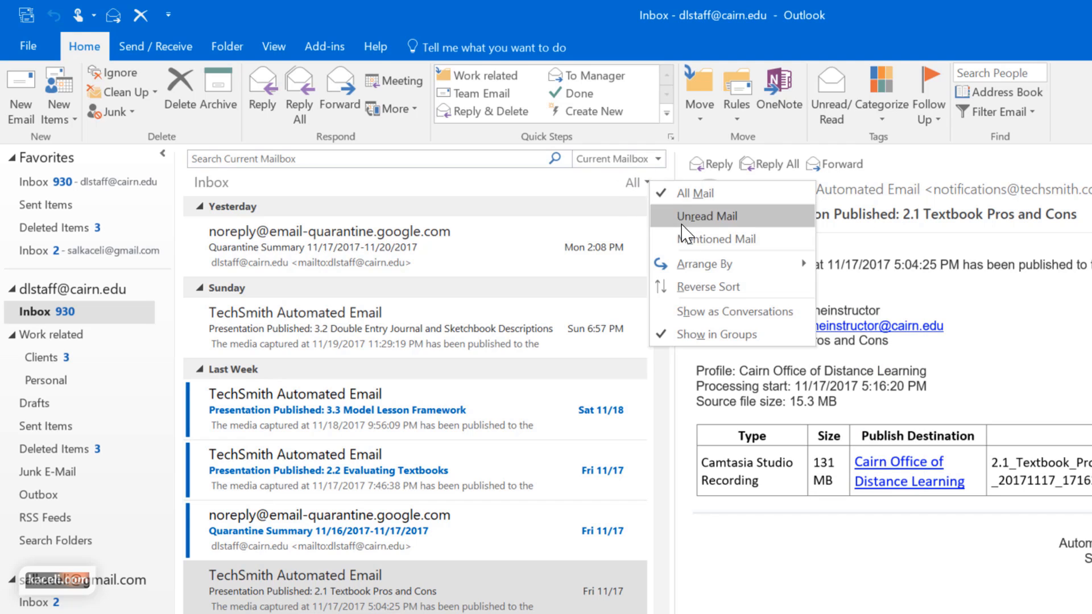
mouse_move(721, 272)
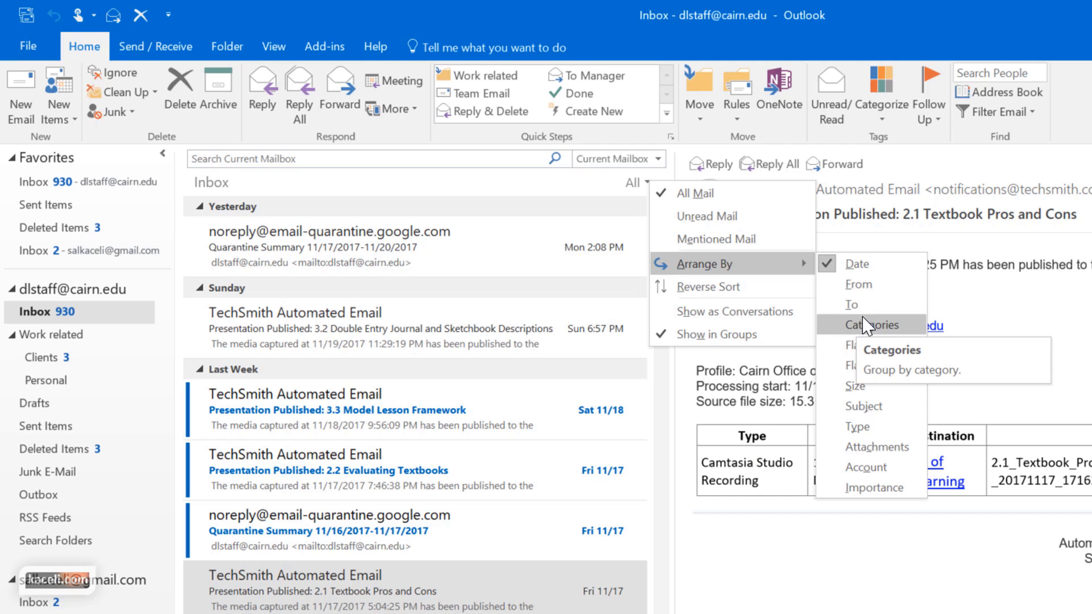
click(878, 287)
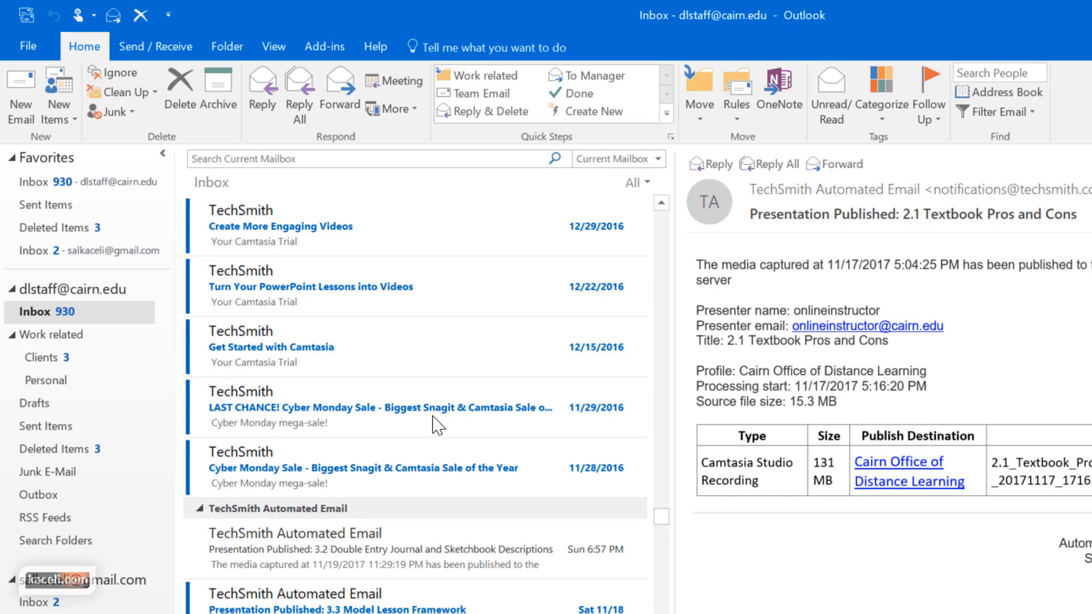
Select all messages in the TechSmith Automated Email group with Ctrl+A
scroll(369, 434, up, 3)
scroll(369, 433, up, 5)
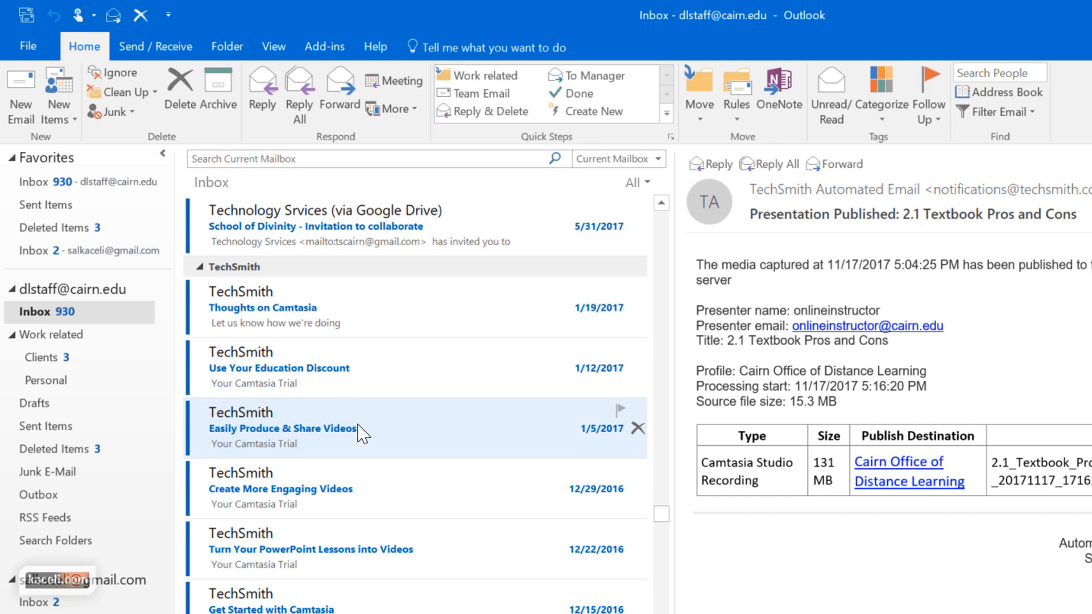
scroll(429, 475, down, 9)
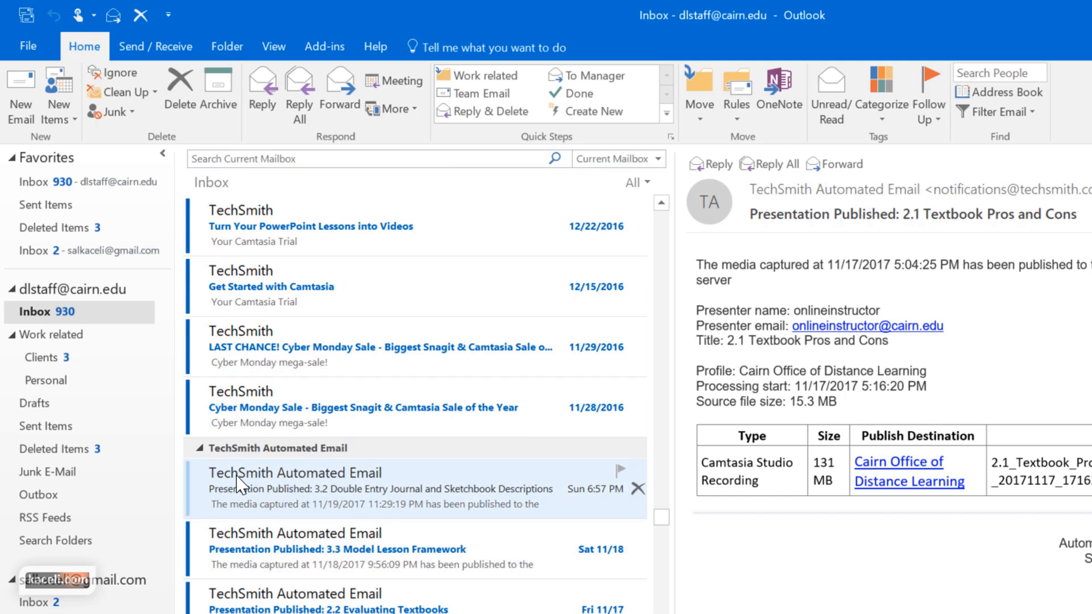
click(227, 502)
scroll(396, 603, down, 2)
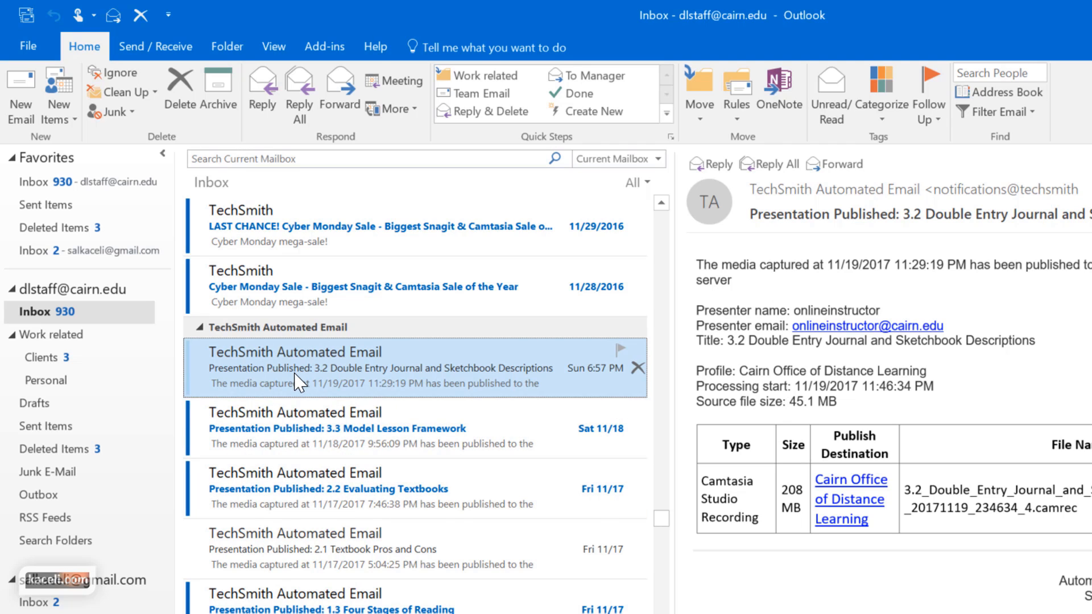
key(Left)
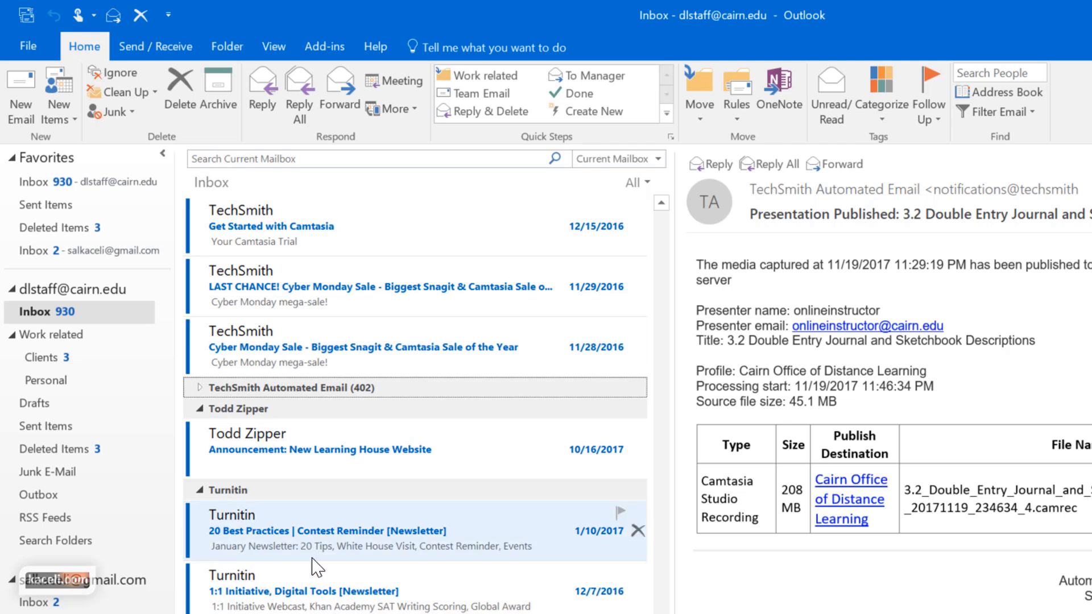
key(Right)
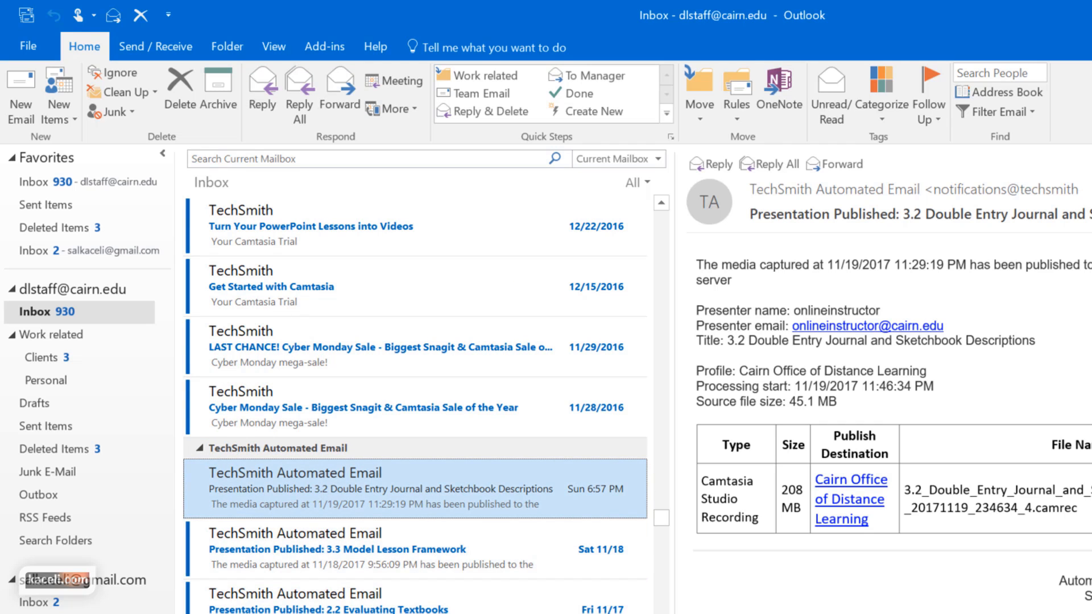
scroll(415, 404, down, 4)
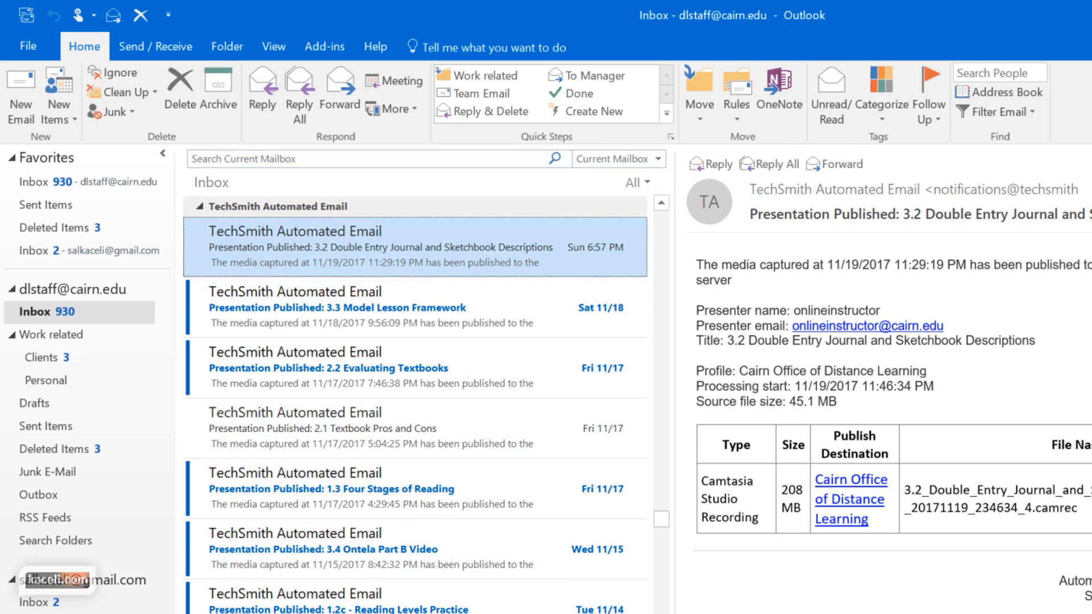
key(ctrl+a)
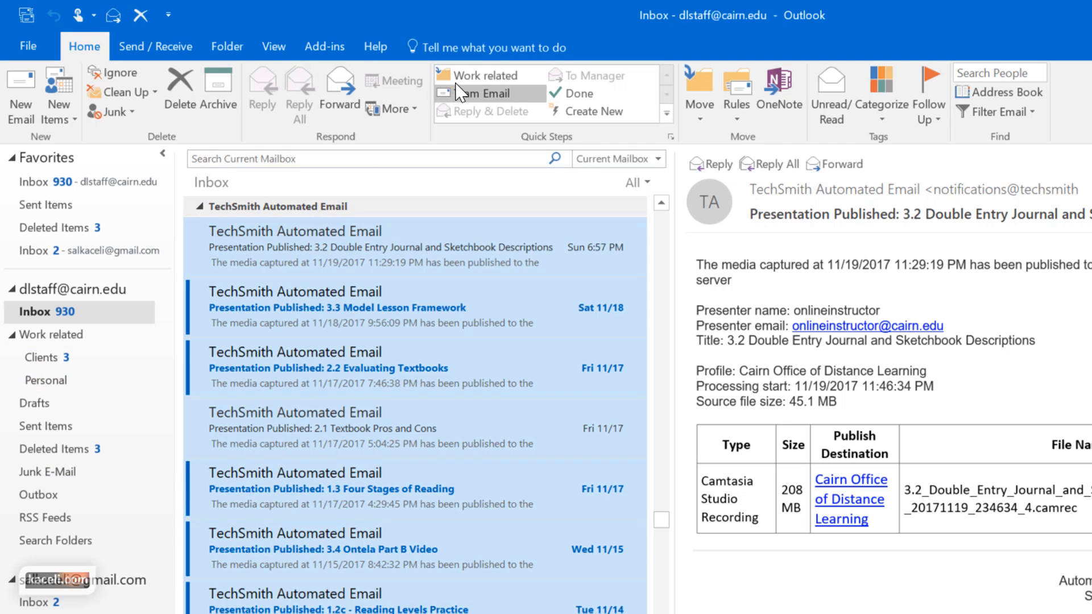
Move the selected TechSmith messages into Work related and open that folder
click(703, 116)
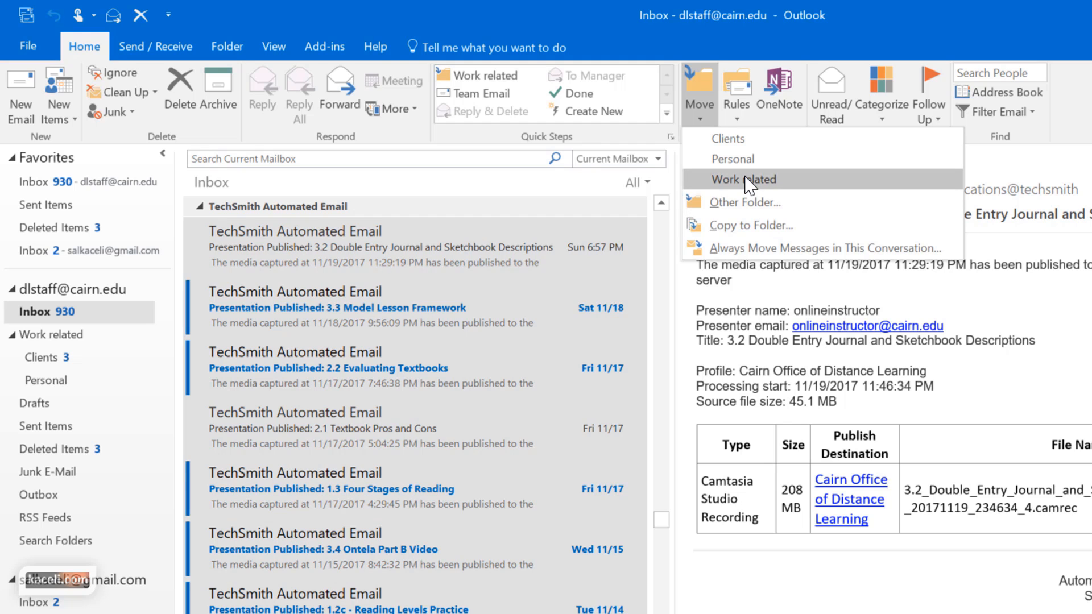
click(745, 180)
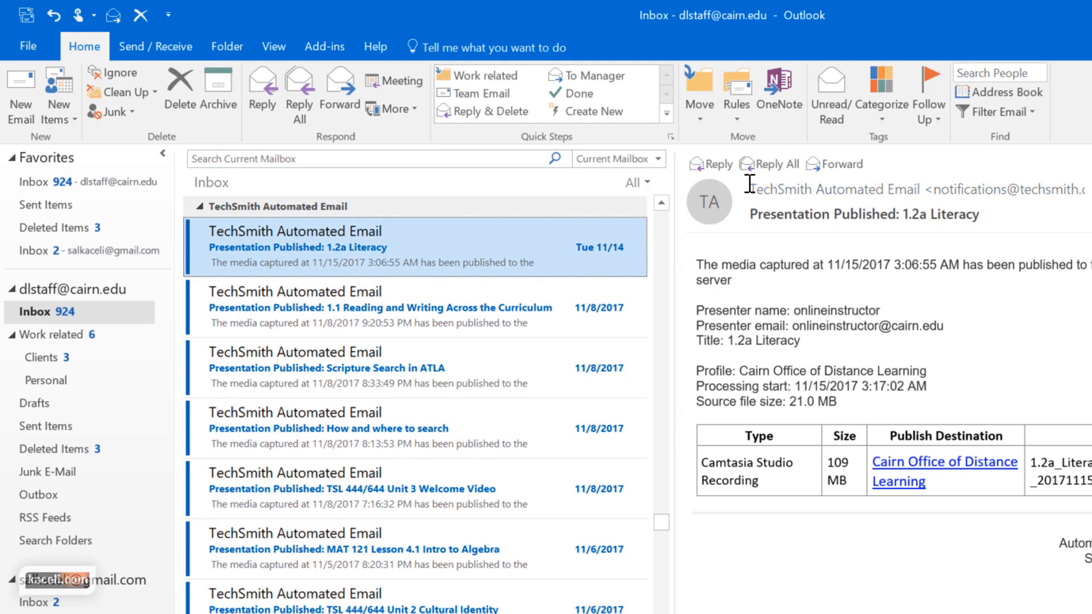
click(57, 359)
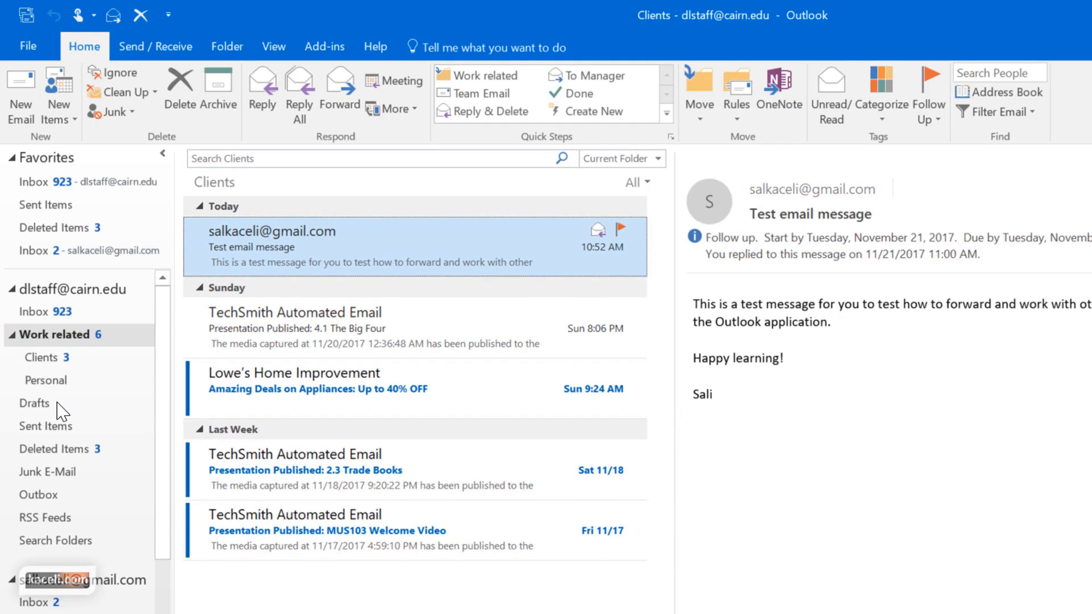
click(55, 336)
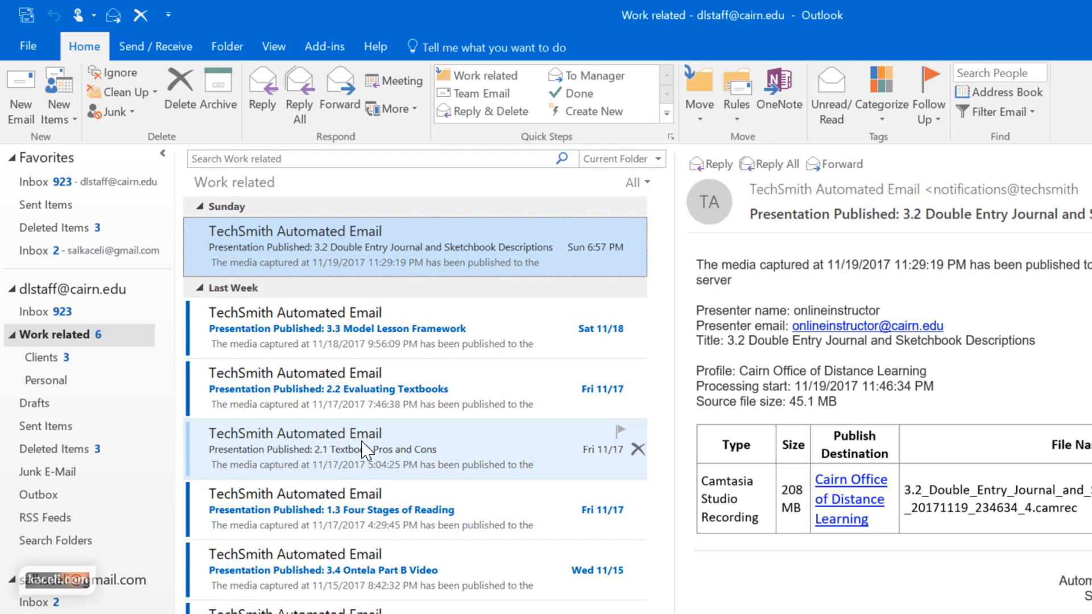
Return to the Inbox, widen the reading pane, and collapse then restore the folder pane
click(61, 311)
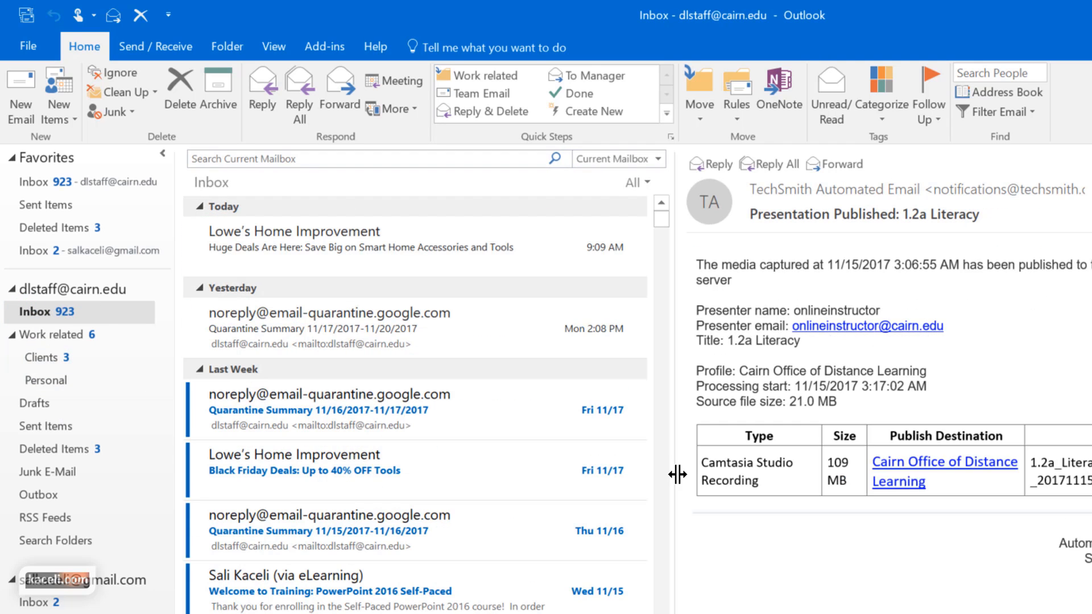
drag(663, 475, 522, 487)
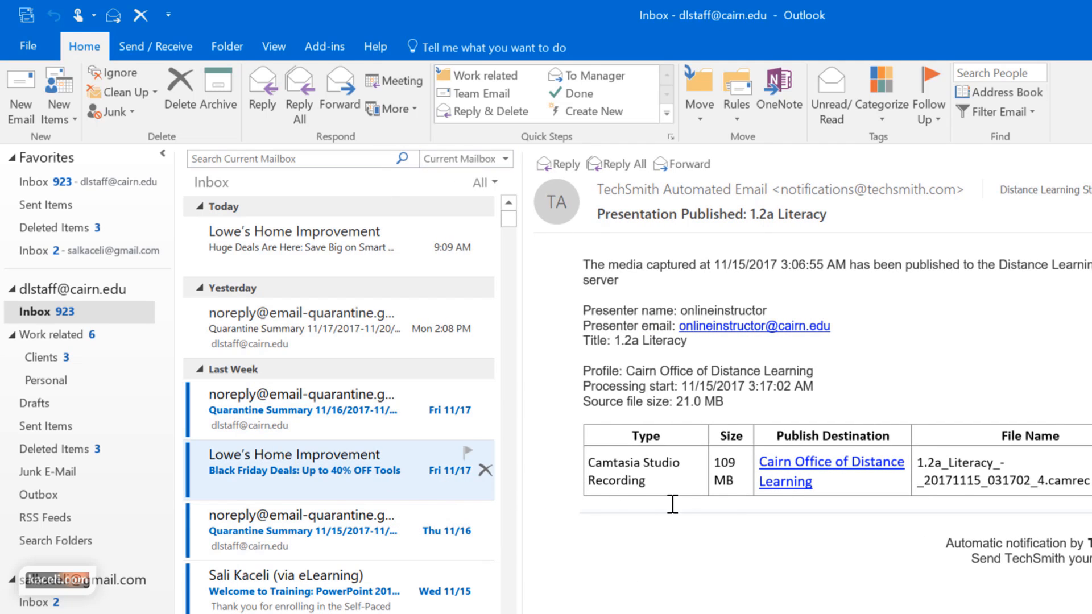
drag(179, 476, 21, 240)
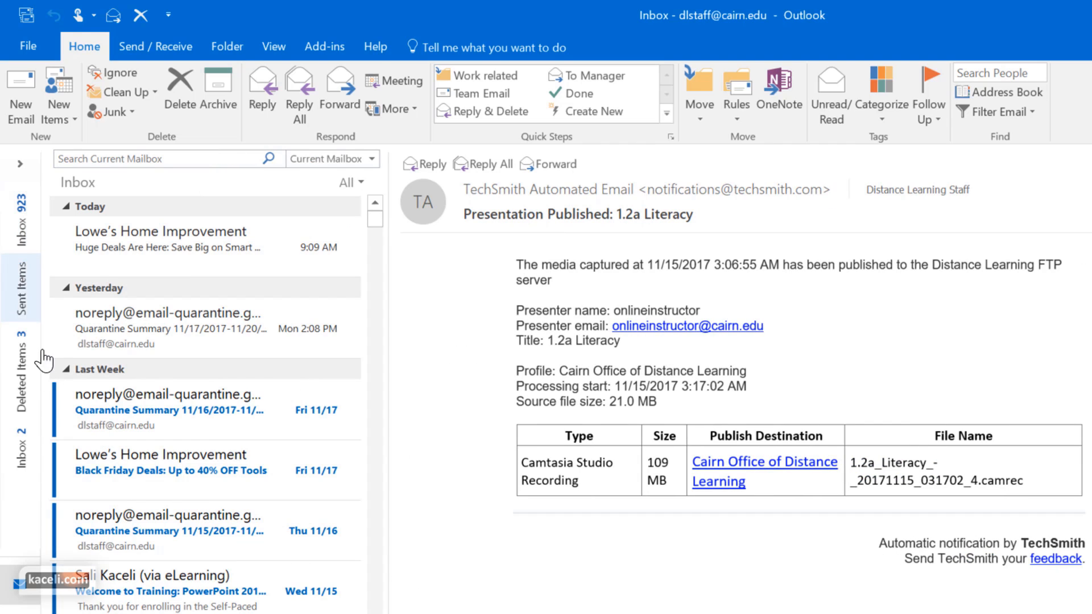
drag(48, 455, 180, 426)
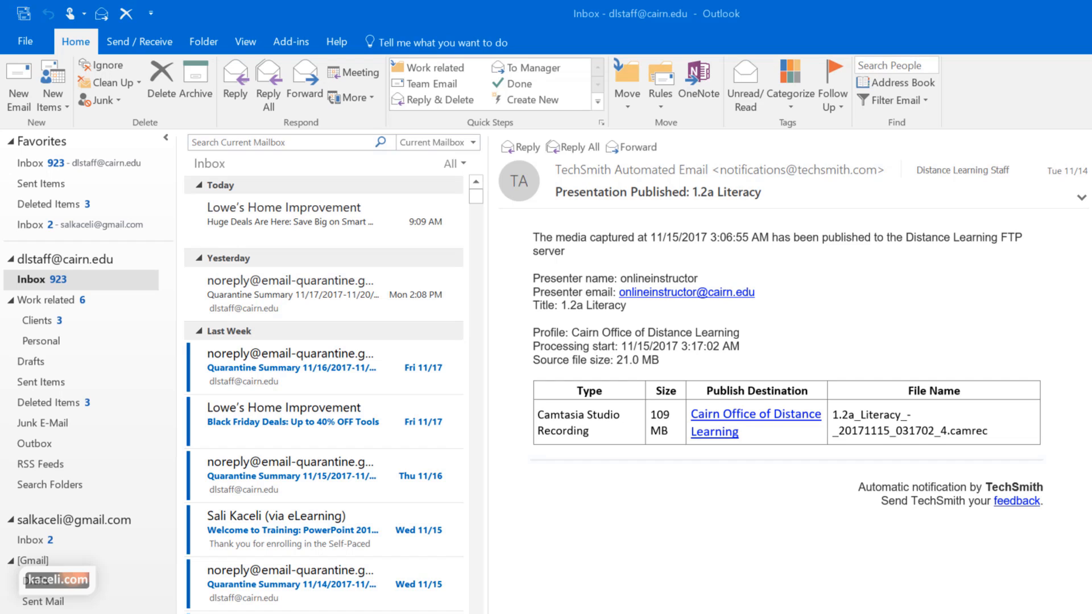
scroll(284, 421, down, 5)
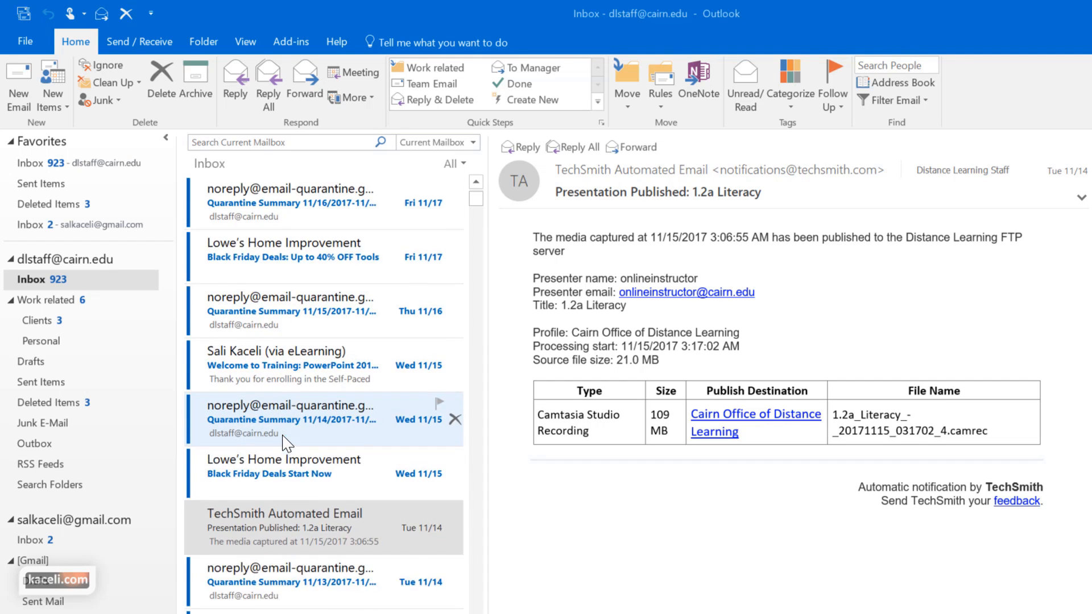
scroll(284, 443, up, 3)
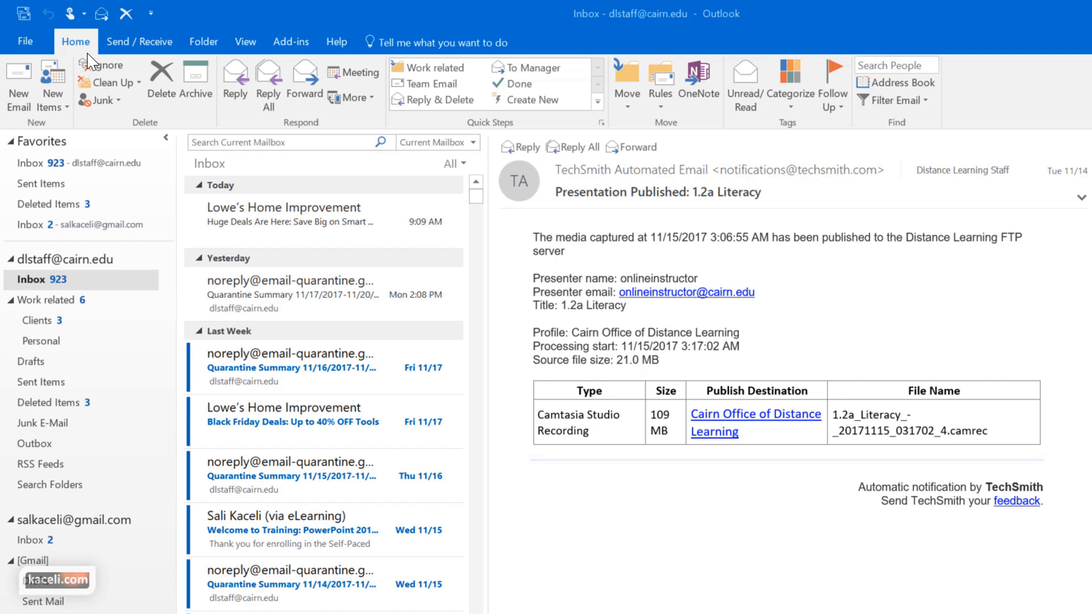
Add a rule that always moves Lowe's Home Improvement mail to Junk E-Mail, and run it
click(662, 106)
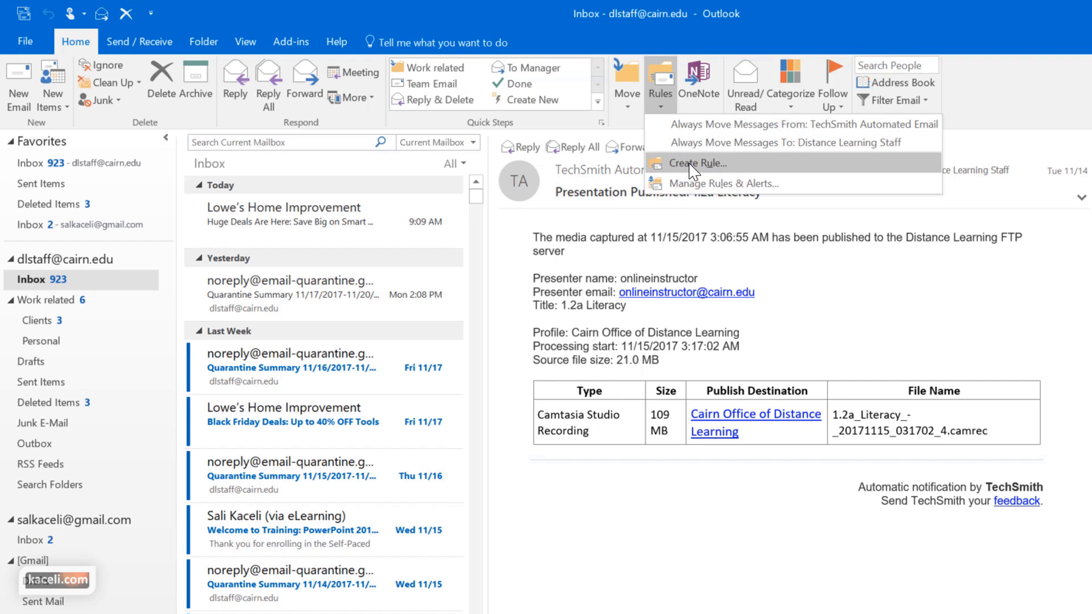
click(314, 317)
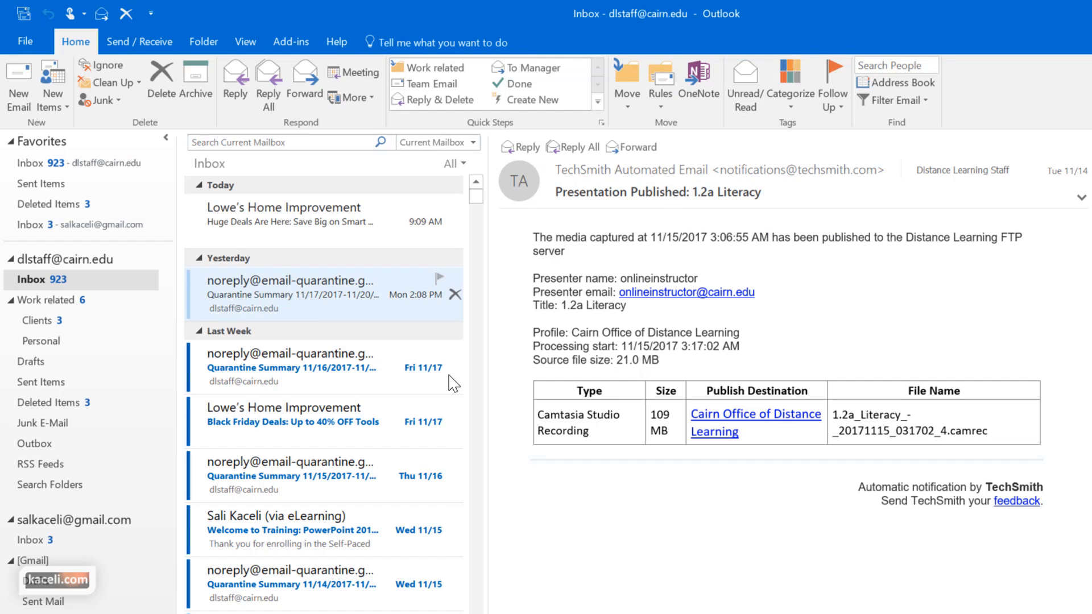
click(276, 227)
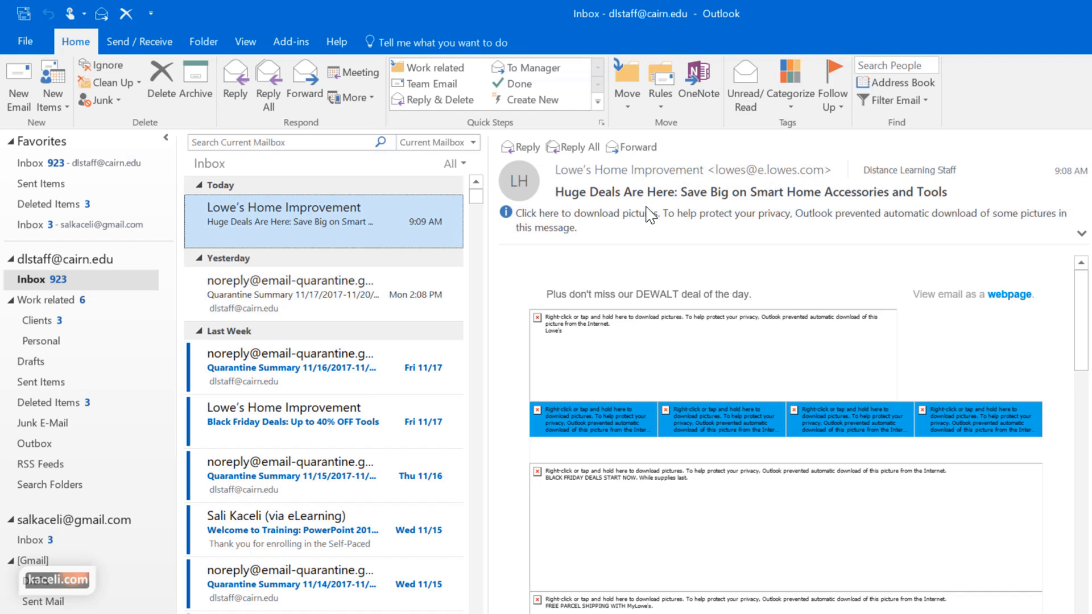
click(660, 91)
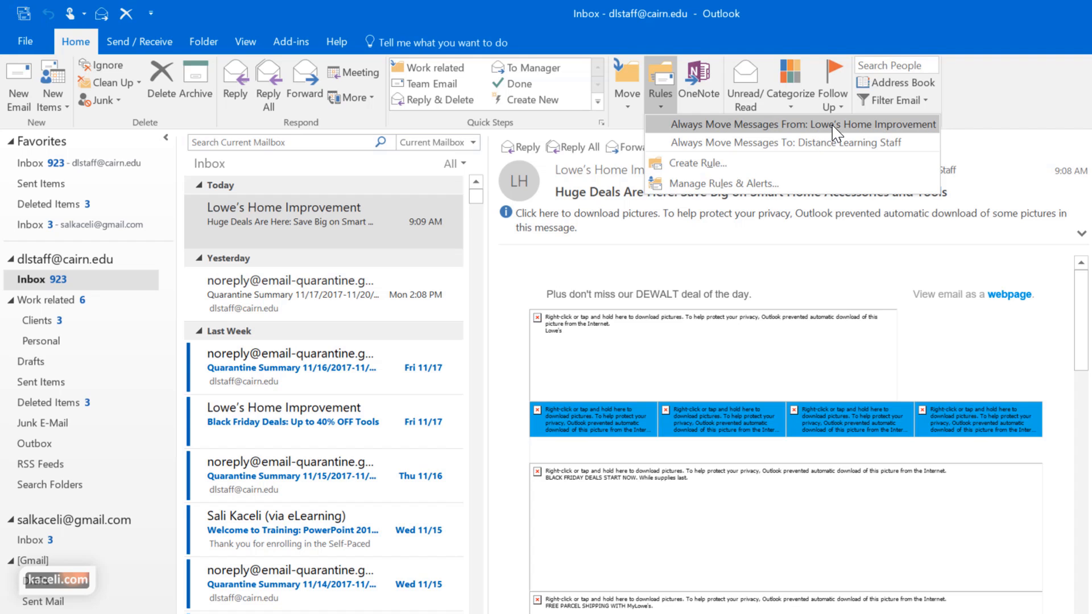
click(813, 128)
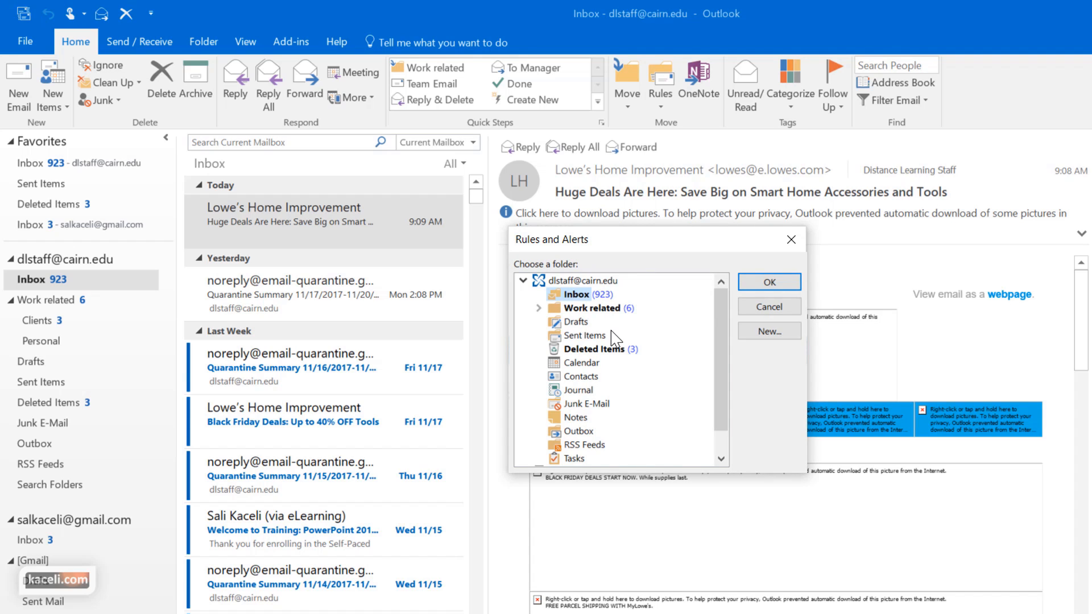
click(585, 405)
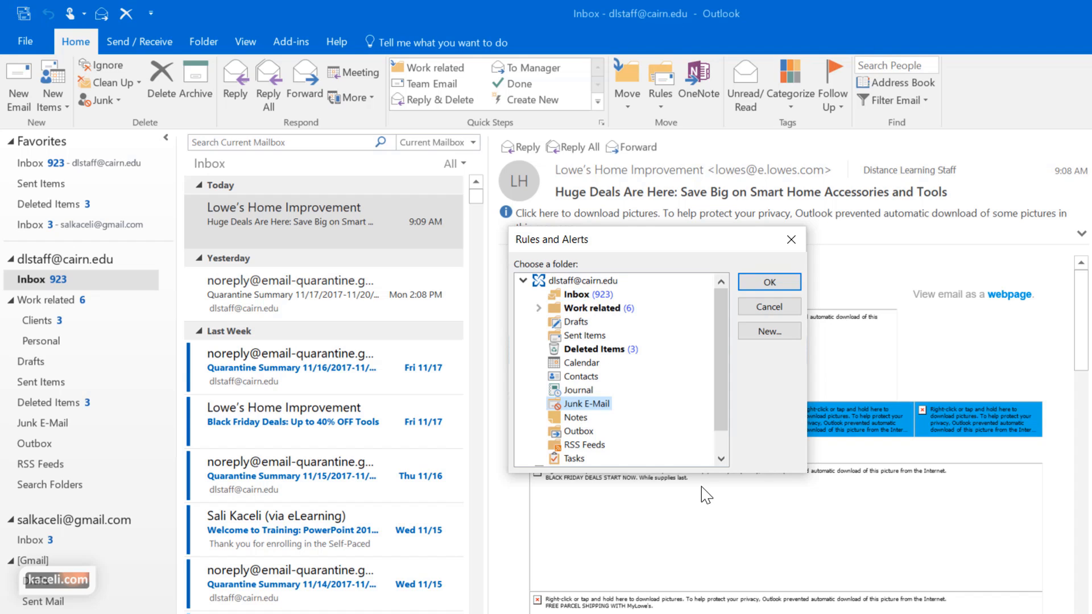
click(768, 284)
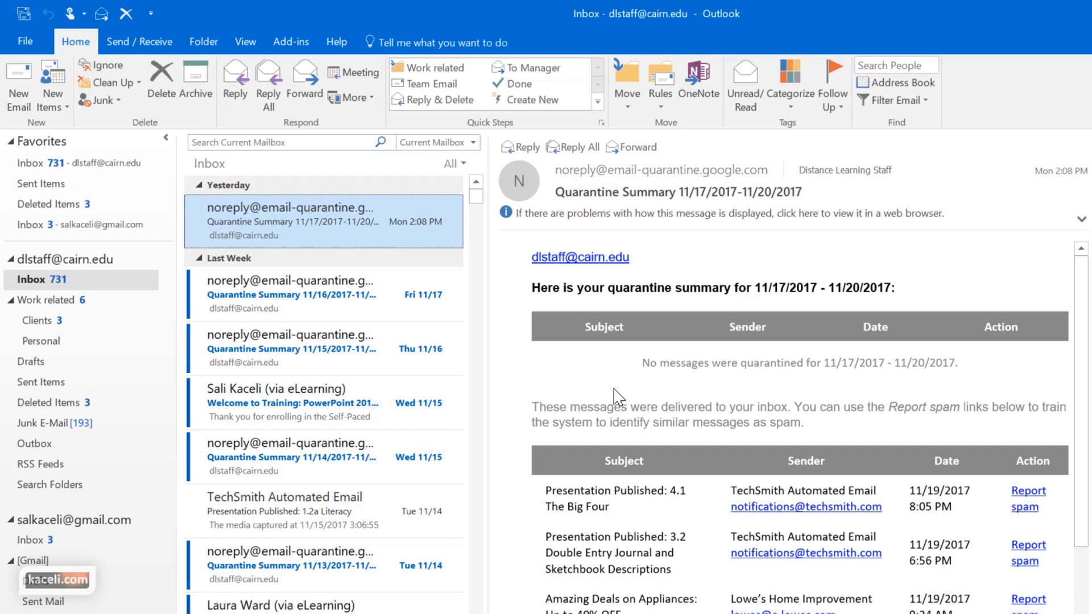
drag(476, 196, 472, 481)
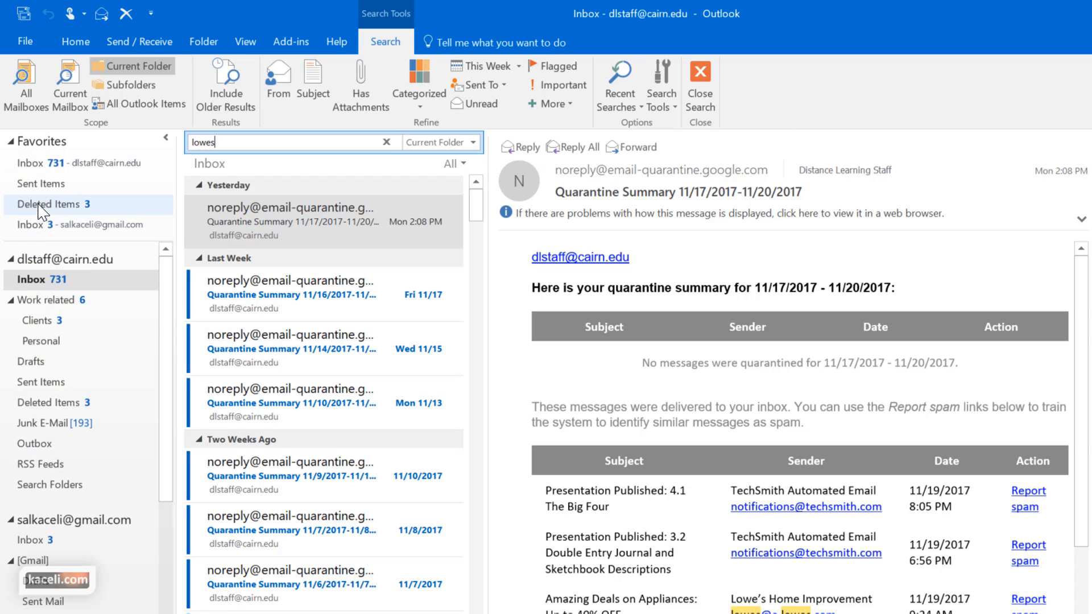
click(35, 424)
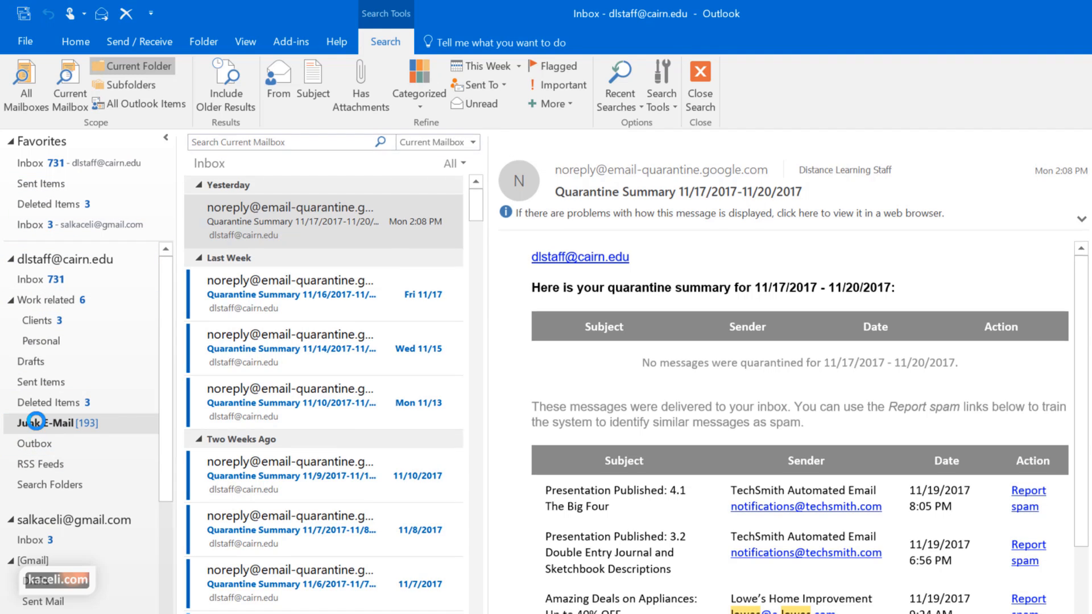
scroll(319, 375, down, 10)
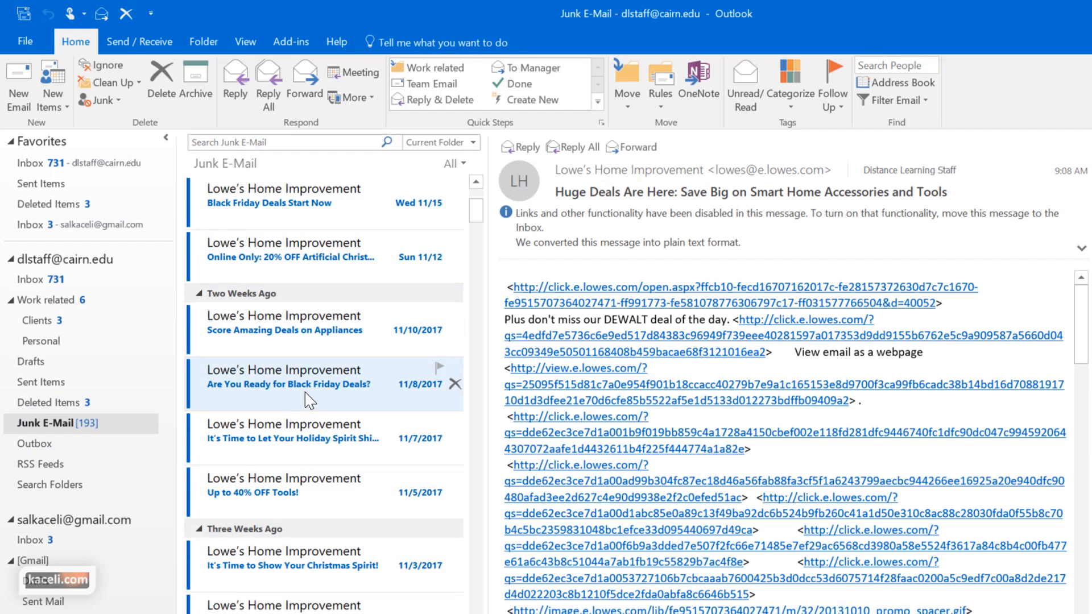
scroll(285, 426, down, 15)
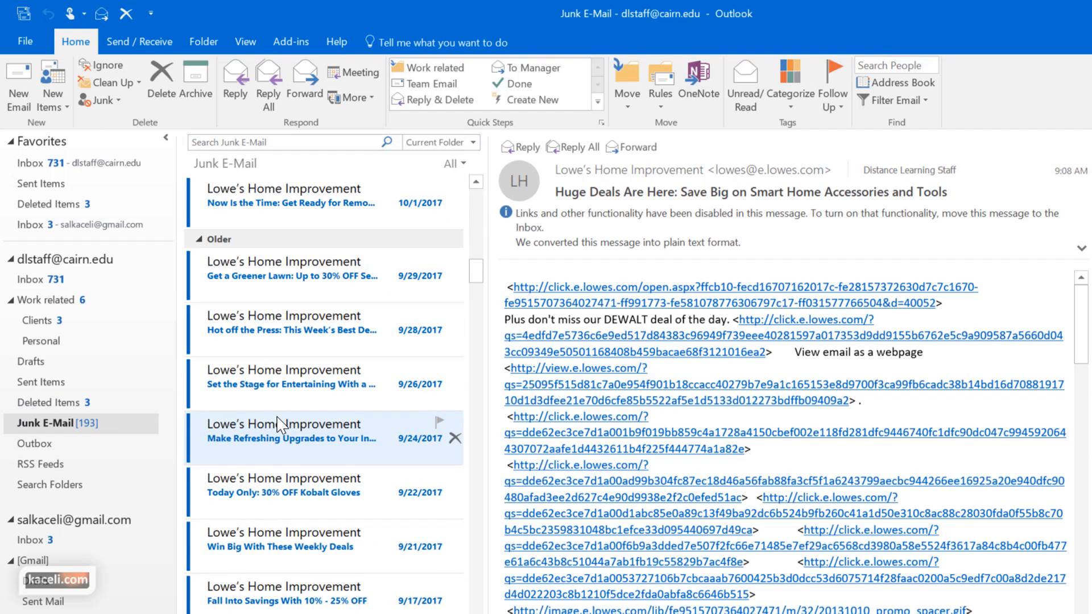
click(39, 279)
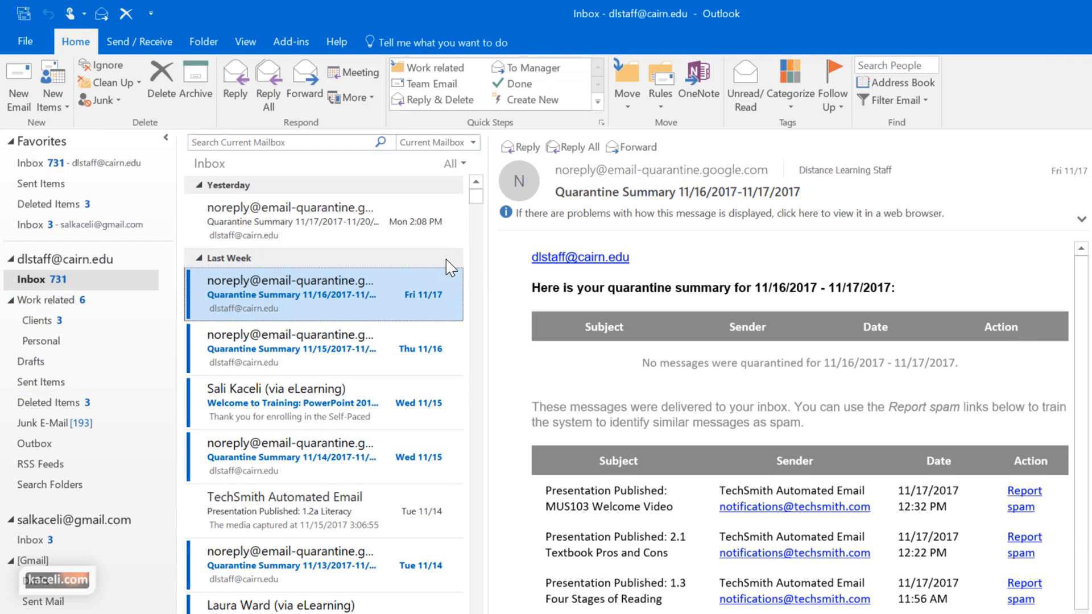
Start a rule matching subject 'Quarantine Summary' sent to Distance Learning Staff
click(666, 107)
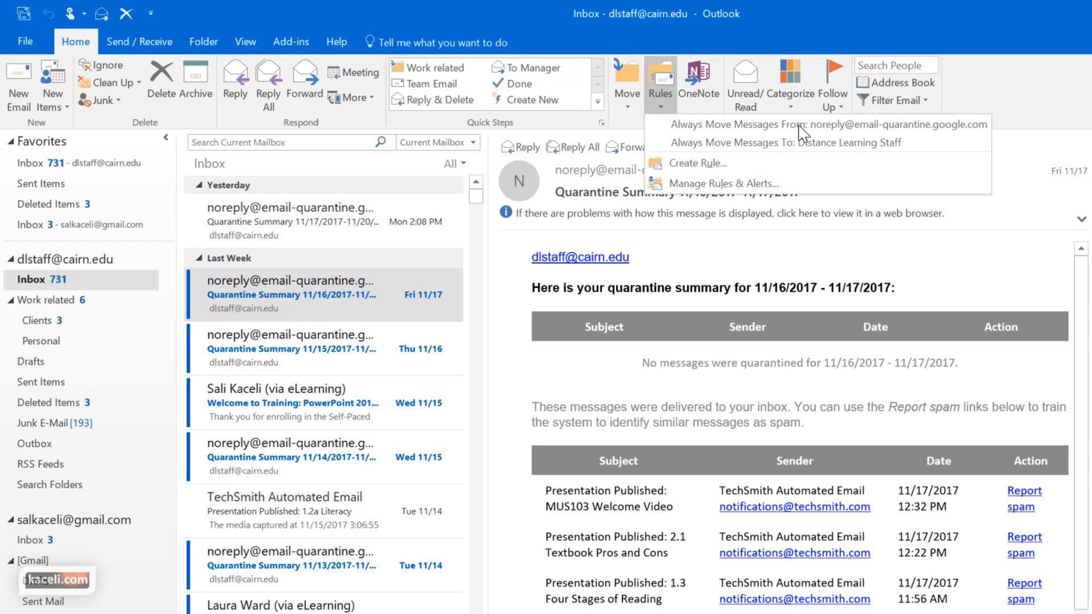
click(691, 165)
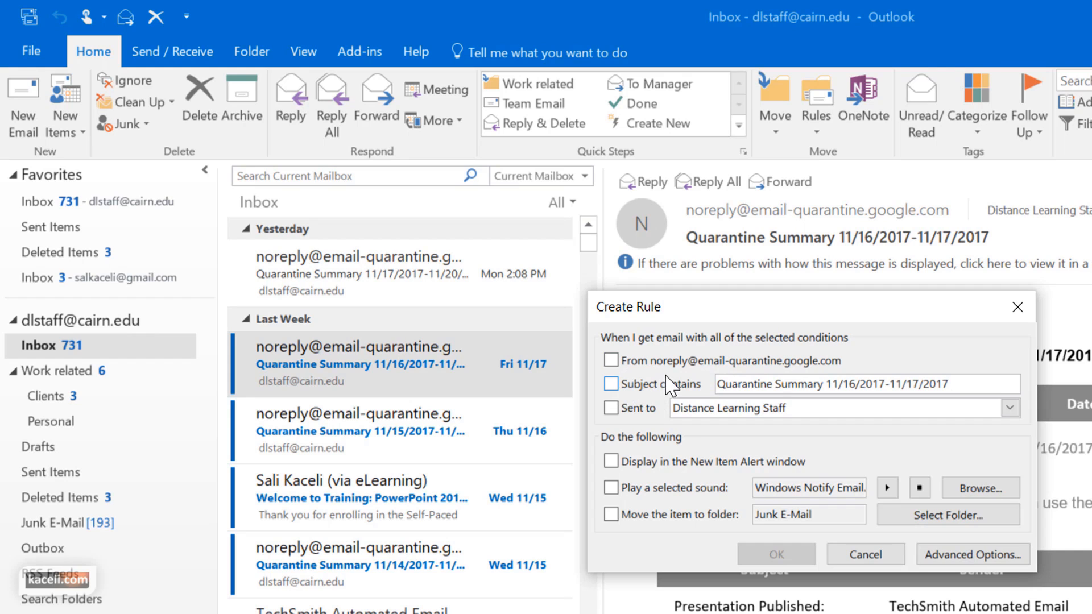
click(629, 392)
click(950, 385)
key(BackSpace)
key(BackSpace)
key(BackSpace)
key(BackSpace)
key(BackSpace)
key(BackSpace)
key(BackSpace)
key(BackSpace)
key(BackSpace)
key(BackSpace)
key(BackSpace)
key(BackSpace)
key(BackSpace)
key(BackSpace)
key(BackSpace)
key(BackSpace)
key(BackSpace)
key(BackSpace)
key(BackSpace)
key(BackSpace)
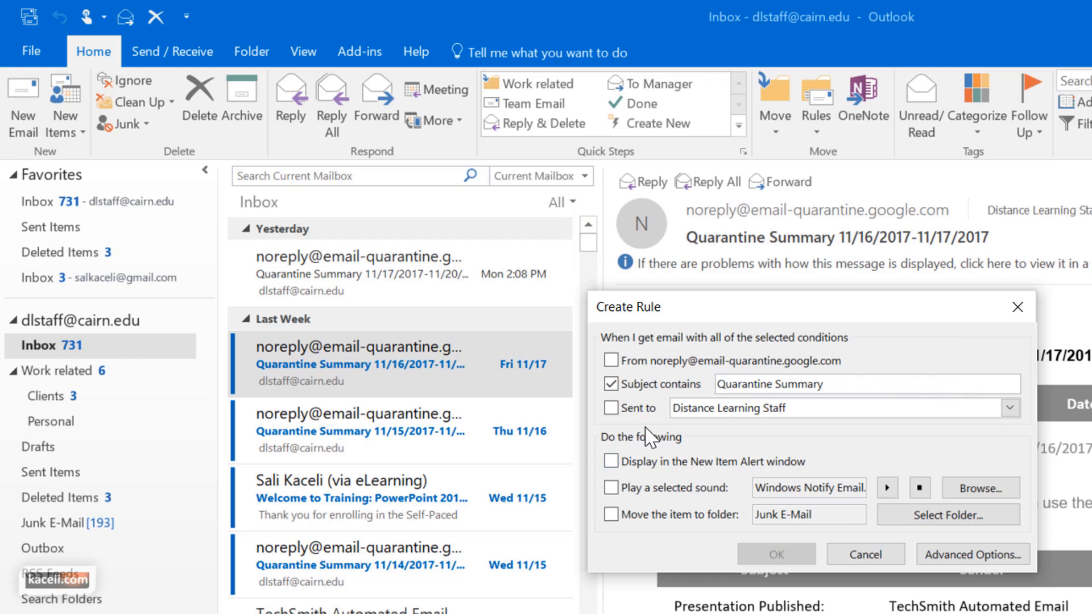
click(611, 410)
click(1009, 408)
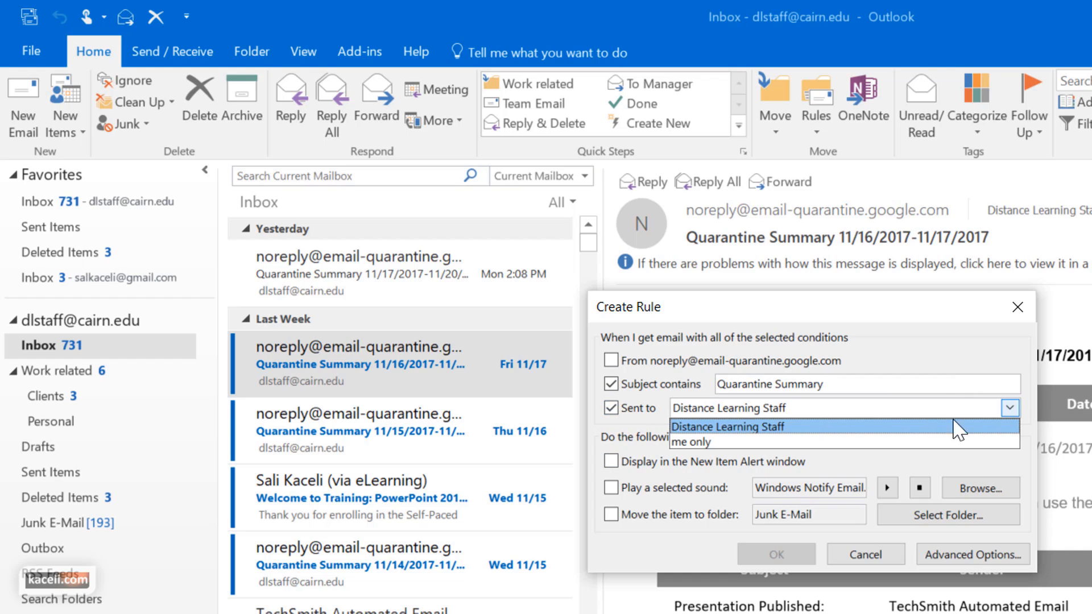
click(1003, 470)
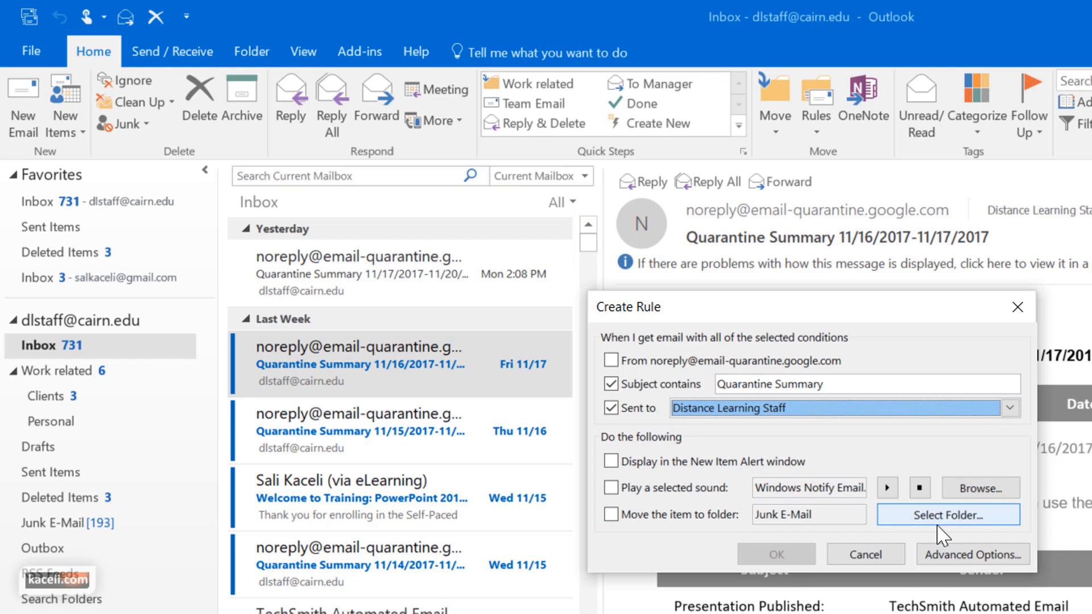
Have matching messages moved to the Personal folder, then open the advanced conditions
click(610, 515)
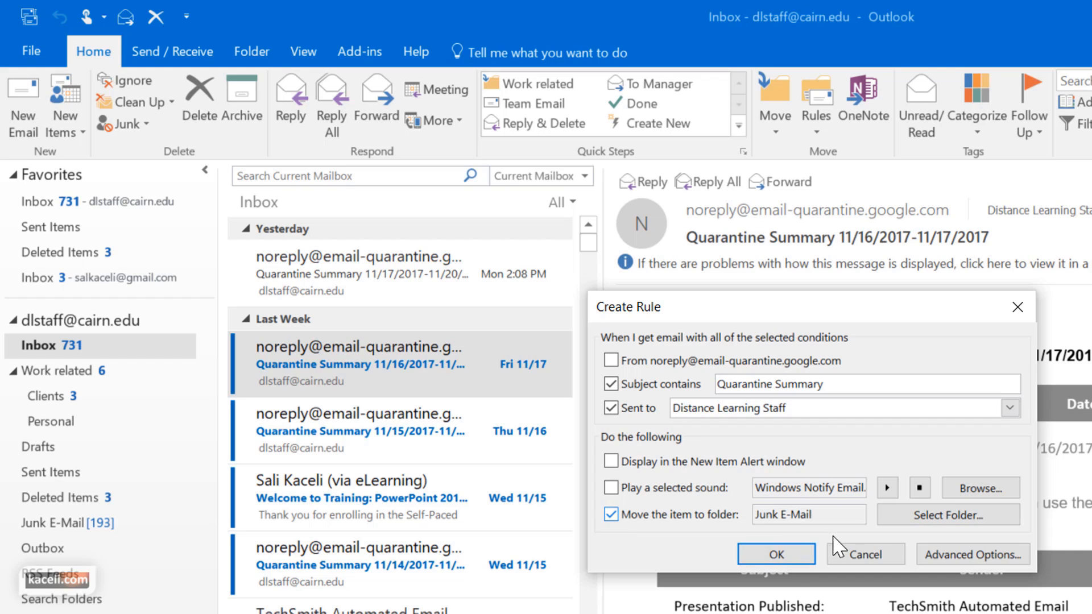
click(944, 519)
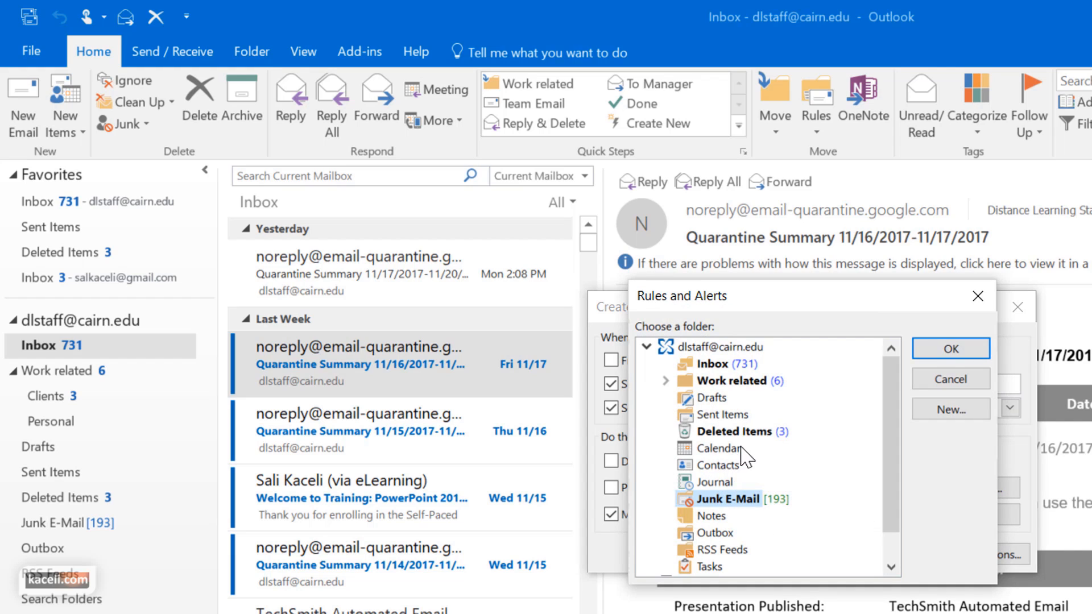
click(666, 380)
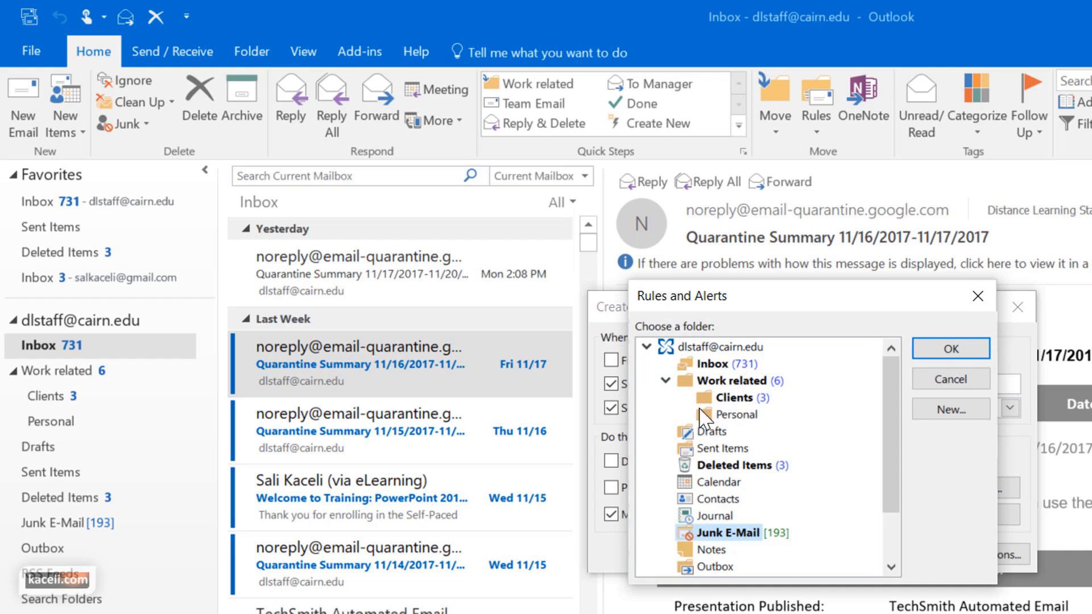
click(735, 414)
click(951, 349)
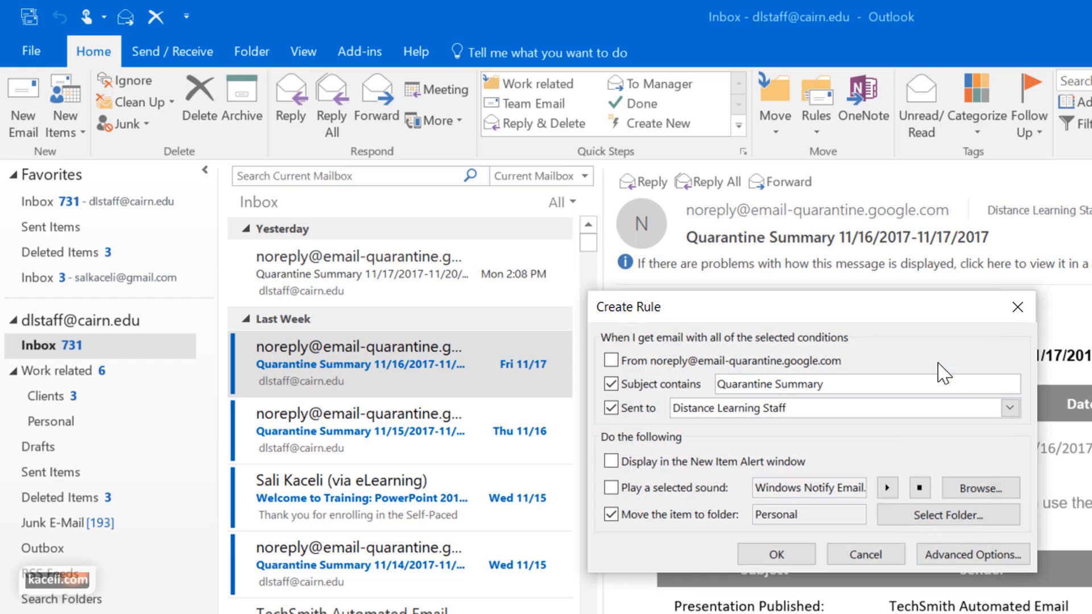
click(954, 555)
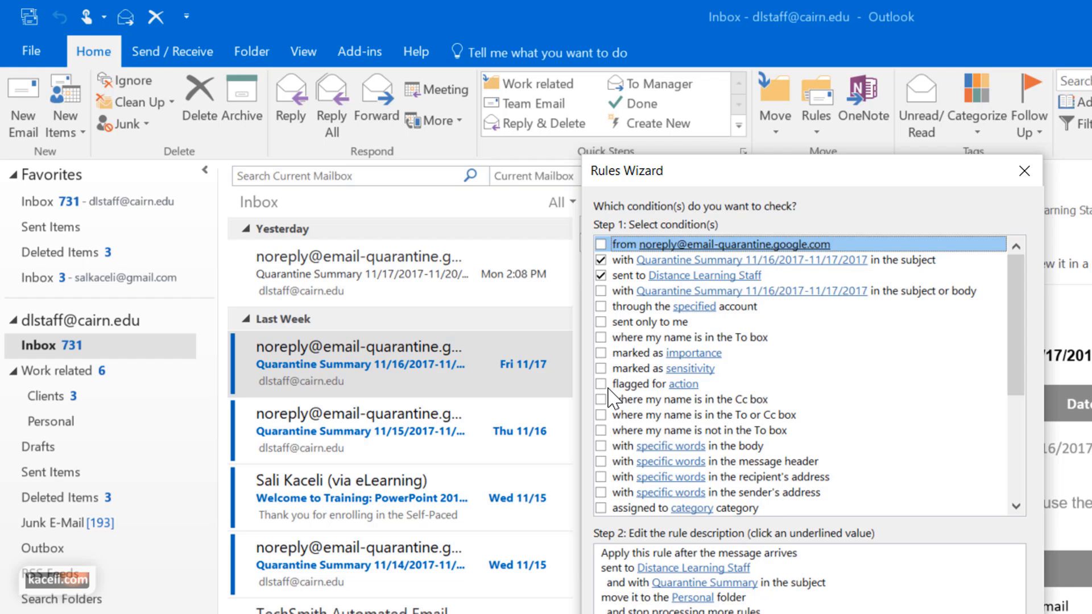
Add the 'sent only to me' condition and finish the rule, running it on existing Inbox mail
click(601, 321)
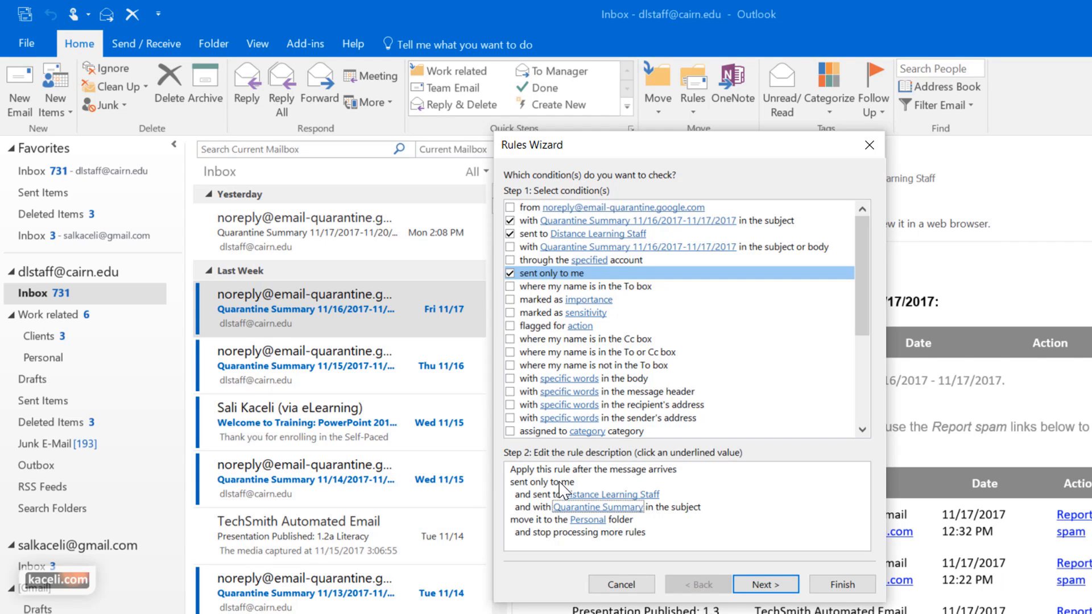
click(764, 584)
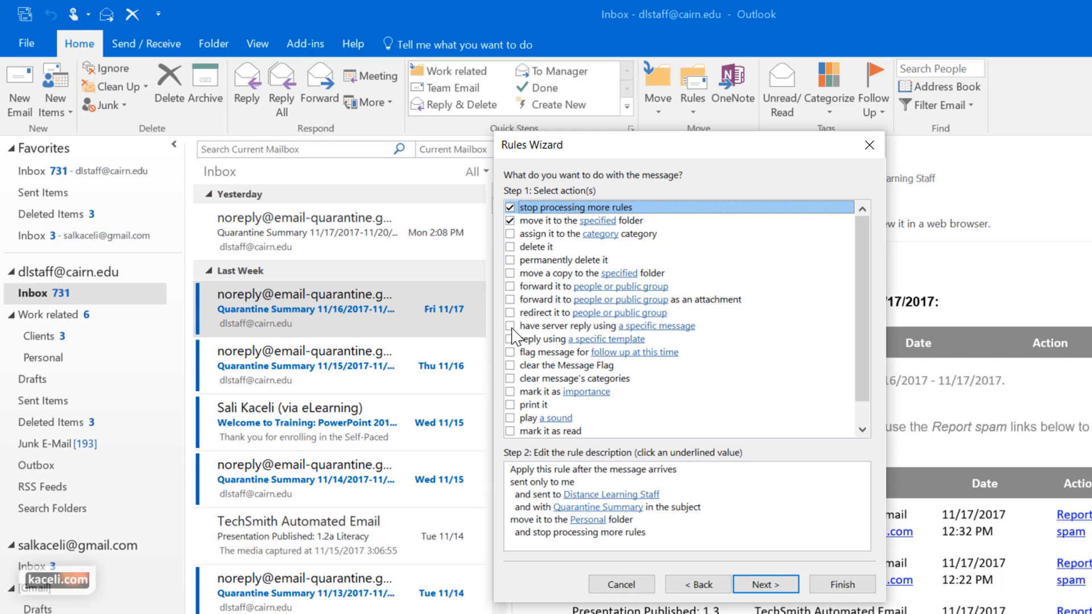
click(506, 248)
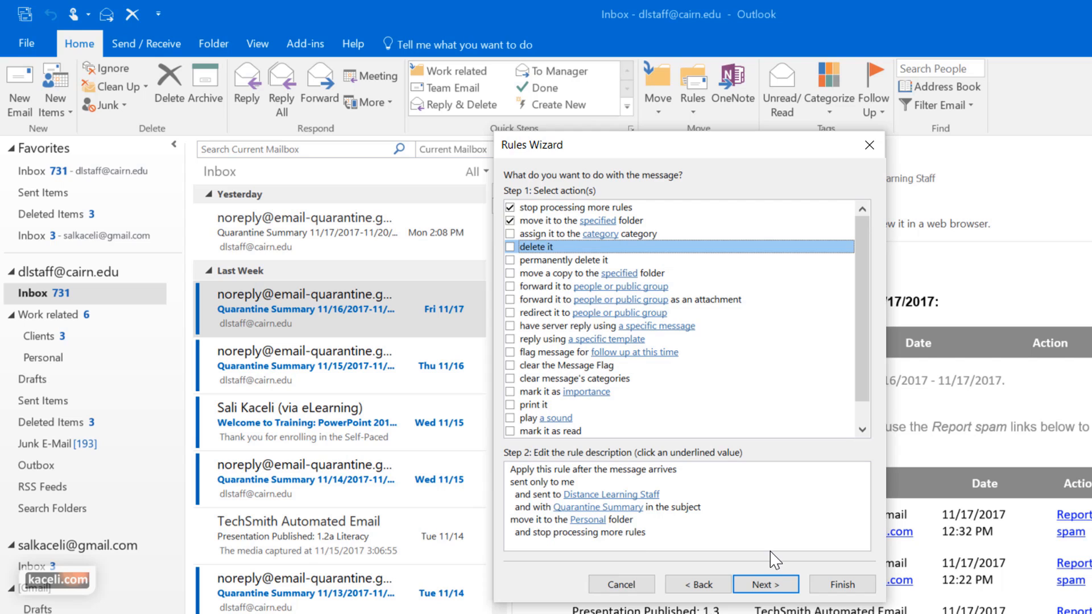
click(764, 585)
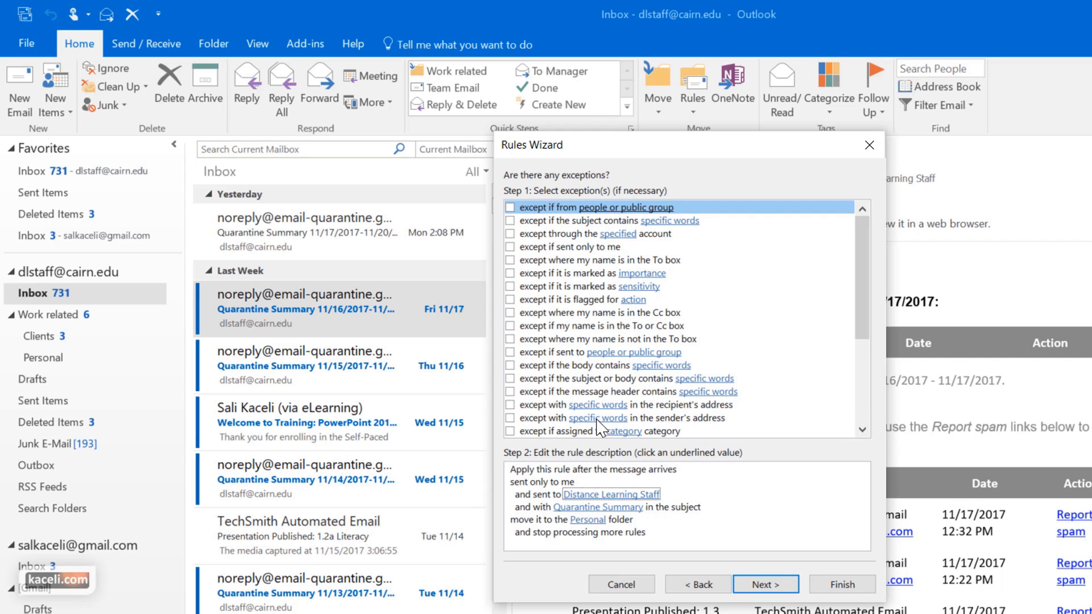
click(793, 586)
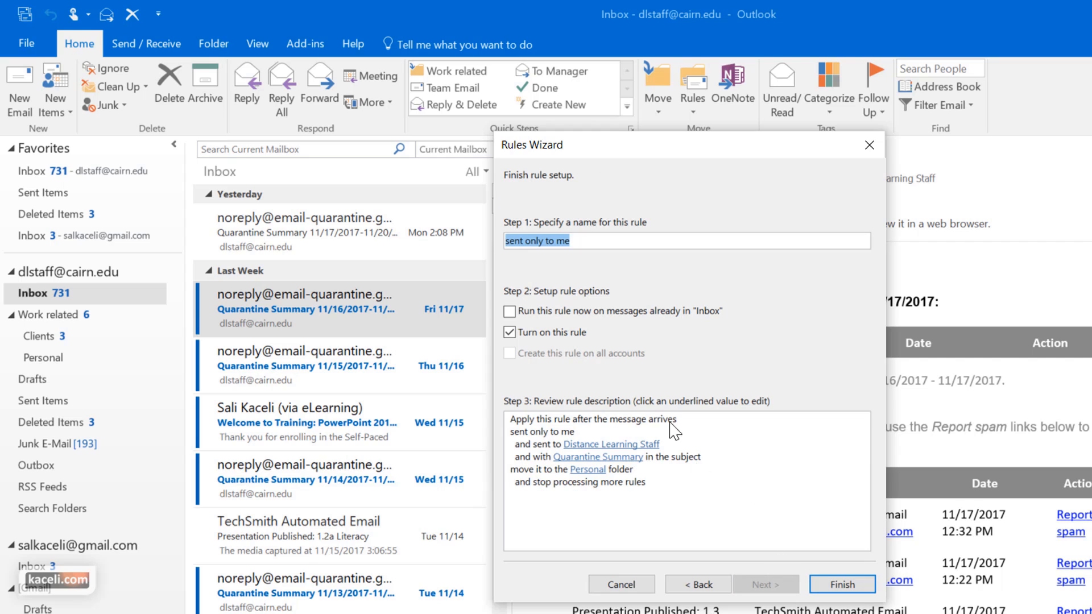
click(512, 312)
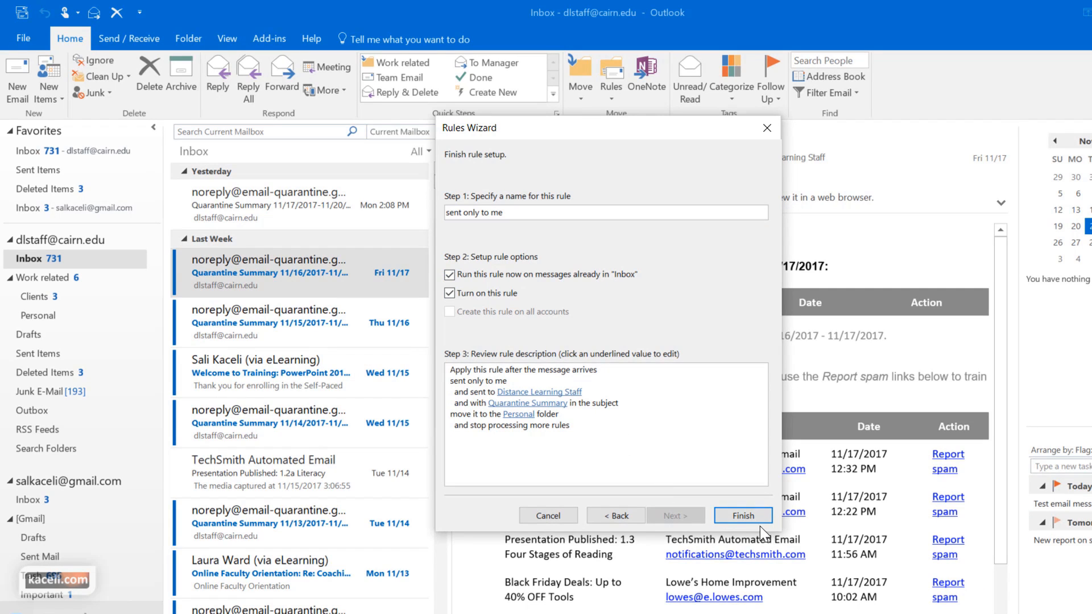
click(738, 514)
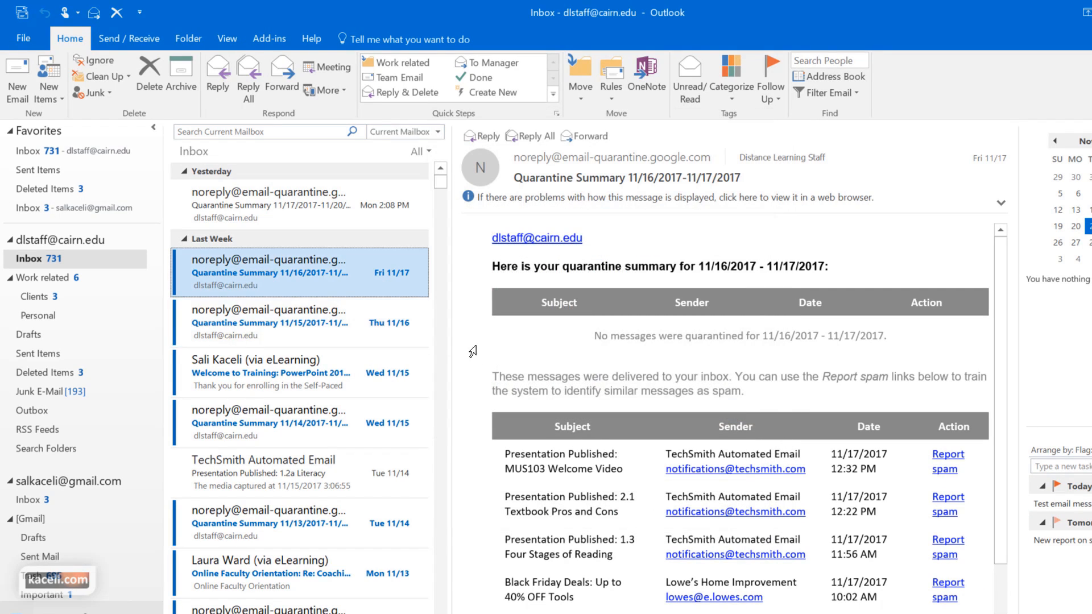
click(44, 255)
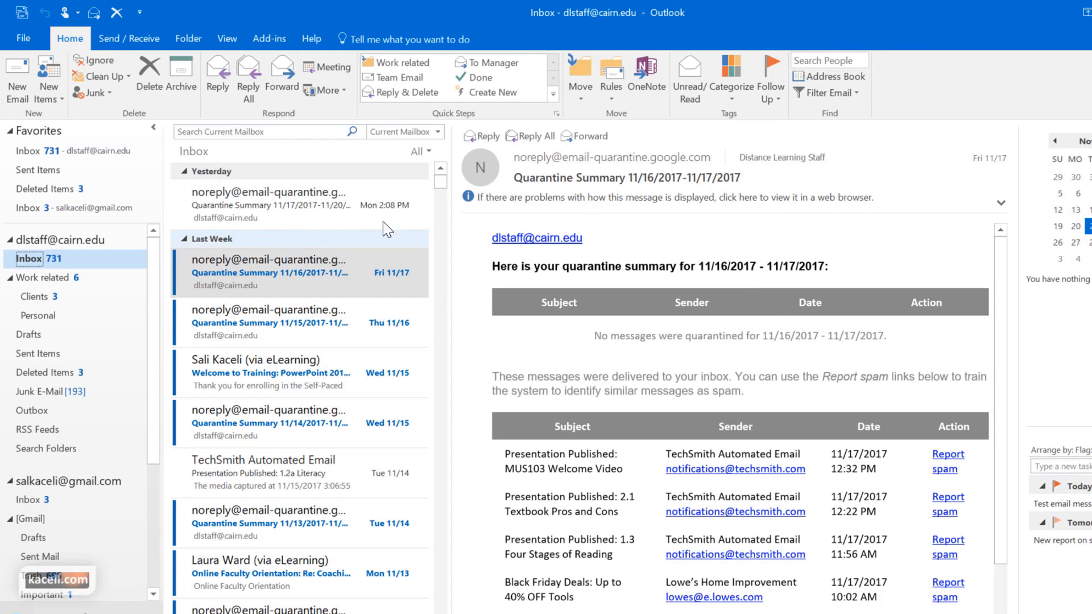
click(604, 91)
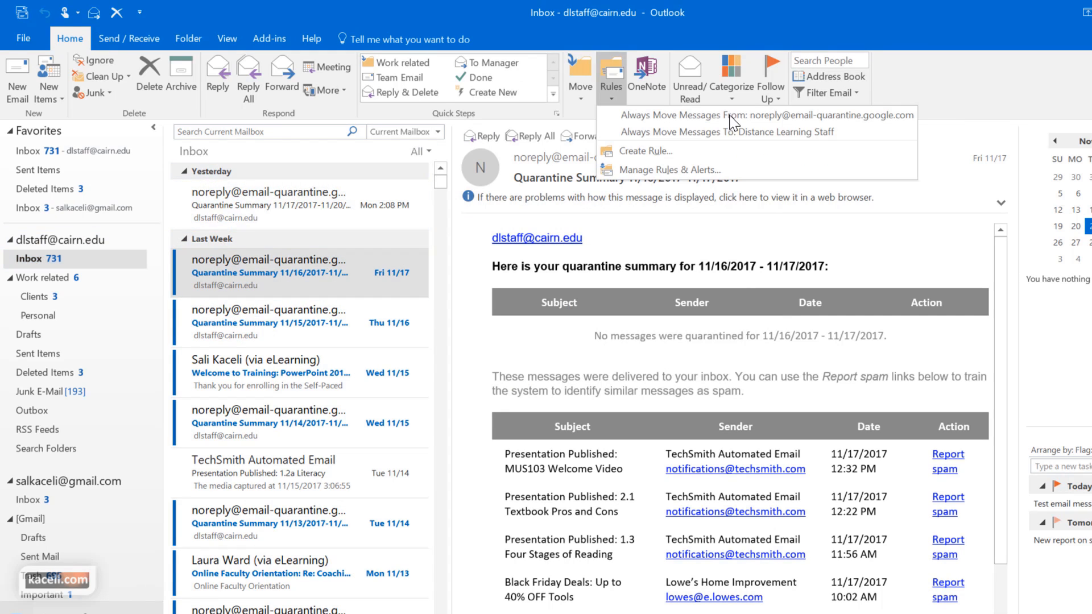
click(638, 170)
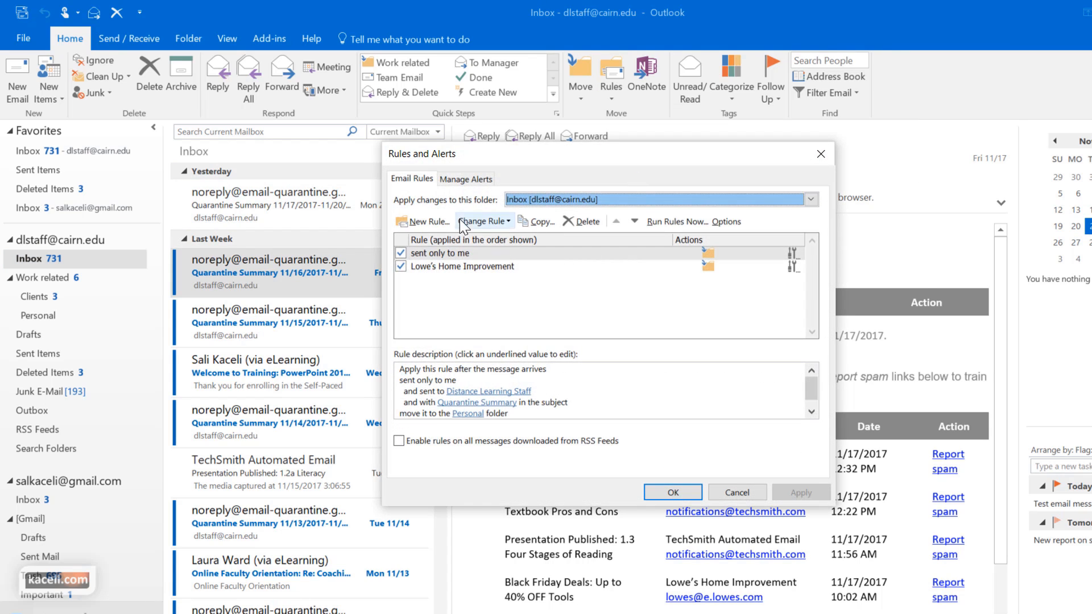
click(468, 413)
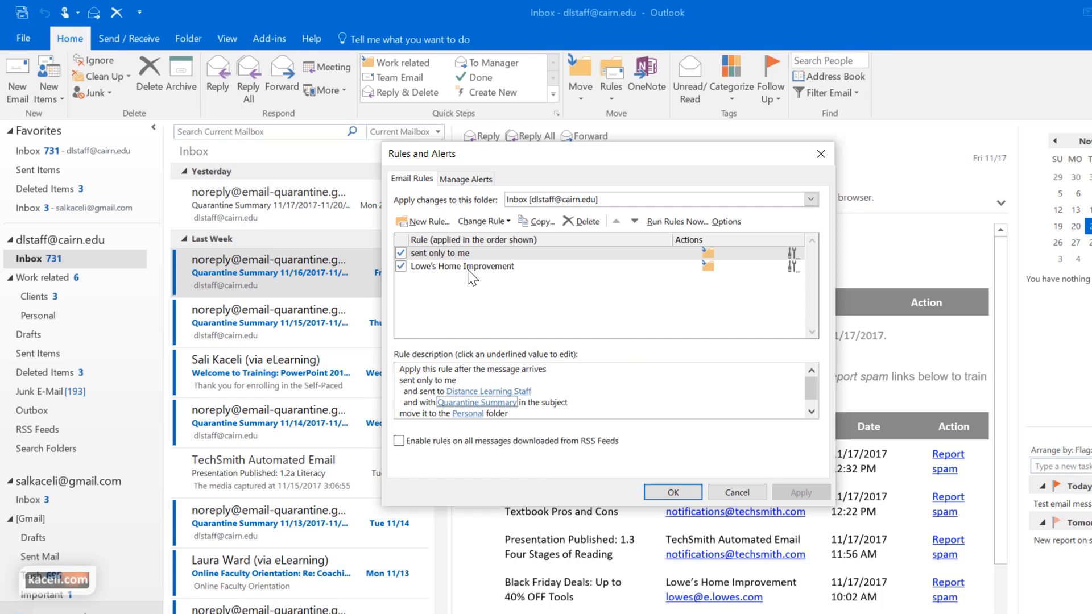
click(464, 255)
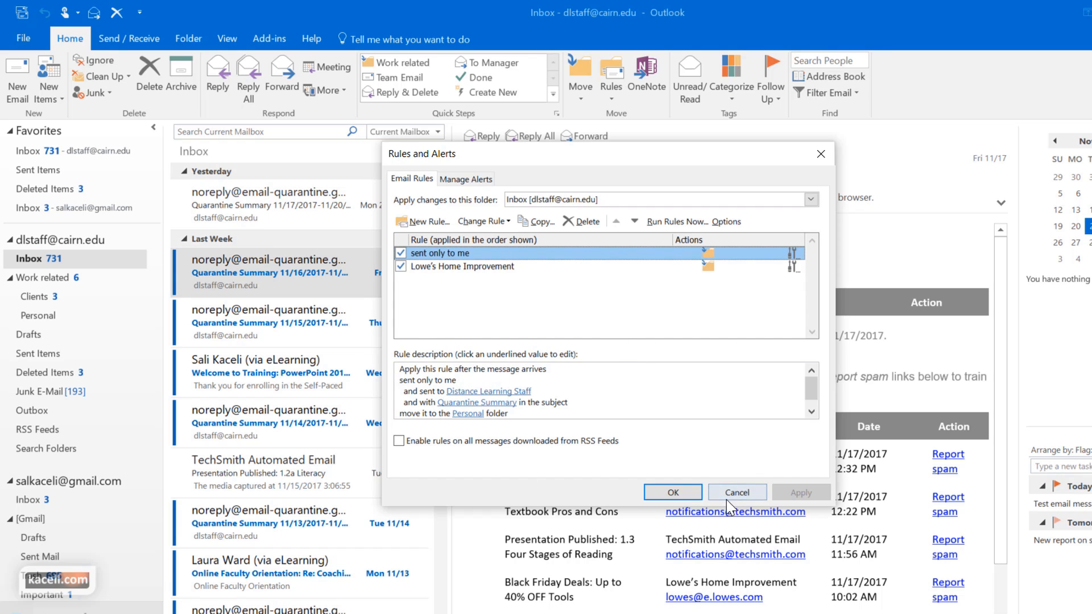
click(745, 491)
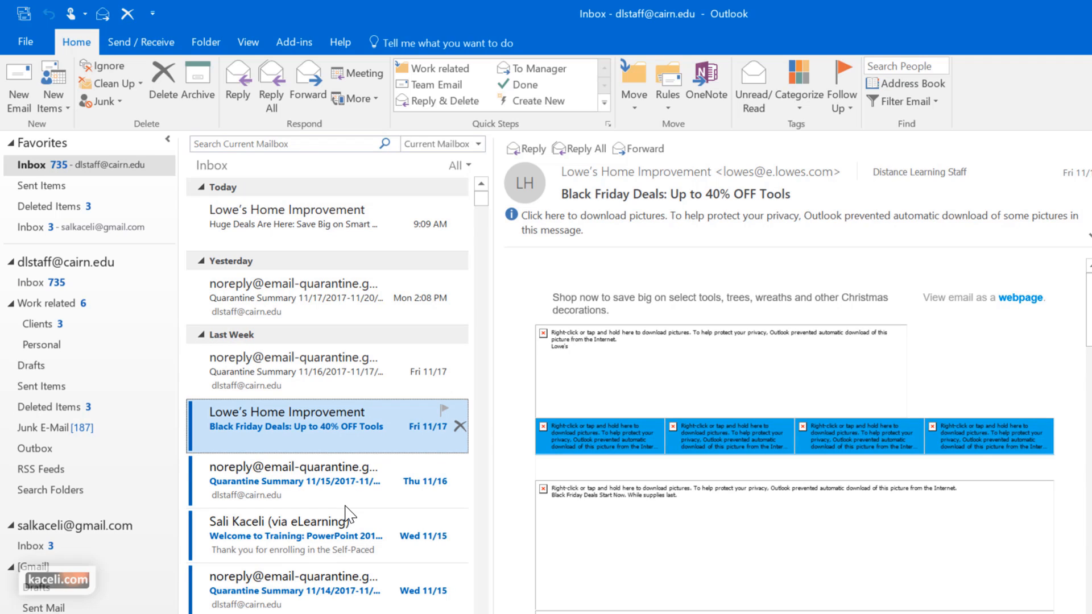
Scroll the Lowe's Black Friday Deals email down to its unsubscribe footer
scroll(928, 502, down, 5)
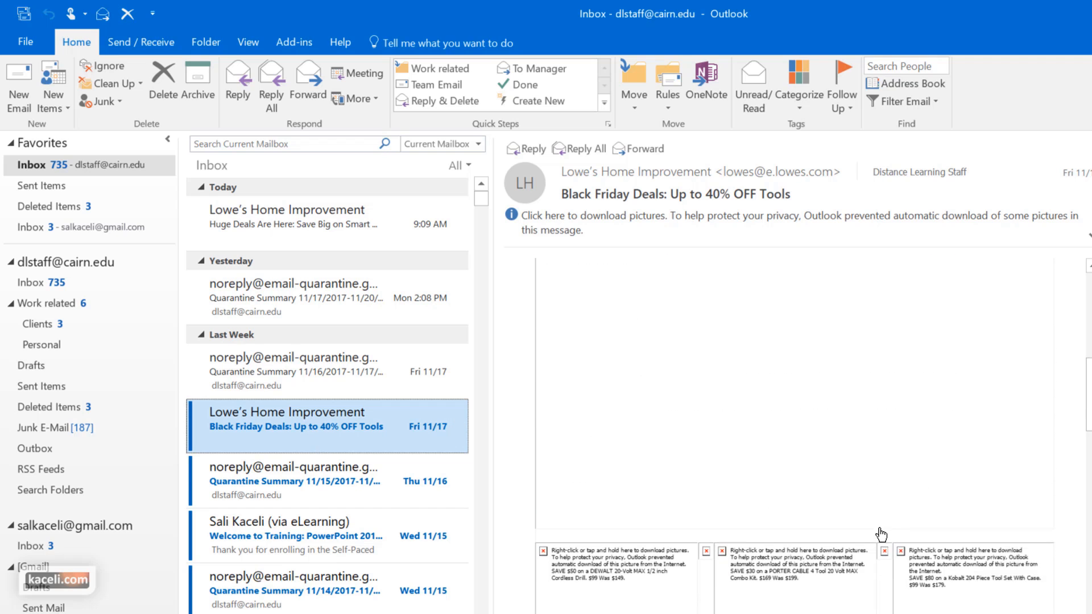
scroll(879, 529, down, 10)
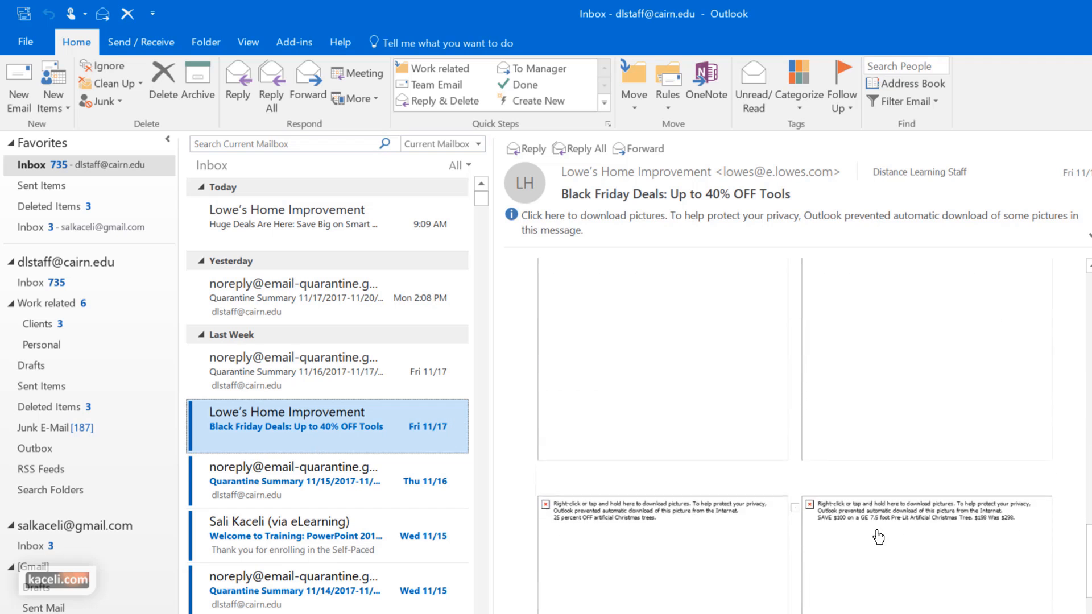
scroll(876, 529, down, 3)
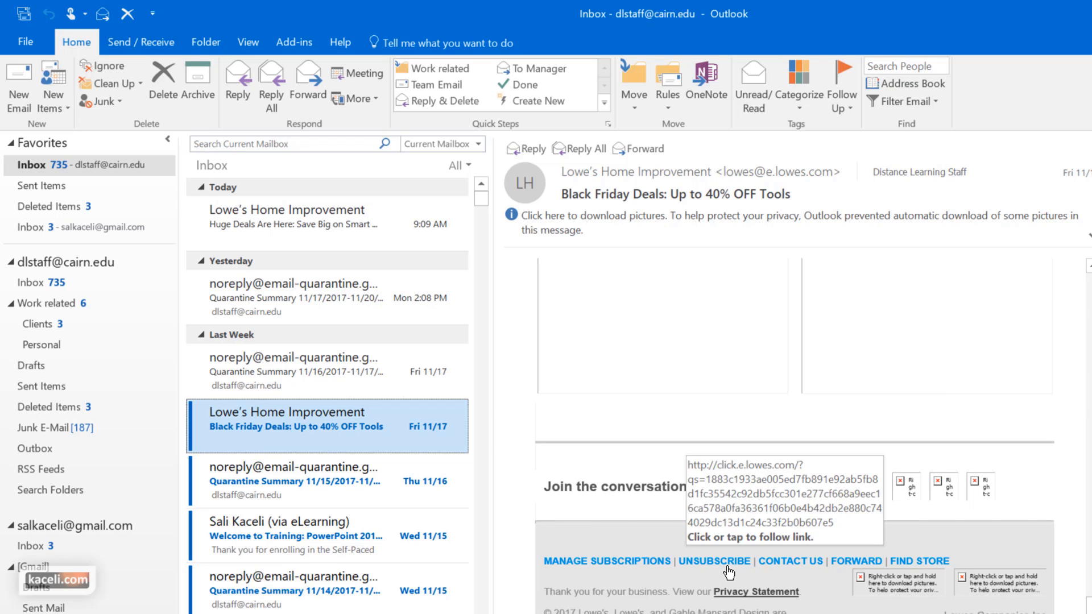
Open Junk E-mail Options from the Lowe's message's Junk menu
right_click(288, 421)
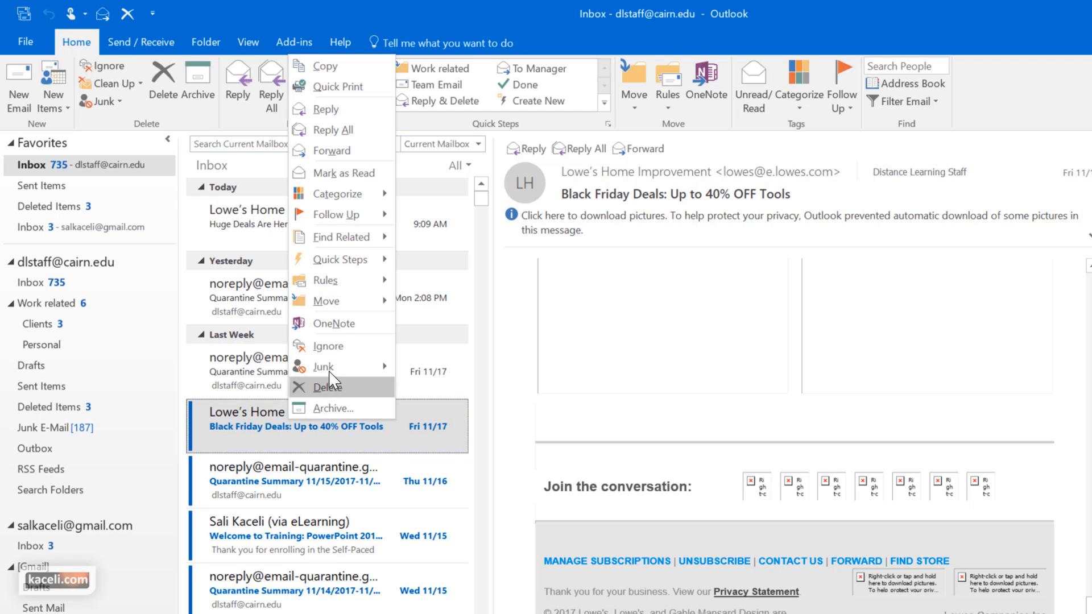
mouse_move(331, 370)
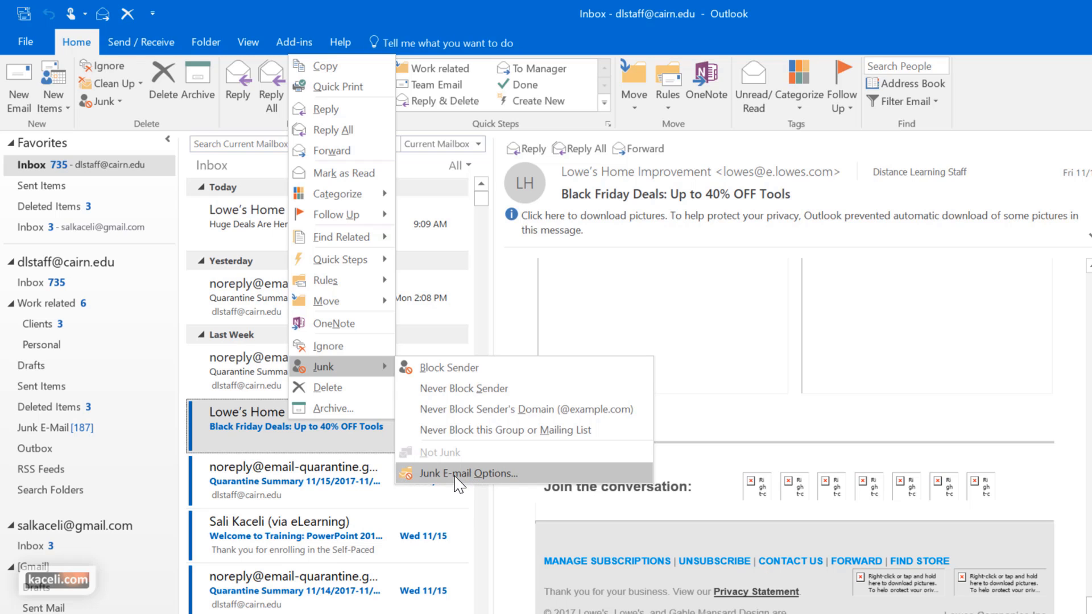
click(458, 473)
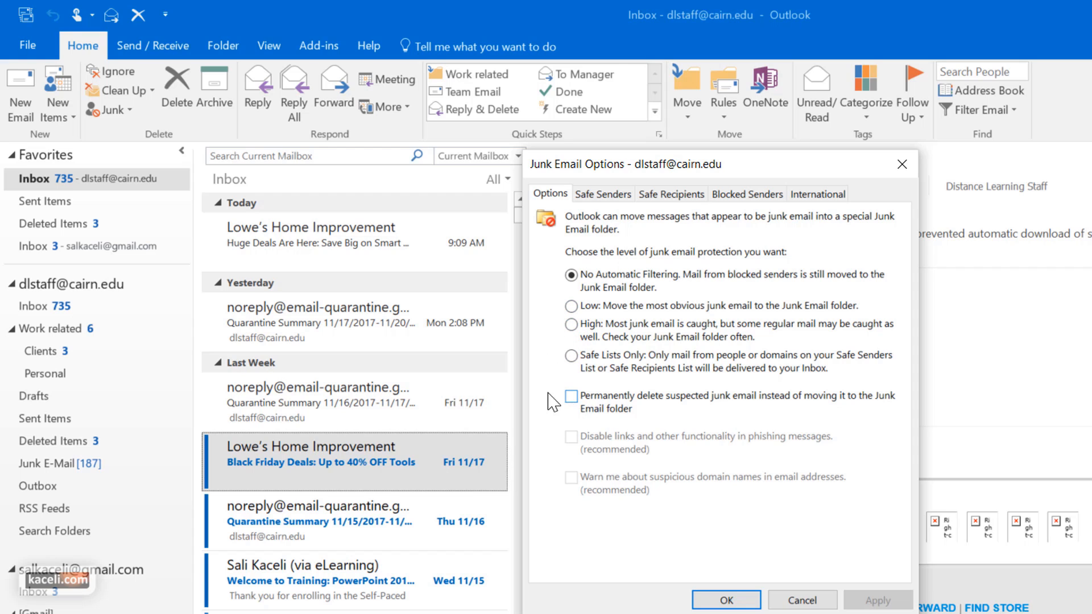
click(614, 195)
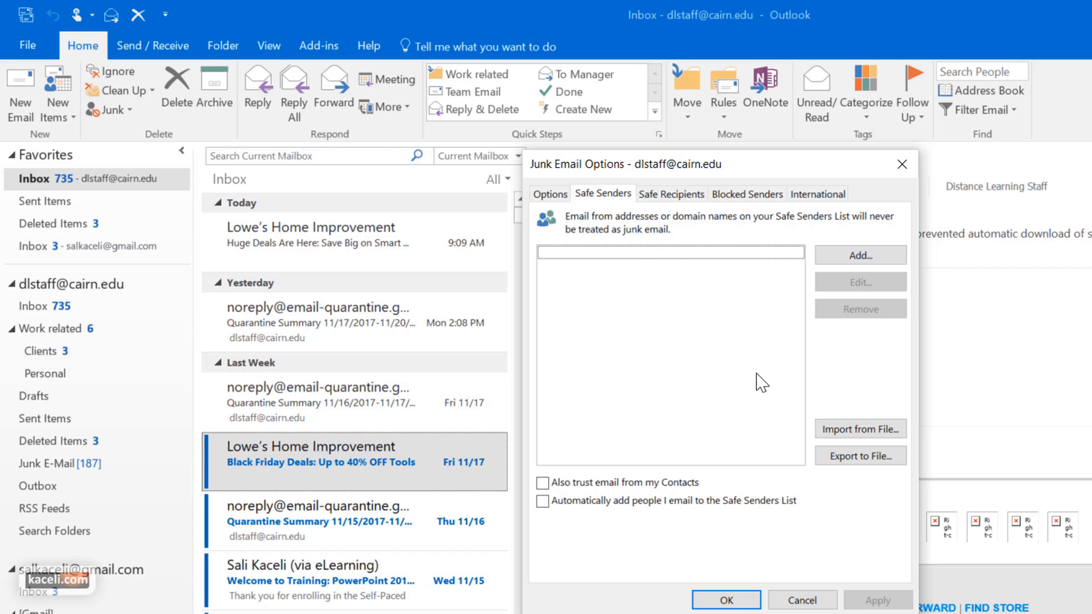
click(676, 194)
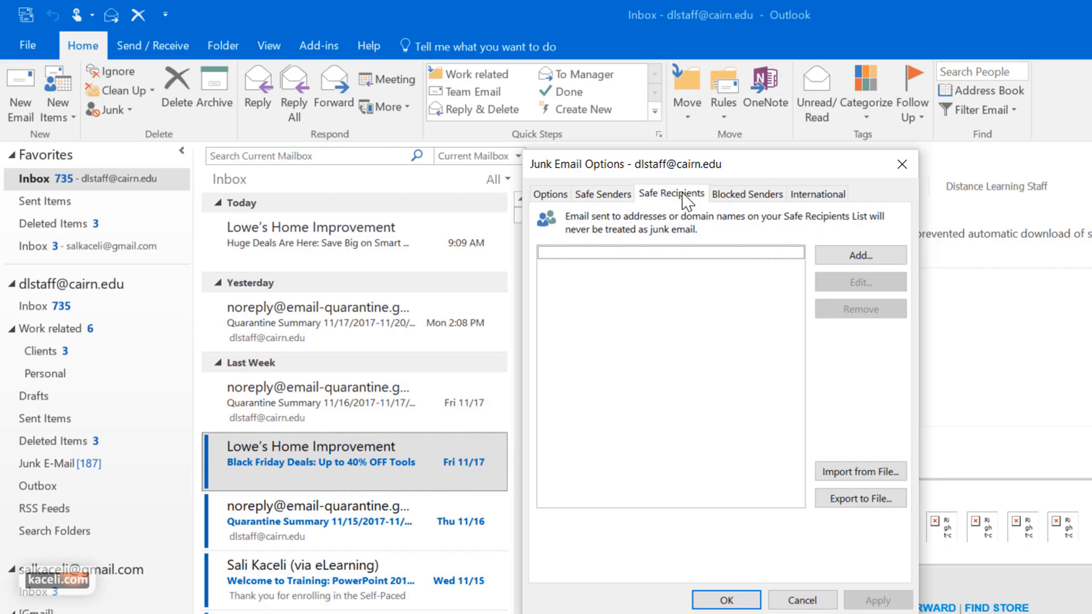
click(758, 195)
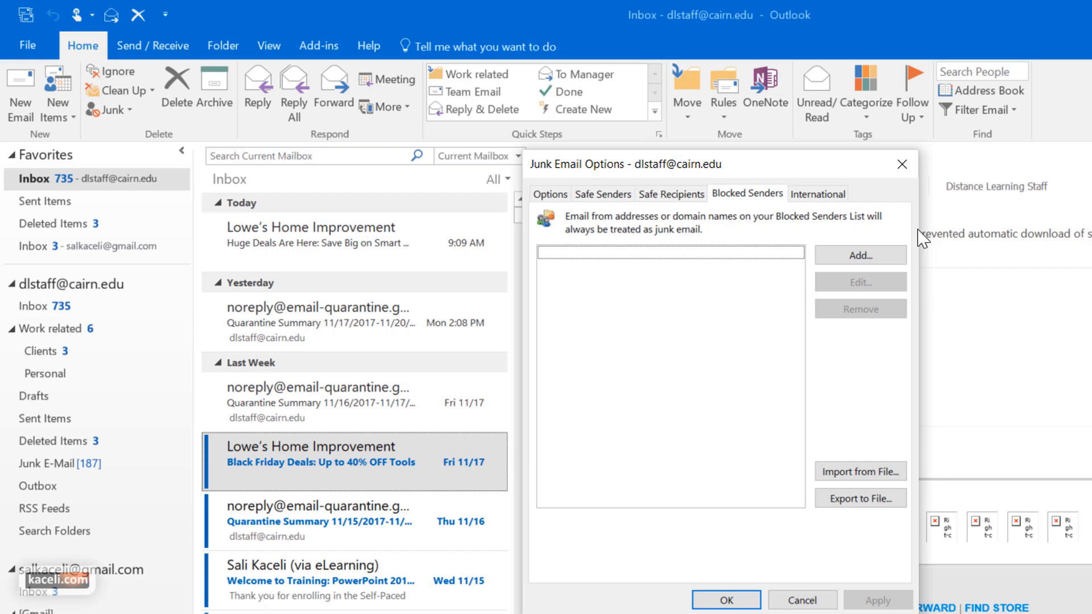
click(855, 264)
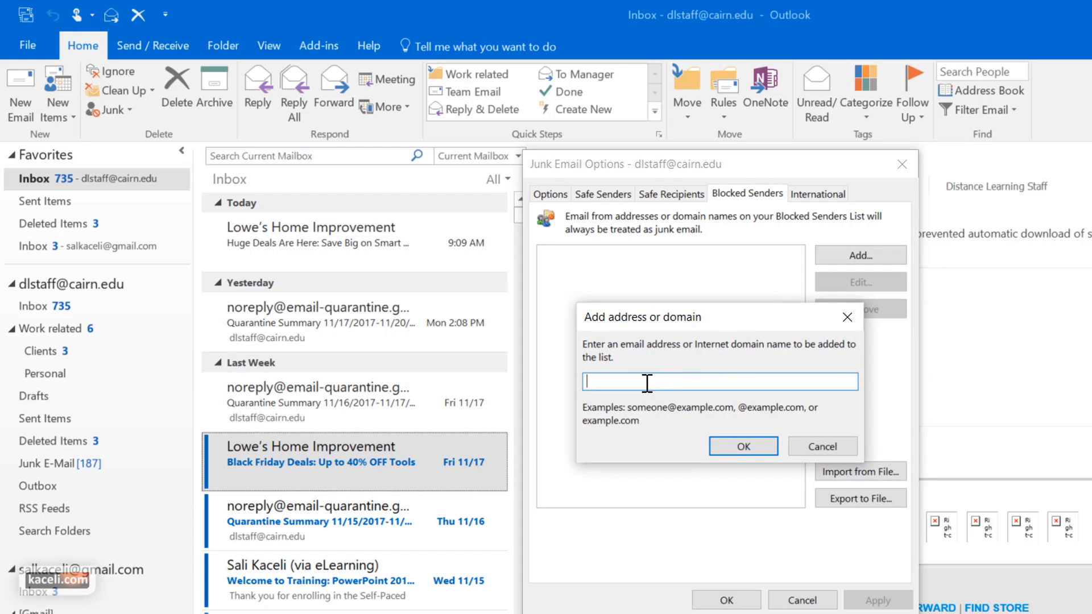
click(836, 452)
key(ctrl+Tab)
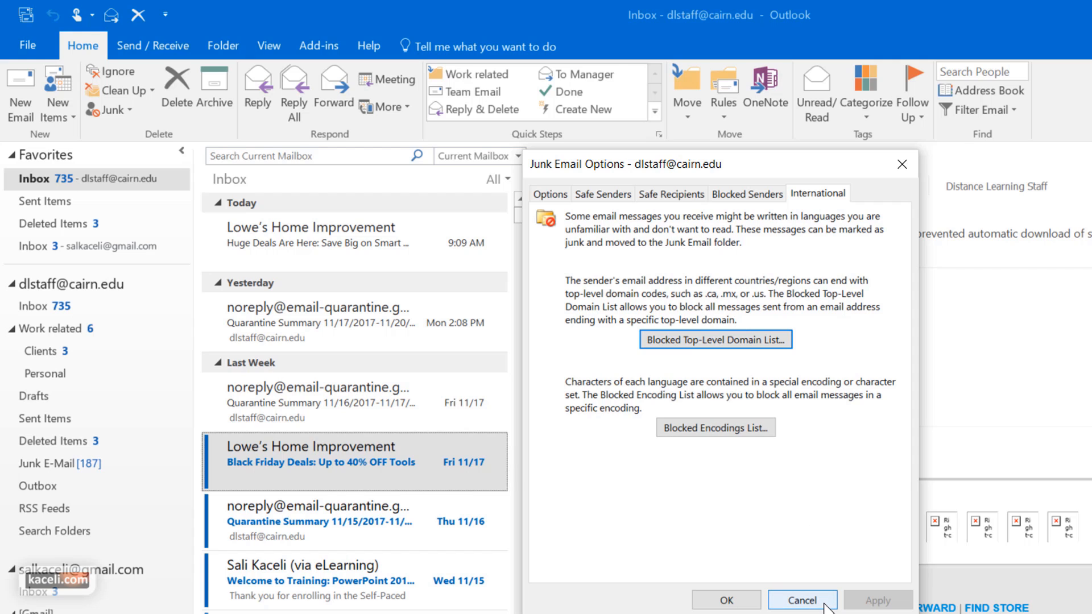
click(801, 600)
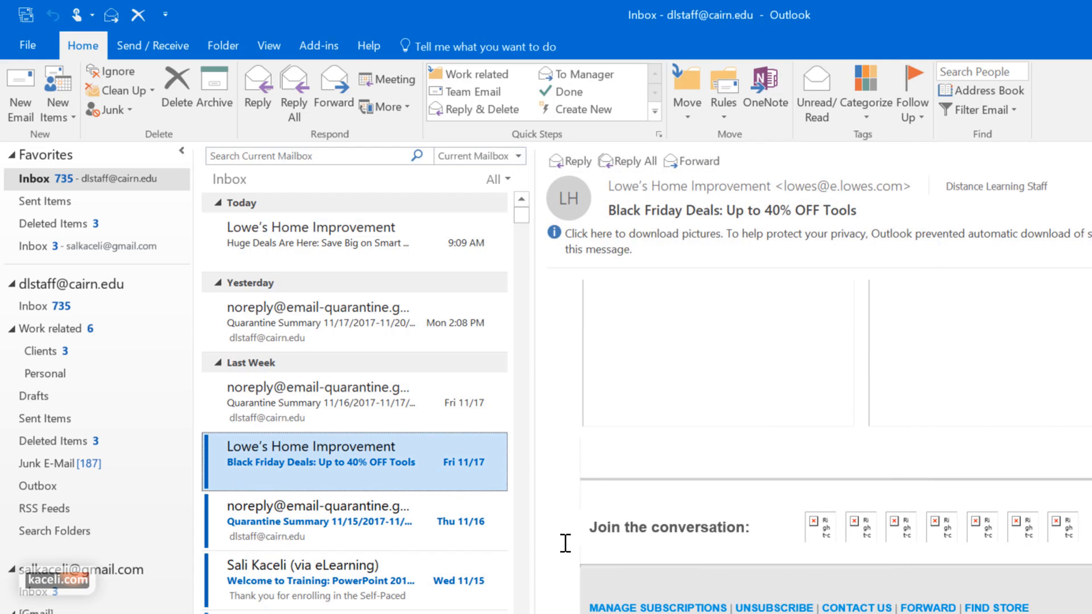
Block the Lowe's sender with Junk > Block Sender and acknowledge the confirmation
key(shift+F10)
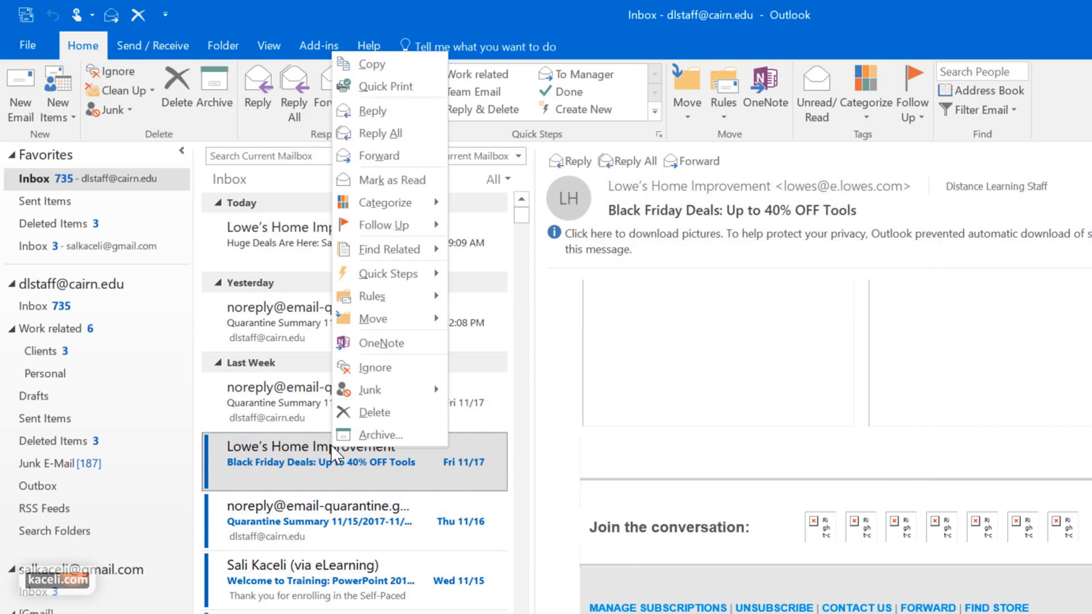
mouse_move(390, 393)
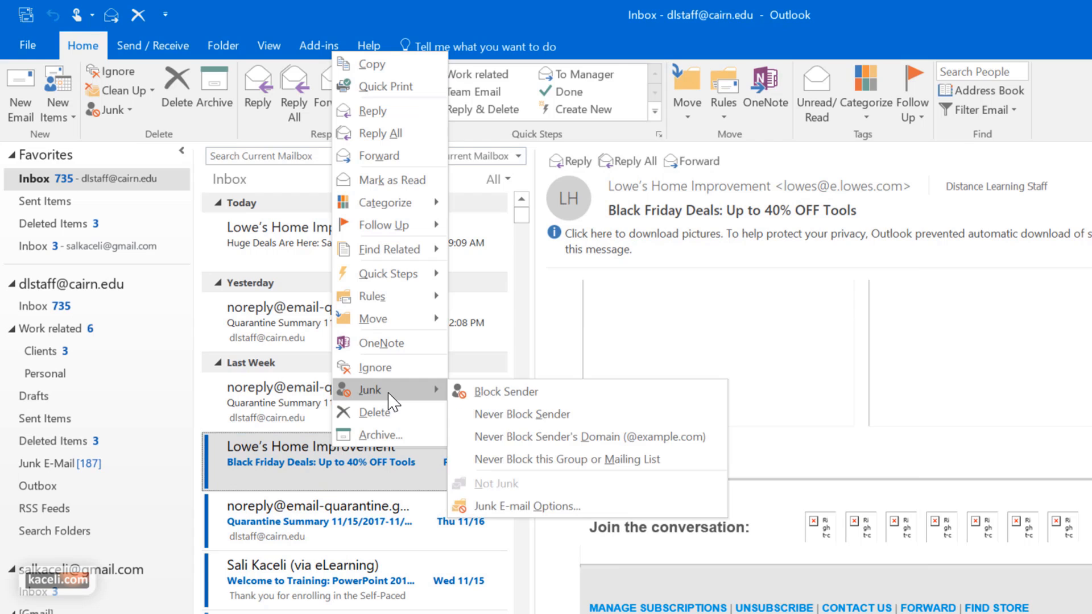
click(488, 392)
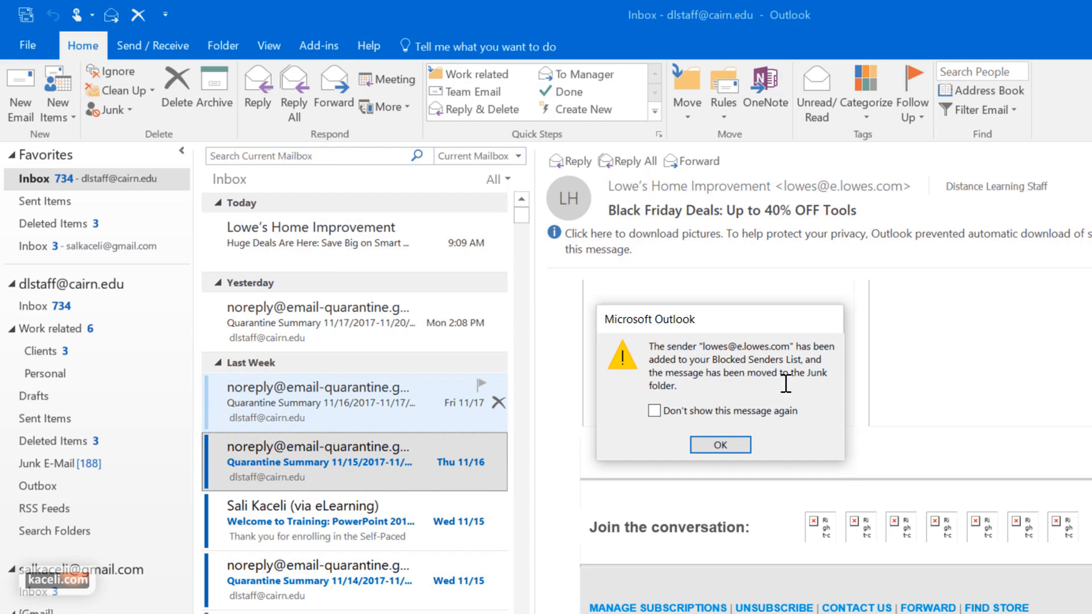
click(720, 445)
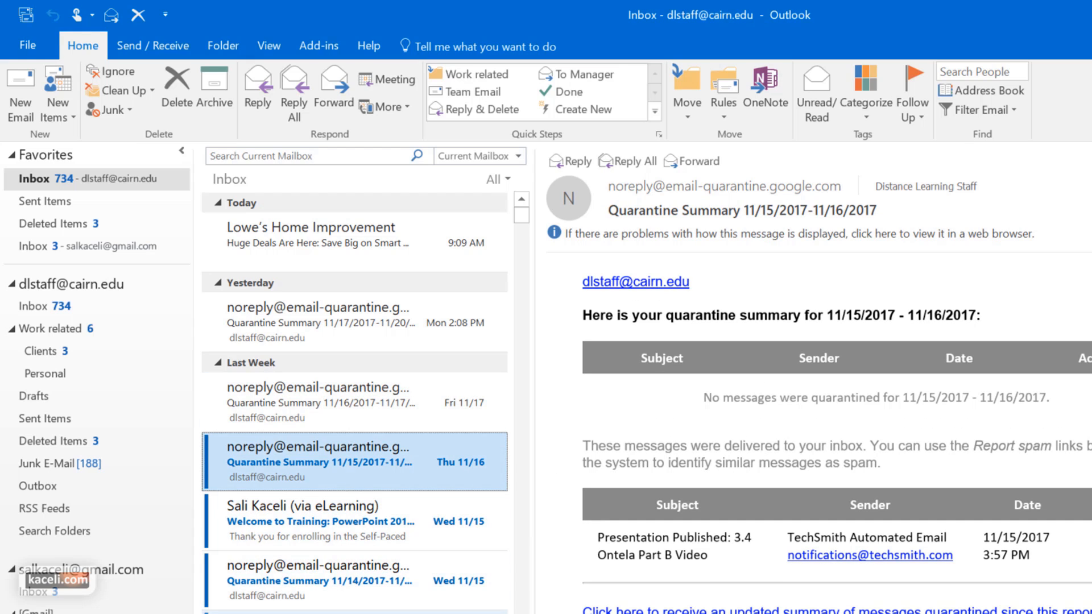
click(355, 613)
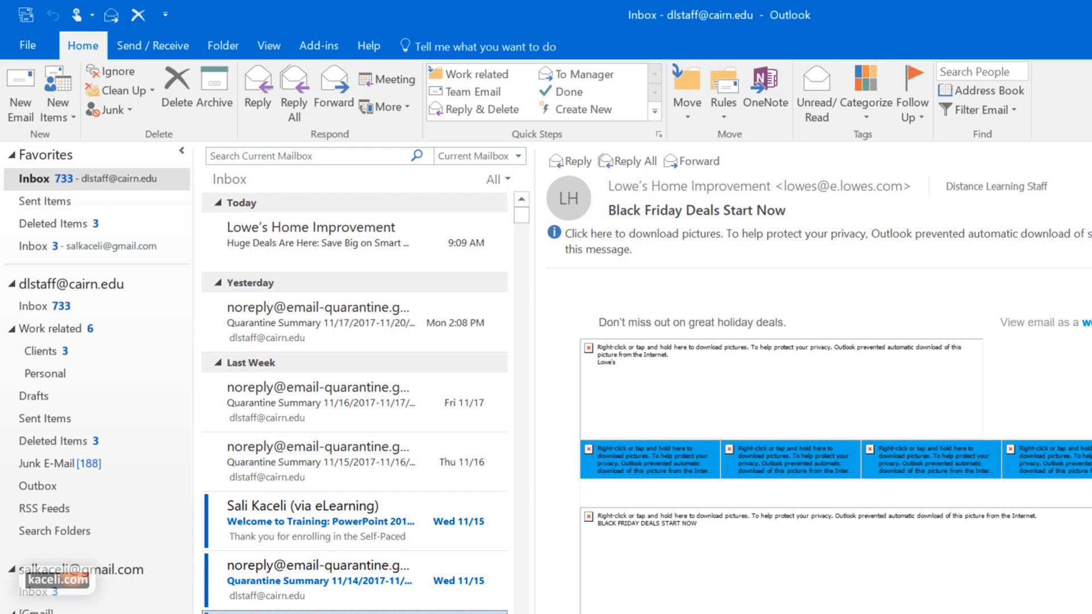
right_click(337, 571)
mouse_move(374, 569)
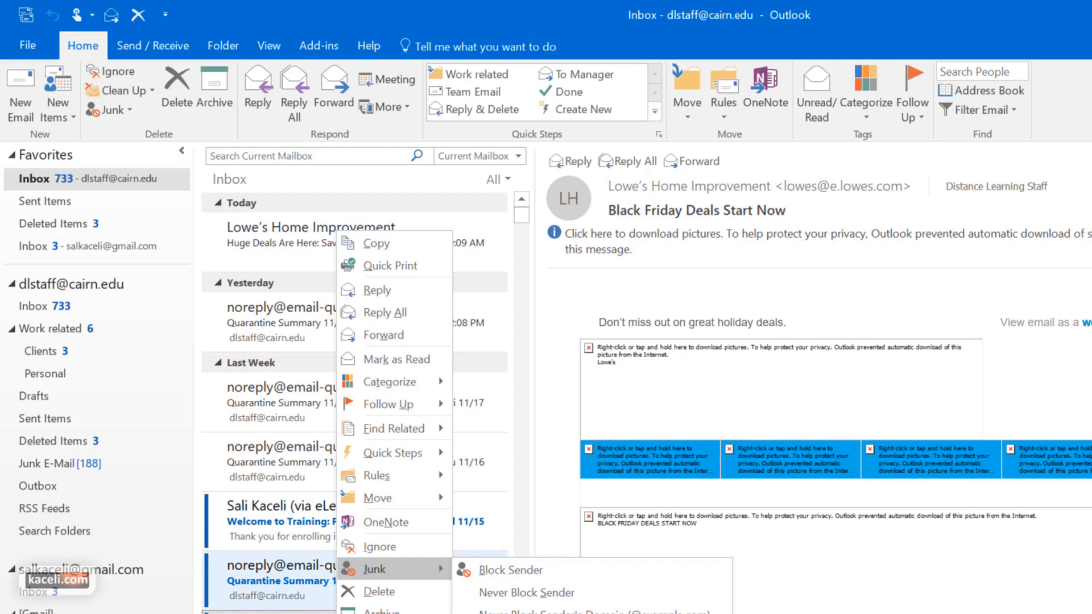
click(589, 613)
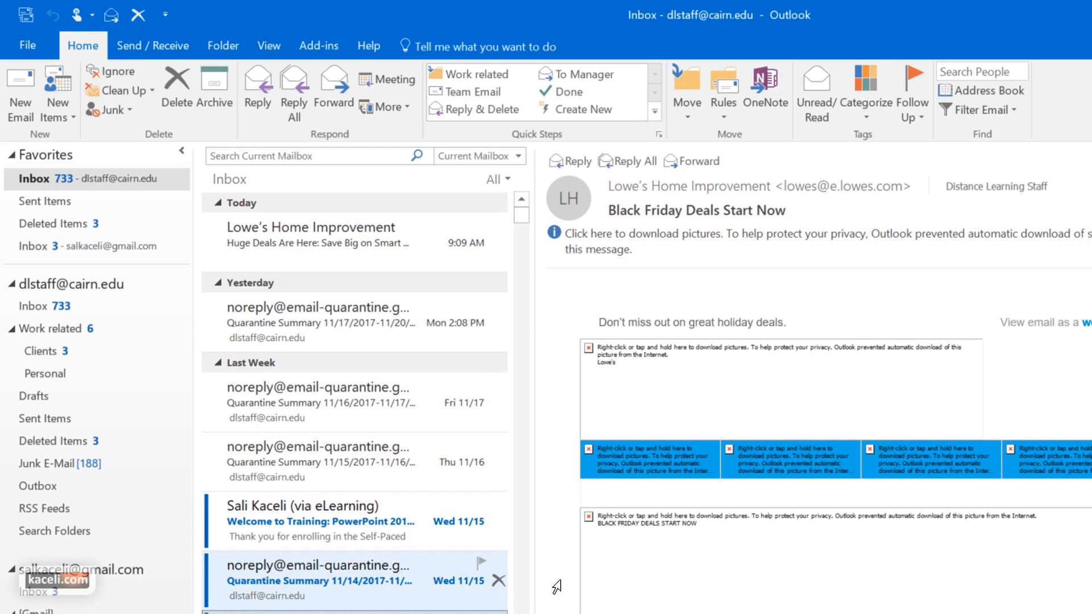
click(48, 307)
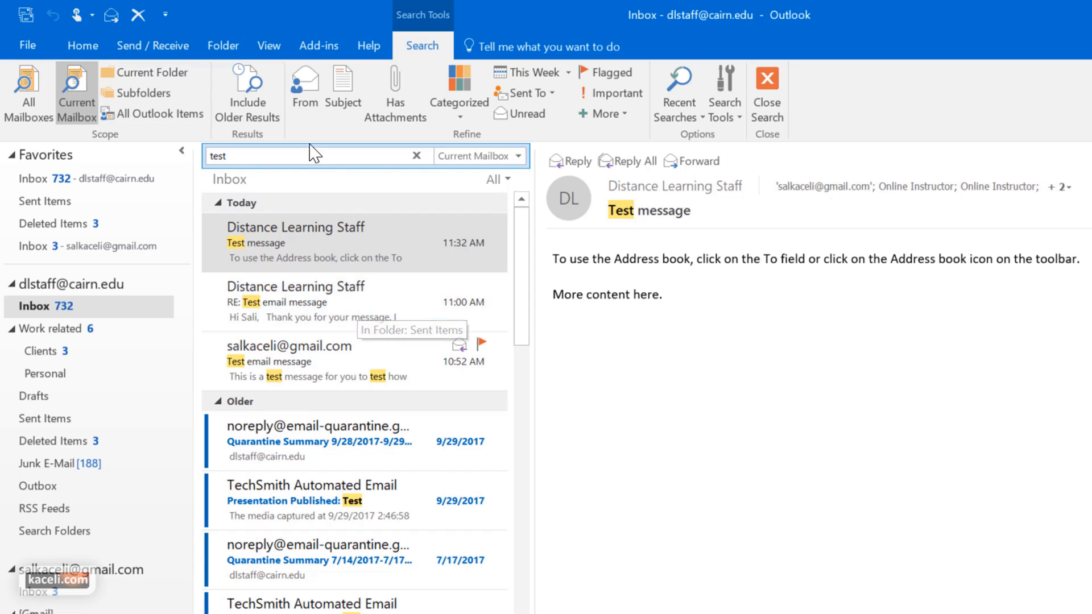
Select the Distance Learning Staff Test message and show the Categorize colour list
click(322, 243)
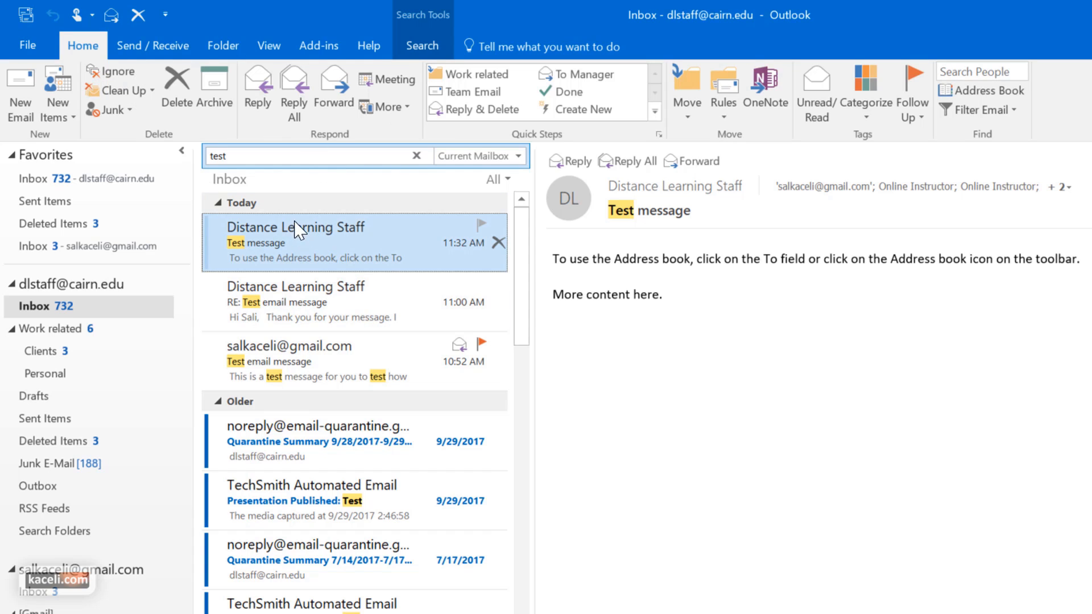
click(887, 121)
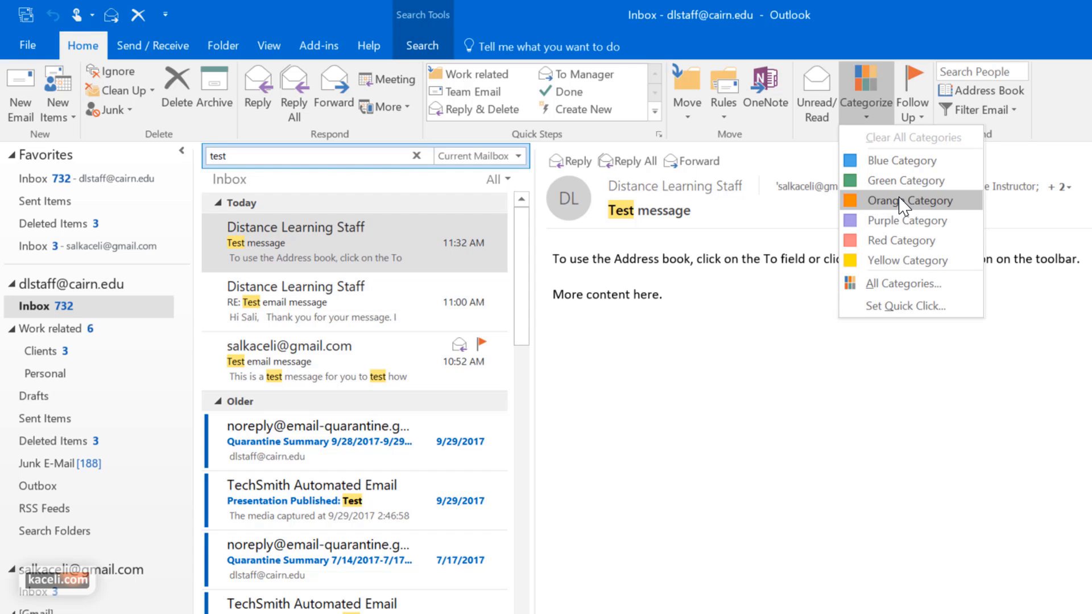
Add a 'Clients' category in dark green with shortcut CTRL+F2 and apply it to the Test message
click(920, 295)
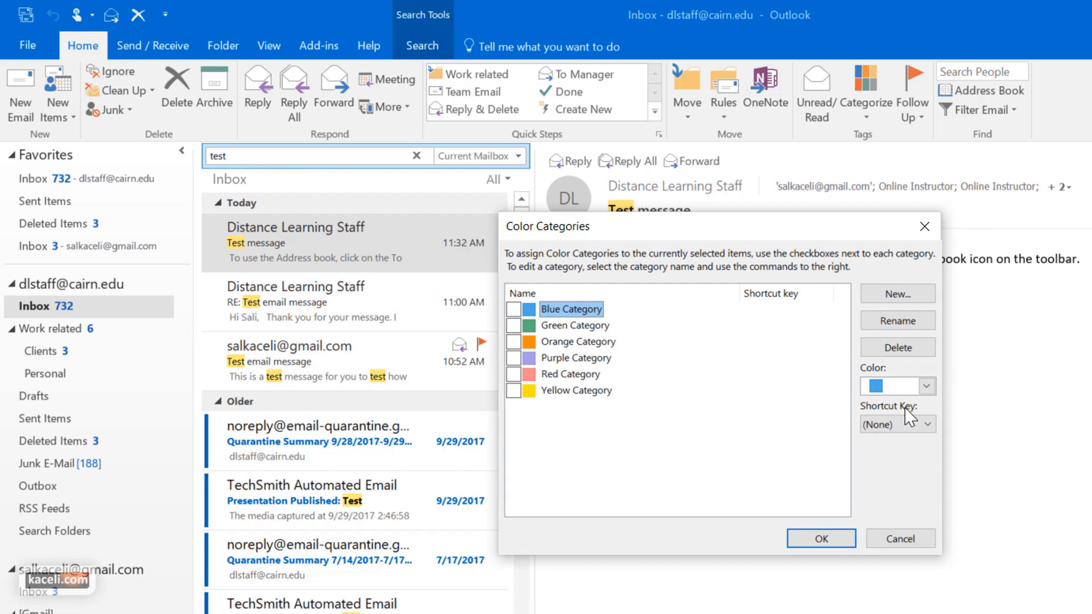
click(926, 386)
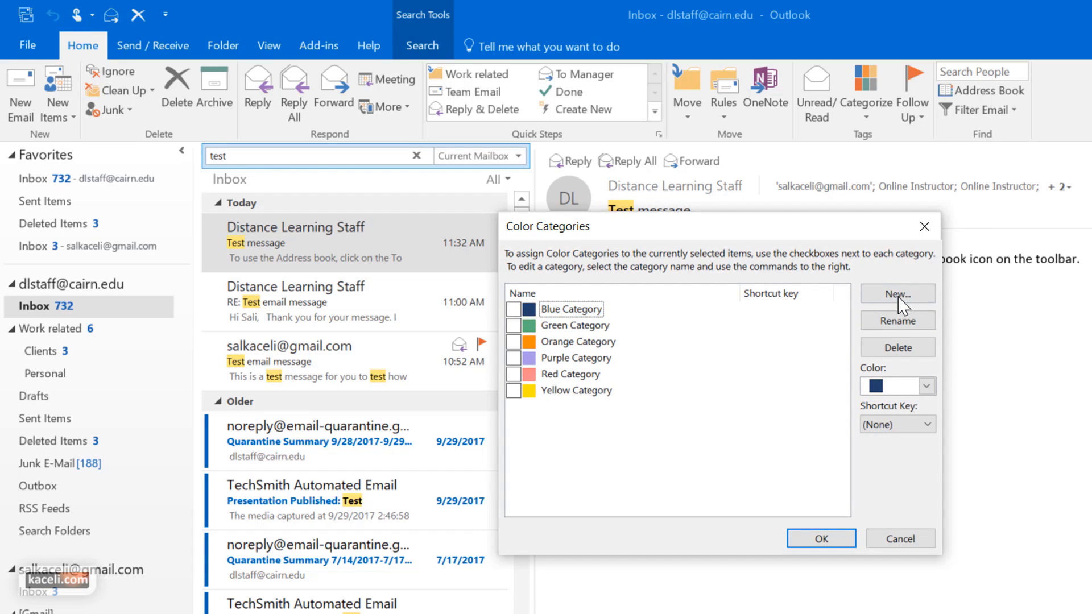
click(898, 294)
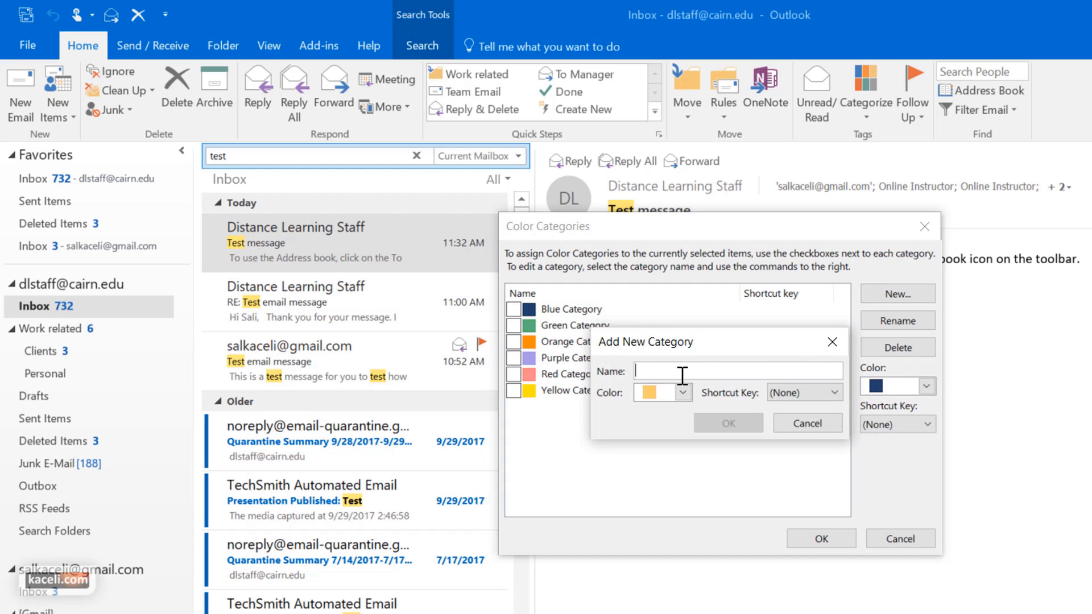
text(Clients)
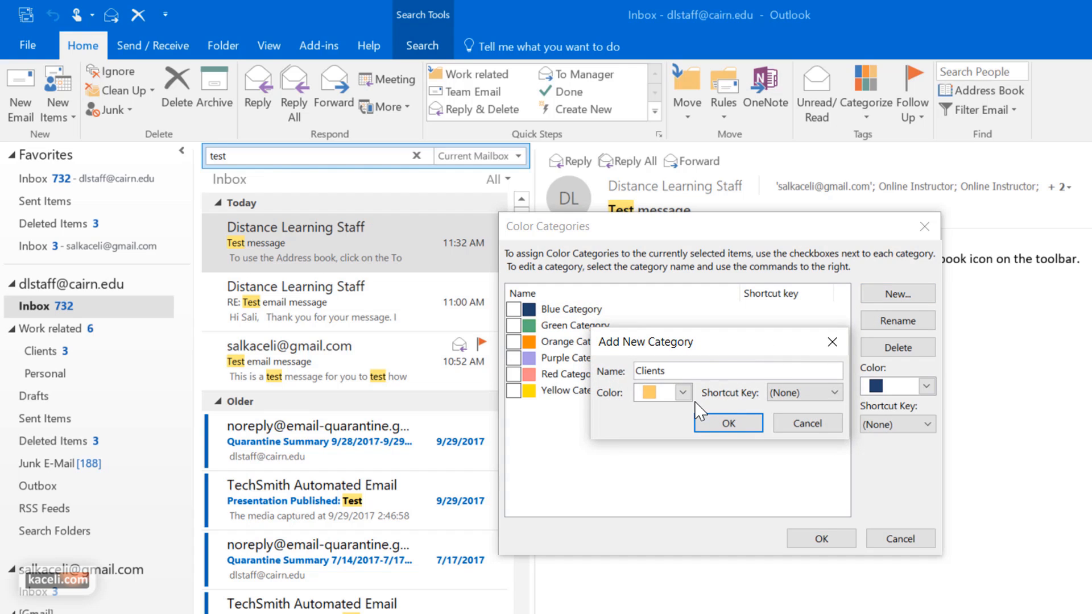
click(682, 392)
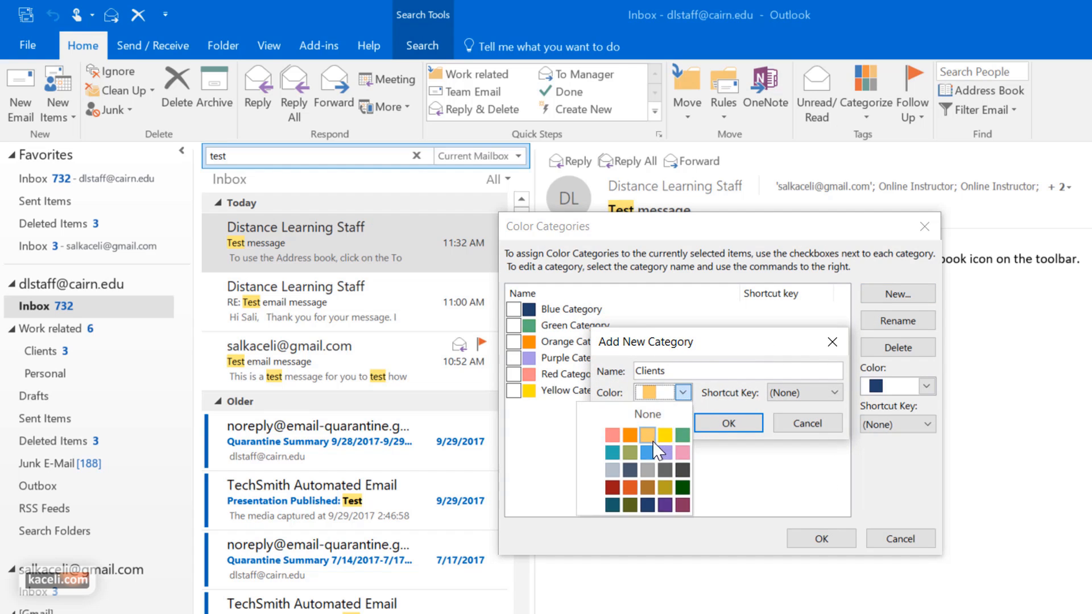
click(683, 487)
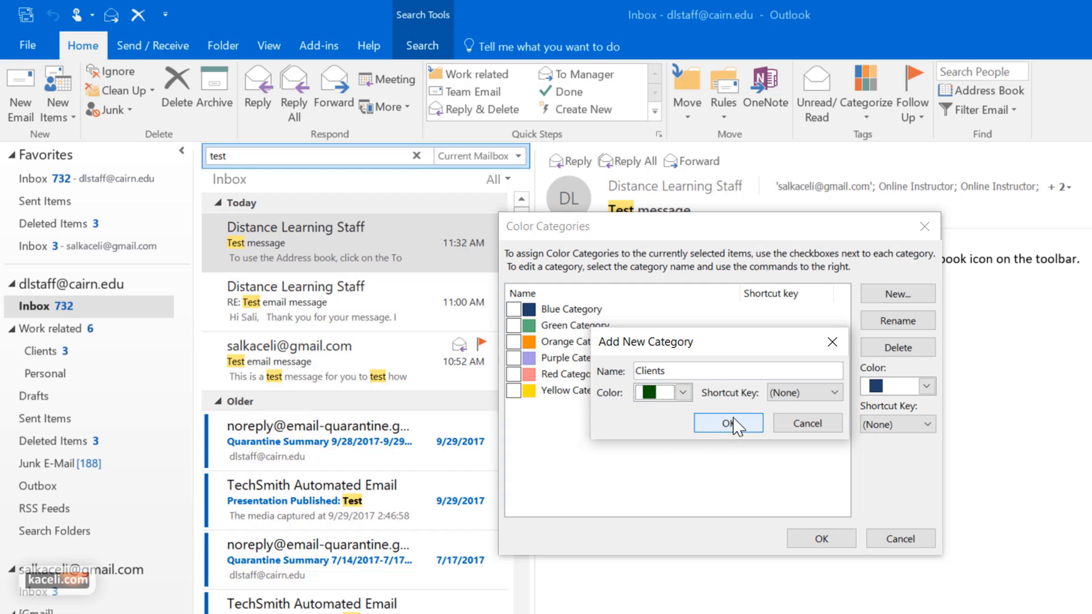
click(804, 393)
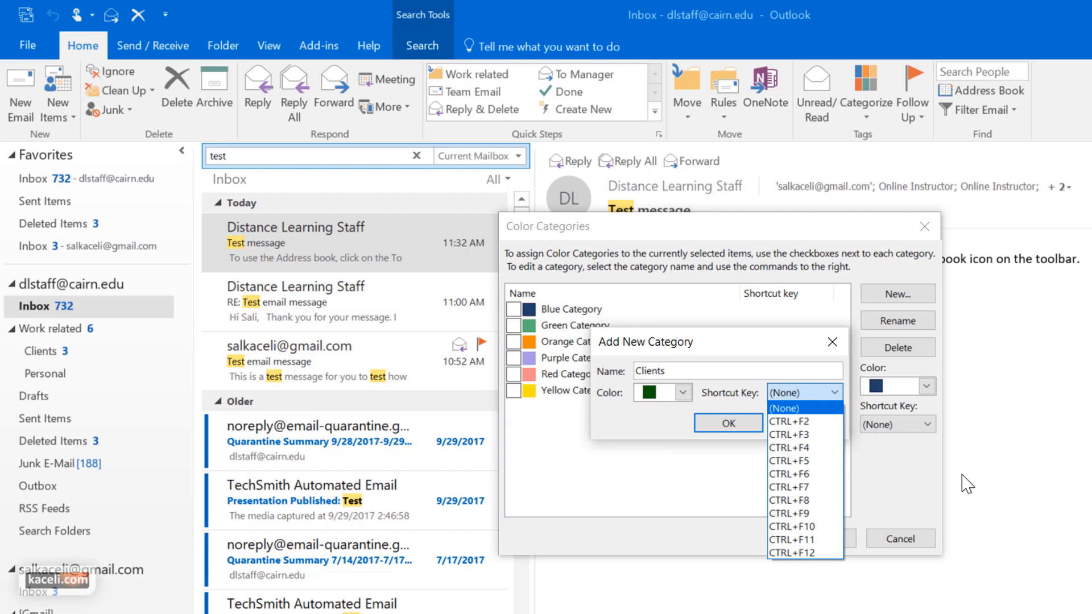
click(799, 422)
click(726, 423)
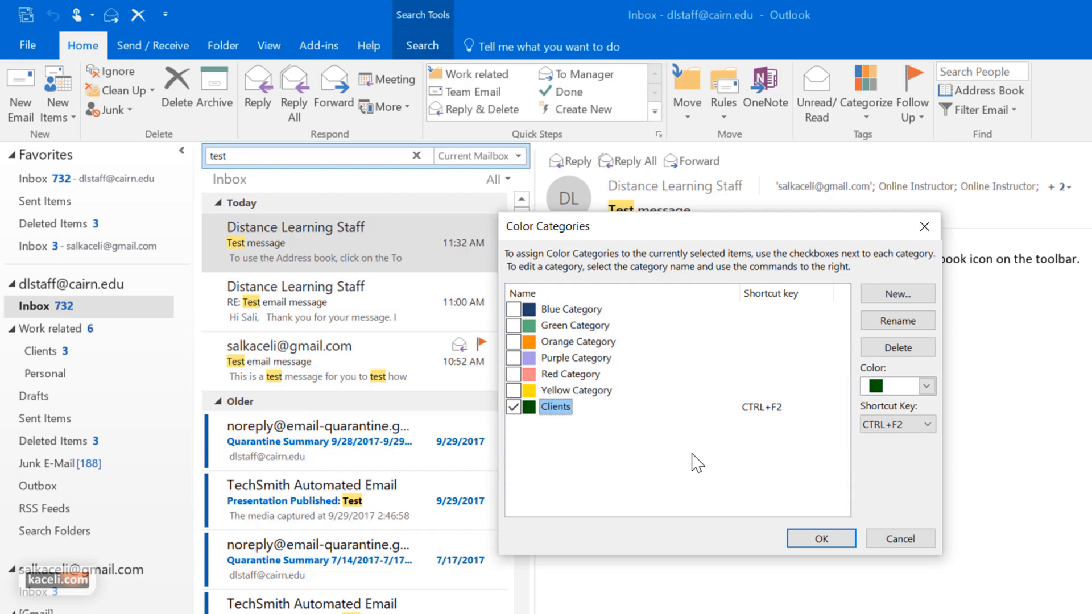
click(823, 539)
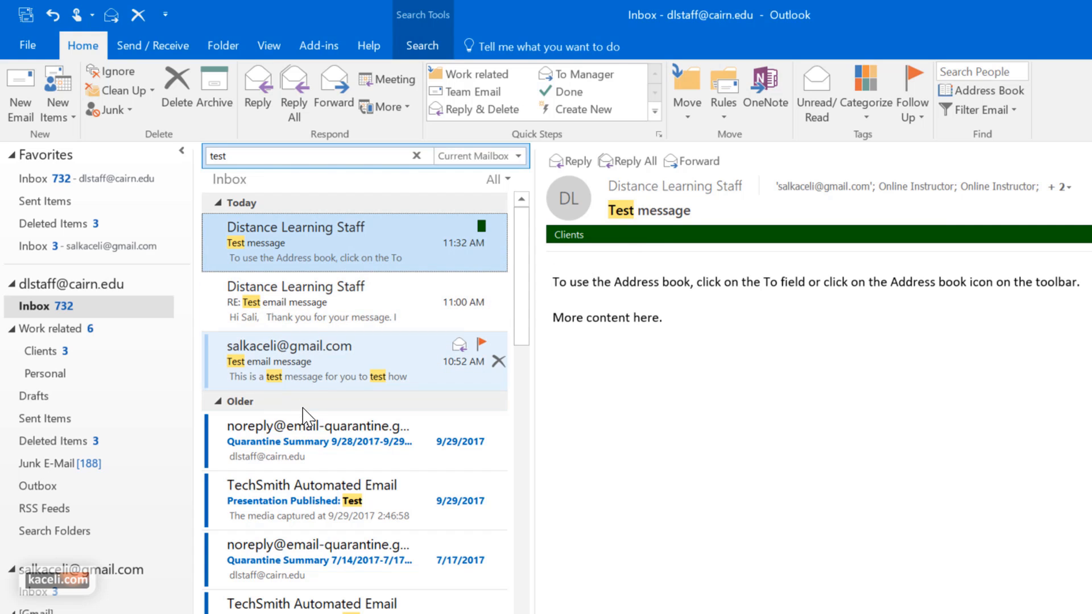
Assign Red Category to the Quarantine Summary 9/28/2017-9/29/2017 message, keeping its default name
click(312, 443)
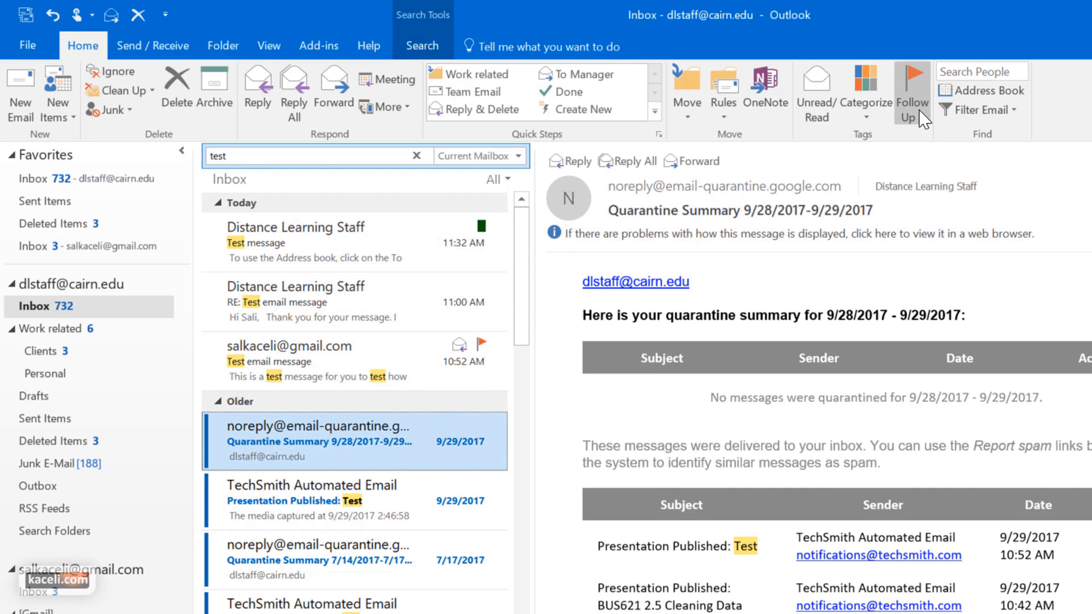
click(922, 117)
click(865, 99)
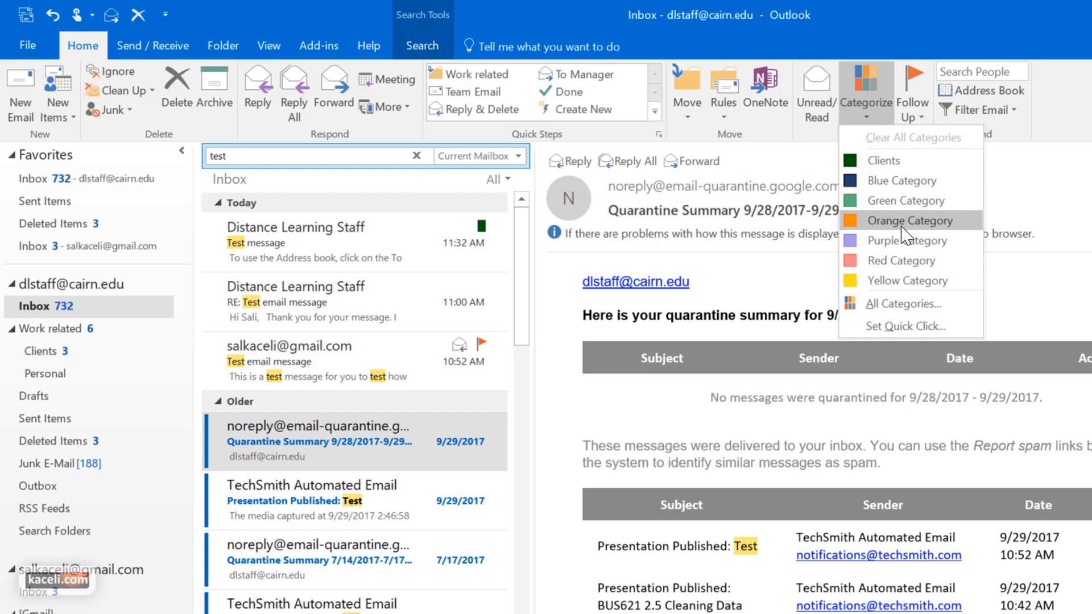
click(909, 263)
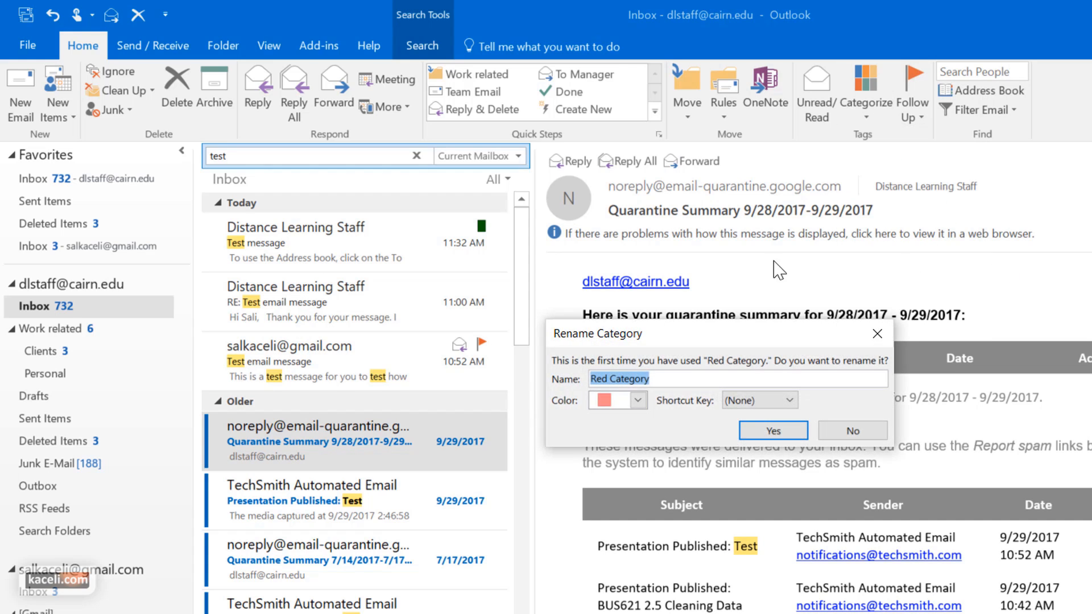
click(790, 437)
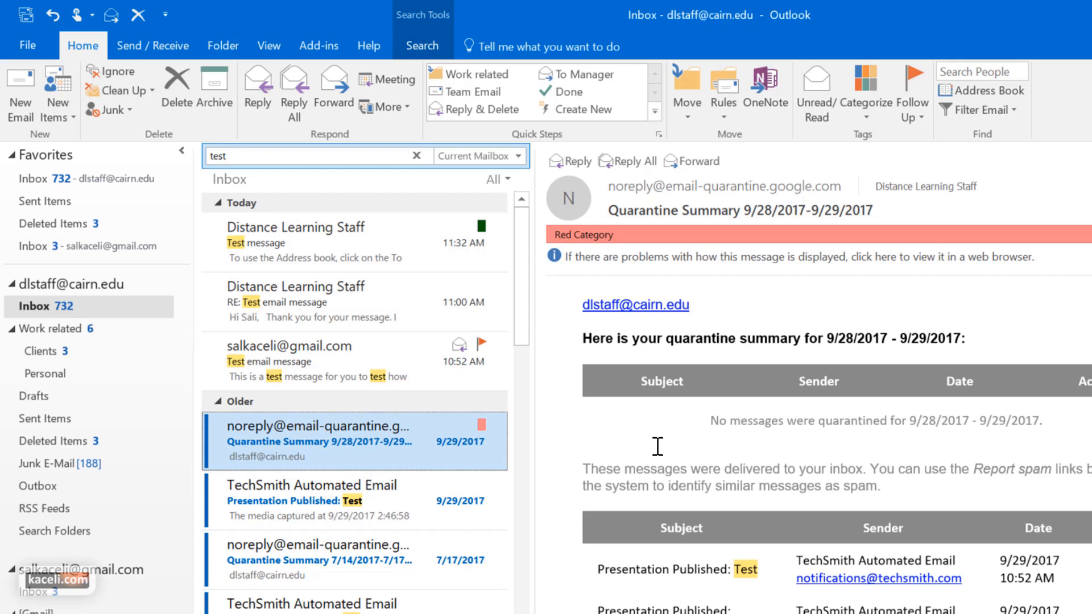
click(875, 113)
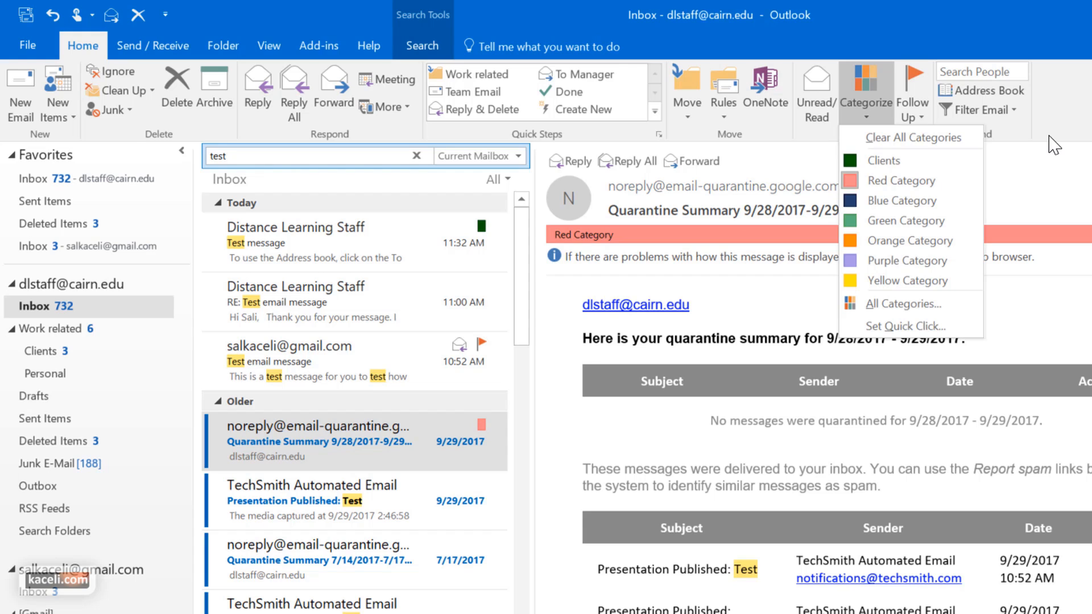
click(291, 232)
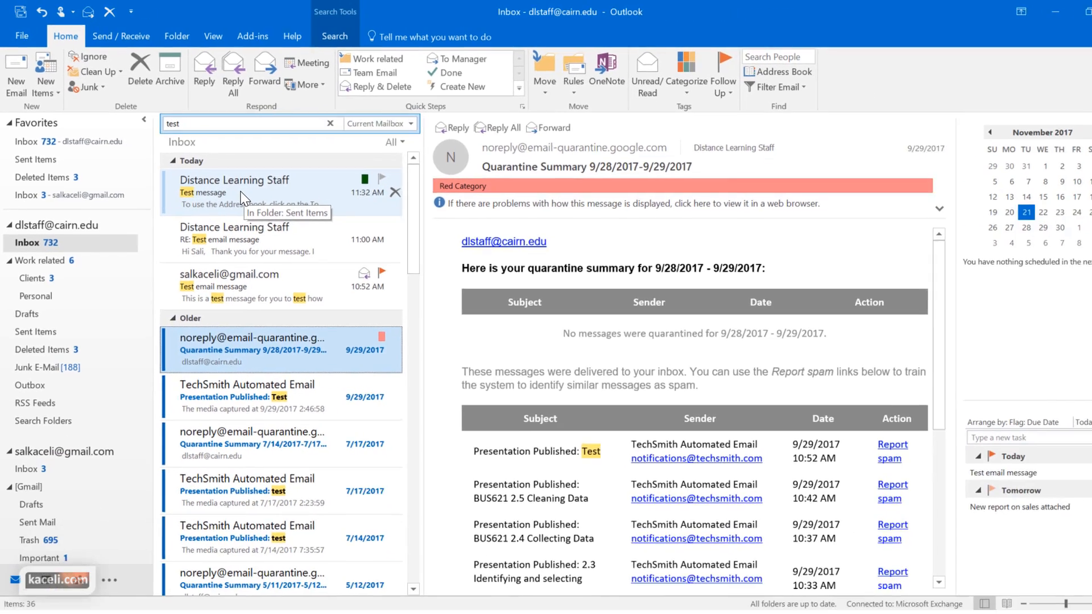
Flag the Distance Learning Staff Test message for follow-up today so it appears in the task list
click(310, 254)
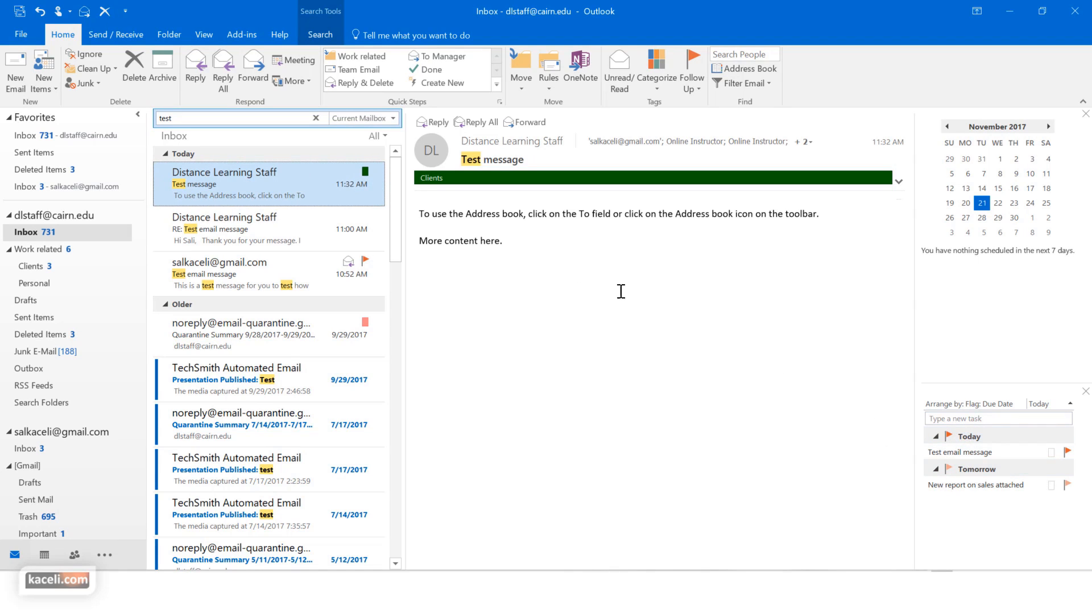
click(365, 170)
scroll(369, 377, down, 1)
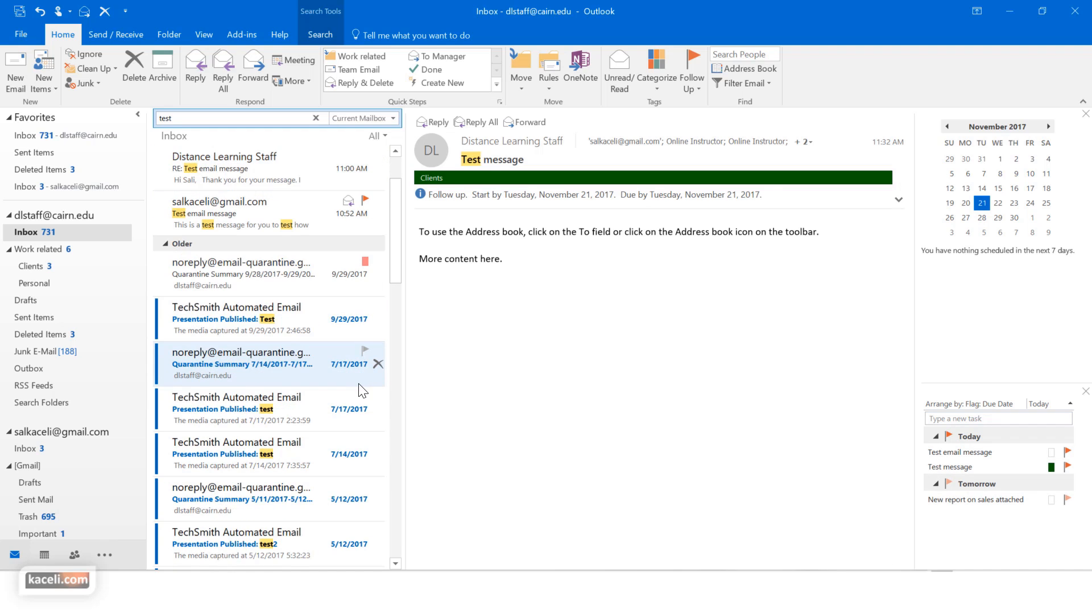
scroll(364, 380, up, 1)
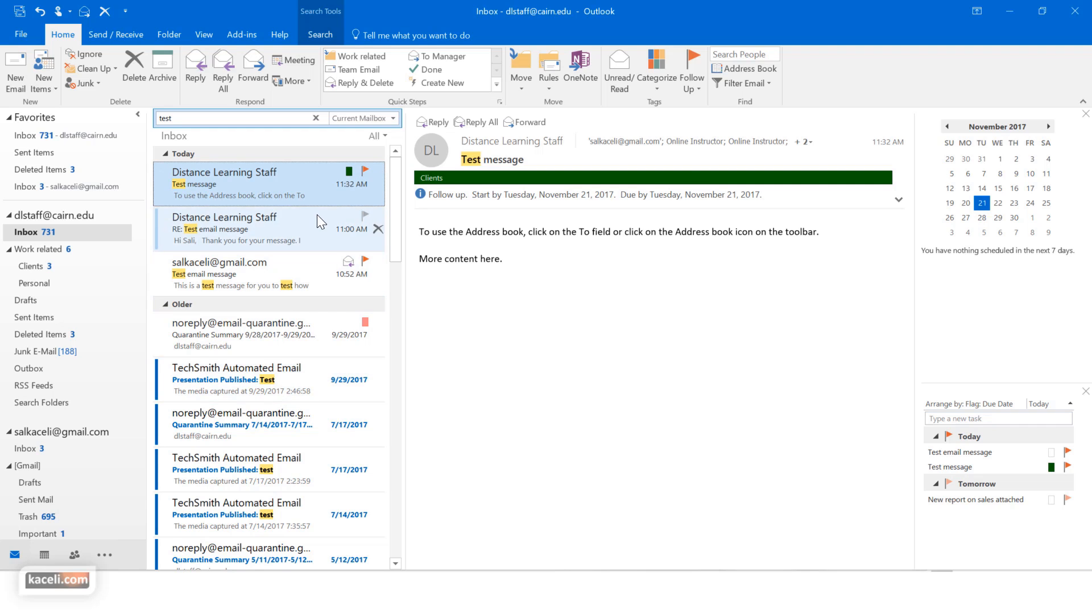
scroll(294, 275, down, 3)
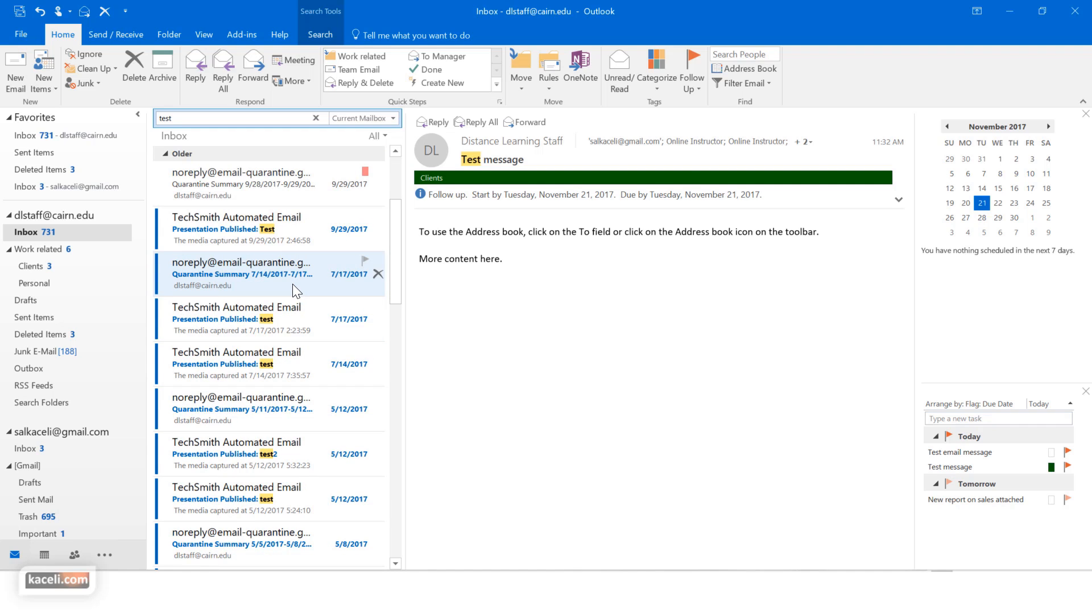
scroll(283, 224, up, 3)
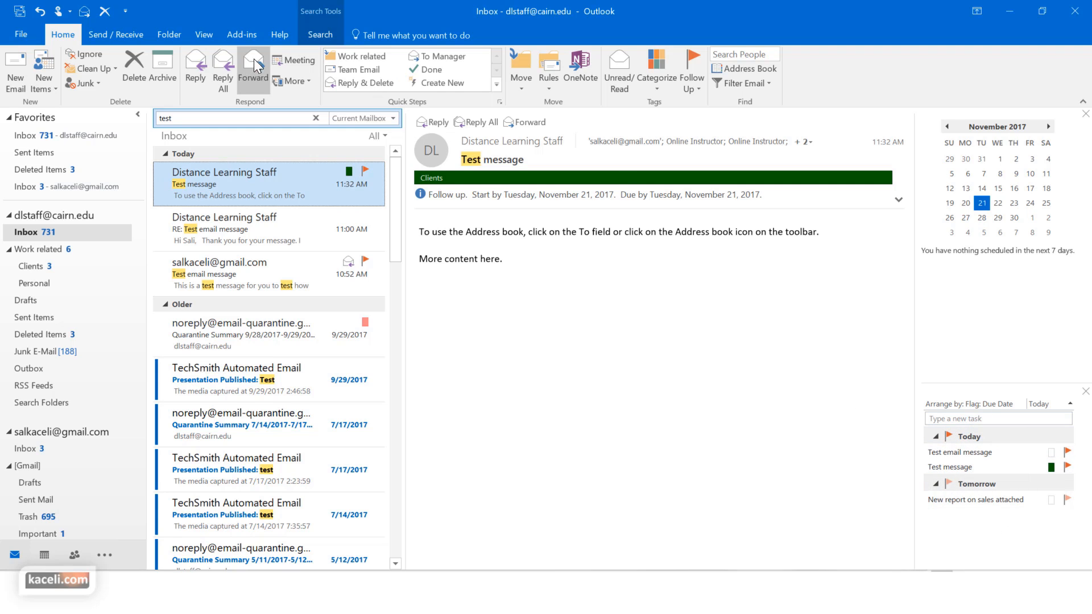
click(200, 36)
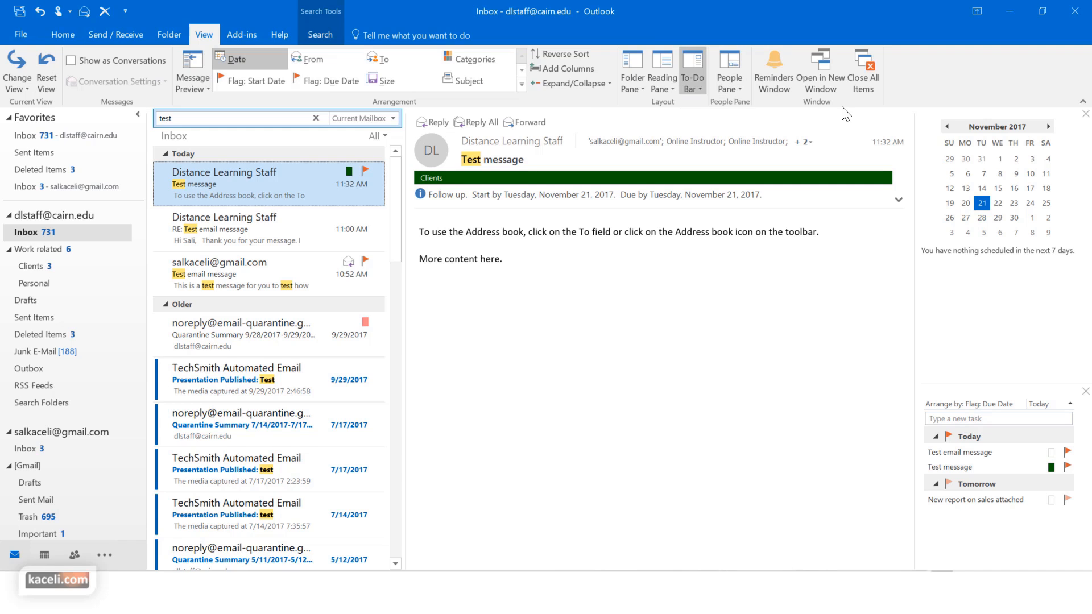
Review the To-Do Bar options unchanged, then open the Test email message from the To-Do task list
click(701, 89)
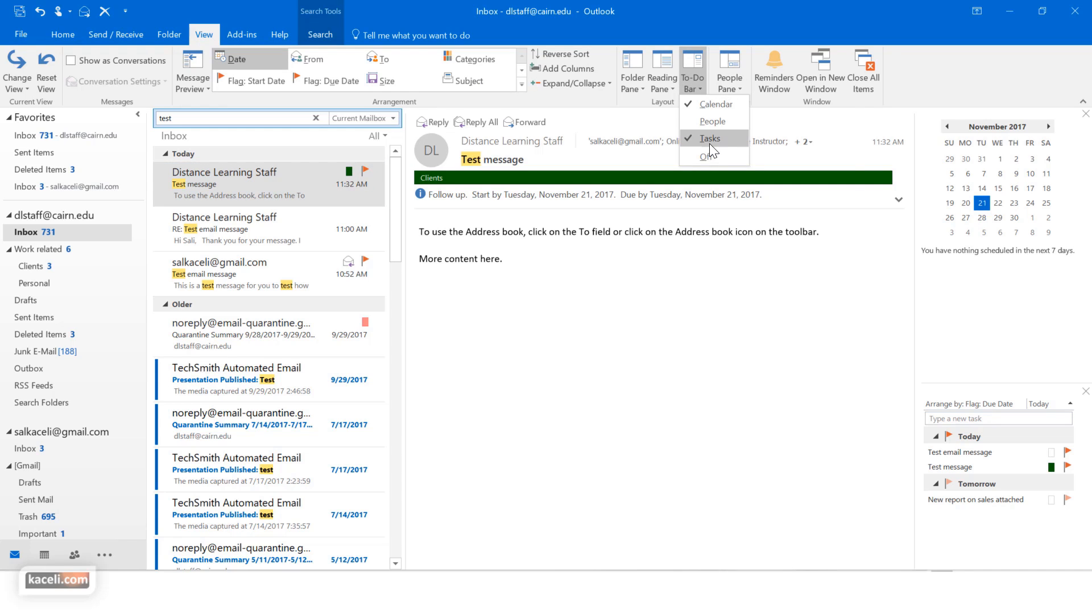
click(756, 449)
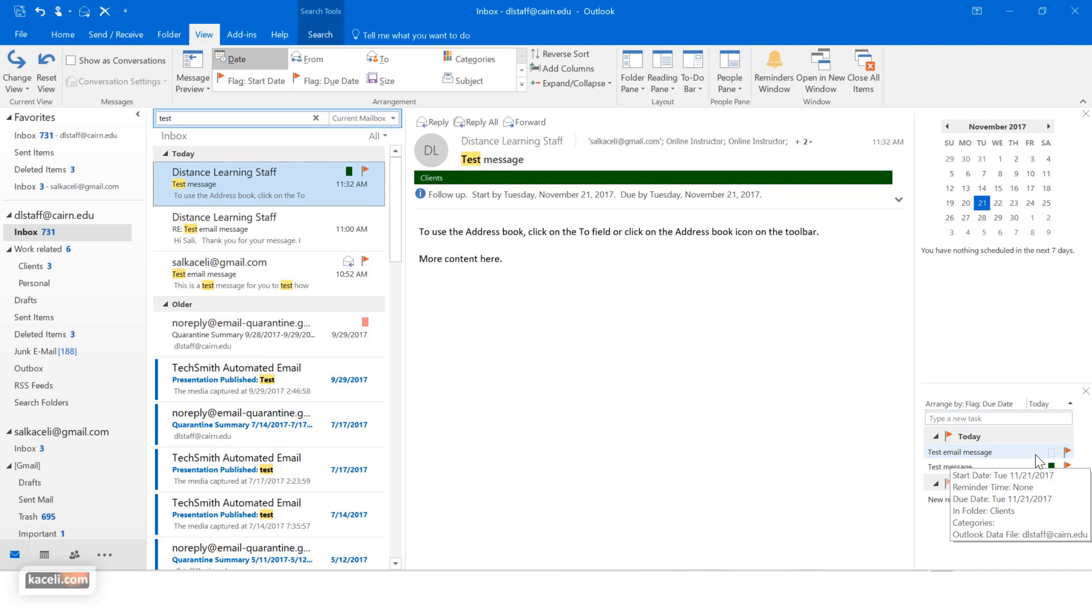
mouse_move(976, 461)
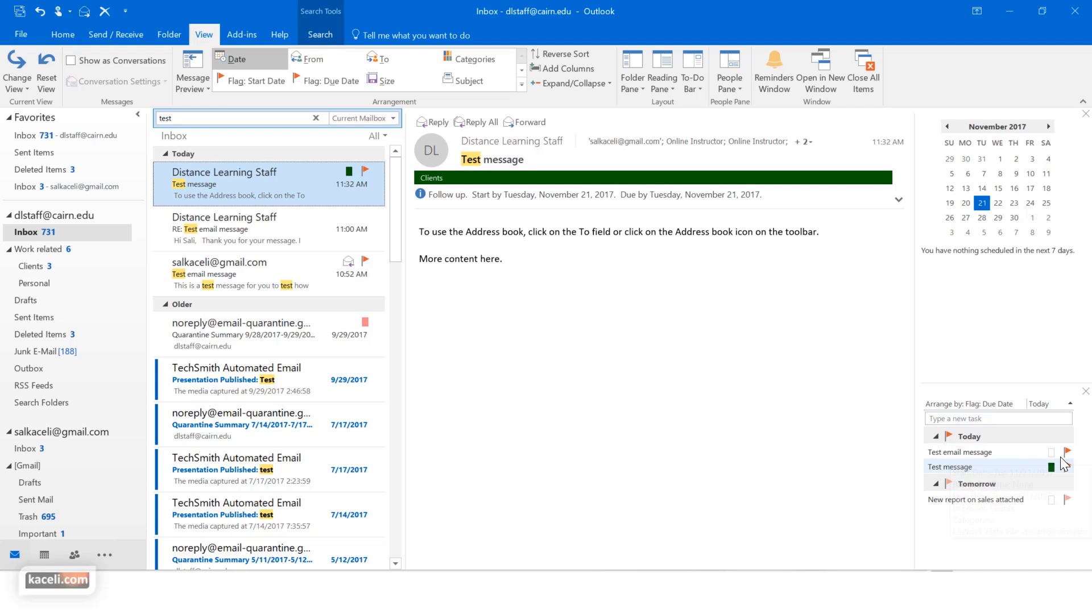
click(961, 454)
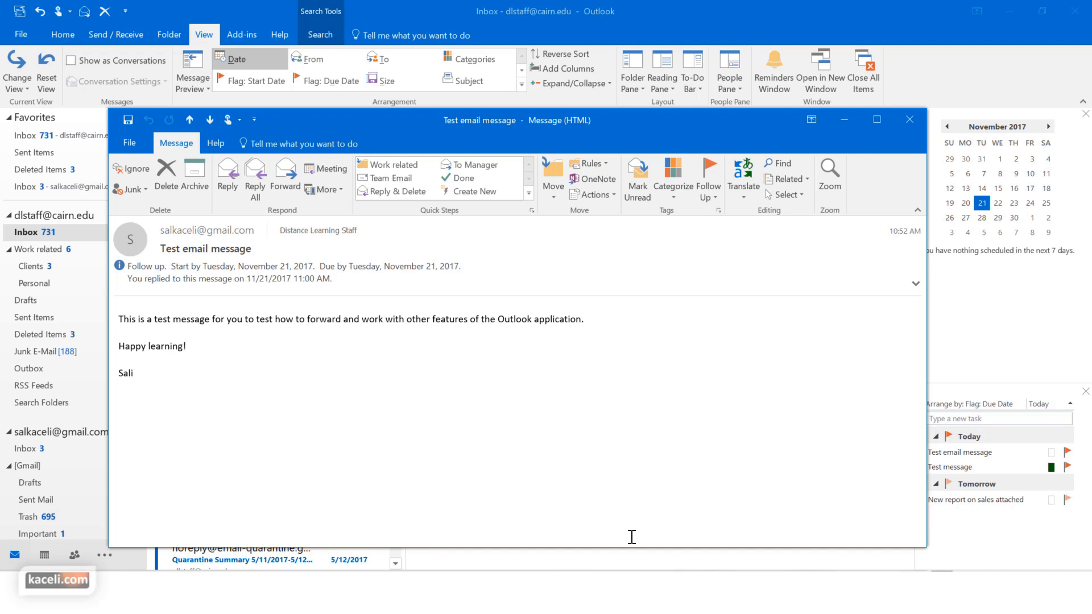
Inspect the custom reminder settings without changes, then close the Test email message window
click(712, 197)
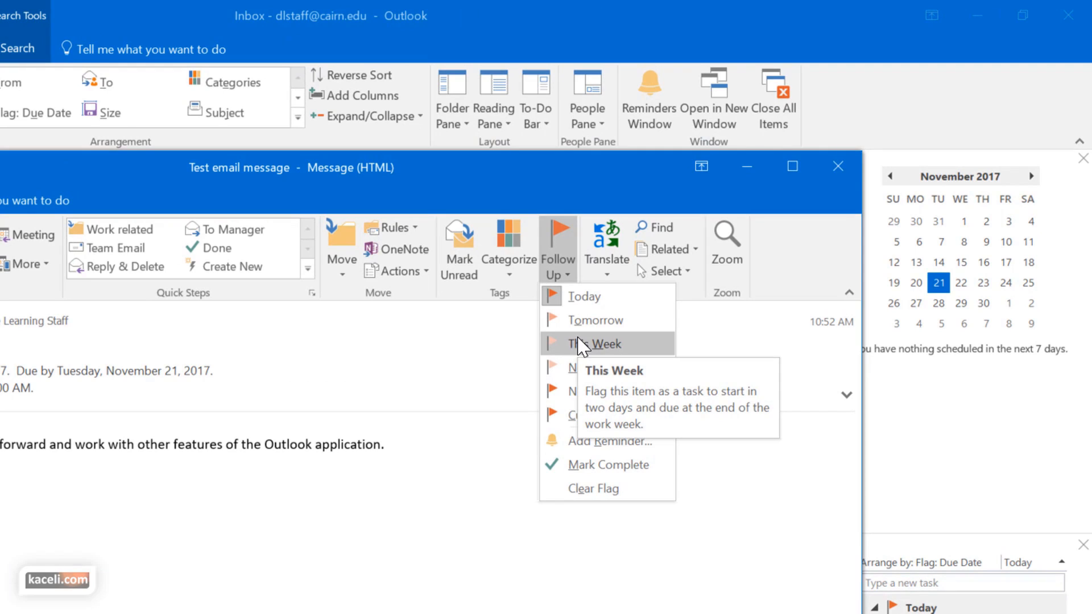
click(613, 449)
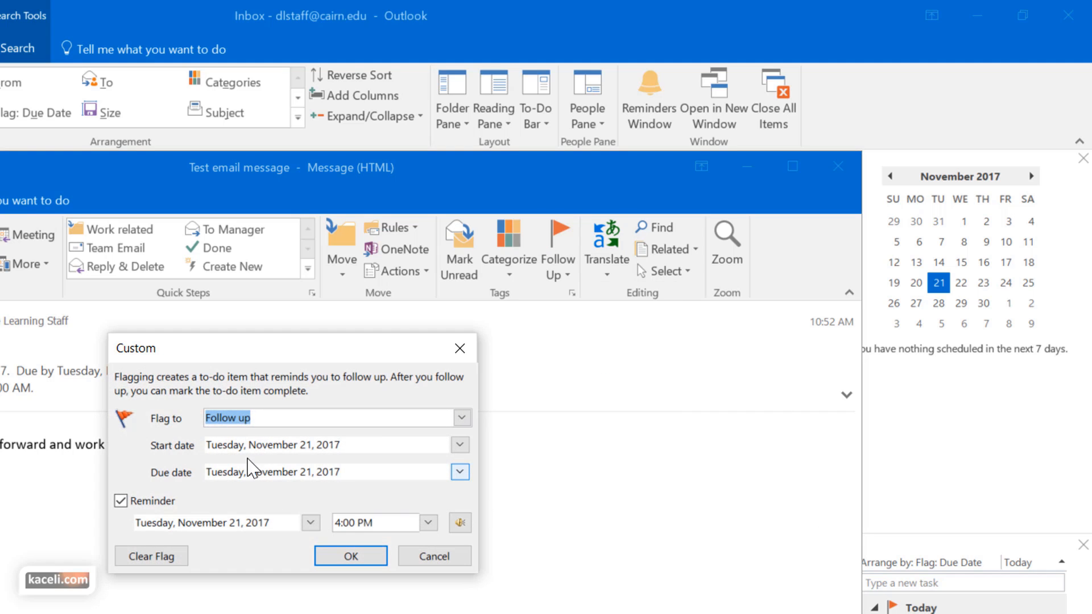
click(446, 561)
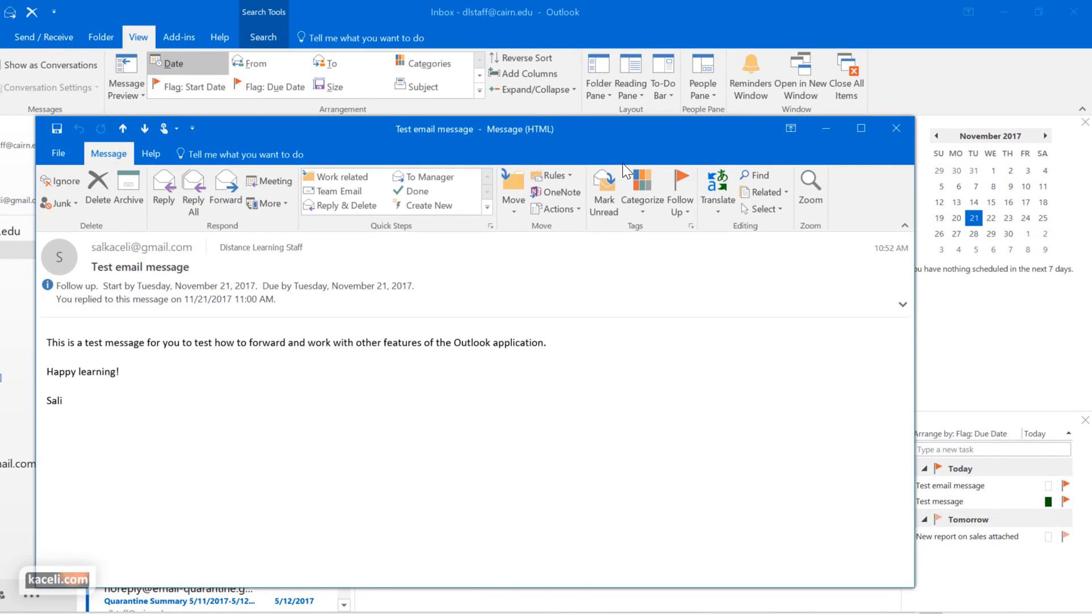
click(901, 130)
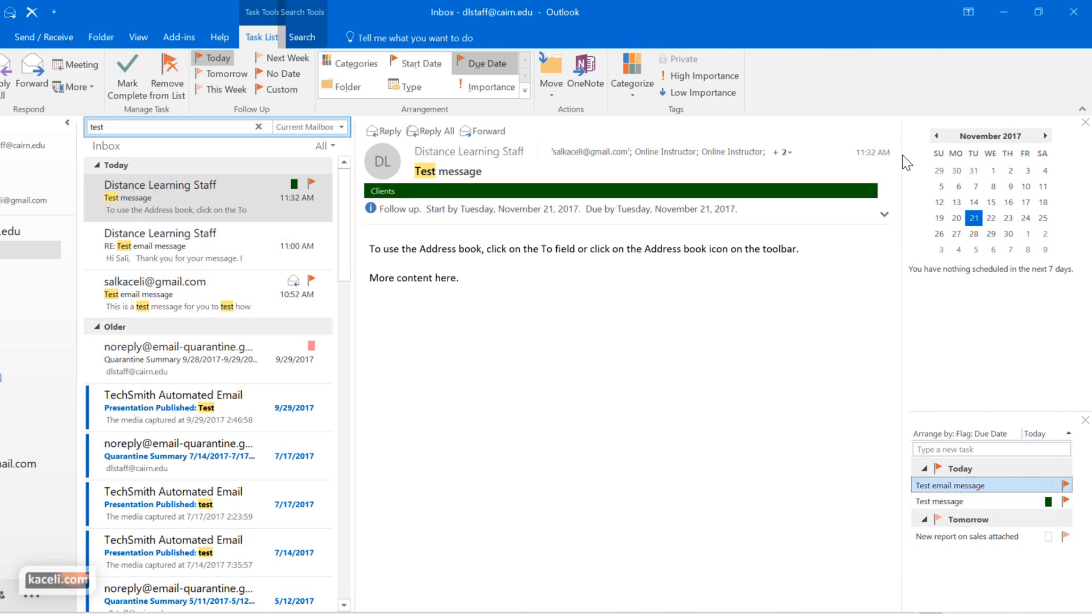
mouse_move(1058, 494)
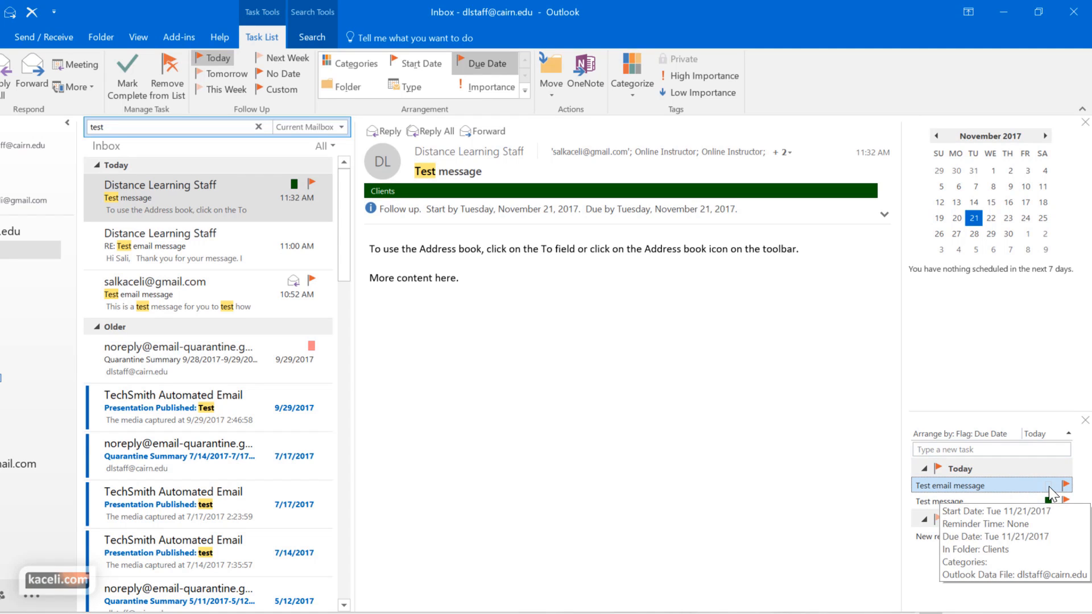
click(1065, 485)
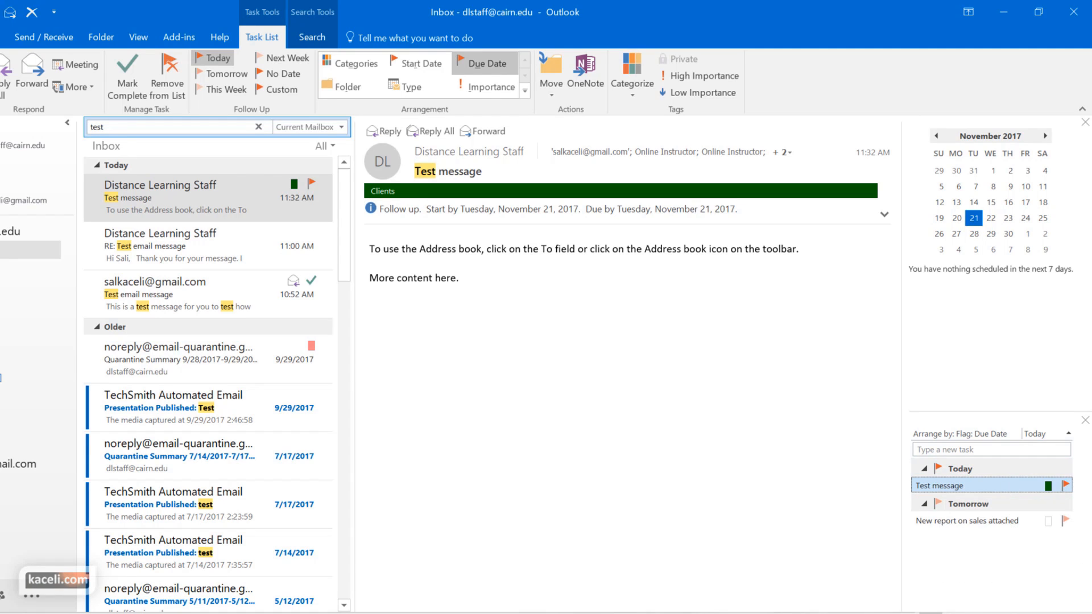
double_click(966, 486)
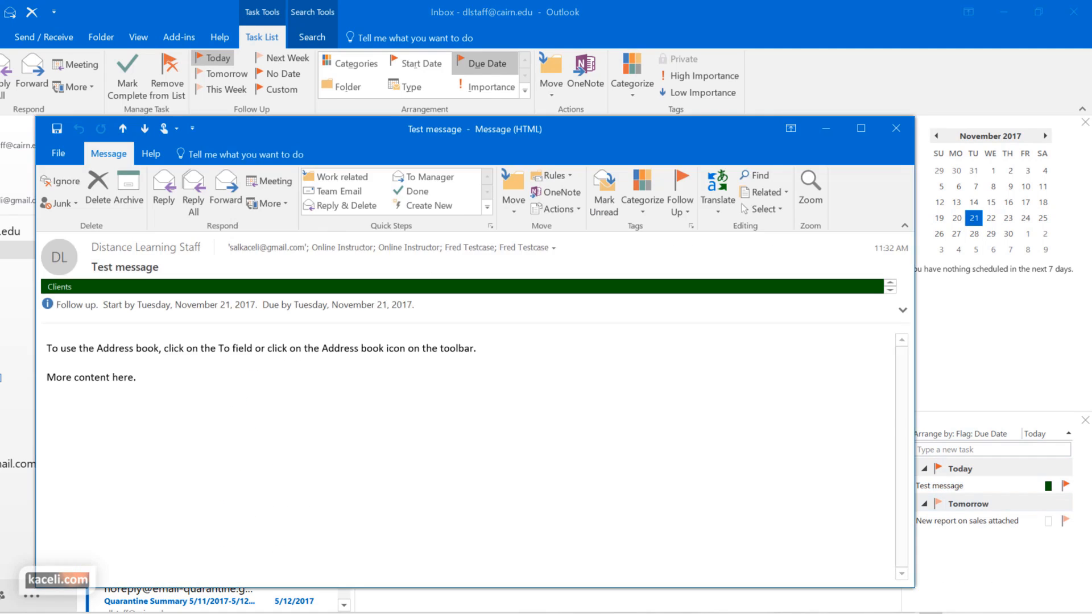
click(691, 214)
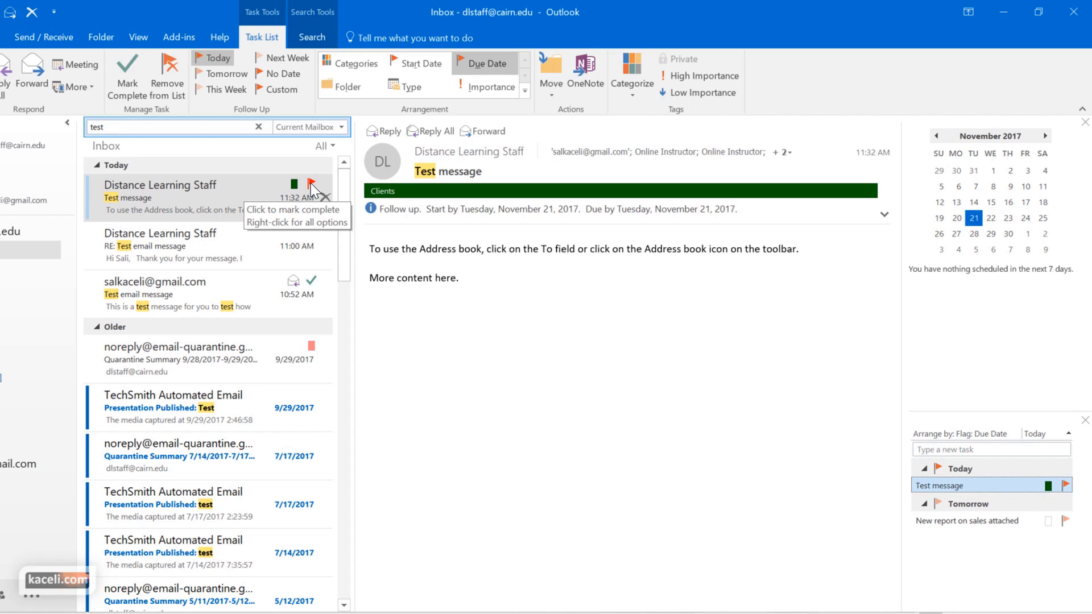
right_click(312, 185)
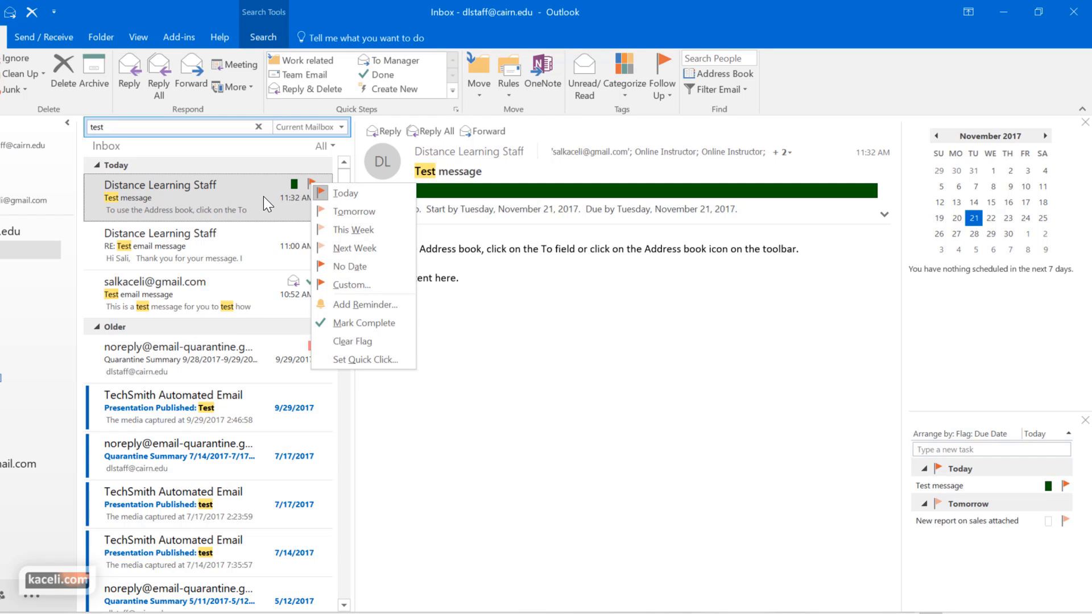
click(264, 222)
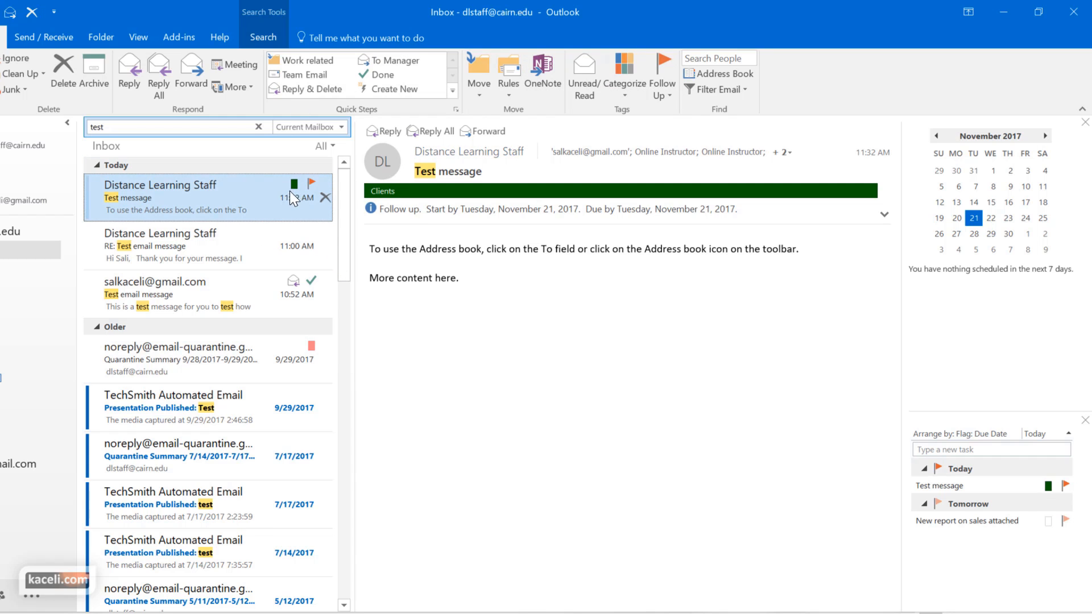
right_click(254, 193)
mouse_move(297, 339)
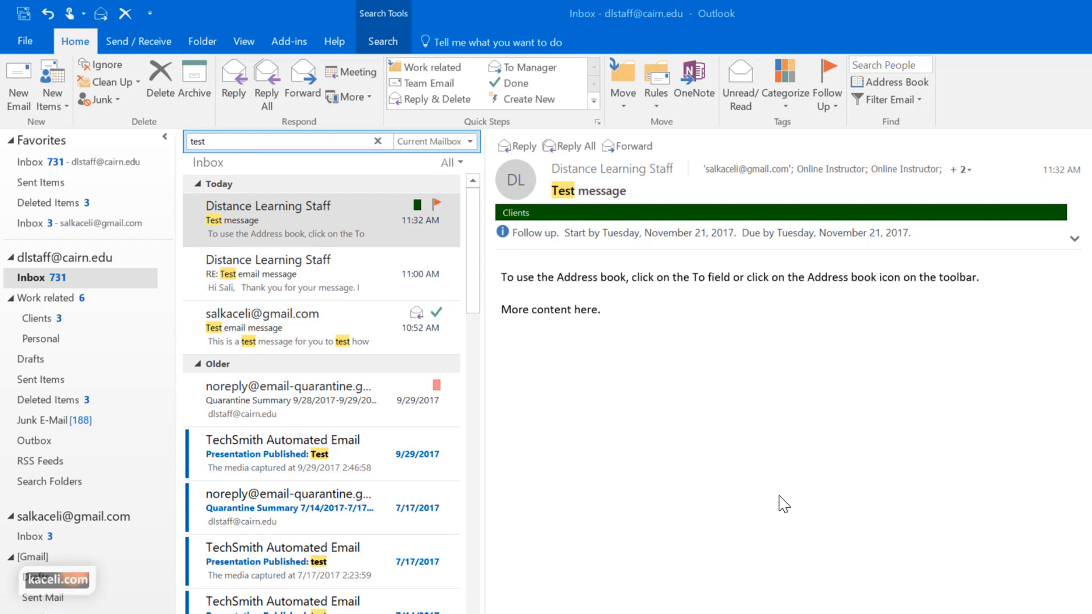
click(897, 520)
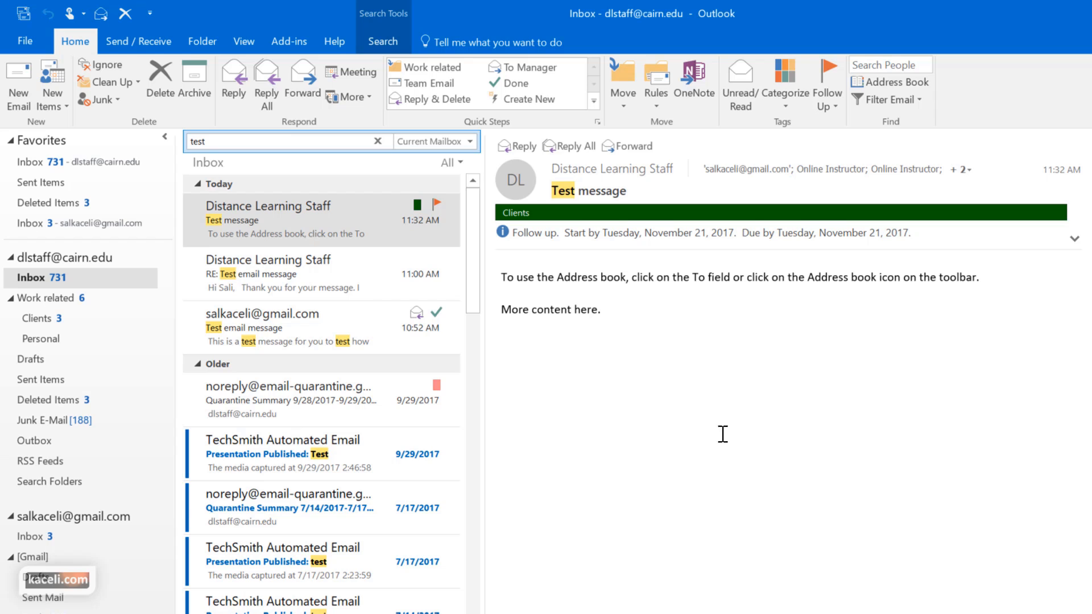
Turn on sending automatic replies from the account's Automatic Replies settings
click(25, 37)
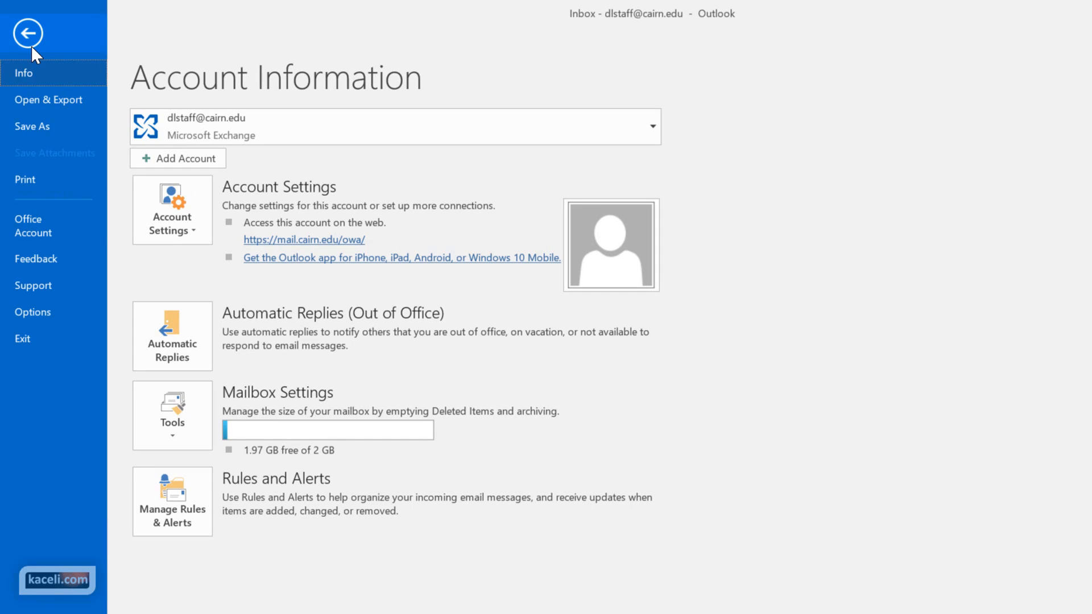
click(188, 364)
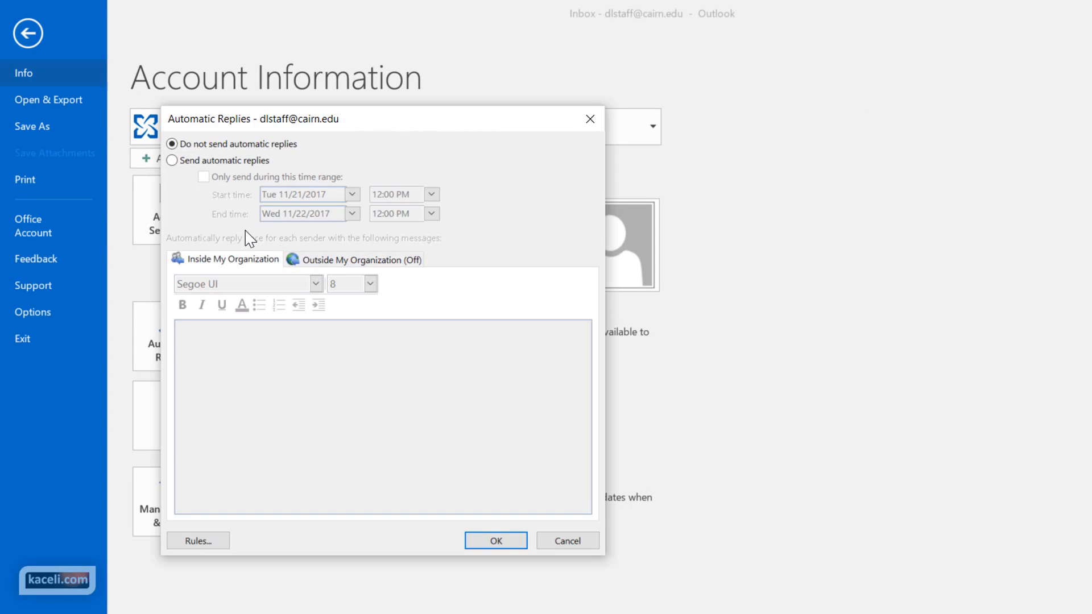
click(173, 162)
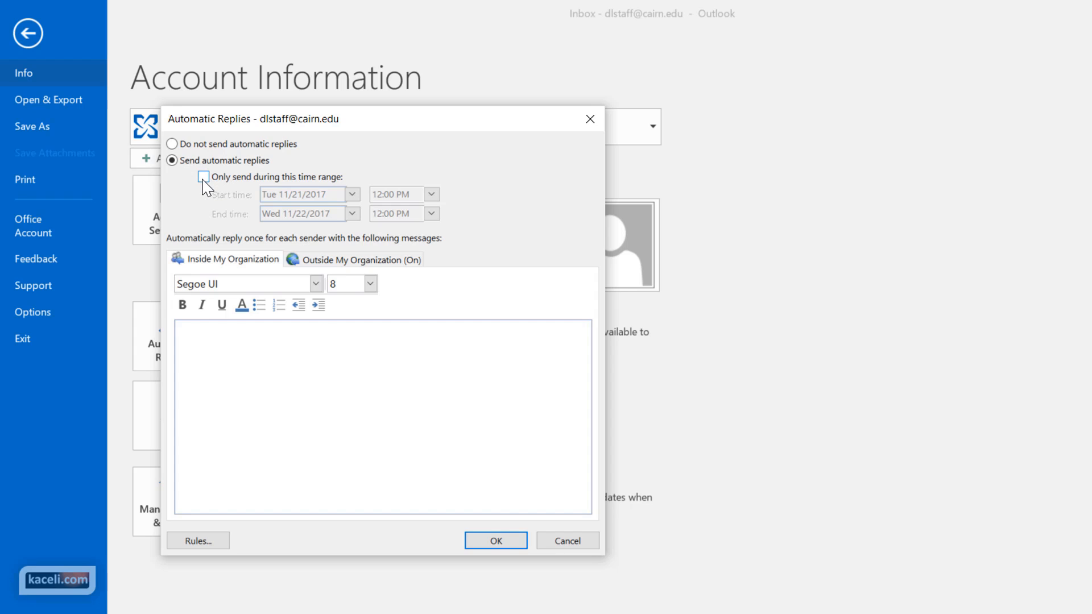
Limit automatic replies to a time range starting at 8:00 PM and ending on the 24th
click(203, 179)
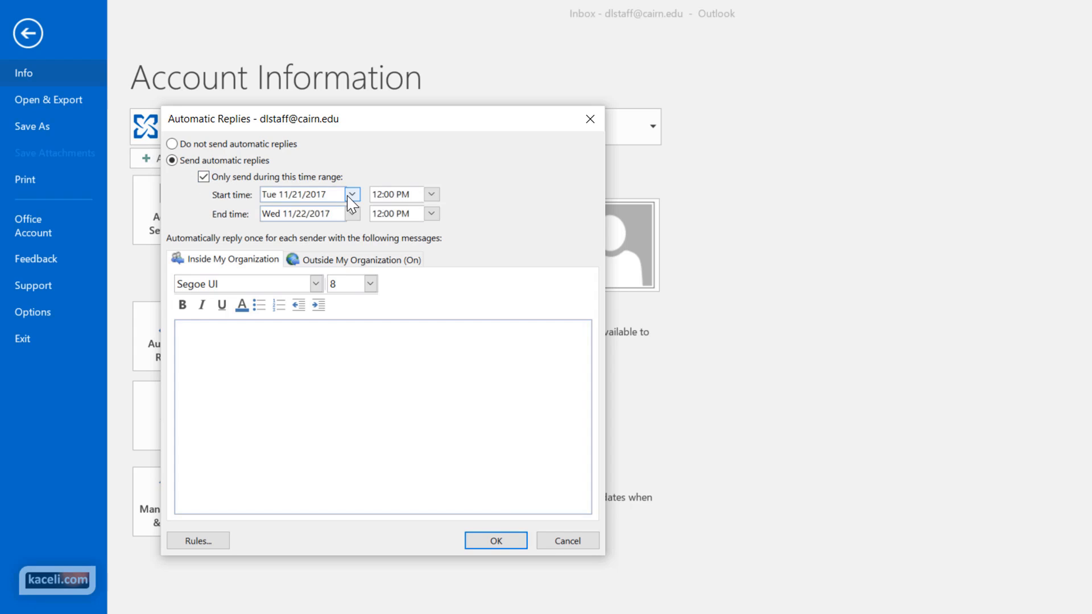
click(431, 197)
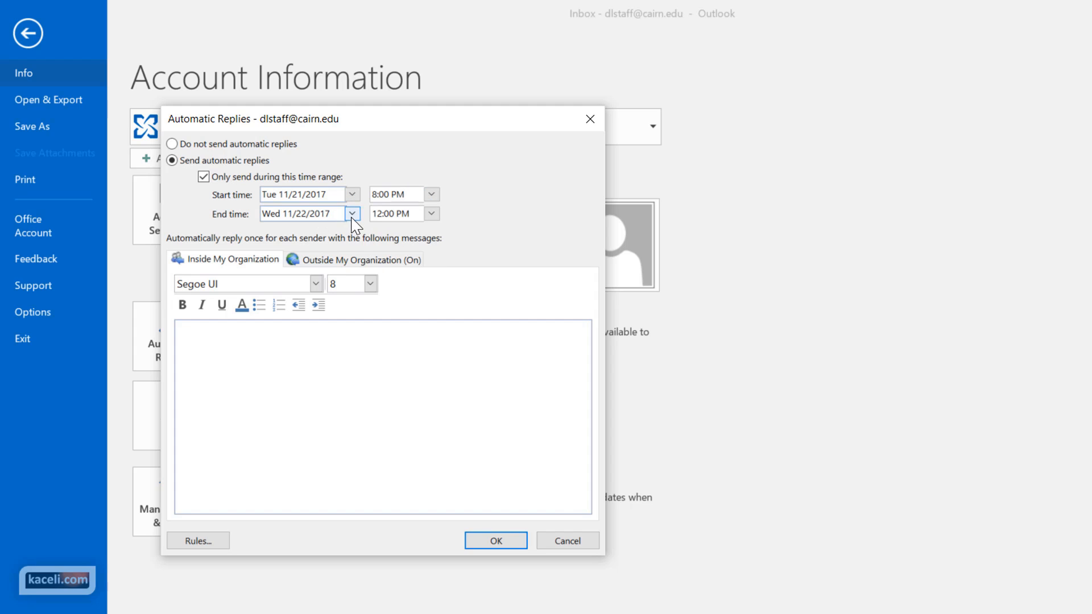
click(352, 214)
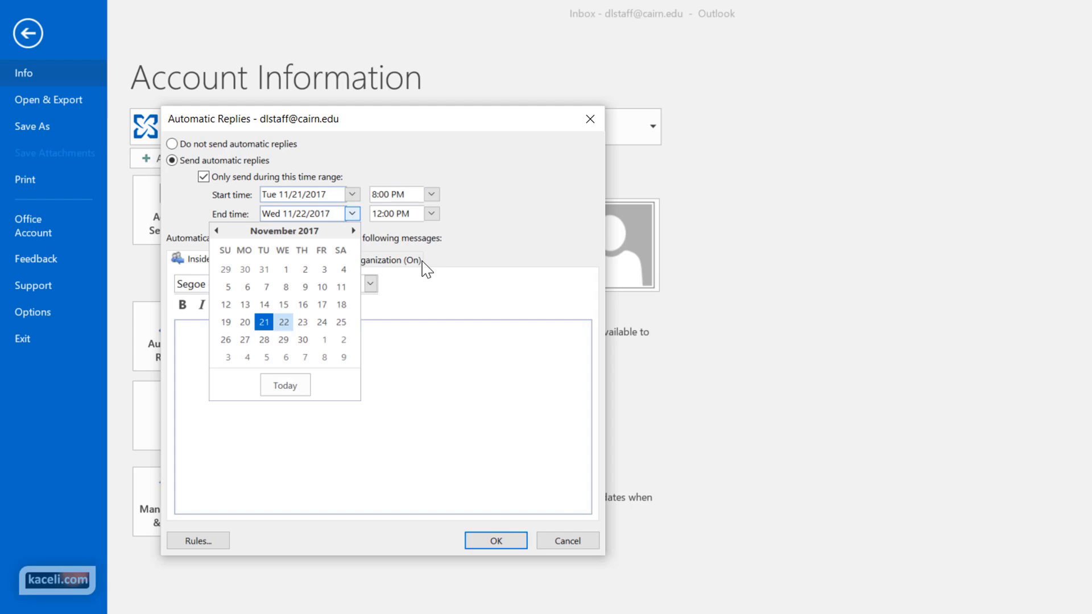
click(329, 324)
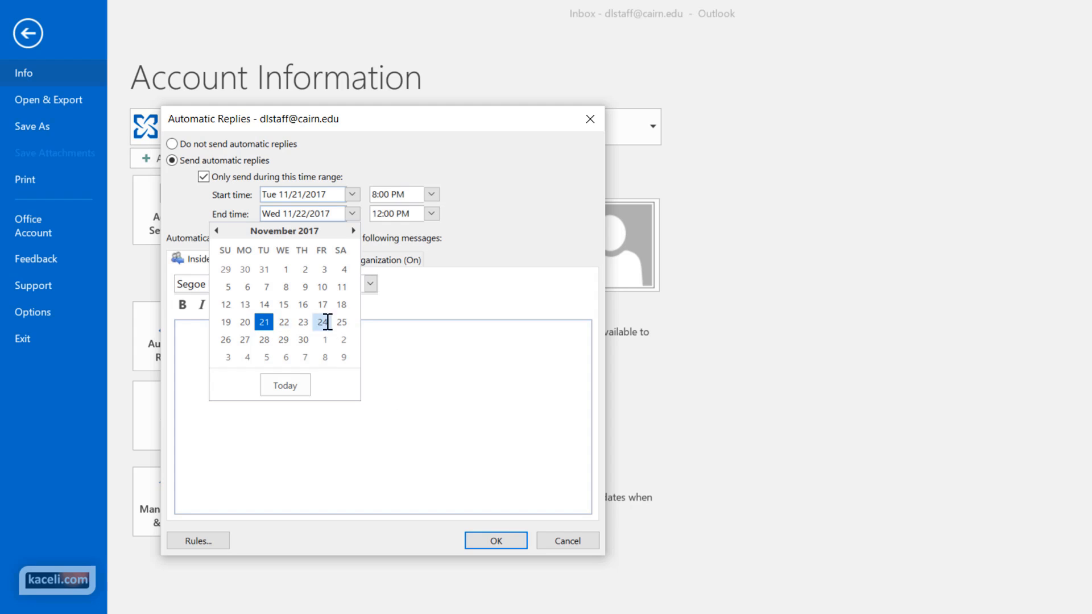
click(432, 214)
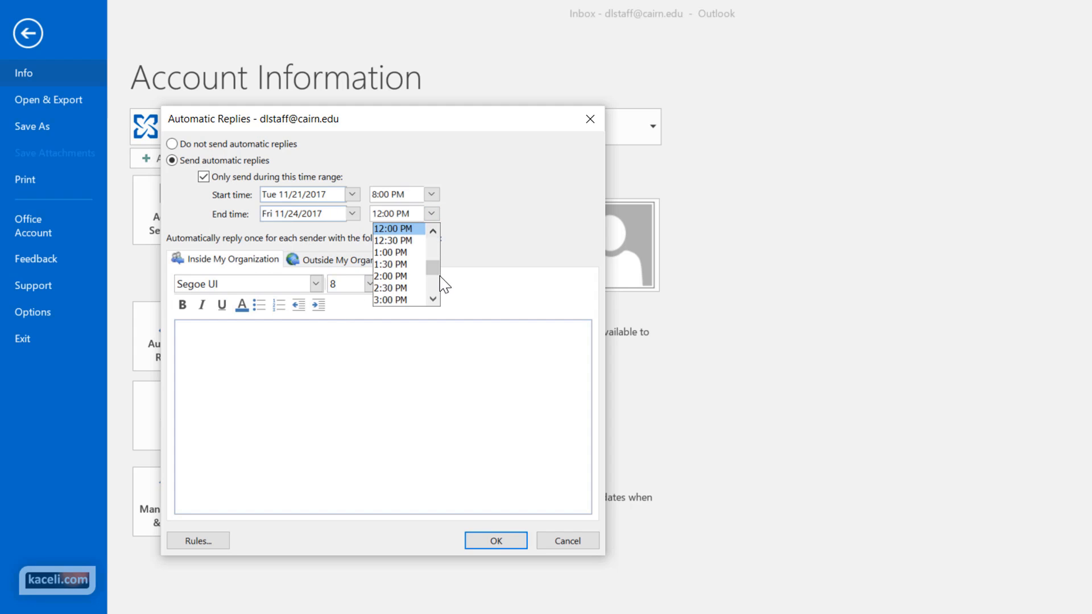
drag(433, 272, 435, 279)
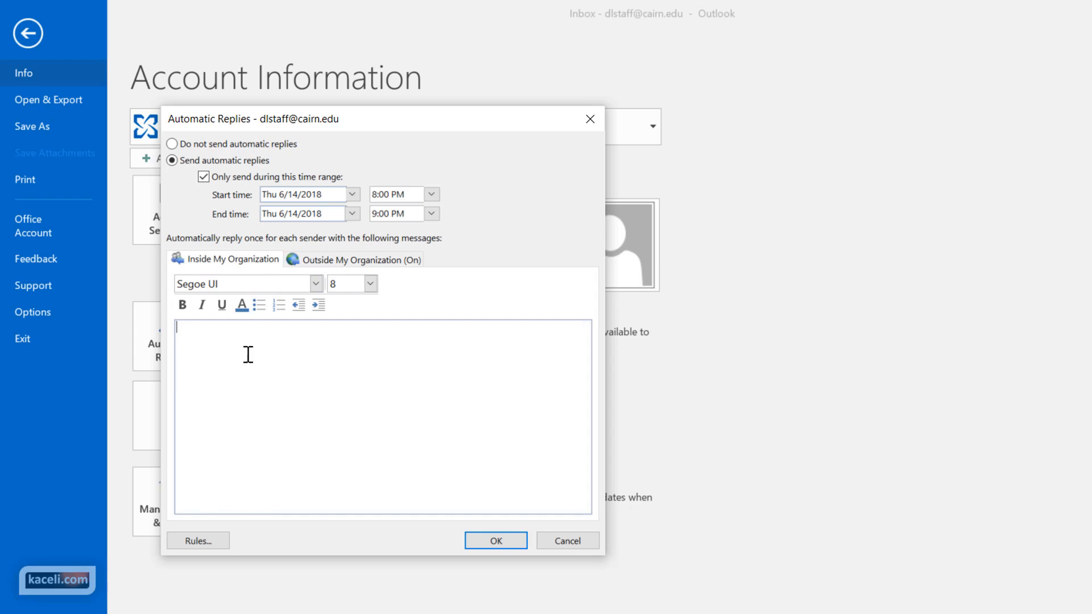
Write the inside-organization reply 'This is an automated message.', out of office until 6/14/2018, with a sign-off
click(238, 375)
text(This is an automated message.)
key(Return)
key(Return)
text(I will be out of the office until 6/14/2018. If your need is urgent, please contact xyz.)
key(Return)
key(Return)
text(Thank you,)
key(Return)
key(Return)
text(Sali Kaceli)
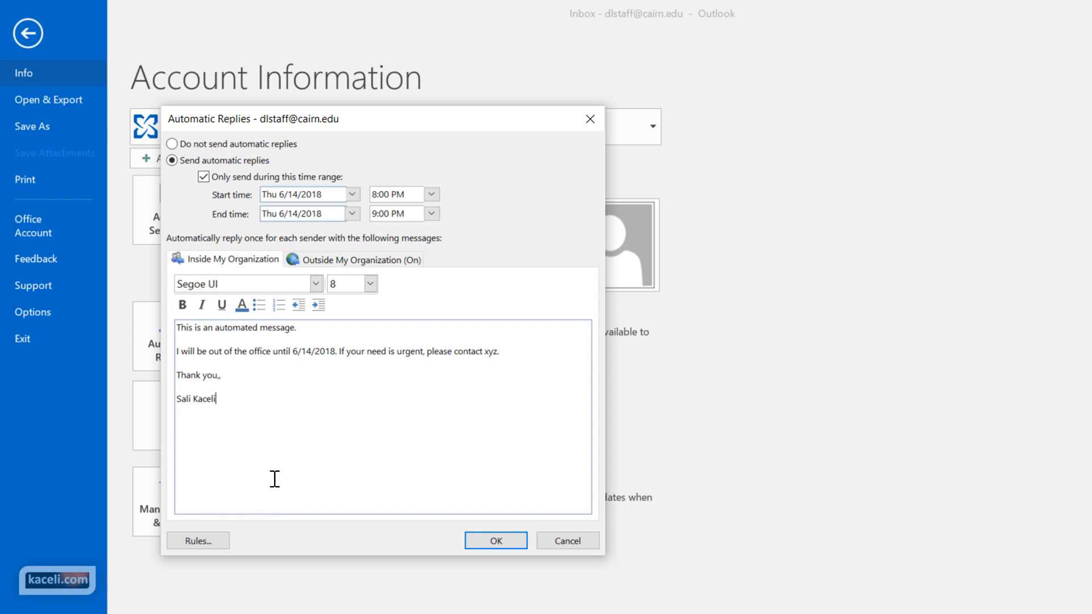
Paste the same reply text into the Outside My Organization message
mouse_move(275, 479)
mouse_down()
mouse_move(165, 347)
mouse_move(165, 329)
mouse_up()
key(ctrl+c)
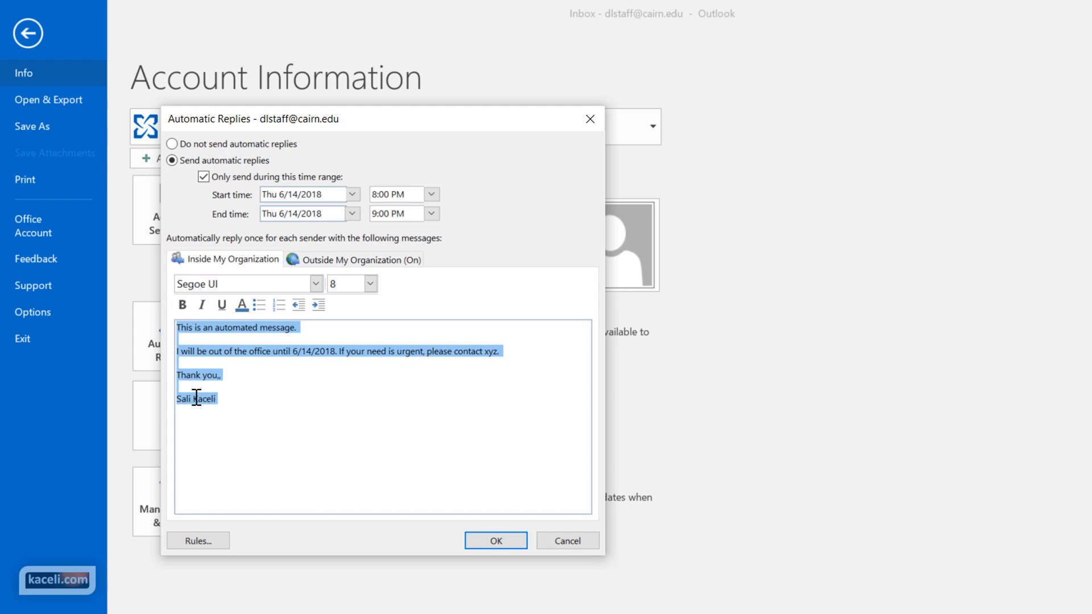
click(336, 493)
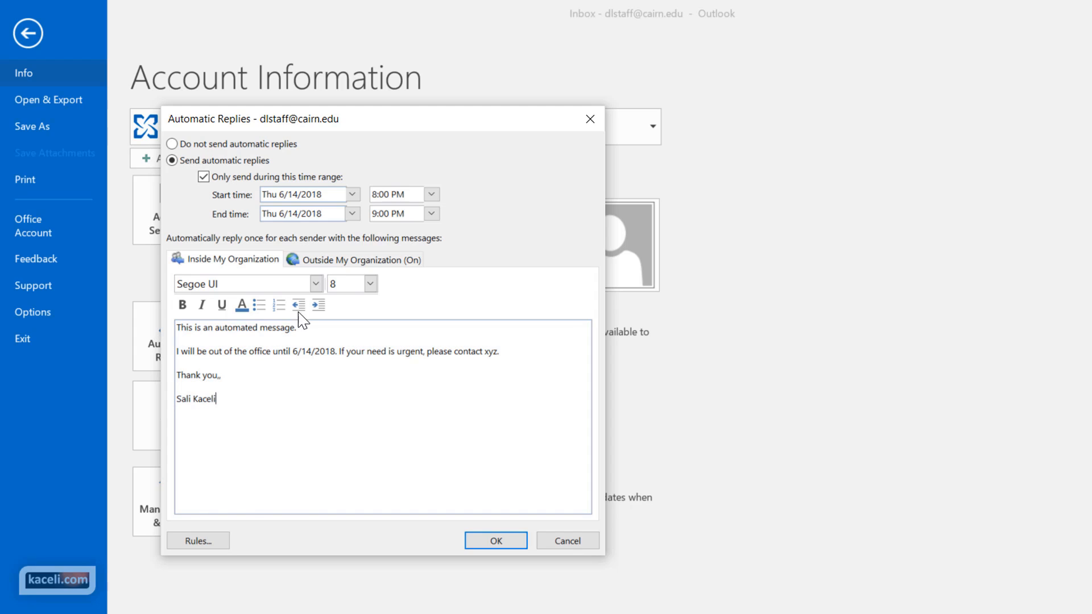
click(322, 267)
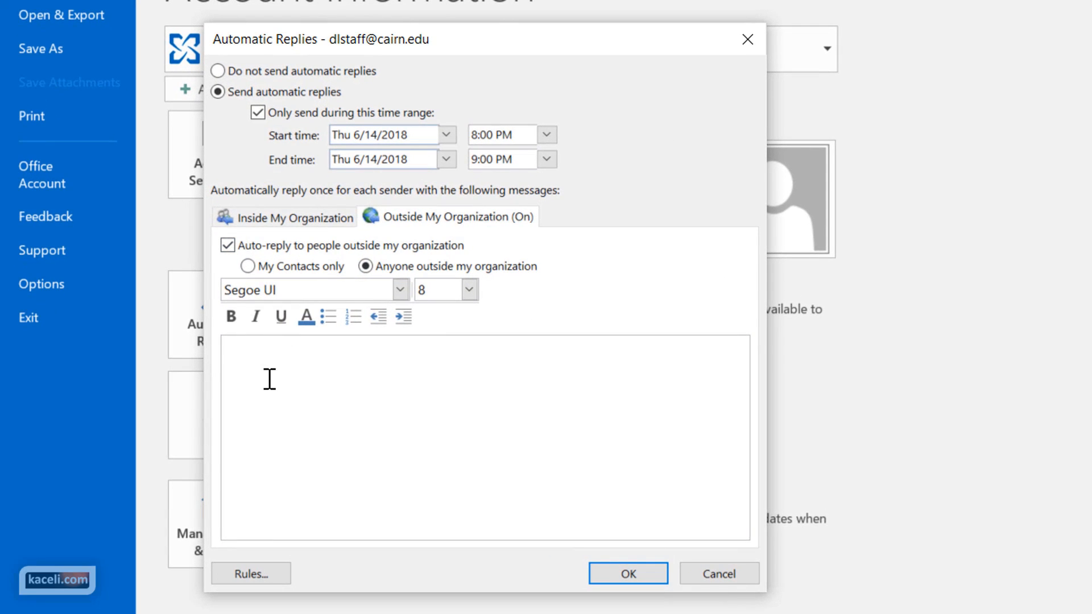
click(270, 378)
key(ctrl+v)
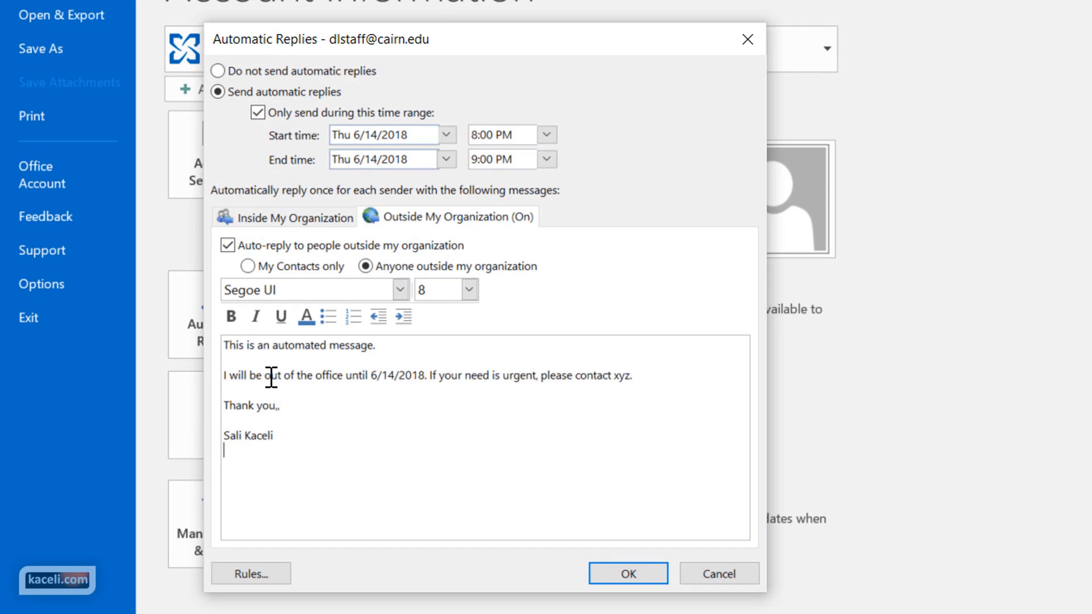
click(302, 420)
Open the automatic reply rules and a new rule, then cancel both without adding anything
click(295, 217)
click(251, 574)
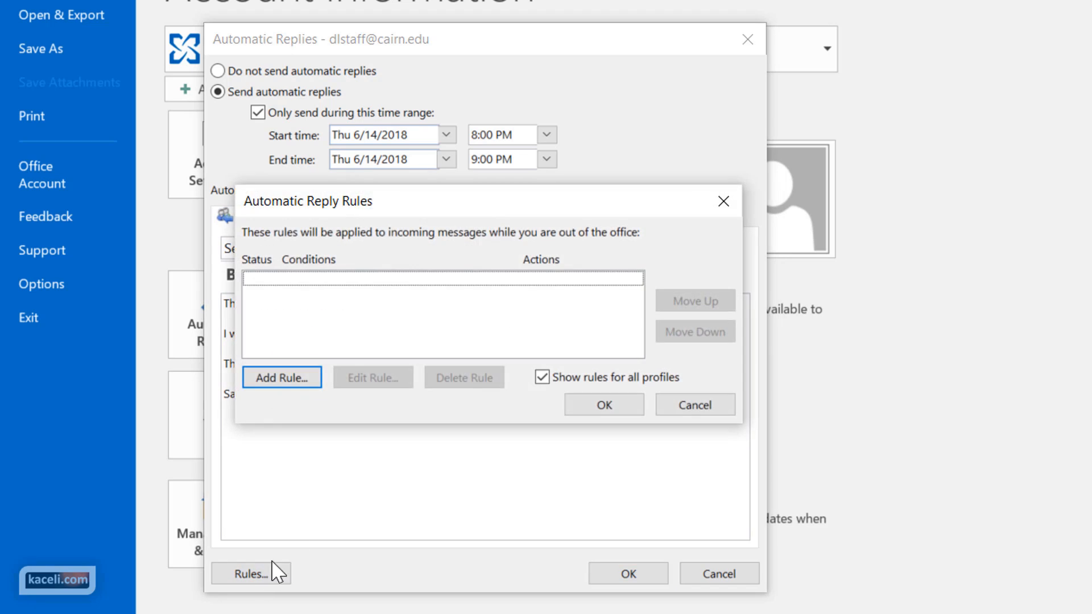
click(307, 387)
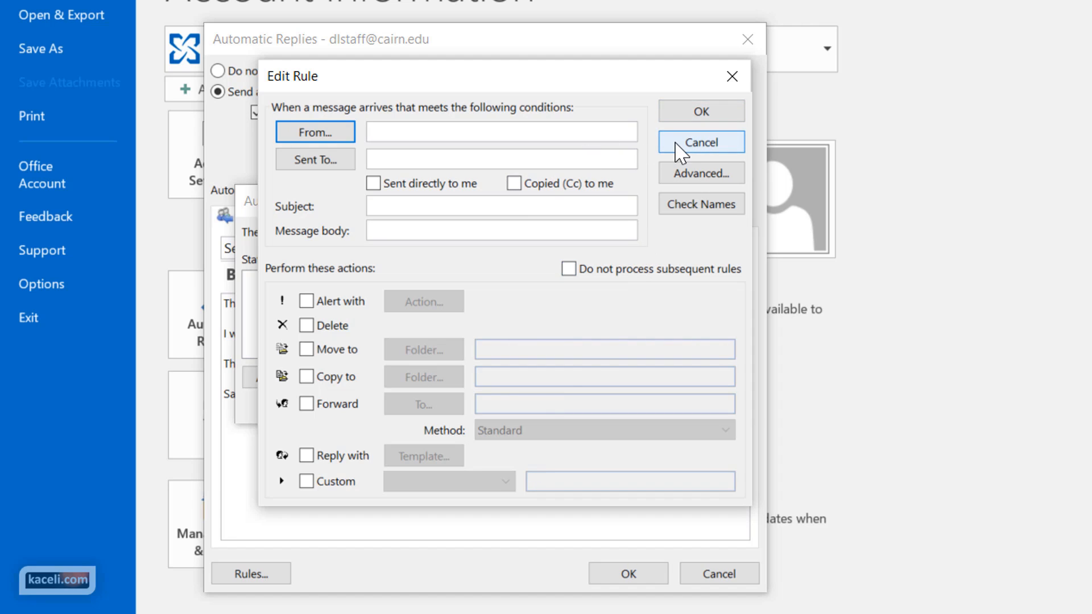
click(675, 143)
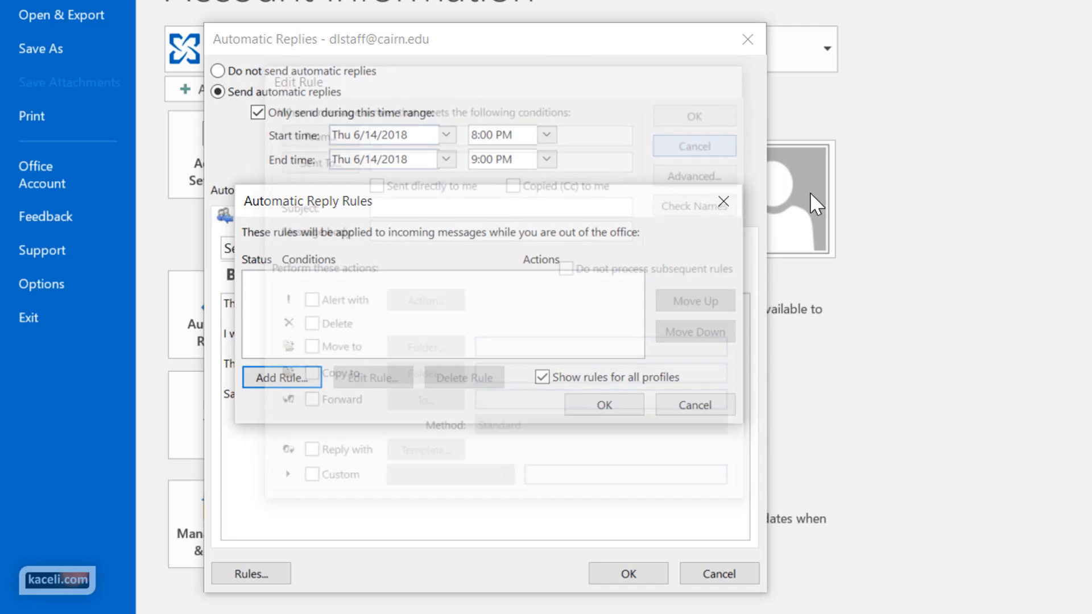
click(685, 411)
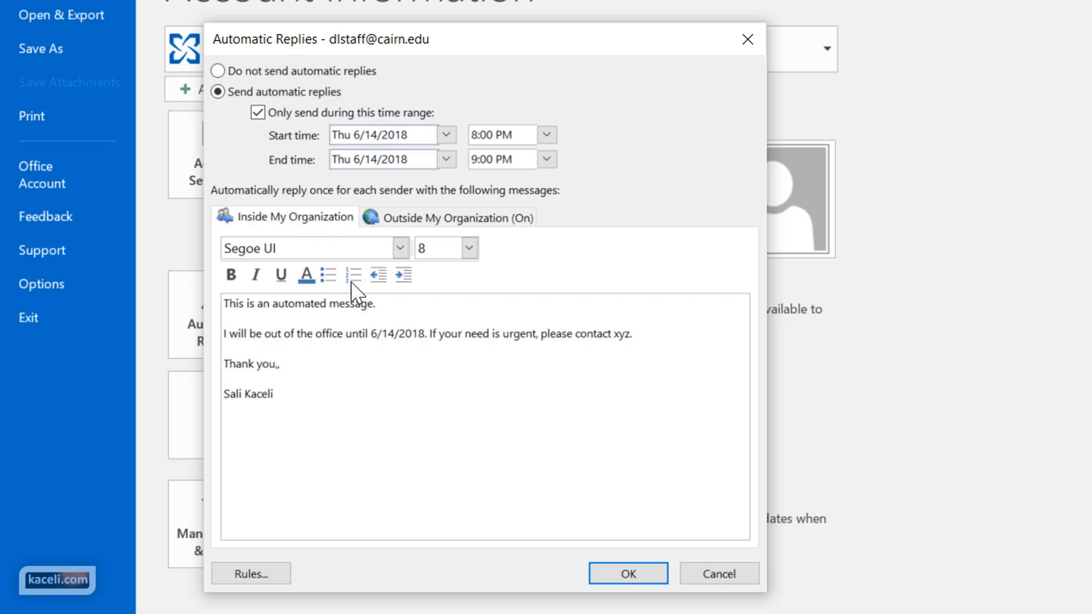
Review both the outside and inside reply messages, then save the automatic reply settings
click(405, 222)
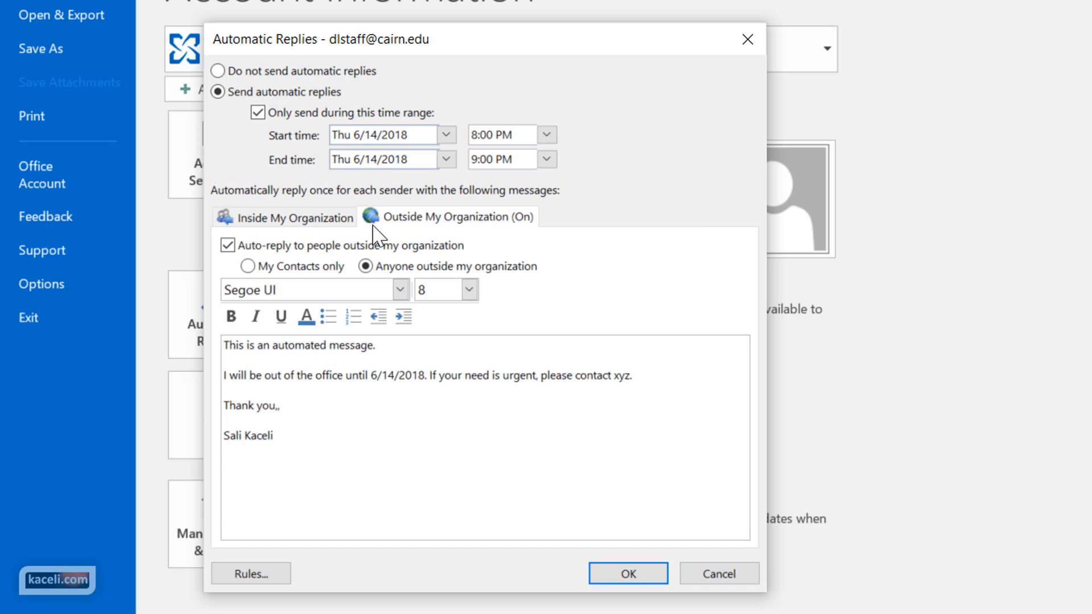
click(341, 218)
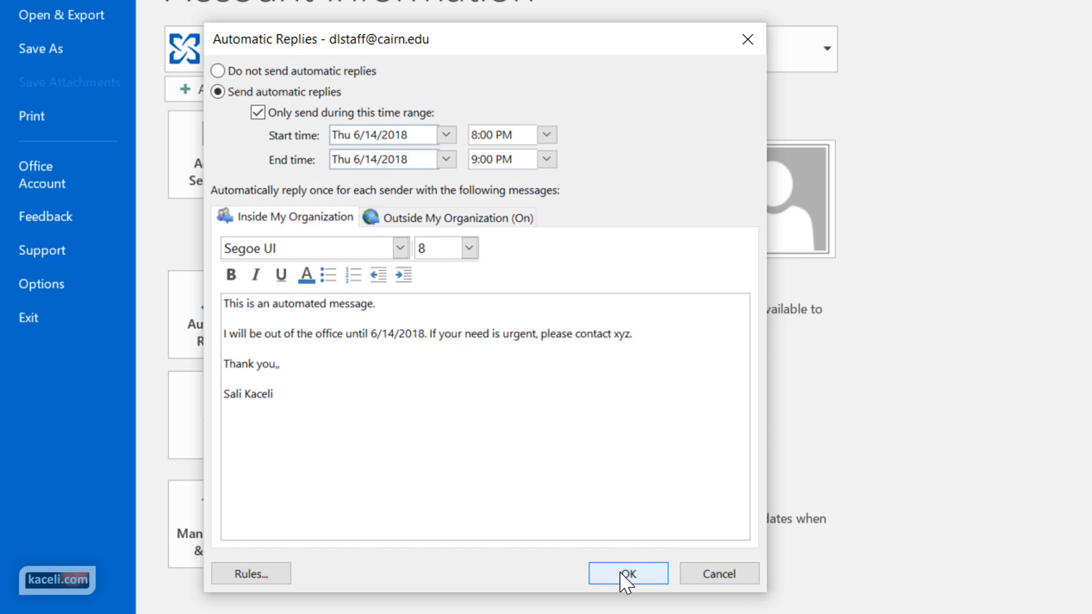
click(627, 575)
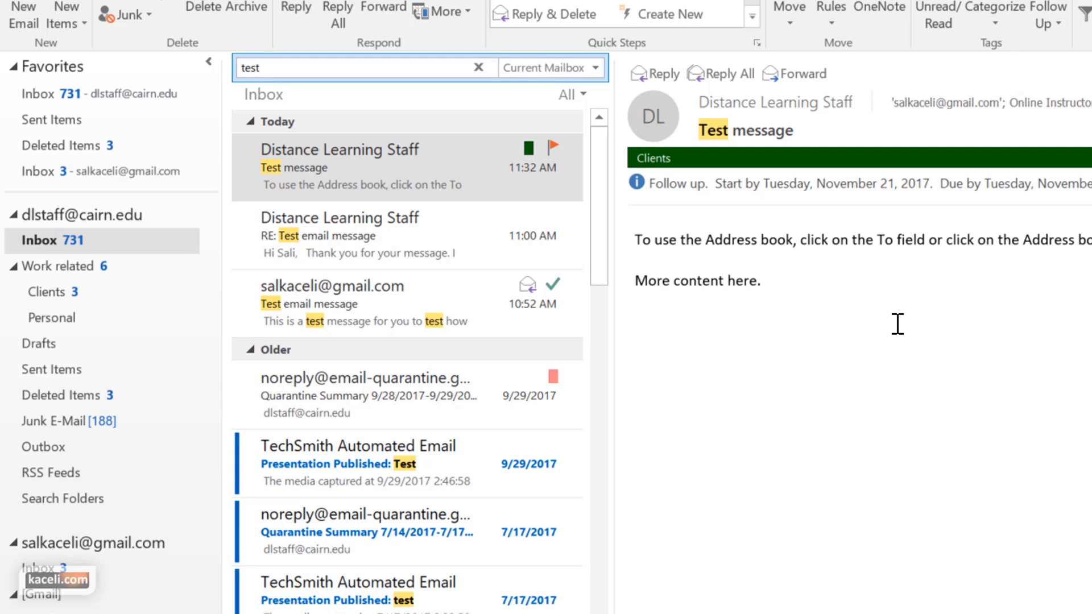